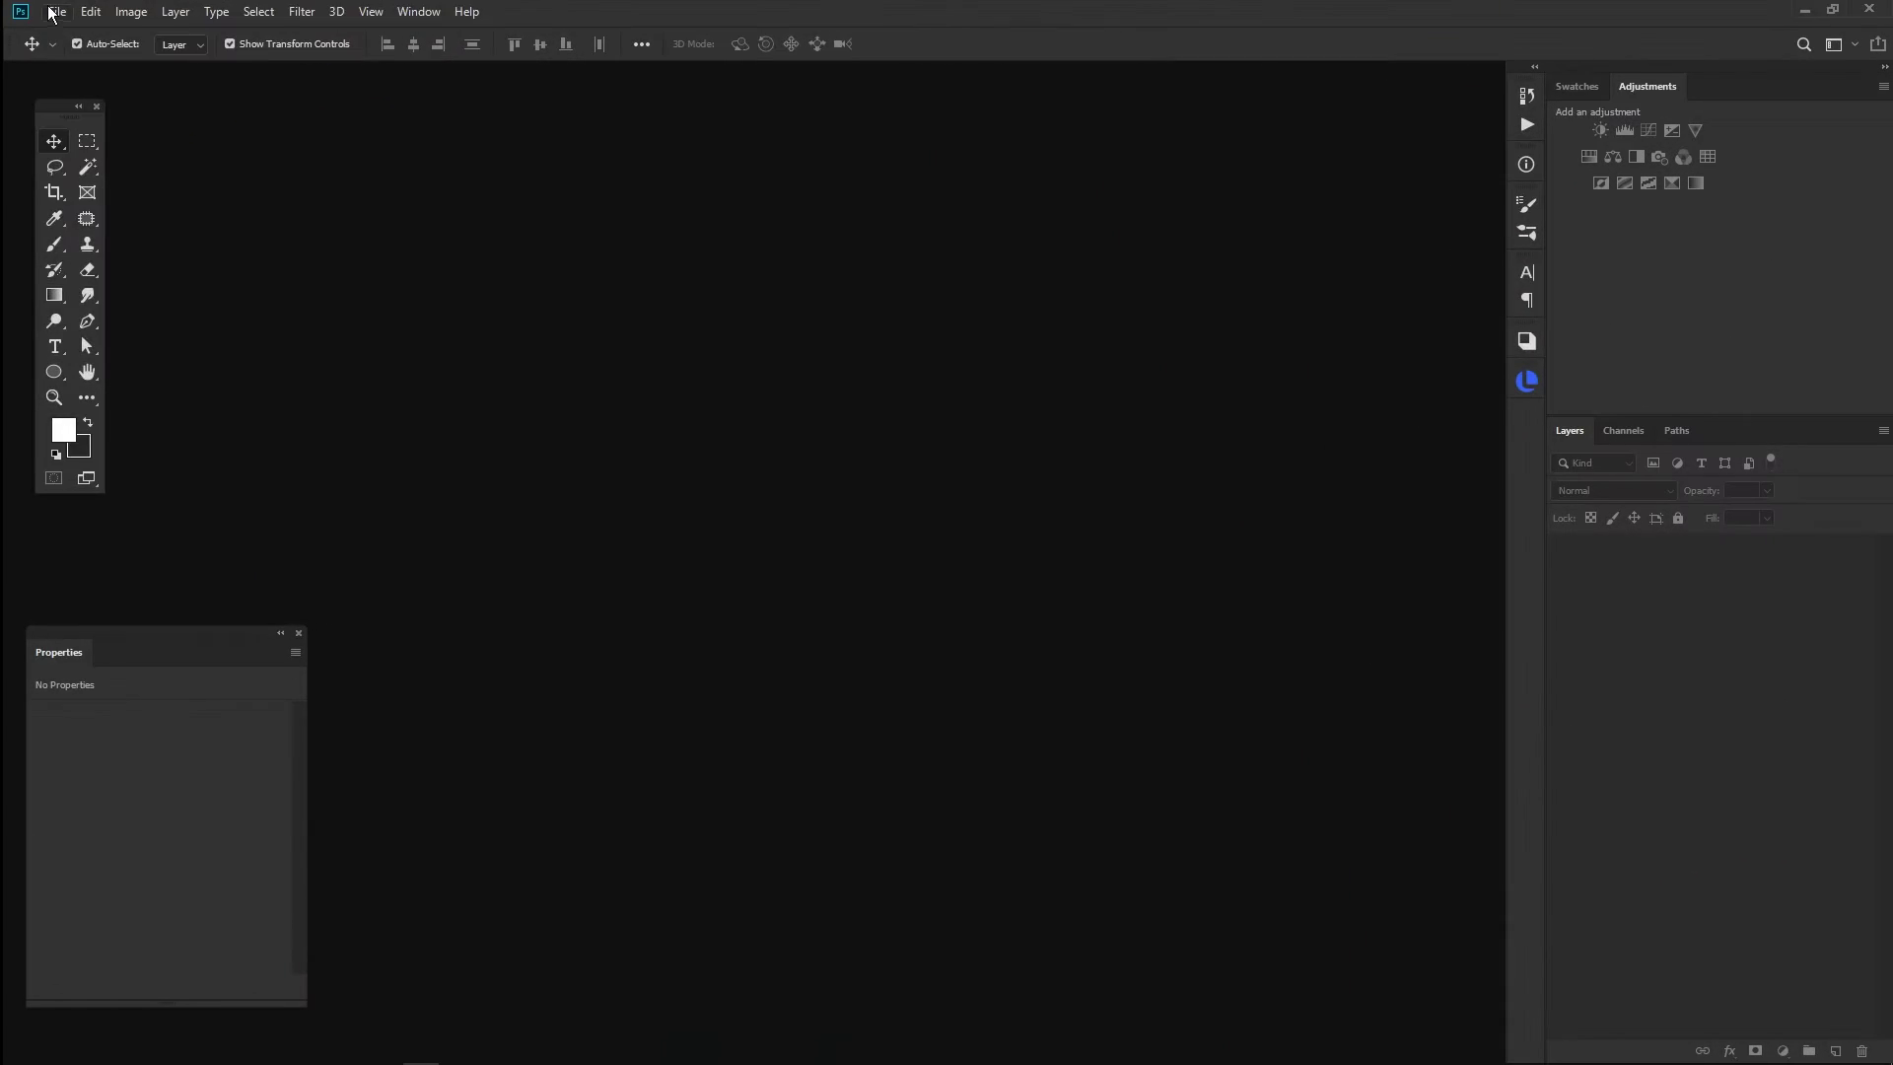
- Create a white 3,33 × 6,92 cm document at 300 pixels/inch
left_click(52, 13)
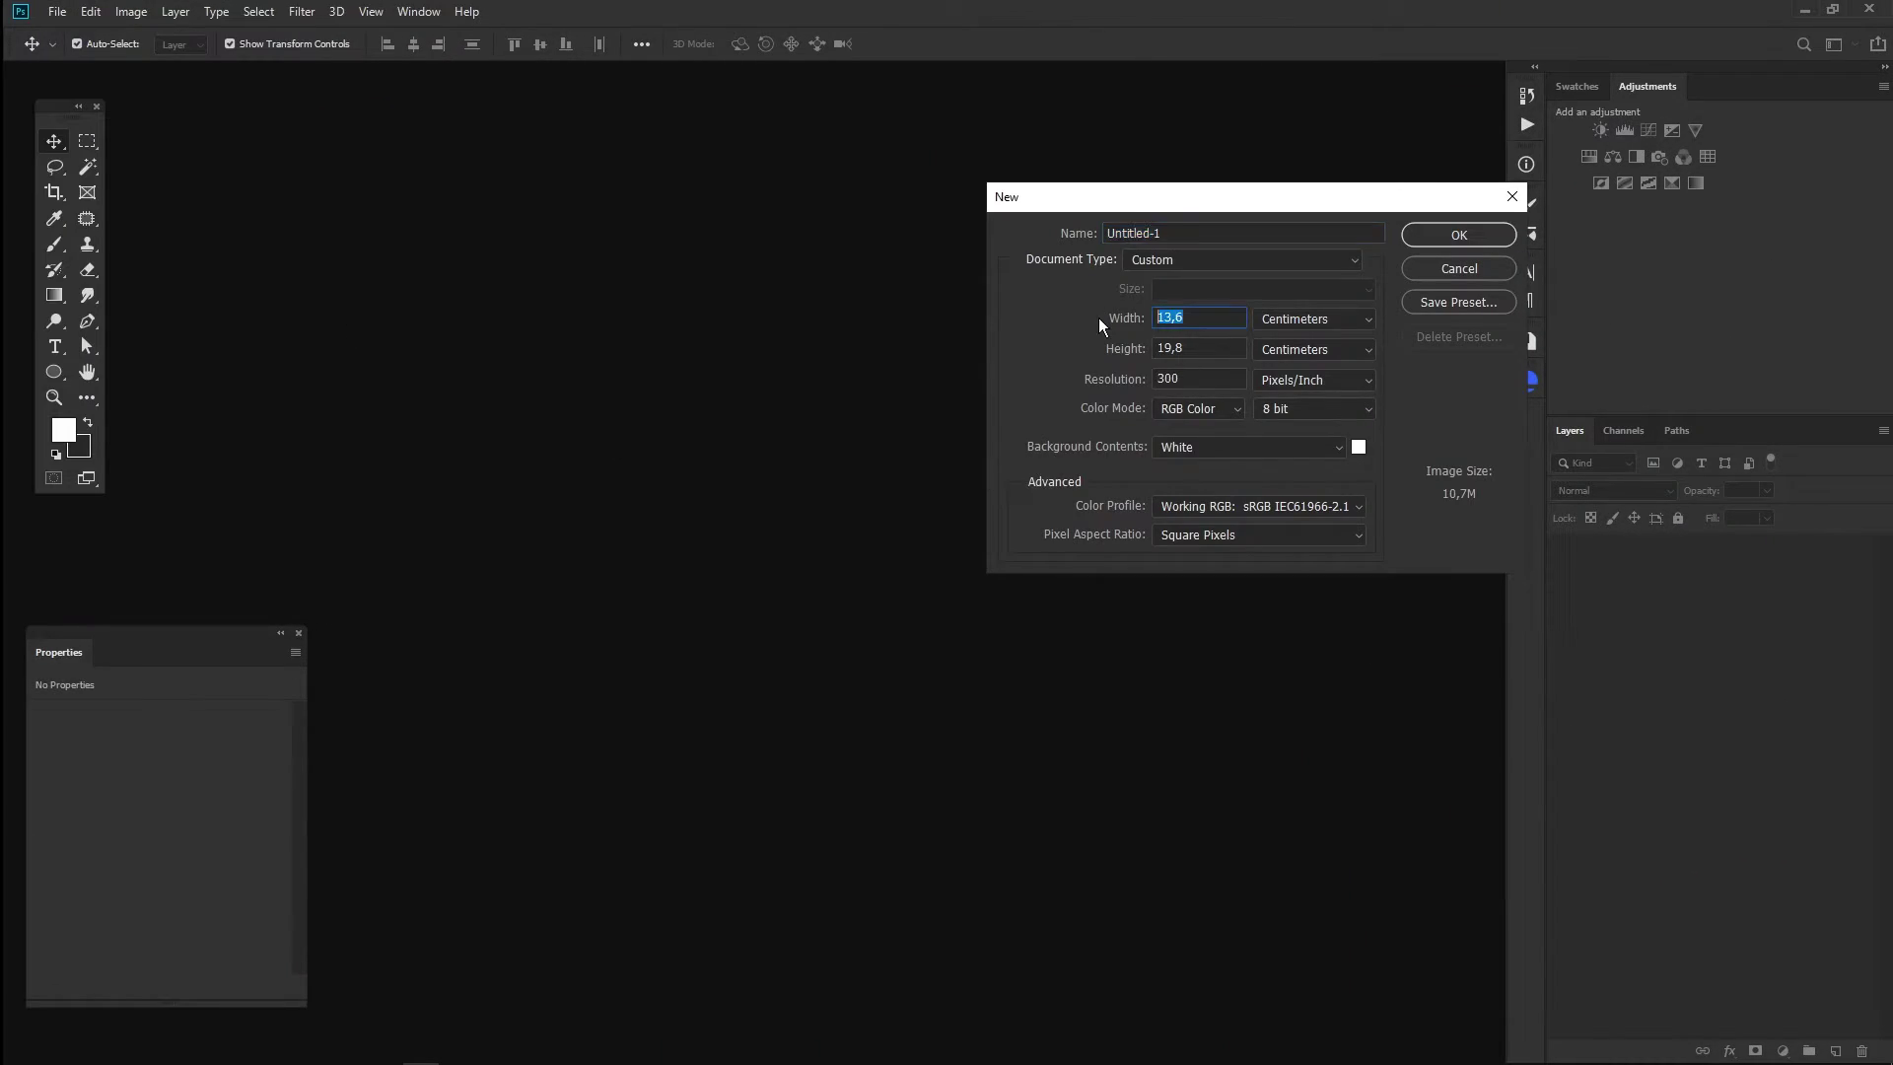
type(",")
type("6")
type("92")
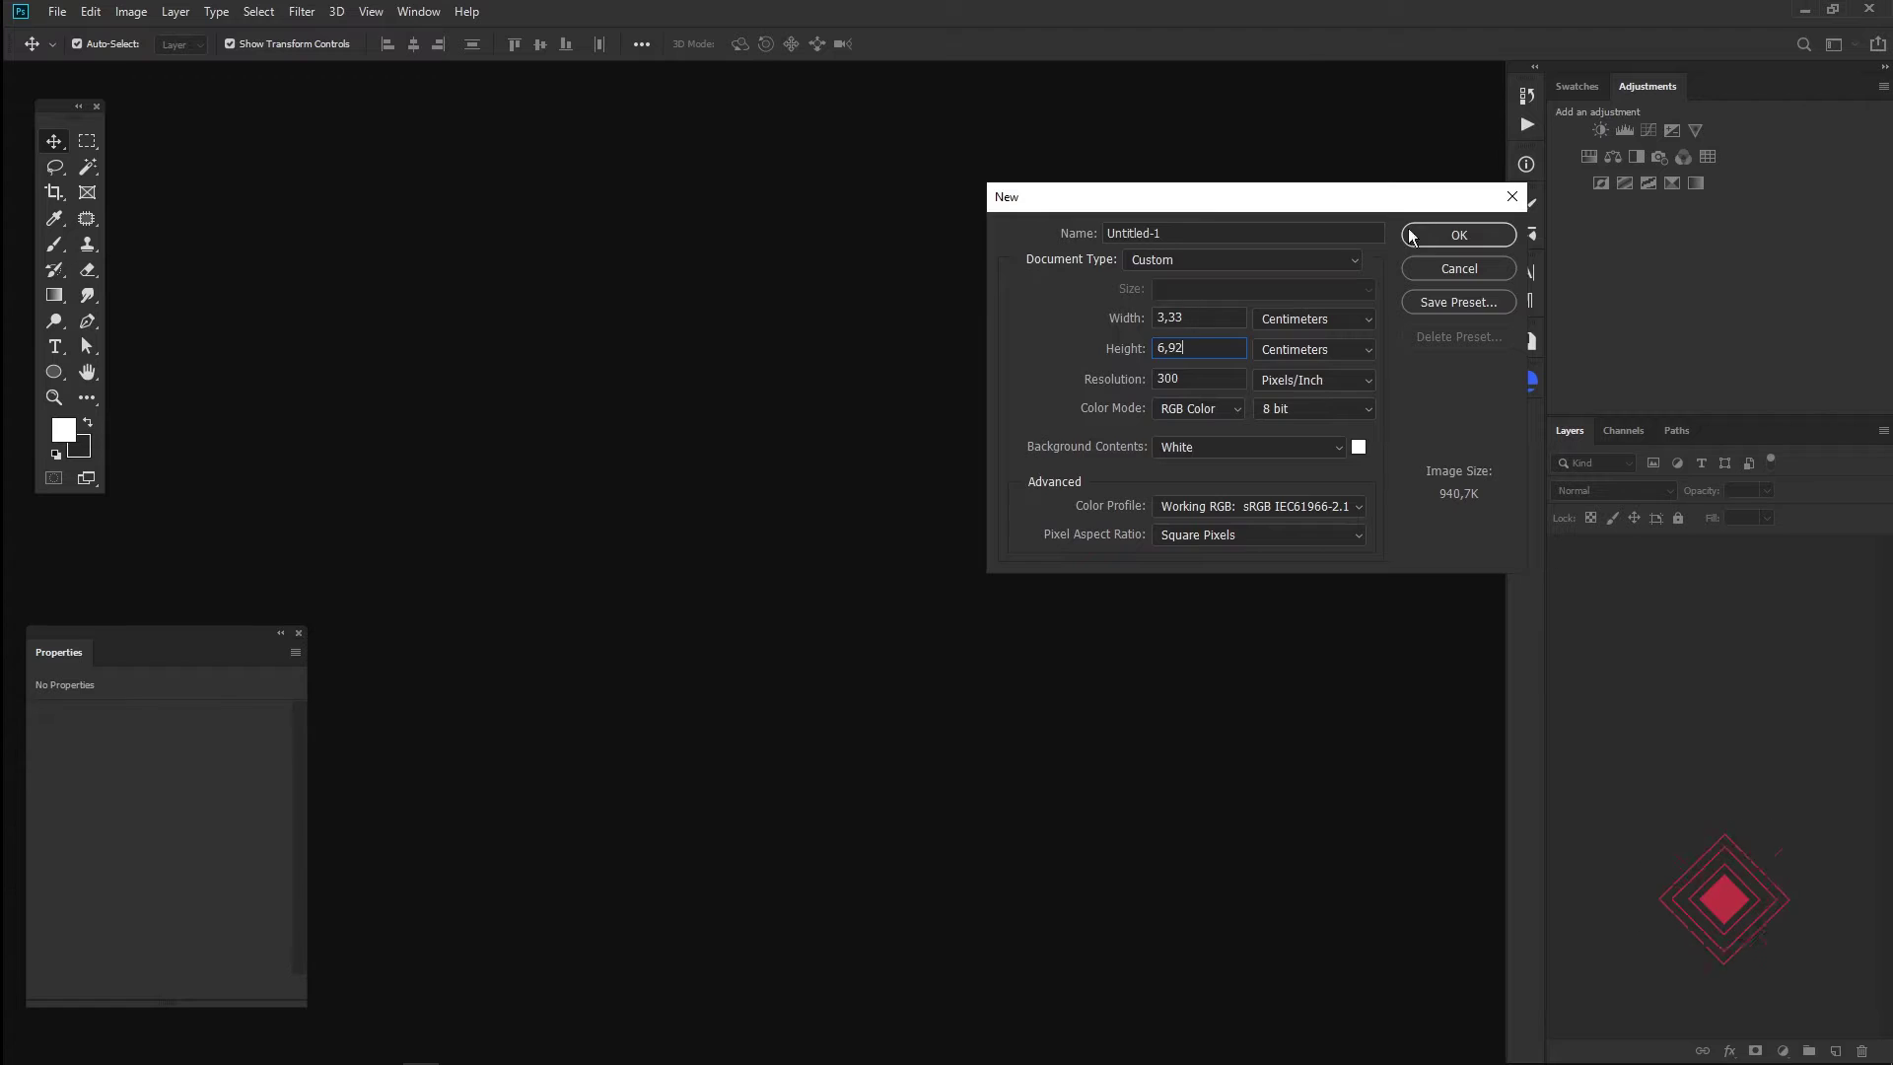
key("Return")
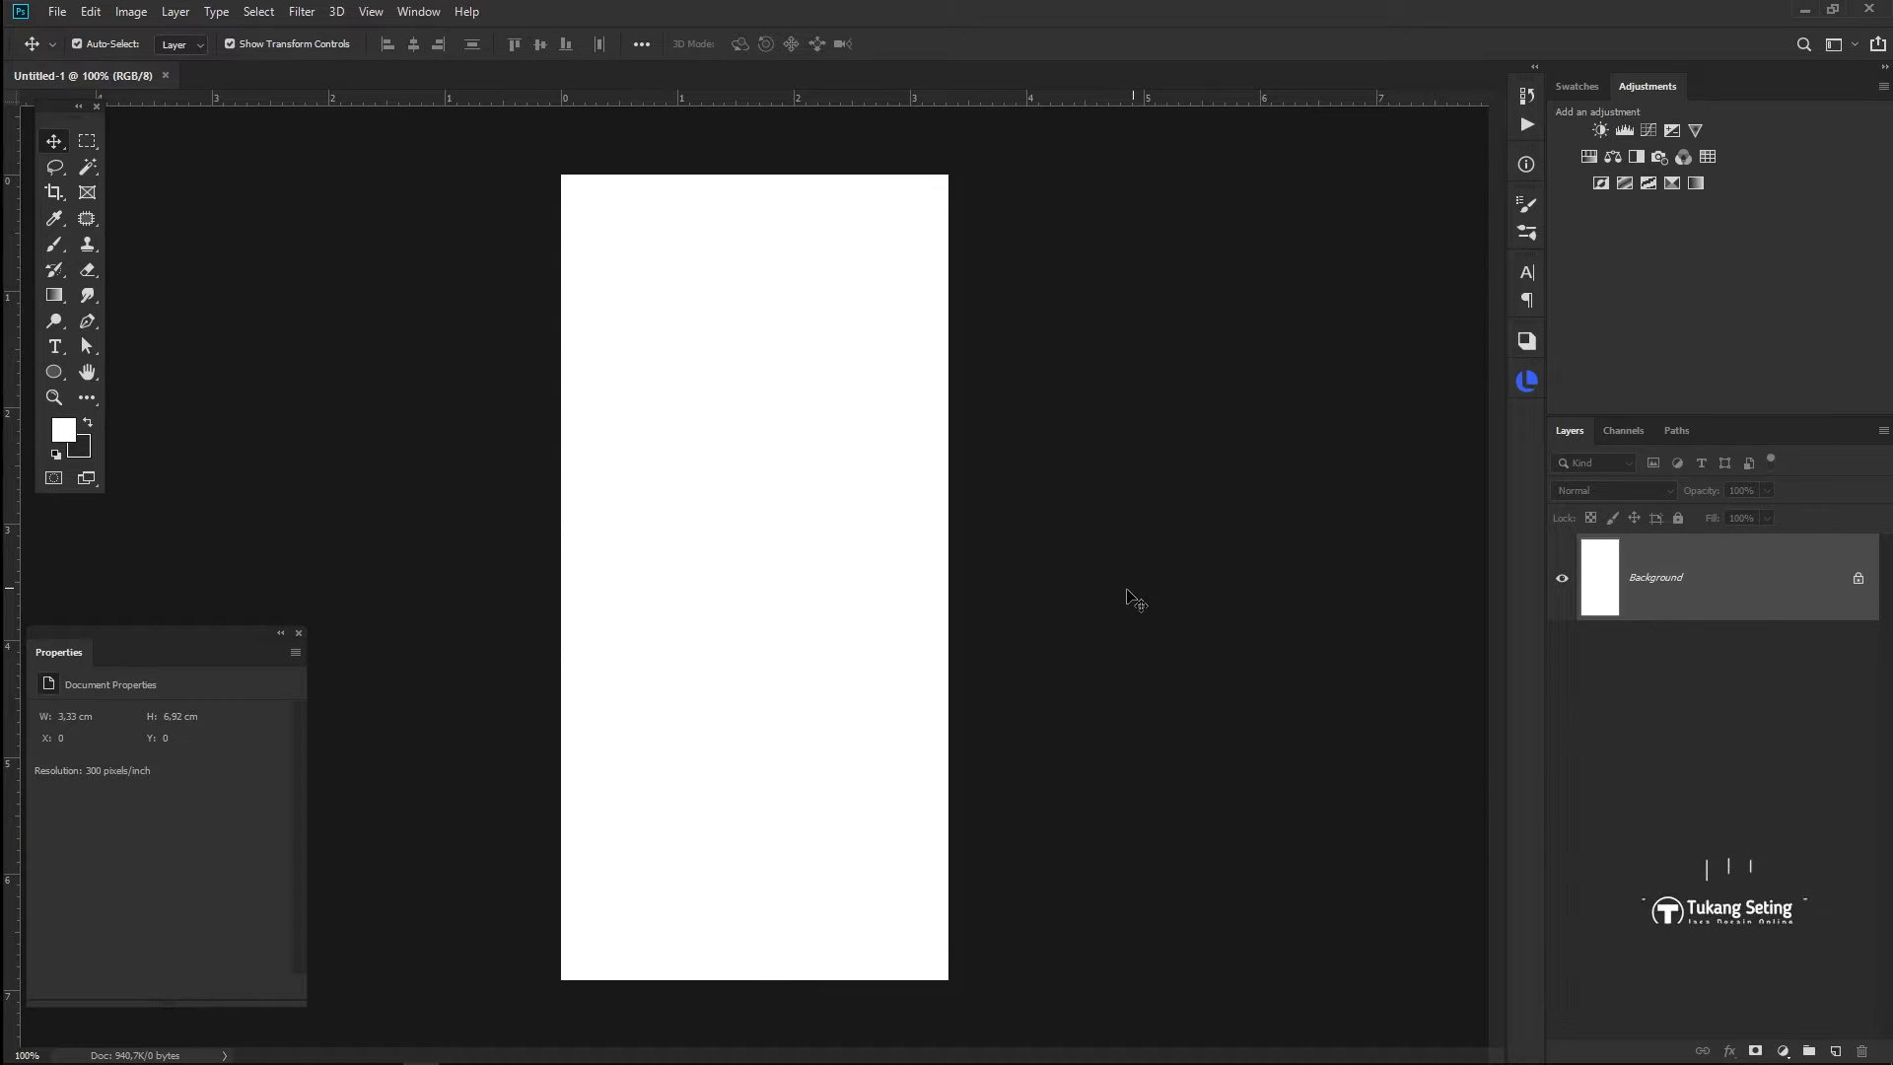
left_click(749, 1050)
- Drop the coffee cup photo in, scale it, and commit it in the canvas's lower part
mouse_move(715, 483)
left_mouse_down()
mouse_move(555, 863)
mouse_move(795, 725)
left_mouse_up()
mouse_move(941, 453)
left_mouse_down()
mouse_move(1142, 309)
mouse_move(1108, 342)
left_mouse_up()
left_click_drag(920, 734, 971, 902)
key("Return")
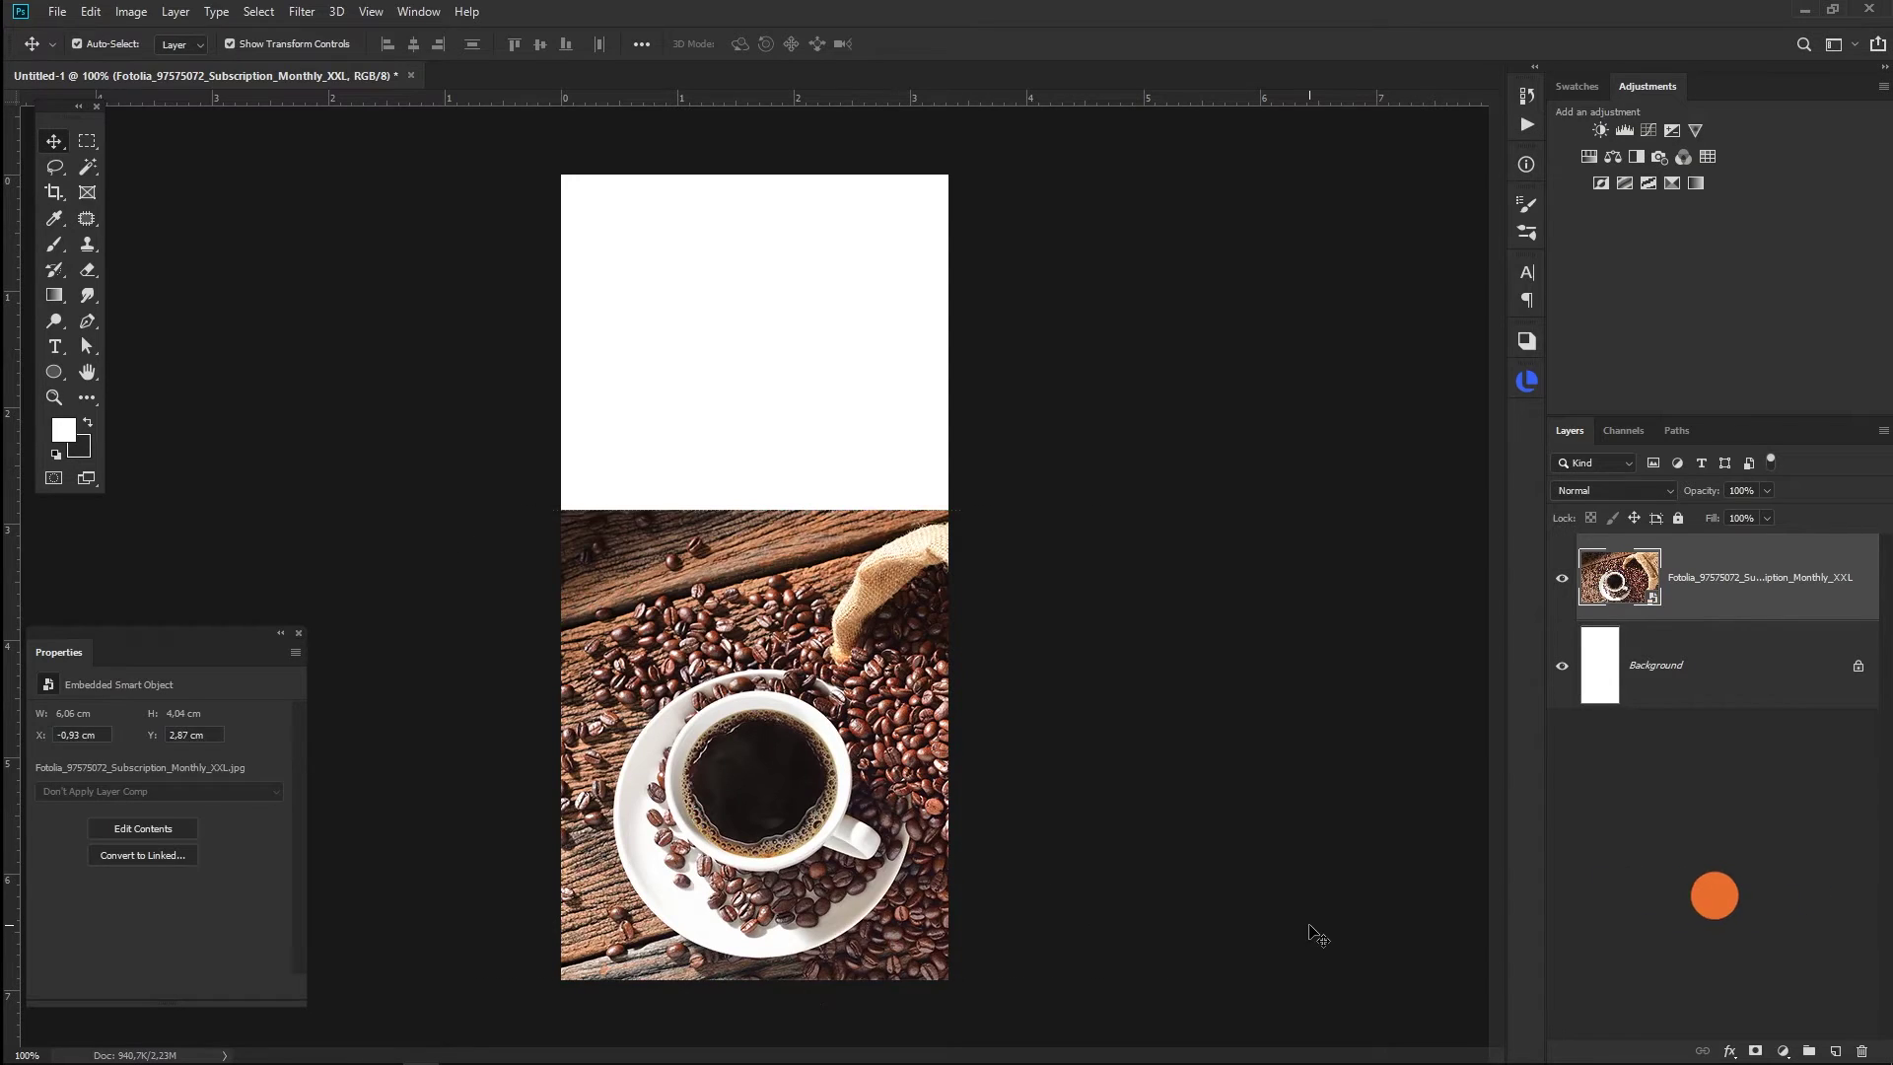
scroll(774, 996, "up", 4)
scroll(774, 996, "down", 2)
scroll(767, 956, "down", 2)
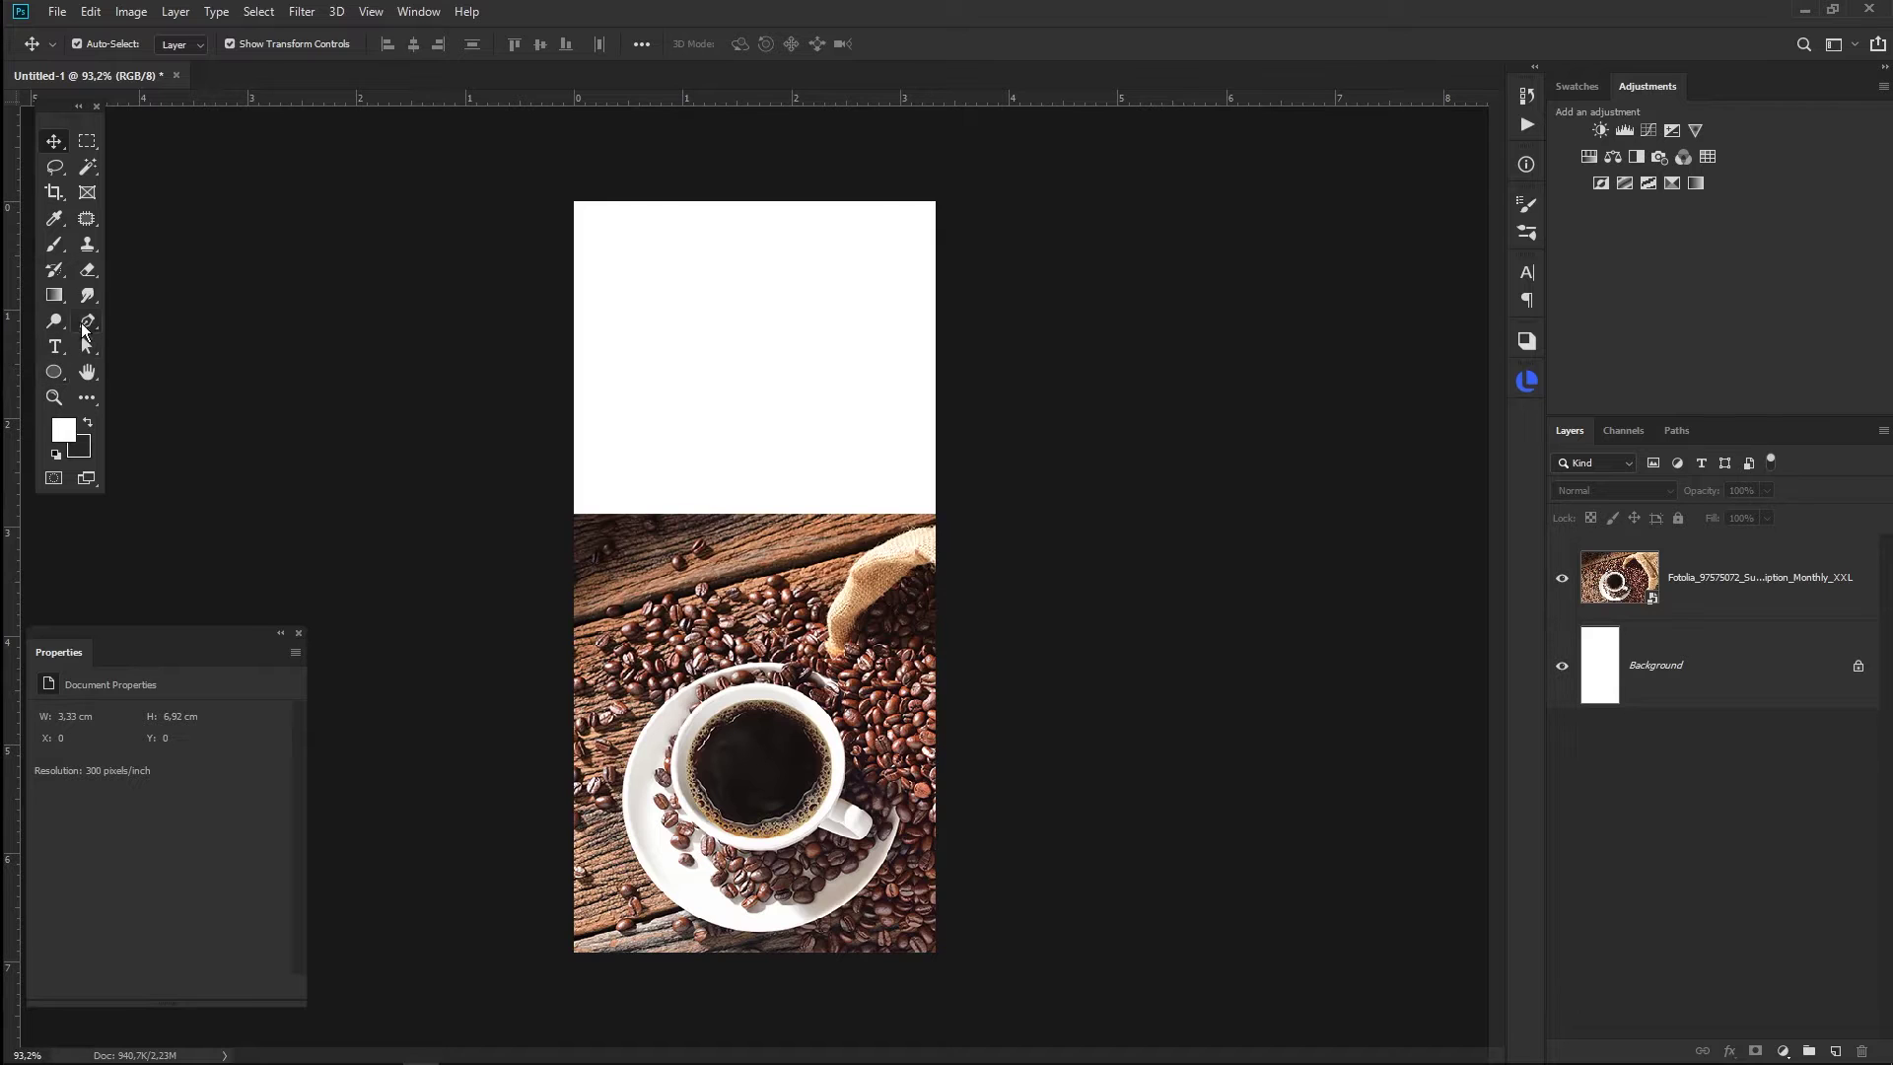
- Move the coffee photo layer slightly lower on the canvas
left_click(87, 321)
scroll(734, 989, "up", 1)
scroll(745, 986, "up", 1)
scroll(772, 1020, "up", 1)
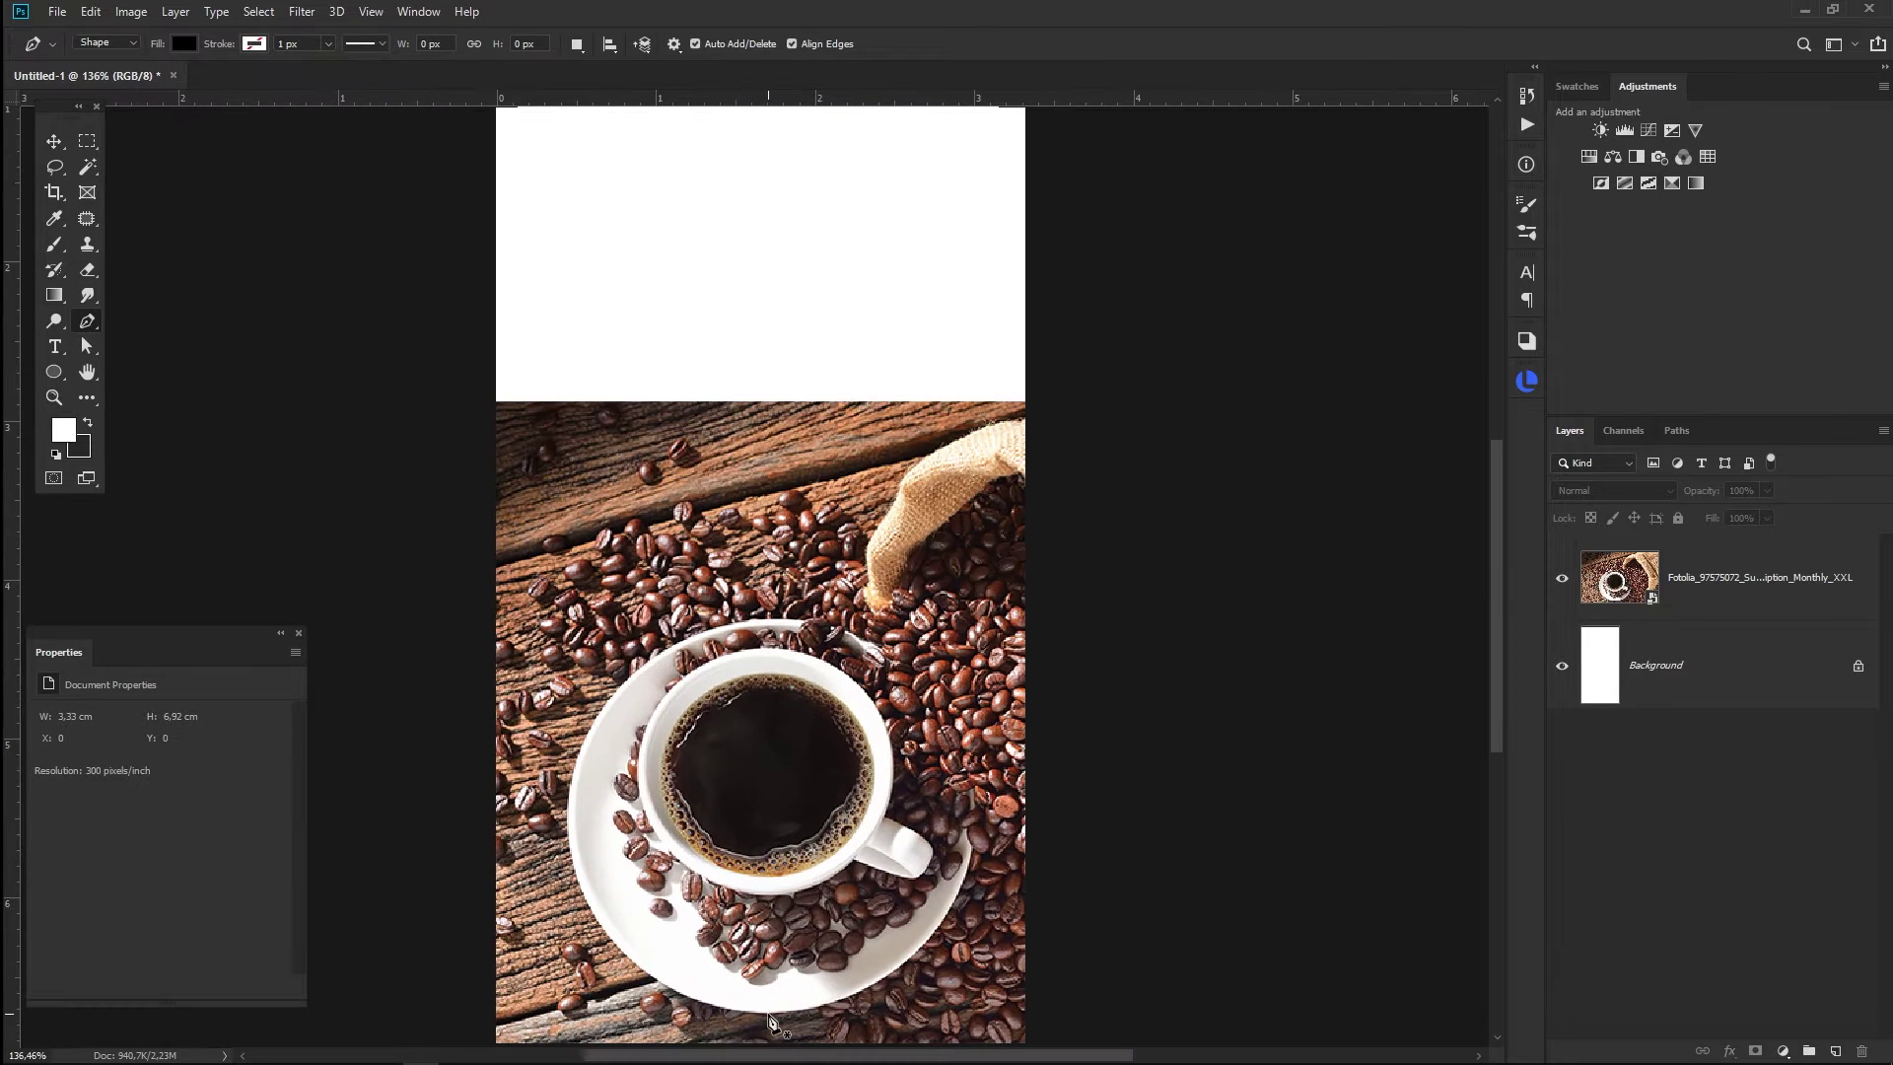
left_click(54, 141)
left_click(878, 631)
scroll(878, 631, "down", 1)
left_click_drag(878, 631, 880, 652)
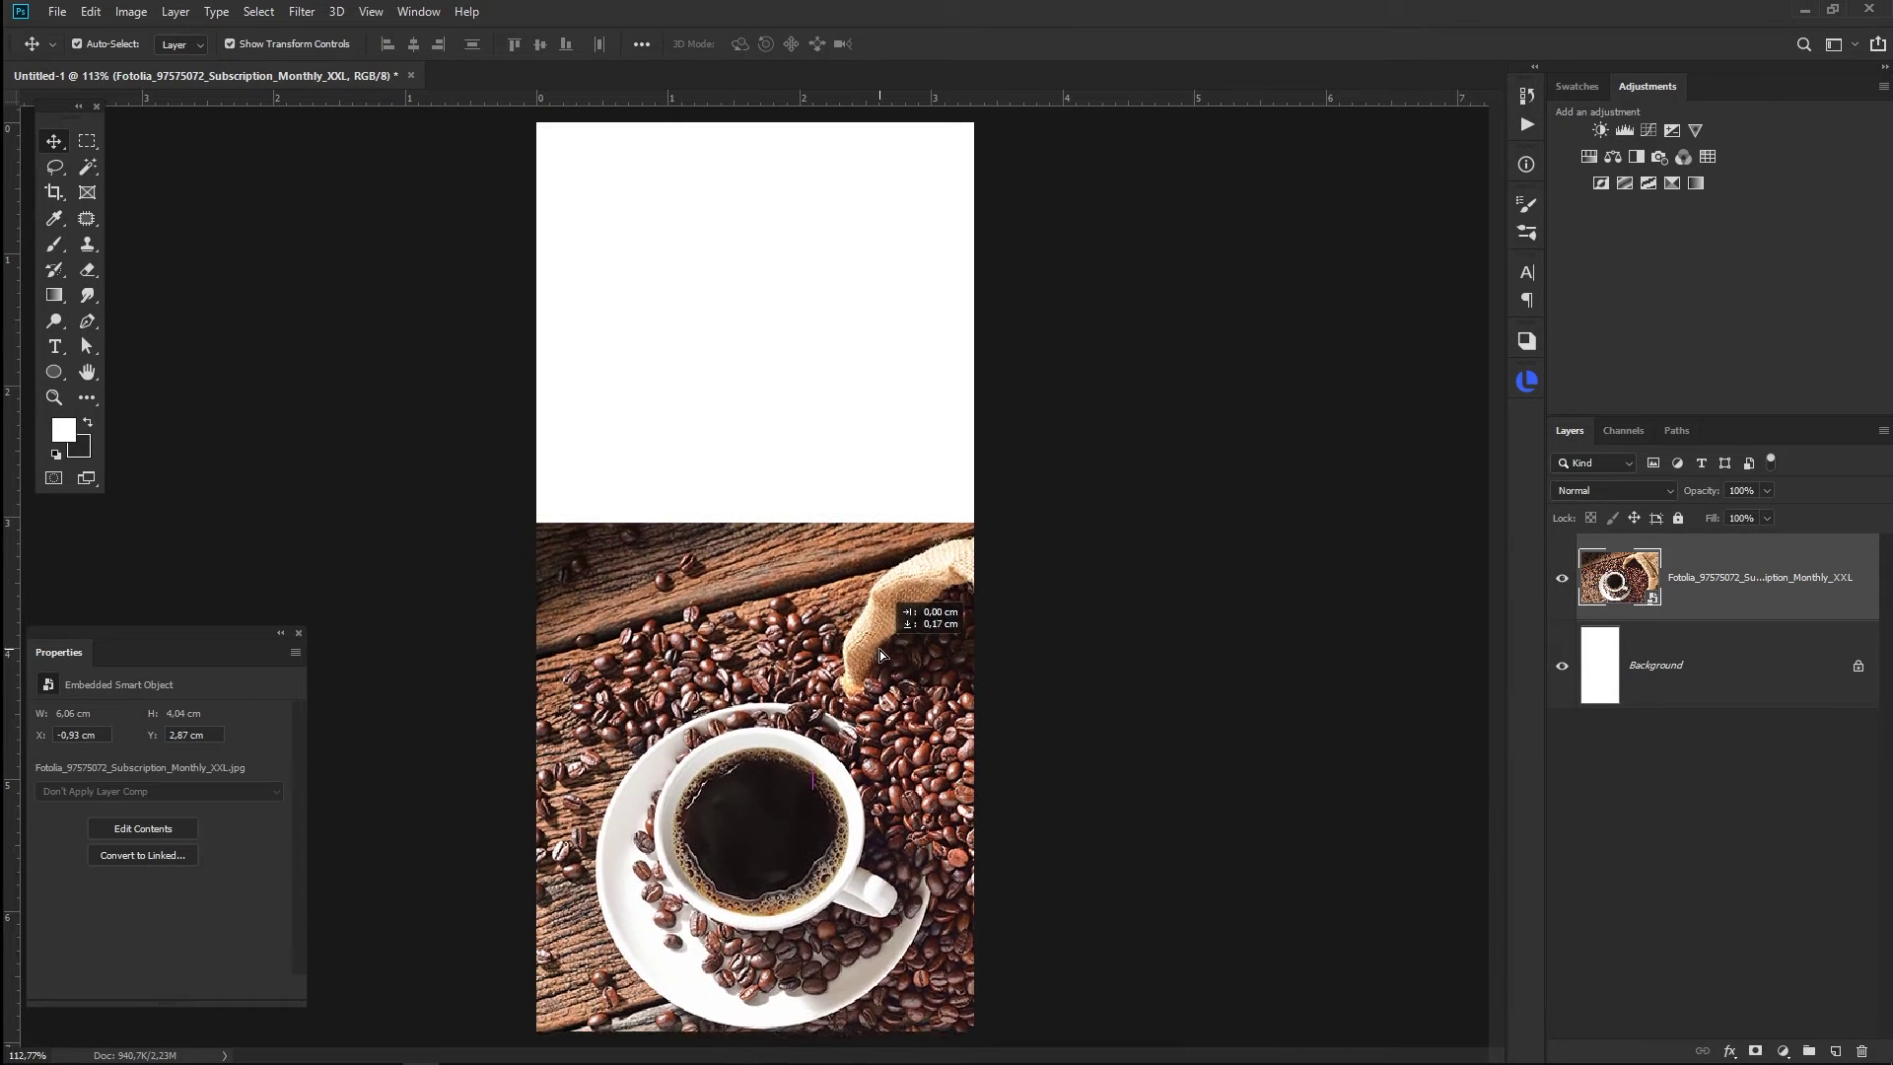
- Start a Pen shape at the canvas bottom with no fill and a black stroke
left_click(87, 321)
scroll(789, 961, "up", 4)
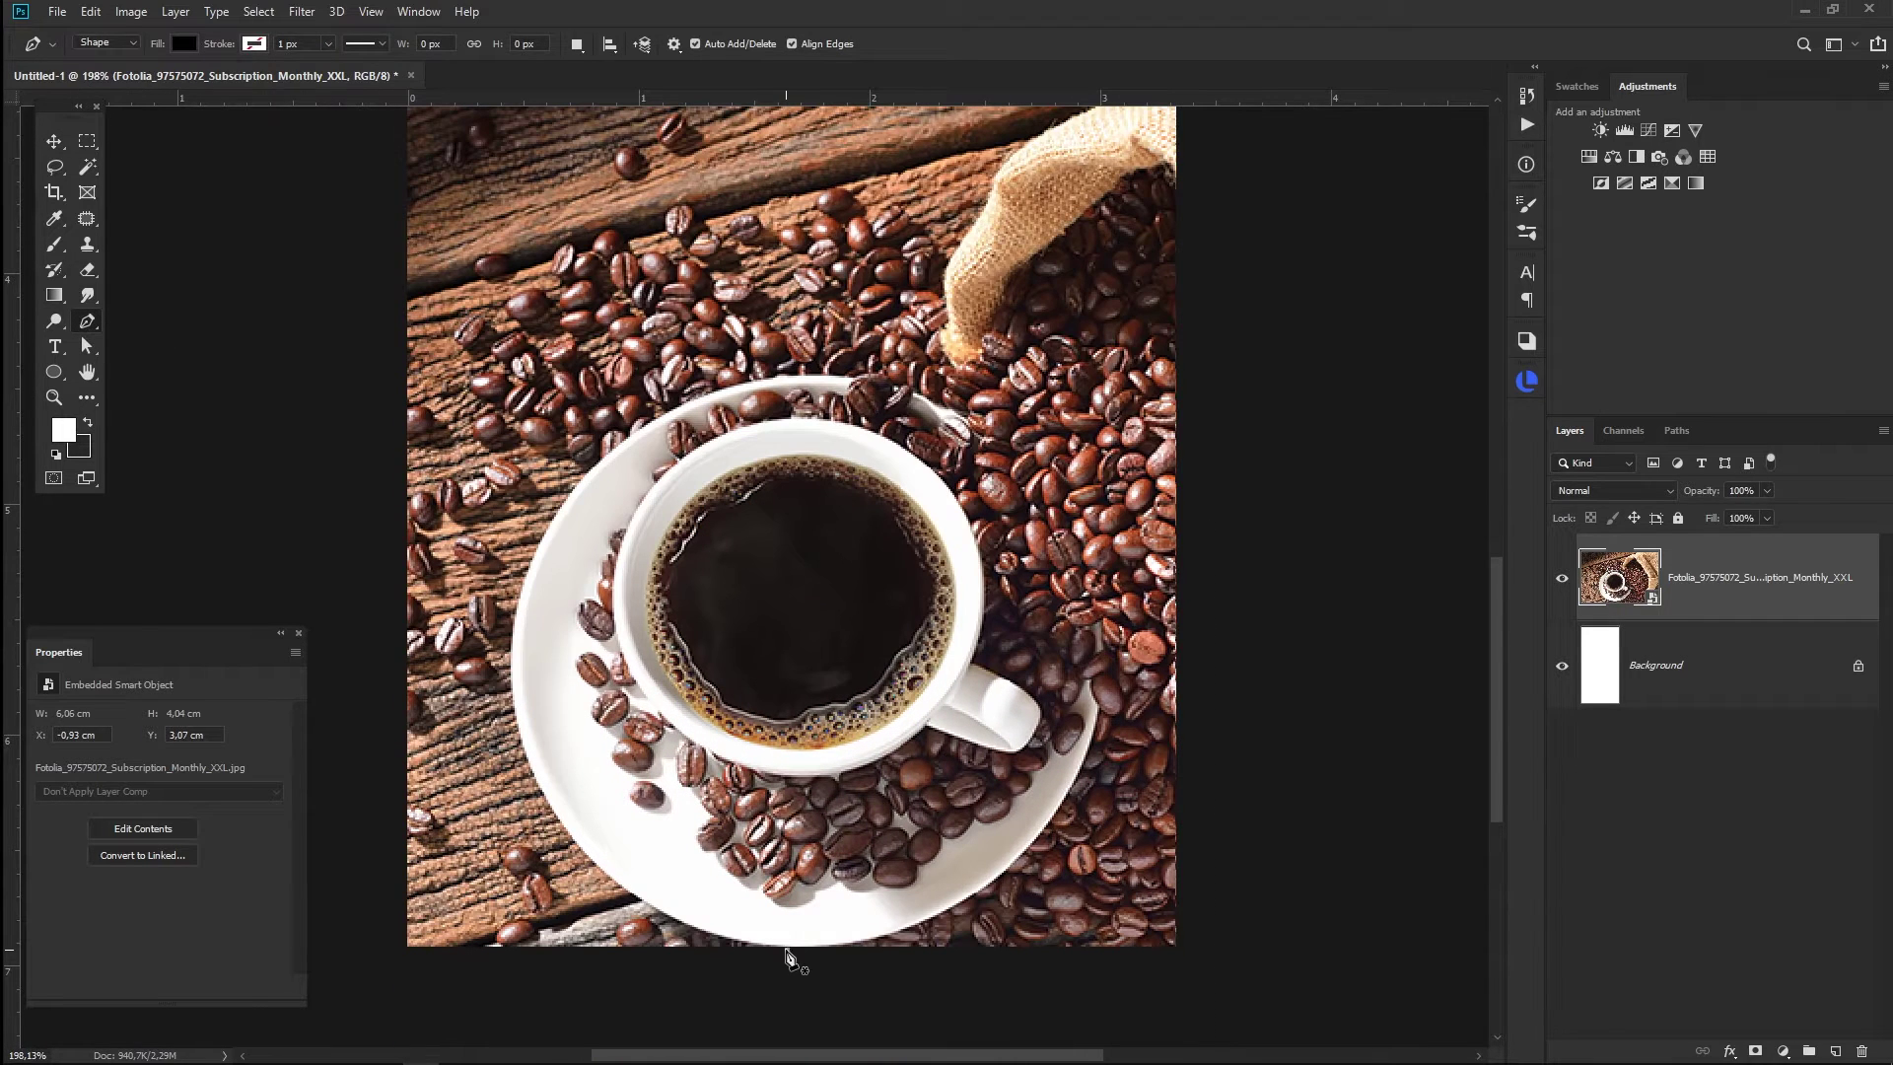
left_click(786, 949)
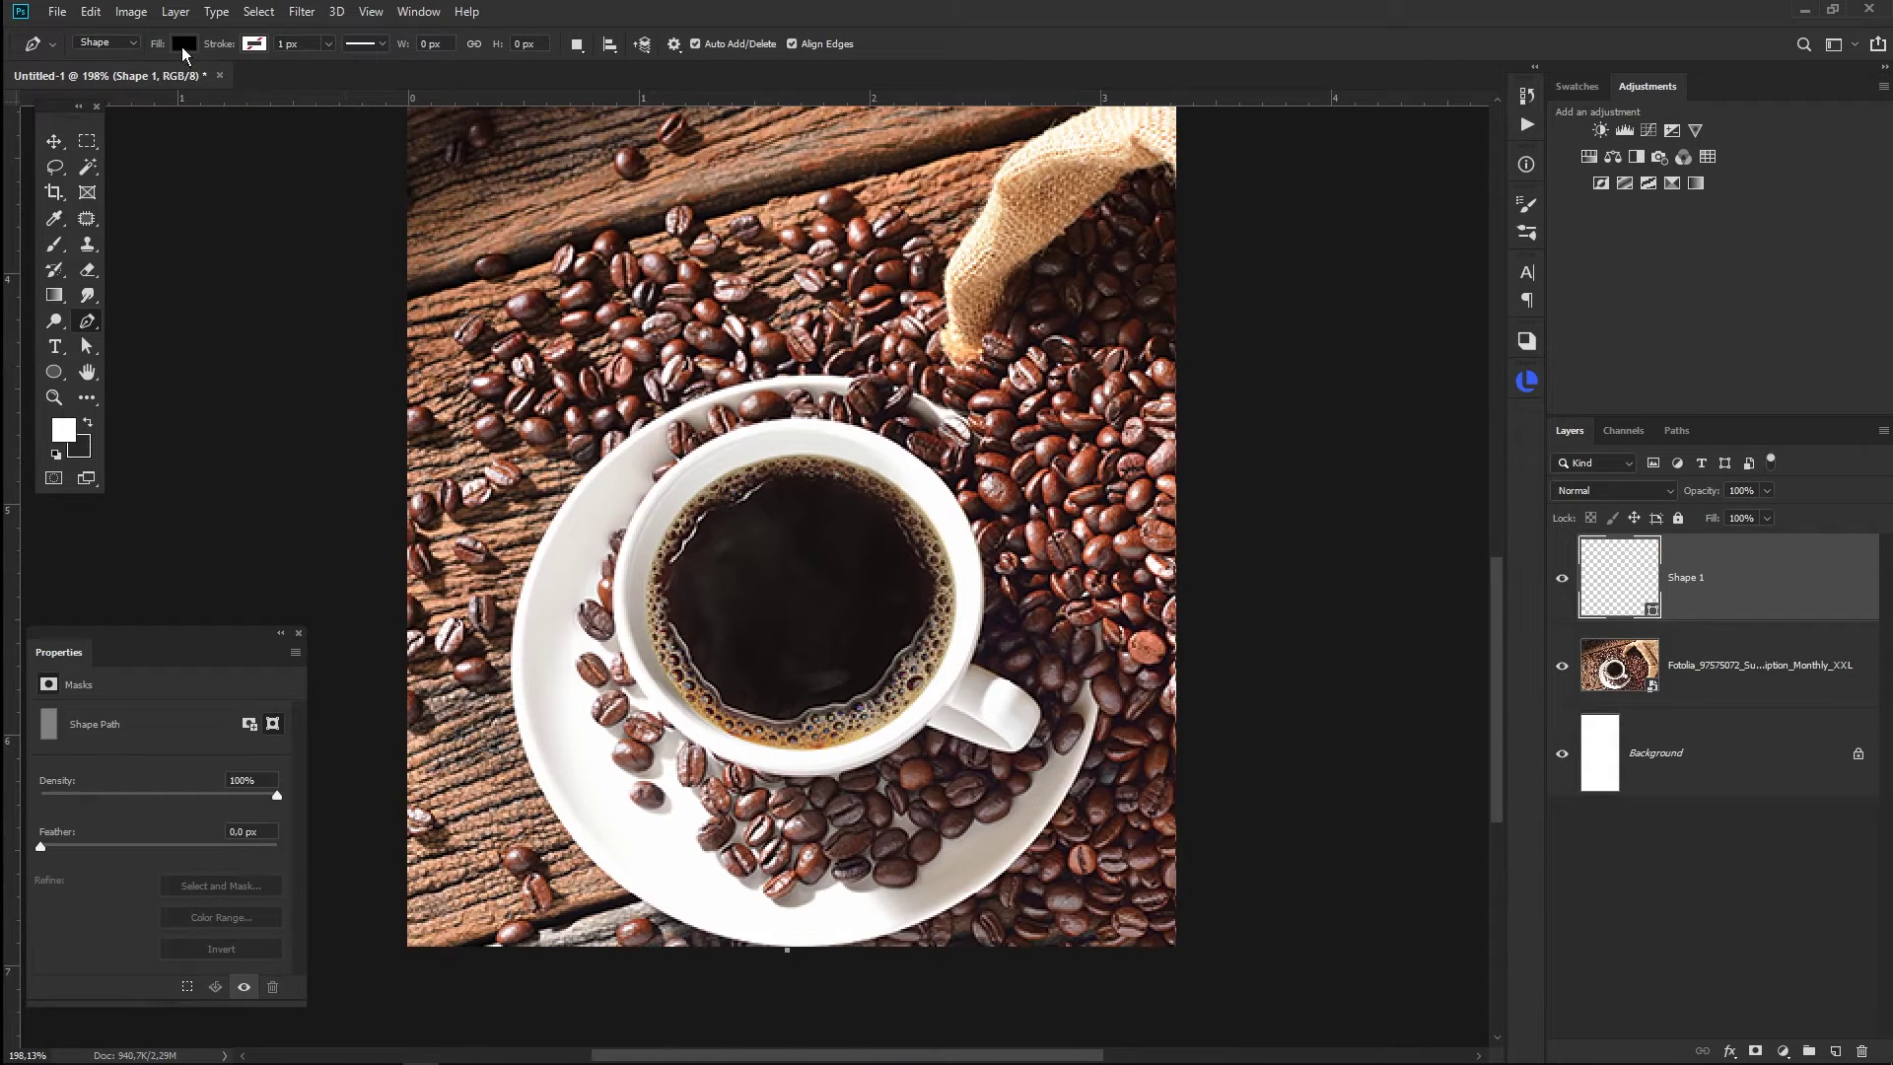
left_click(181, 45)
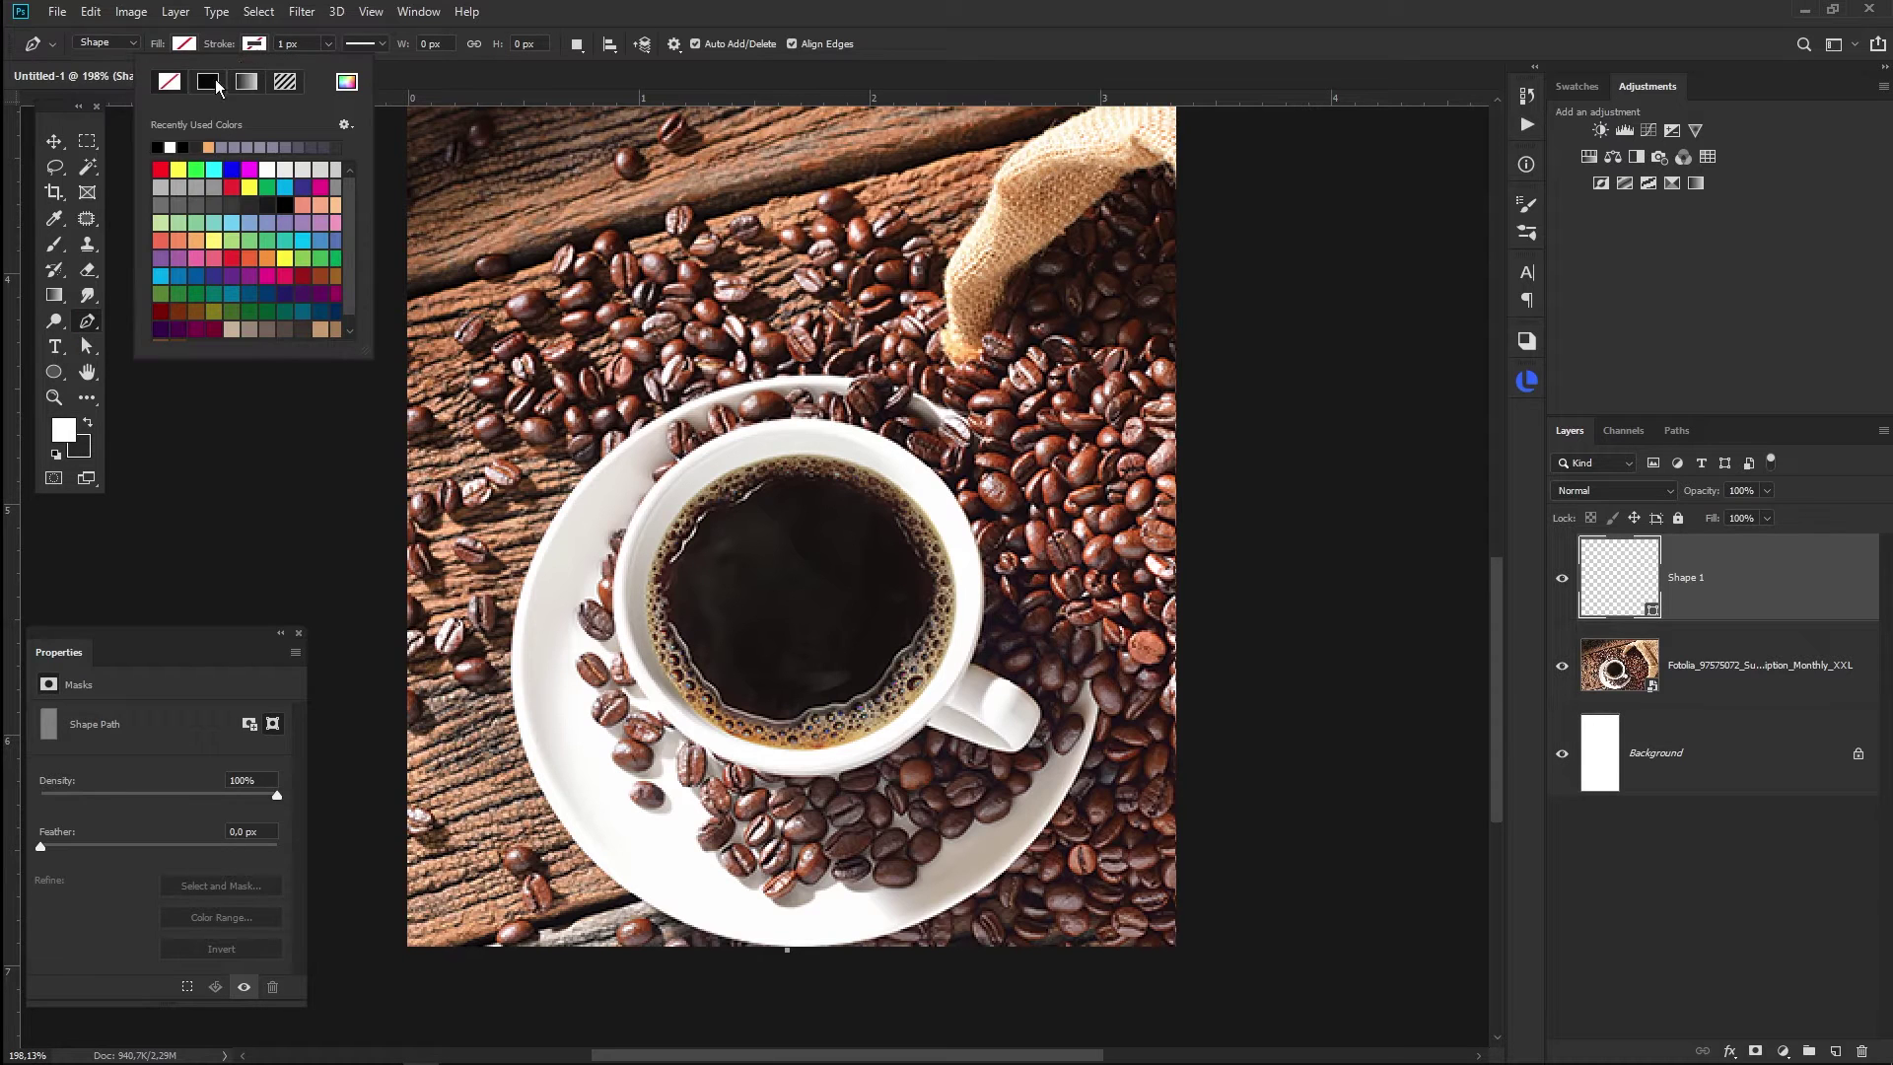
left_click(163, 145)
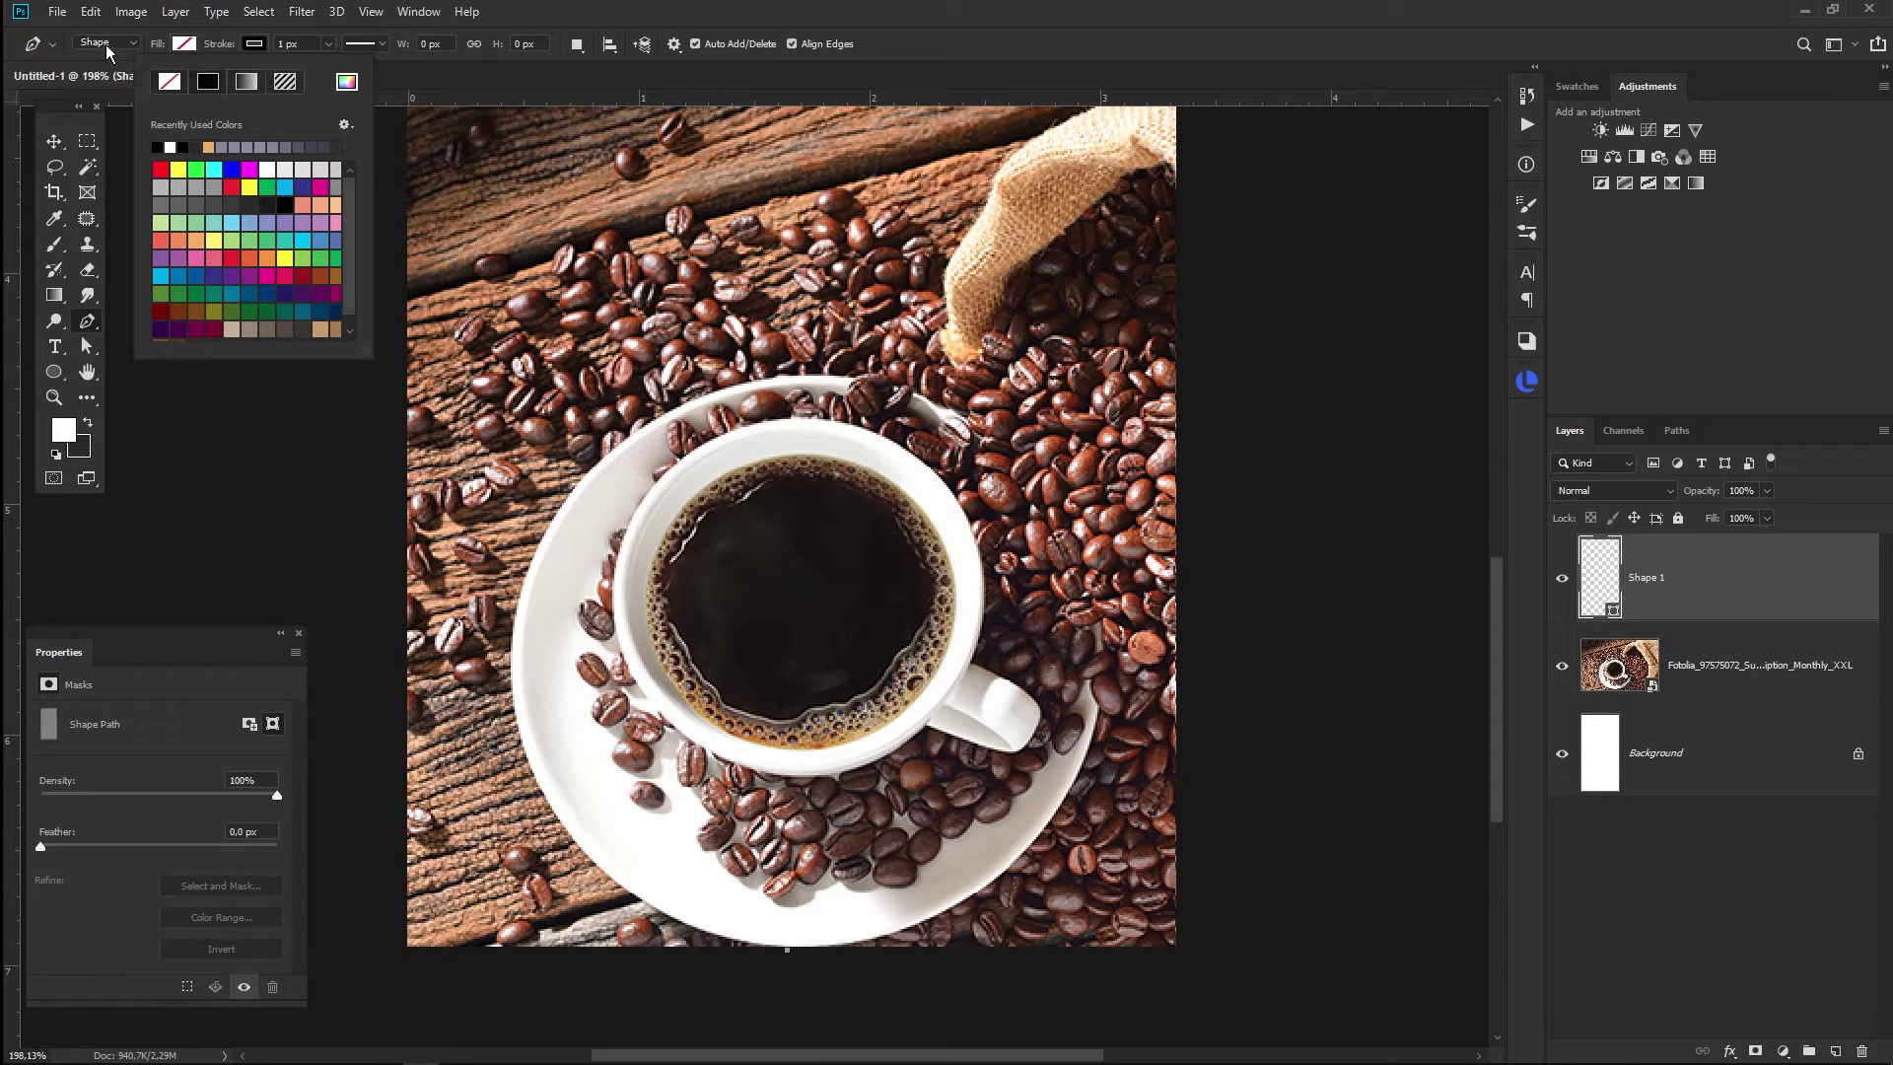
left_click(501, 12)
- Curve the path up the saucer's left edge to a point above the canvas top
left_click_drag(514, 673, 514, 453)
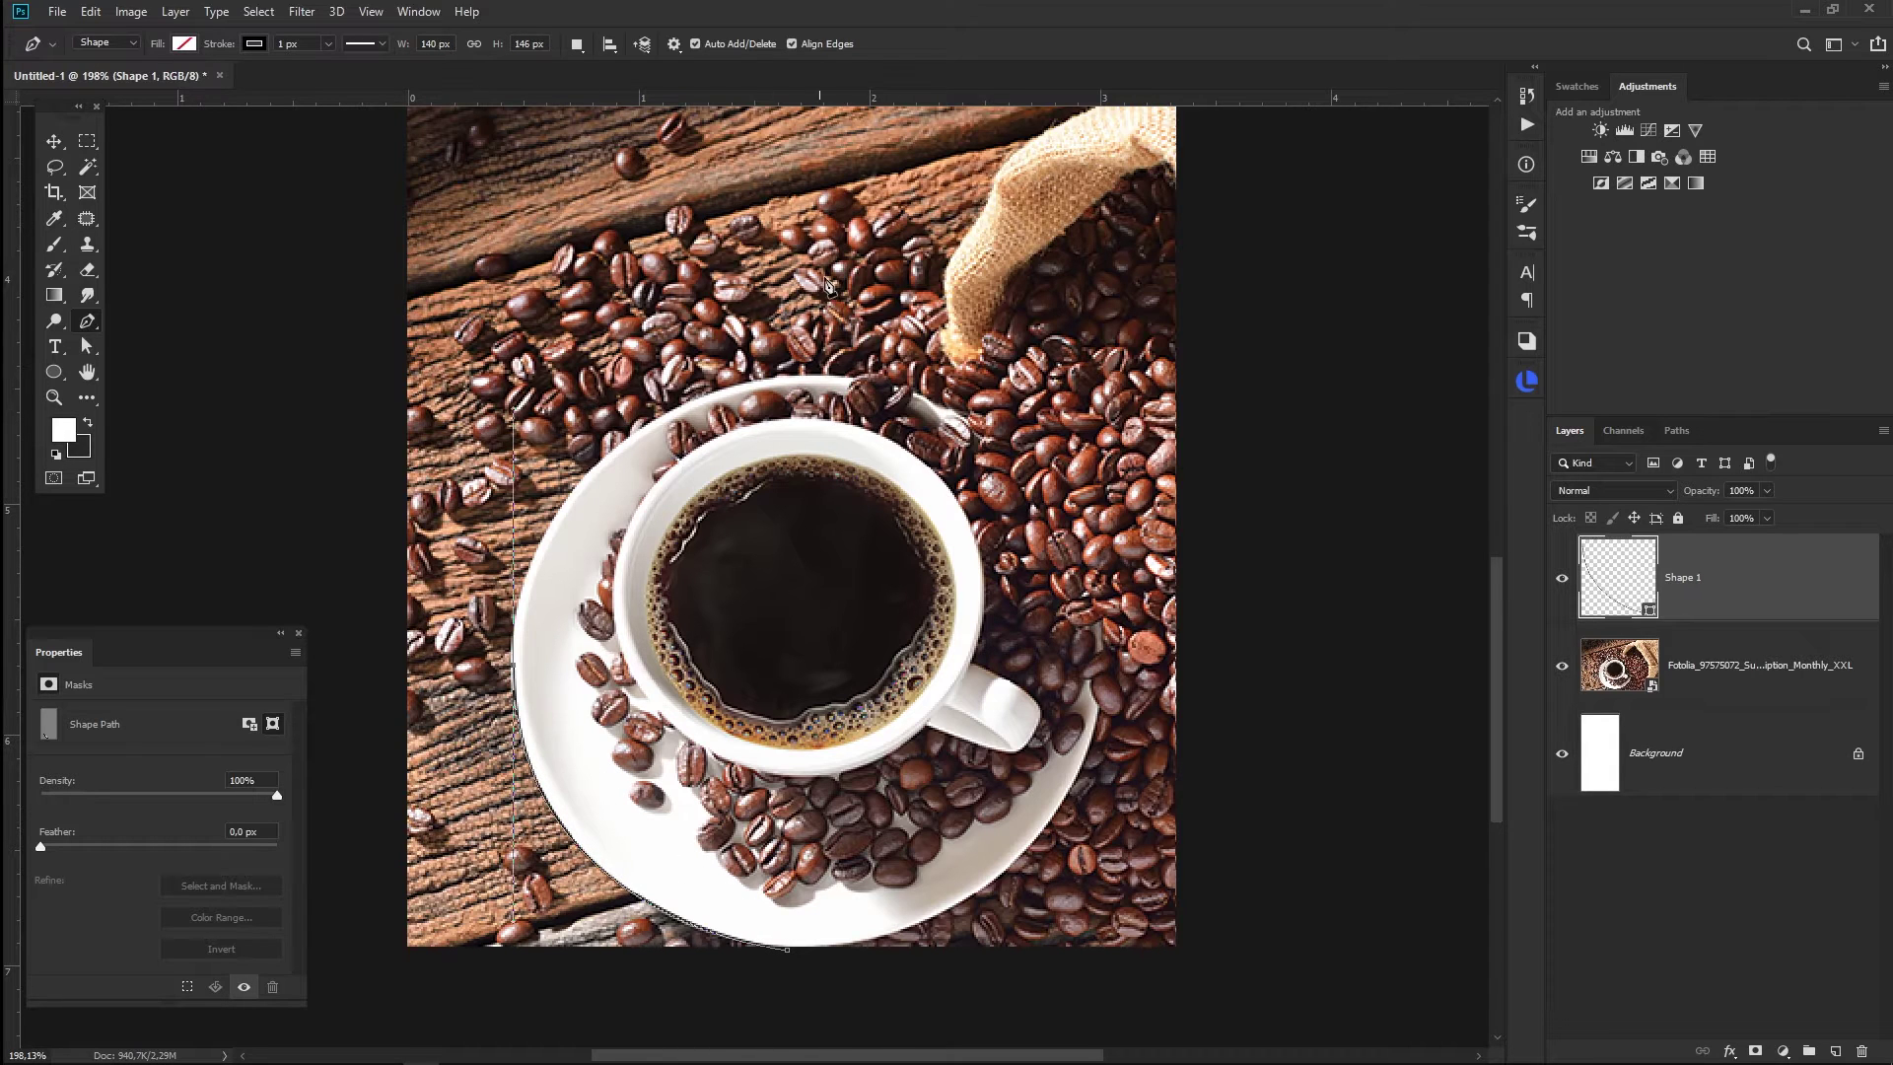
scroll(832, 300, "down", 2)
mouse_move(888, 247)
left_mouse_down()
mouse_move(907, 439)
mouse_move(955, 519)
left_mouse_up()
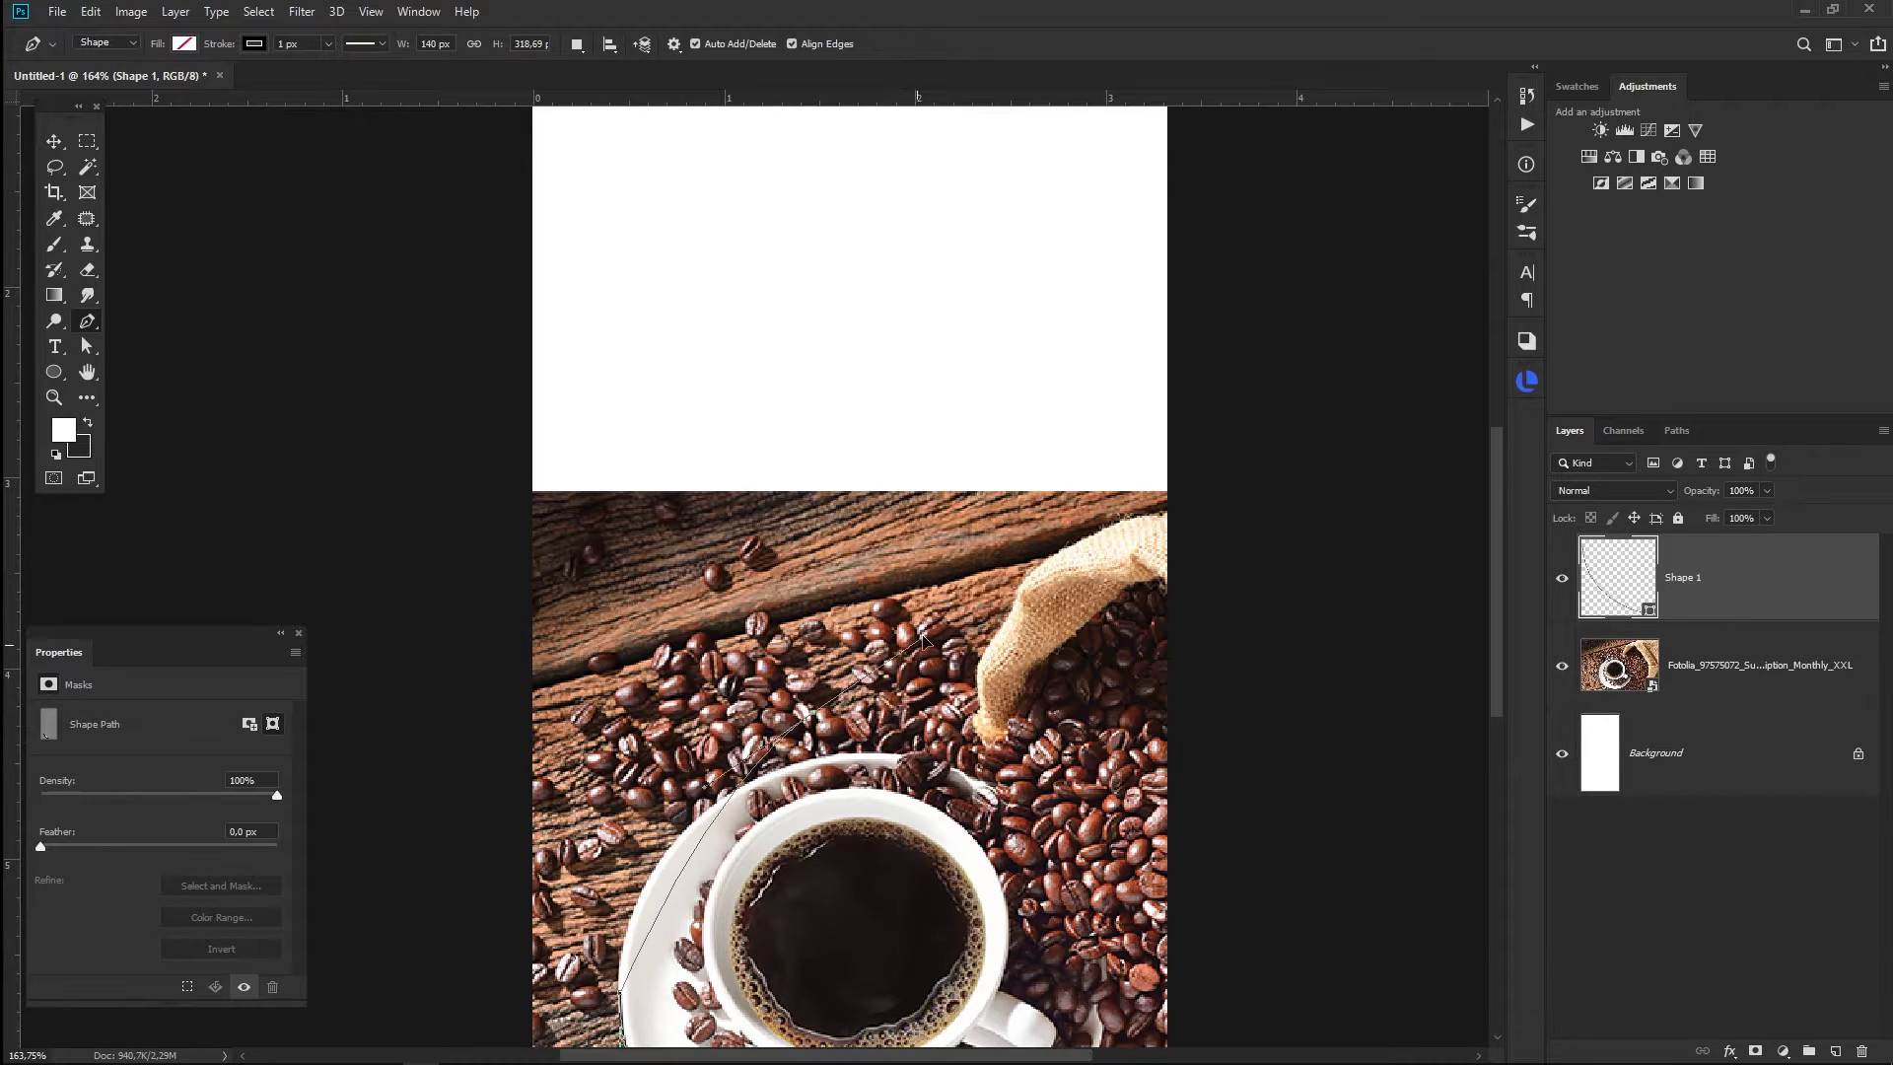
left_click(1028, 576)
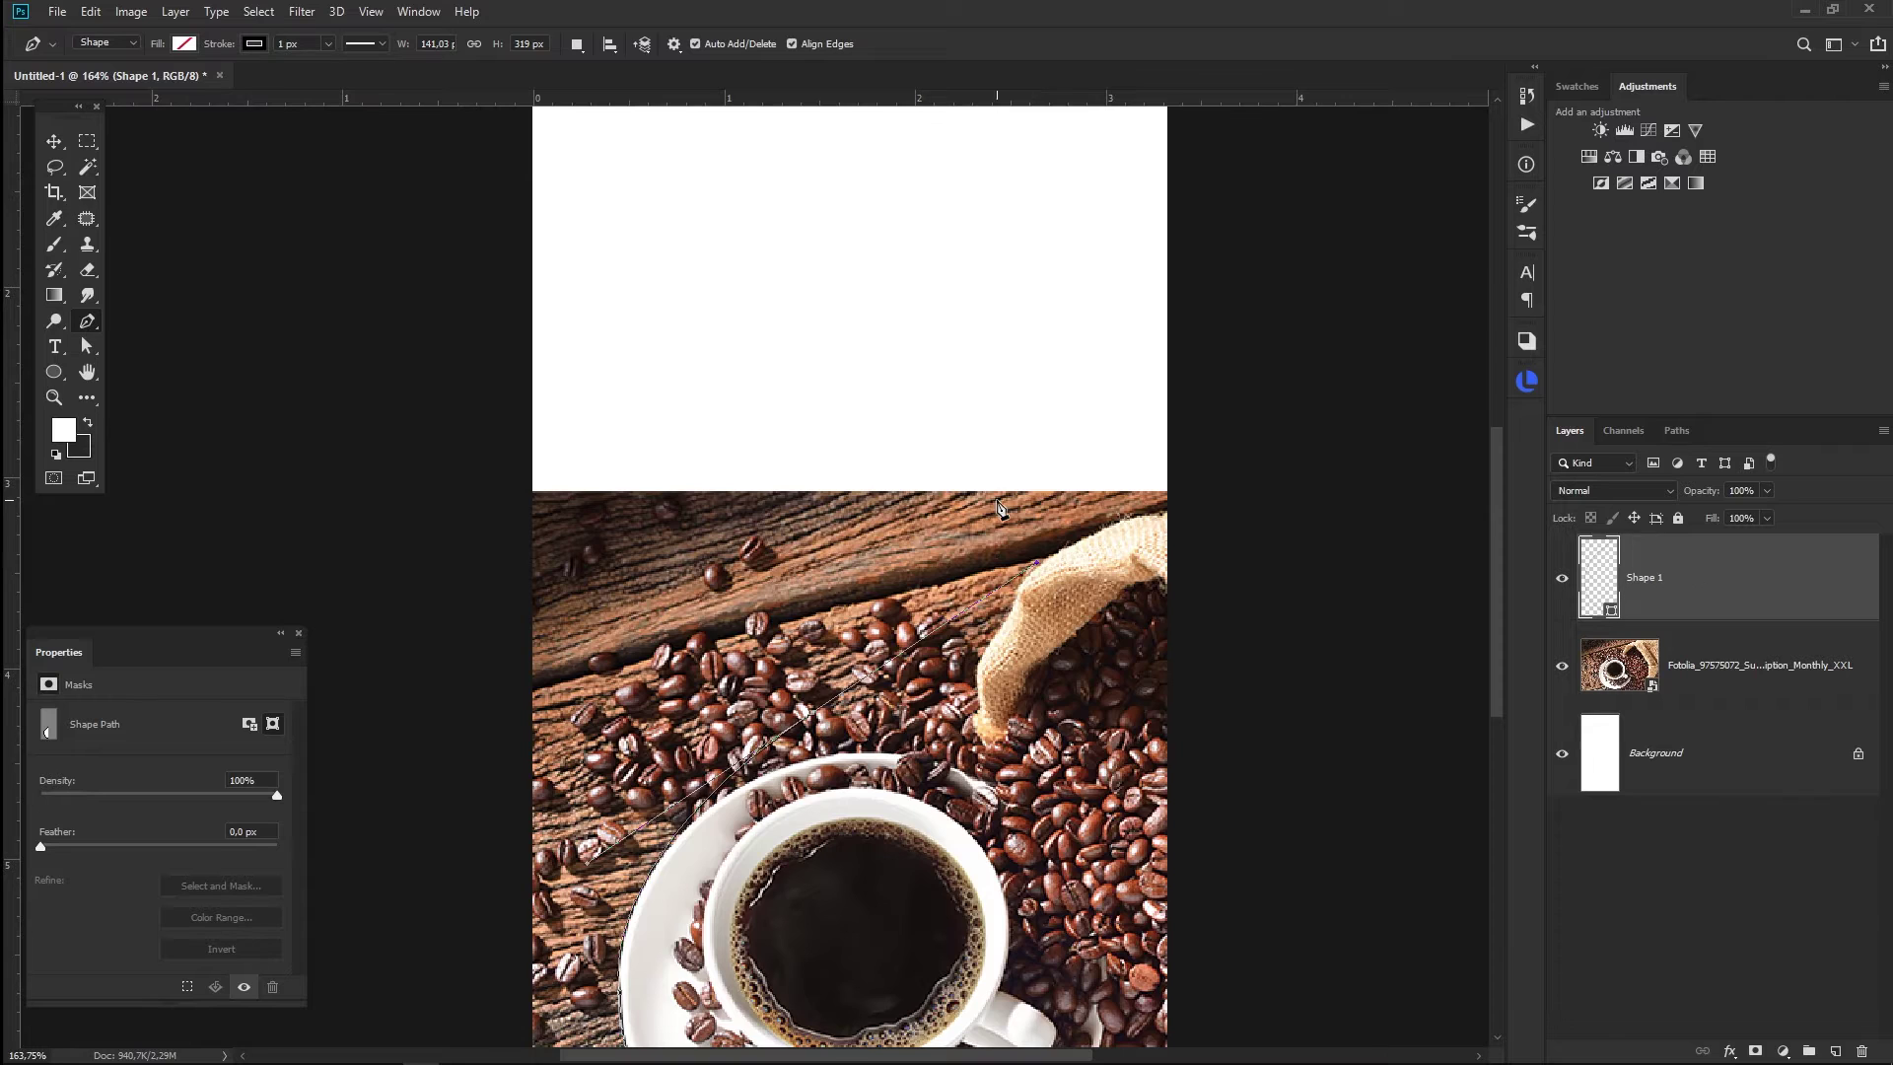
scroll(996, 513, "down", 2)
scroll(917, 514, "down", 3)
mouse_move(621, 323)
left_mouse_down()
mouse_move(577, 199)
mouse_move(605, 156)
mouse_move(645, 165)
left_mouse_up()
- Extend the path right above the canvas, back left, and curve it down through the white area
left_click(1033, 181)
left_click(538, 148)
mouse_move(708, 547)
left_mouse_down()
mouse_move(889, 677)
mouse_move(902, 718)
left_mouse_up()
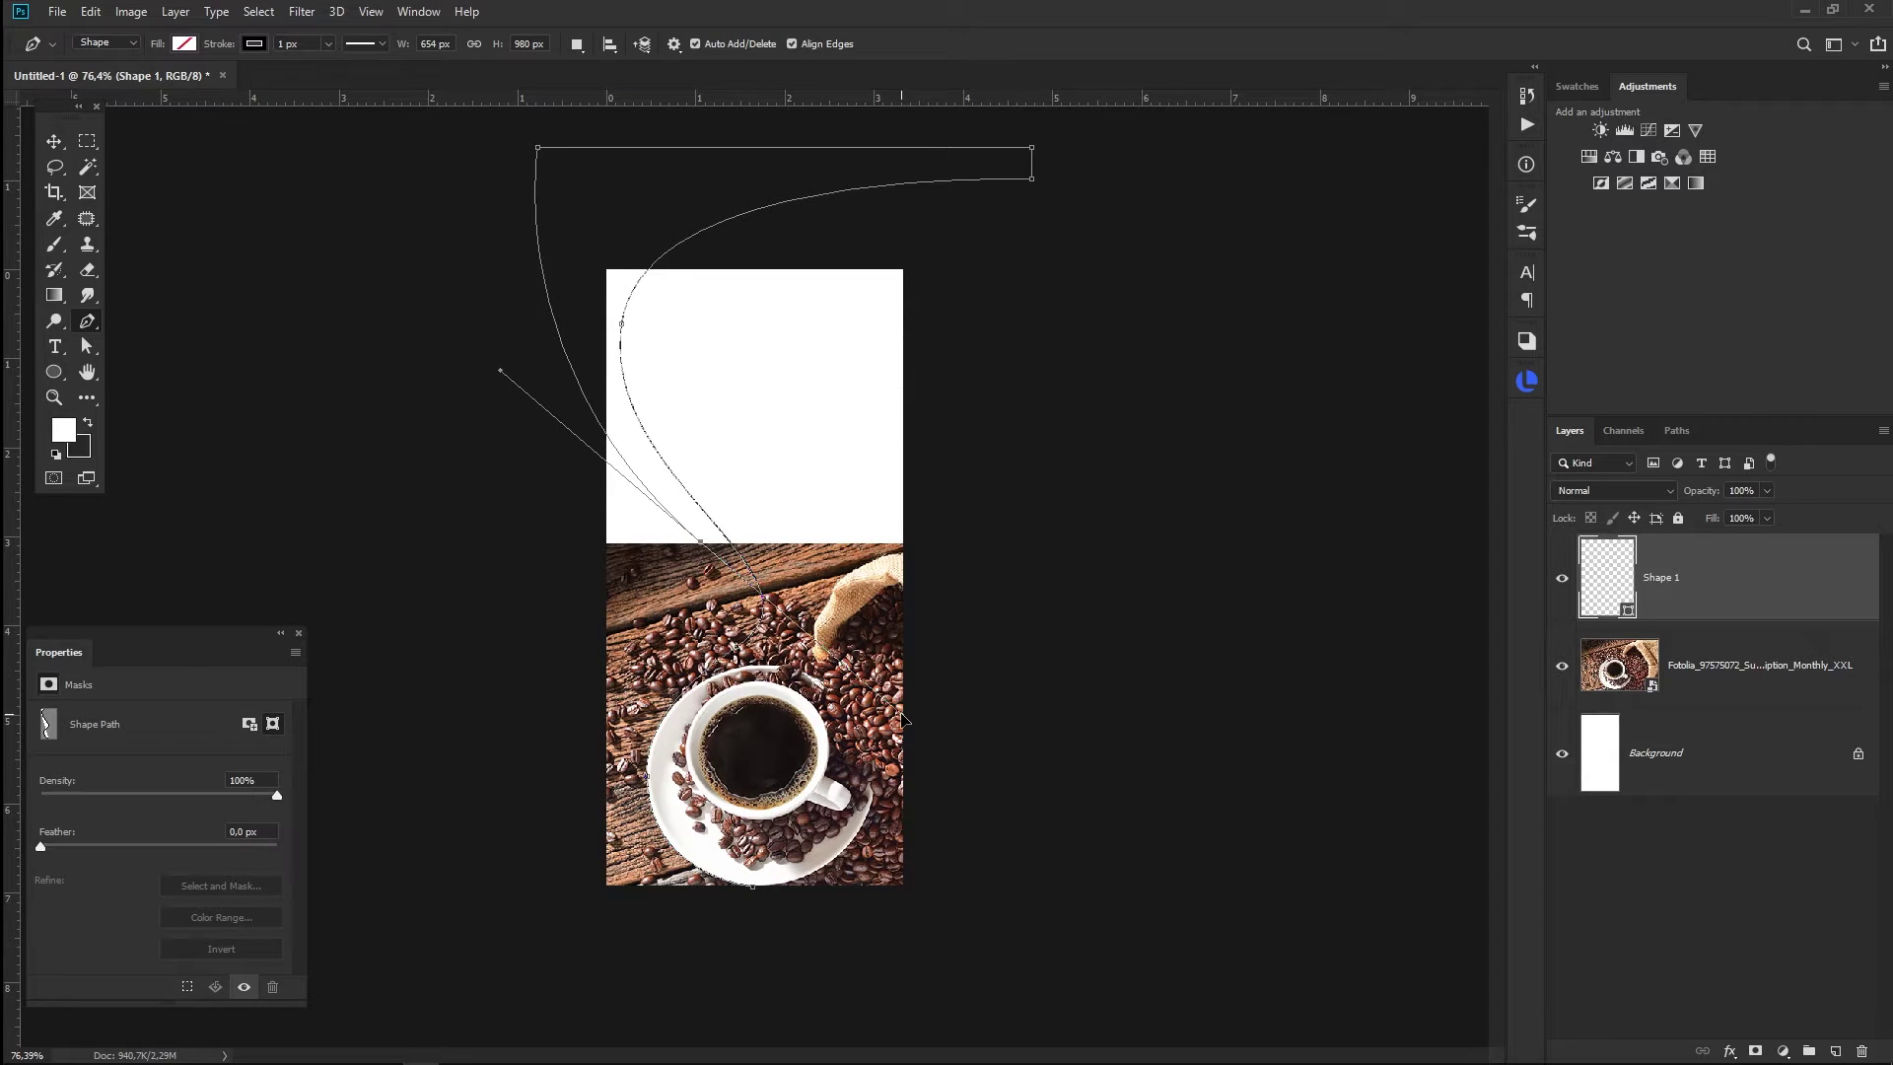
scroll(742, 603, "up", 3)
left_click(677, 503, "alt")
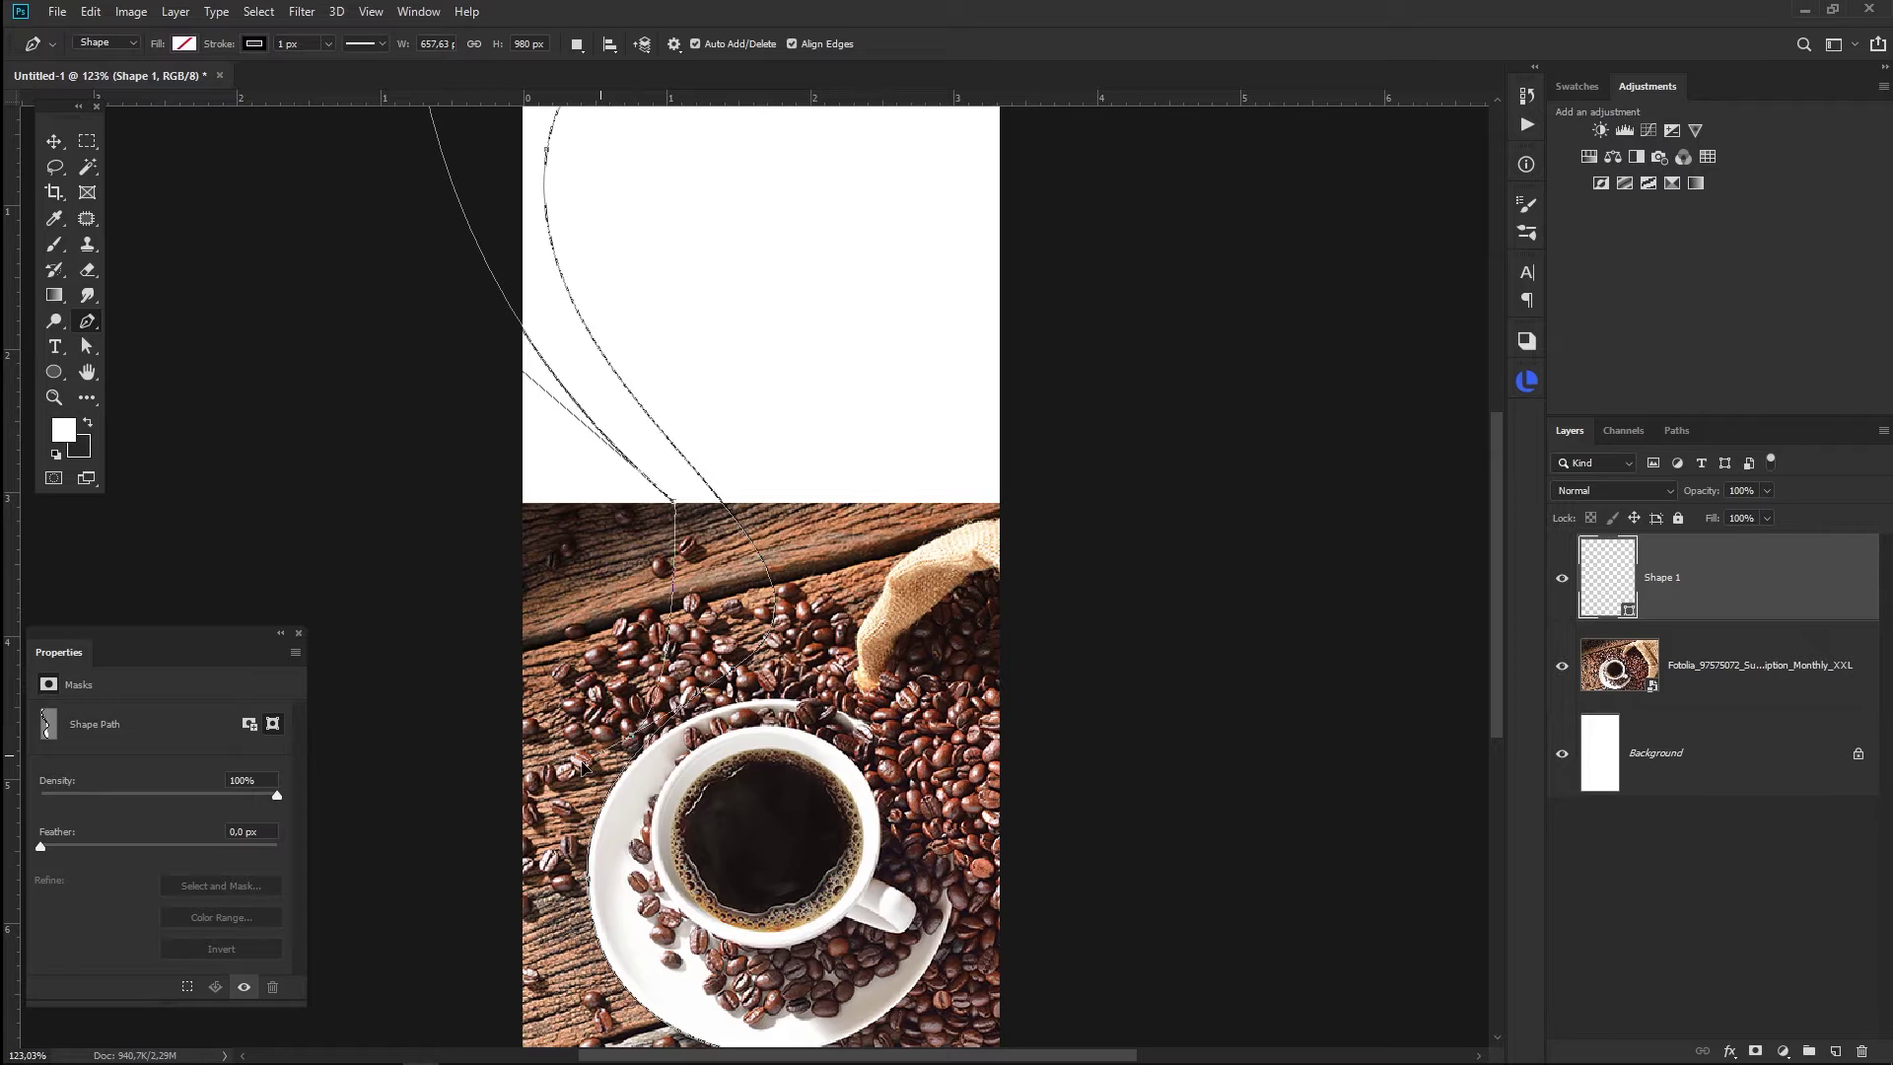
left_click(668, 684)
key("ctrl+z")
- Place the final curved anchor near the saucer bottom, retrying until it sits right
left_click_drag(718, 836, 812, 643)
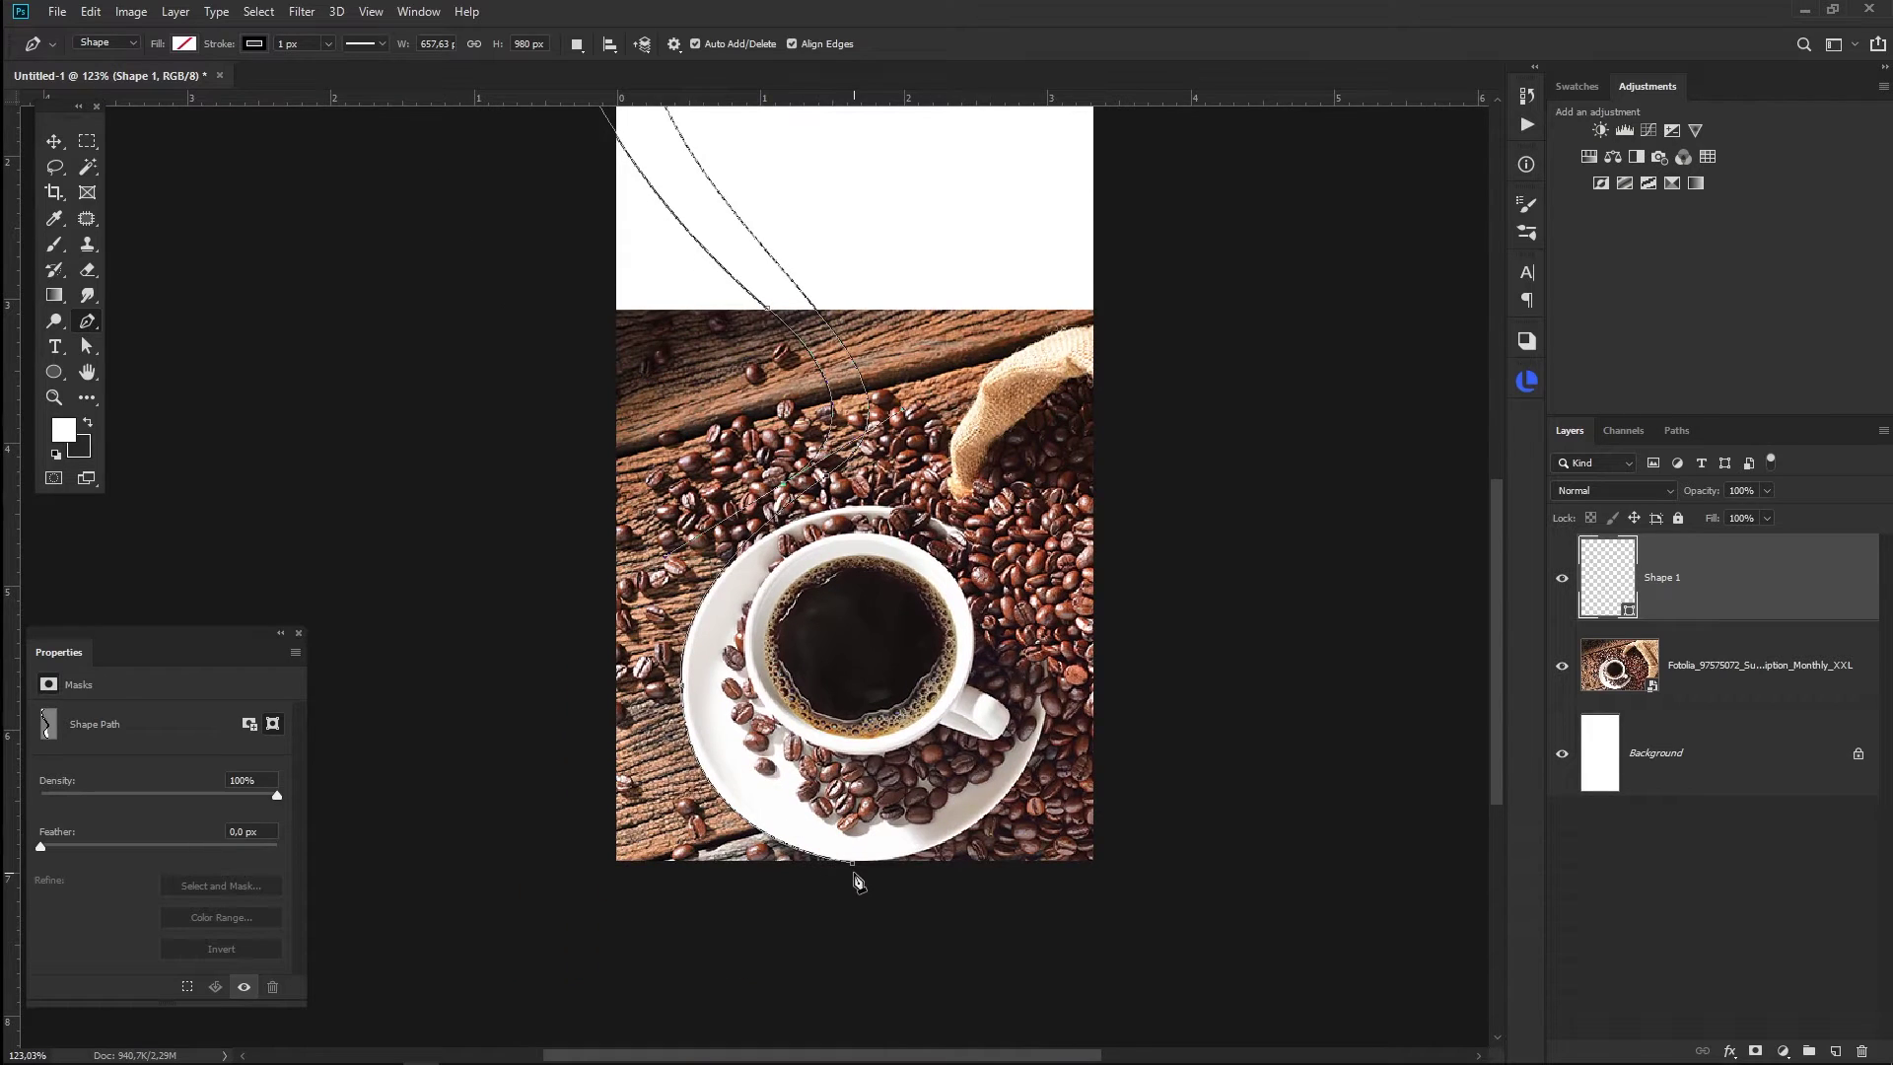
left_click_drag(883, 877, 1203, 931)
key("ctrl+z")
mouse_move(897, 875)
left_mouse_down()
mouse_move(1246, 911)
mouse_move(1259, 938)
left_mouse_up()
key("ctrl+z")
left_click_drag(916, 894, 1302, 976)
key("ctrl+z")
left_click_drag(971, 886, 1428, 914)
key("ctrl+z")
mouse_move(891, 876)
left_mouse_down()
mouse_move(1289, 895)
mouse_move(1282, 932)
mouse_move(1238, 933)
left_mouse_up()
scroll(1056, 865, "up", 3)
- Remove the outline stroke from Shape 1
scroll(938, 815, "down", 2, "alt")
scroll(939, 816, "down", 1, "alt")
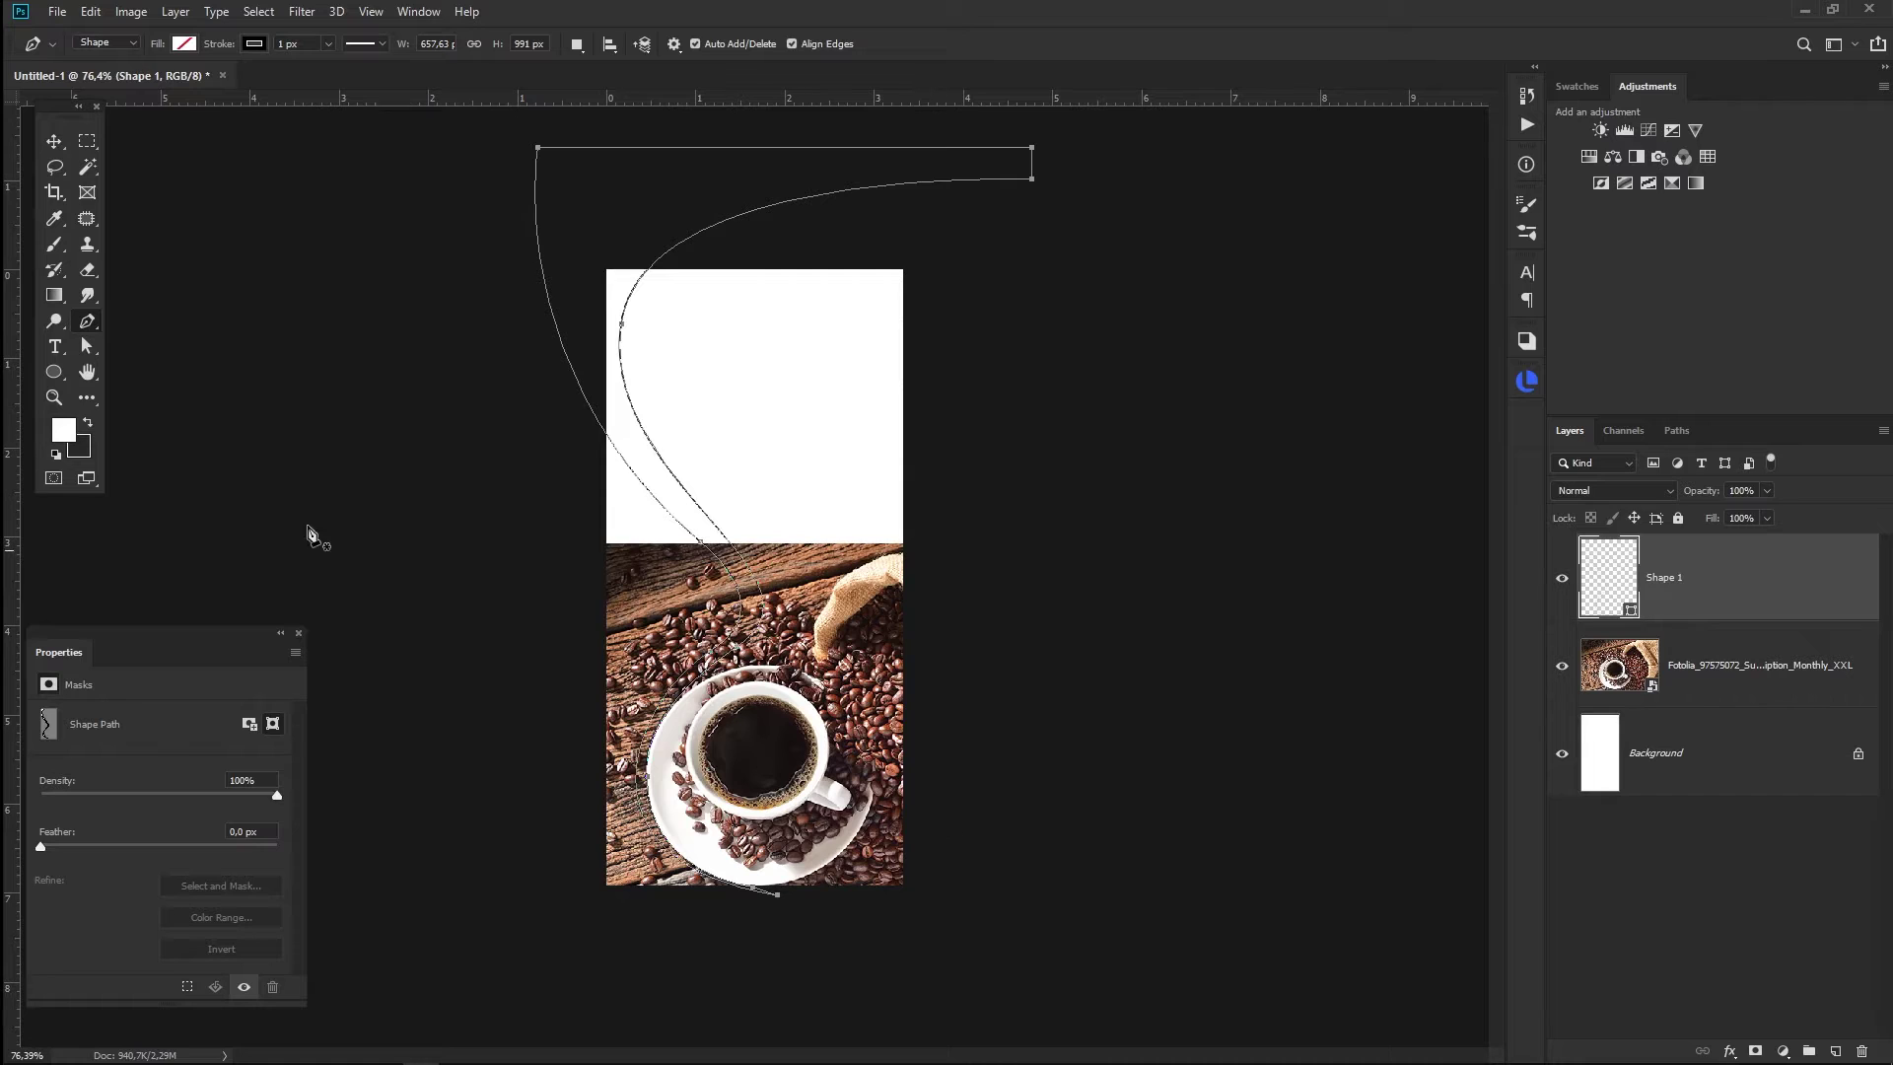
left_click(254, 43)
left_click(168, 81)
- Fill Shape 1 with brown #5C4E4E copied from the coffee palette
left_click(184, 45)
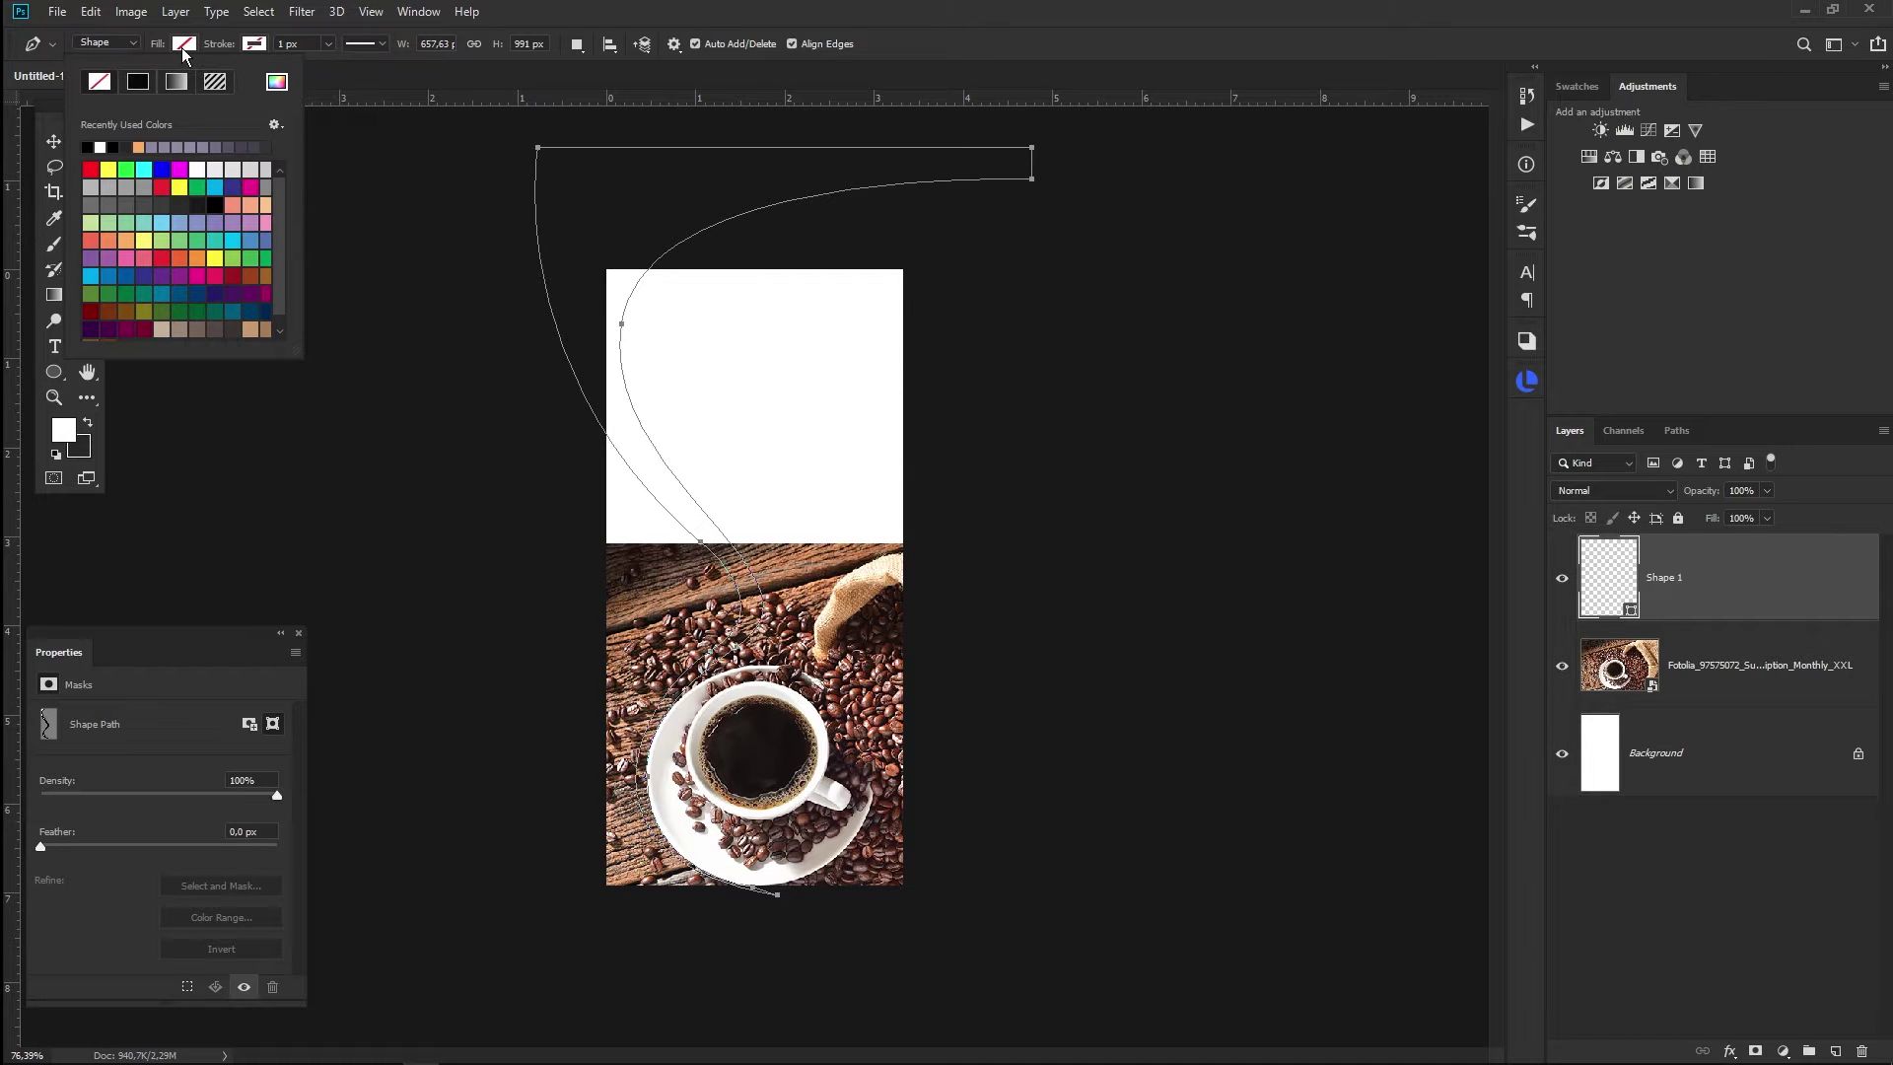
left_click(277, 82)
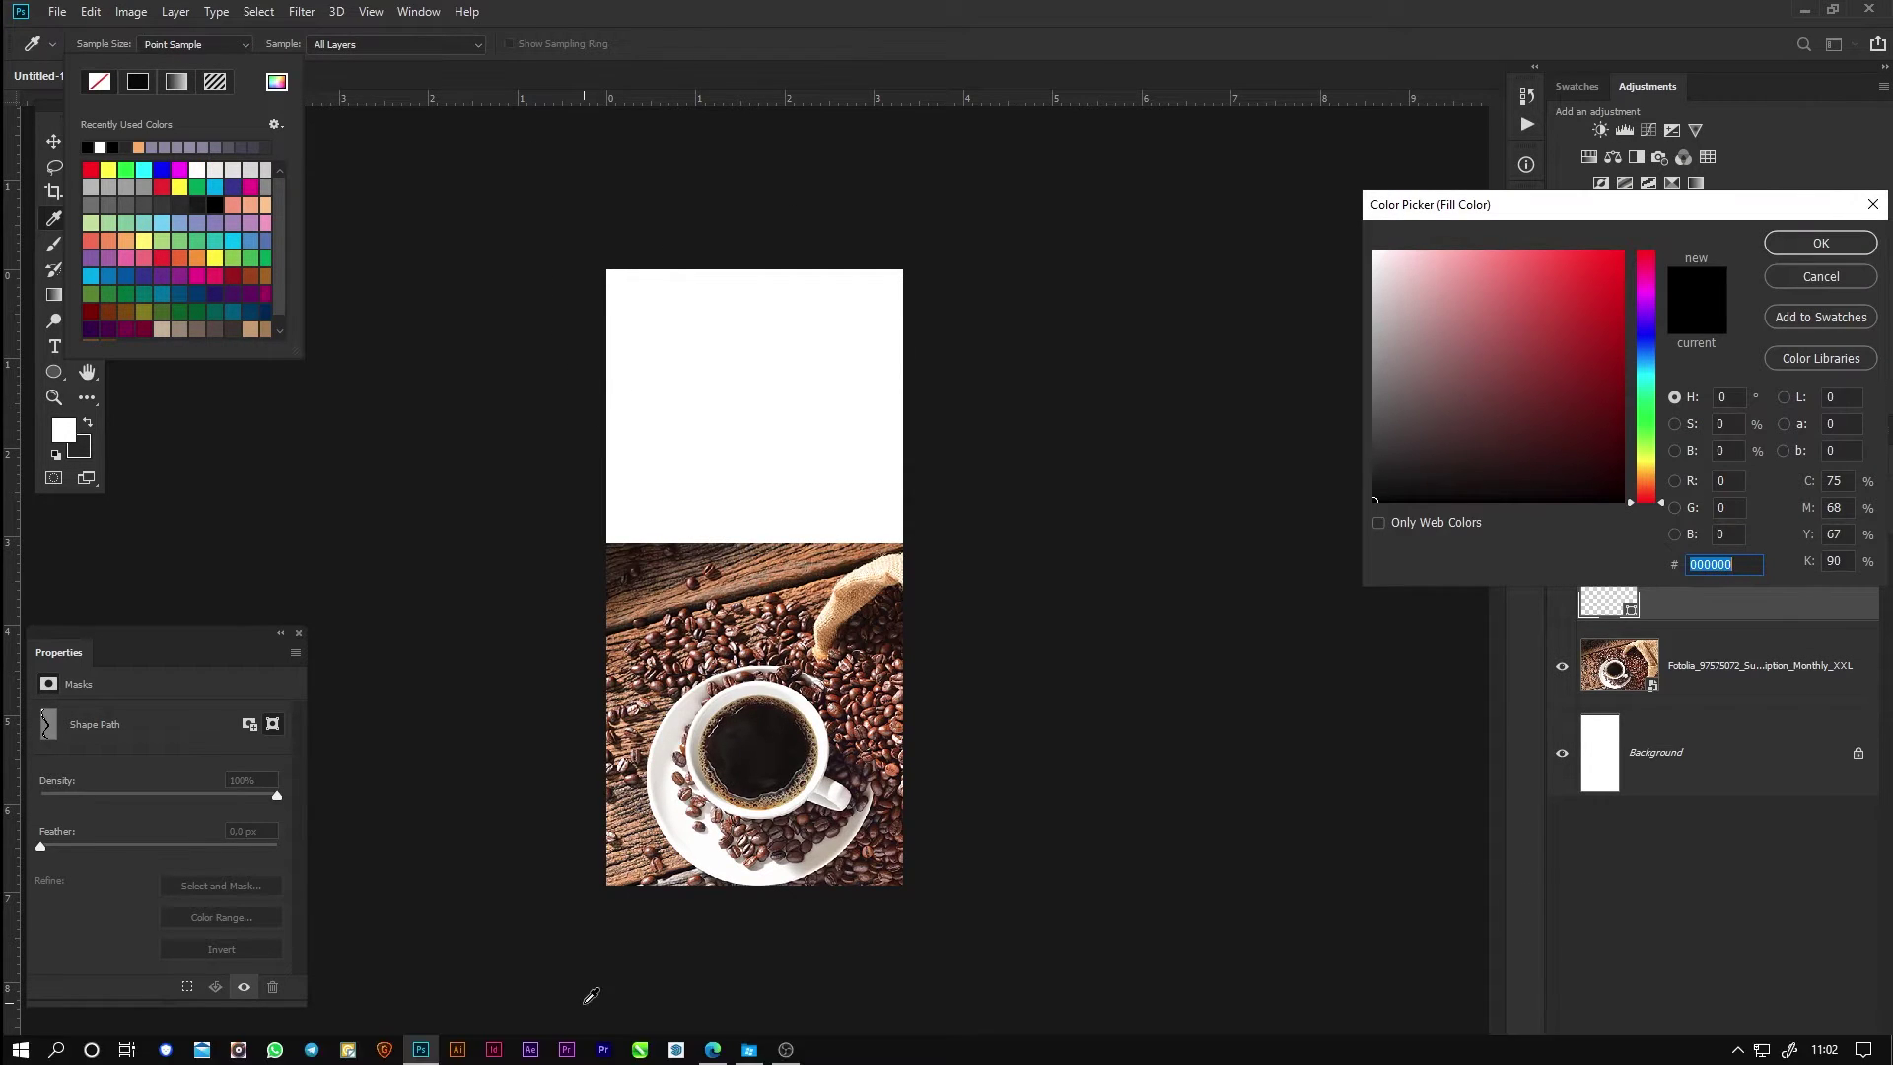
left_click(713, 1051)
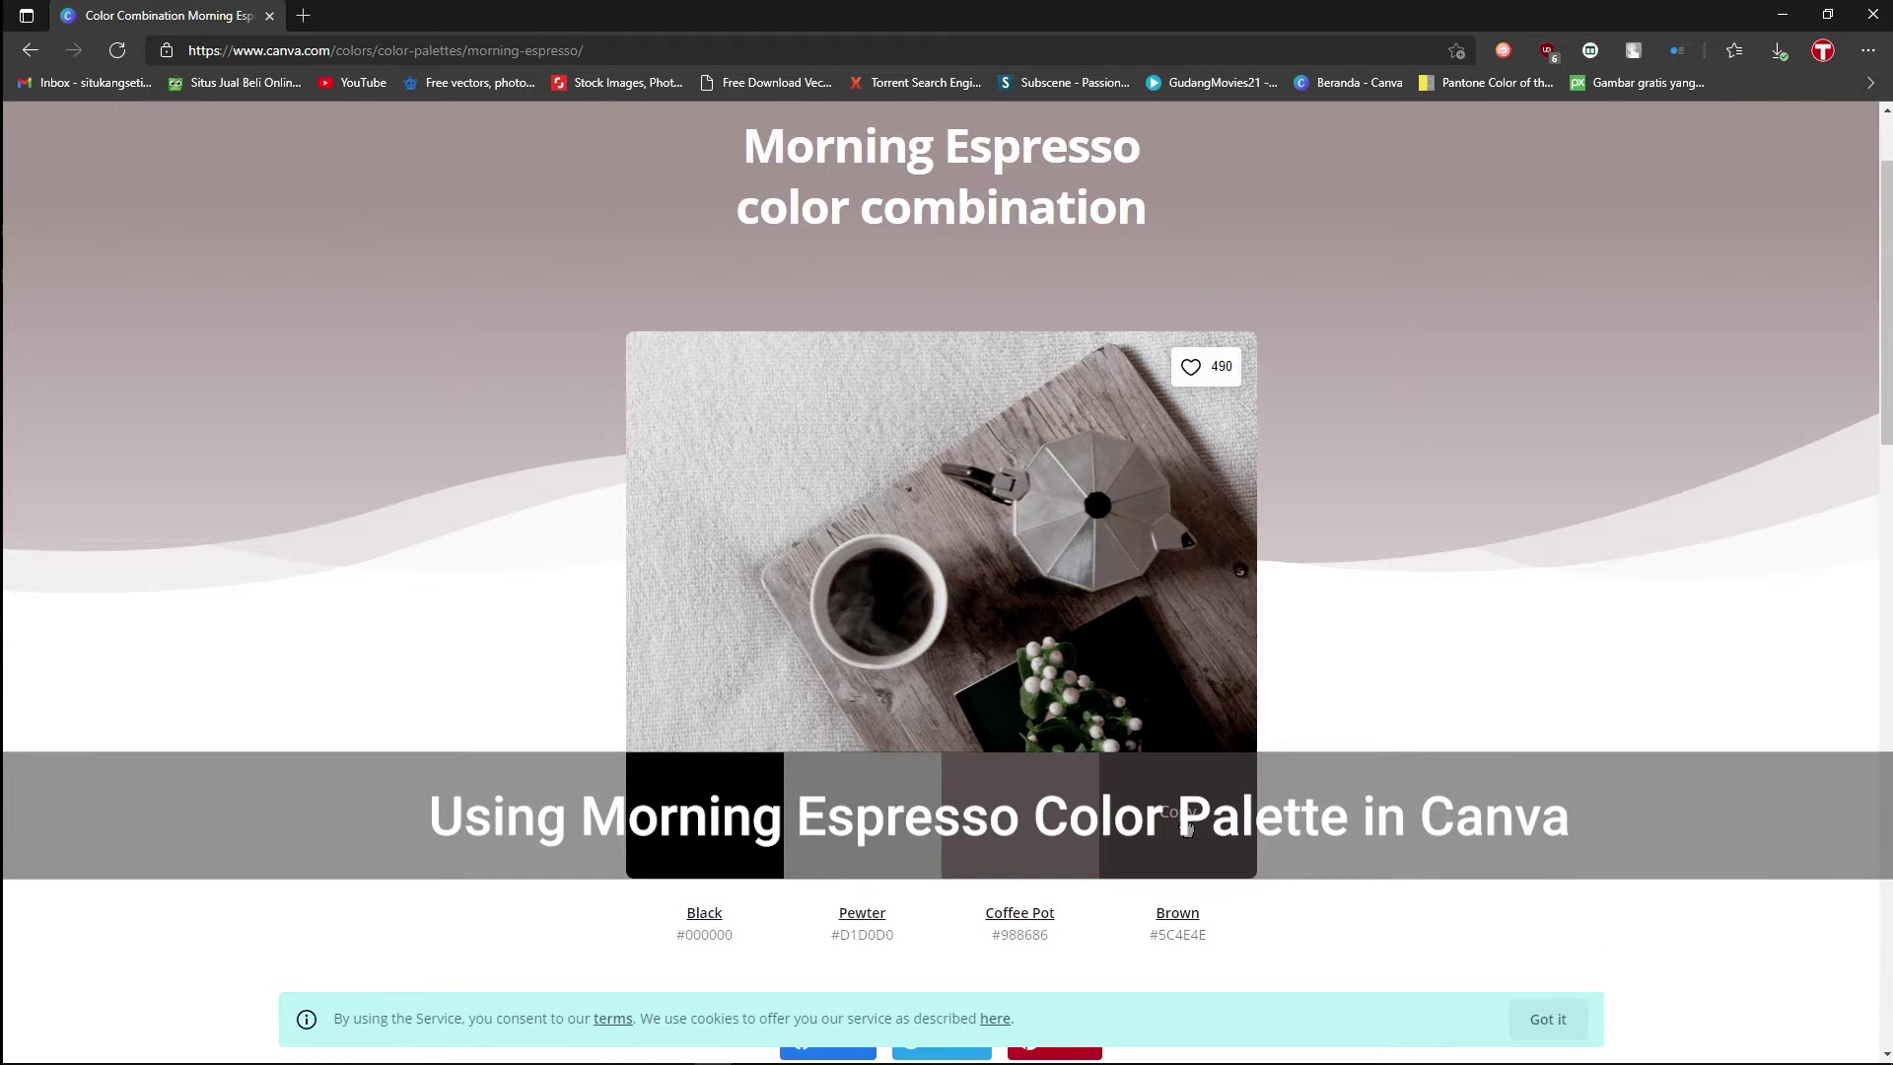
left_click(459, 1051)
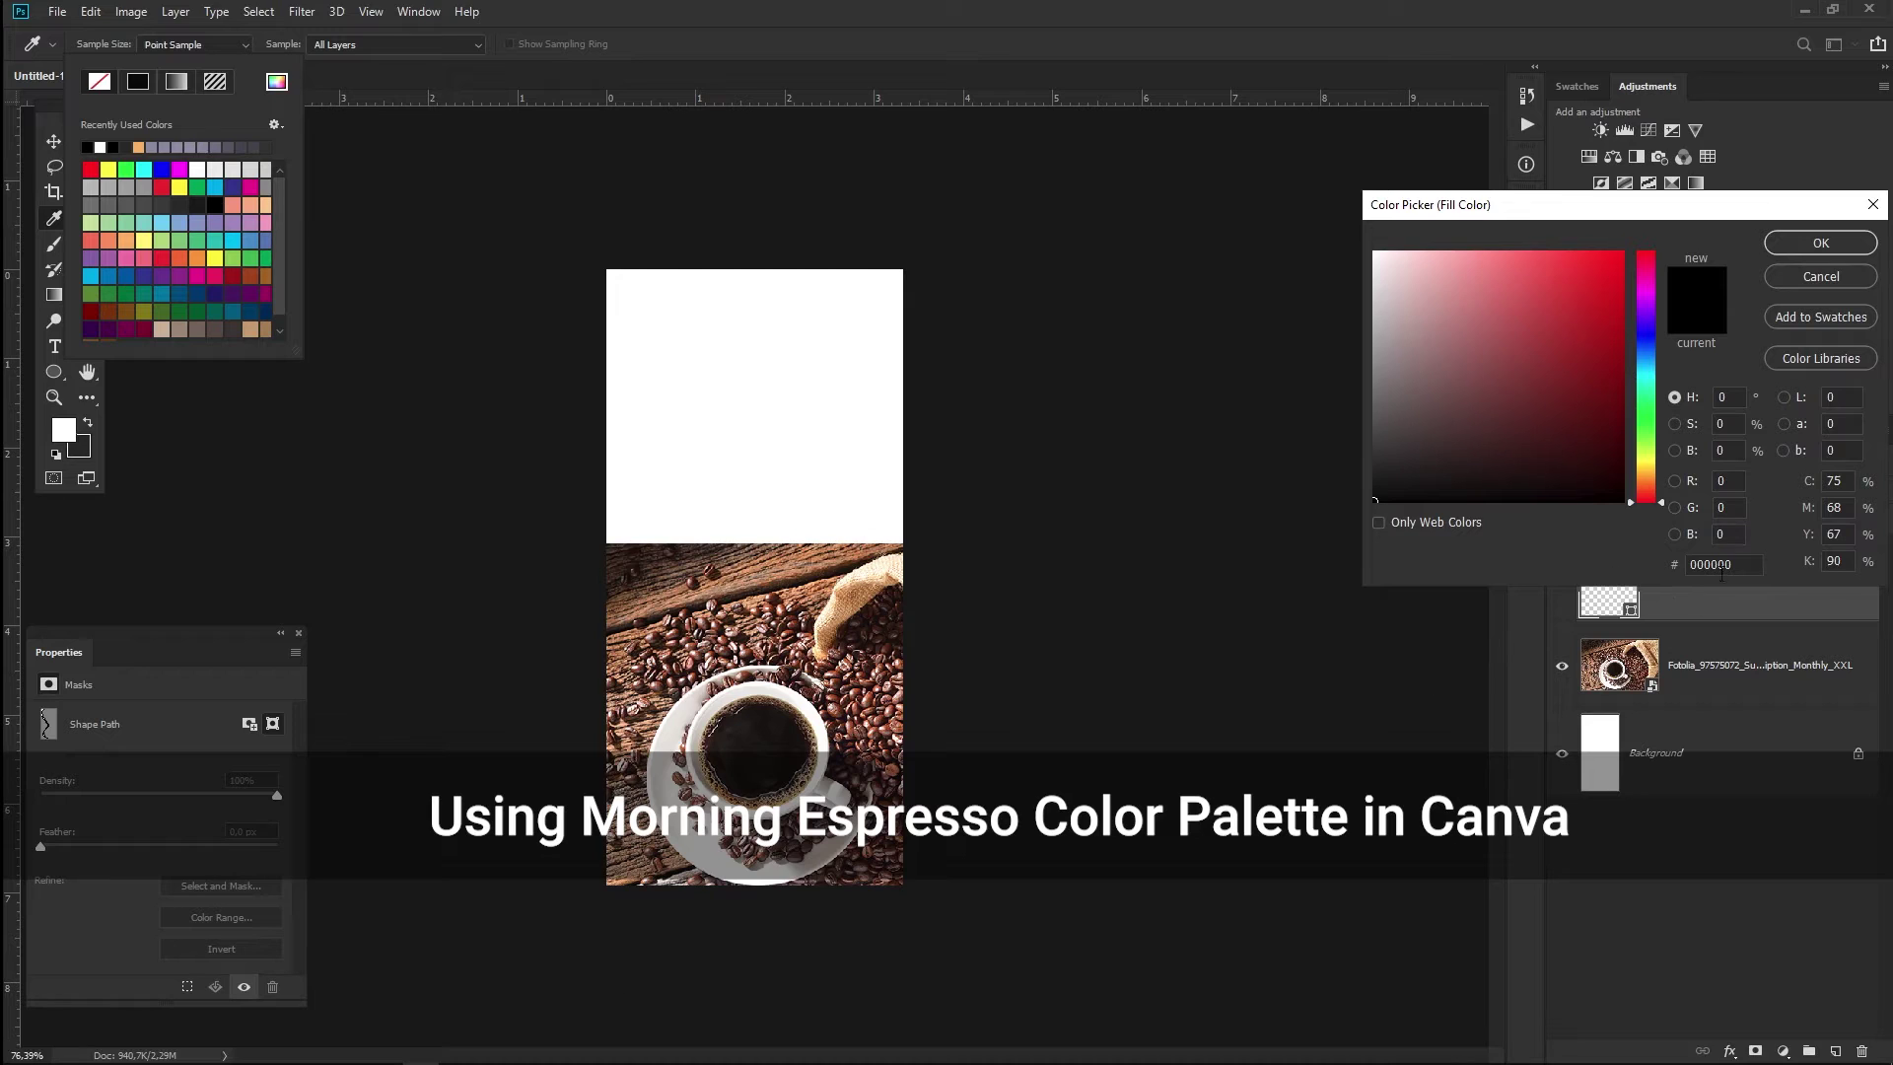
type("#5C4E4E")
left_click(1823, 243)
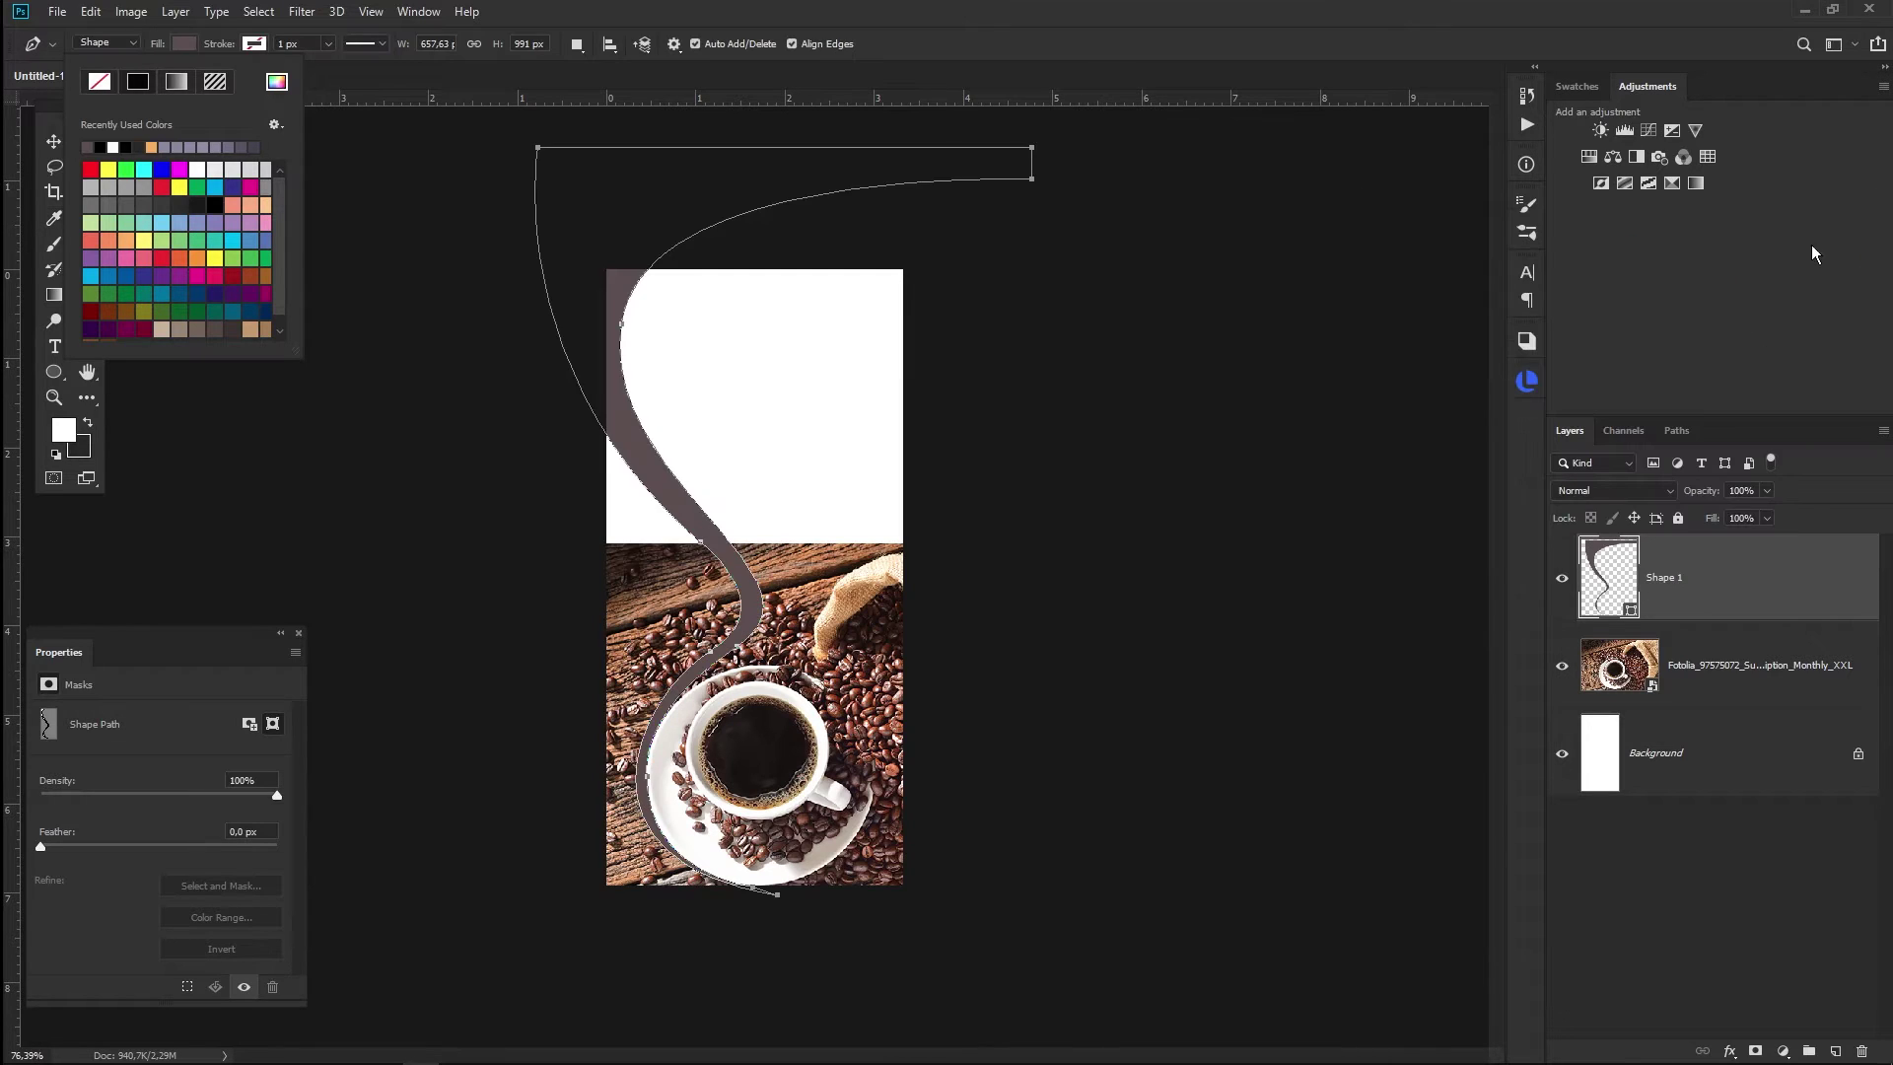
left_click(53, 144)
left_click(437, 611)
scroll(677, 806, "up", 2)
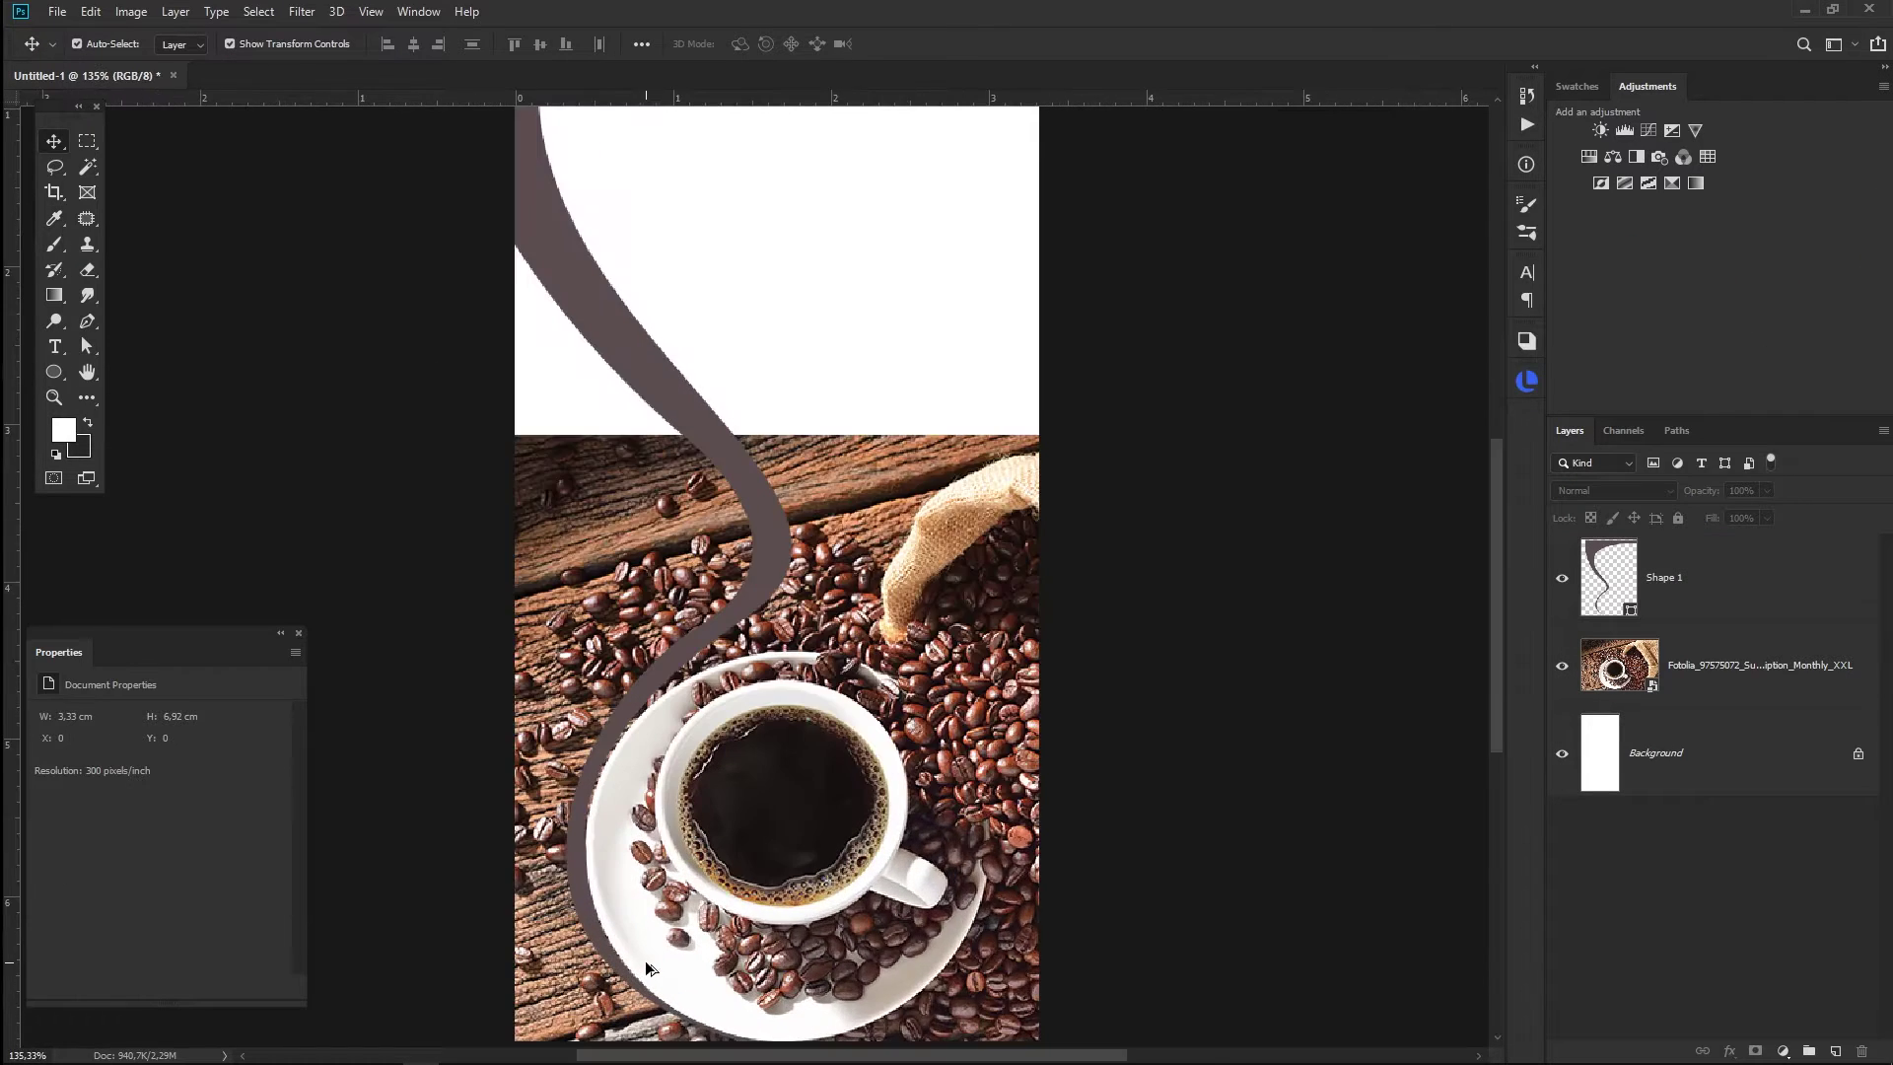
- Nudge the brown band right and adjust its height from the bottom
scroll(678, 805, "up", 2)
scroll(677, 806, "up", 2)
left_click(540, 582)
key("Right")
key("Right")
key("Right")
key("Right")
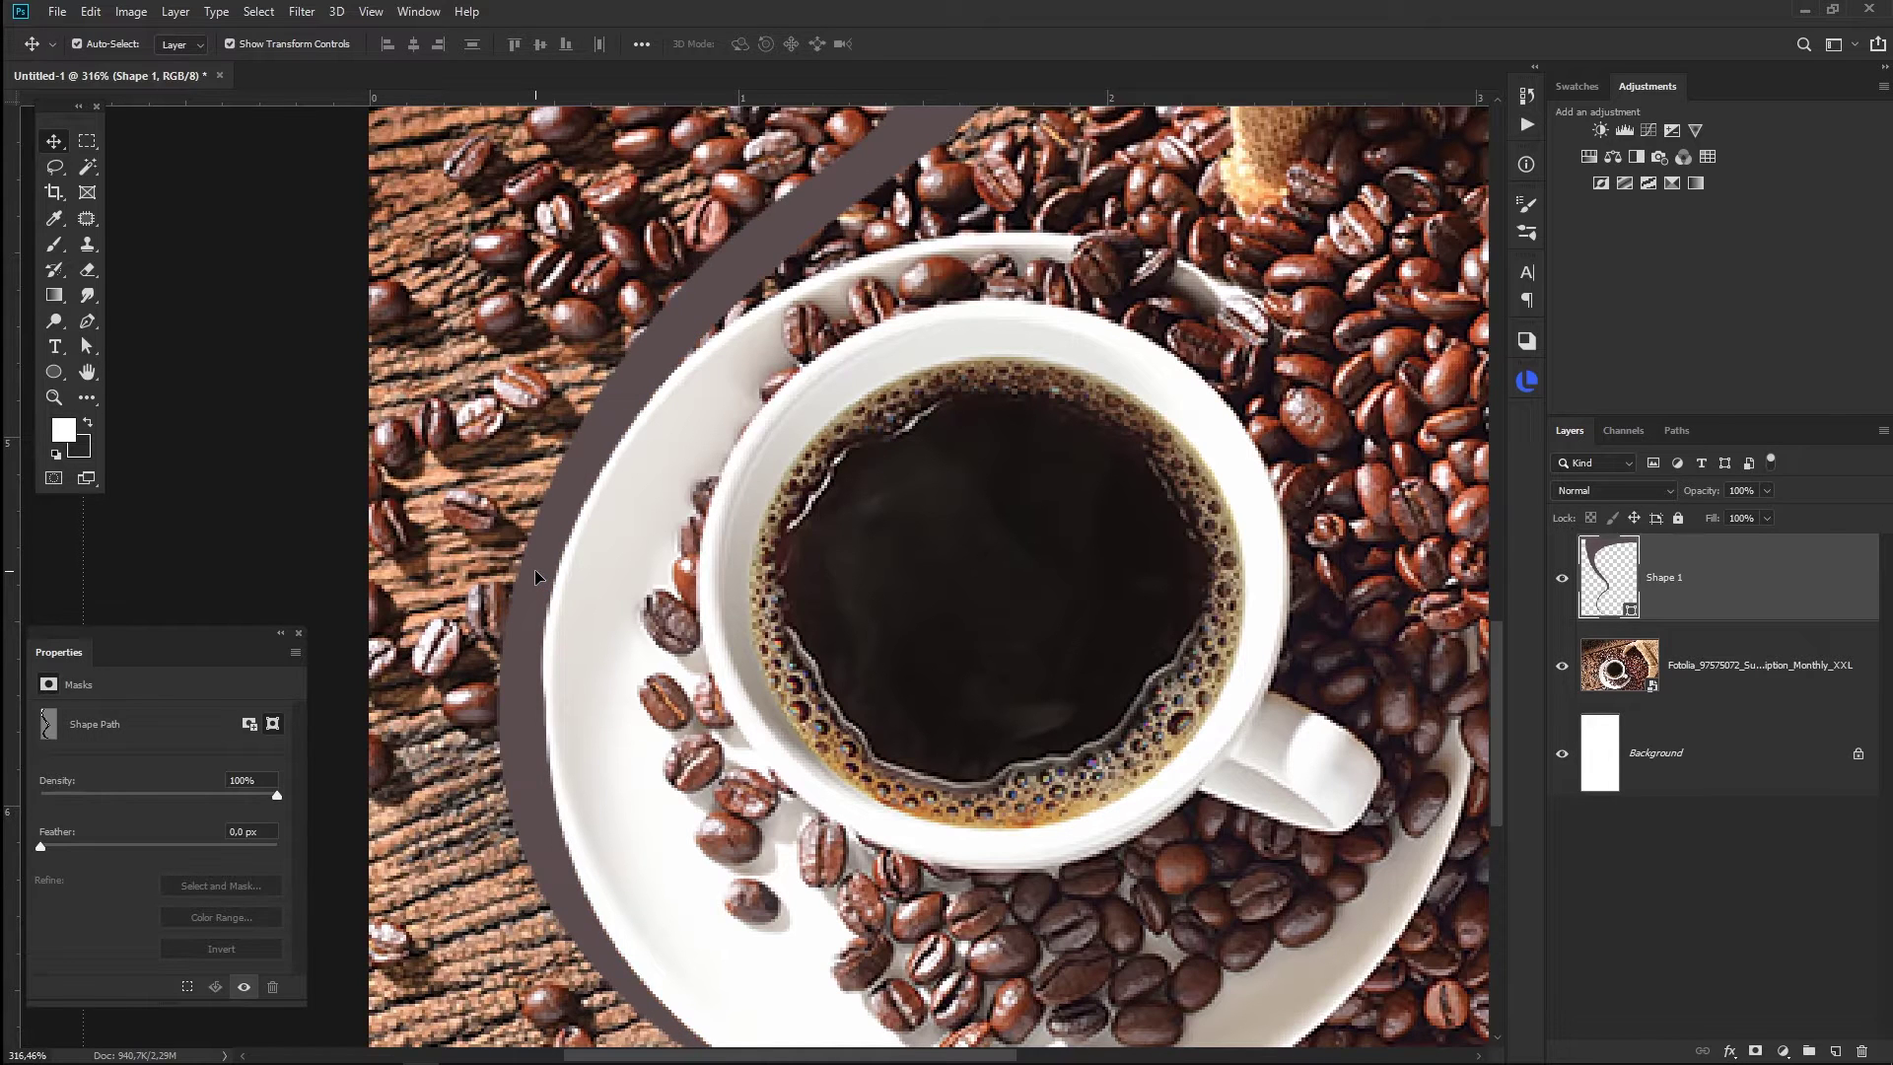
scroll(534, 570, "down", 1)
left_click_drag(972, 1038, 972, 1033)
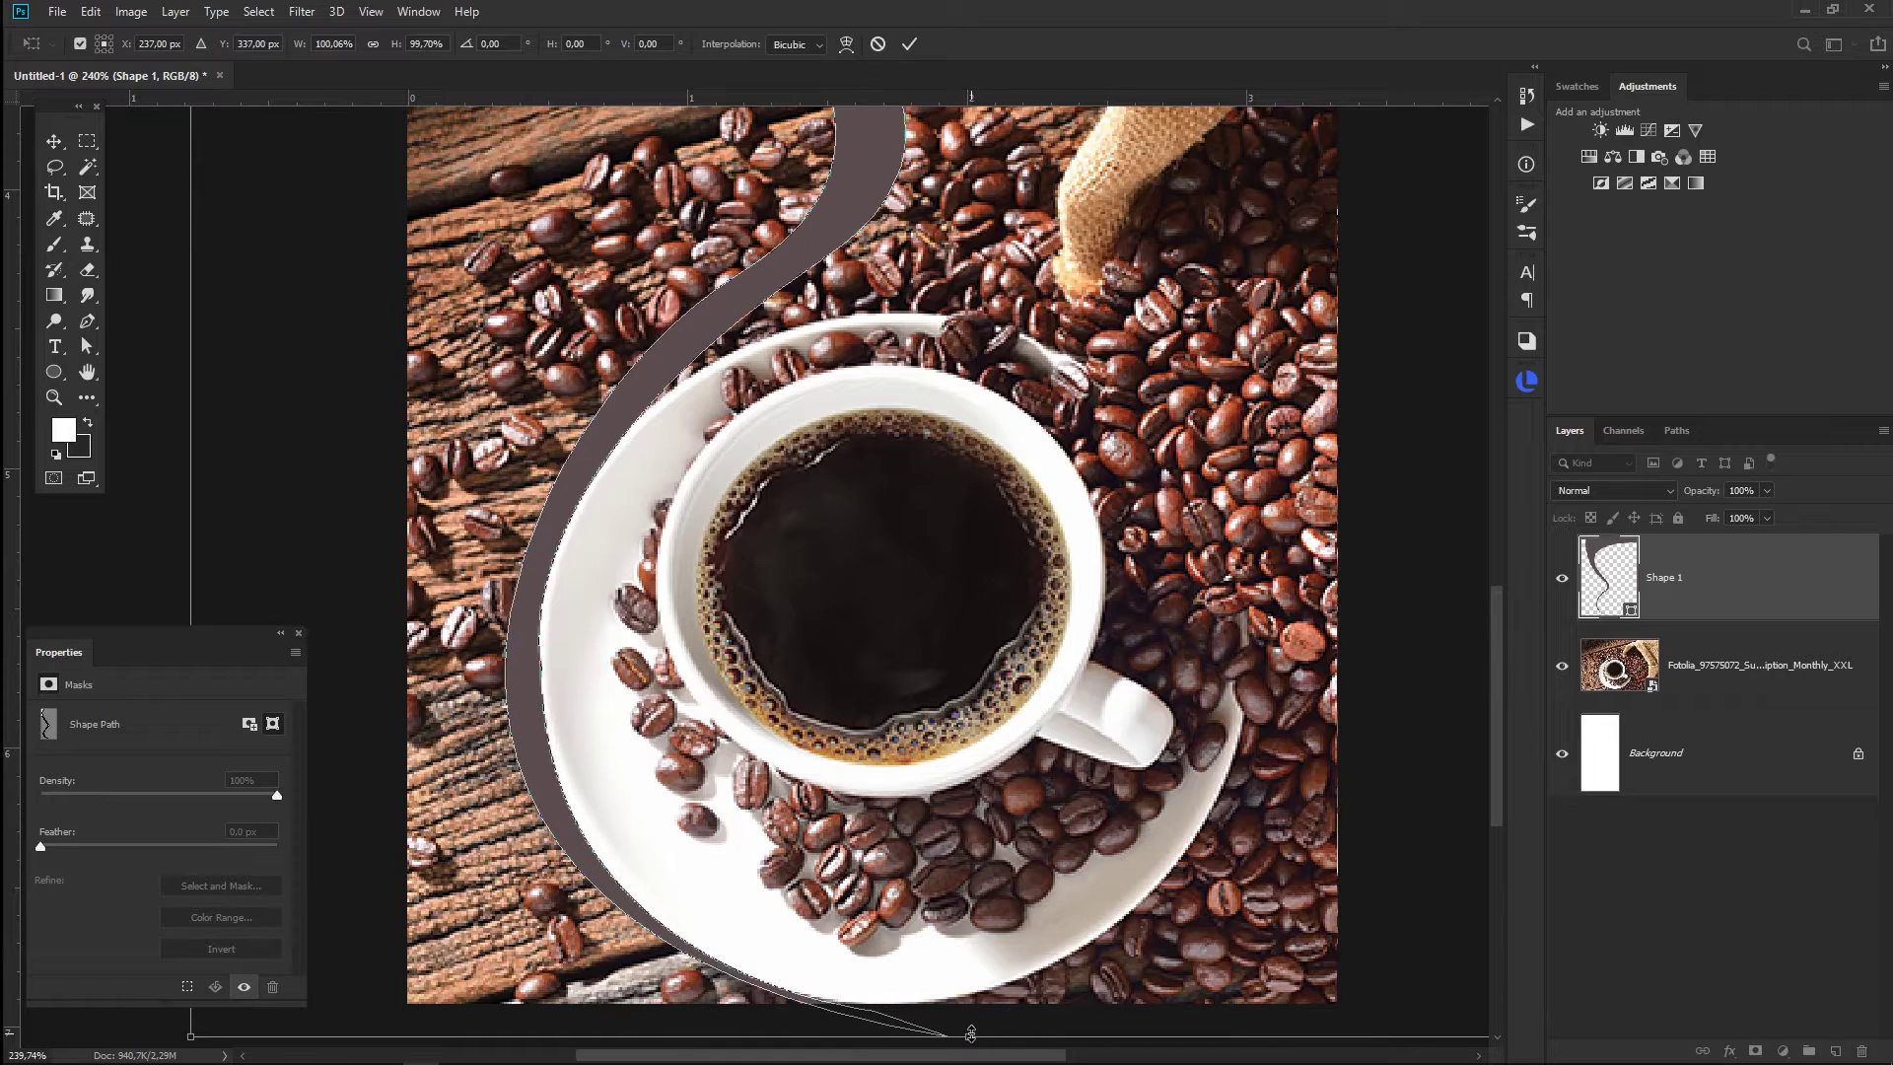
left_click_drag(971, 1032, 940, 1028)
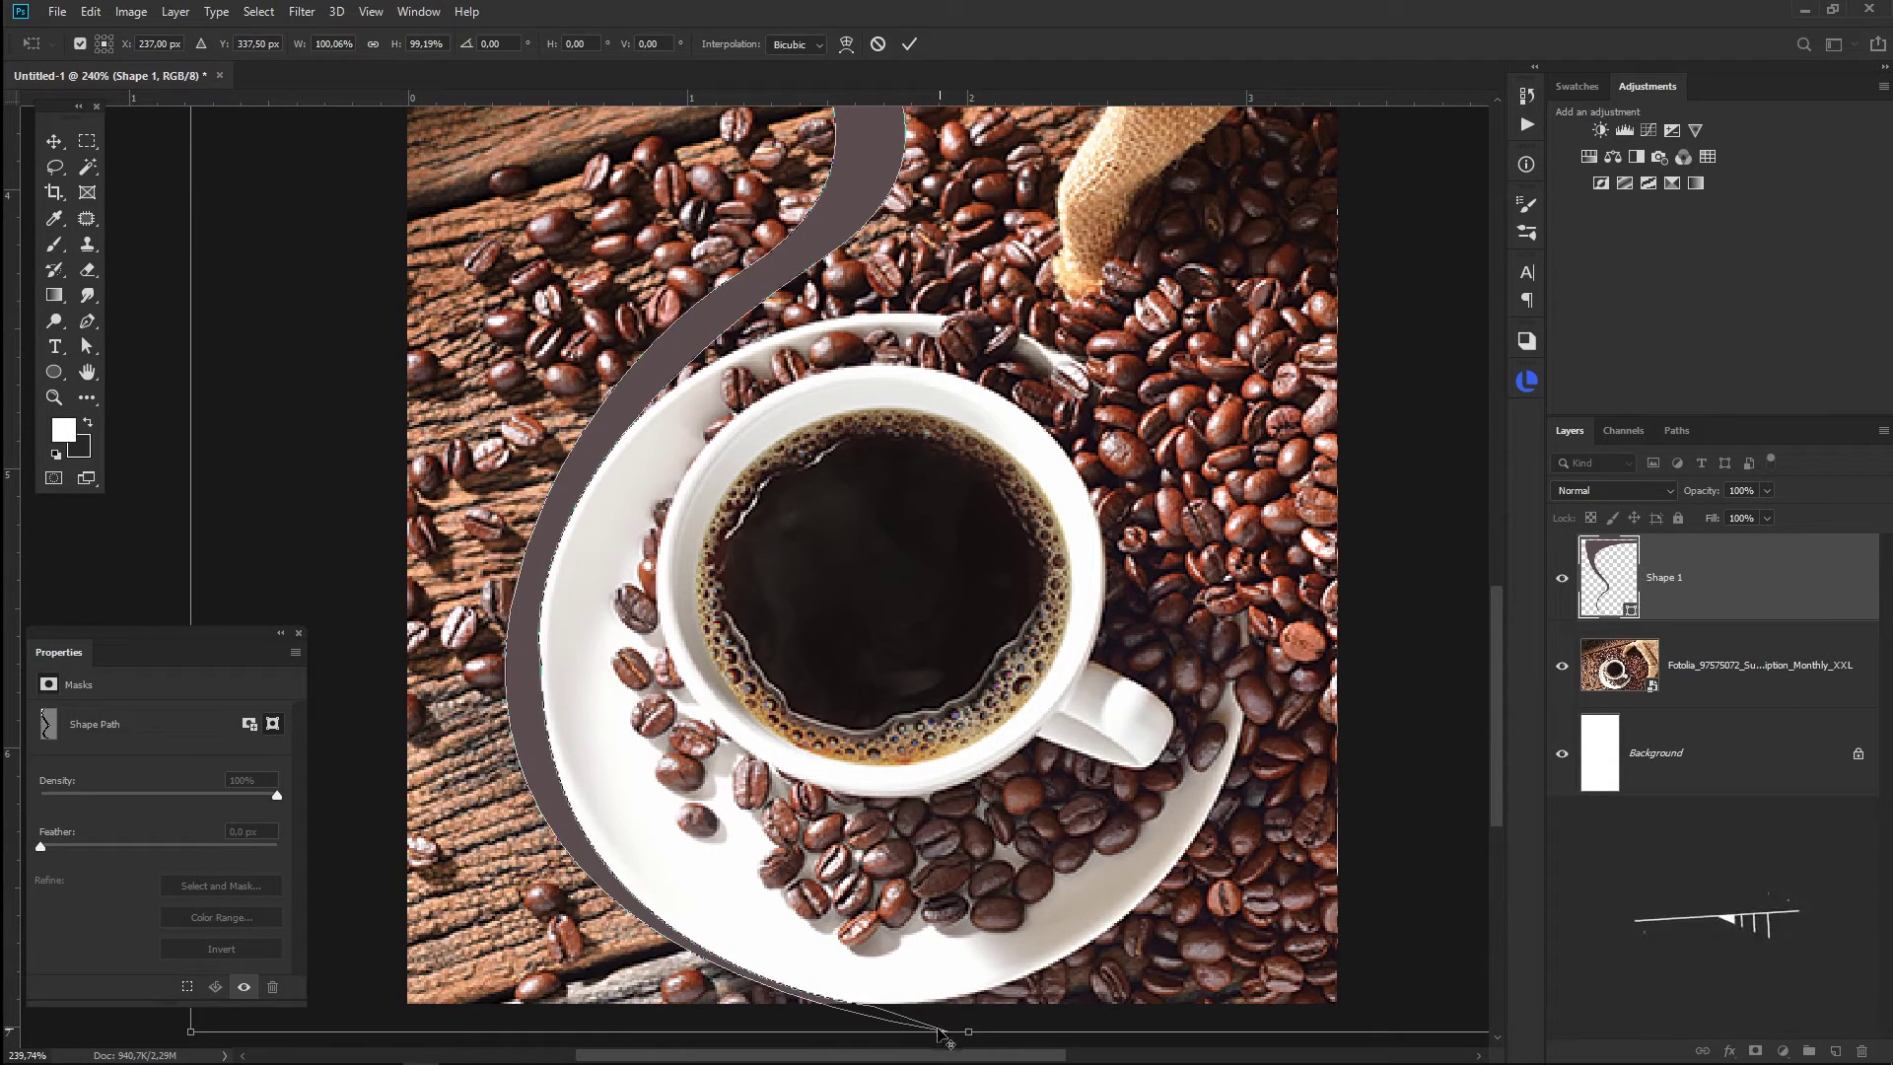
key("Return")
- Adjust a curve handle and add a point on the band's left edge, pulling it up beside the saucer
left_click(86, 346)
left_click(745, 279)
left_click_drag(509, 422, 498, 404)
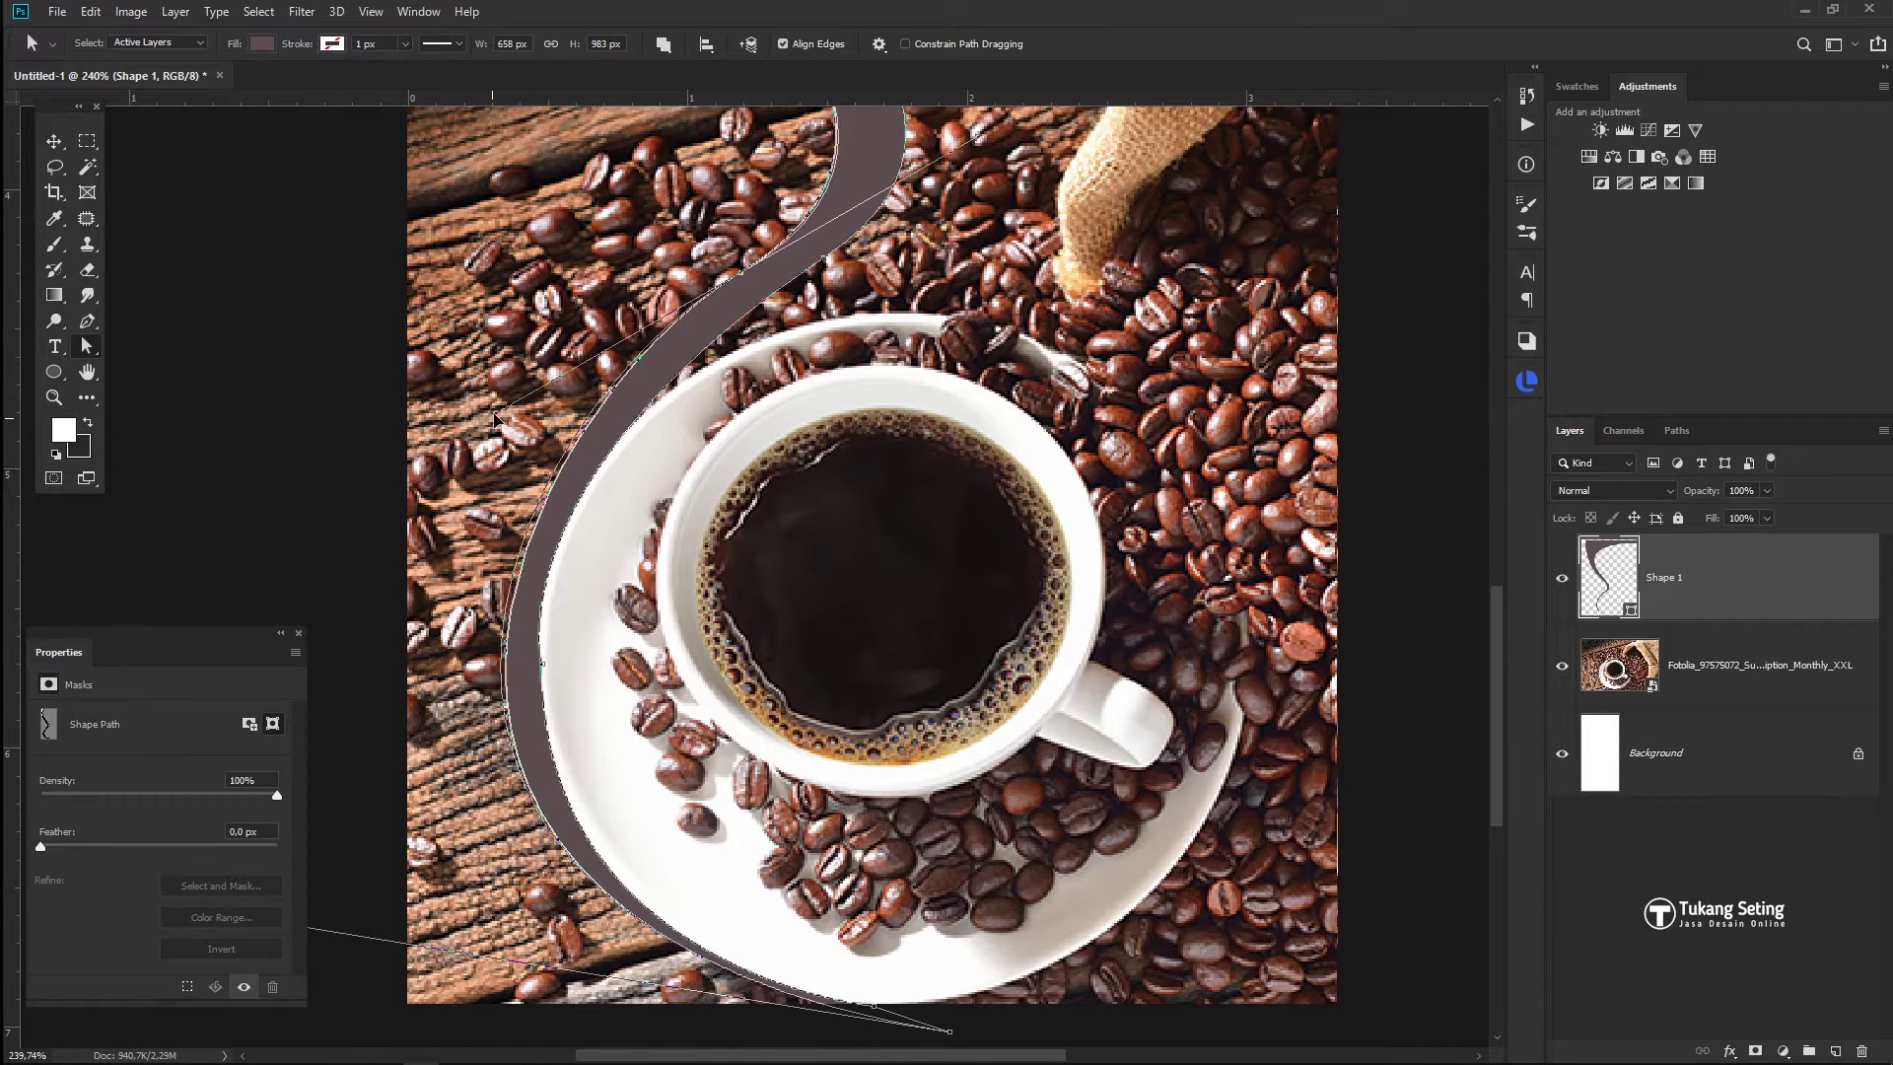
right_click(95, 314)
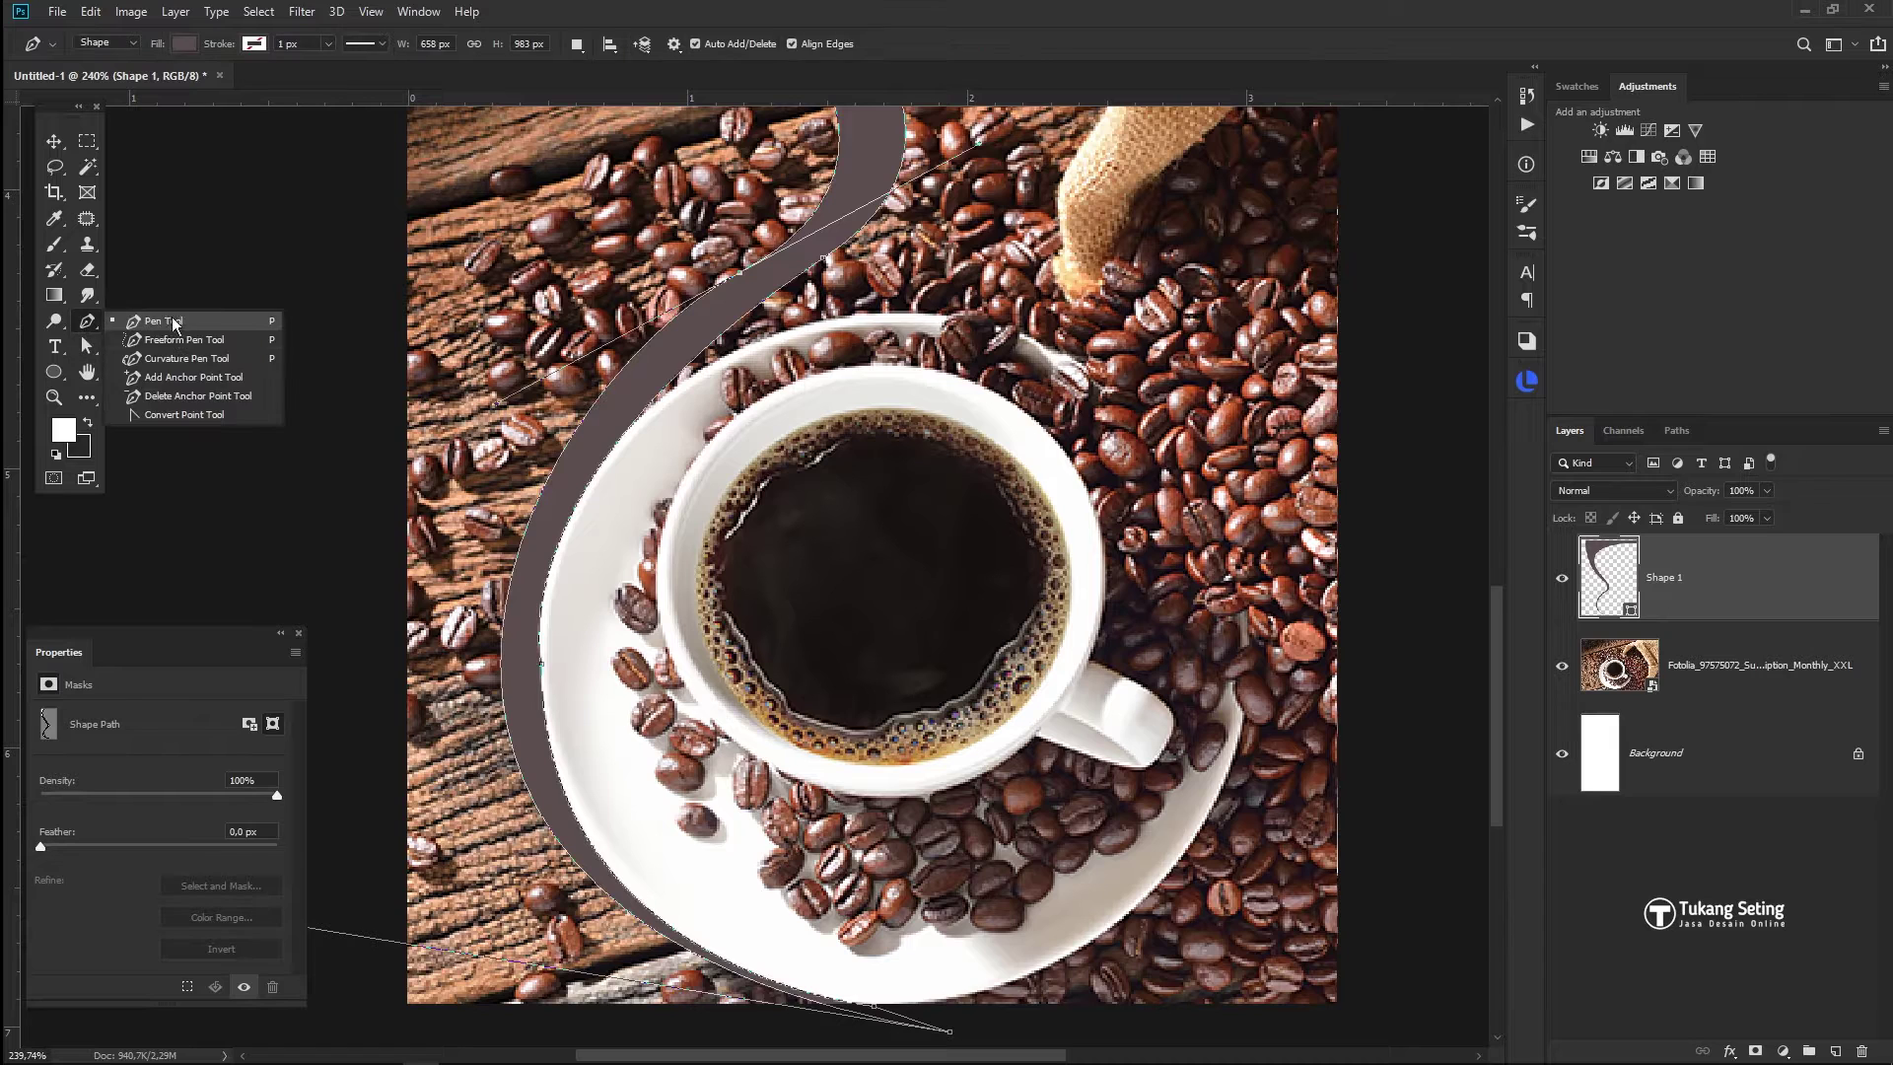
left_click(177, 375)
left_click(504, 667)
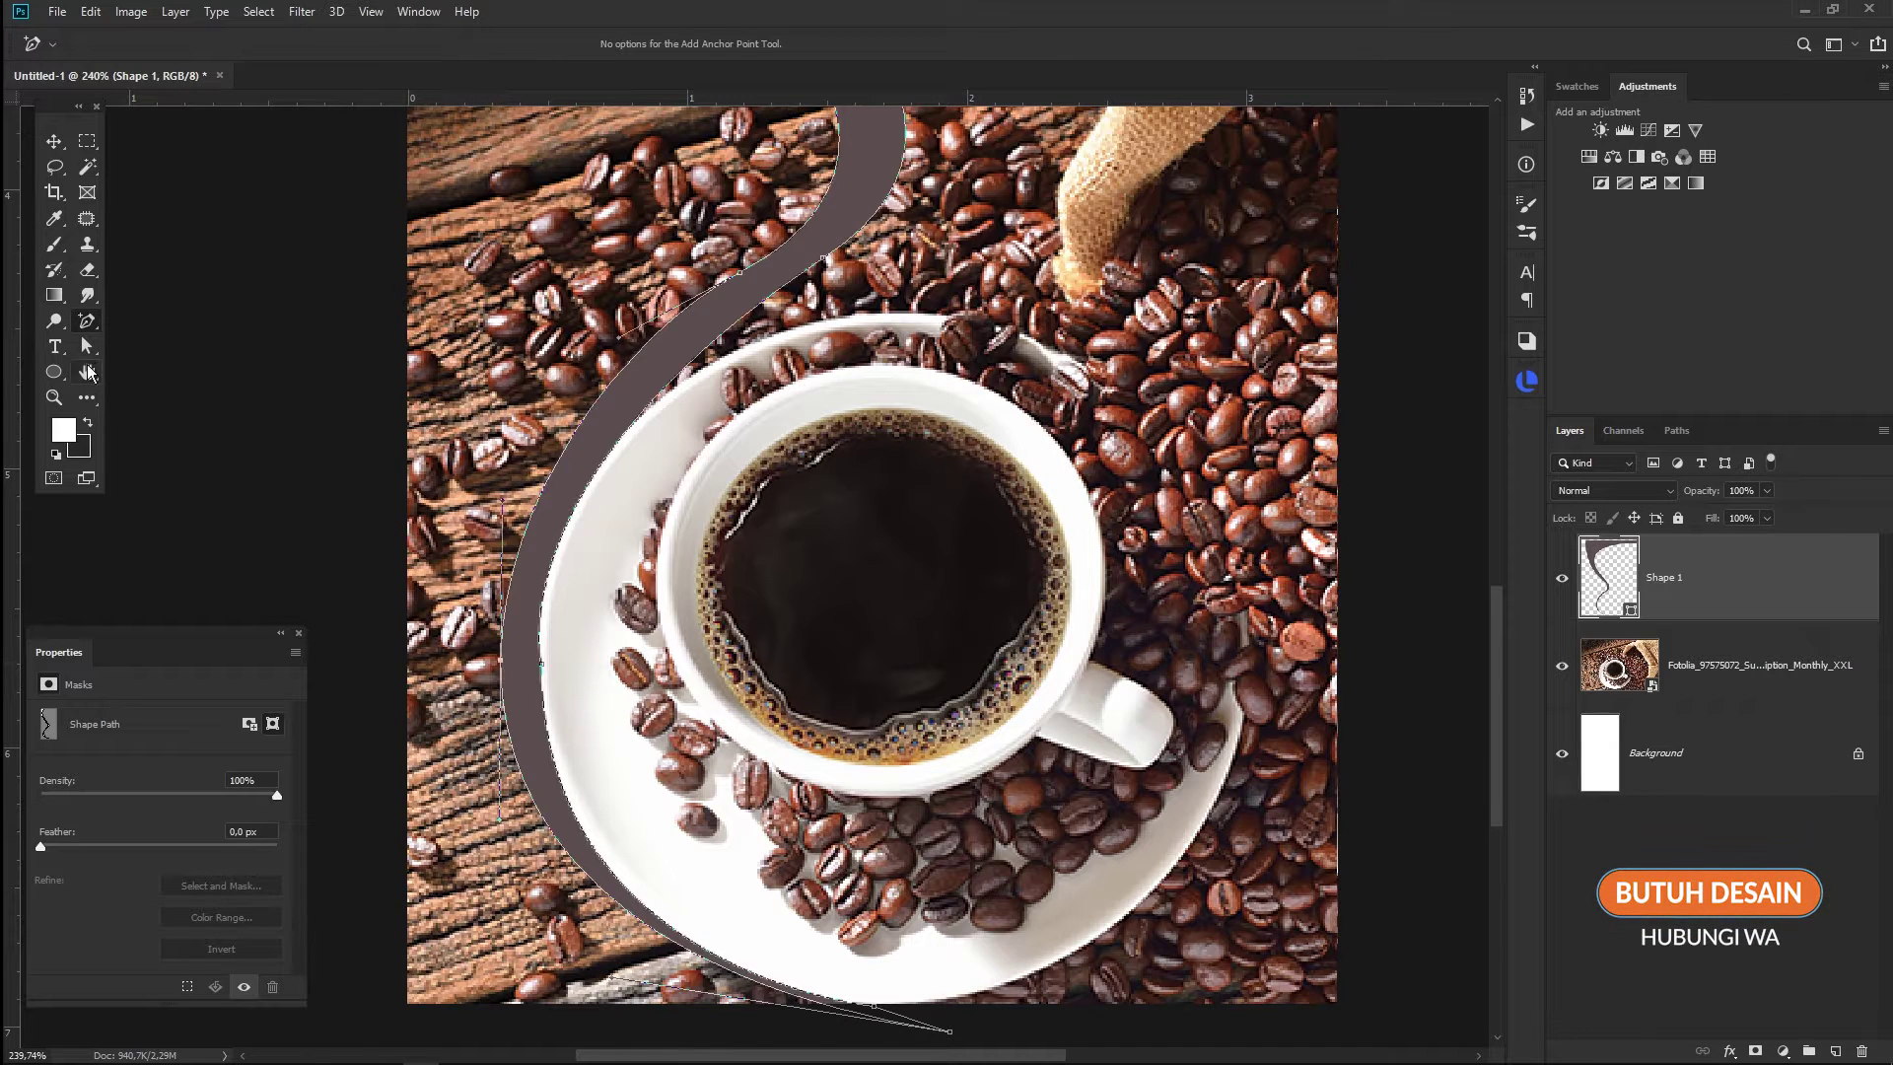
key("a")
left_click_drag(504, 667, 500, 647)
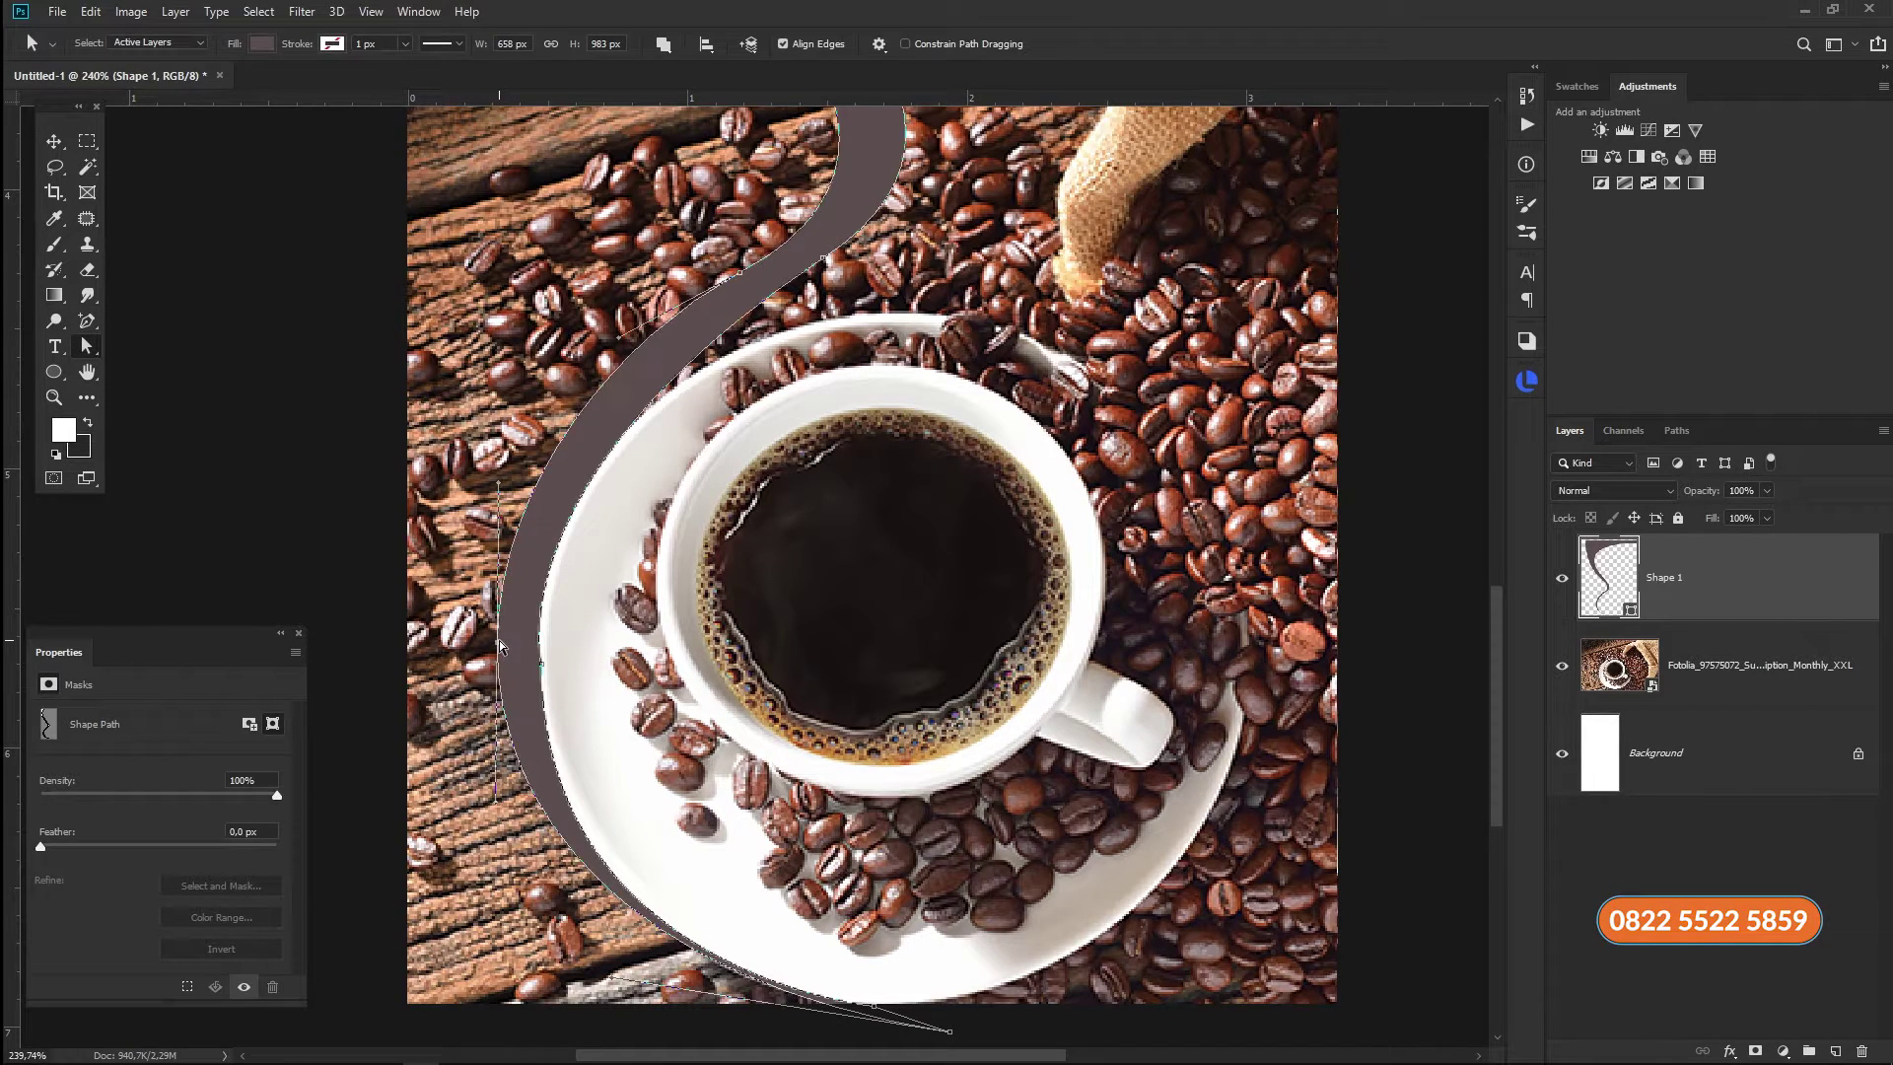
left_click_drag(620, 355, 624, 357)
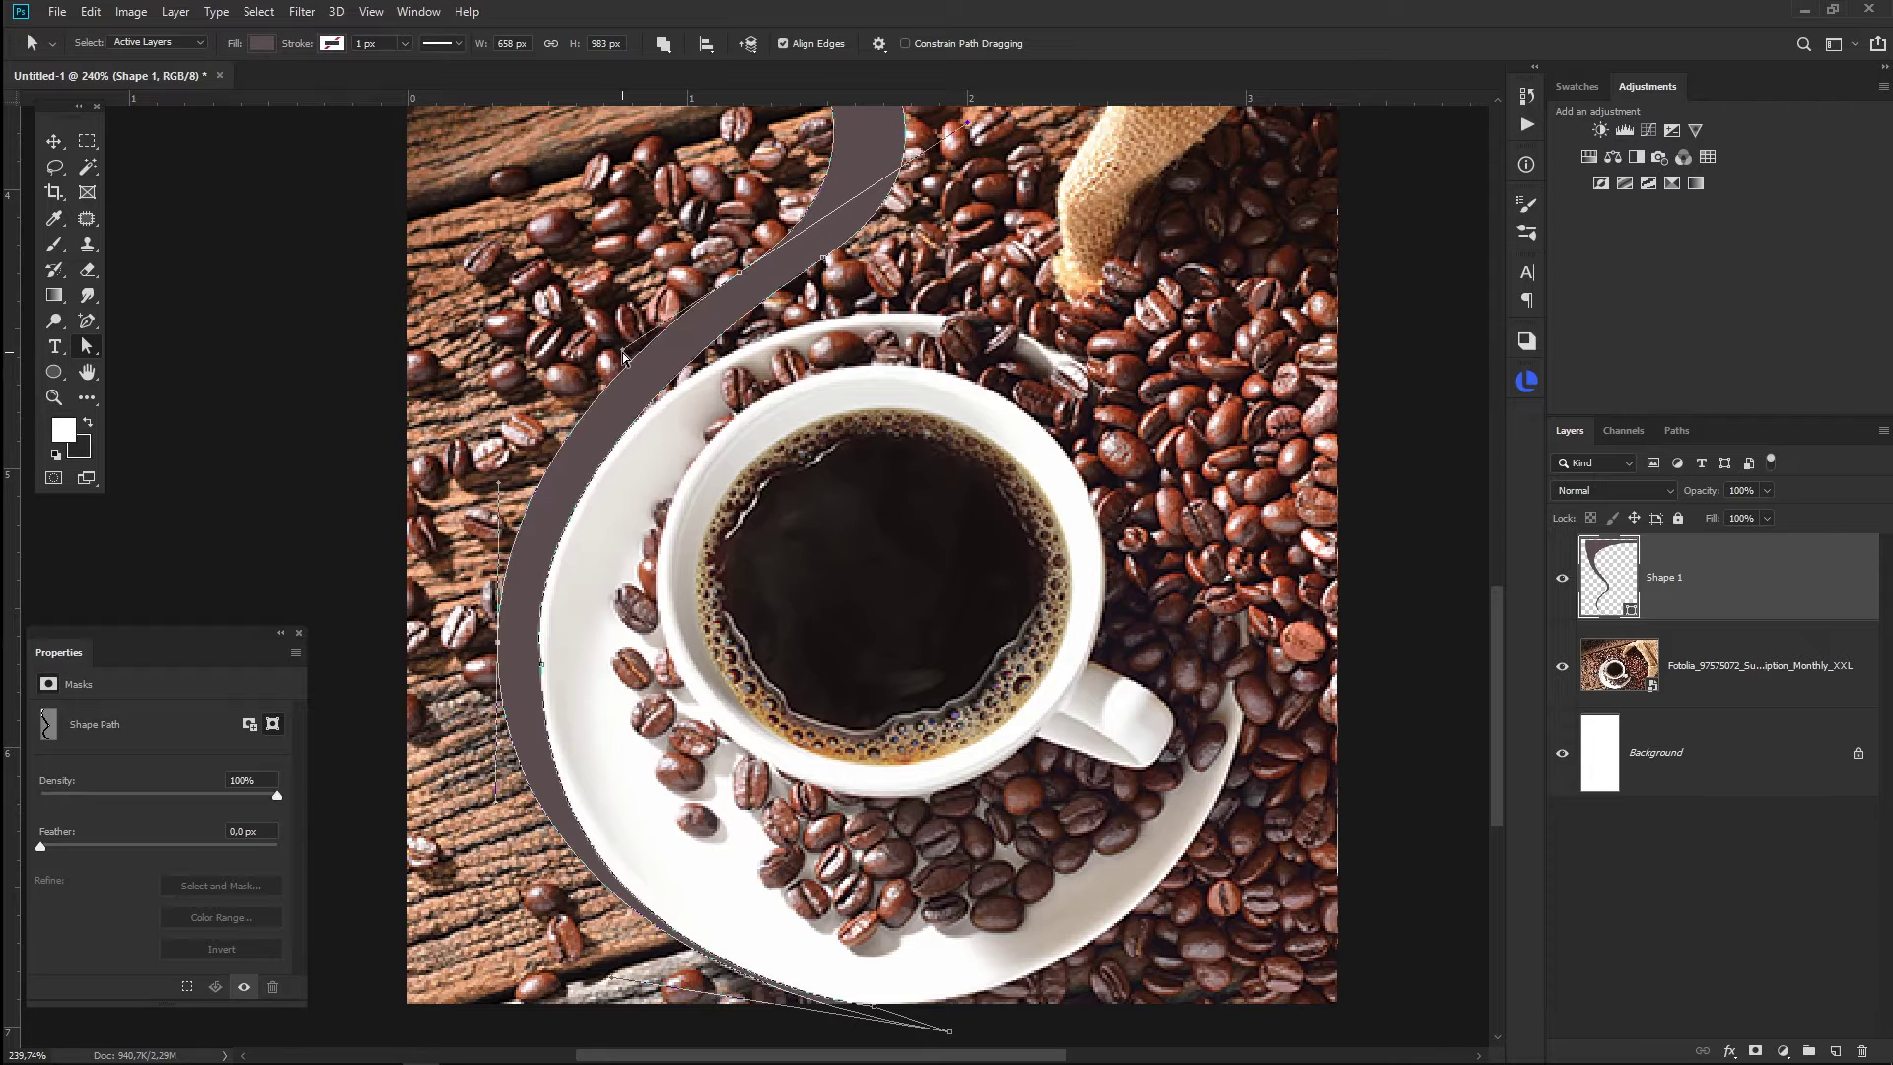
- Reshape the swirl's inner curve and lower-left edge along the saucer
scroll(731, 347, "up", 5)
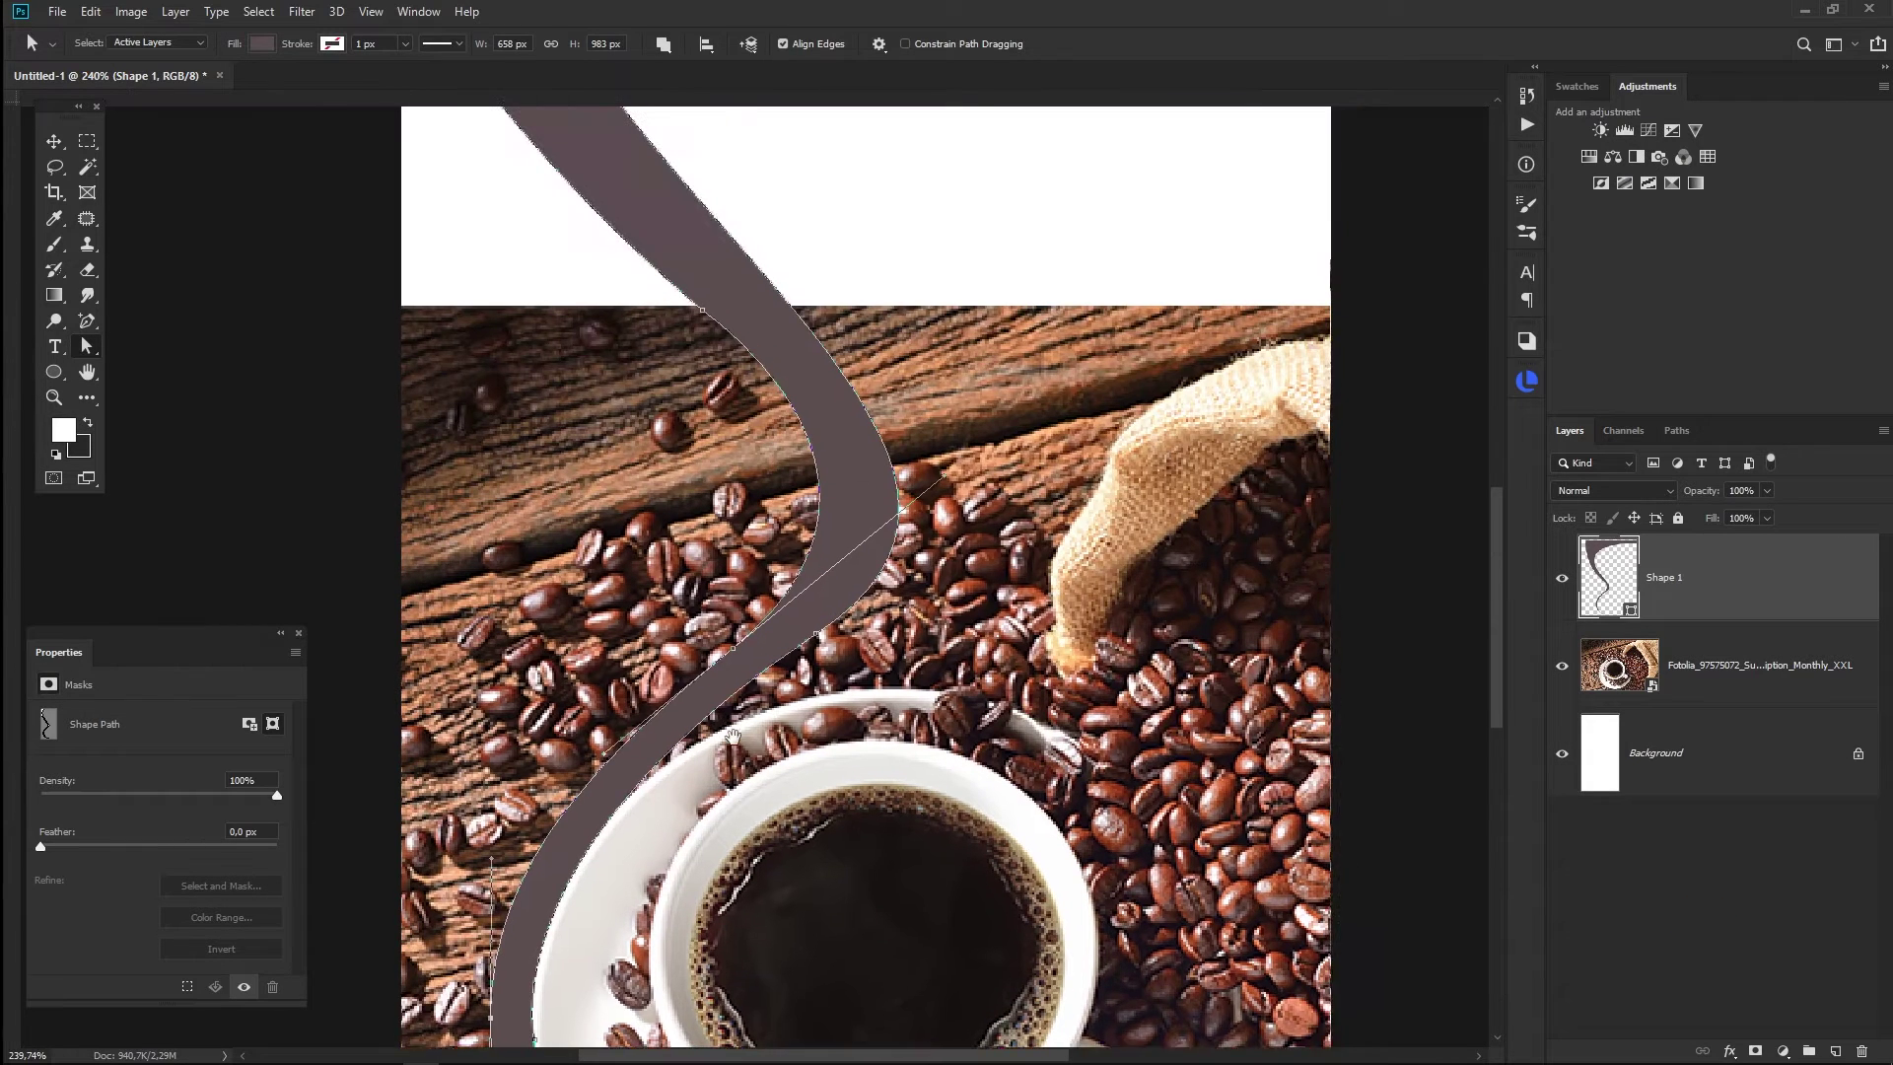
left_click_drag(949, 533, 915, 537)
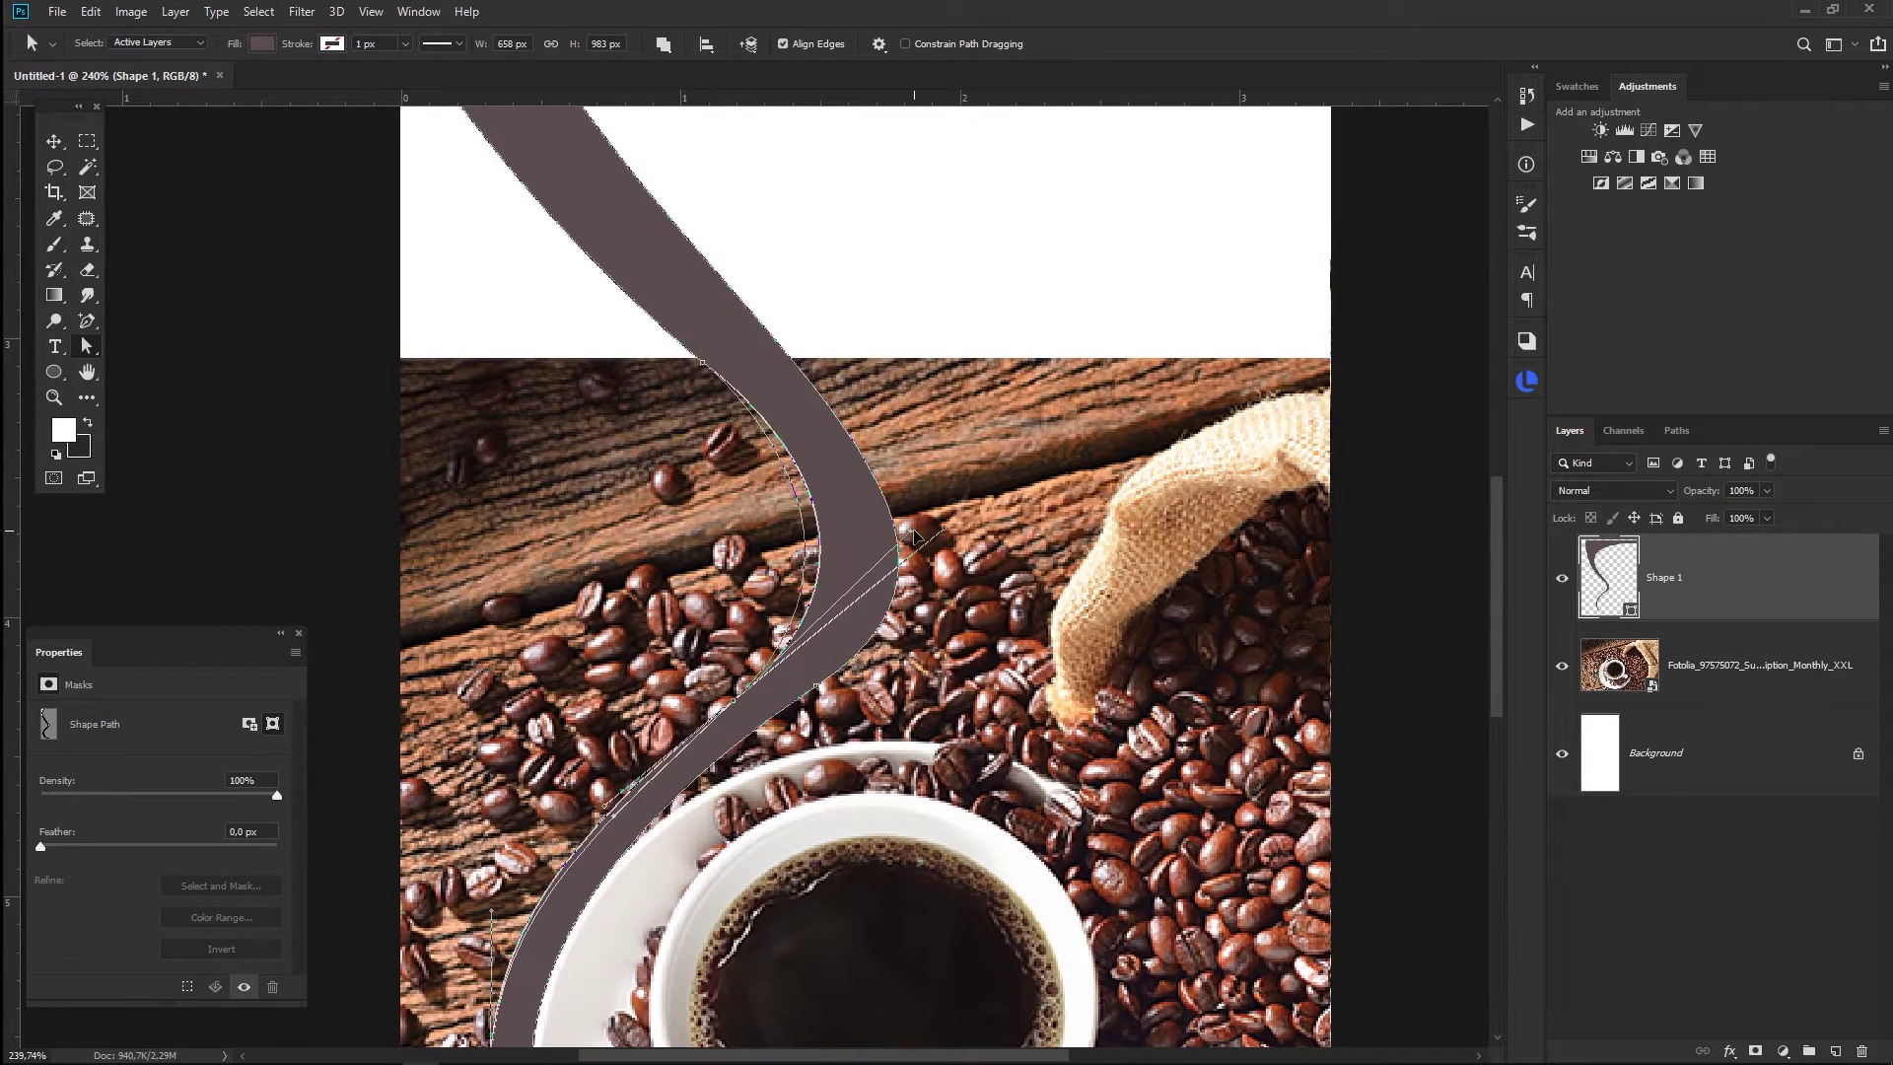
key("ctrl+z")
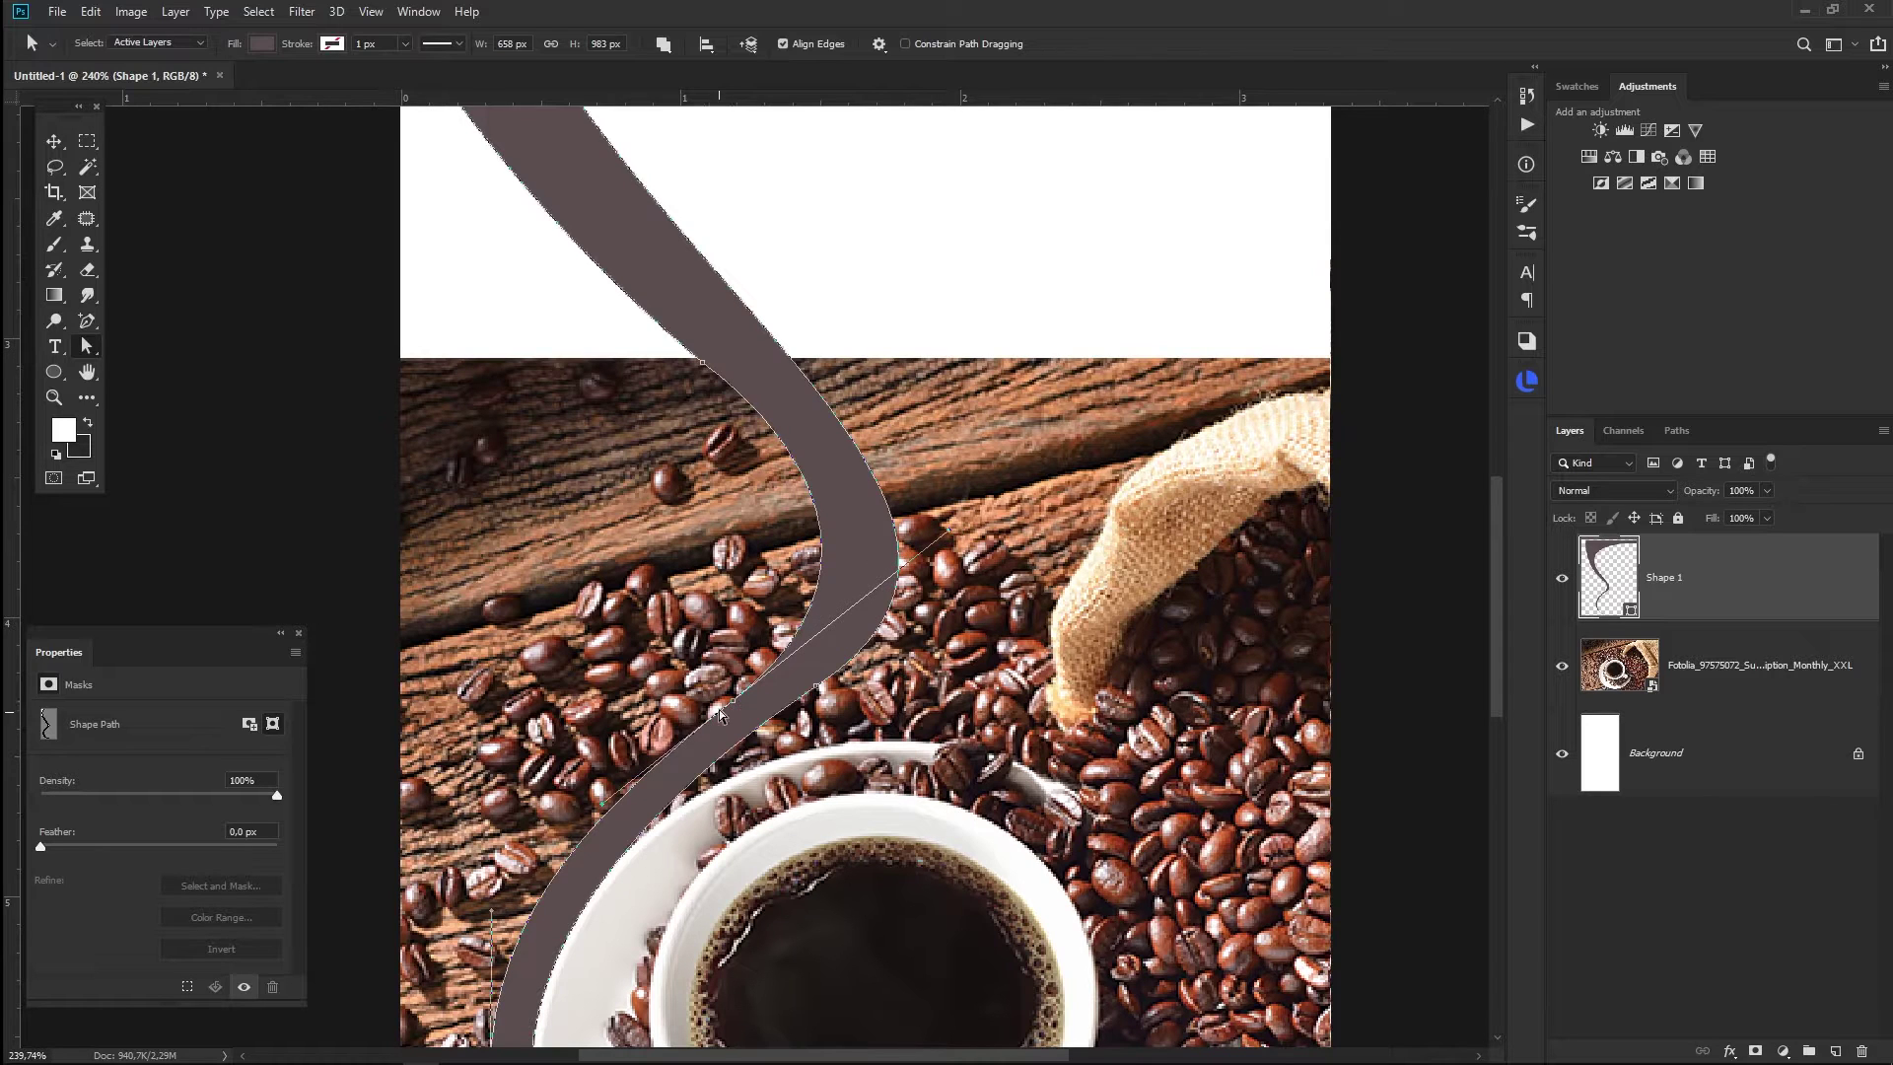
left_click_drag(735, 706, 754, 712)
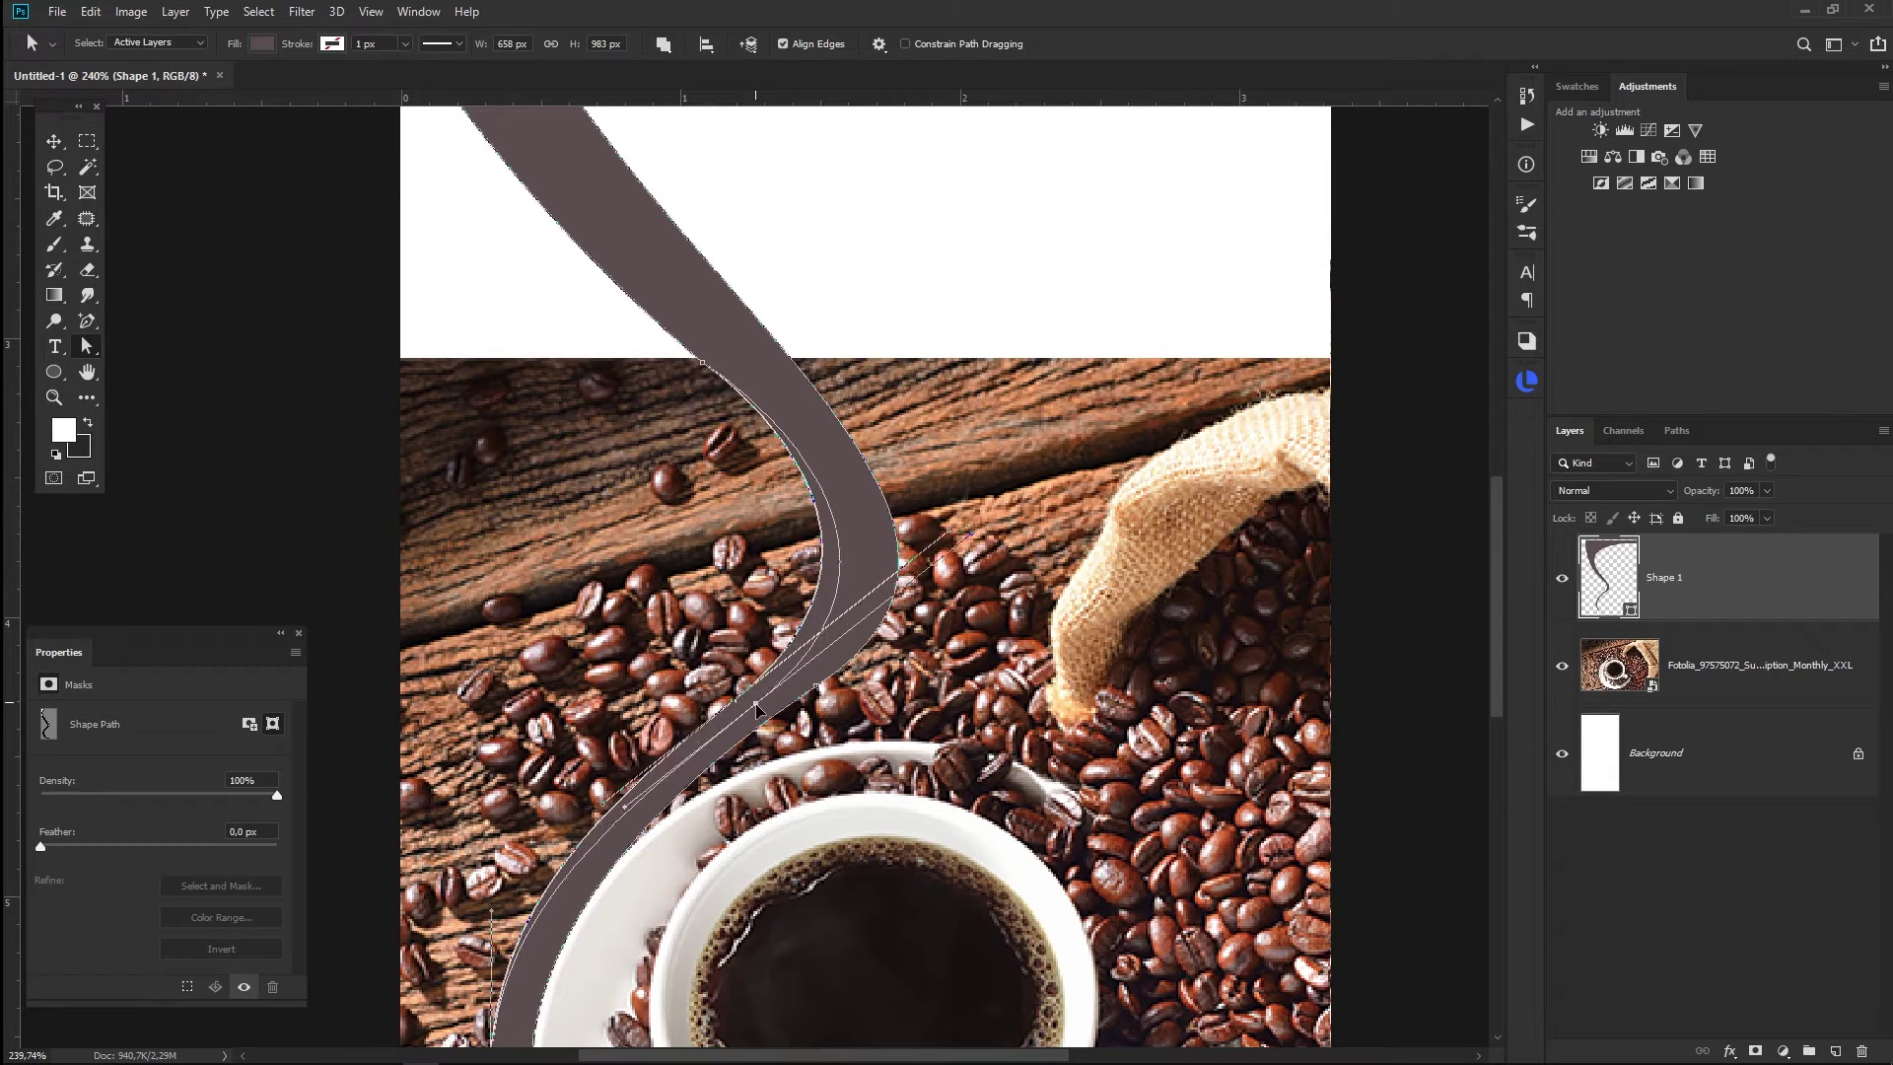
left_click_drag(754, 712, 781, 539)
scroll(670, 591, "left", 2)
scroll(583, 654, "down", 5)
left_click_drag(559, 679, 555, 749)
left_click_drag(553, 839, 565, 859)
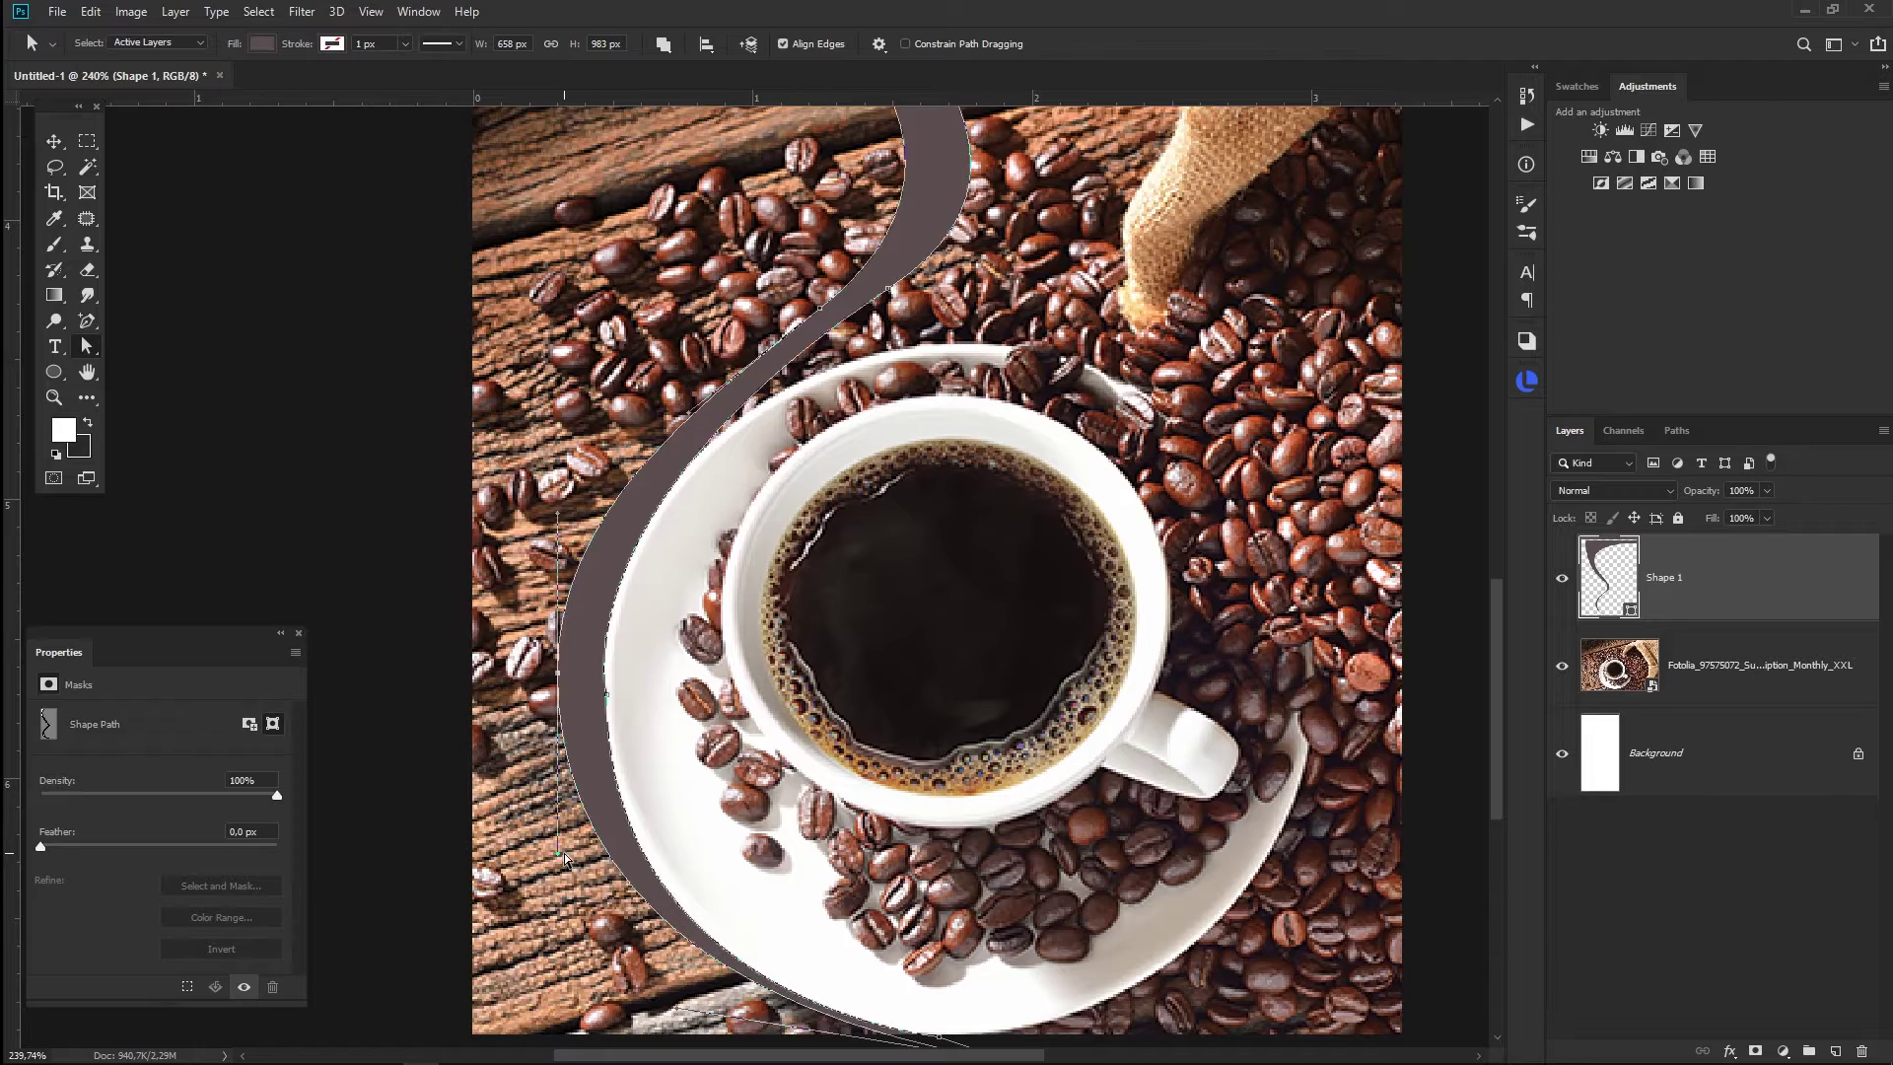
- Fit the document on screen and deselect the brown swirl
key("ctrl+0")
key("v")
left_click(434, 445)
scroll(598, 588, "up", 5)
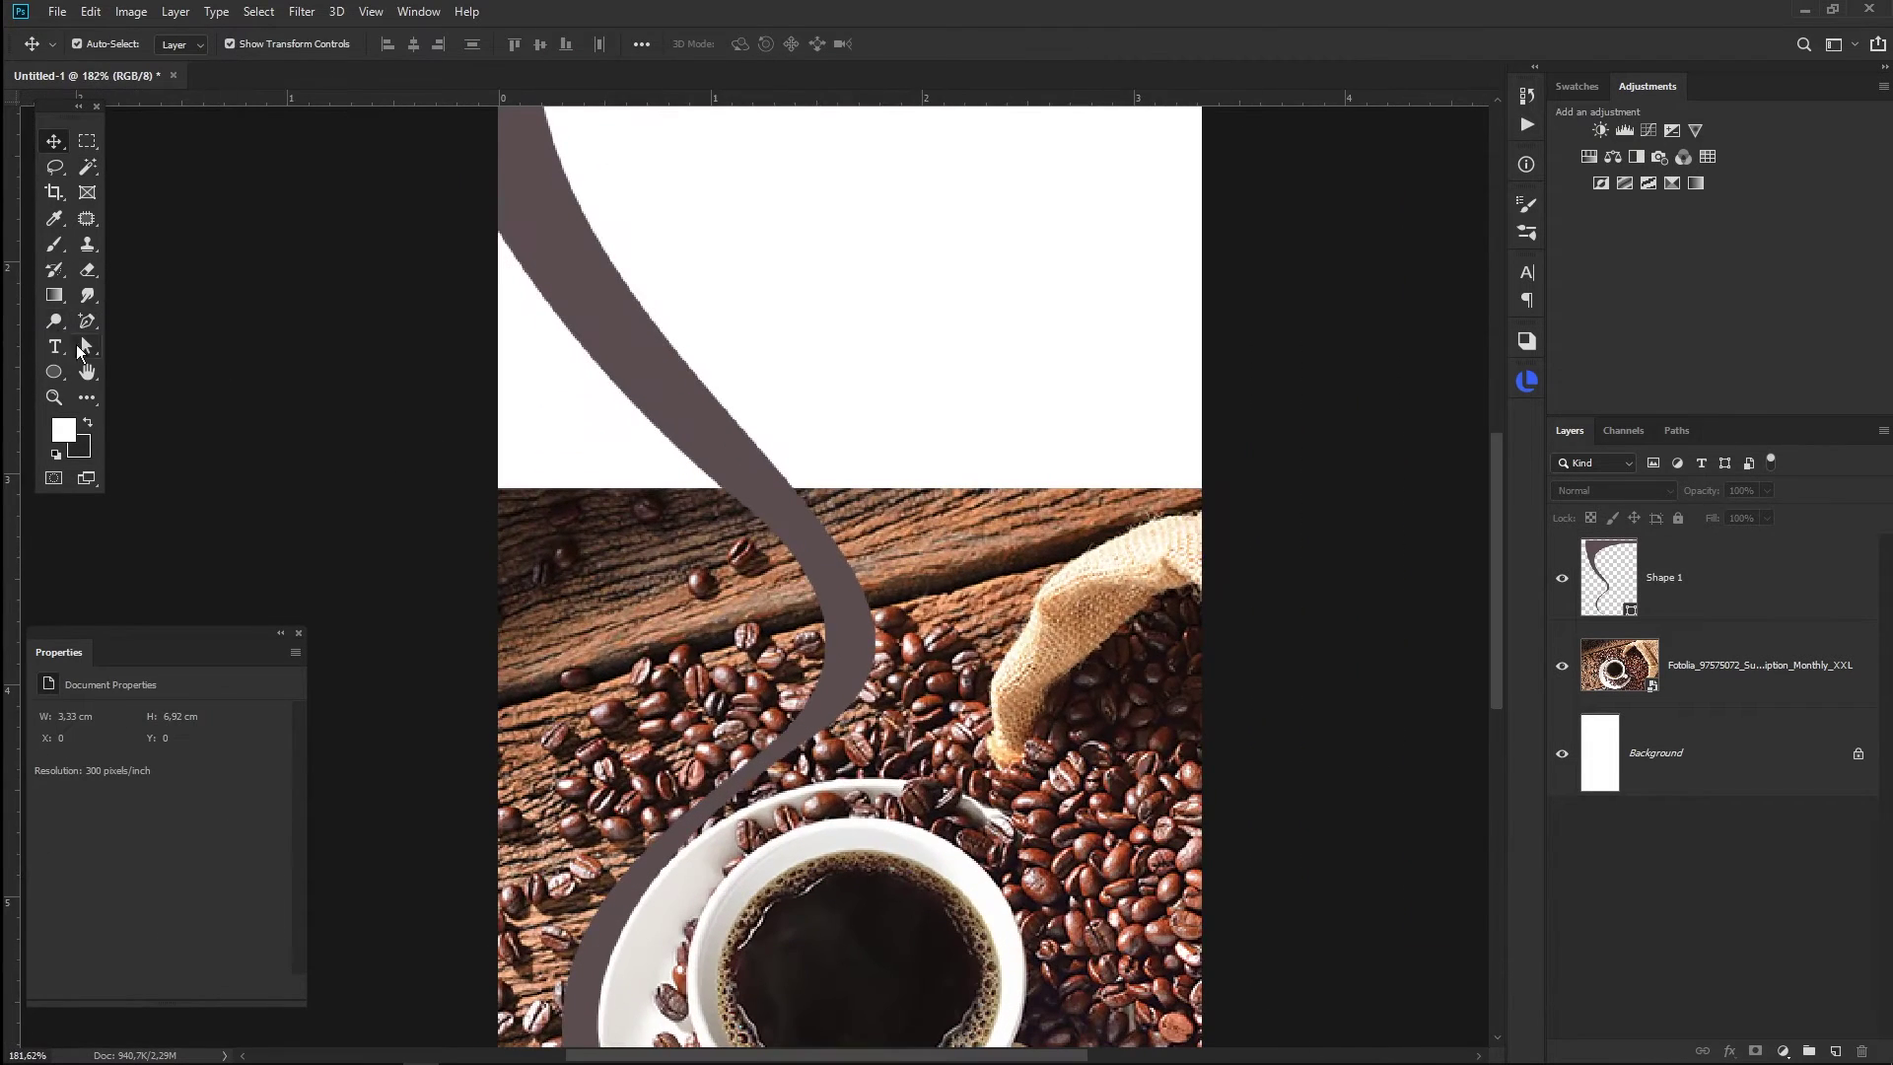
- Start a second Pen shape path with anchors running along the brown swirl
left_click(85, 323)
left_click(183, 43)
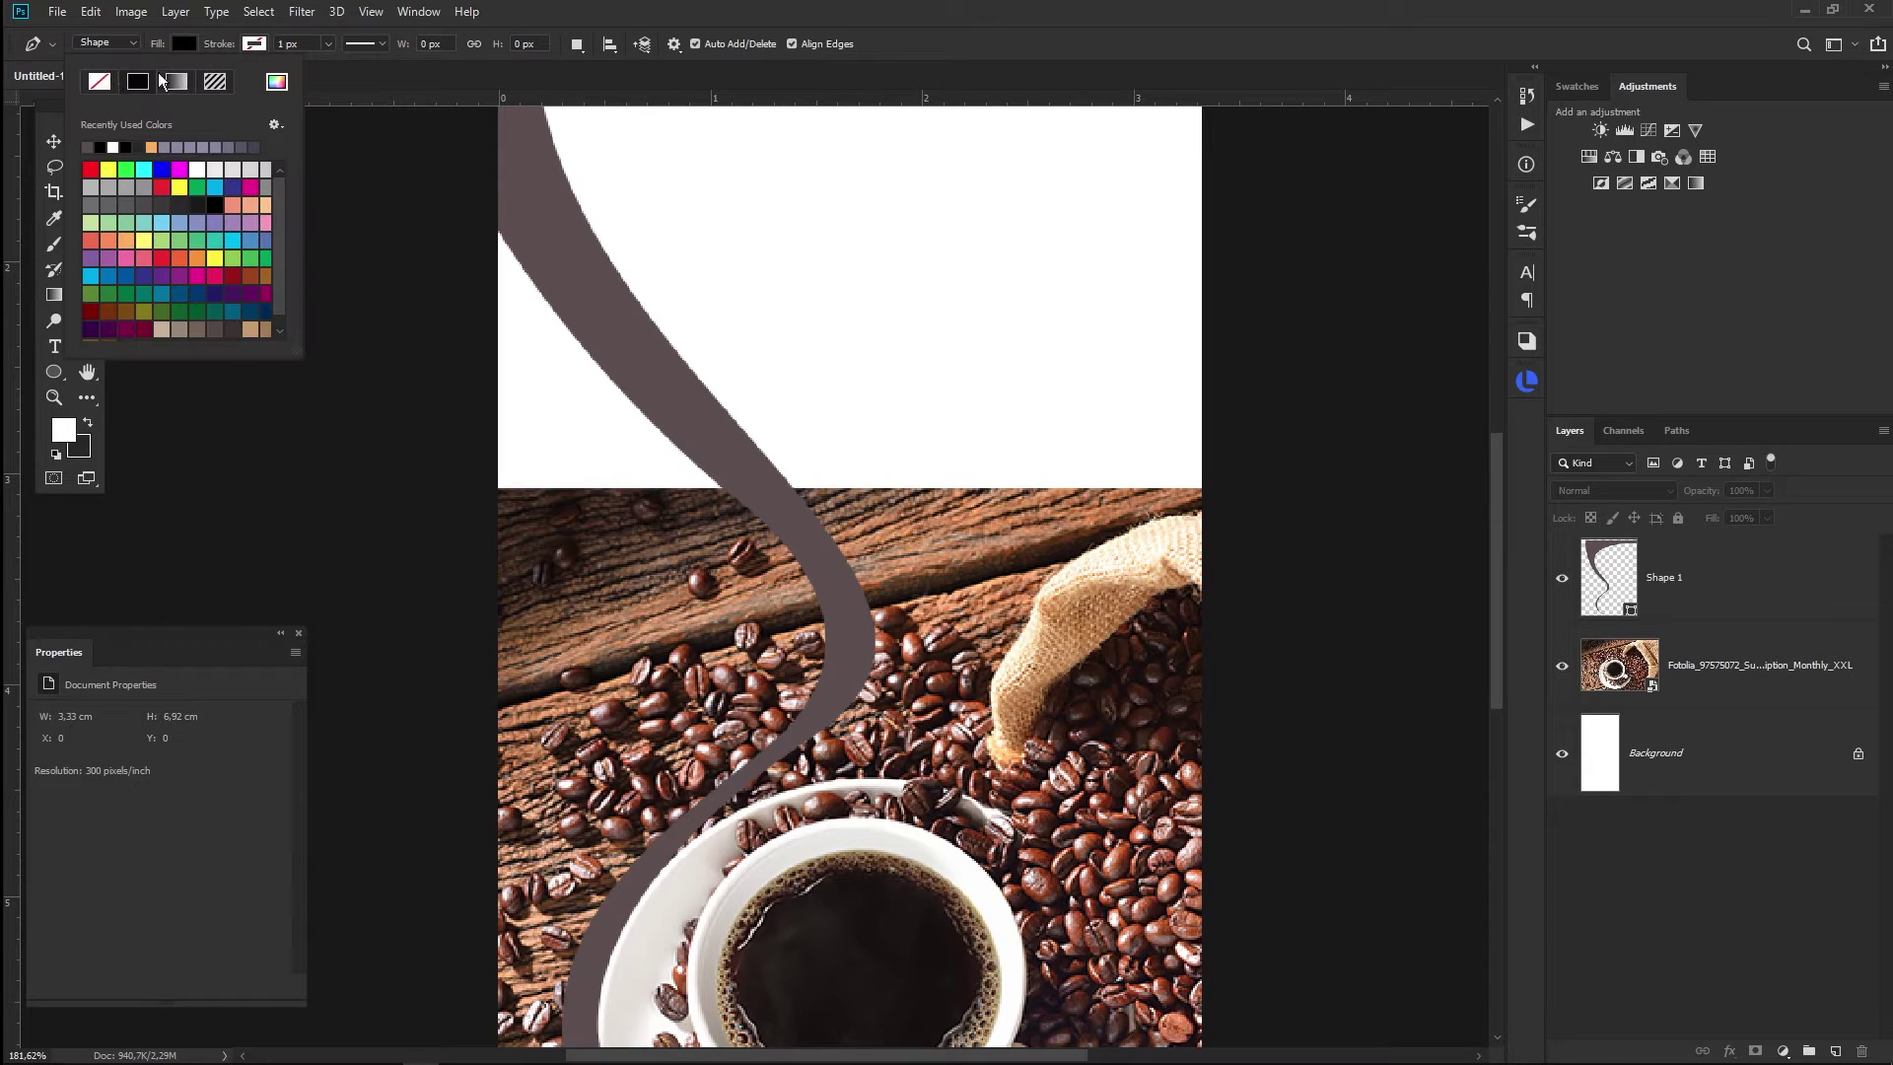
left_click(255, 43)
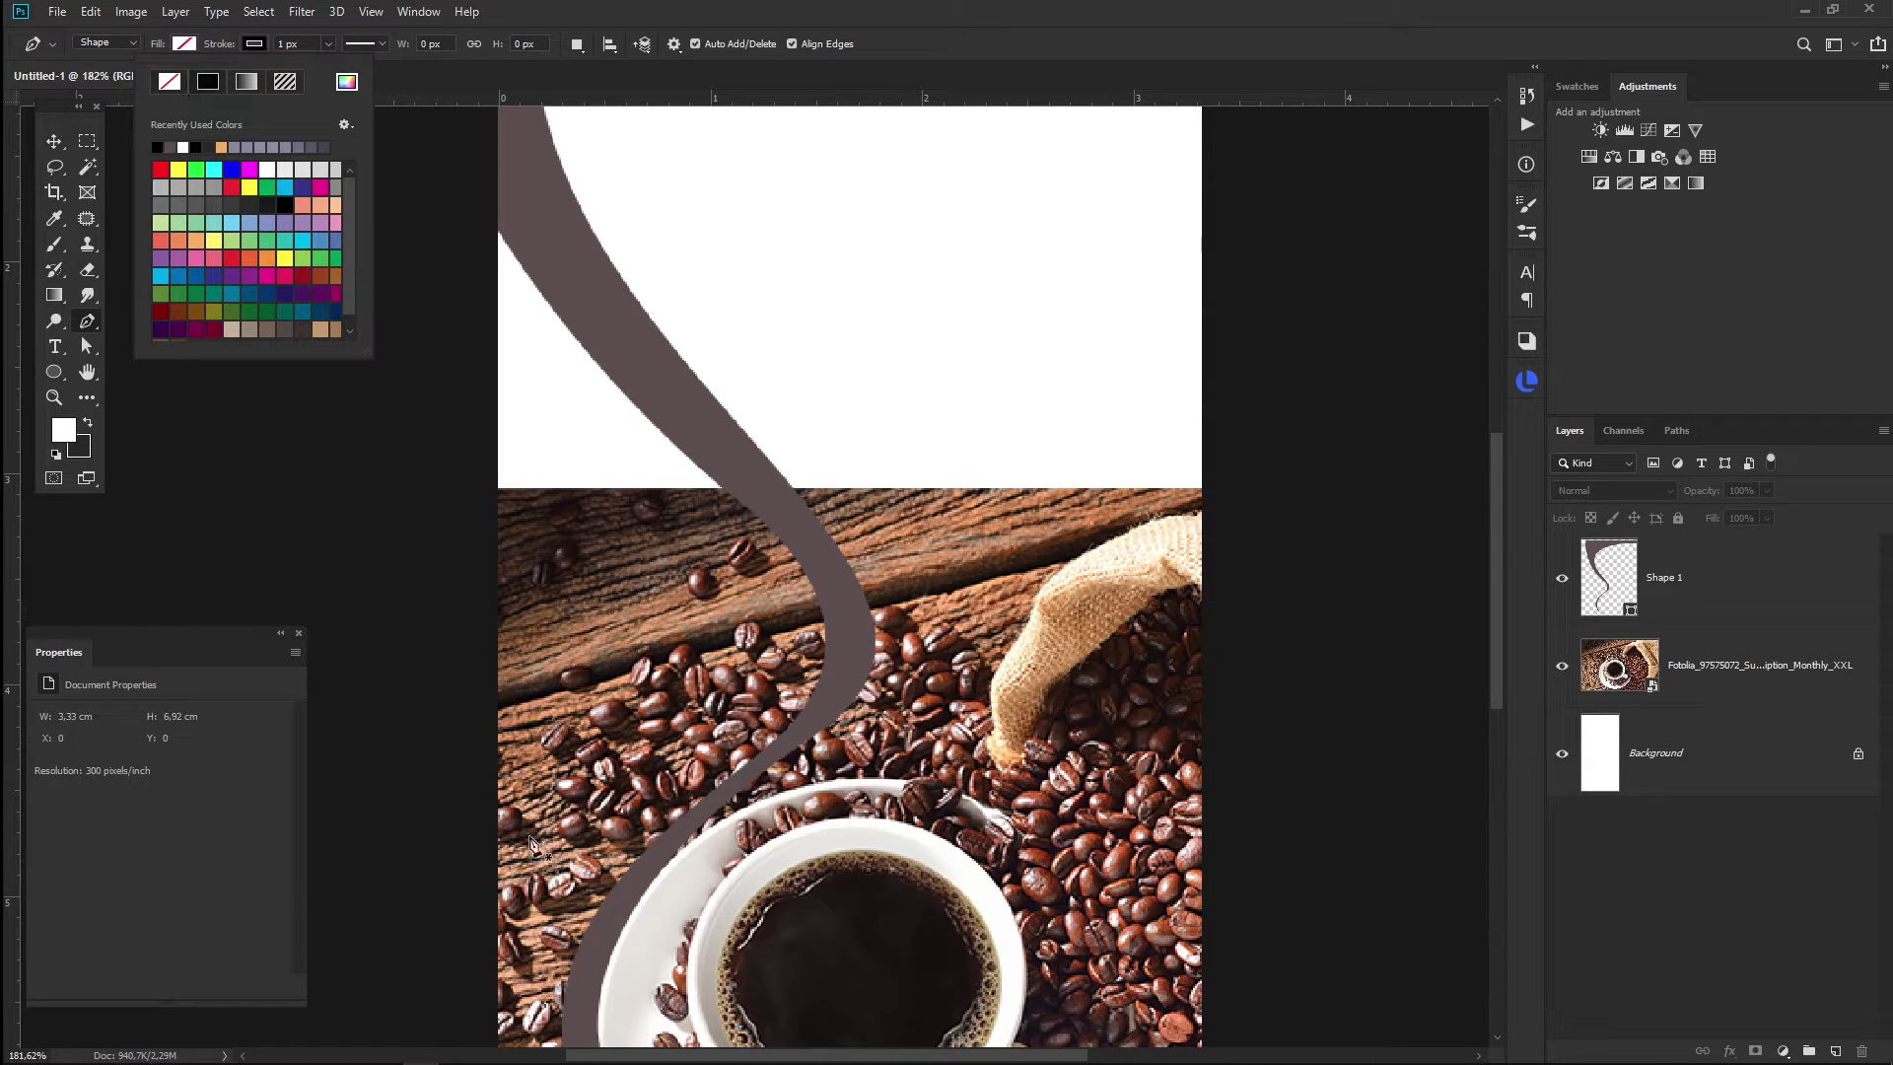
scroll(532, 845, "up", 2)
left_click(658, 864)
scroll(768, 791, "down", 1)
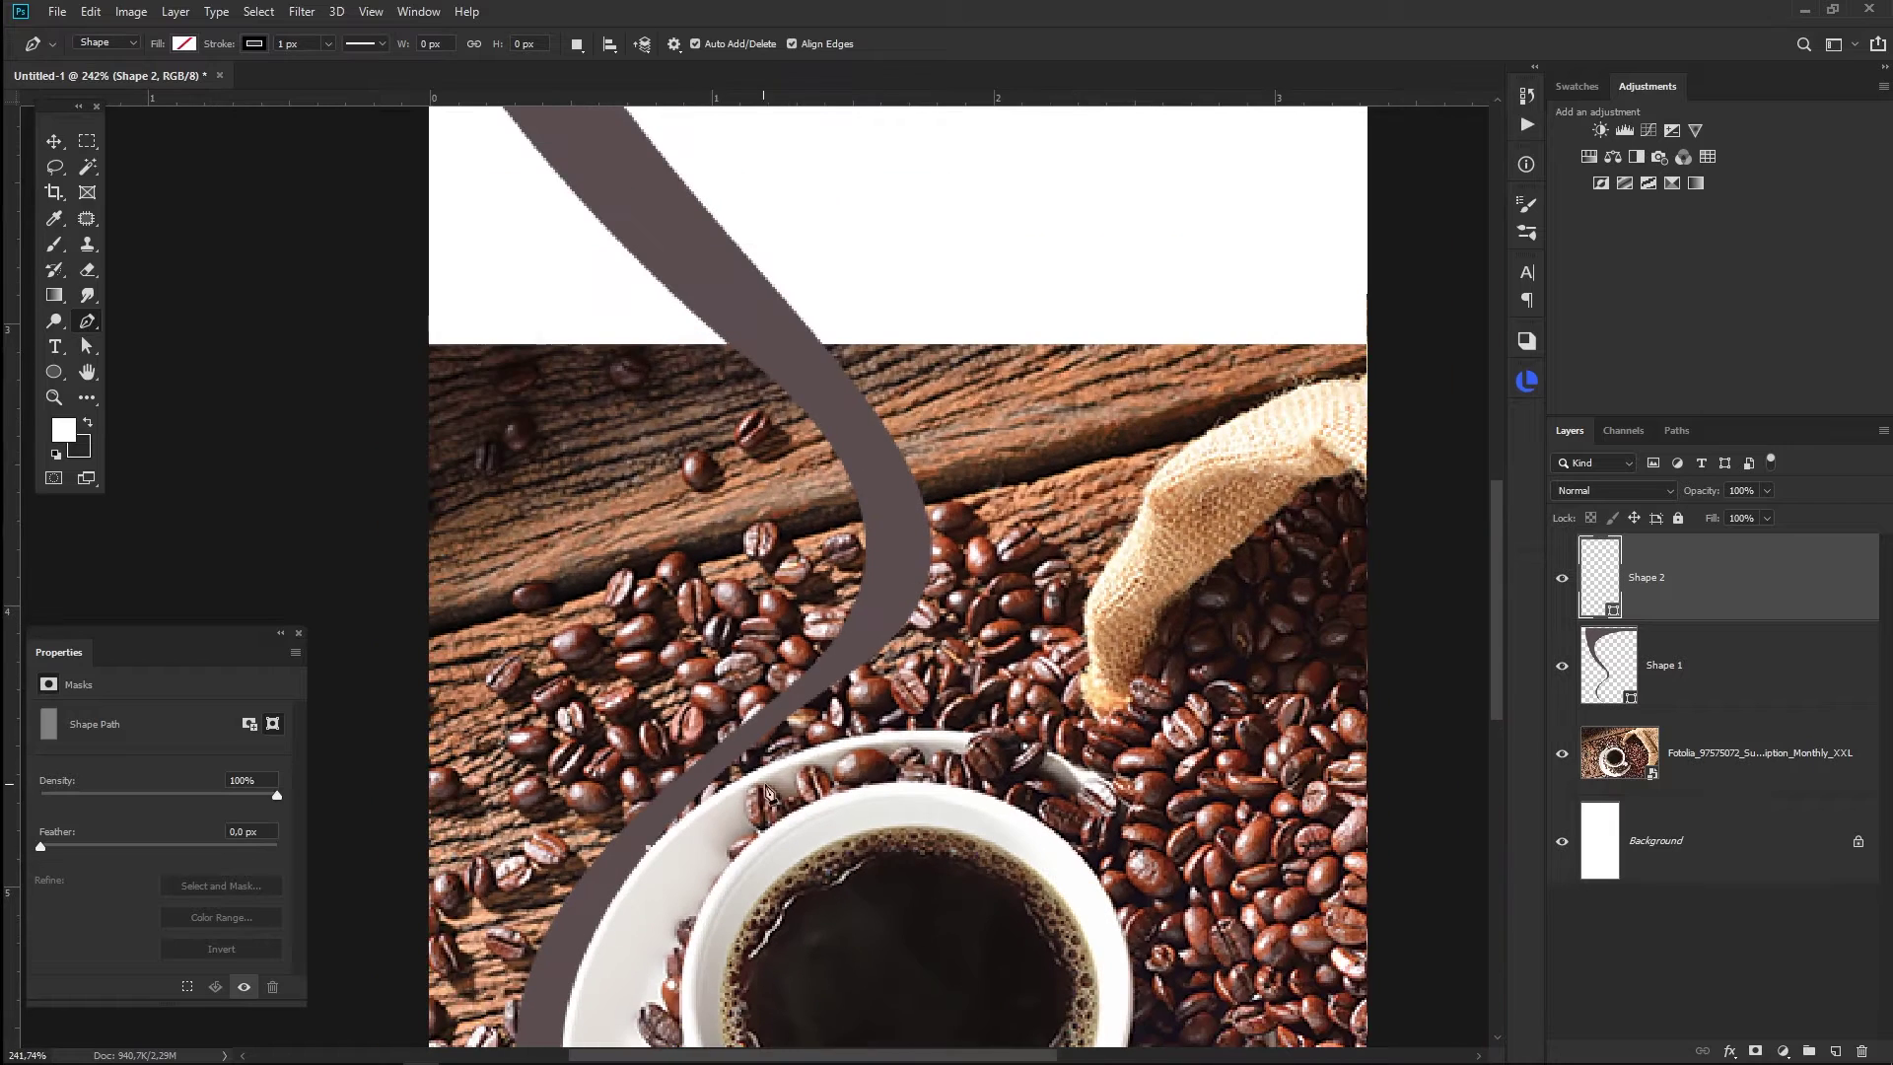
left_click(1019, 564)
scroll(834, 390, "down", 1)
left_click_drag(834, 390, 939, 624)
- Loop the path above the page top and curve it back down along the swirl's edge
left_click(933, 592)
scroll(696, 251, "down", 2)
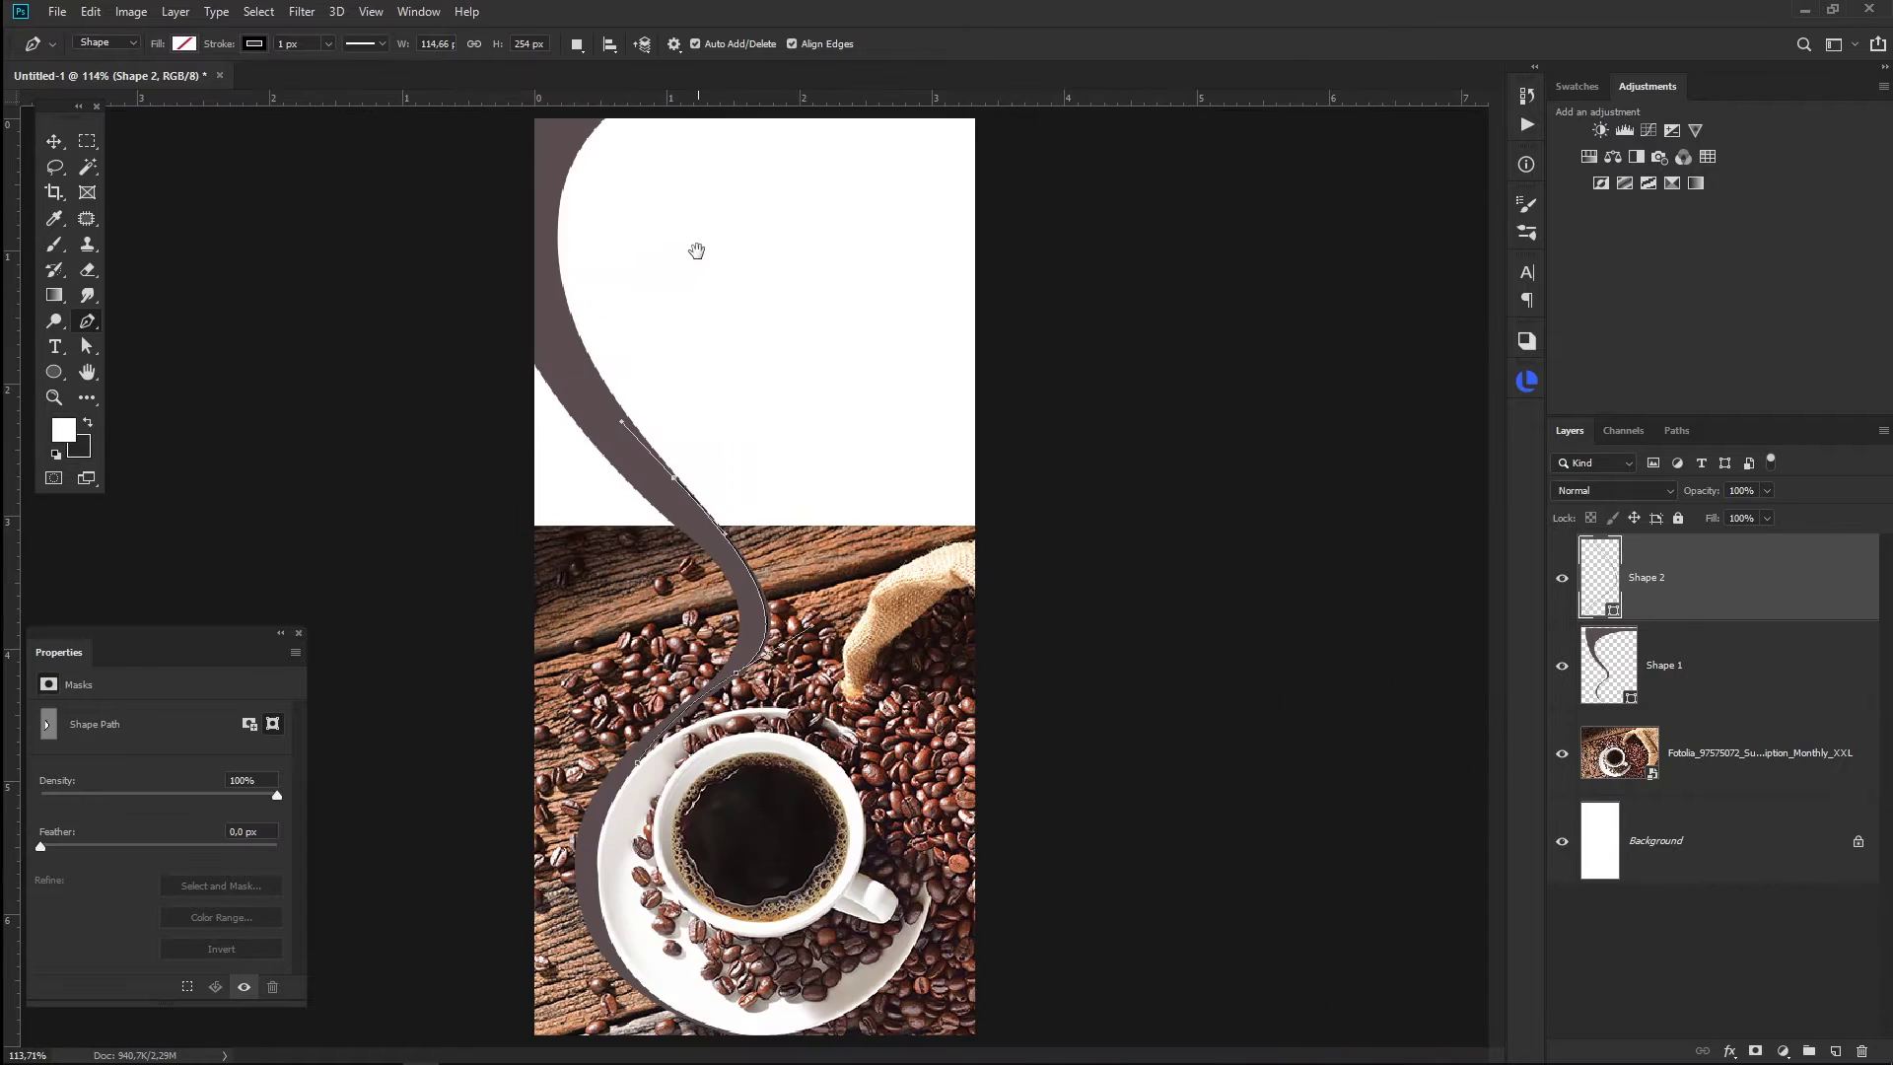
scroll(708, 355, "down", 1)
left_click_drag(643, 133, 804, 17)
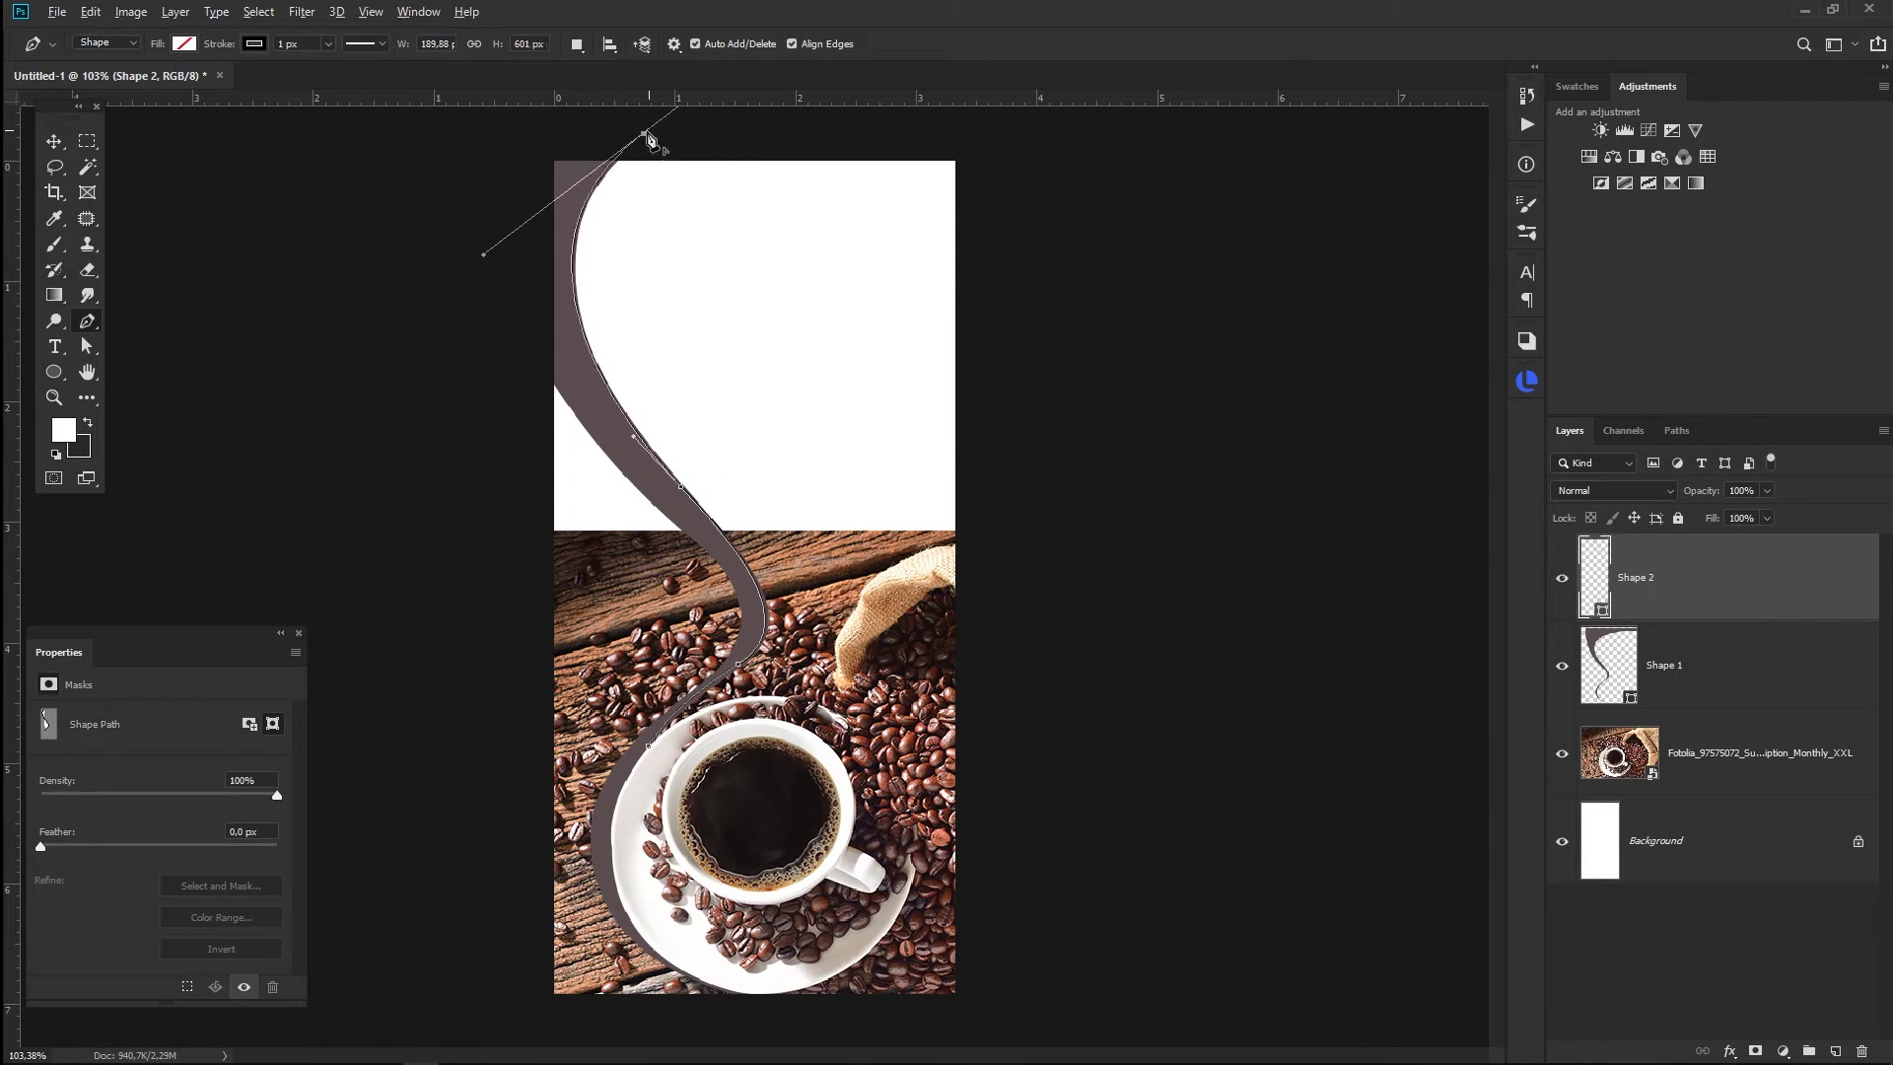
left_click(714, 133)
left_click_drag(704, 469, 897, 695)
key("ctrl+z")
left_click_drag(690, 462, 875, 711)
left_click_drag(650, 747, 556, 867)
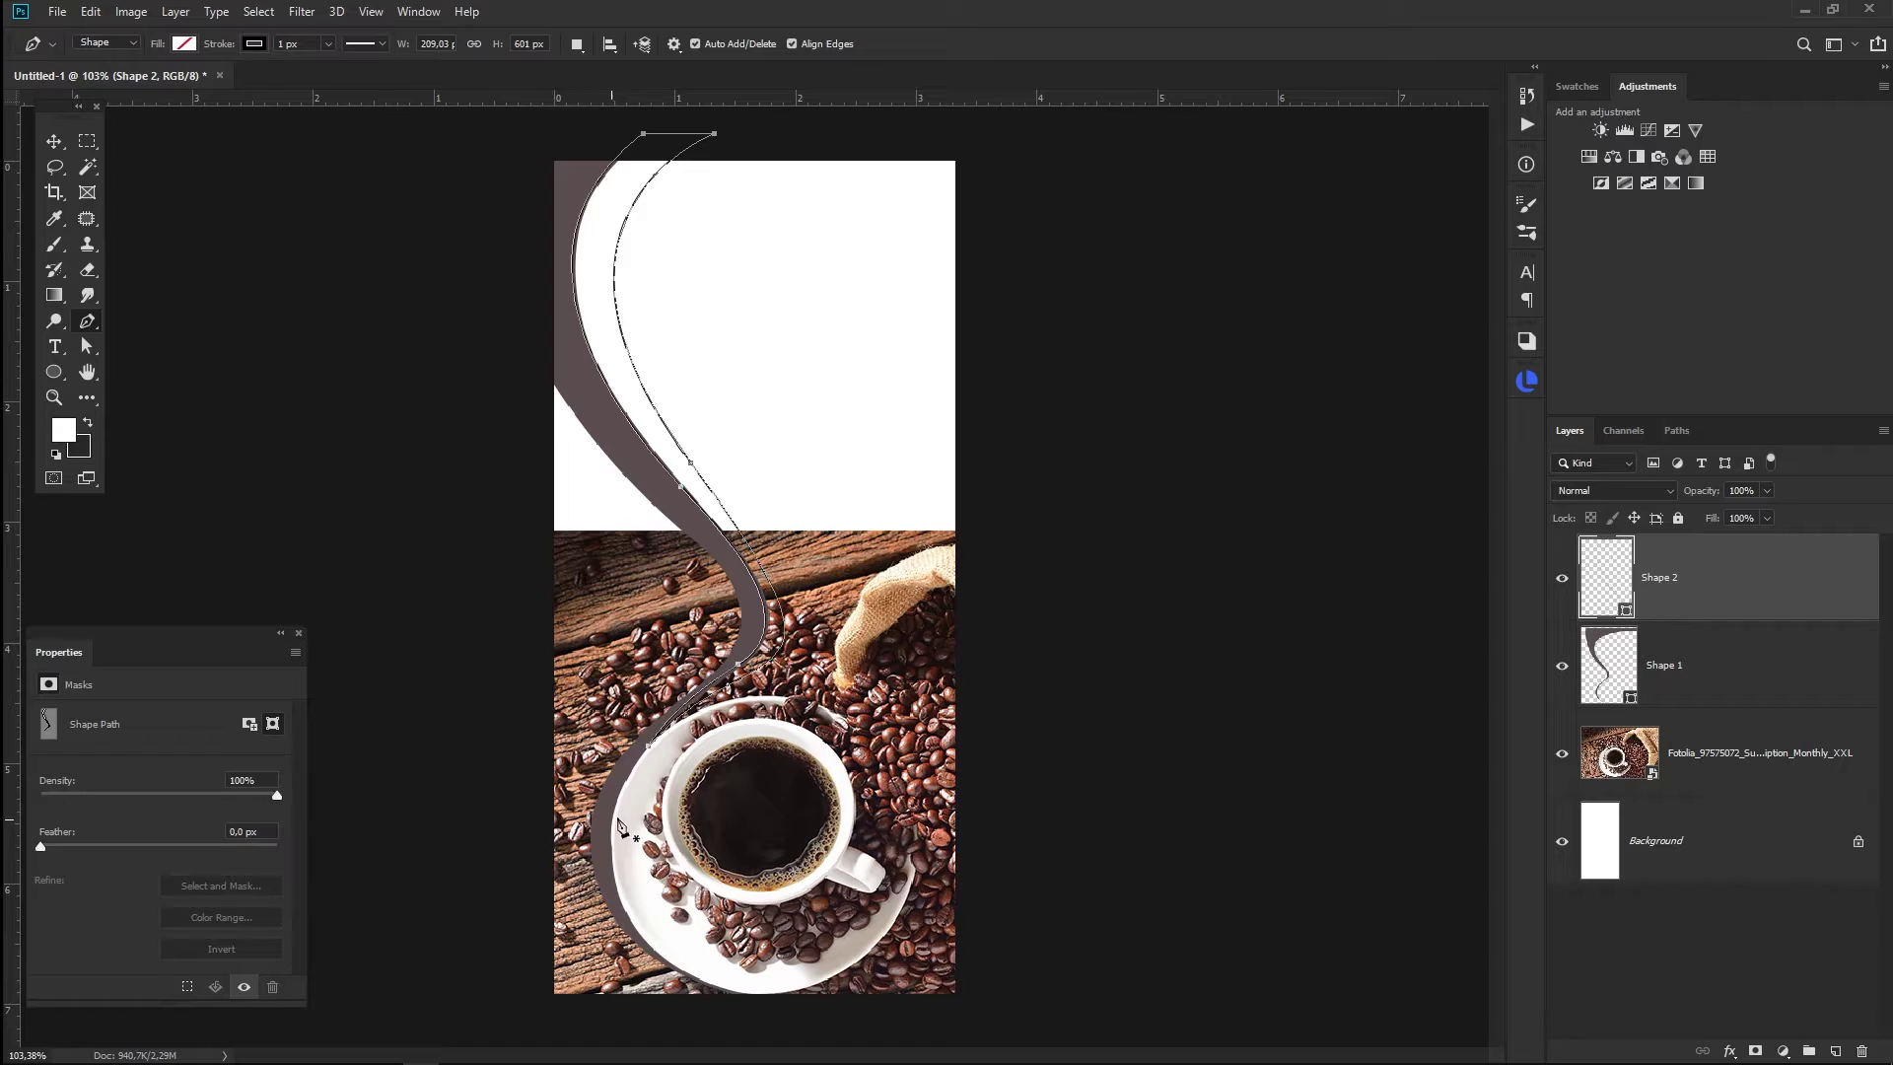
scroll(710, 670, "up", 5)
- Pull the second path's outline outward to the right with Direct Selection
key("a")
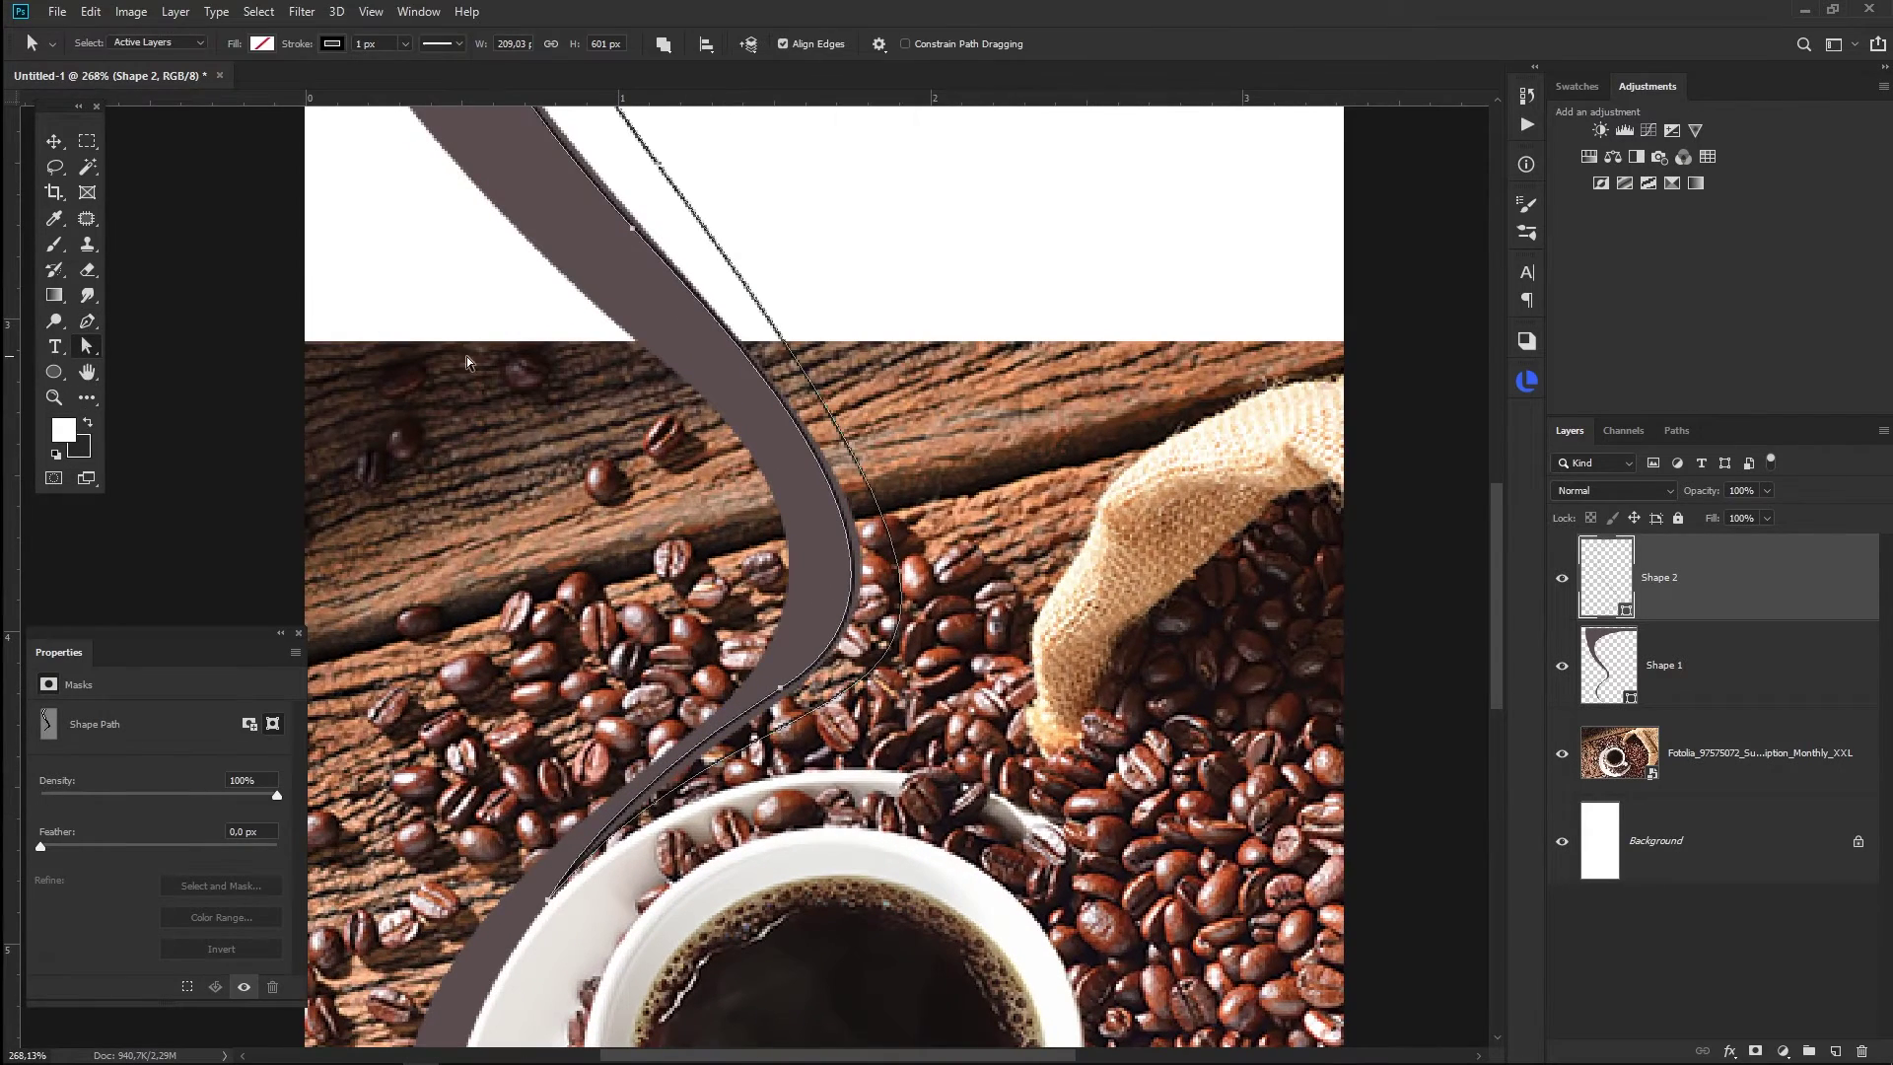
scroll(746, 405, "down", 2)
mouse_move(687, 248)
left_mouse_down()
mouse_move(976, 639)
mouse_move(834, 567)
left_mouse_up()
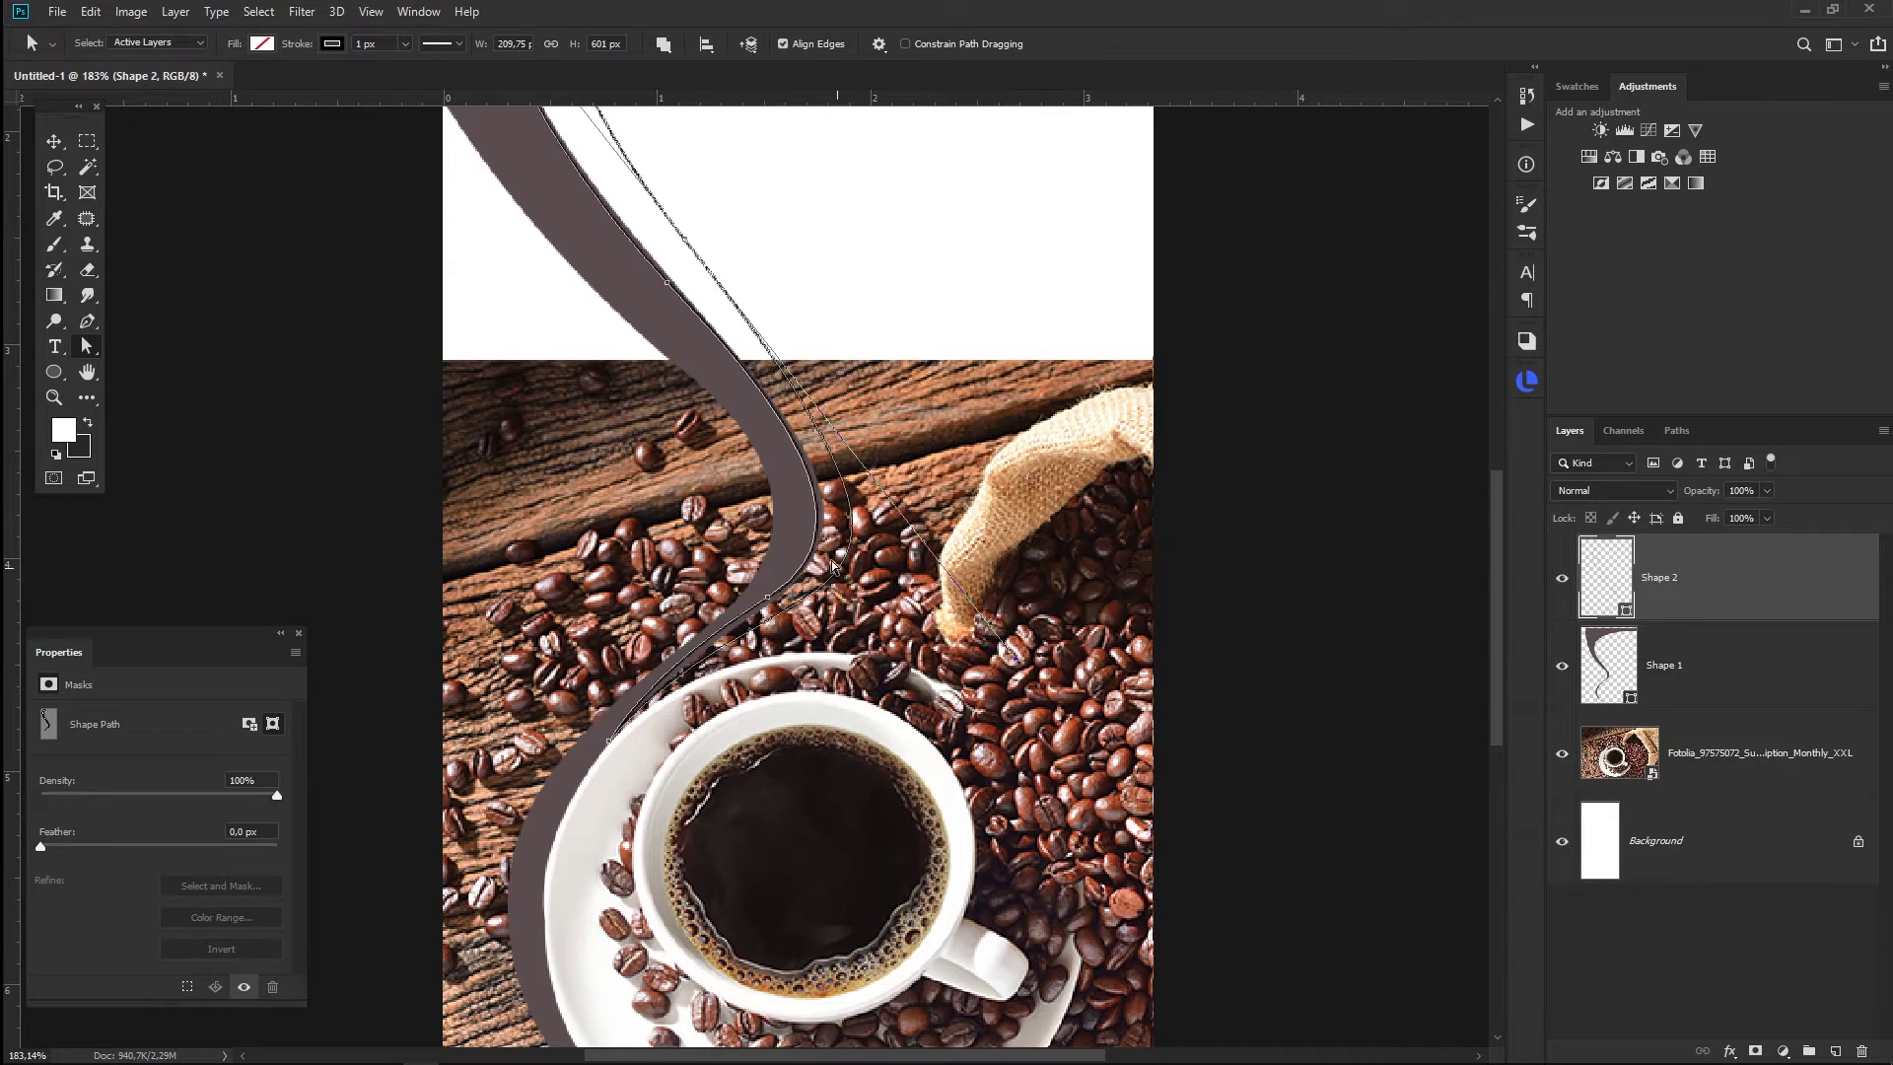
scroll(833, 567, "up", 3)
scroll(800, 793, "down", 2)
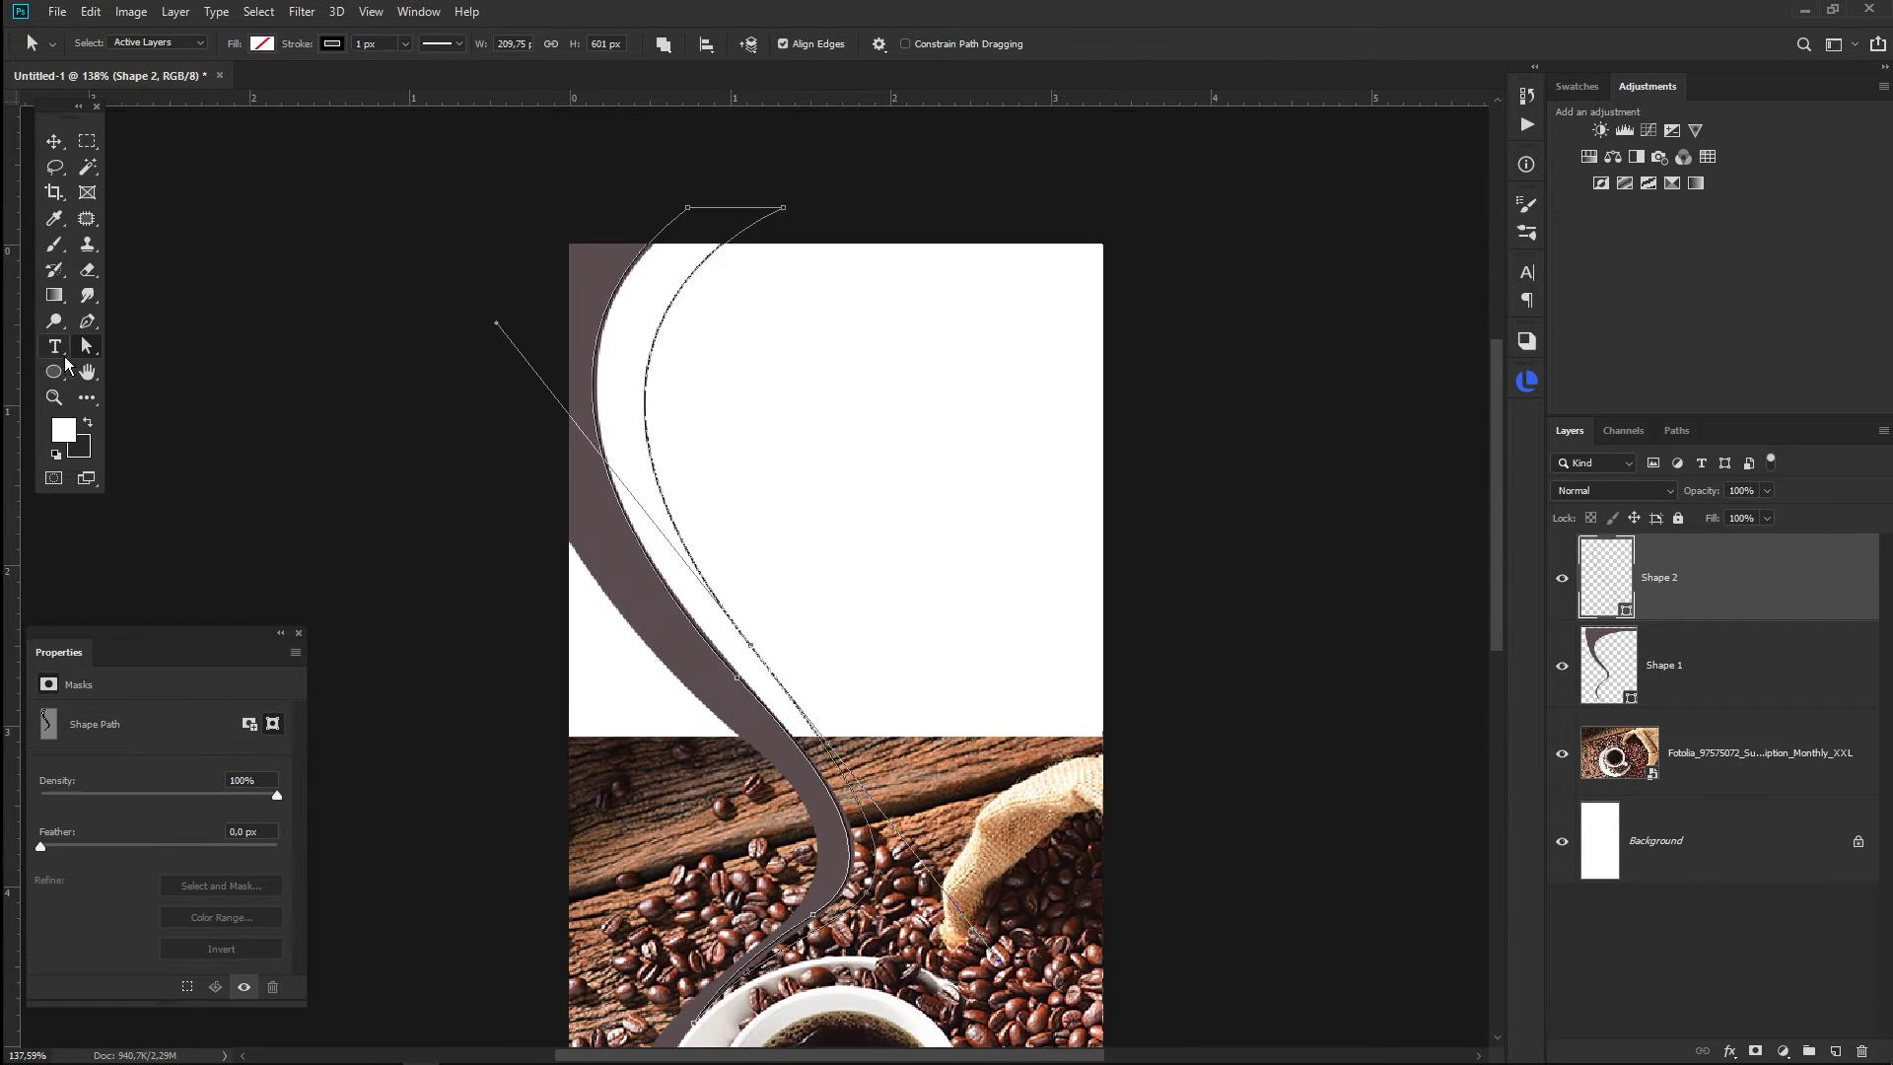
- Give Shape 2 no stroke and a #988686 fill, then move it beneath Shape 1
left_click(87, 321)
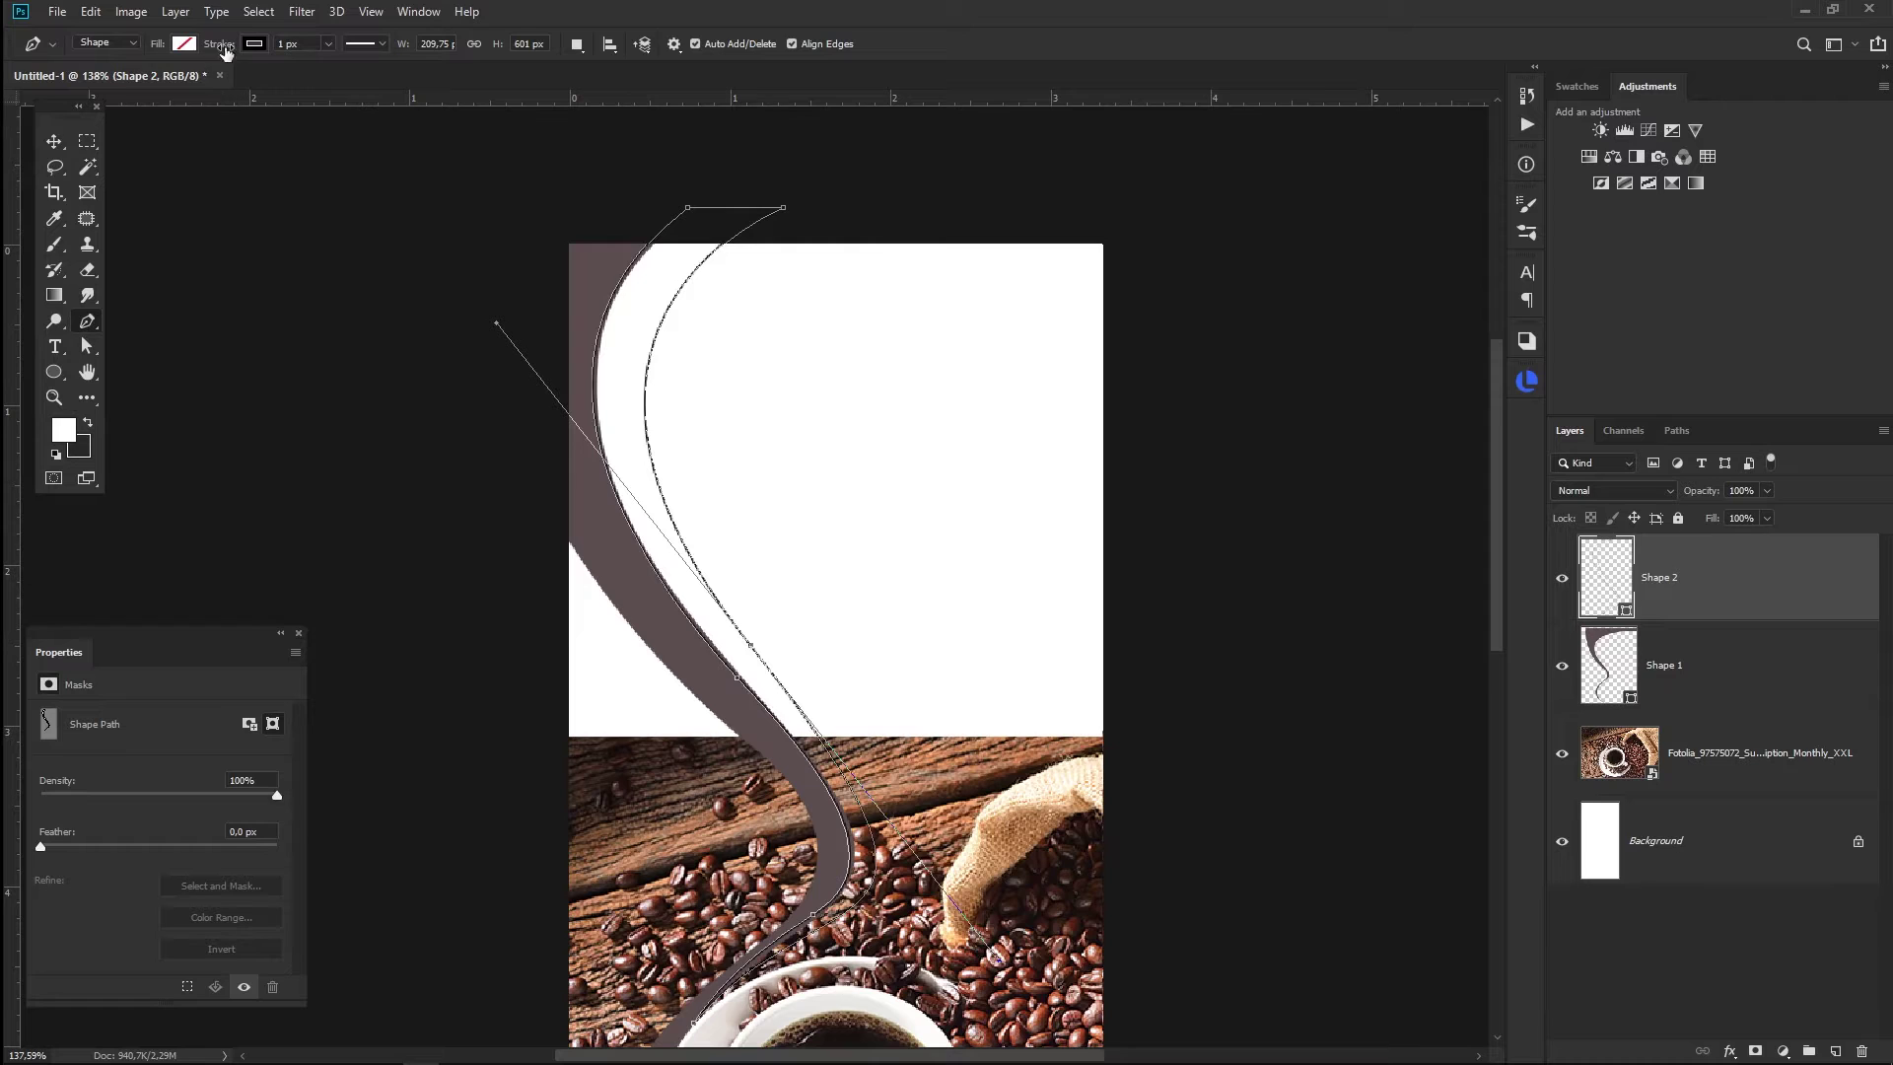
left_click(255, 43)
left_click(175, 85)
left_click(183, 43)
left_click(277, 82)
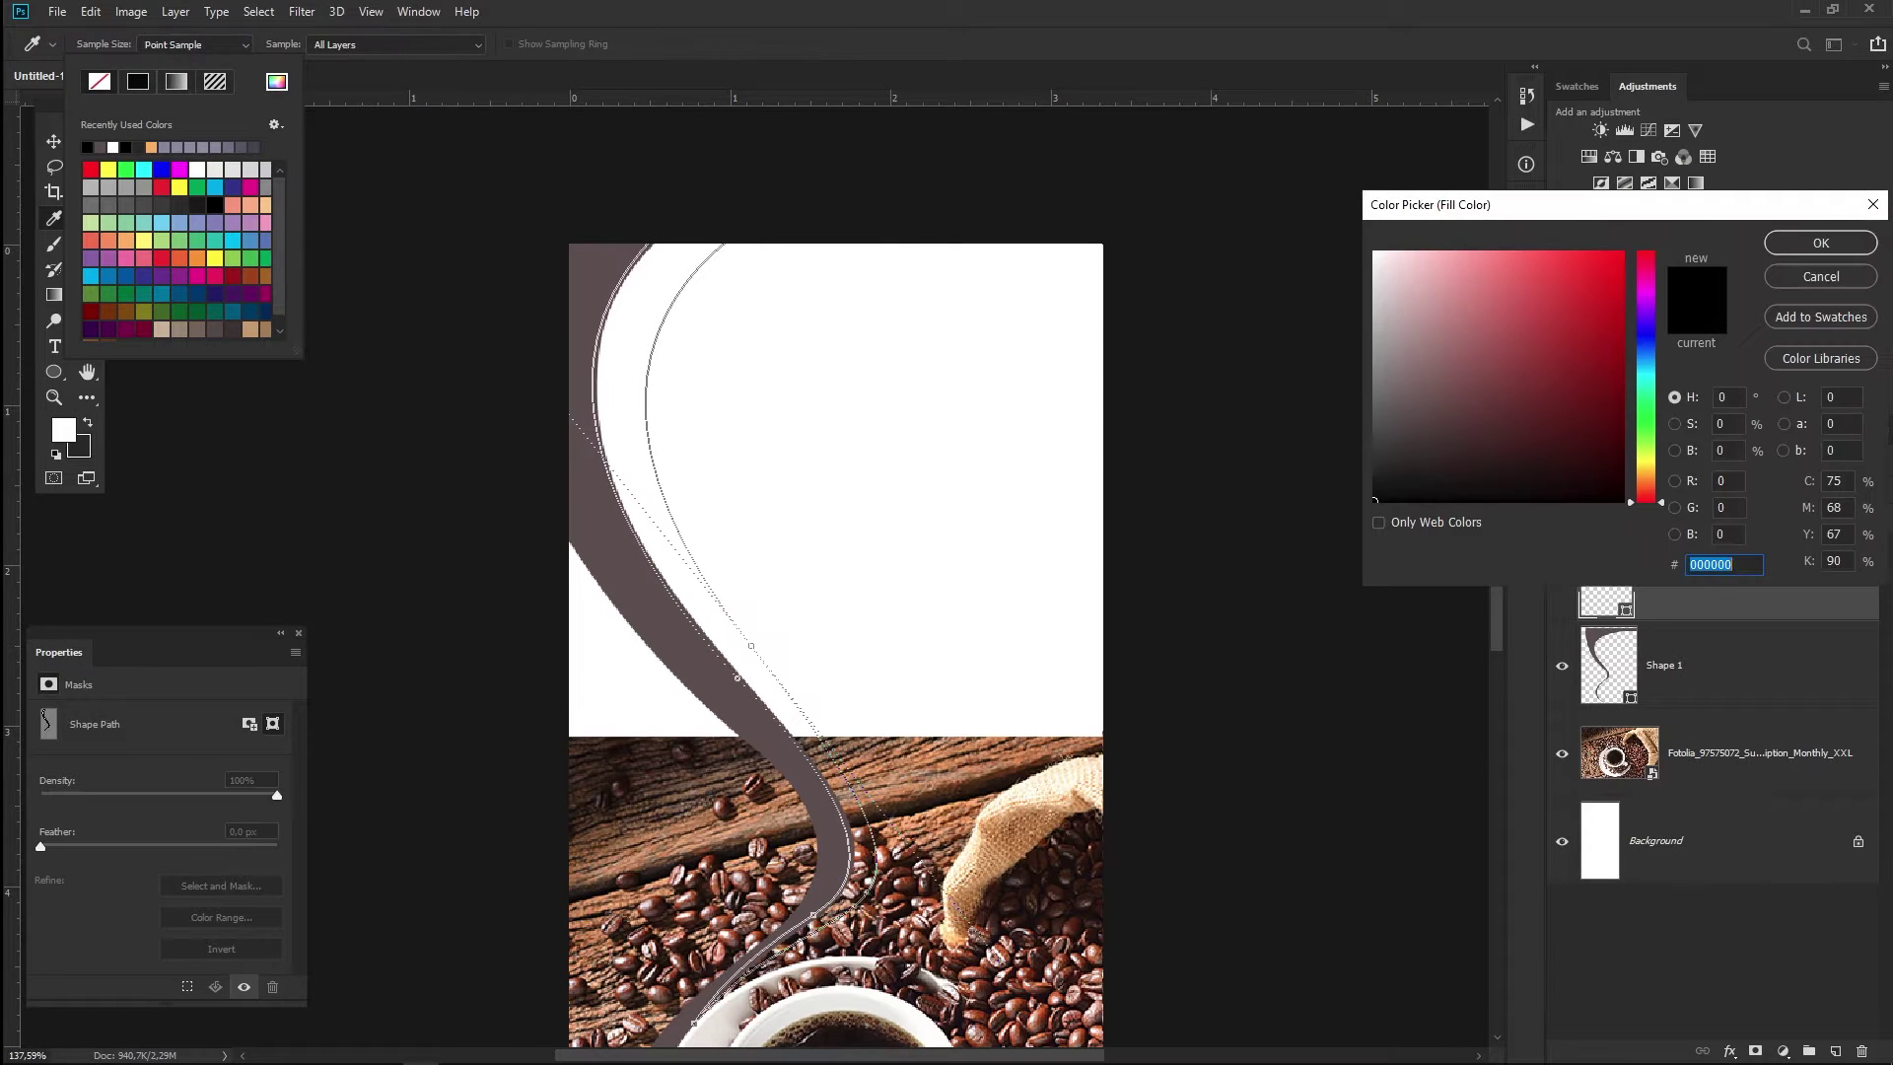
left_click(749, 1050)
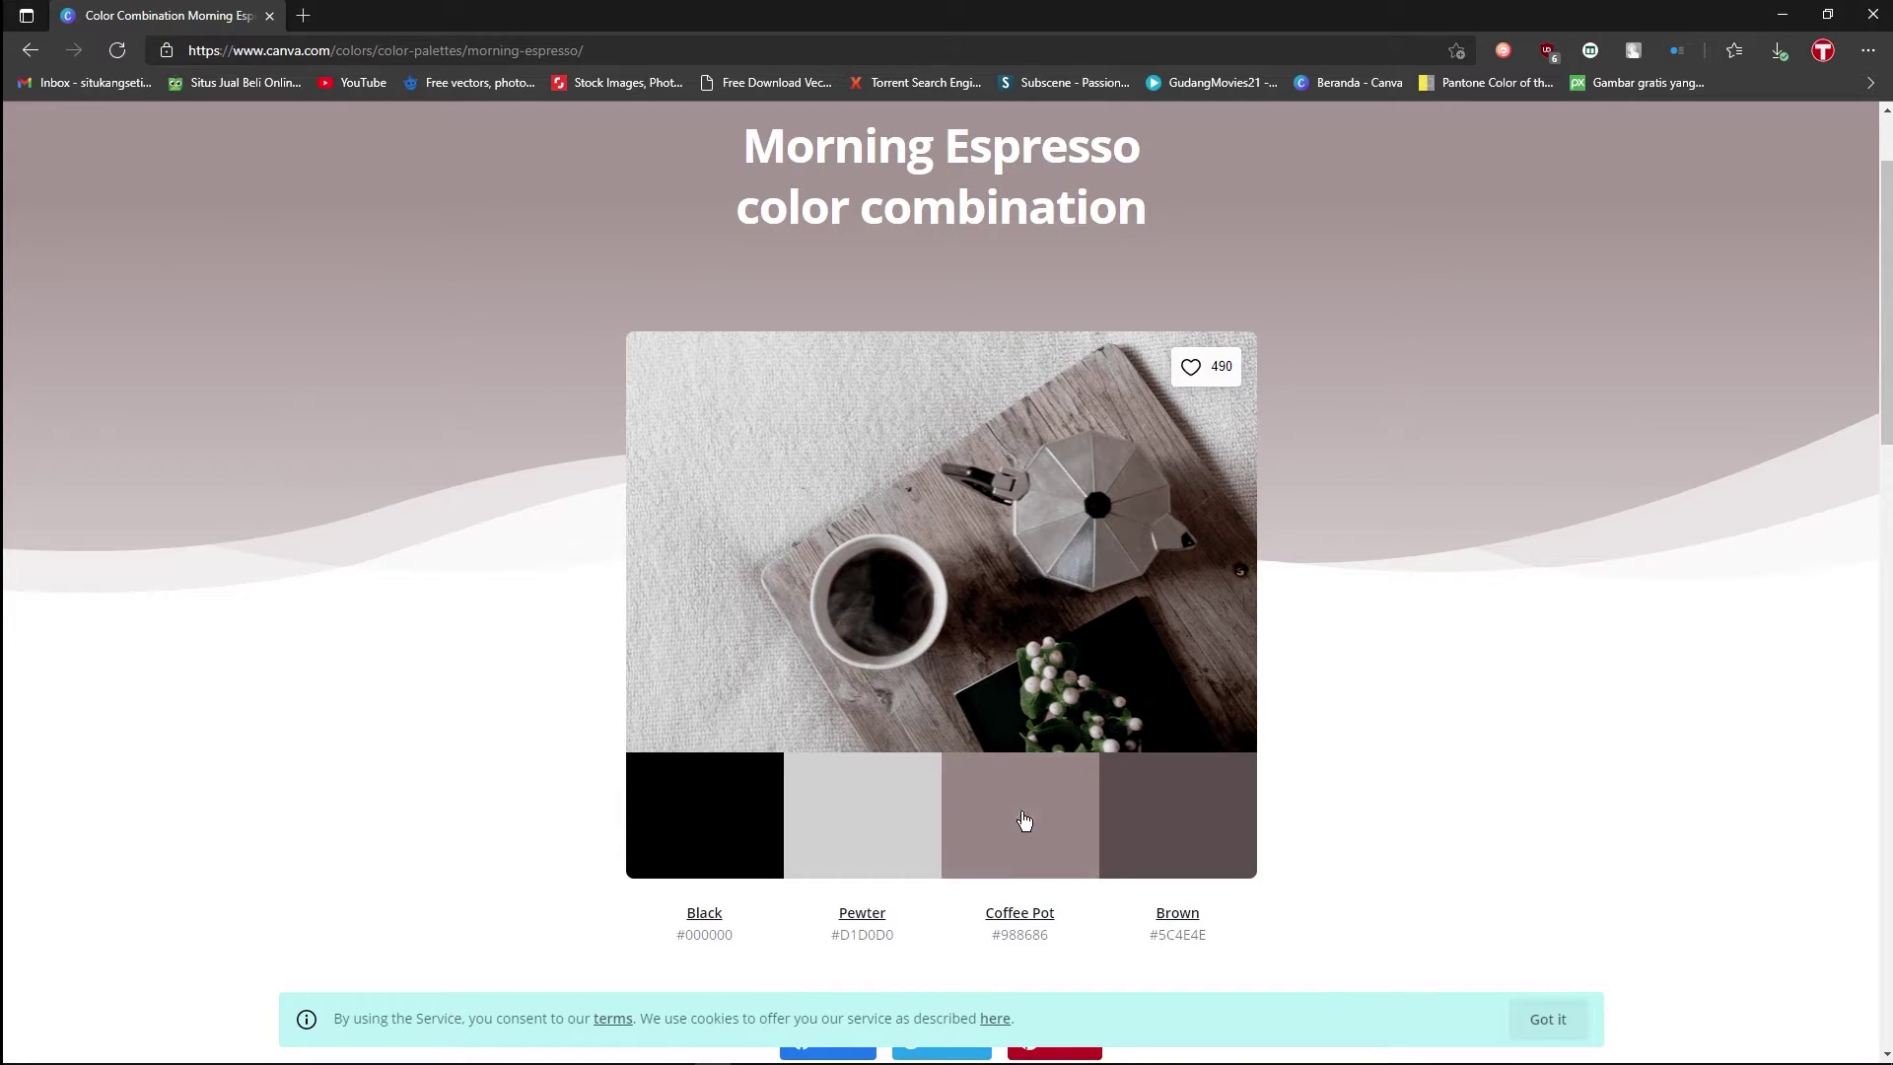
left_click(422, 1050)
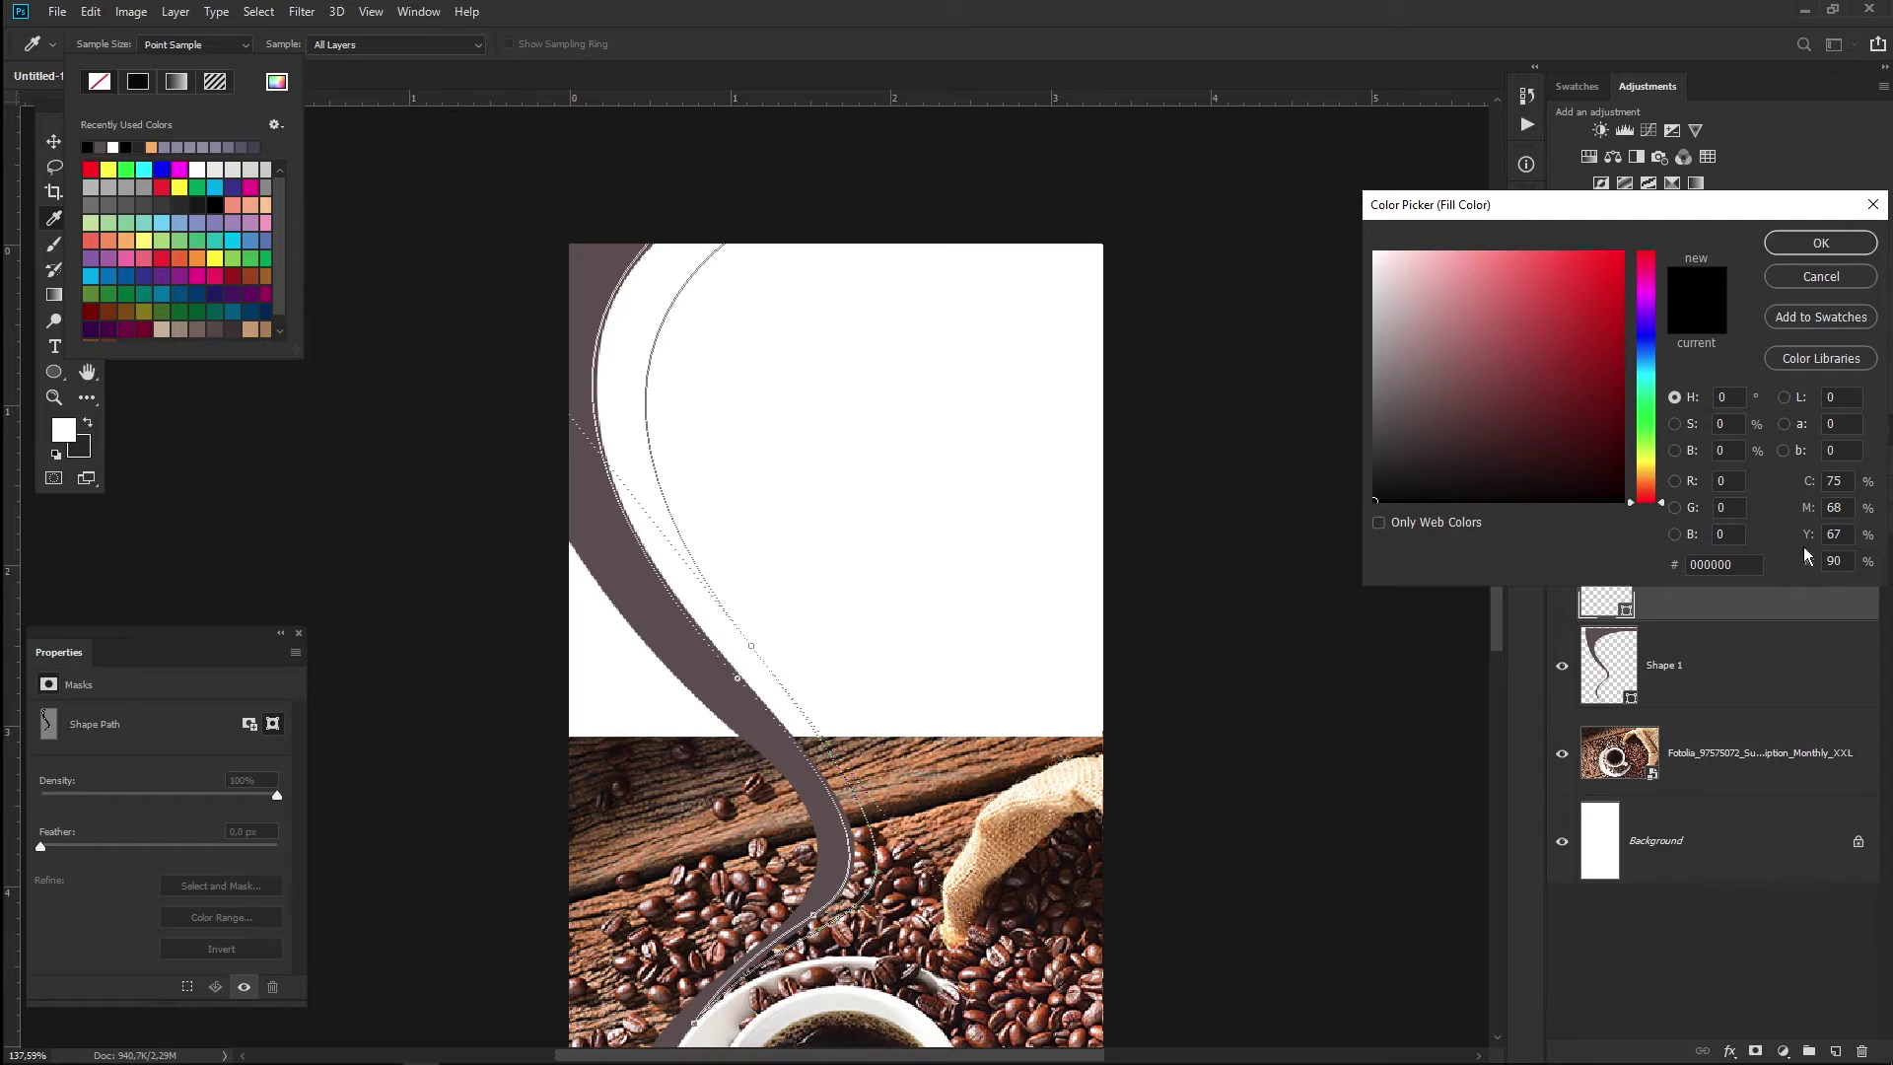
type("#988686")
left_click(1821, 242)
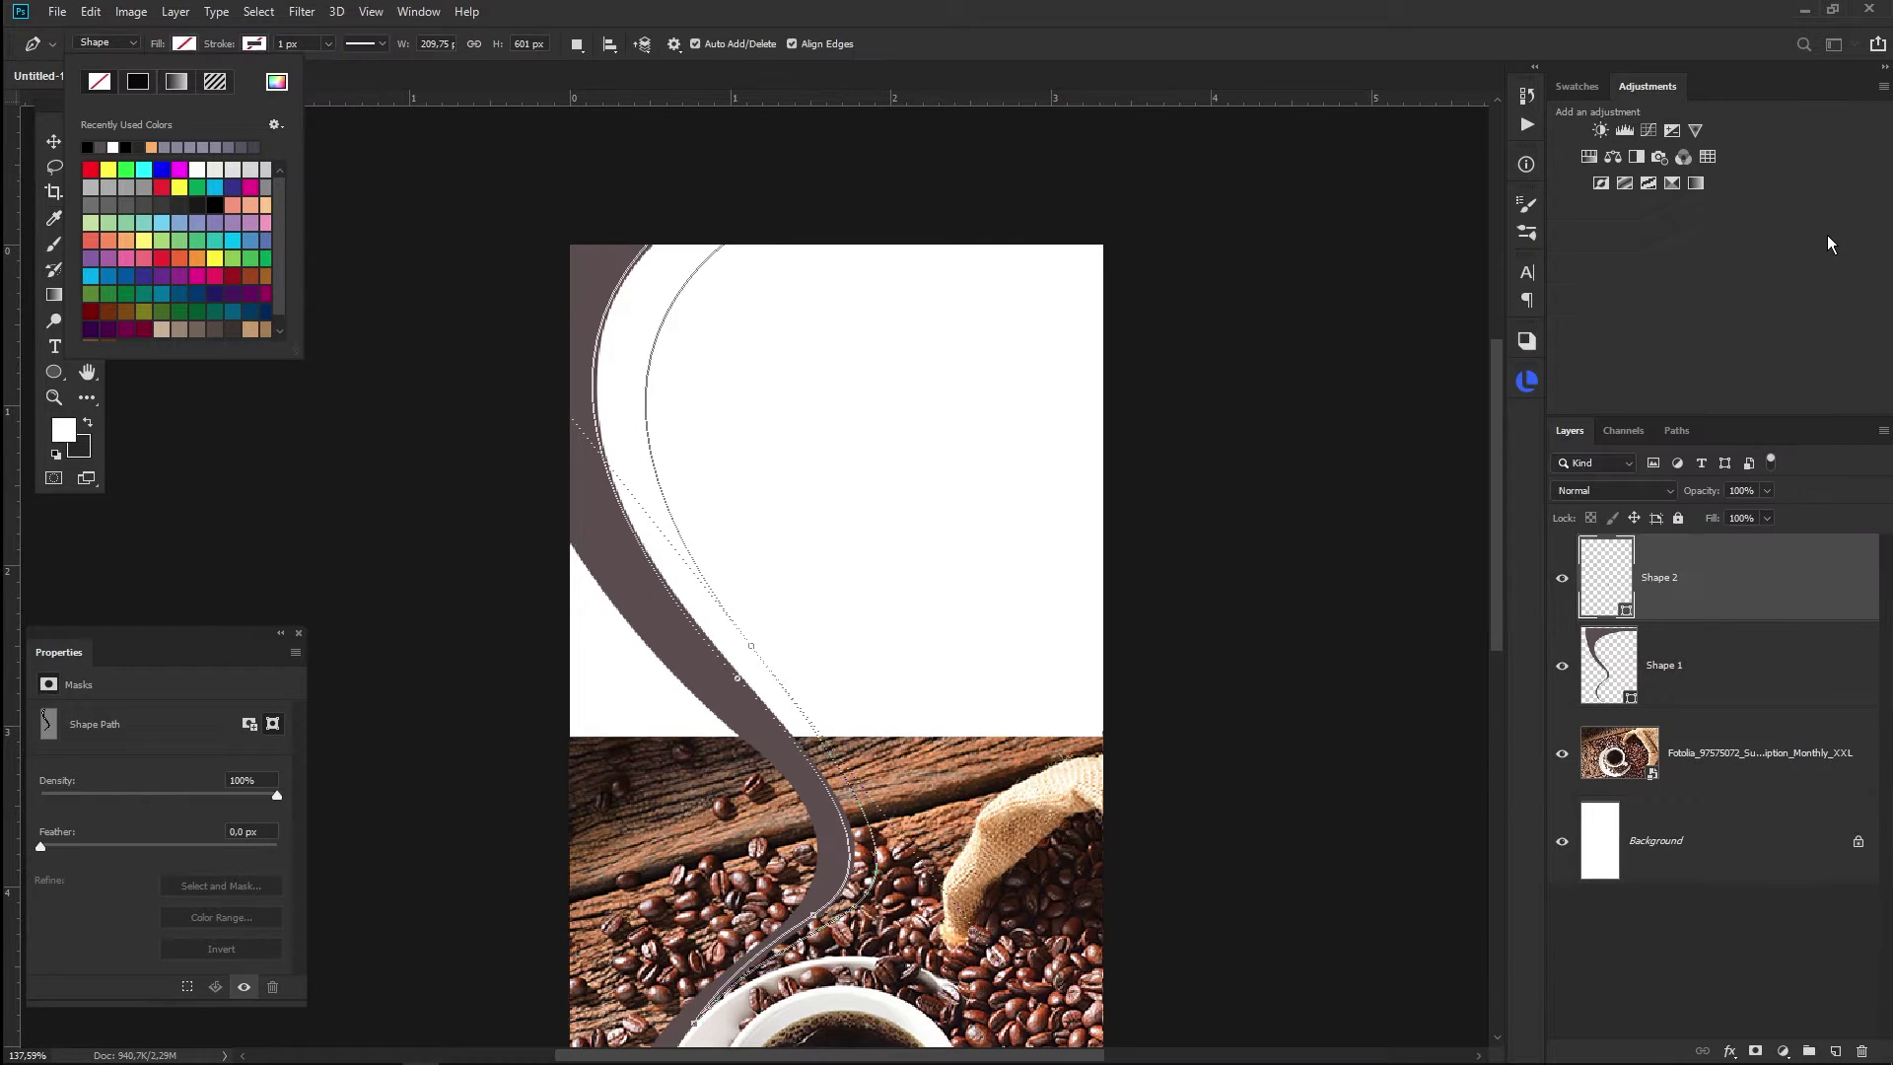
key("v")
left_click_drag(1714, 595, 1715, 695)
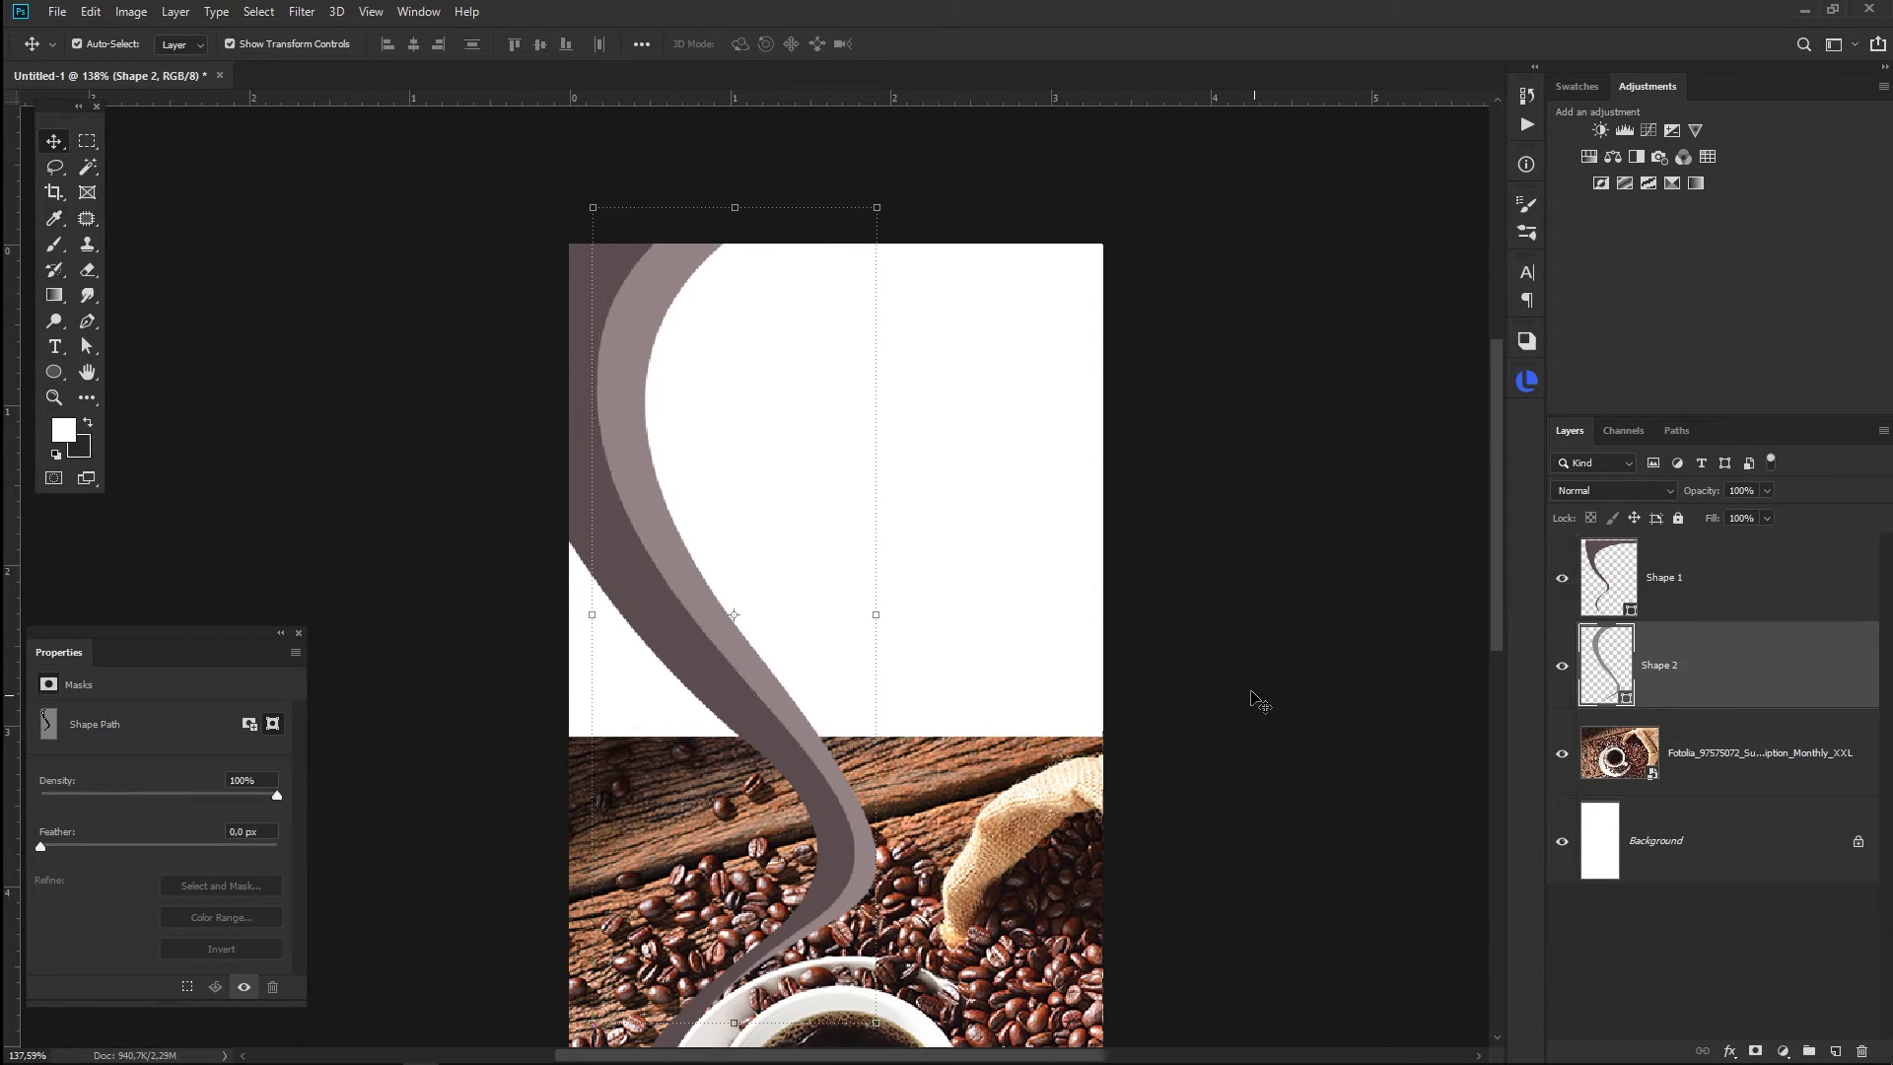
- Start a third Pen shape with anchors curving up from the flyer's lower area
left_click(1252, 725)
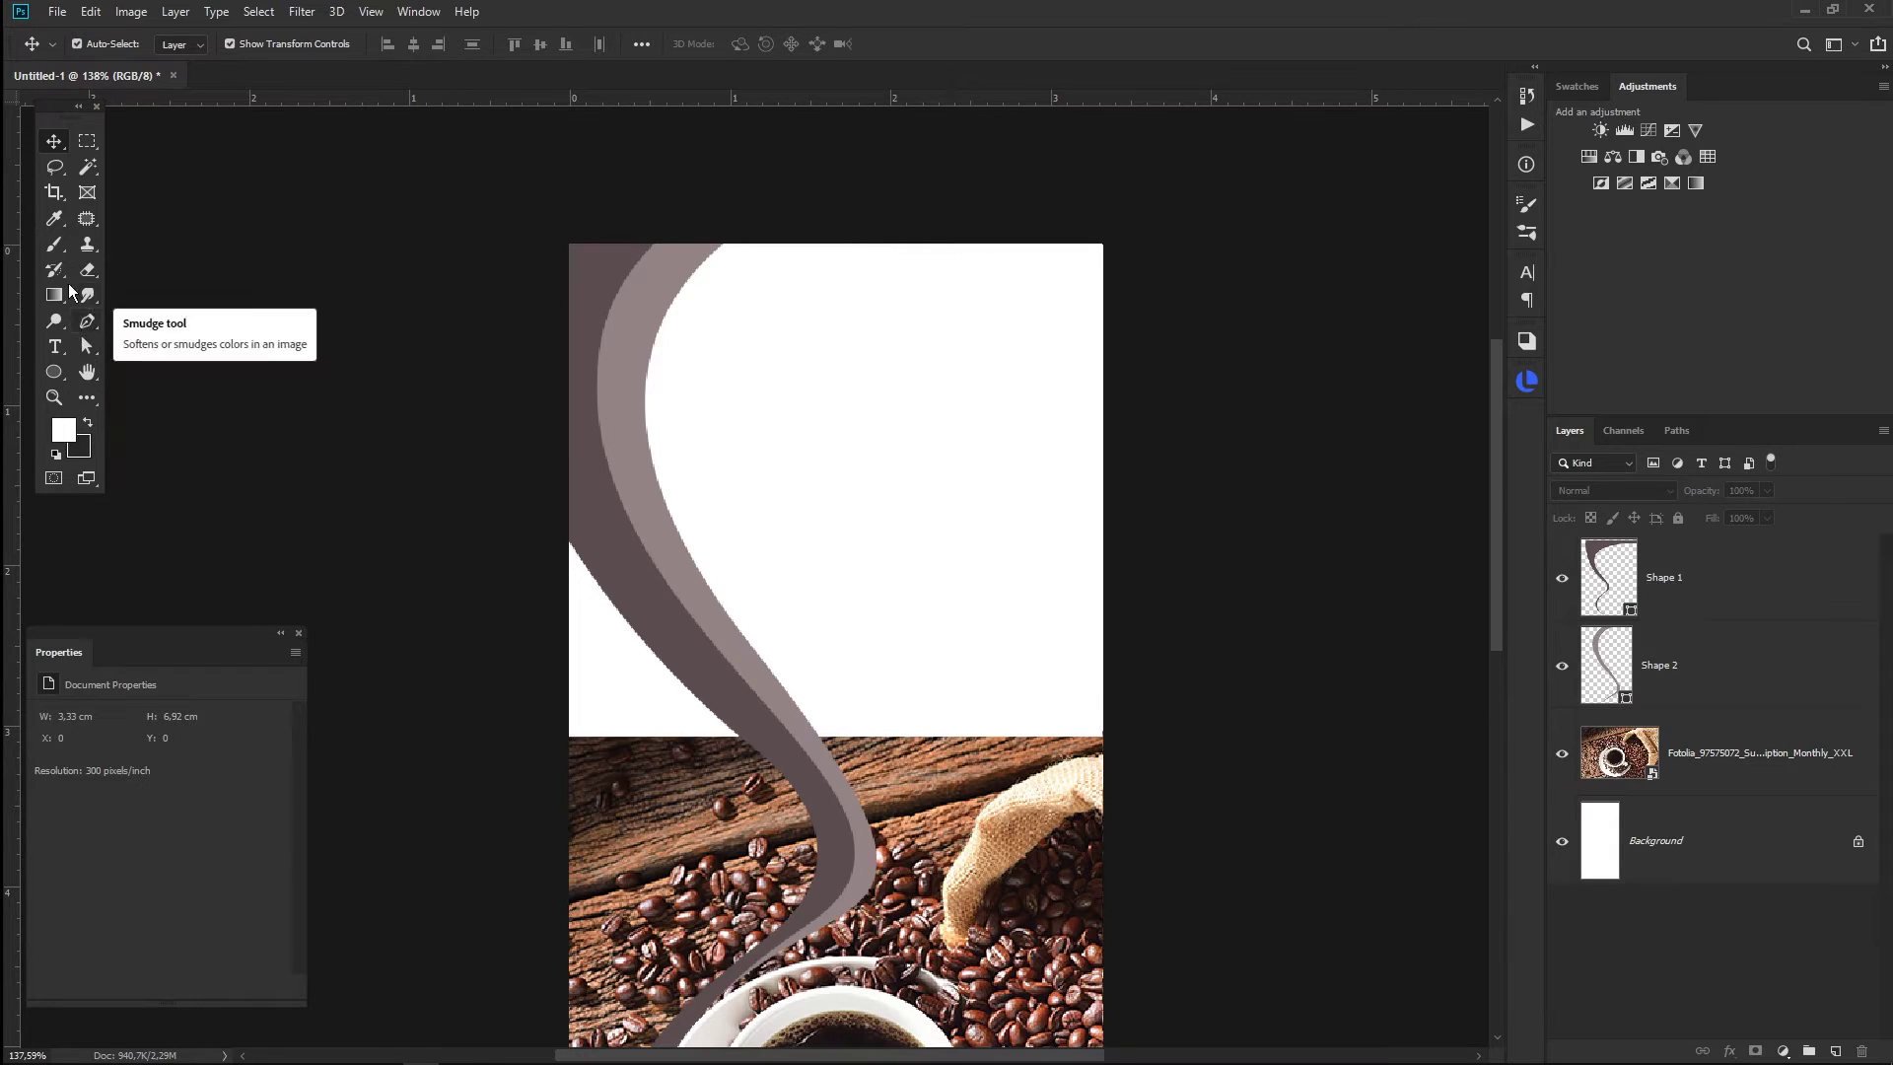
scroll(802, 986, "up", 5)
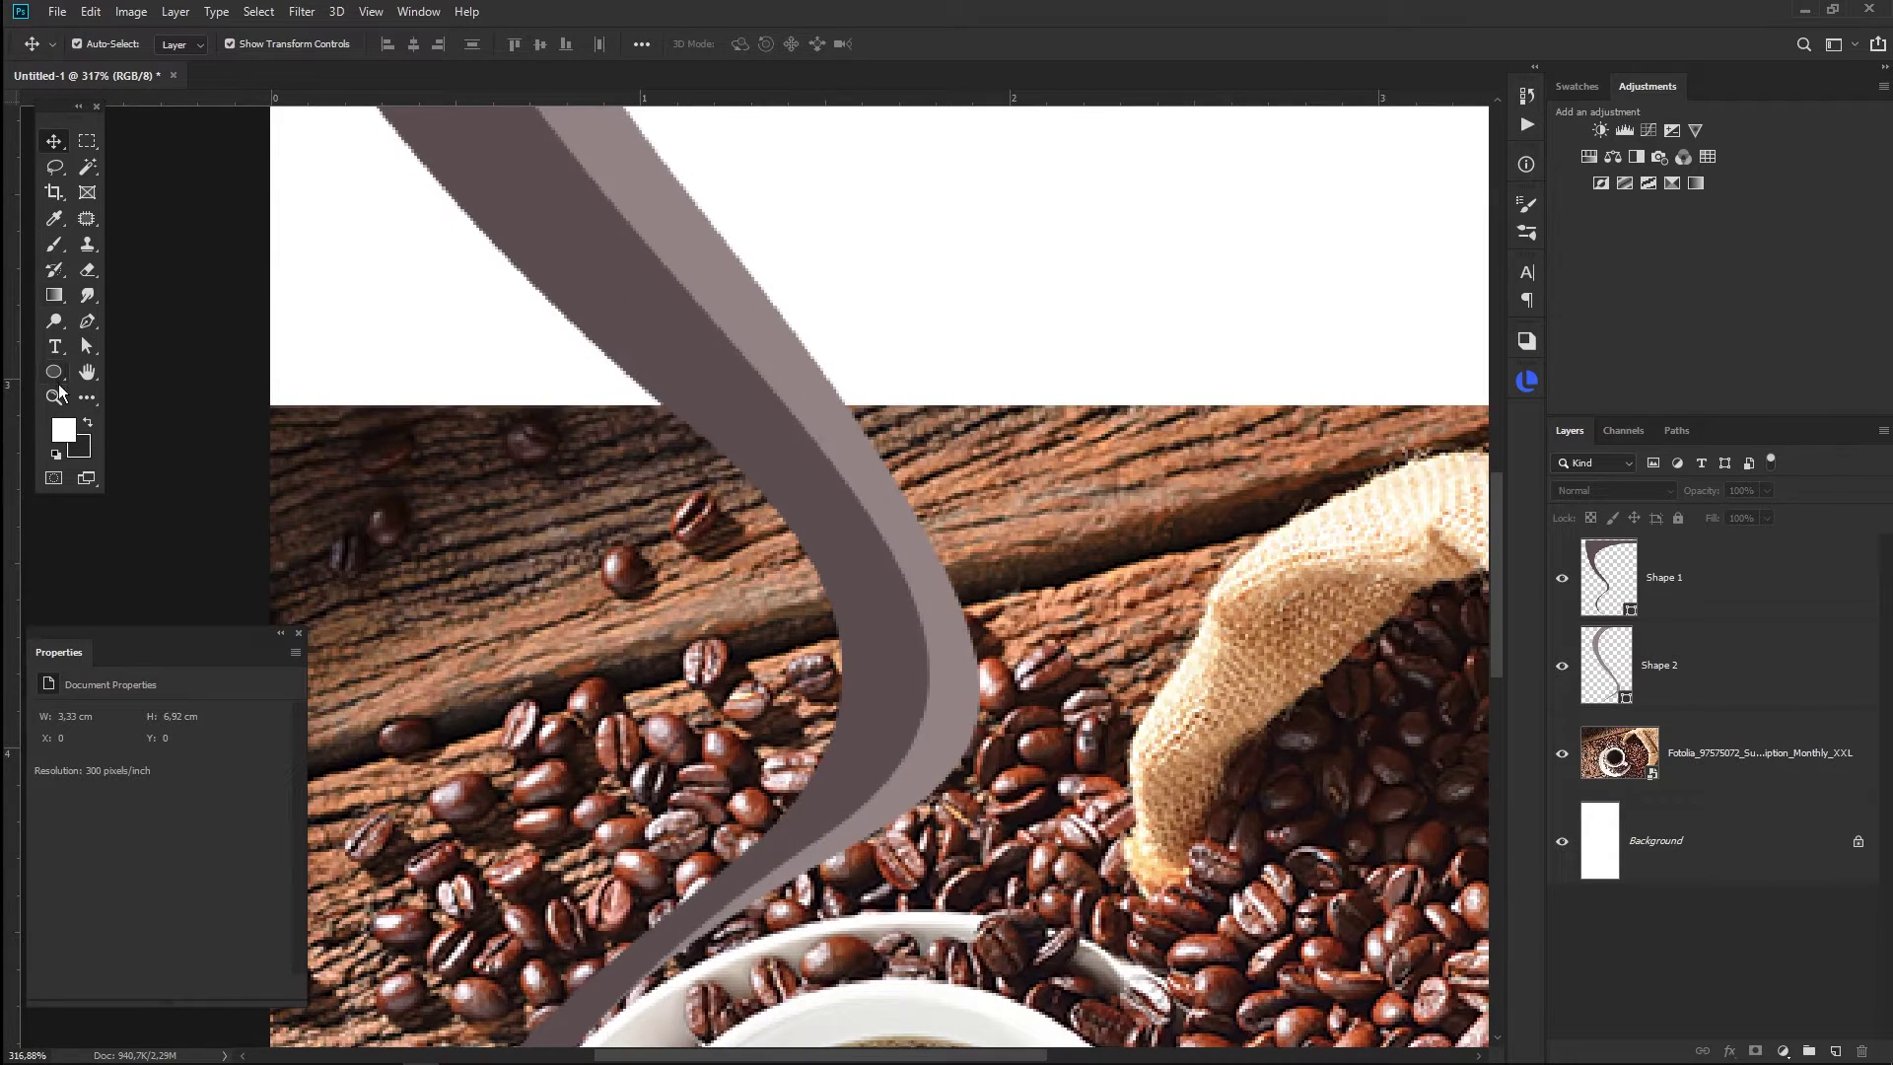
left_click(89, 322)
scroll(855, 715, "down", 3)
scroll(856, 715, "down", 2)
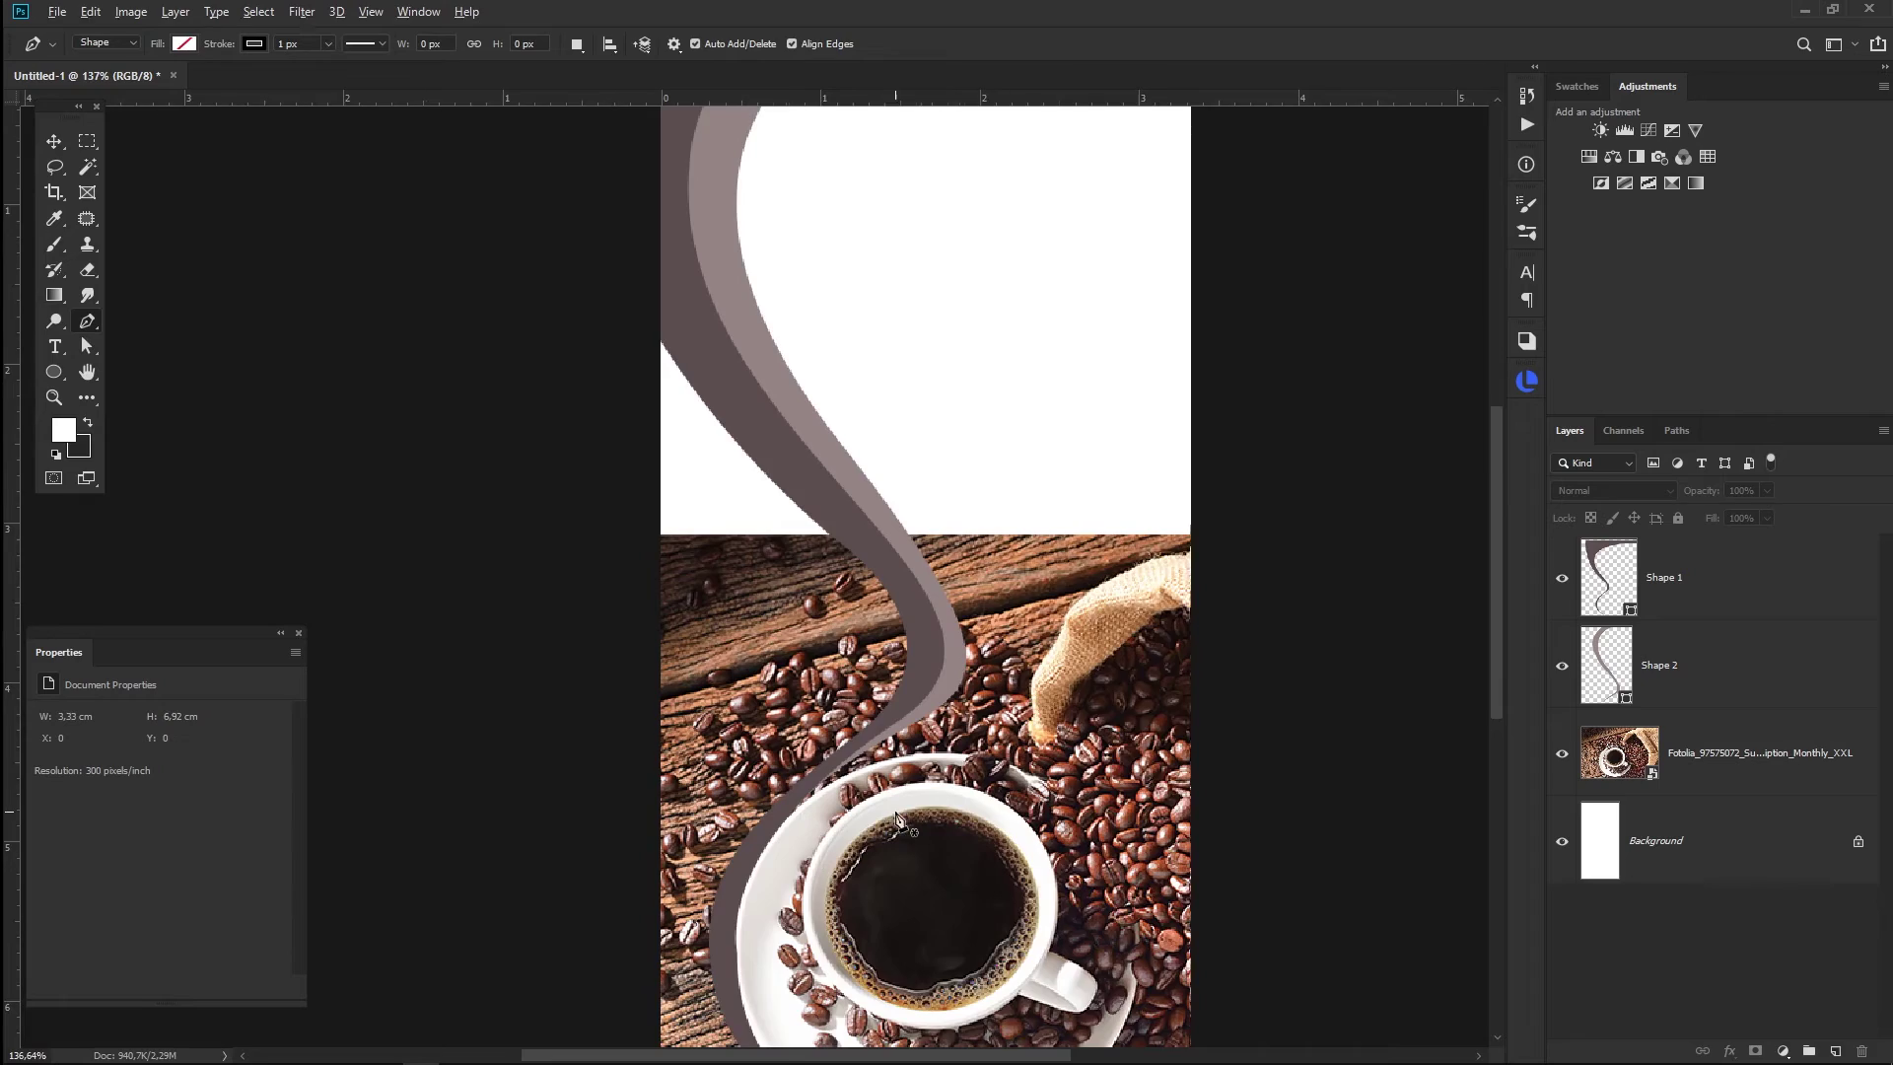
scroll(896, 818, "up", 3)
scroll(708, 819, "up", 2)
left_click(690, 837)
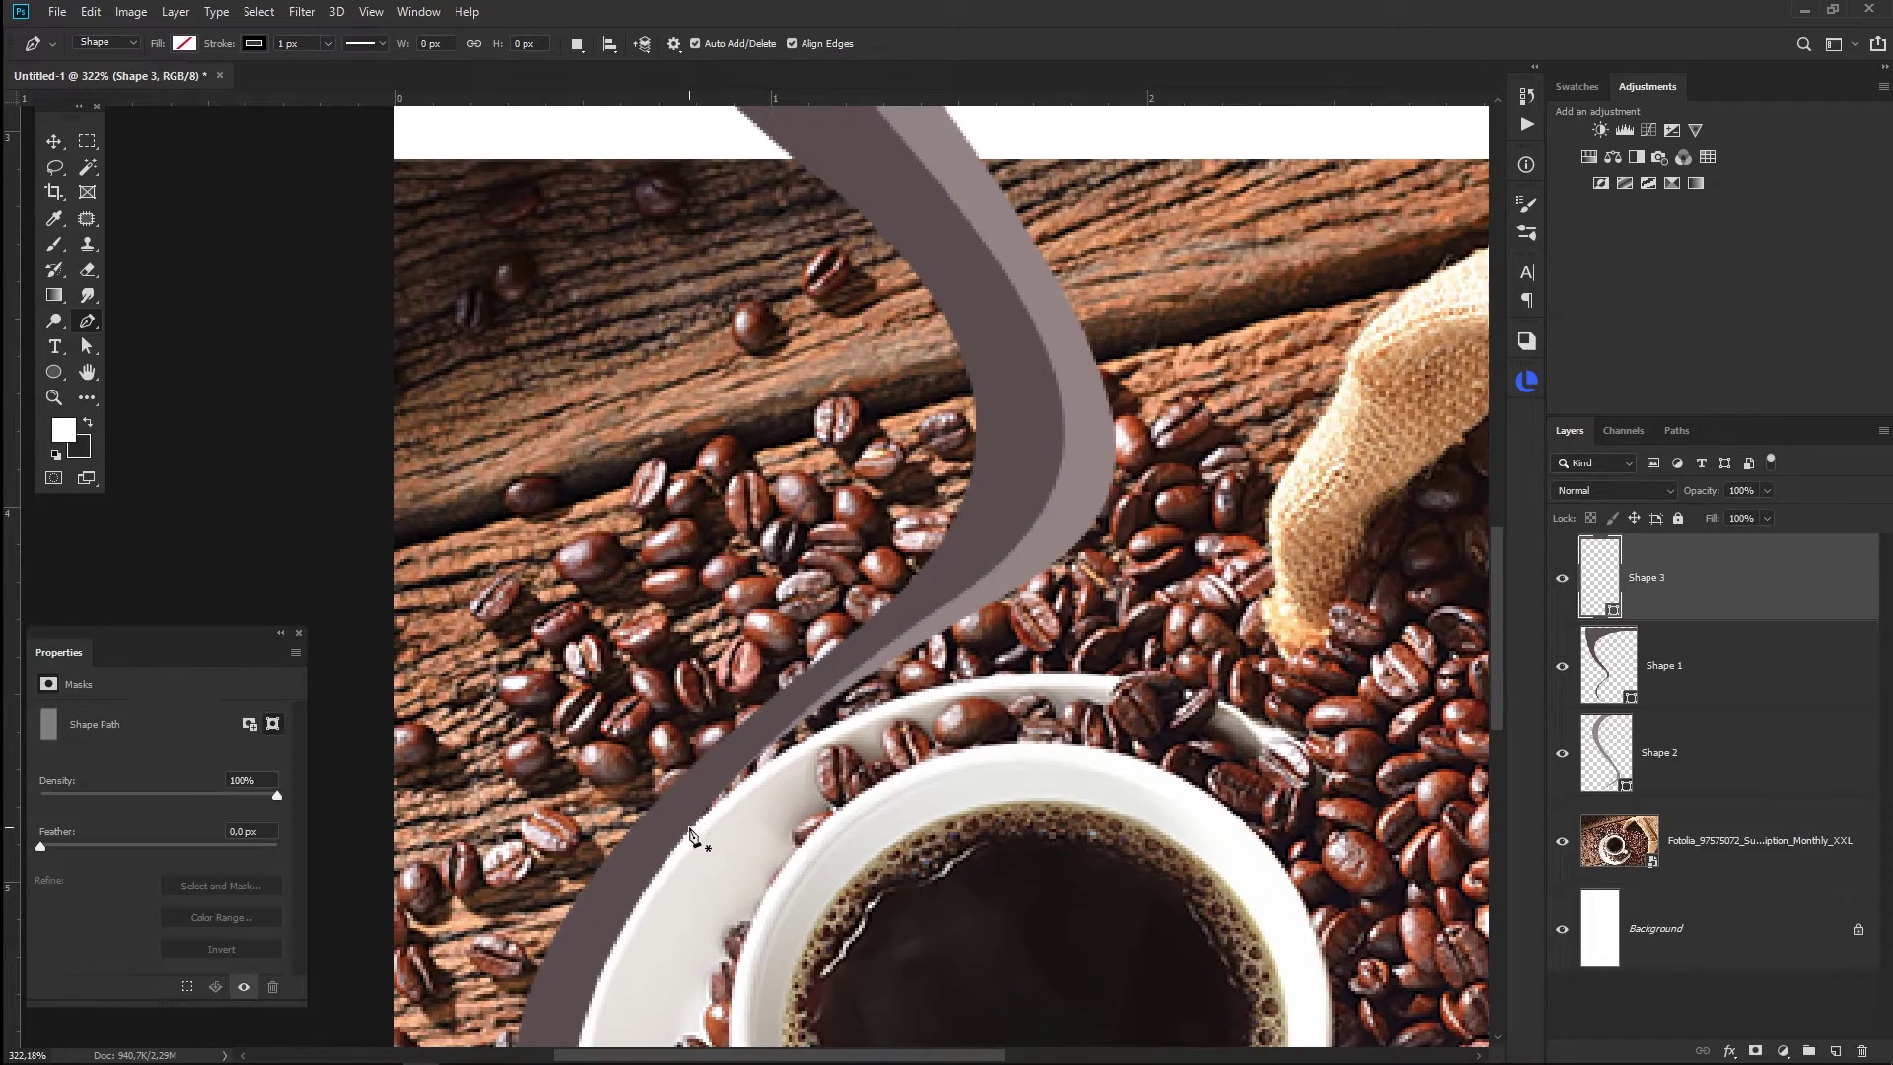
left_click_drag(935, 696, 1085, 656)
- Extend the third path up the right edge beside the sack, undoing misplaced anchors
scroll(1075, 671, "down", 4)
scroll(1075, 670, "down", 2)
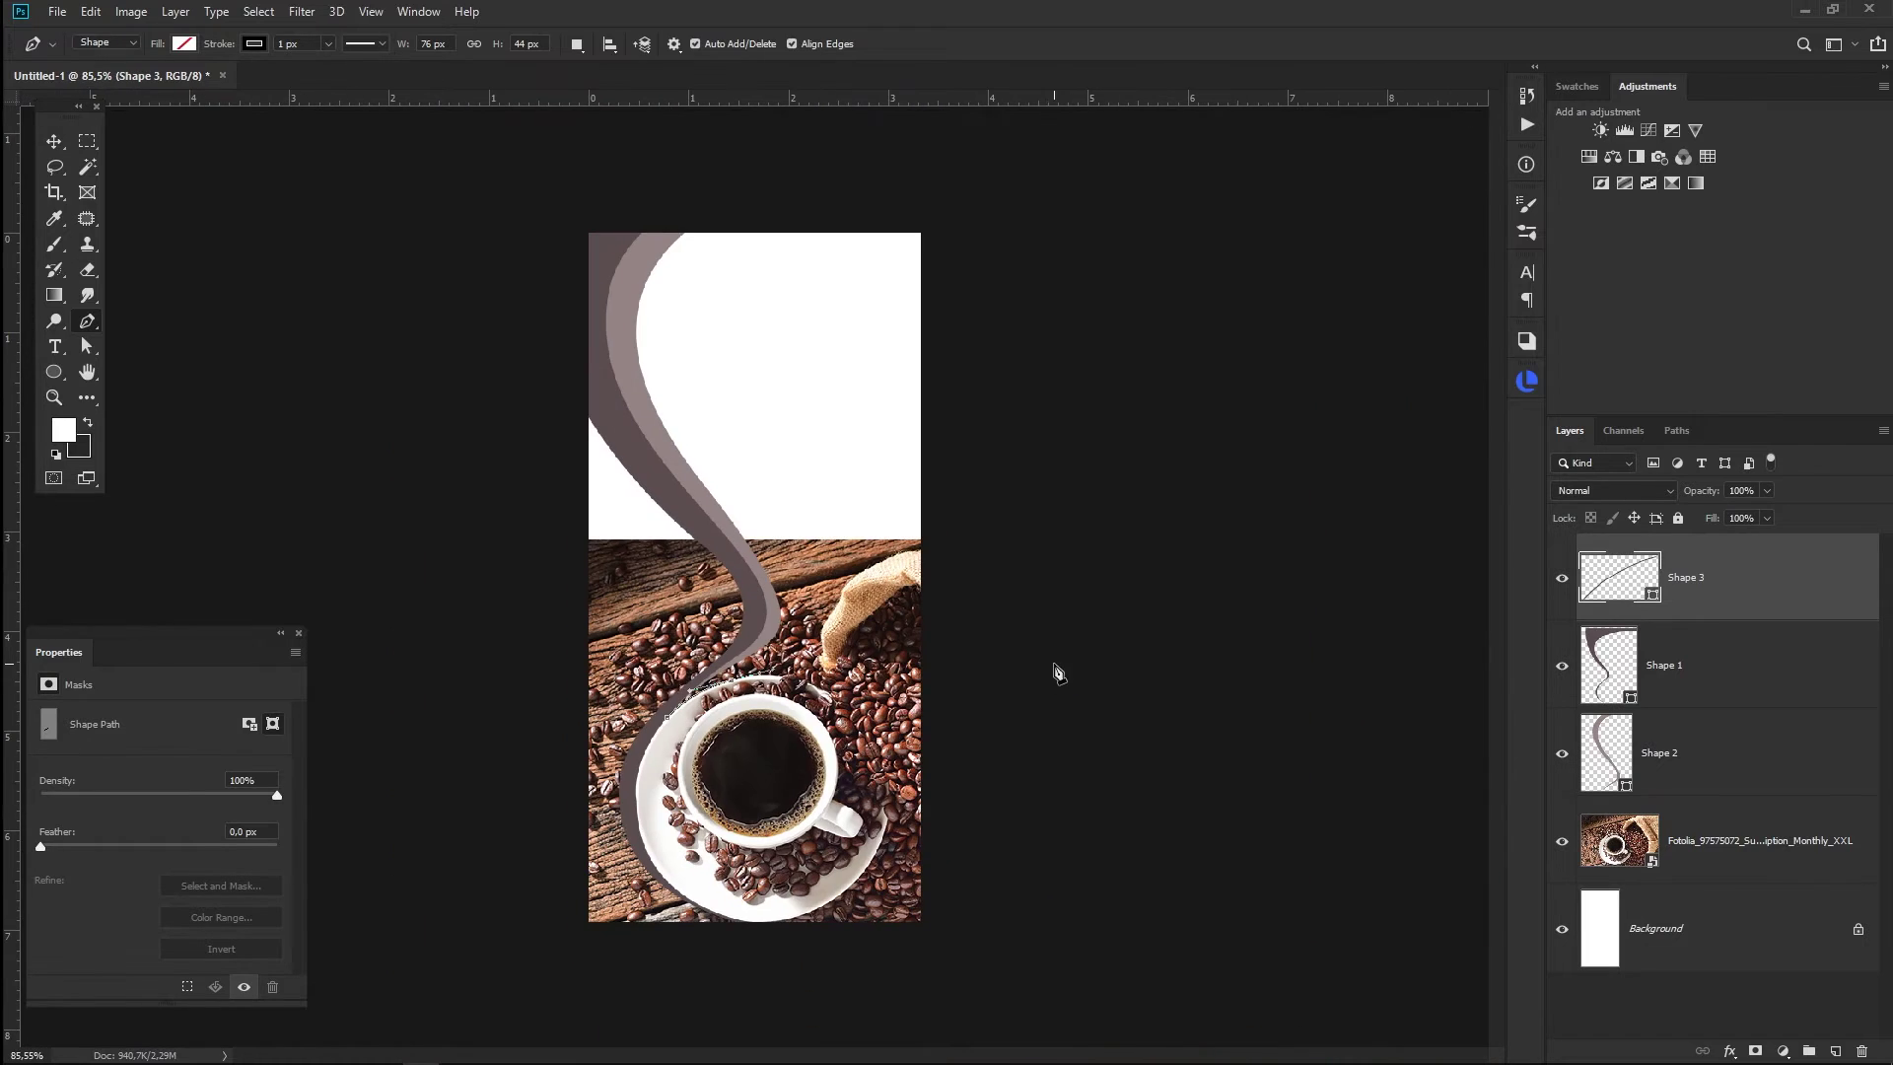
left_click_drag(922, 464, 790, 320)
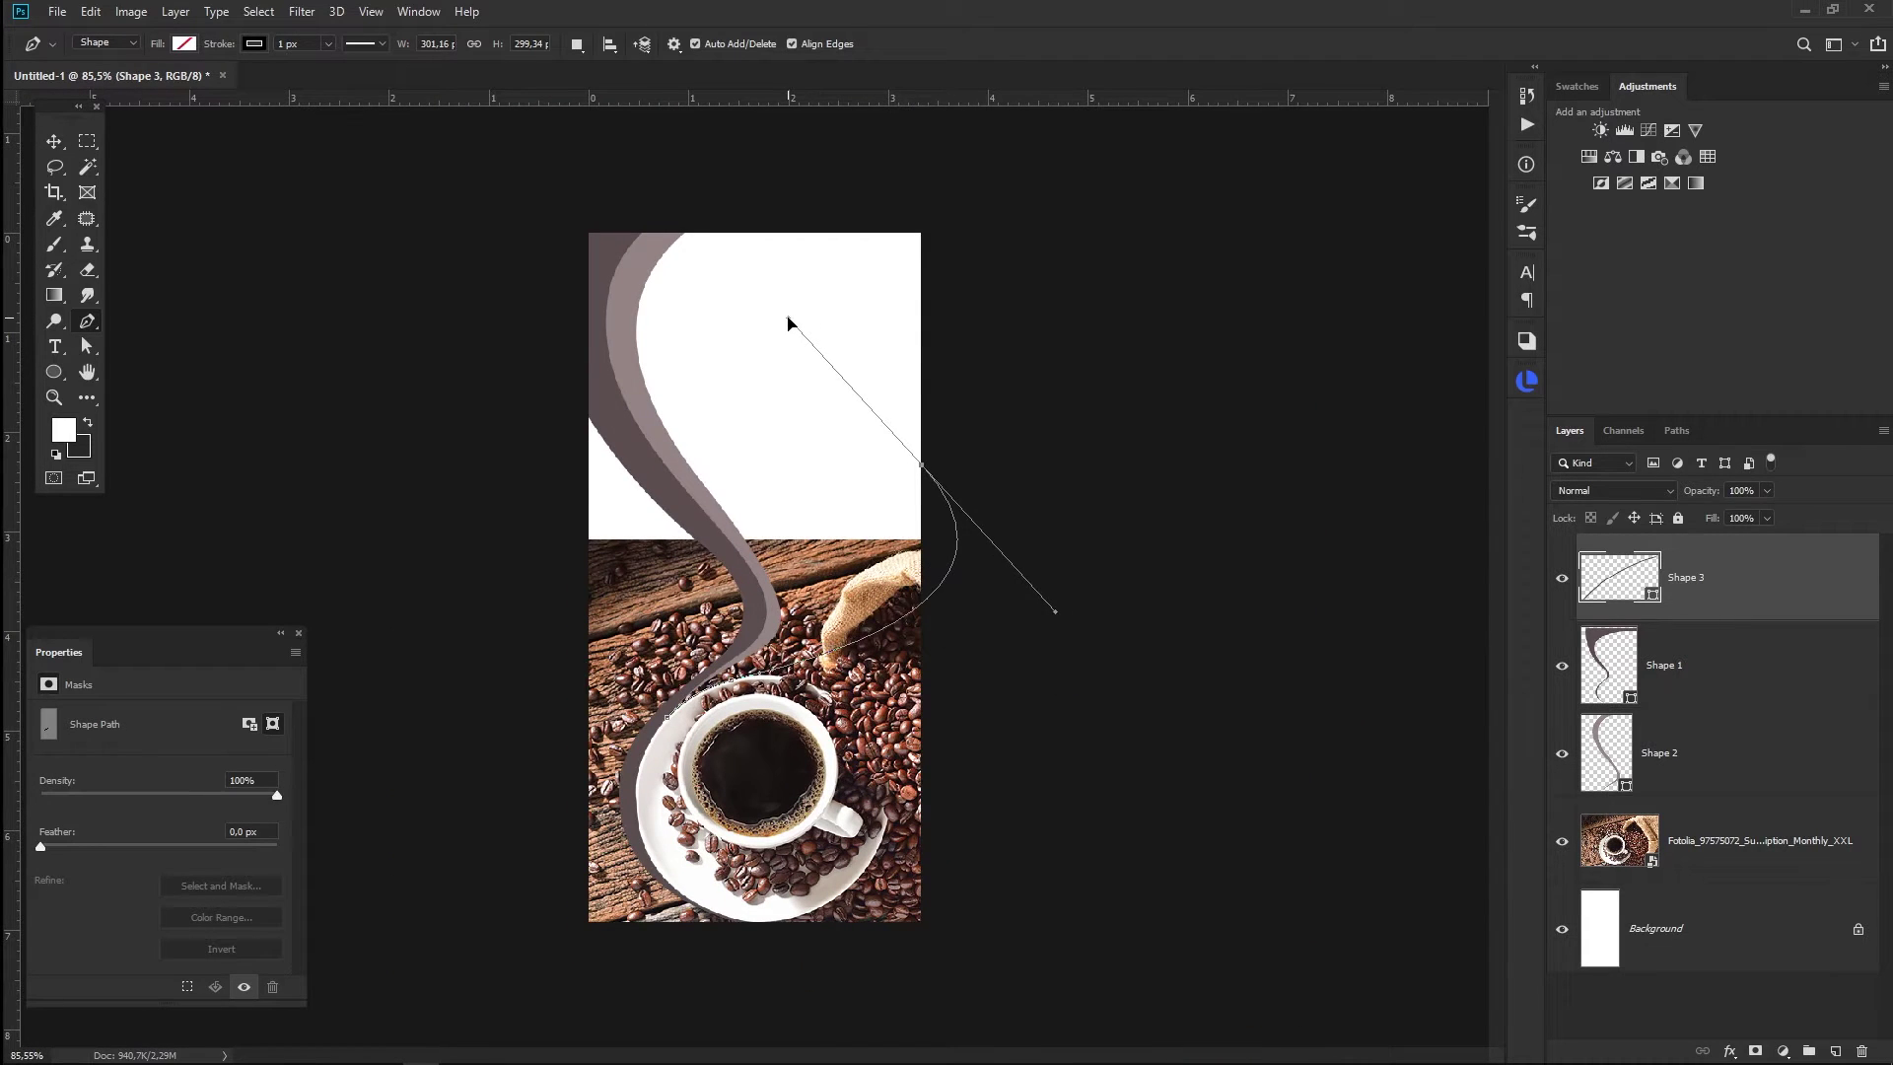
left_click(1011, 186)
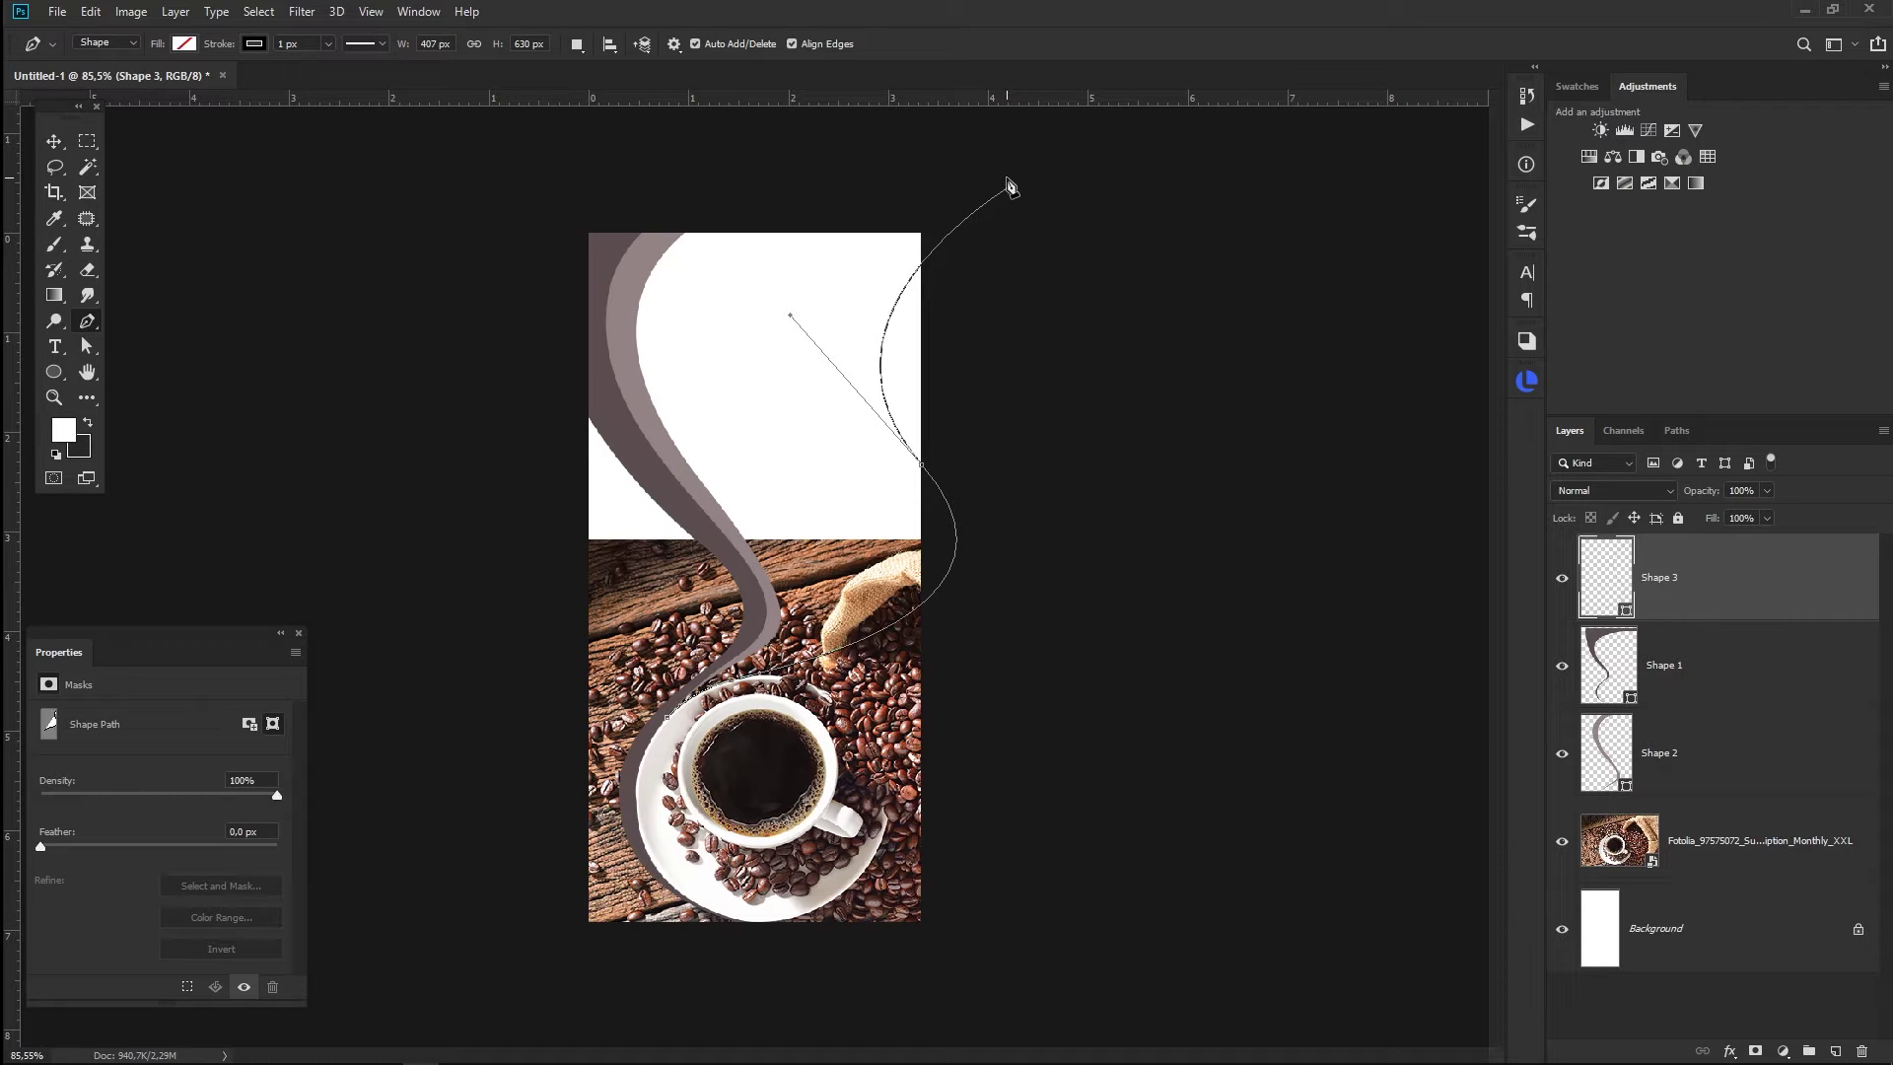
key("ctrl+z")
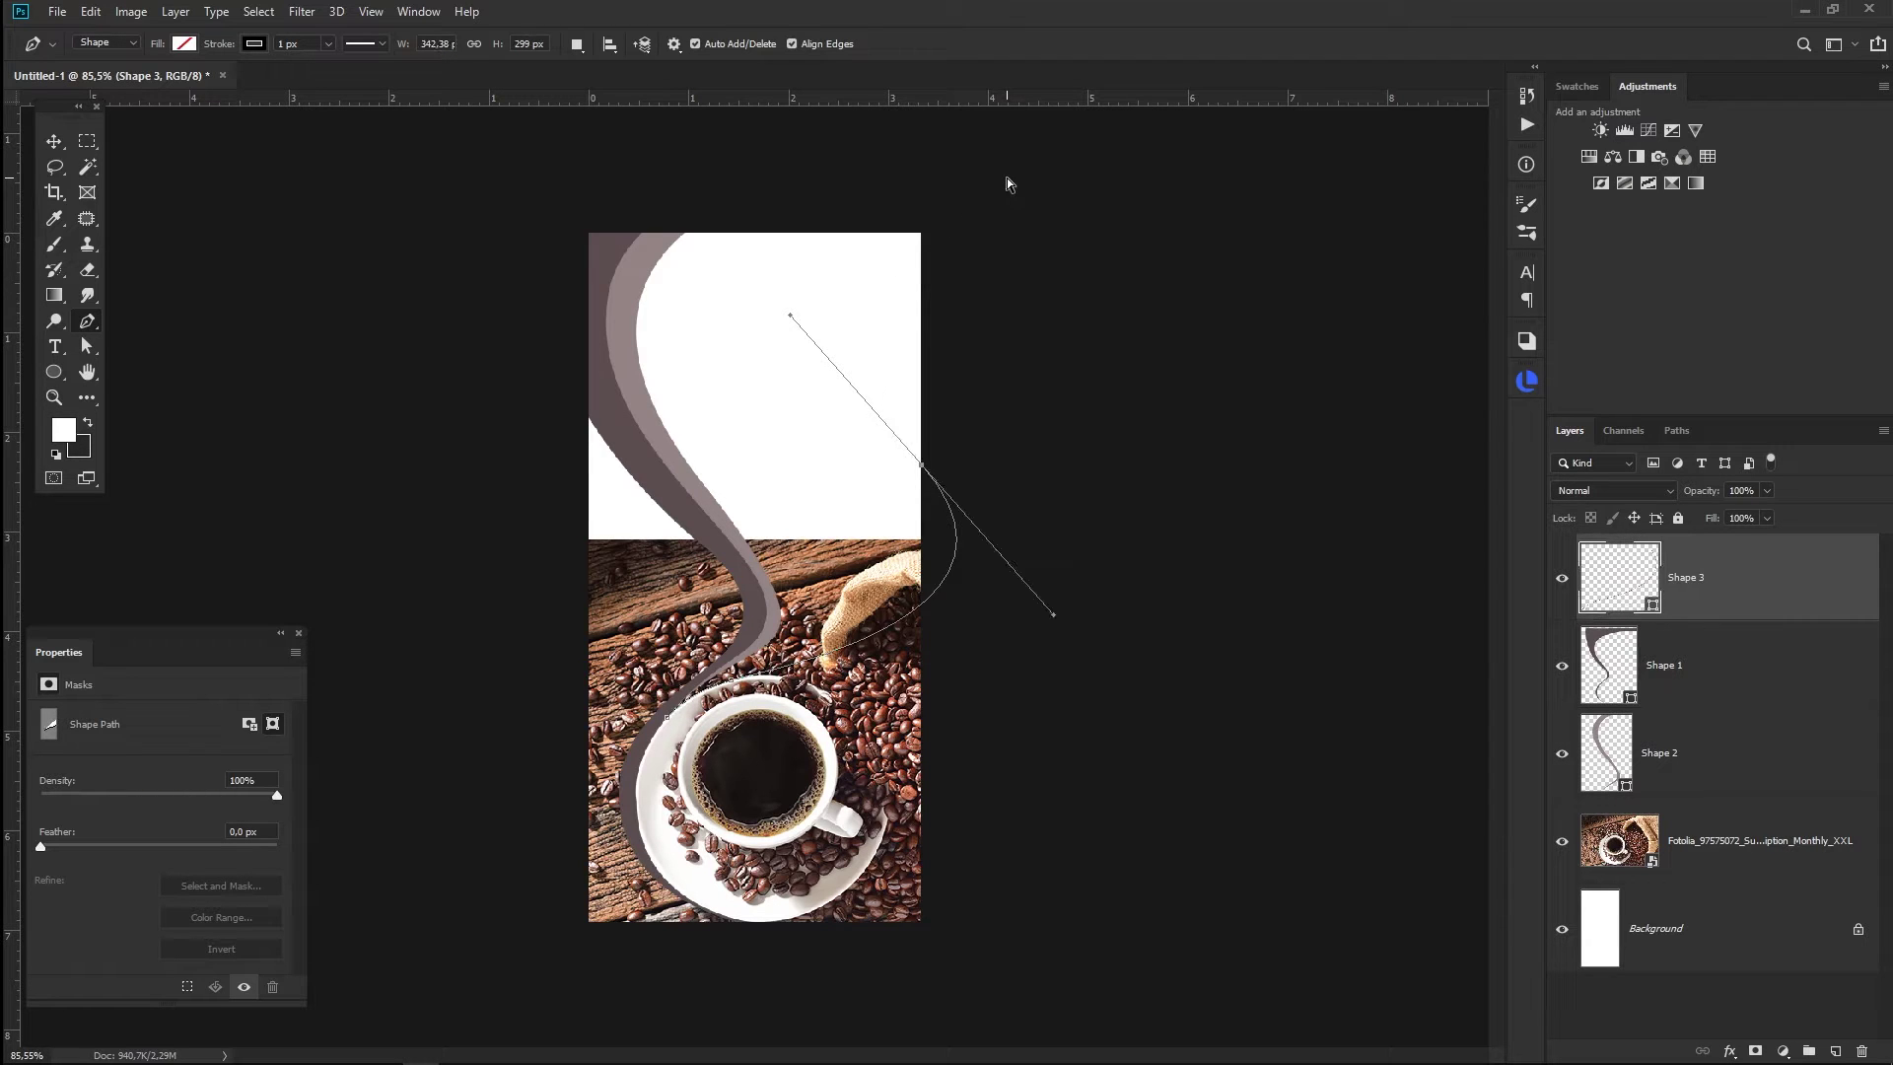
key("Escape")
scroll(789, 649, "up", 2)
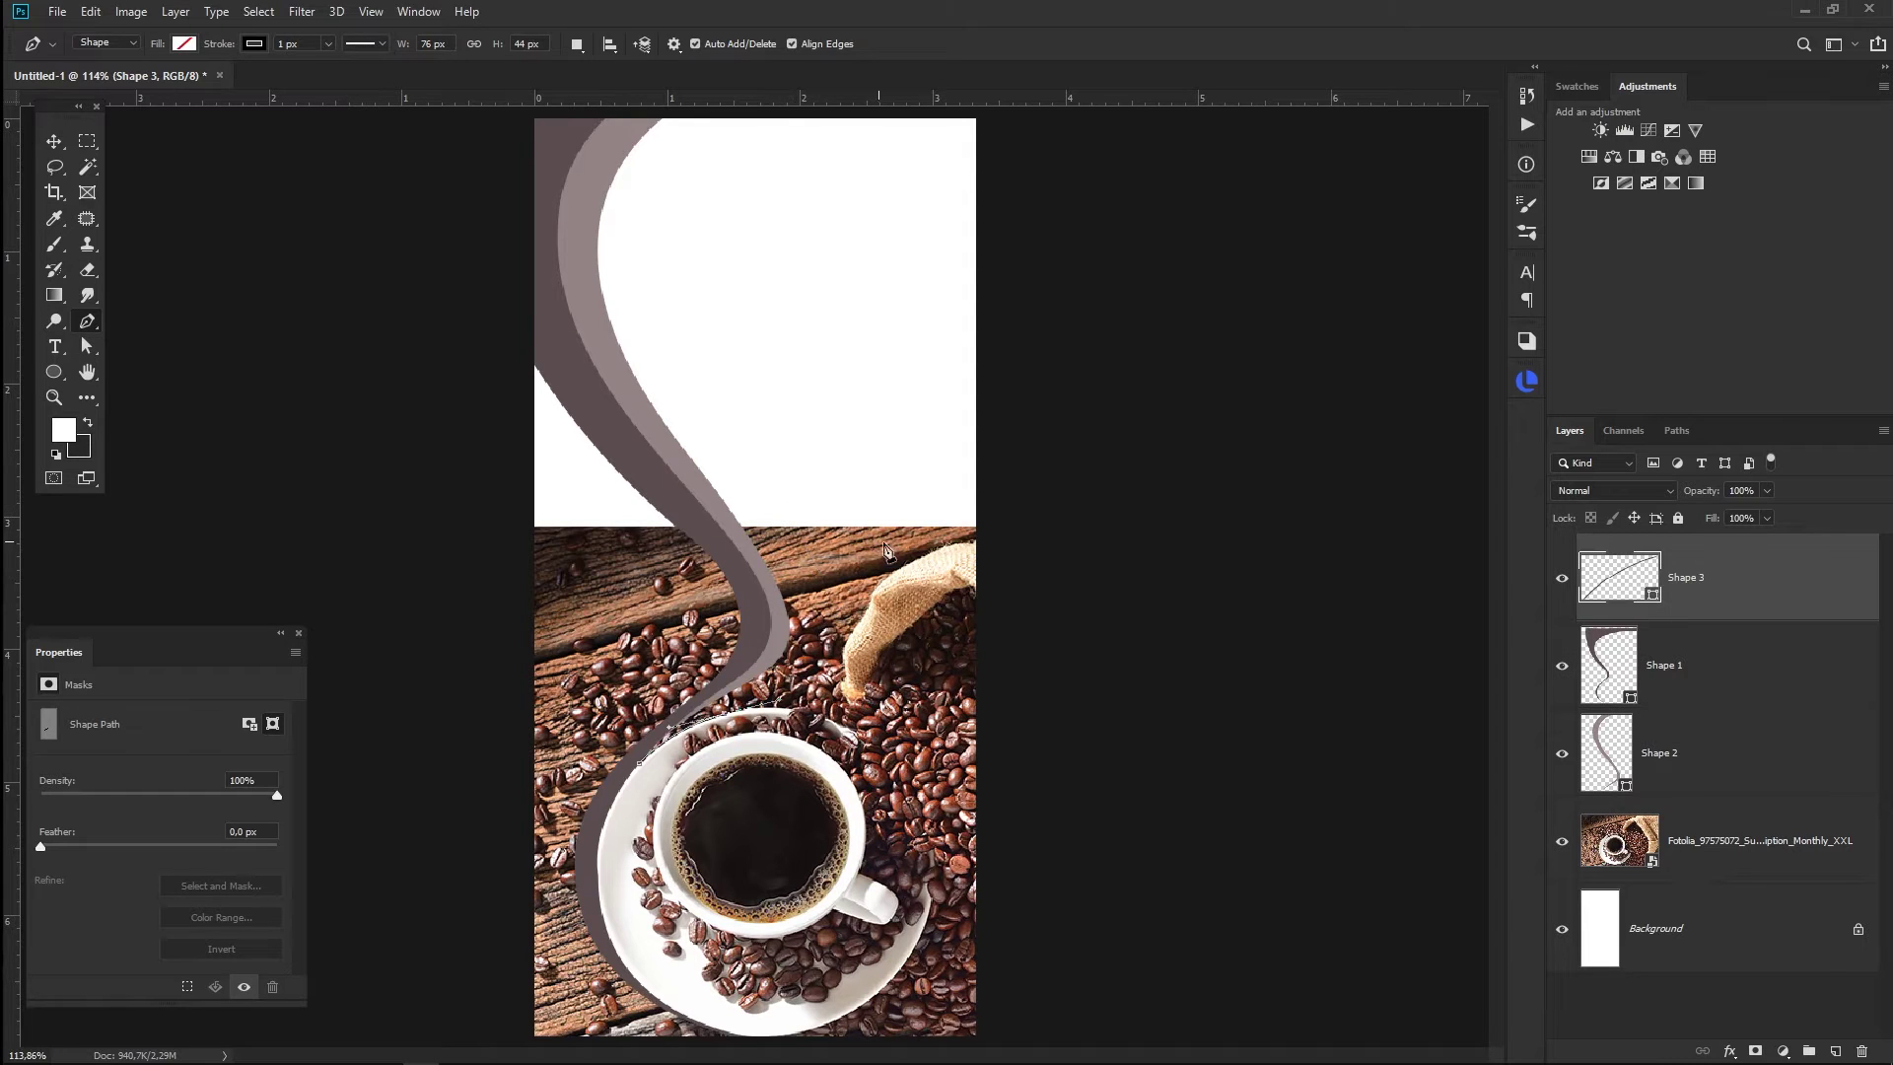
left_click_drag(1062, 723, 1131, 779)
key("ctrl+z")
mouse_move(1052, 485)
left_mouse_down()
mouse_move(969, 309)
mouse_move(1000, 219)
left_mouse_up()
scroll(965, 313, "down", 3)
scroll(915, 318, "down", 1)
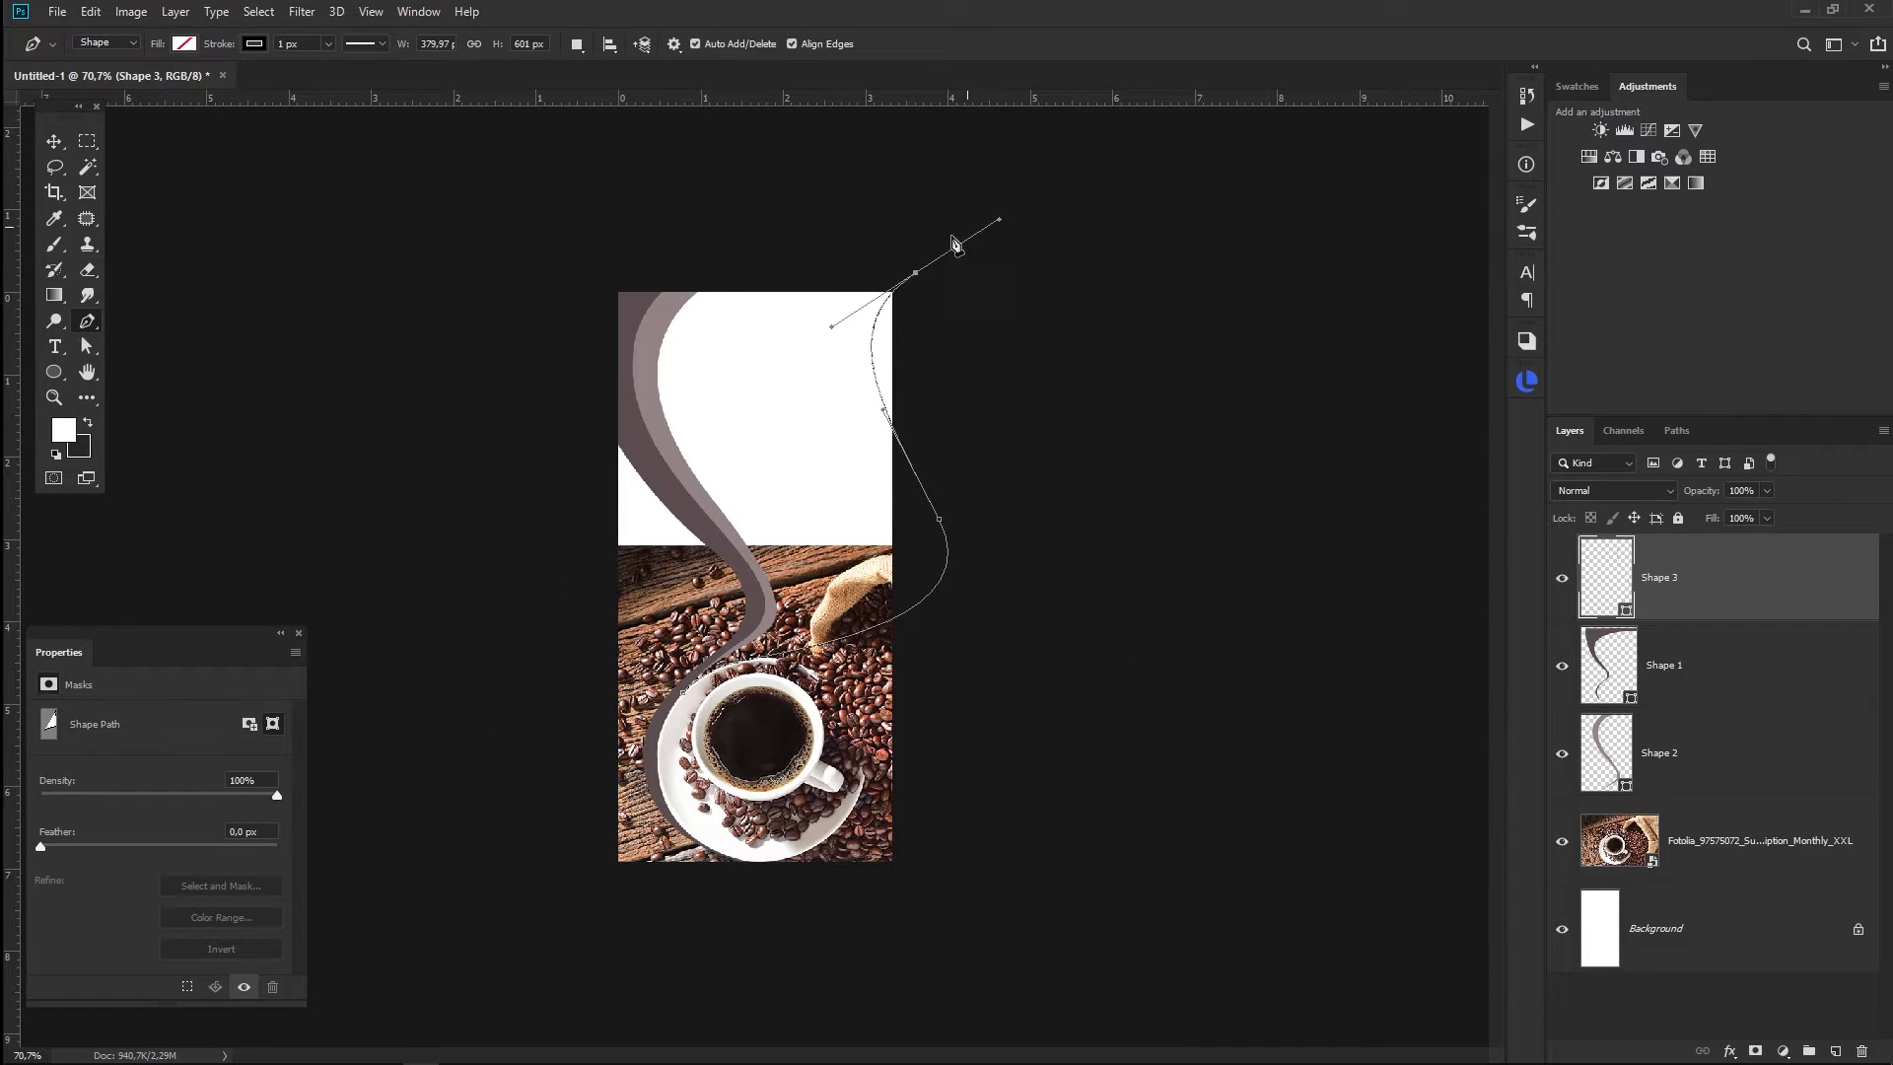
- Run the outline across the top and down the grey curve, closing it at the start
left_click(698, 273)
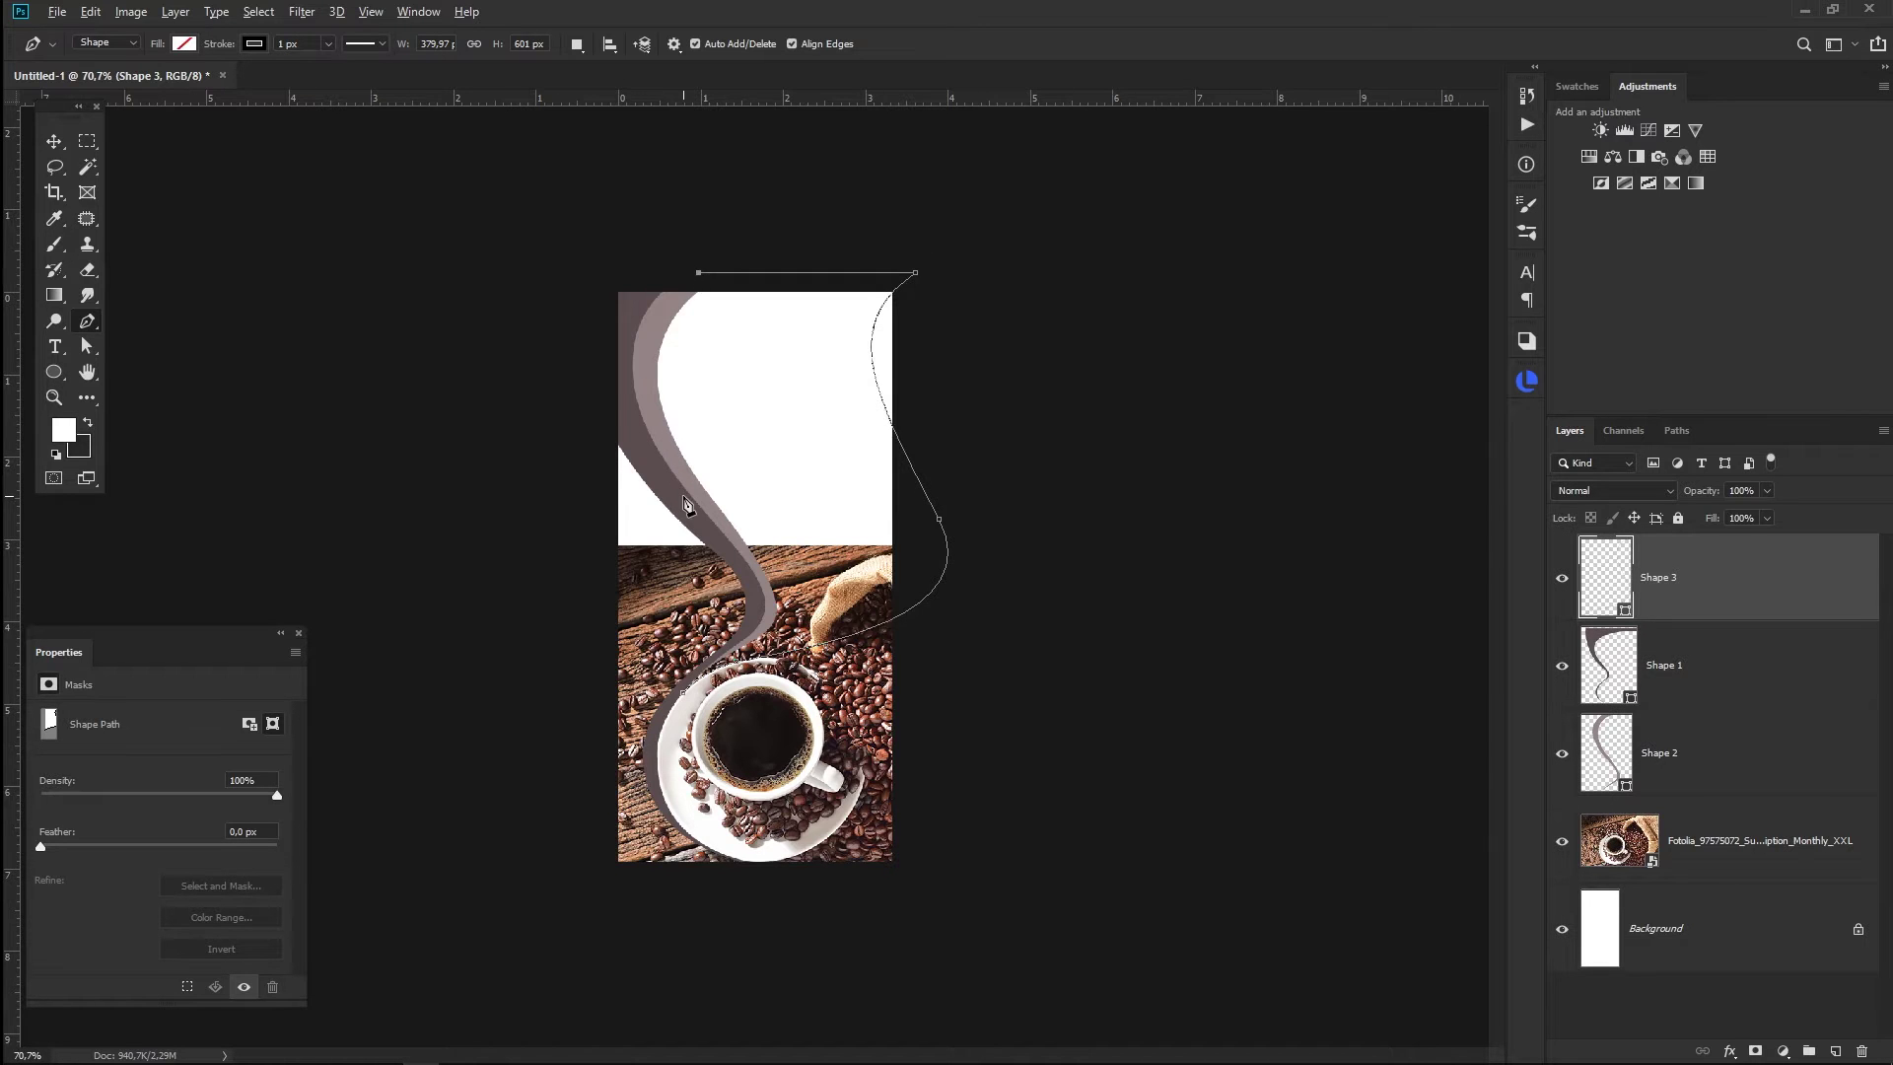
scroll(687, 505, "up", 4)
left_click(623, 367)
left_click(703, 503)
left_click(775, 634)
scroll(706, 708, "up", 5)
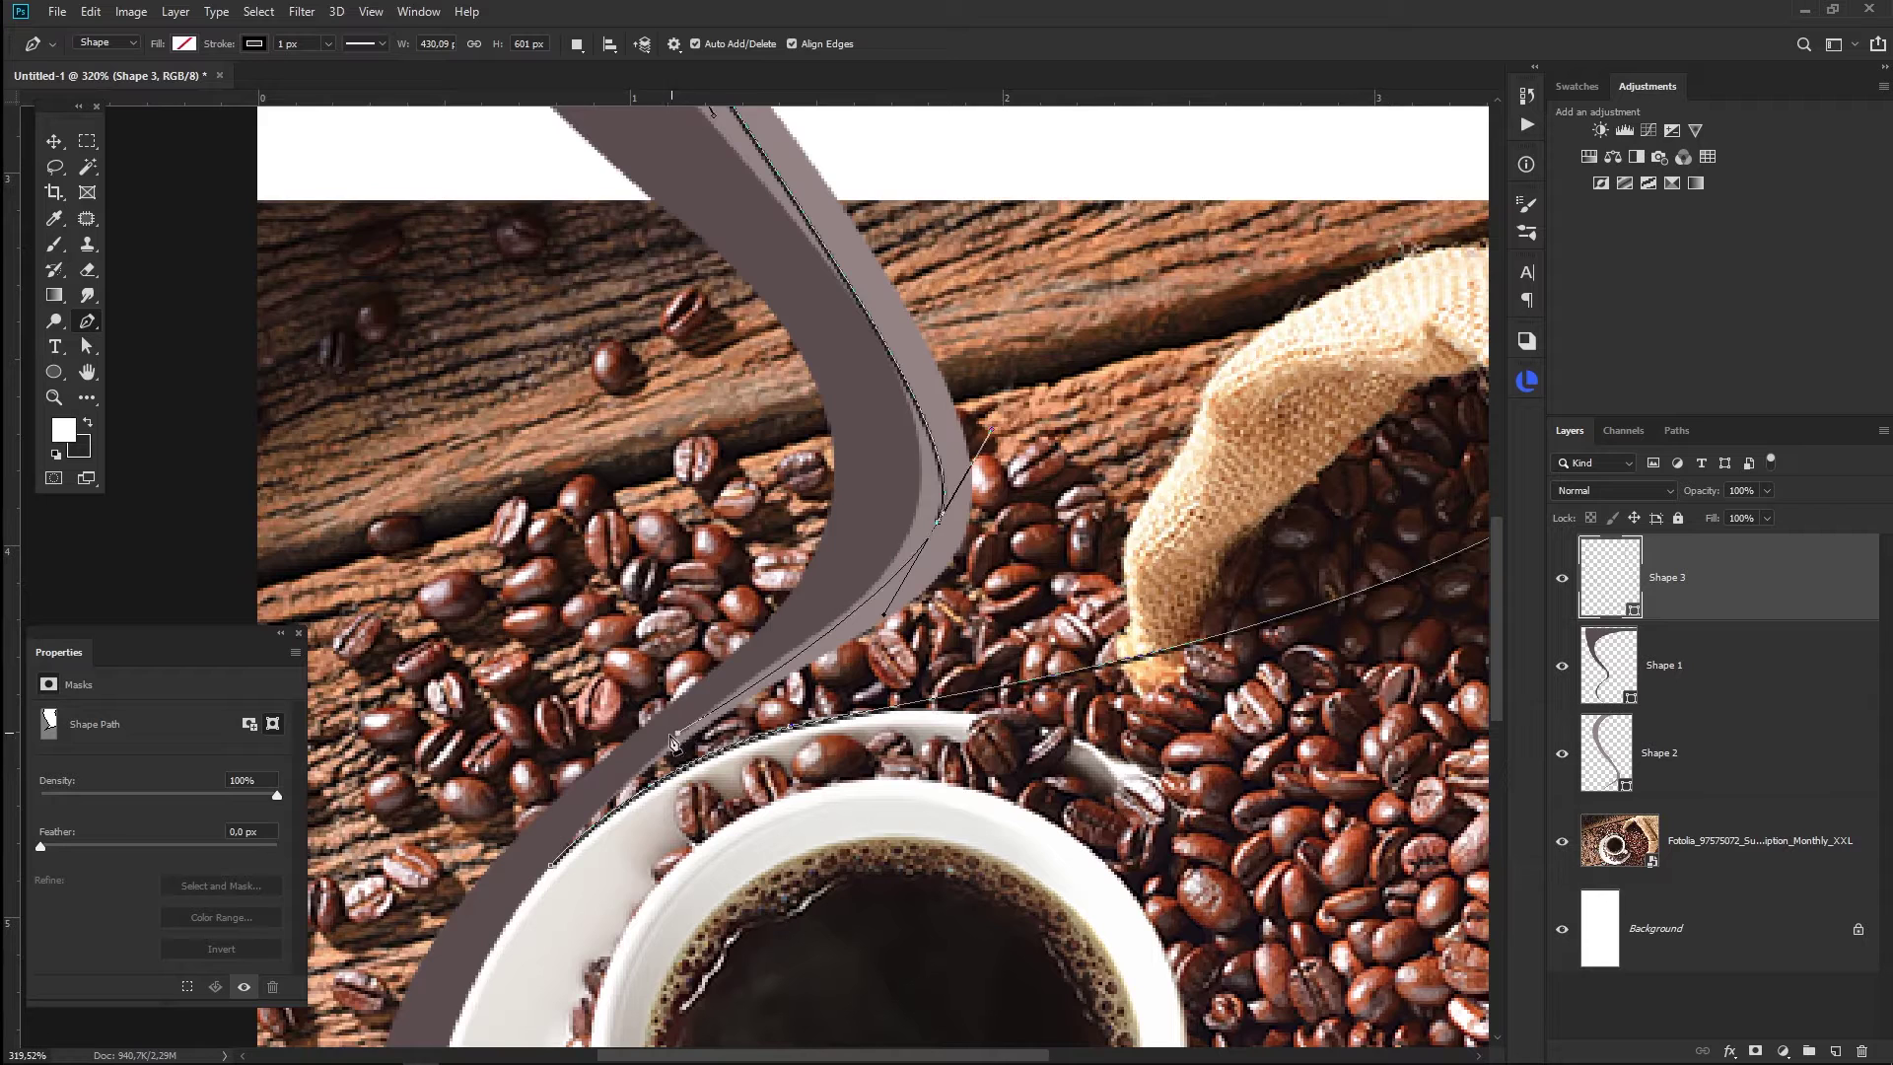
left_click(553, 873)
scroll(542, 932, "down", 4)
left_click(255, 45)
left_click(183, 44)
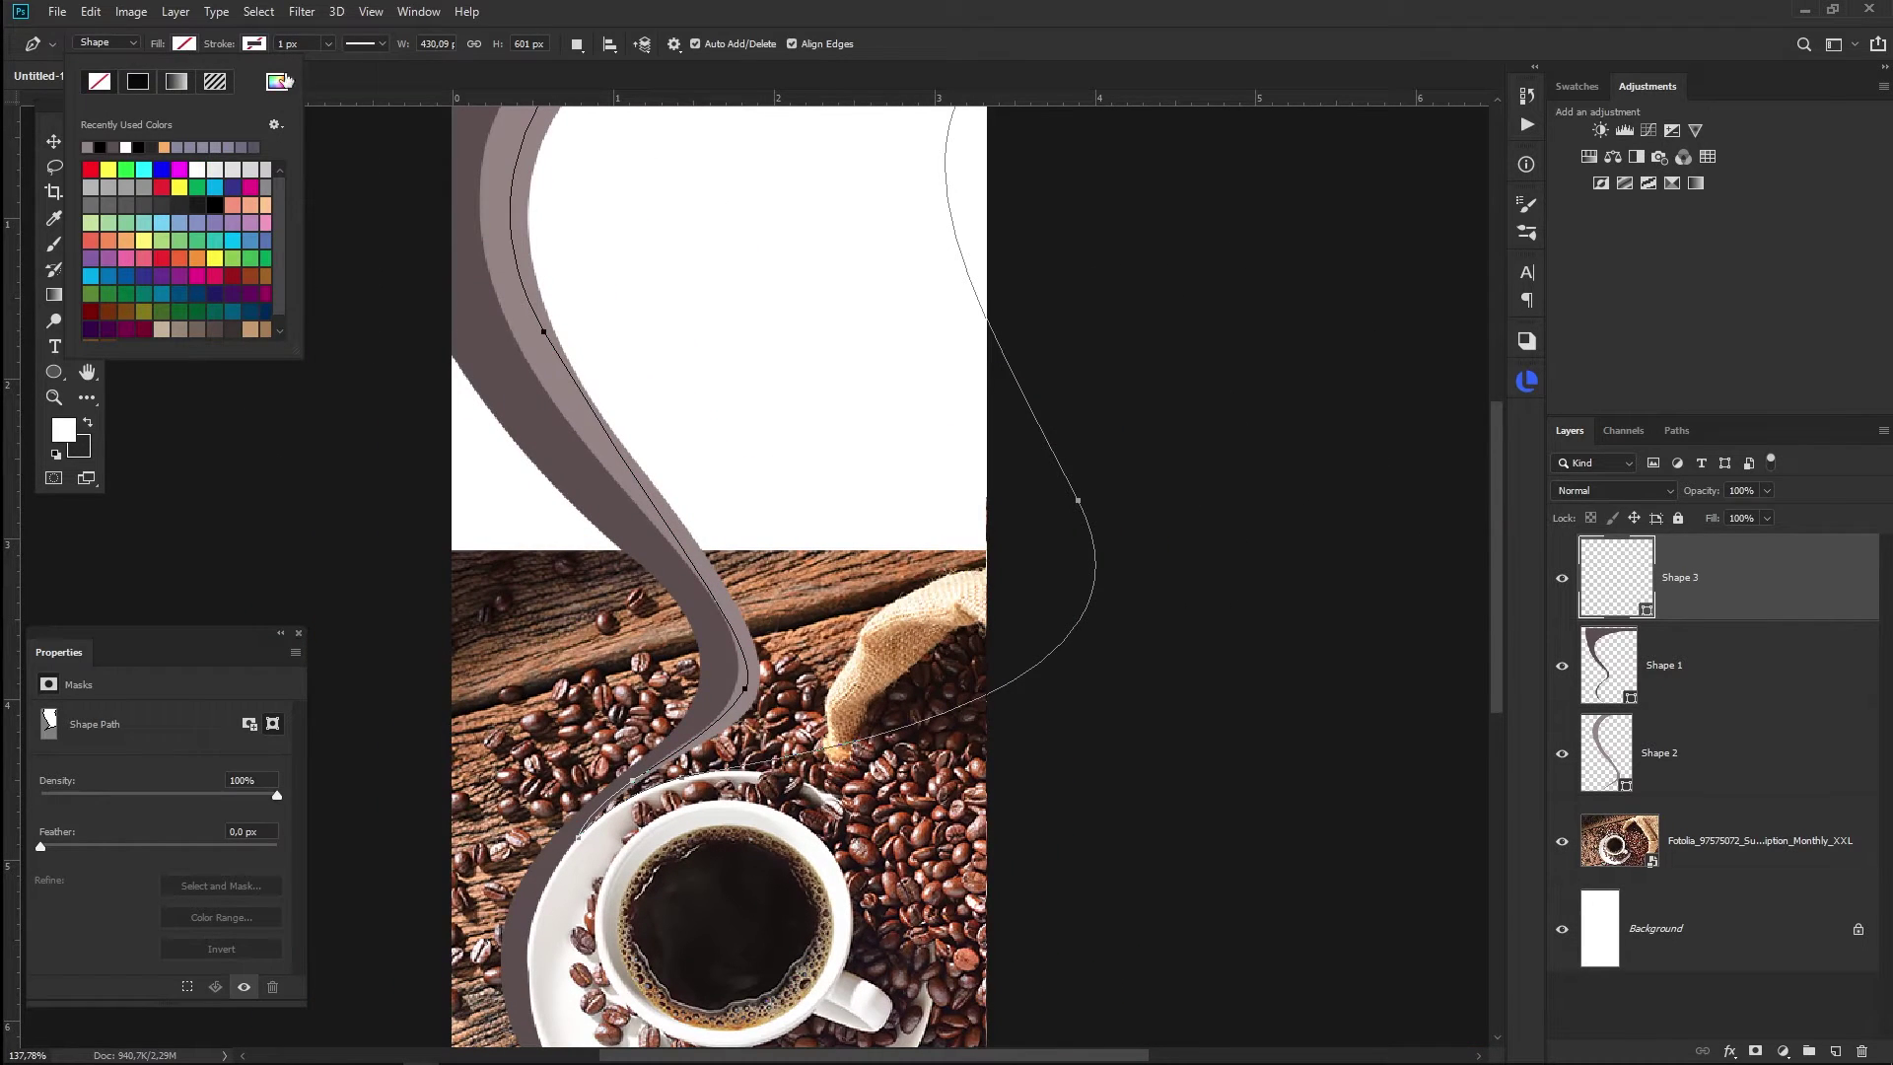
- Fill Shape 3 with the Pewter light grey D1D0D0 from the Canva palette
left_click(277, 82)
left_click(712, 1051)
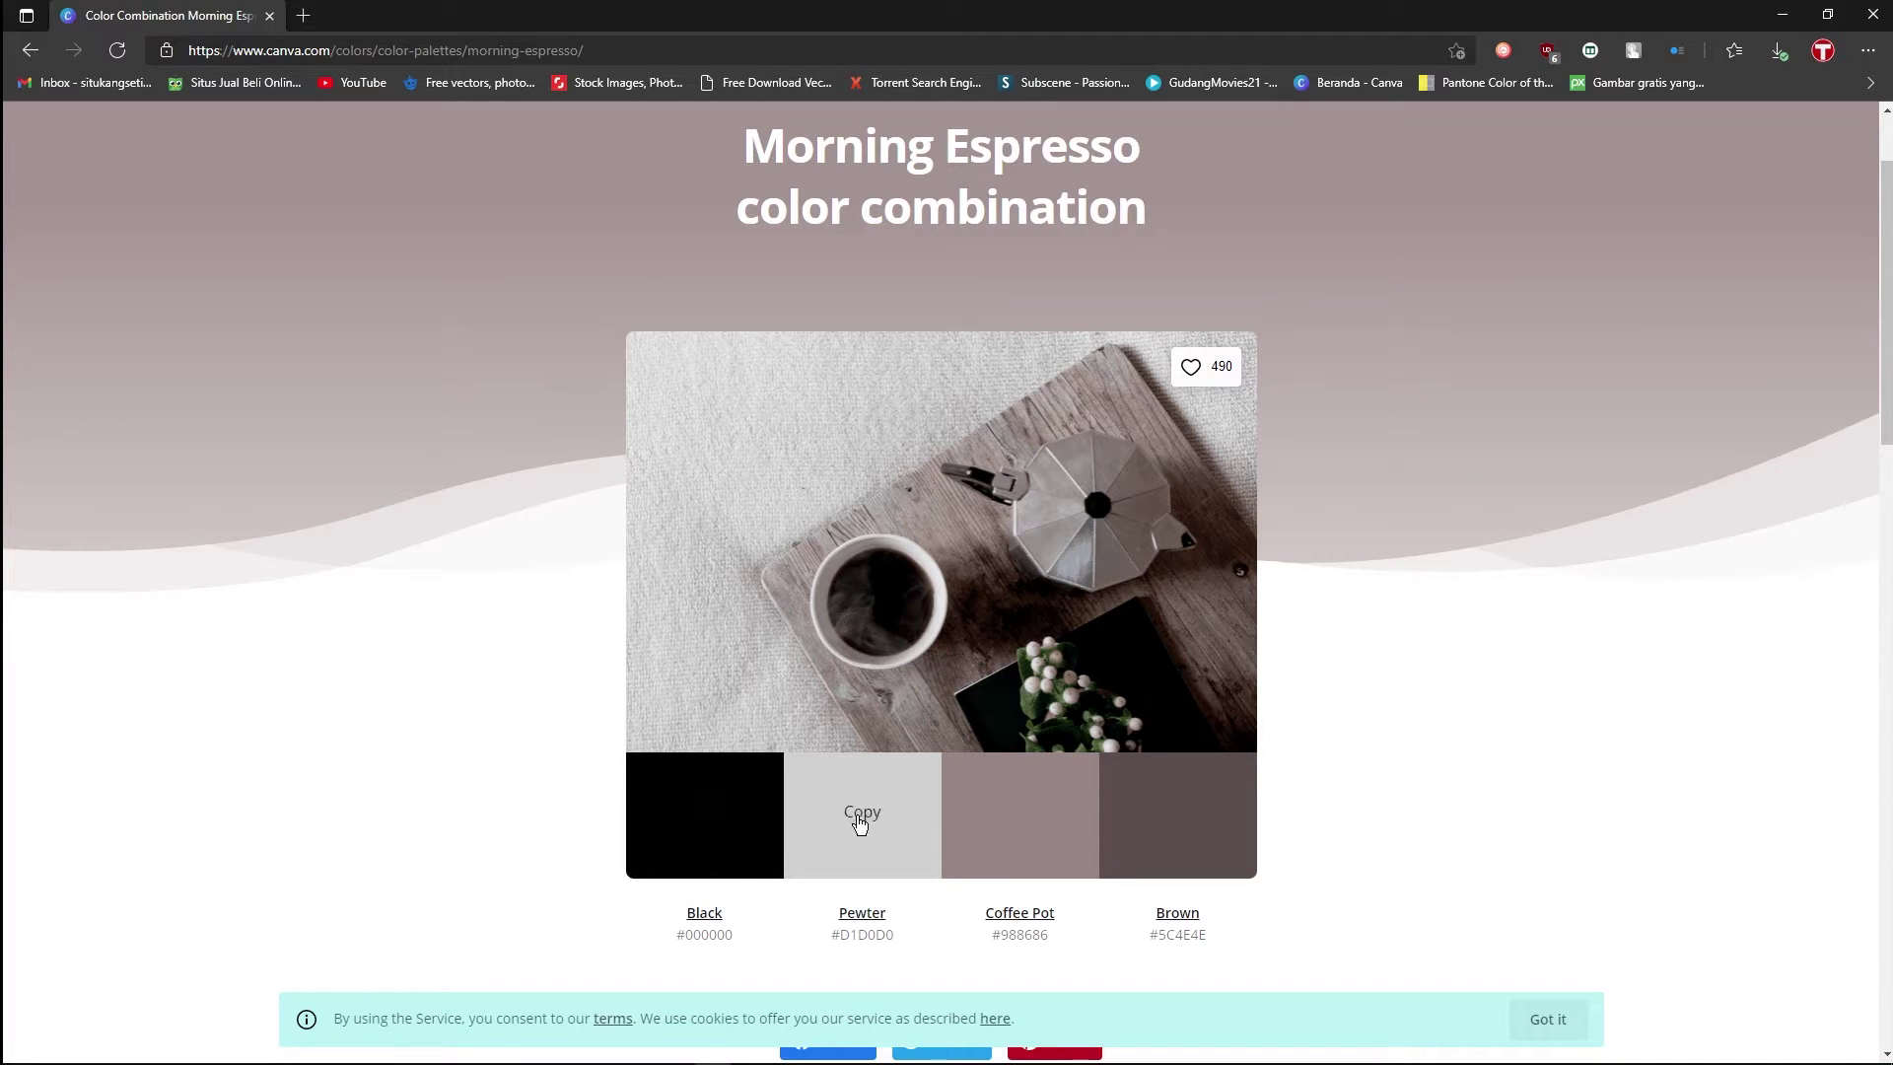
left_click(454, 1051)
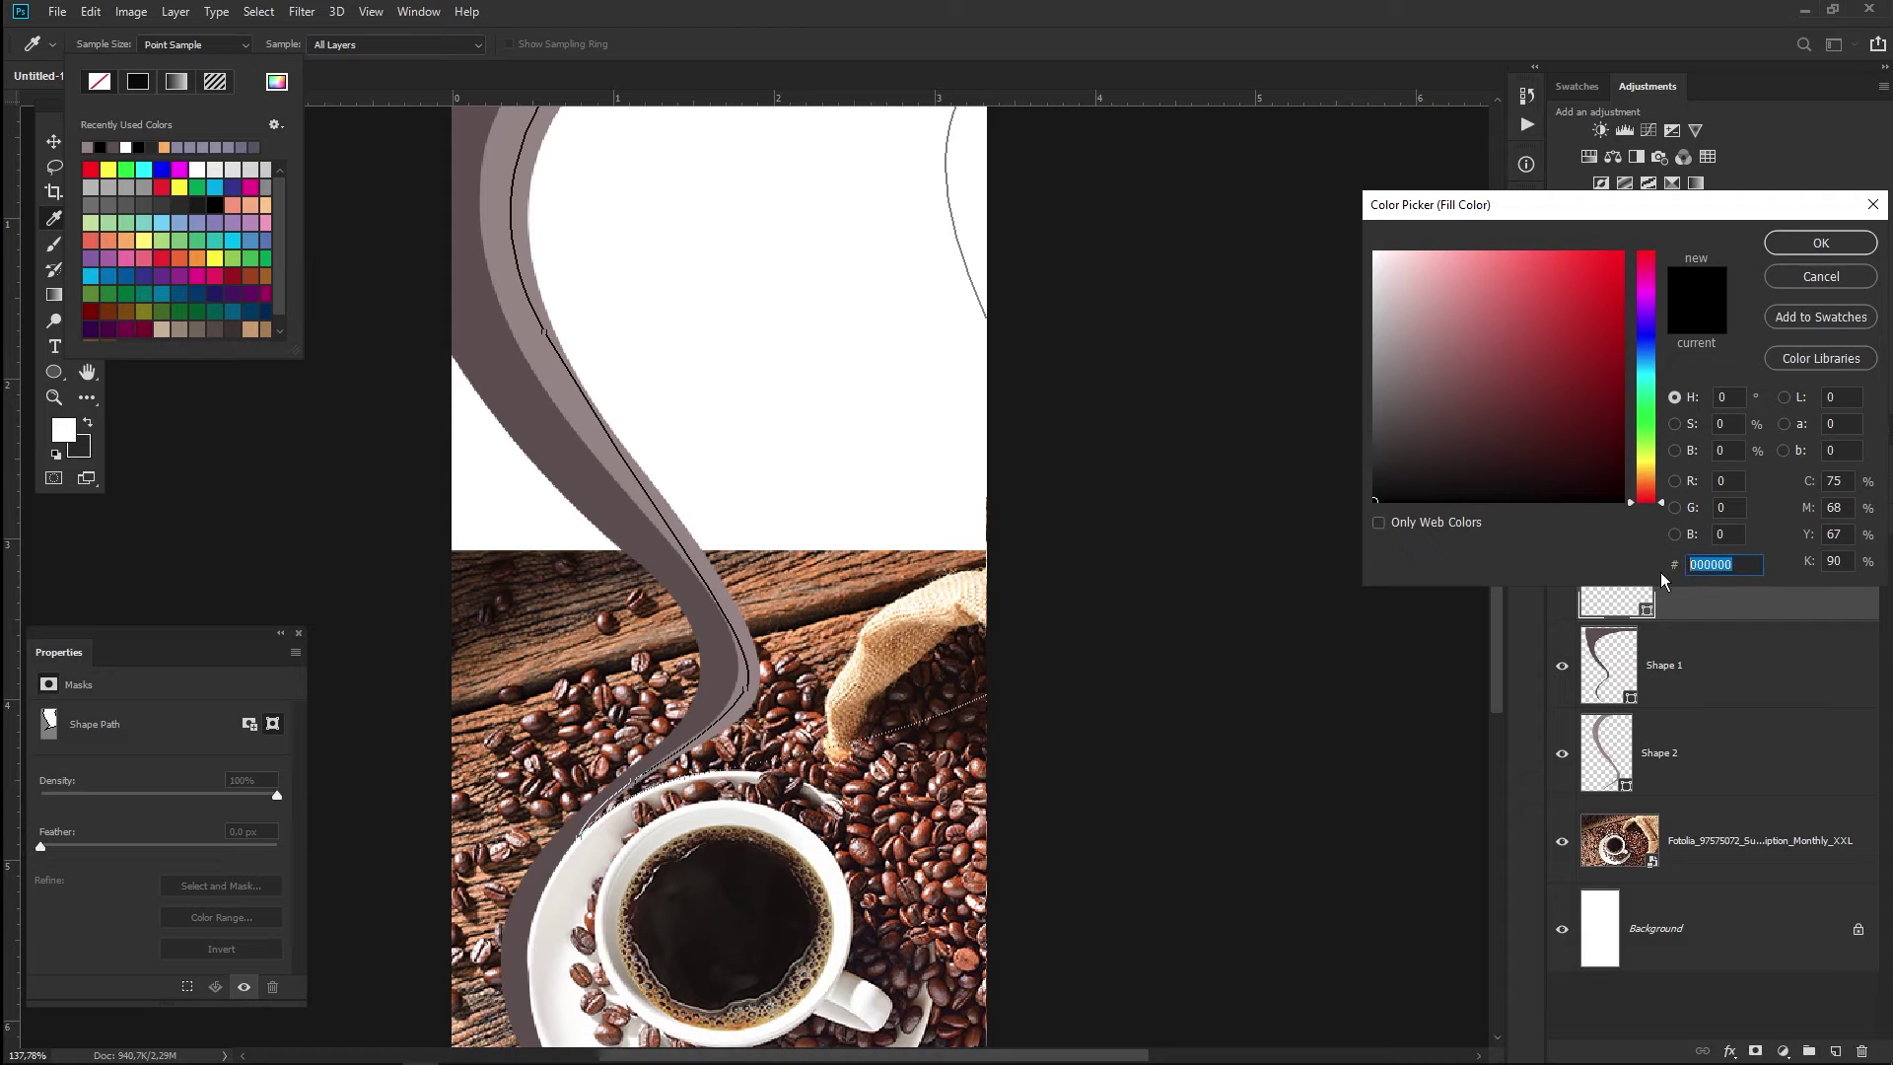
type("#D1D0D0")
left_click(1854, 245)
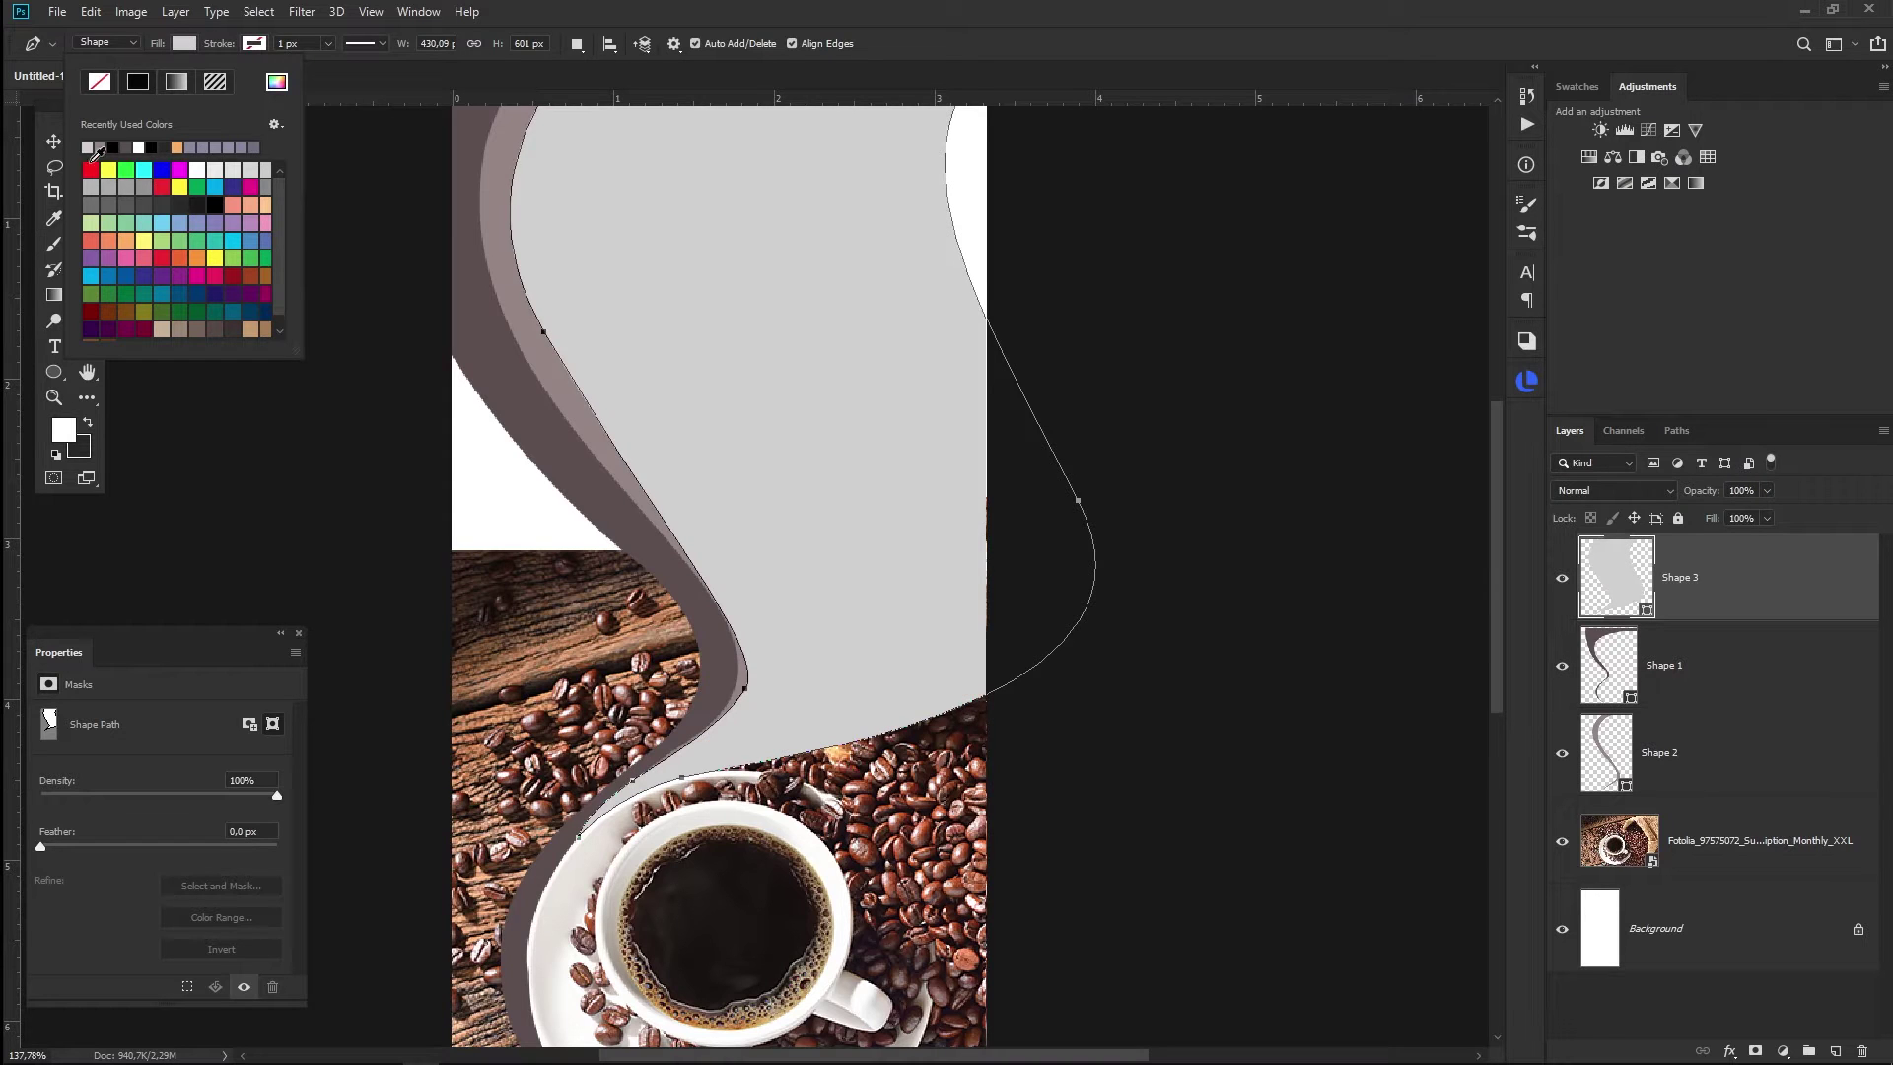
- Move Shape 3 below Shape 2 in the Layers panel and fit the flyer in view
left_click(55, 148)
left_click_drag(1676, 577, 1669, 788)
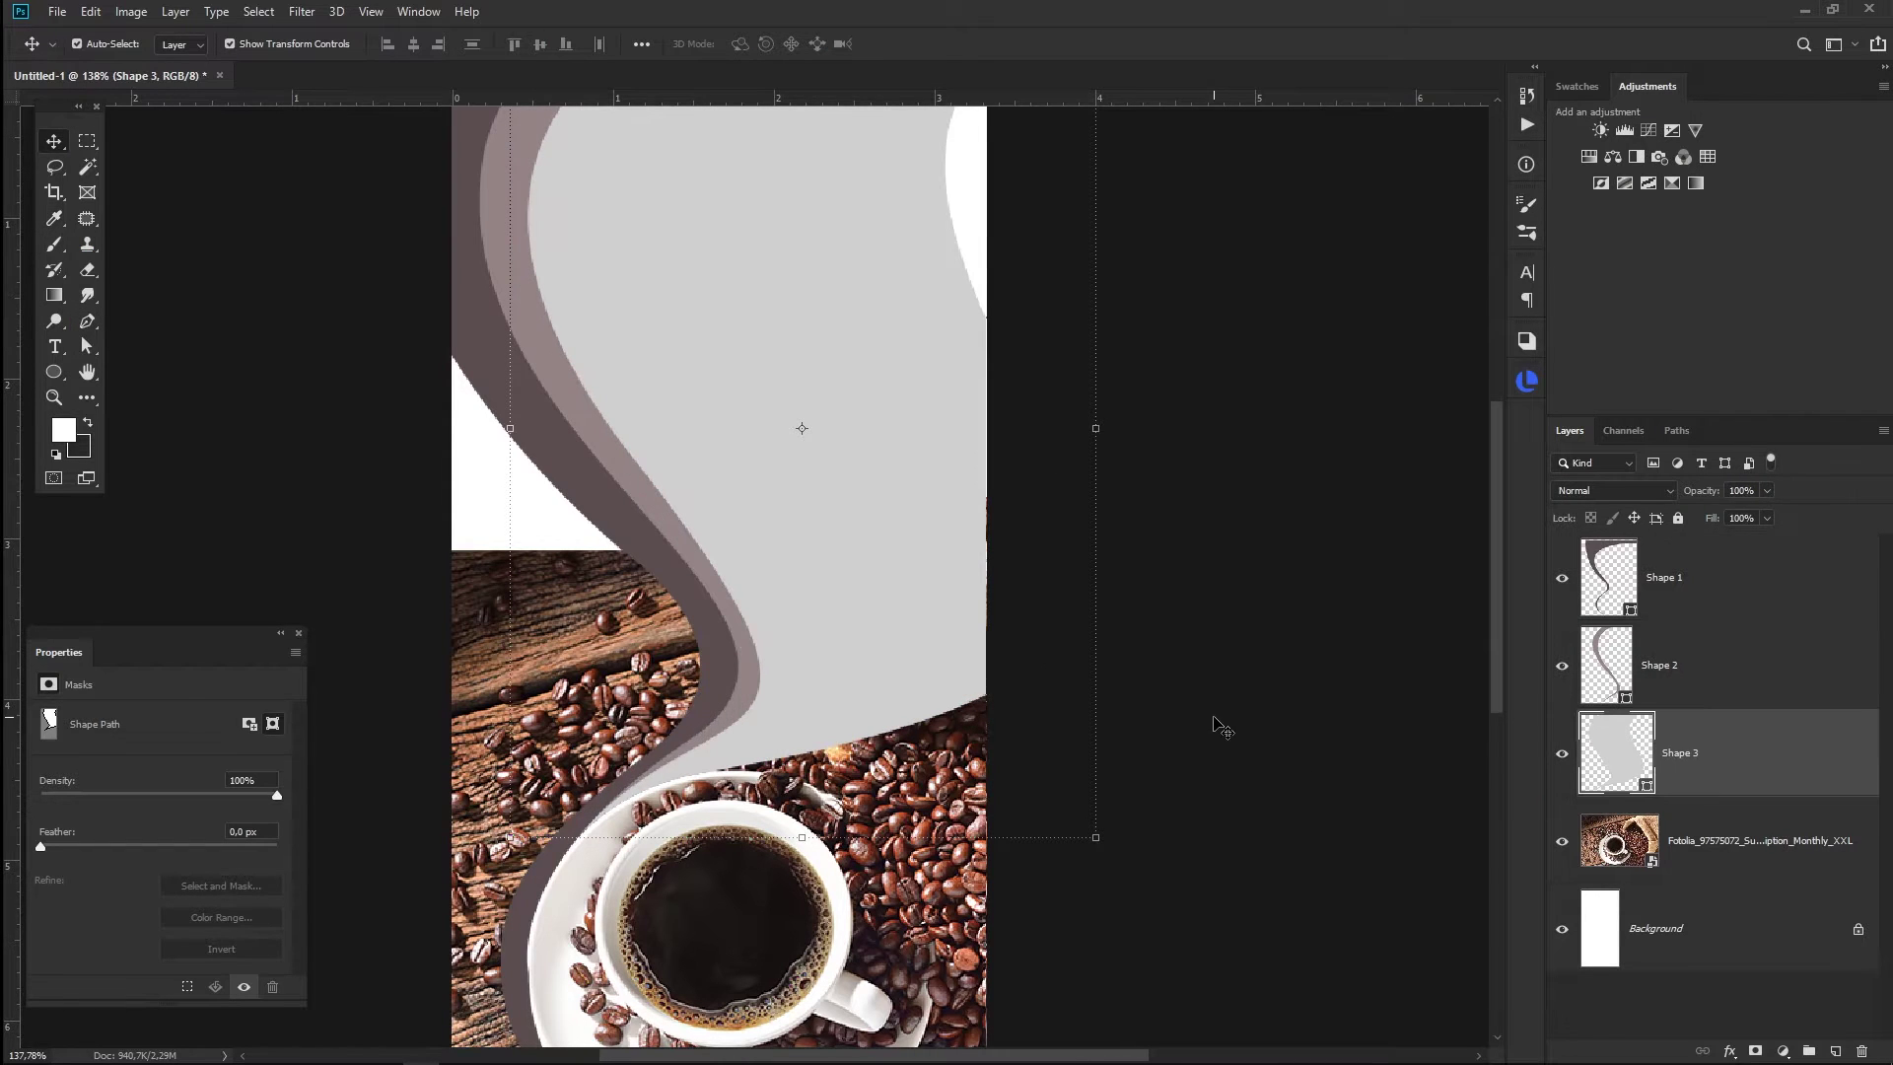
key("ctrl+0")
scroll(725, 919, "up", 3)
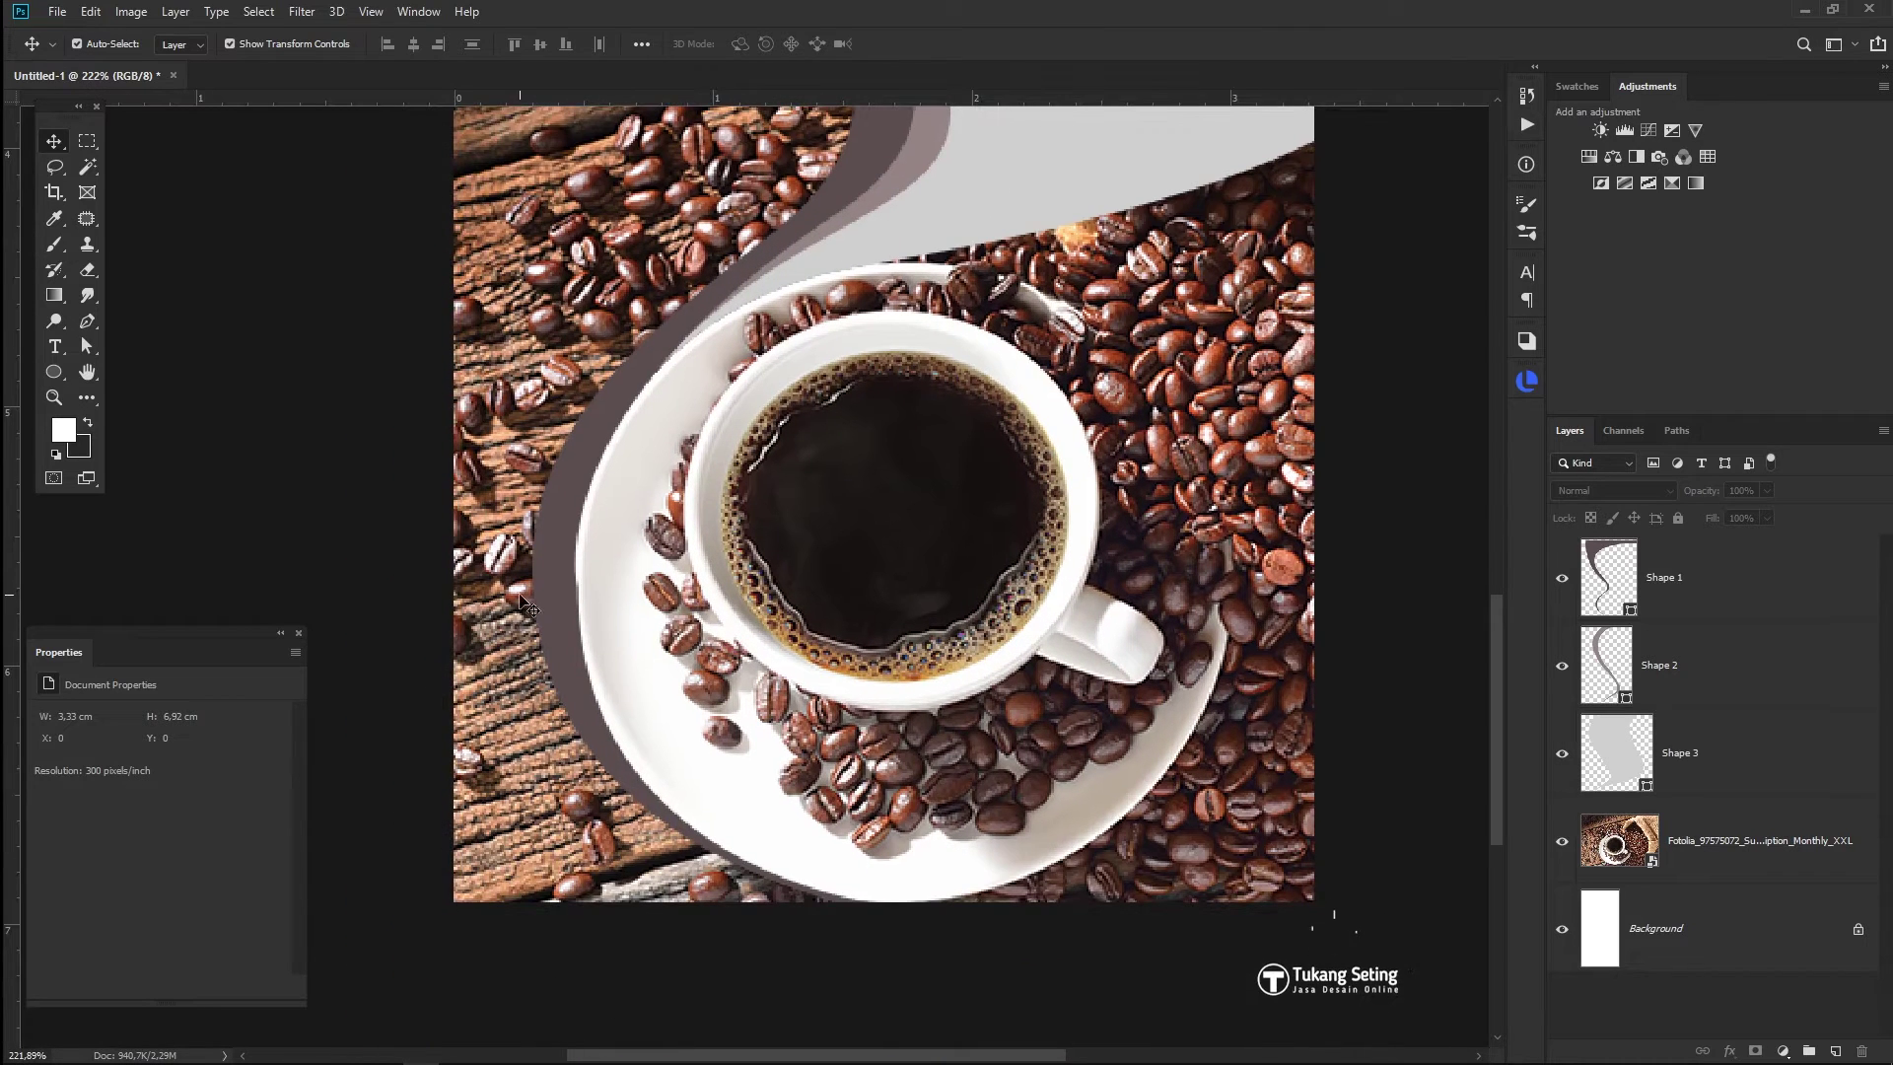
left_click(87, 323)
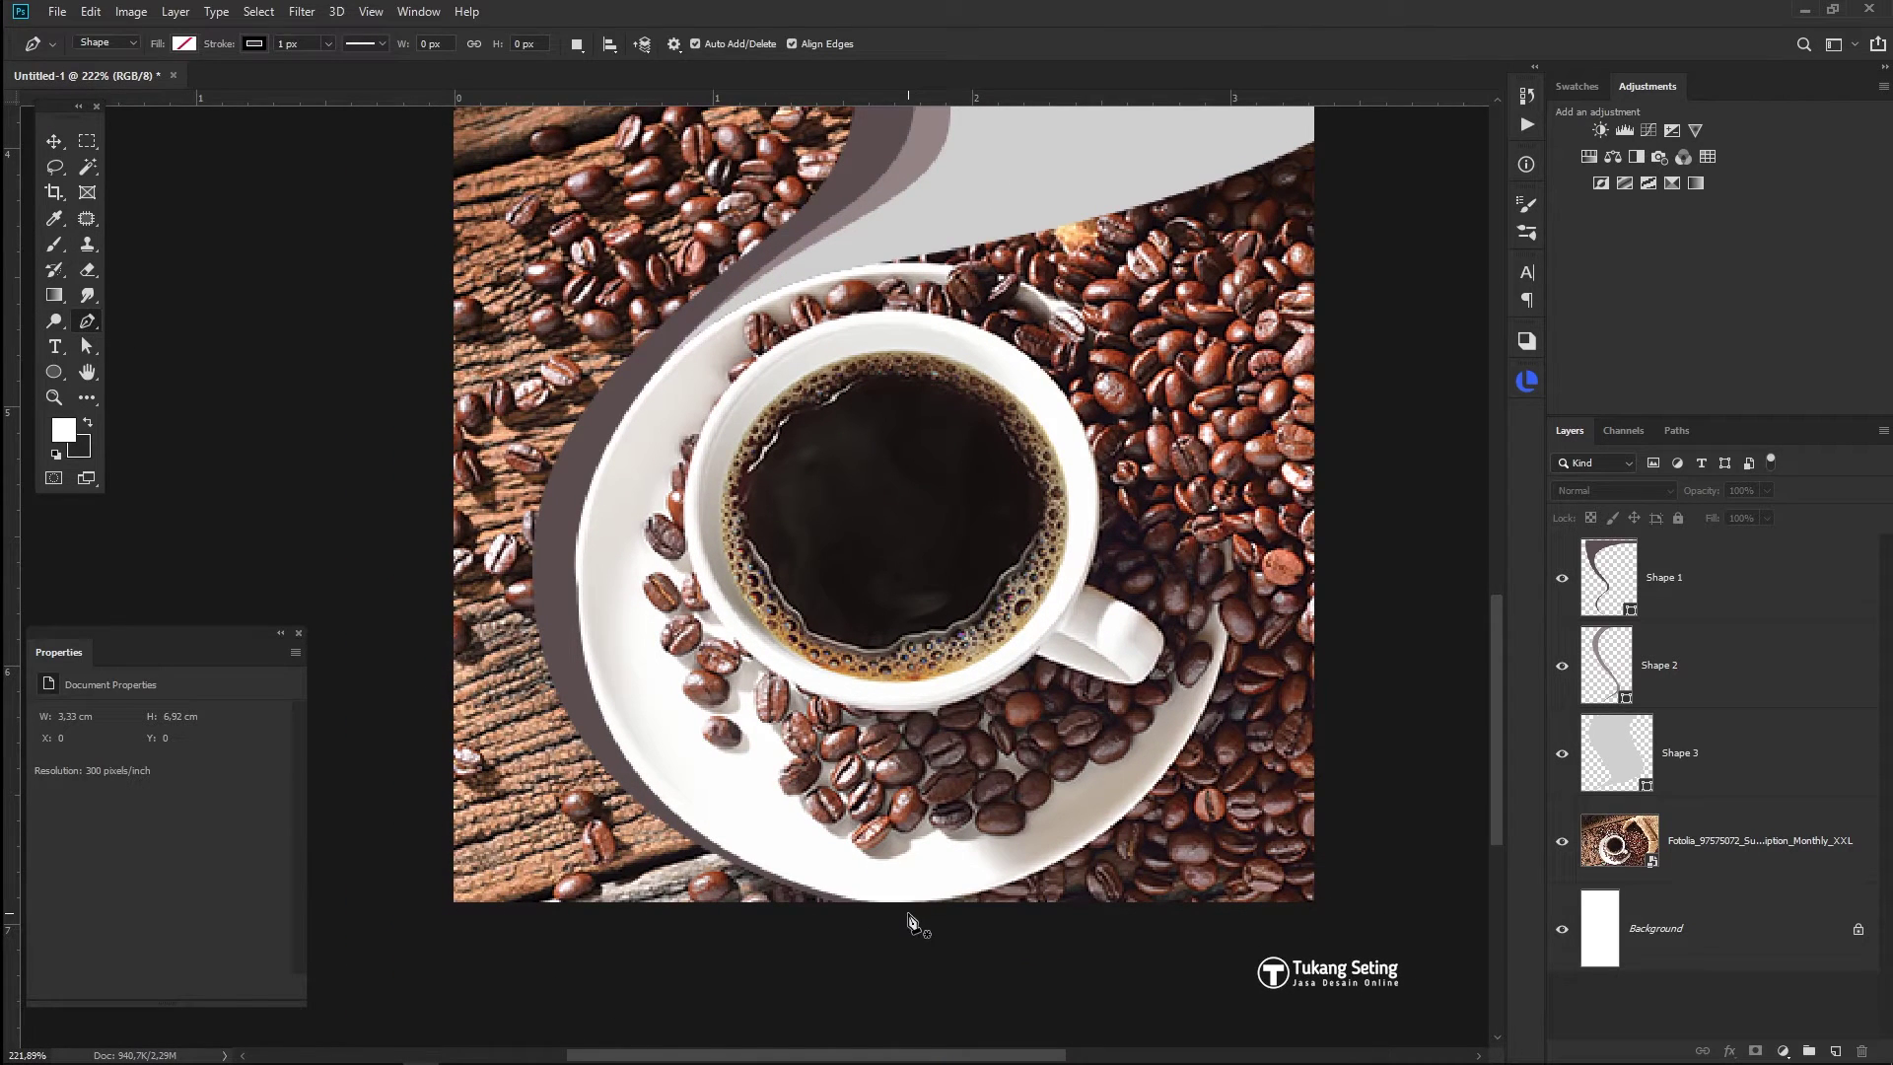
- Draw Shape 4 curving along the saucer's left edge, then to the top and bottom-left corners
left_click(915, 925)
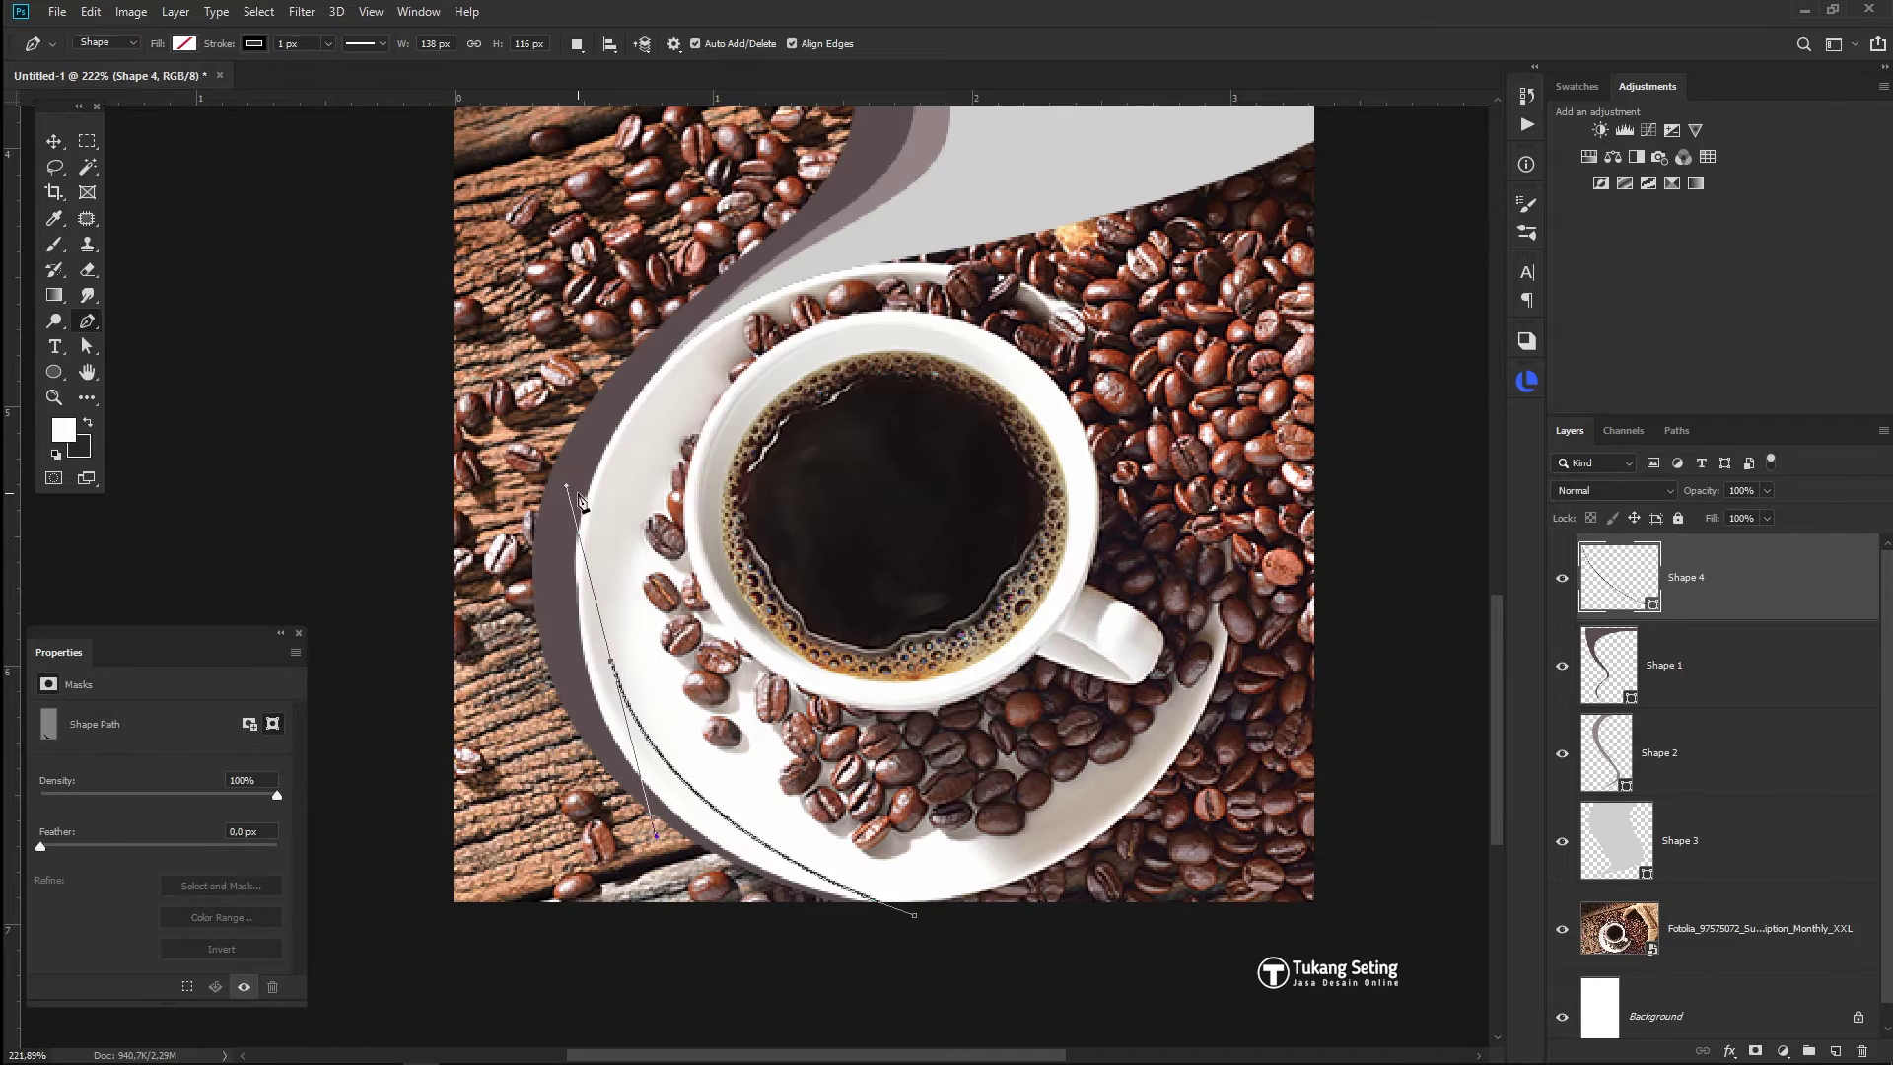
left_click_drag(572, 523, 570, 505)
left_click_drag(740, 694, 867, 639)
left_click(1019, 394)
scroll(1036, 365, "down", 2)
left_click(935, 239)
left_click(587, 239)
left_click(586, 903)
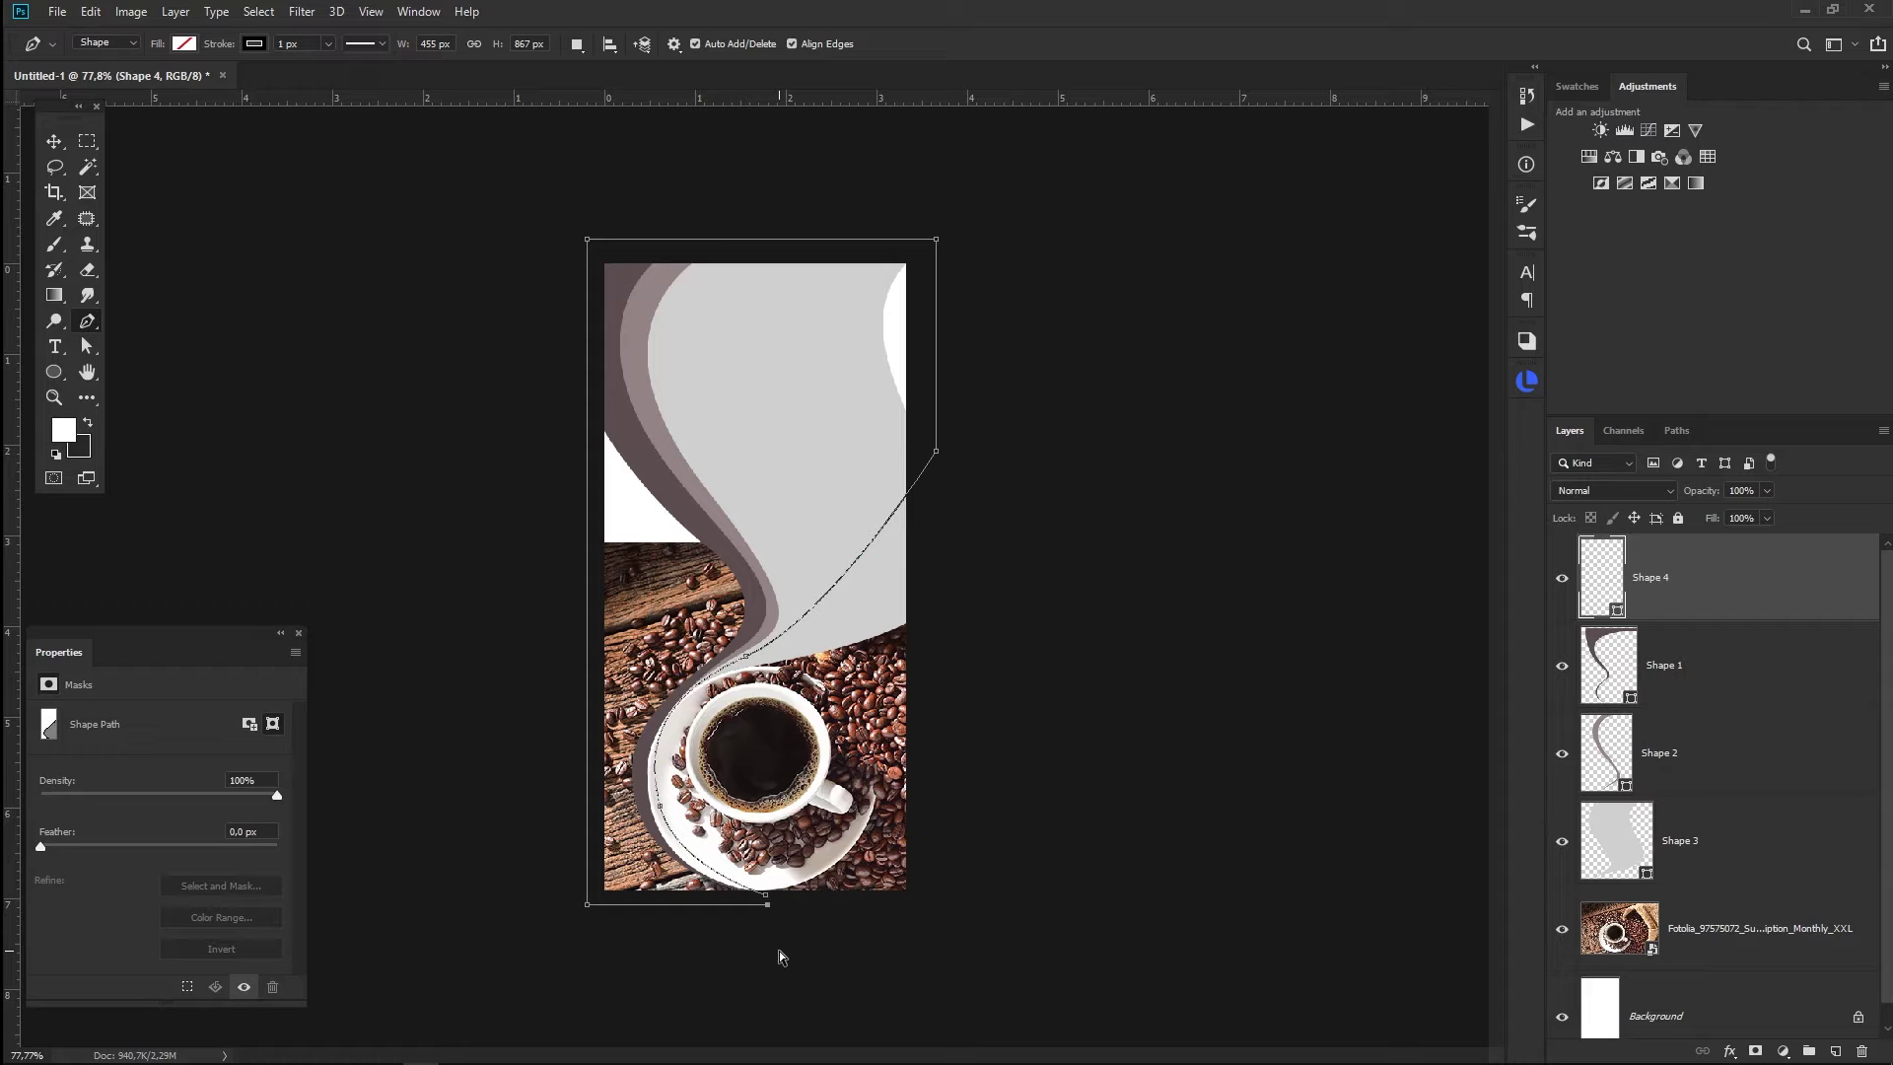
- Give Shape 4 no stroke and a black fill, and move it below Shape 3
left_click(255, 44)
left_click(161, 81)
left_click(184, 43)
left_click(137, 81)
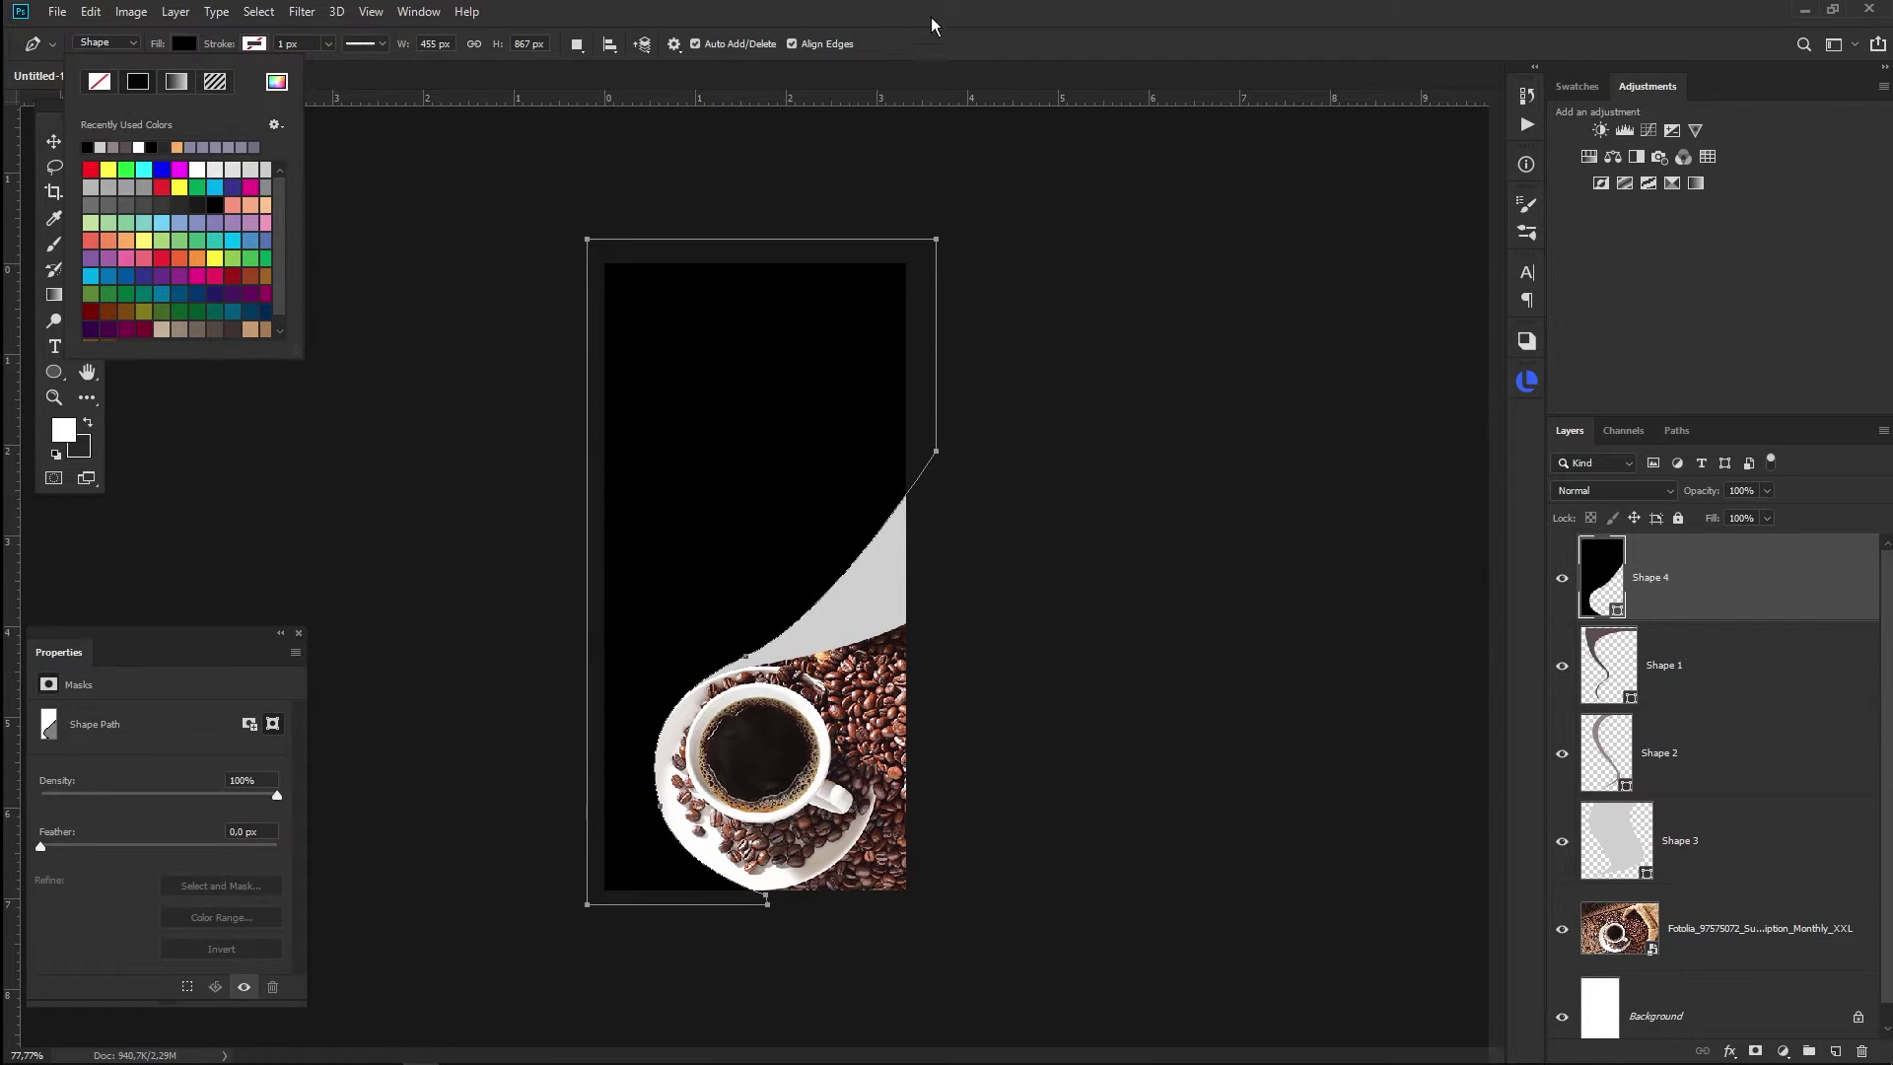
left_click(889, 50)
left_click_drag(1676, 576, 1677, 887)
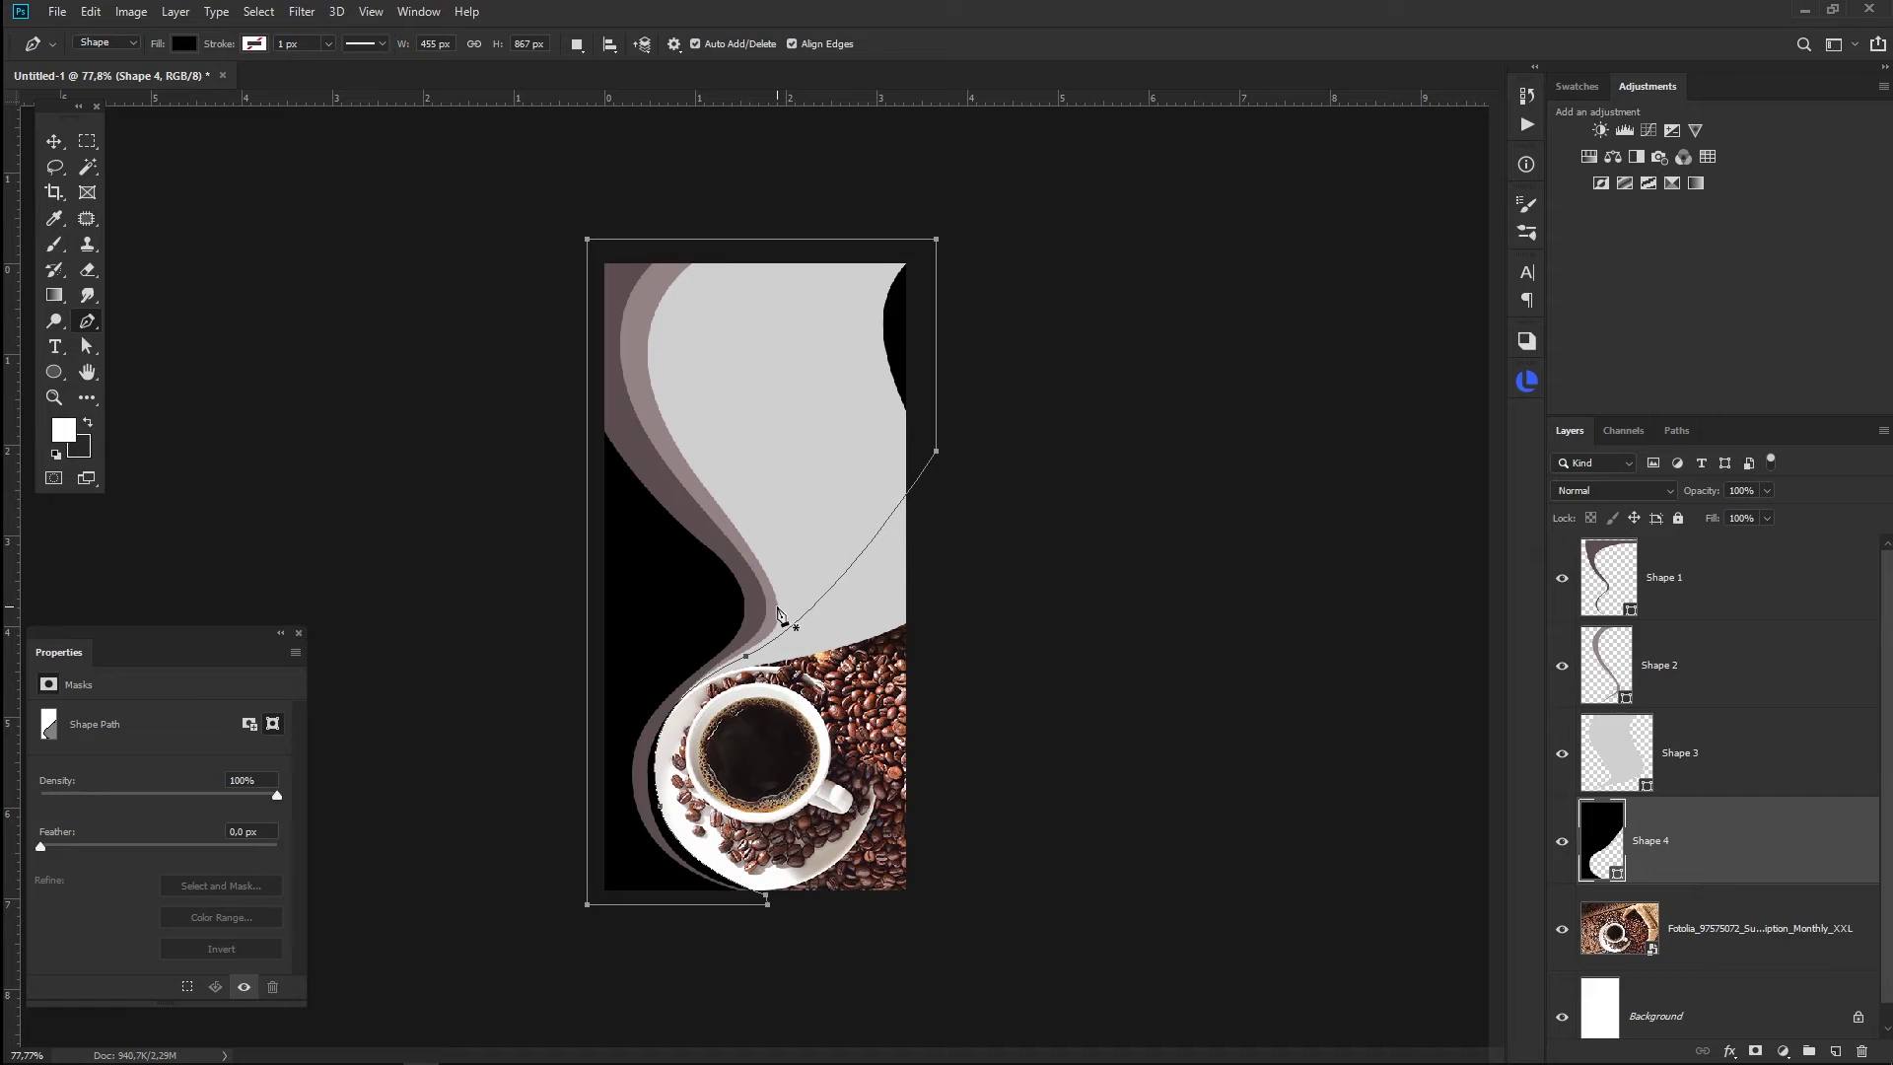
left_click(55, 141)
left_click(1016, 789)
scroll(690, 932, "up", 5)
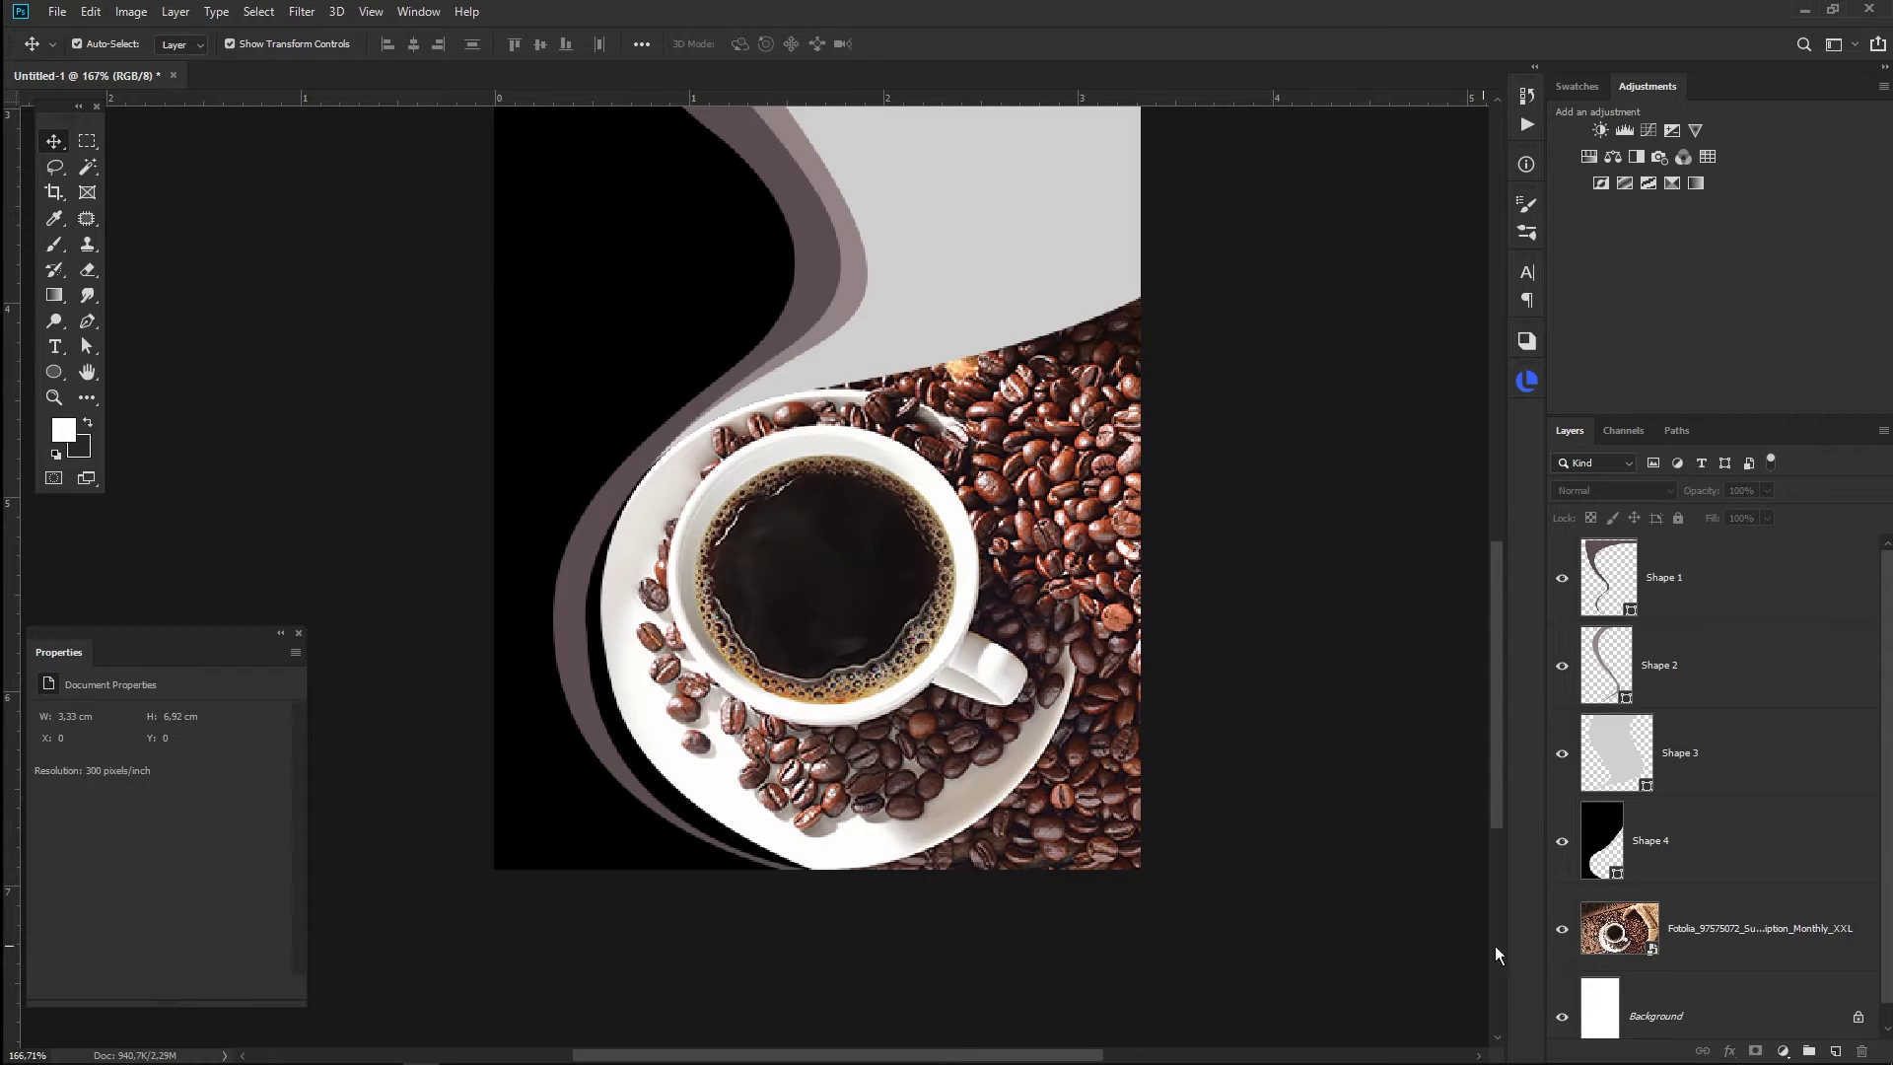
- Mask Shape 4 and paint black with a 100% hardness brush along the saucer's left rim
left_click(1599, 840)
left_click(1755, 1051)
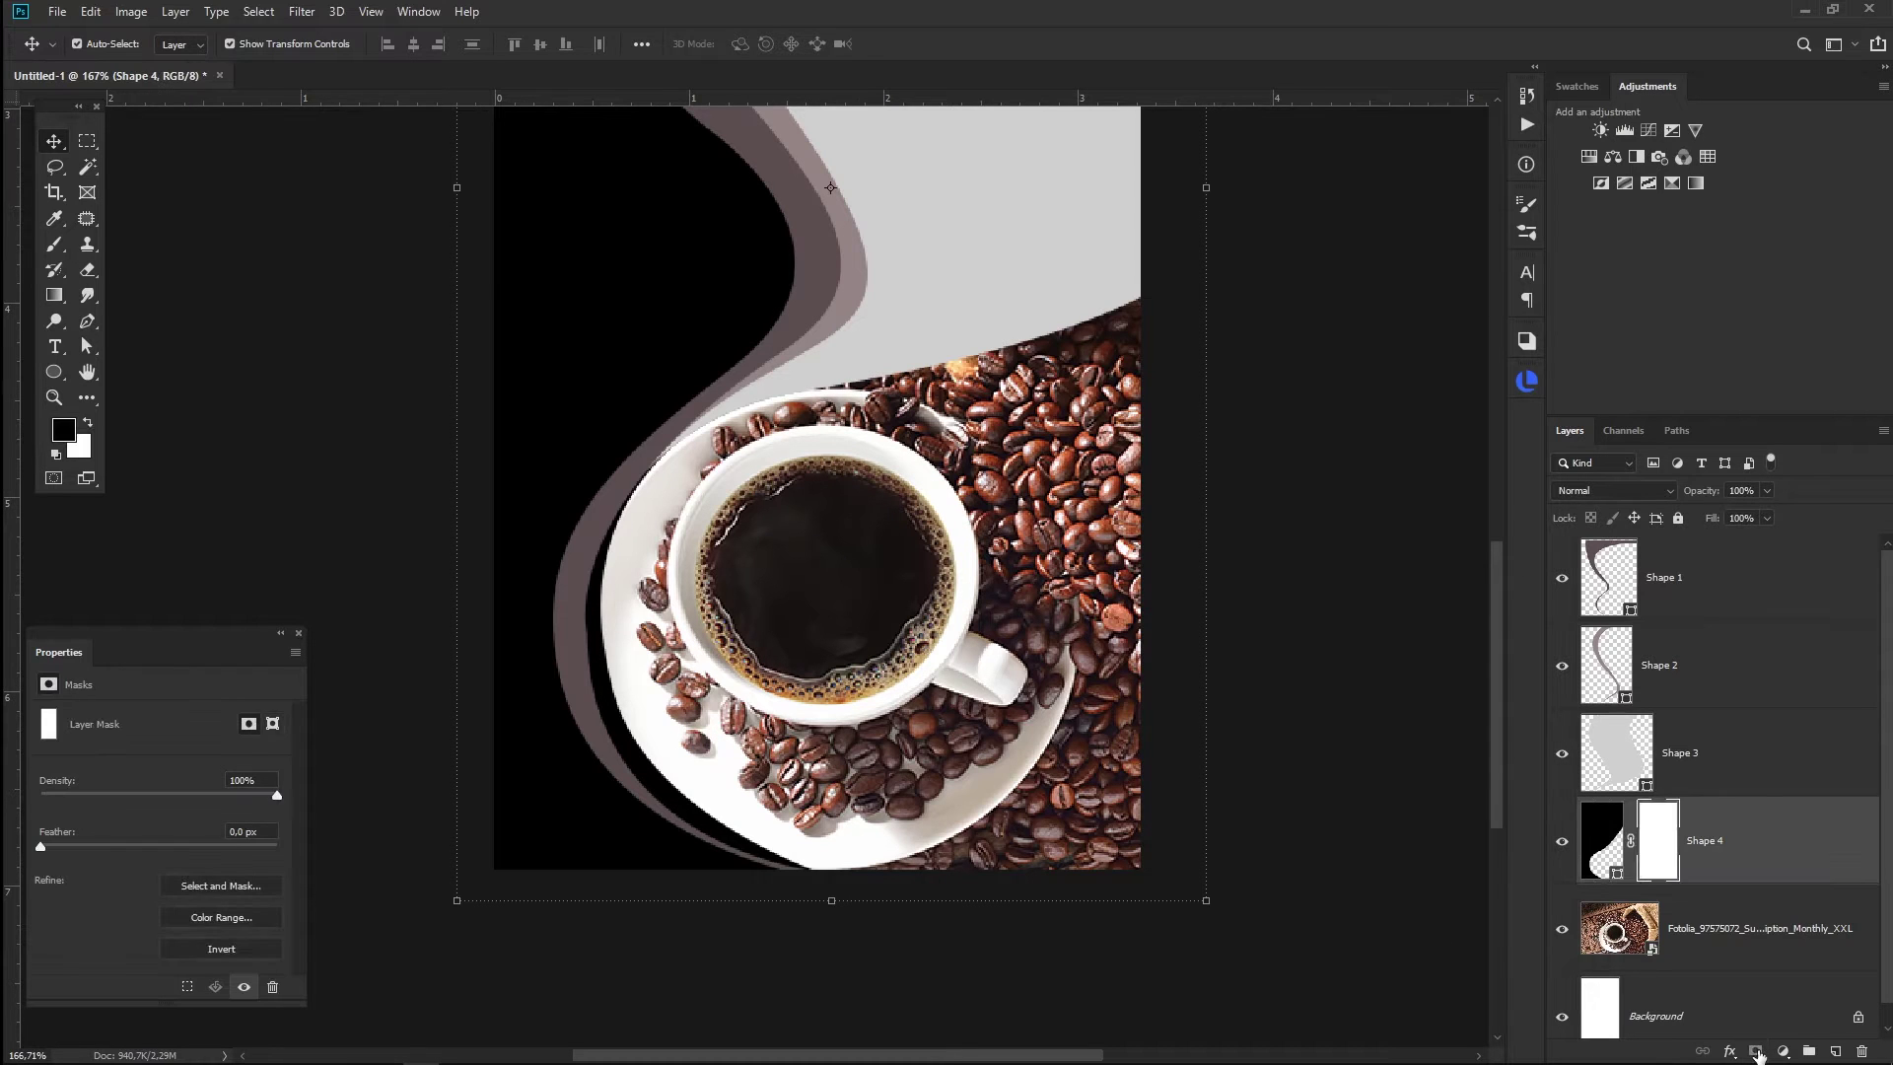
left_click(54, 247)
key("bracketleft")
key("bracketleft")
key("bracketleft")
mouse_move(690, 439)
left_mouse_down()
mouse_move(641, 498)
mouse_move(610, 590)
mouse_move(645, 774)
left_mouse_up()
key("bracketleft")
key("bracketleft")
right_click(823, 708)
left_click_drag(909, 812, 948, 812)
key("Return")
mouse_move(647, 739)
left_mouse_down()
mouse_move(680, 797)
mouse_move(748, 831)
left_mouse_up()
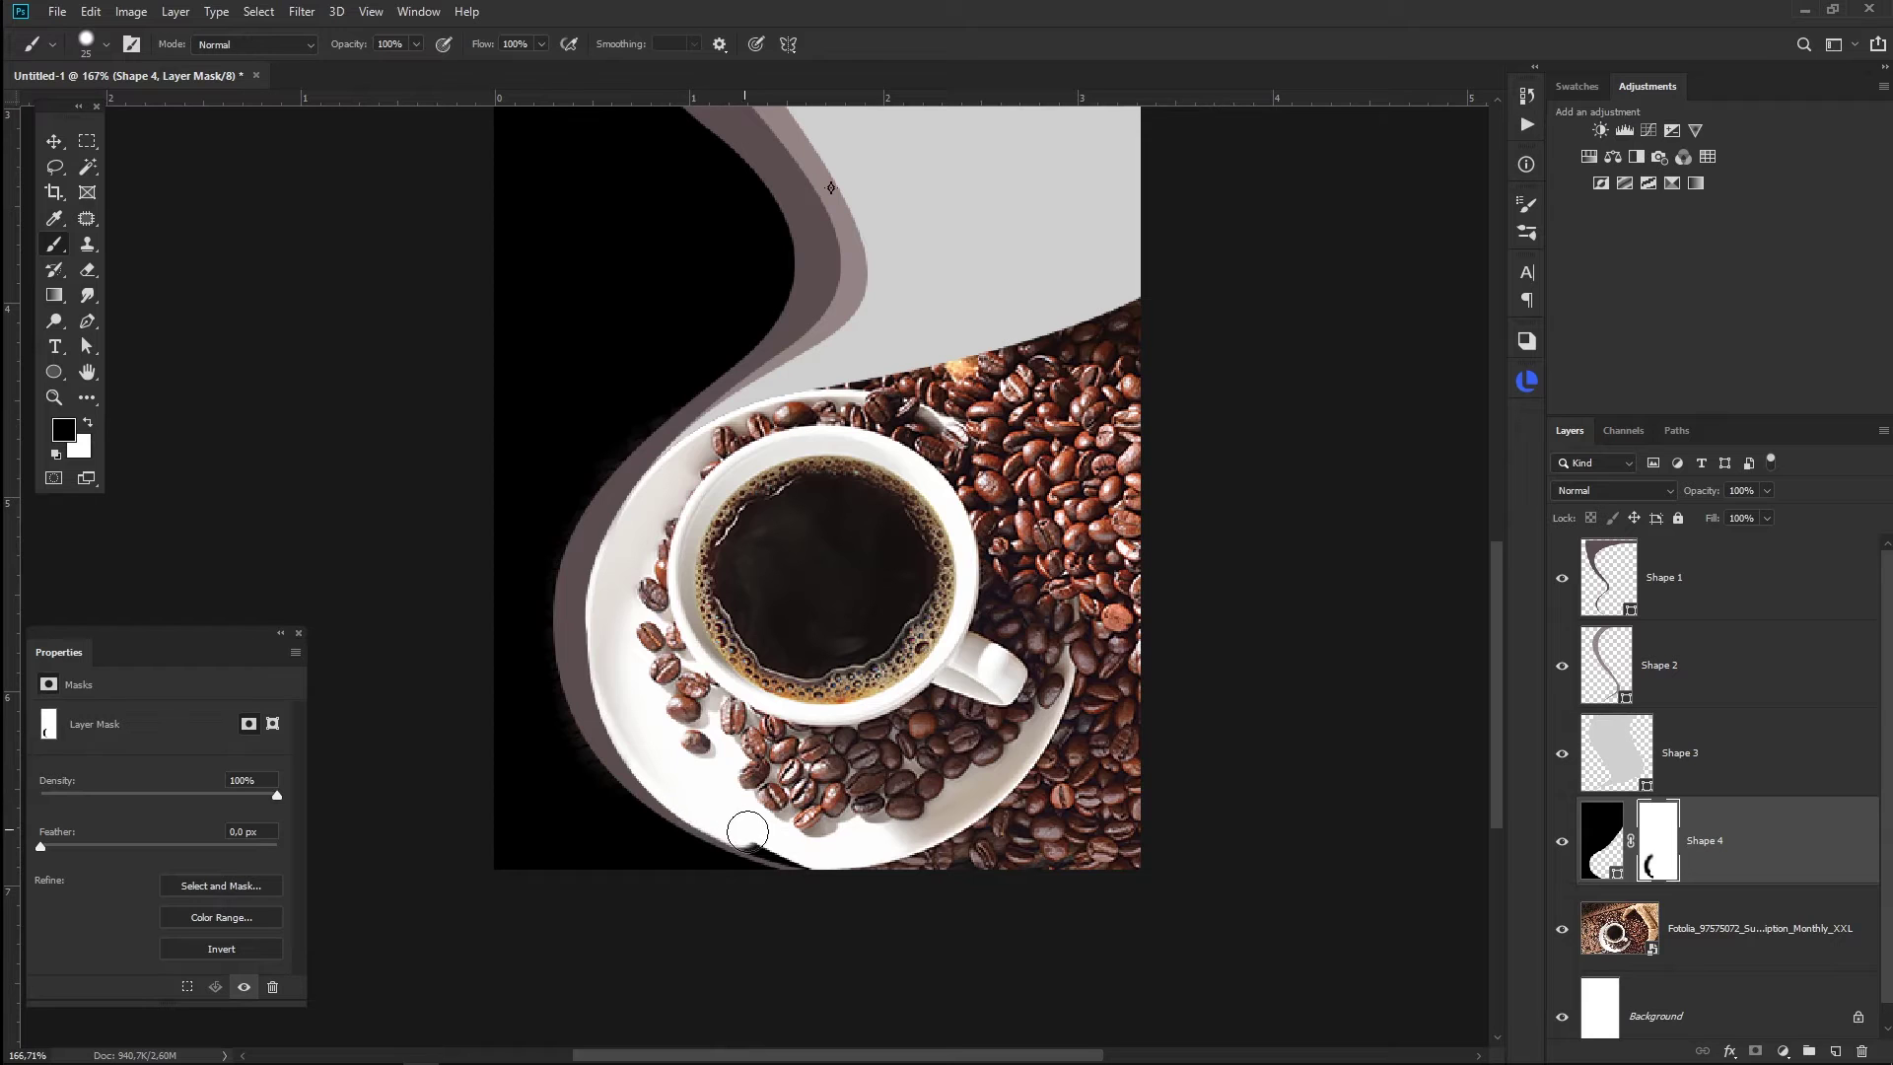
- Return to the Move tool and select the light grey Shape 3
key("x")
key("v")
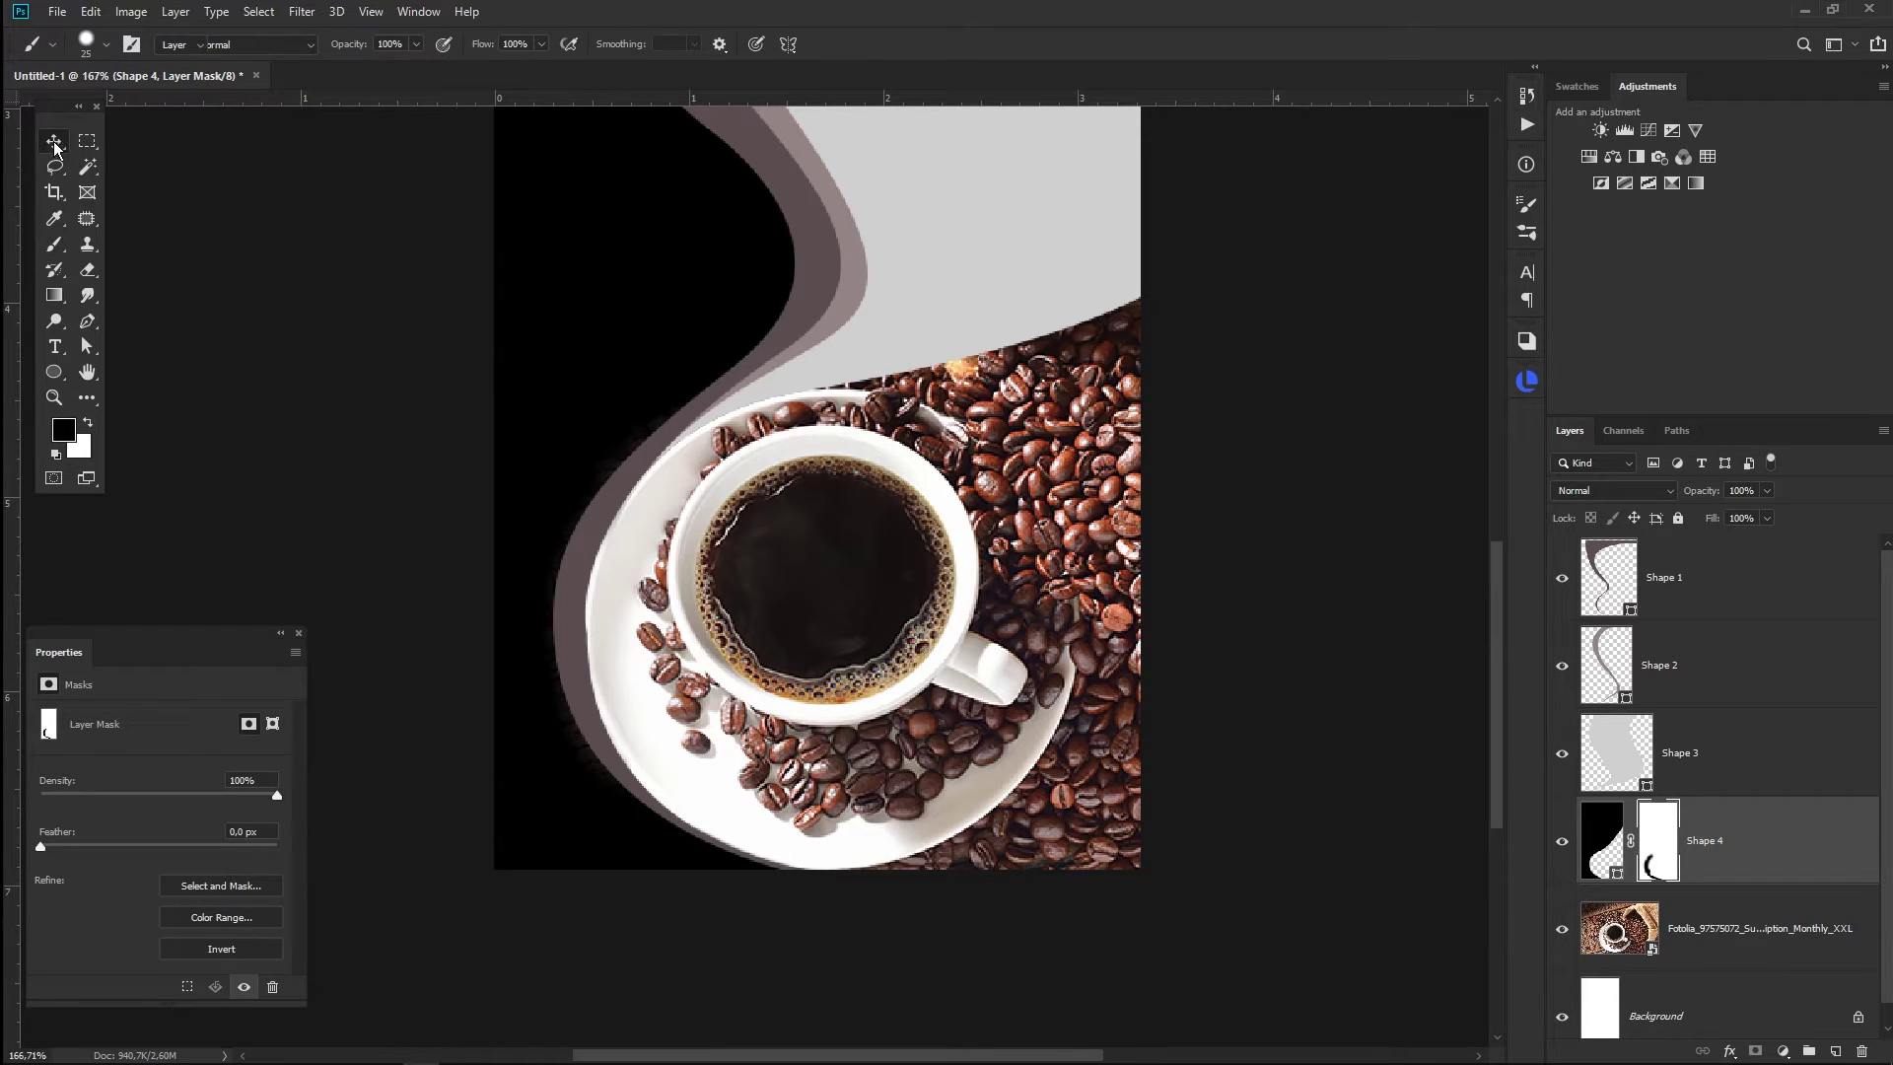
left_click(1321, 621)
scroll(1082, 558, "up", 1)
scroll(1027, 329, "down", 2)
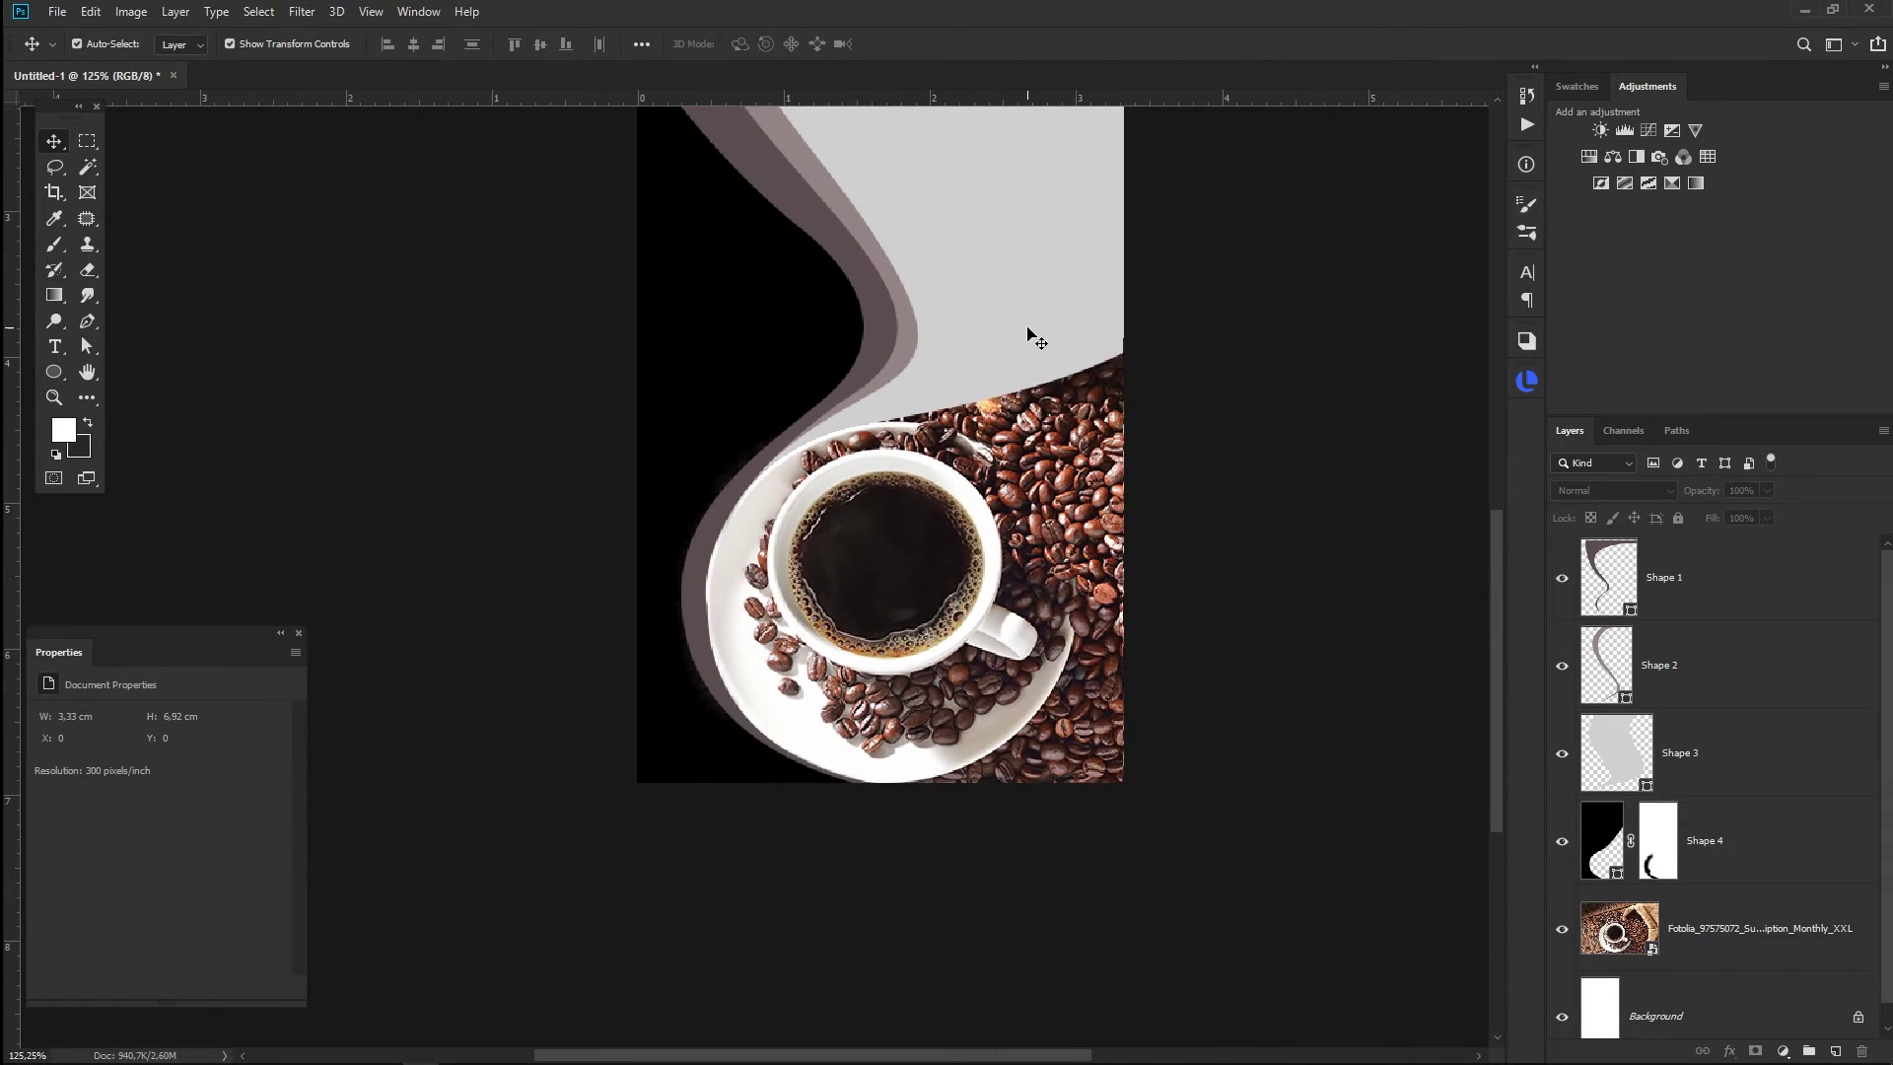
left_click(1084, 329)
scroll(1090, 326, "up", 3)
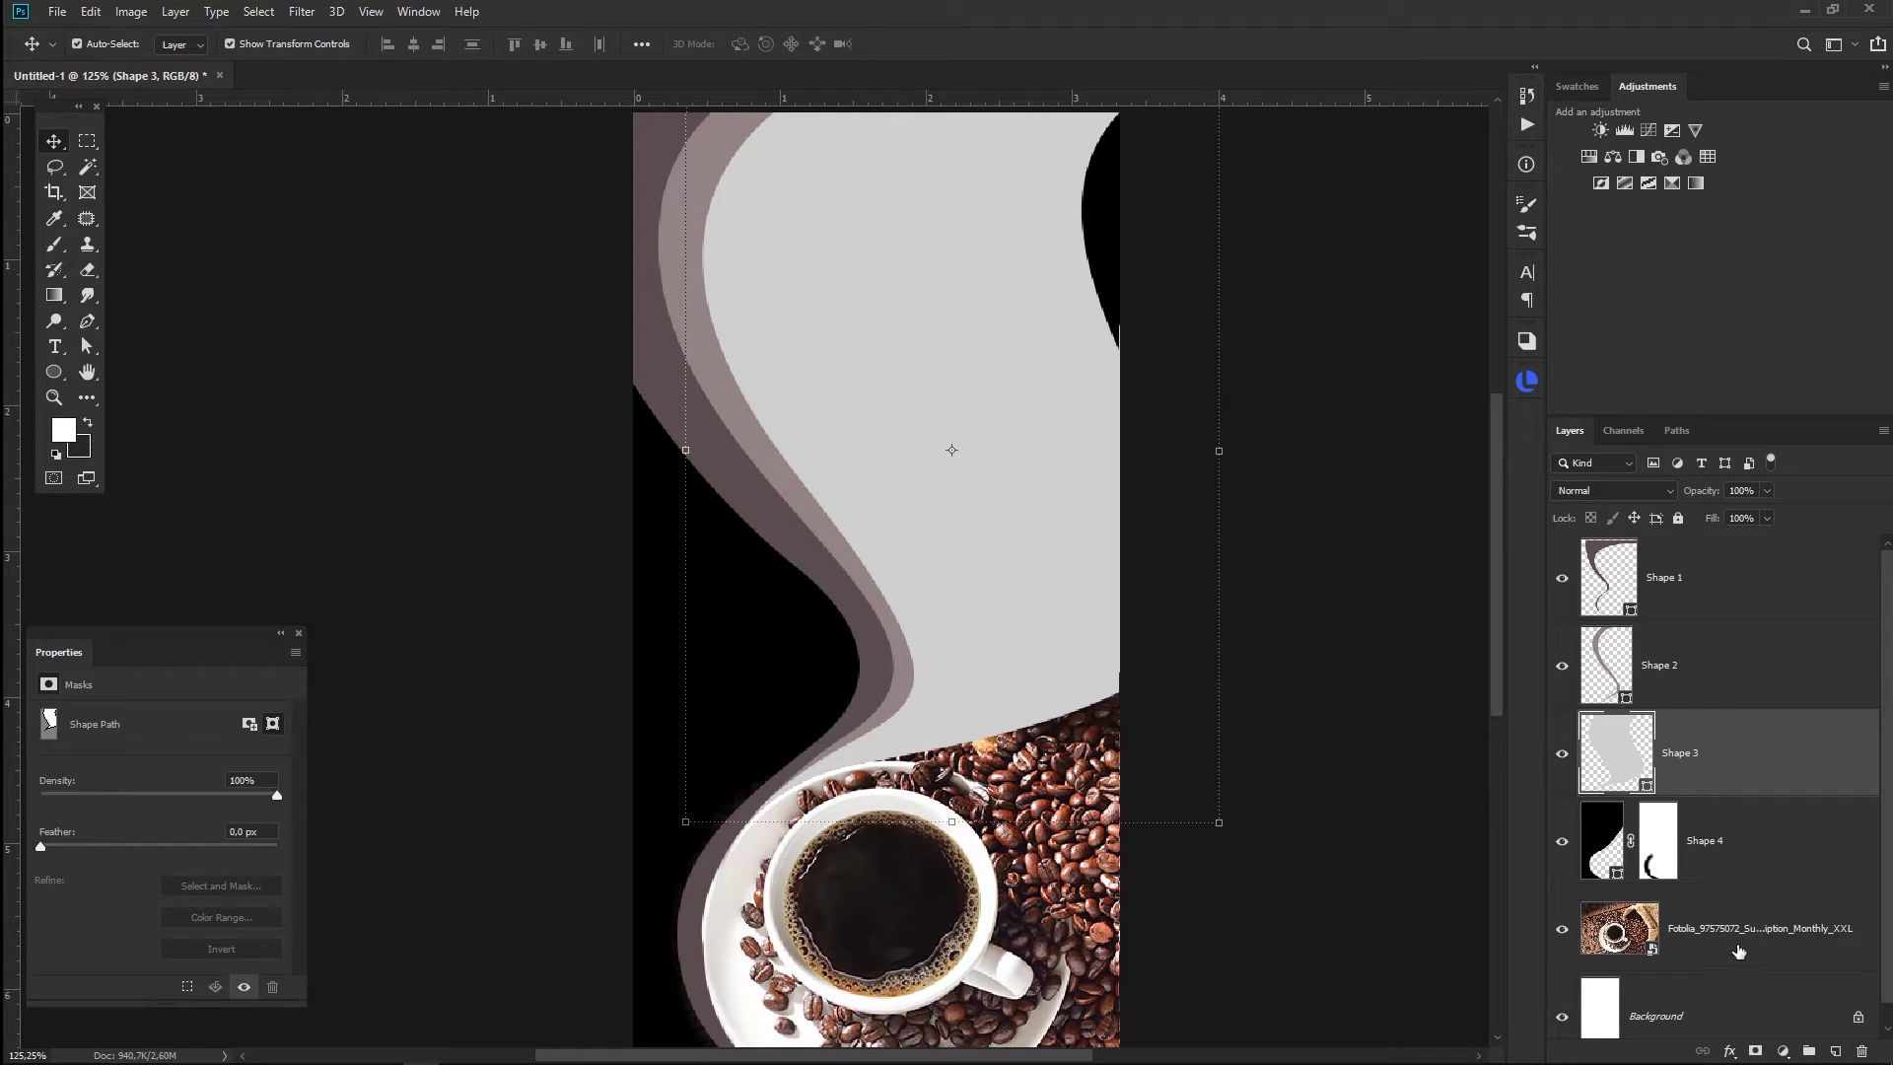
- Add an Exposure adjustment layer above the coffee photo with exposure -2.61
left_click(1743, 934)
left_click(1783, 1054)
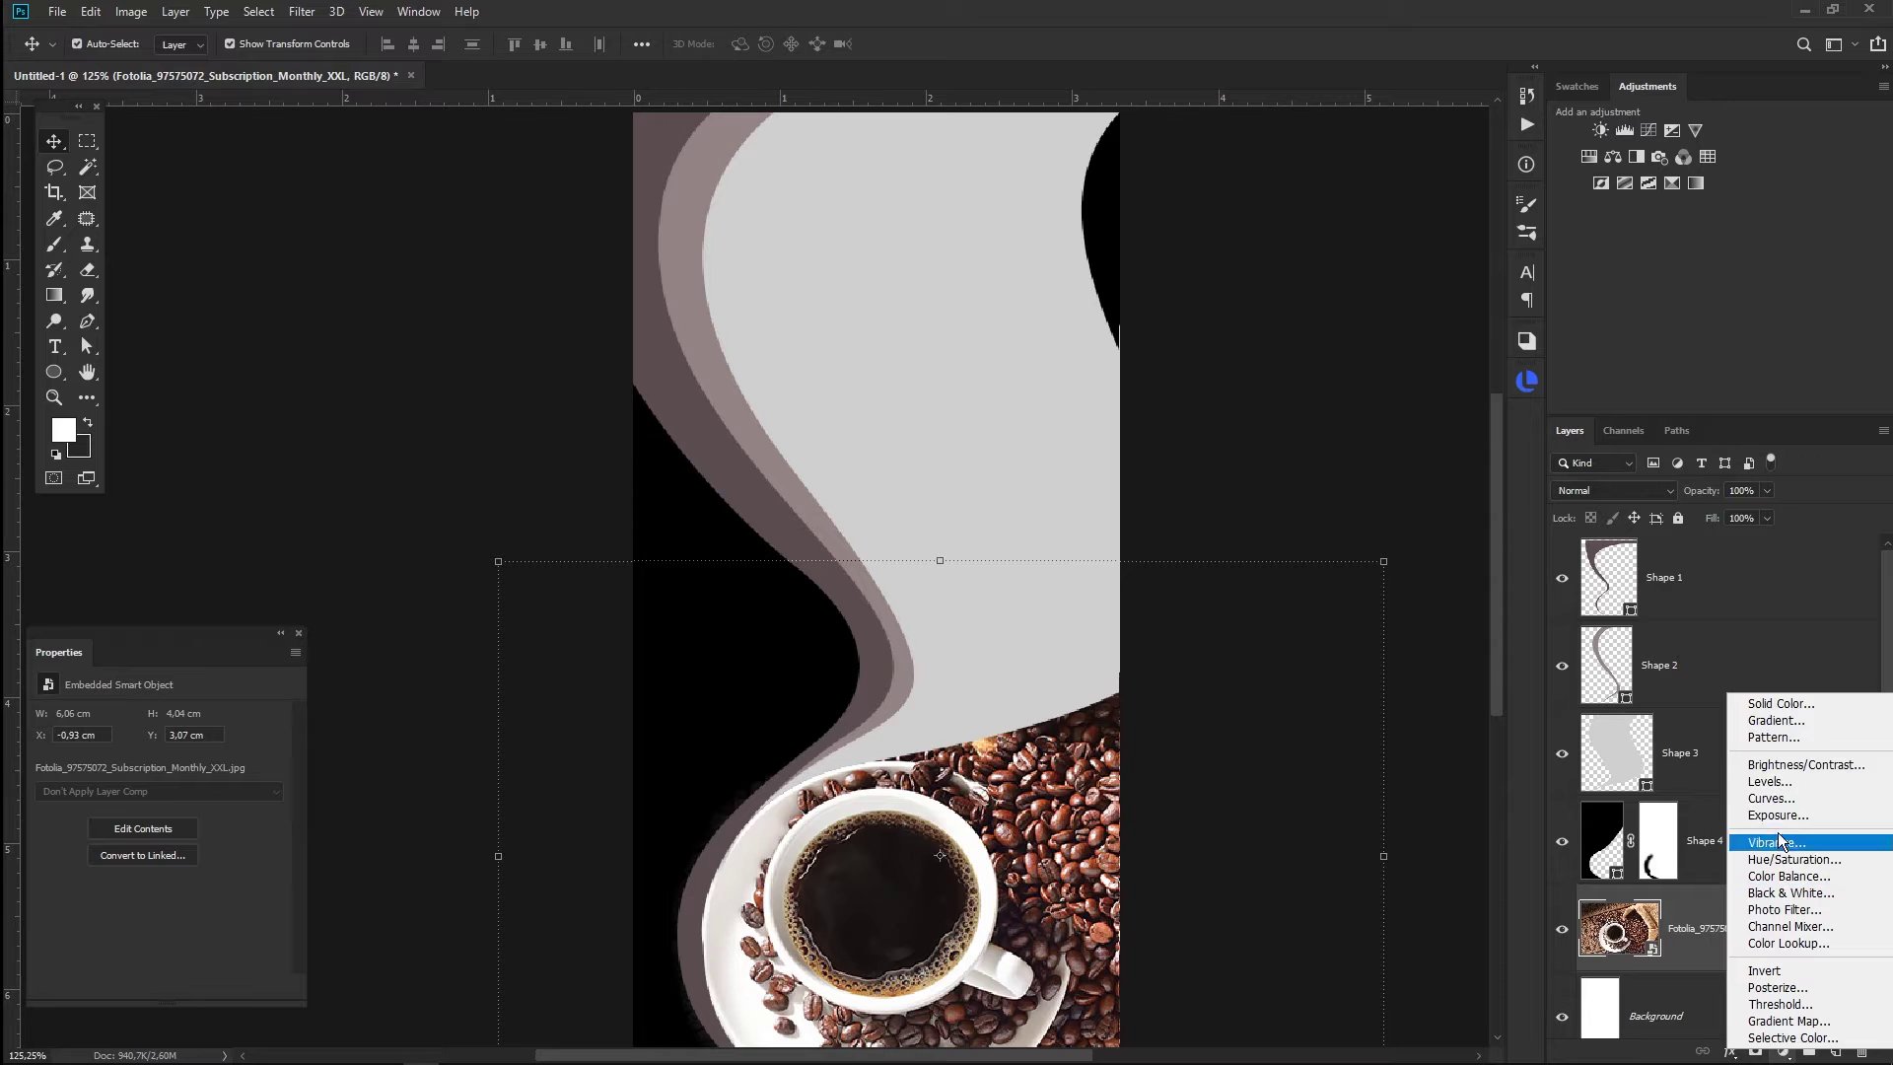
left_click(1779, 816)
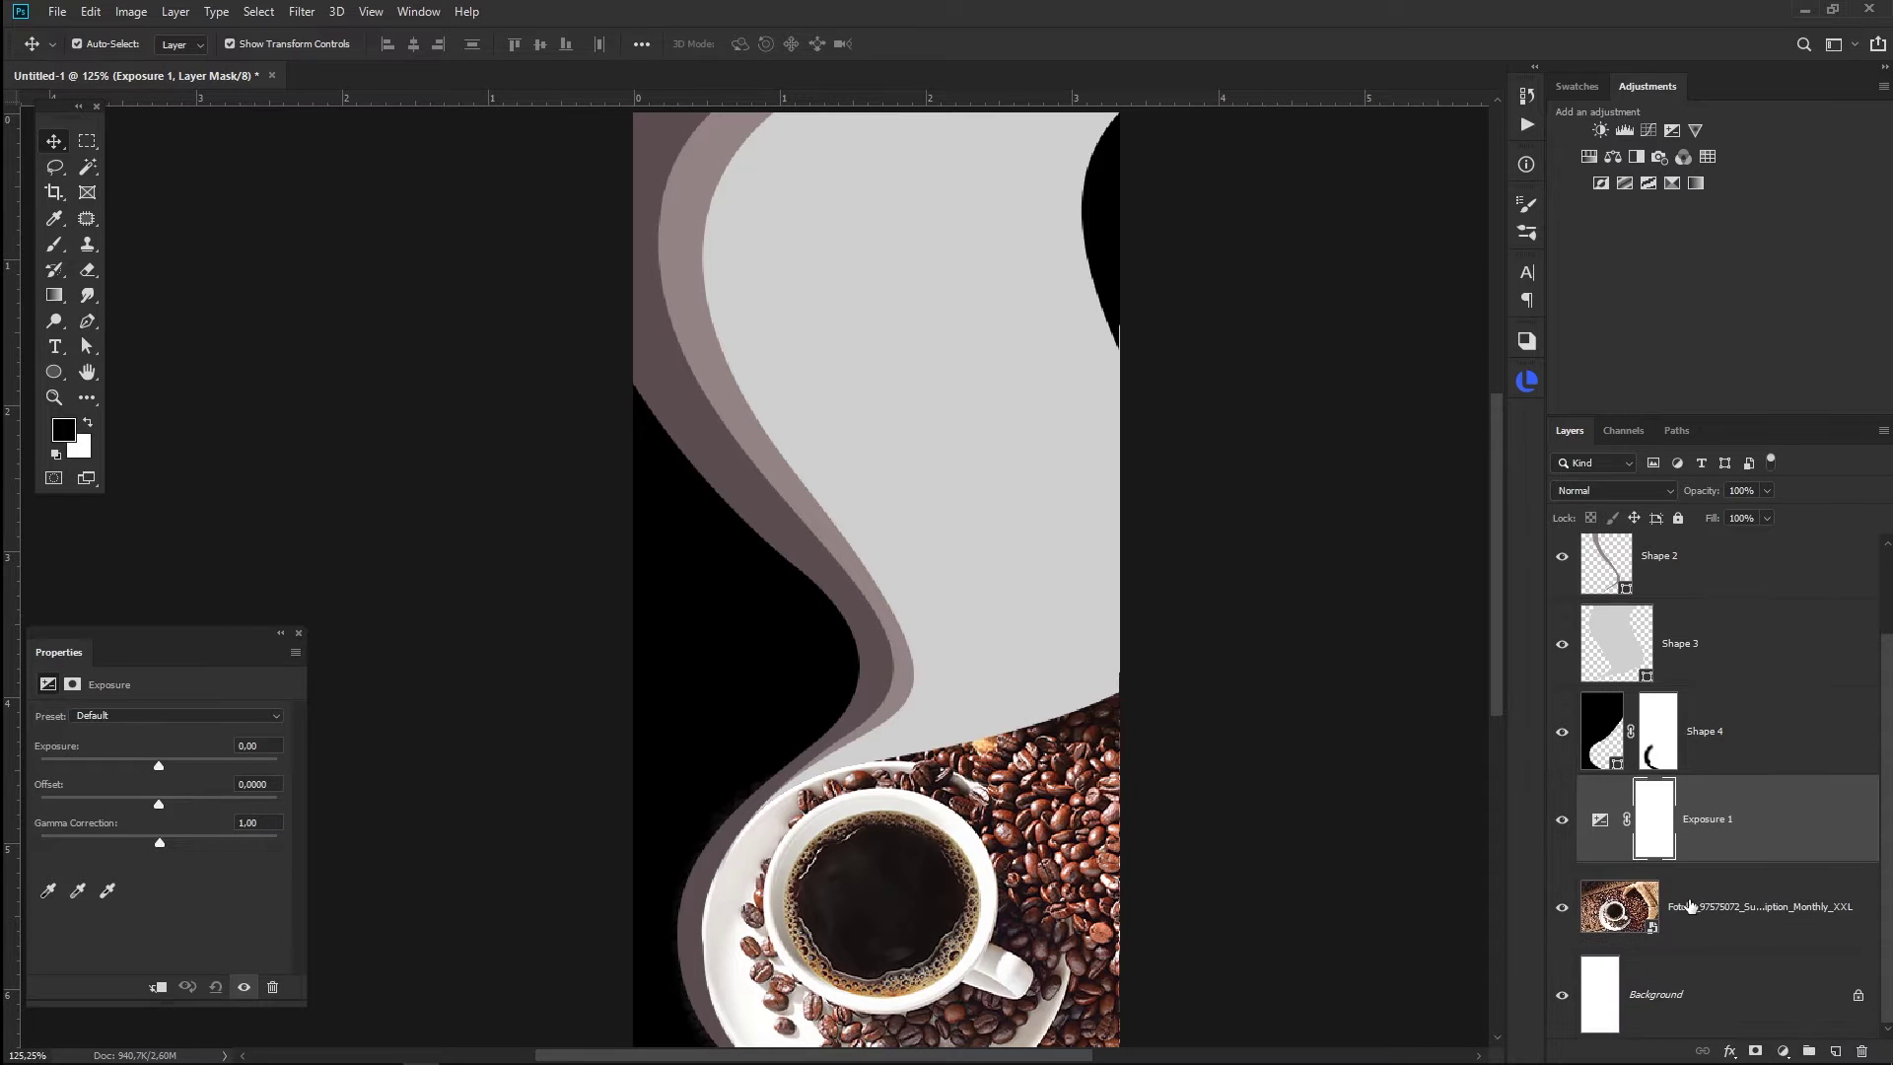
left_click_drag(158, 765, 112, 765)
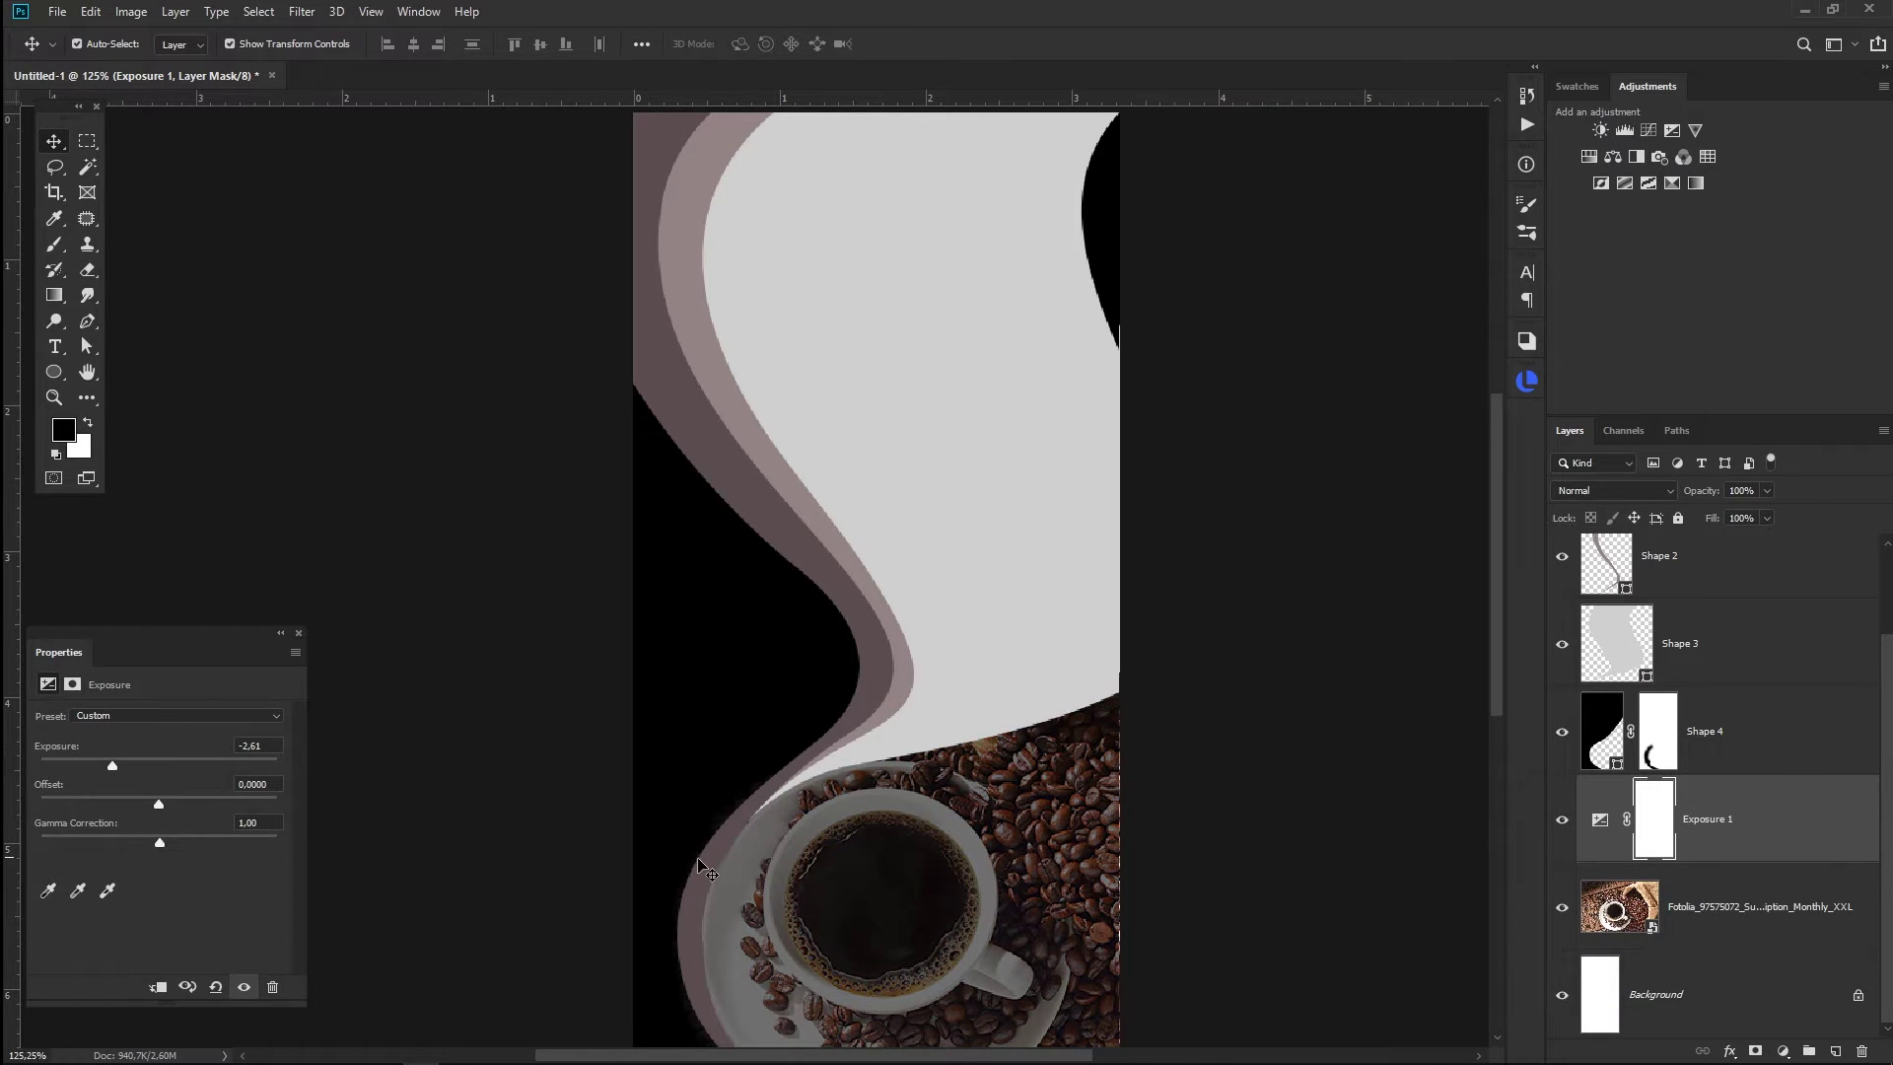
- Lower the Exposure gamma correction to 0.47 and open its blending options
key("ctrl+plus")
key("ctrl+plus")
key("ctrl+minus")
mouse_move(699, 868)
left_mouse_down()
mouse_move(879, 677)
mouse_move(846, 518)
left_mouse_up()
mouse_move(164, 848)
left_mouse_down()
mouse_move(217, 835)
mouse_move(158, 804)
left_mouse_up()
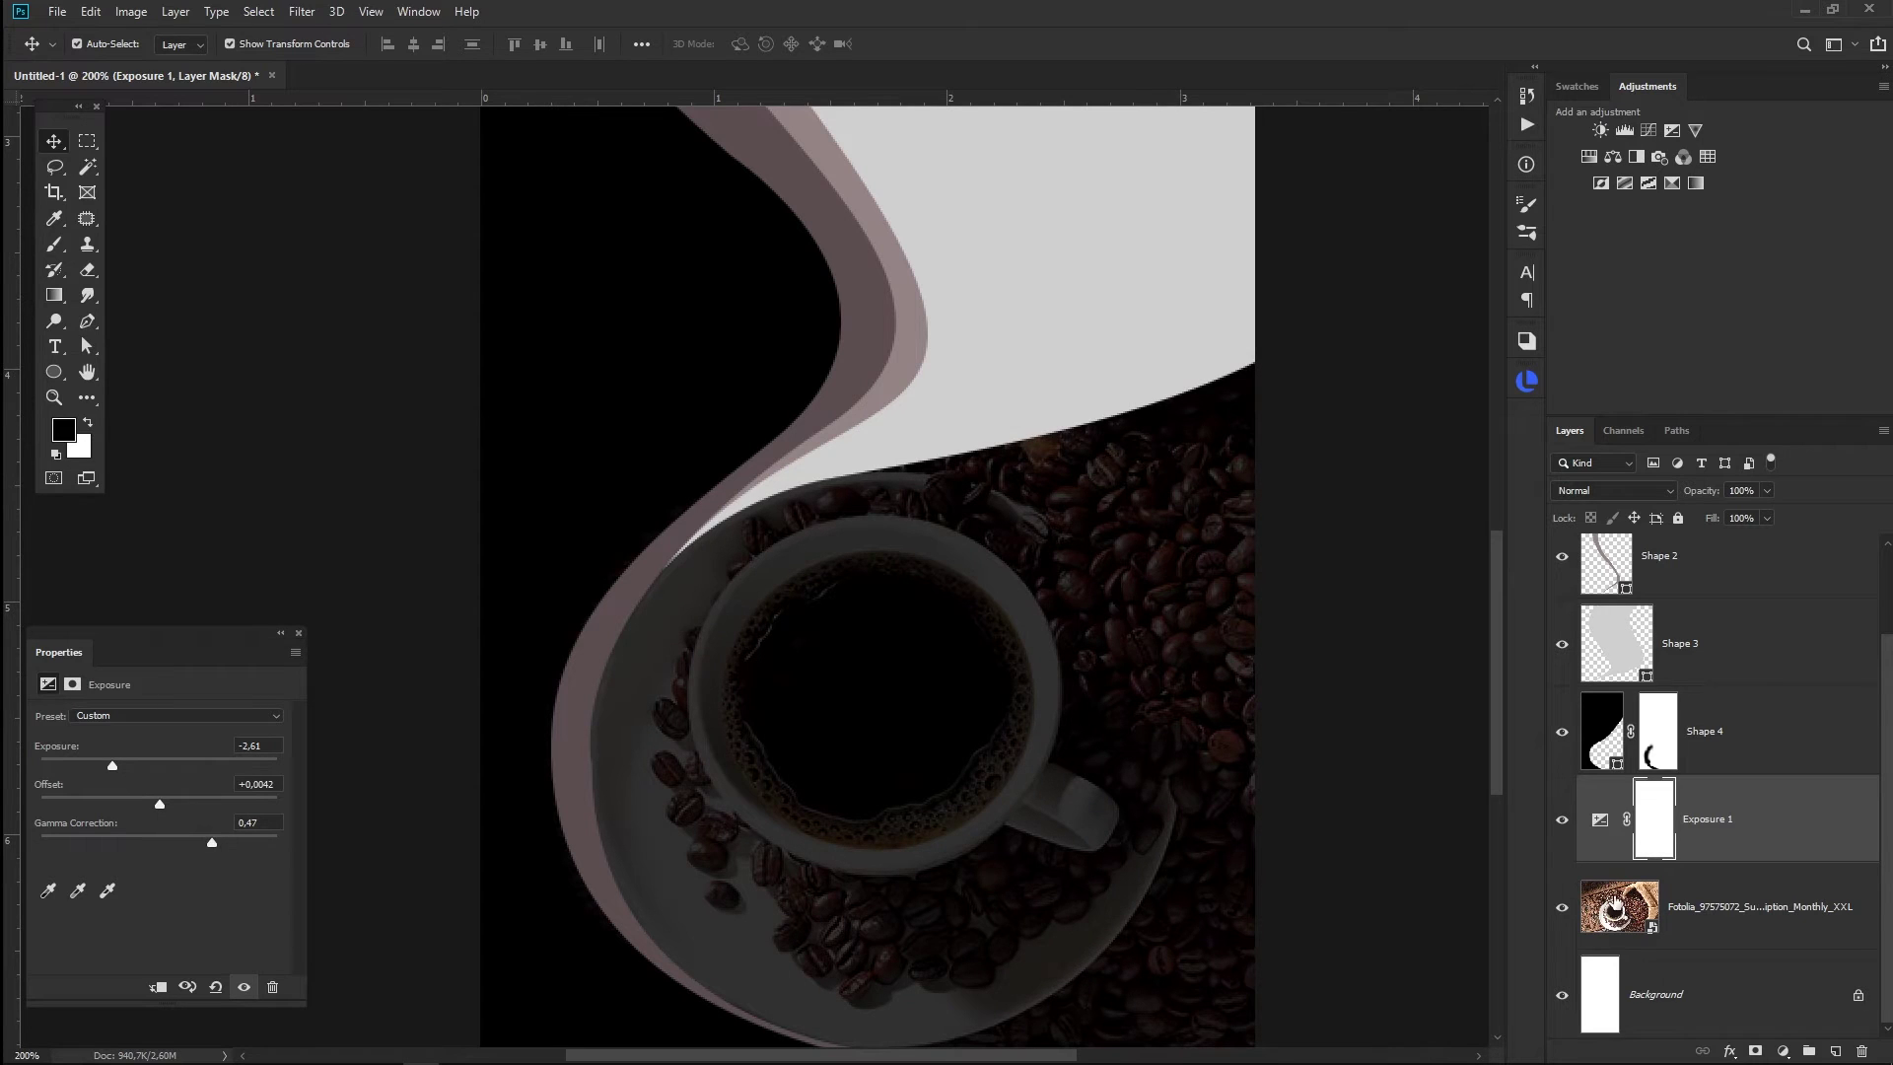
left_click(1604, 850)
double_click(1791, 830)
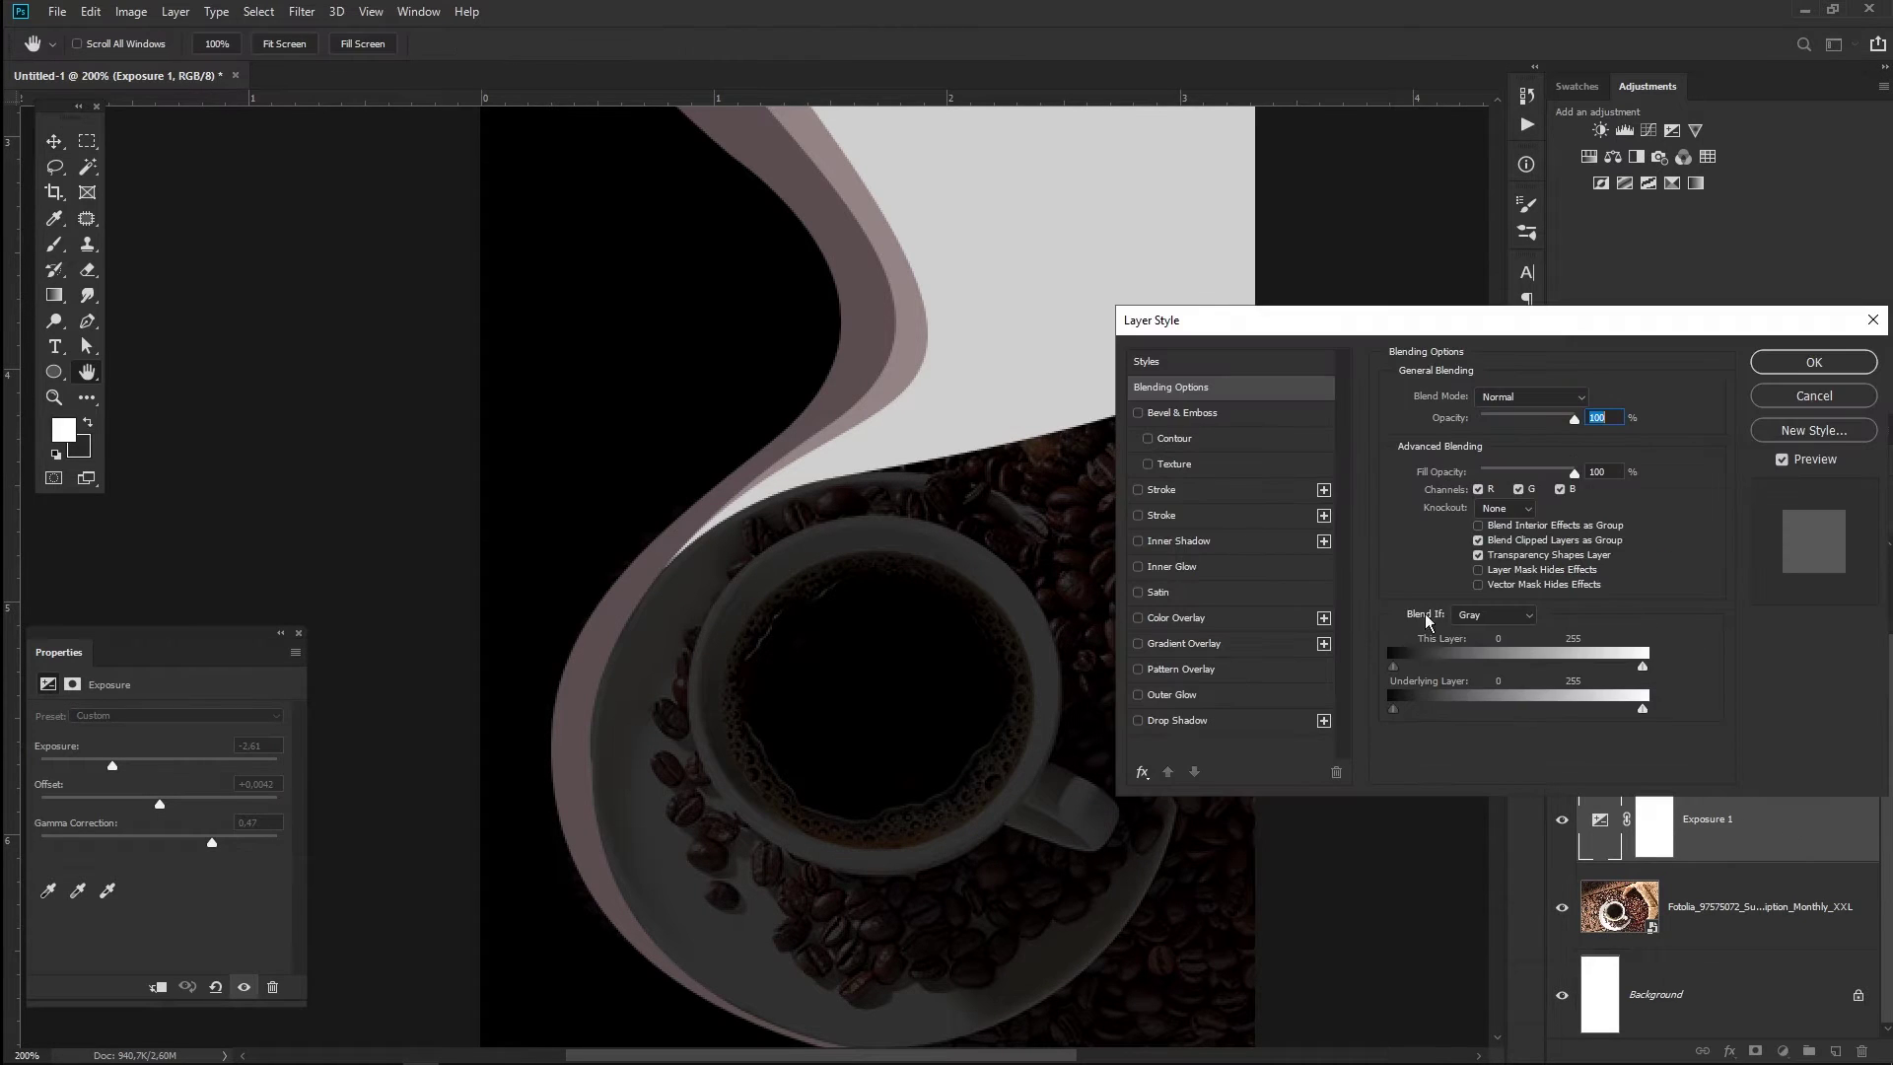
- Adjust the Blend If sliders in Exposure 1's Layer Style and confirm
left_click_drag(1405, 333, 1478, 280)
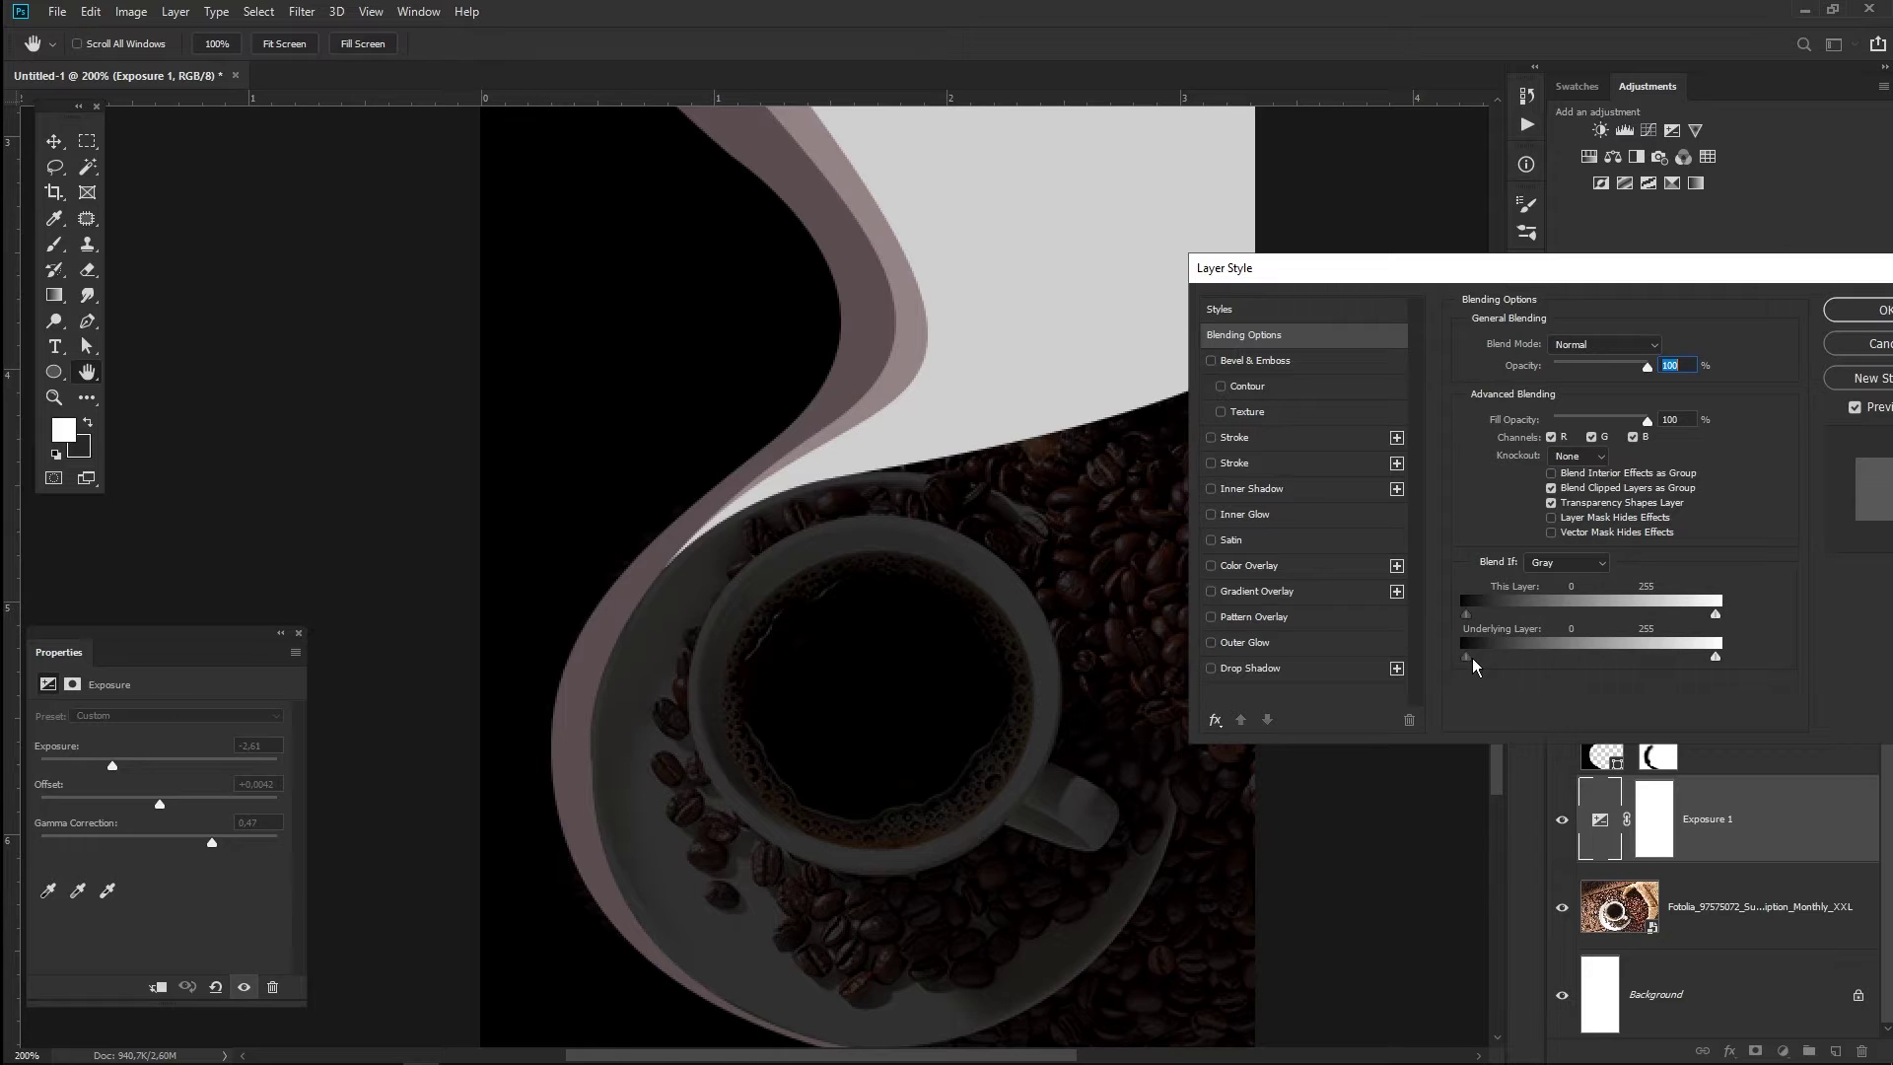
left_click_drag(1476, 665, 1466, 662)
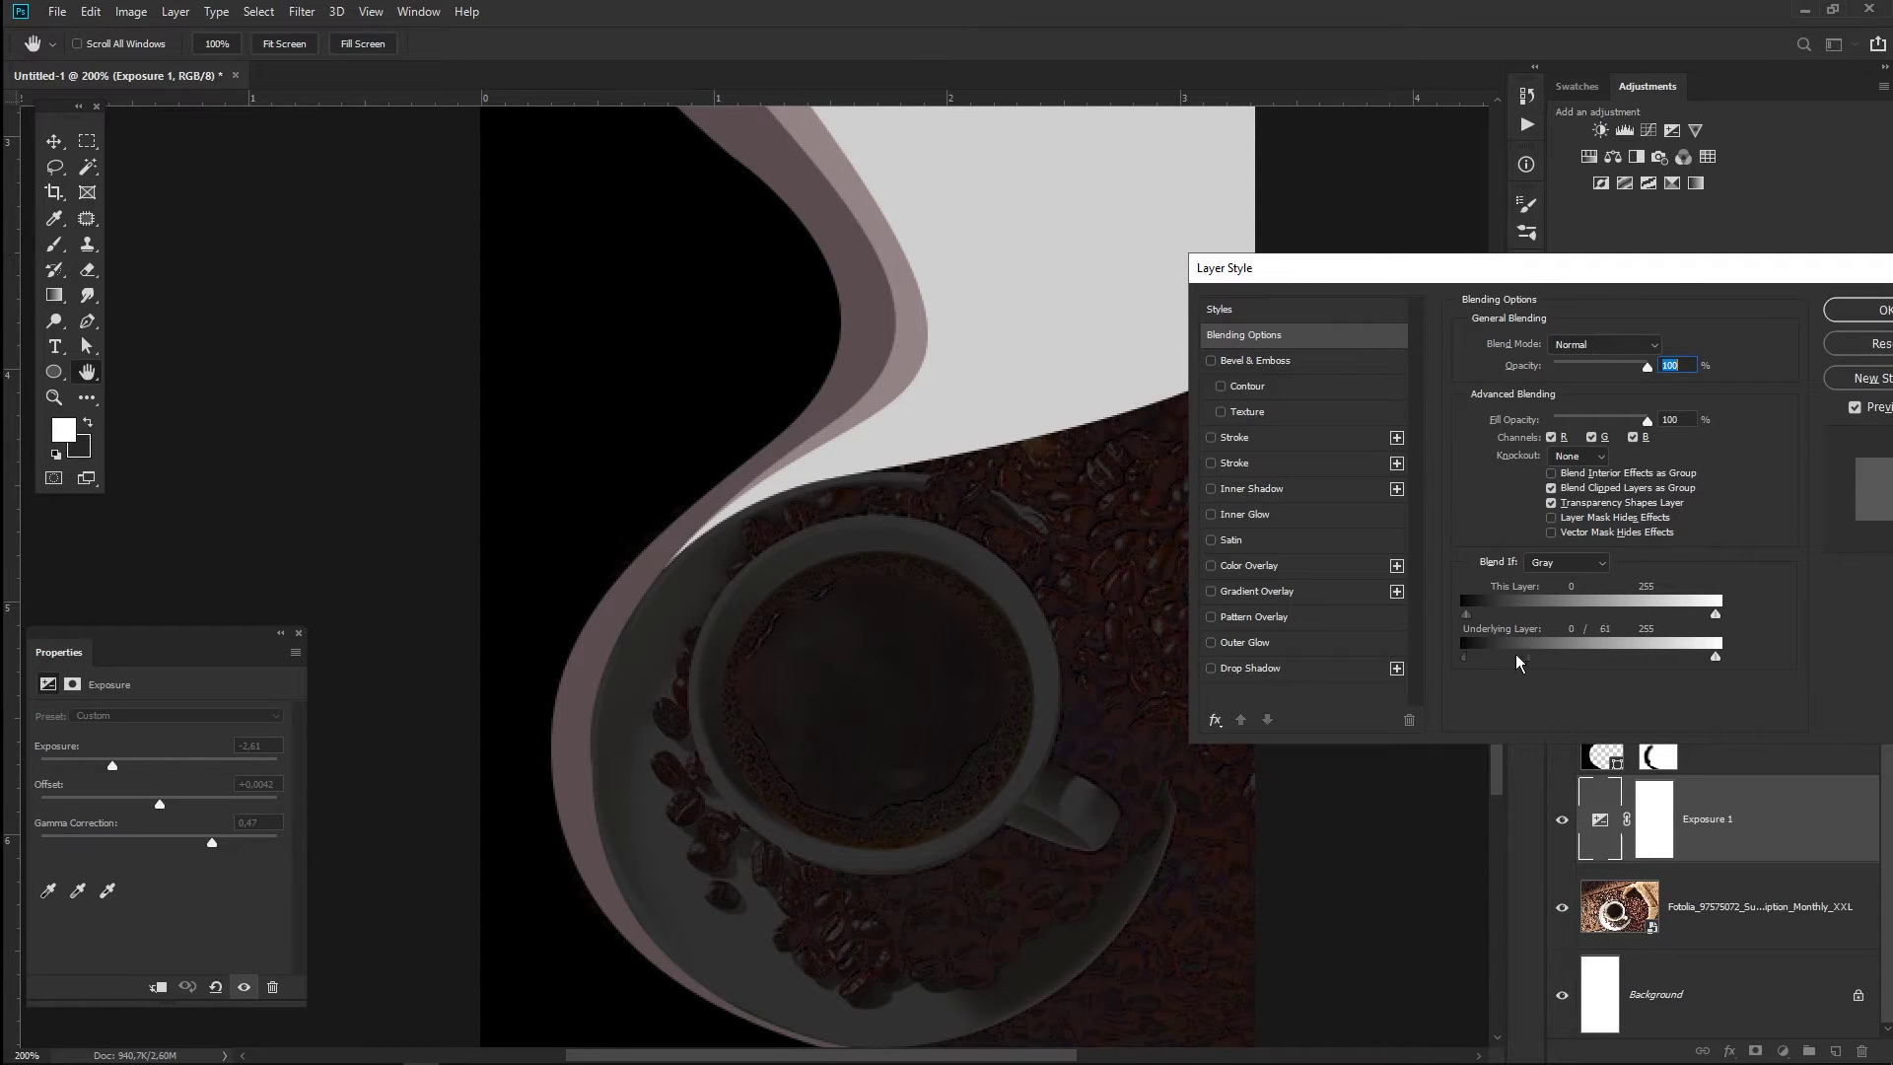
mouse_move(1717, 658)
left_mouse_down()
mouse_move(1677, 658)
mouse_move(1730, 662)
left_mouse_up()
mouse_move(1469, 654)
left_mouse_down()
mouse_move(1489, 654)
mouse_move(1464, 654)
left_mouse_up()
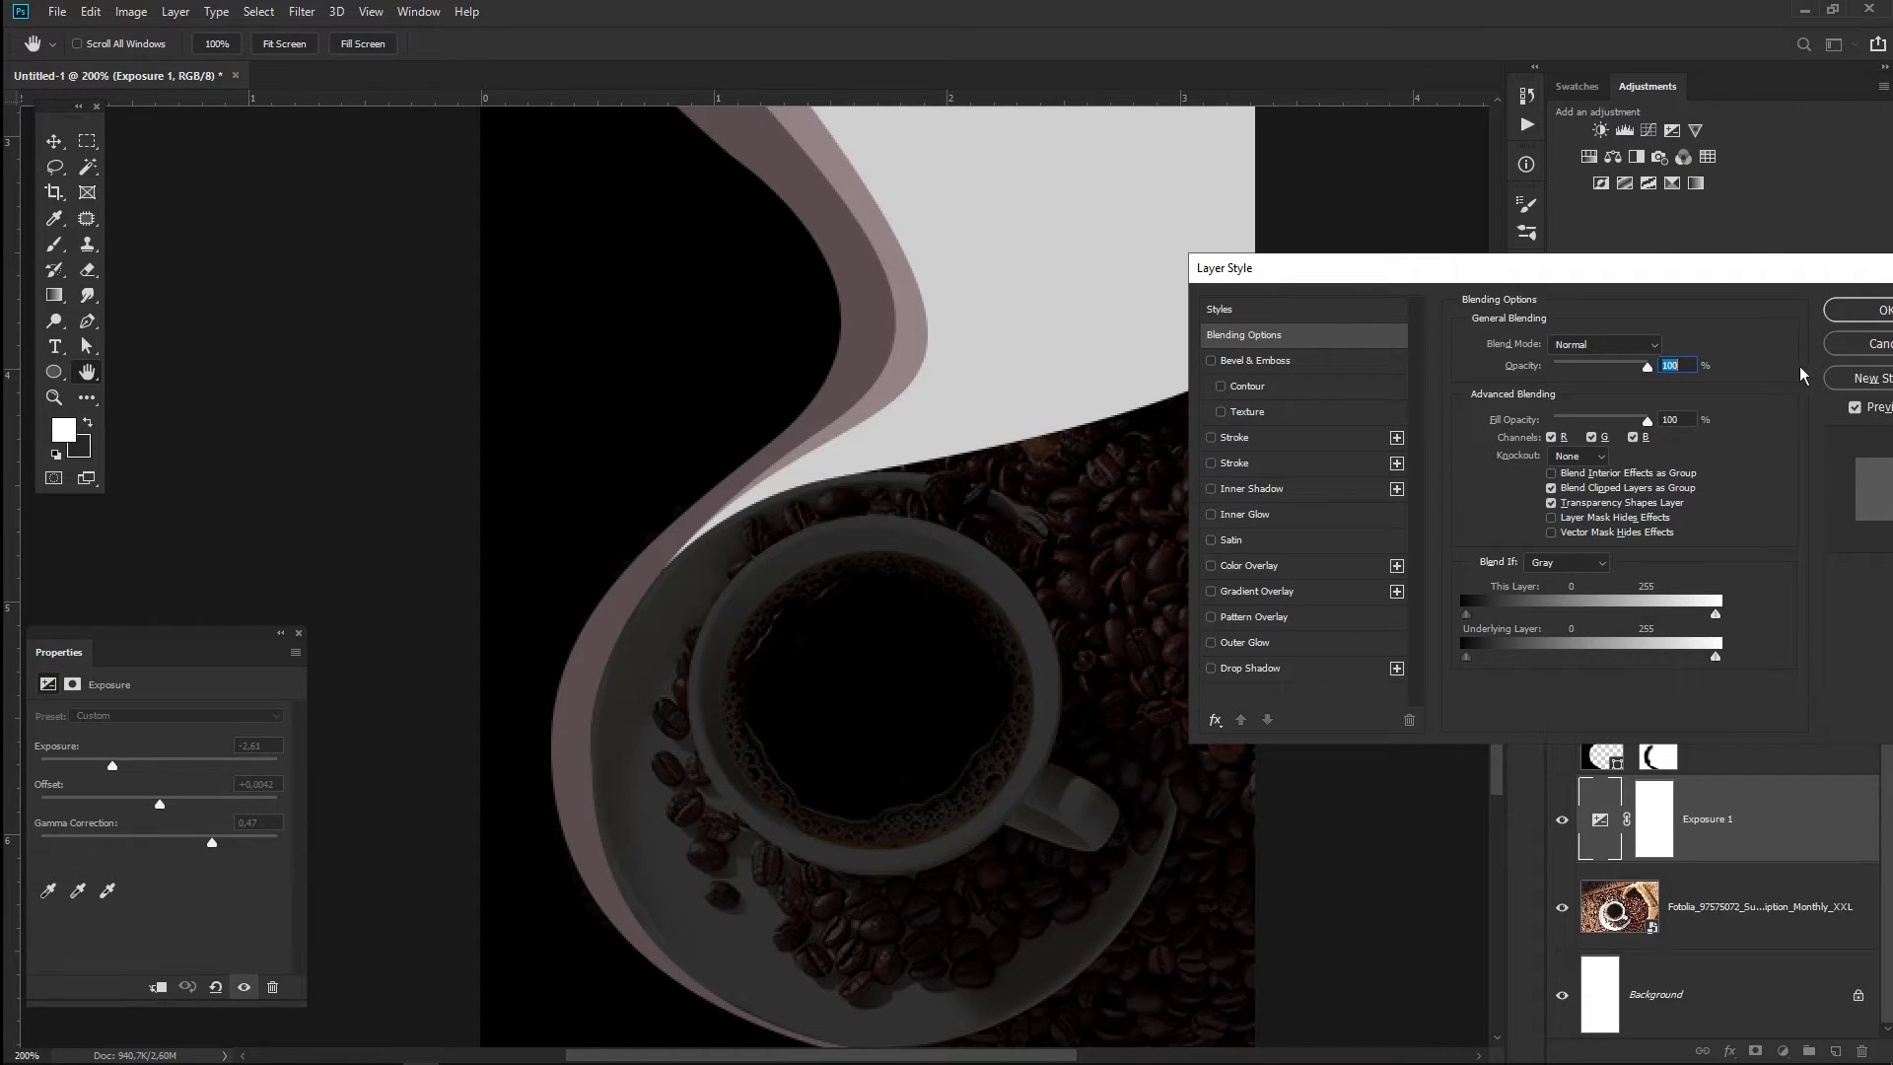
left_click(1859, 342)
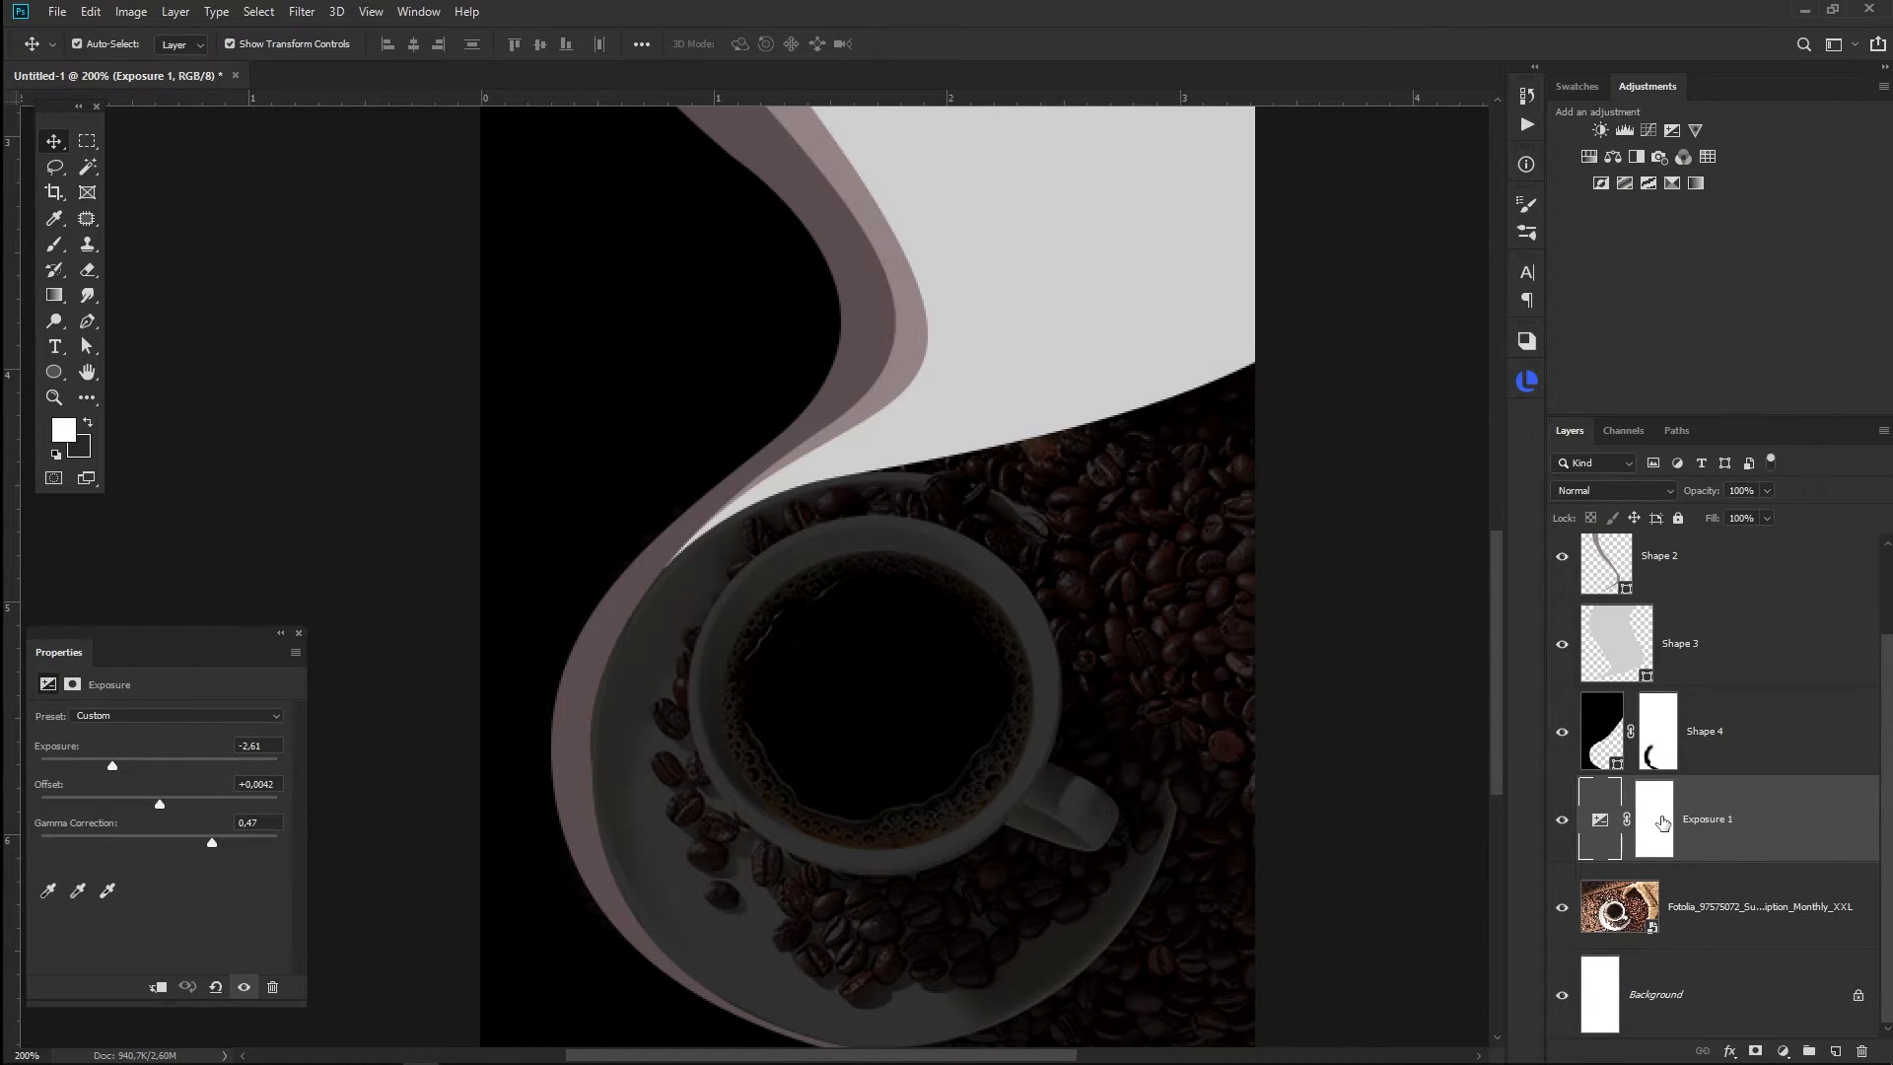
- Fill Exposure 1's mask black and clip it to the coffee photo
left_click(1663, 823)
key("x")
key("alt+BackSpace")
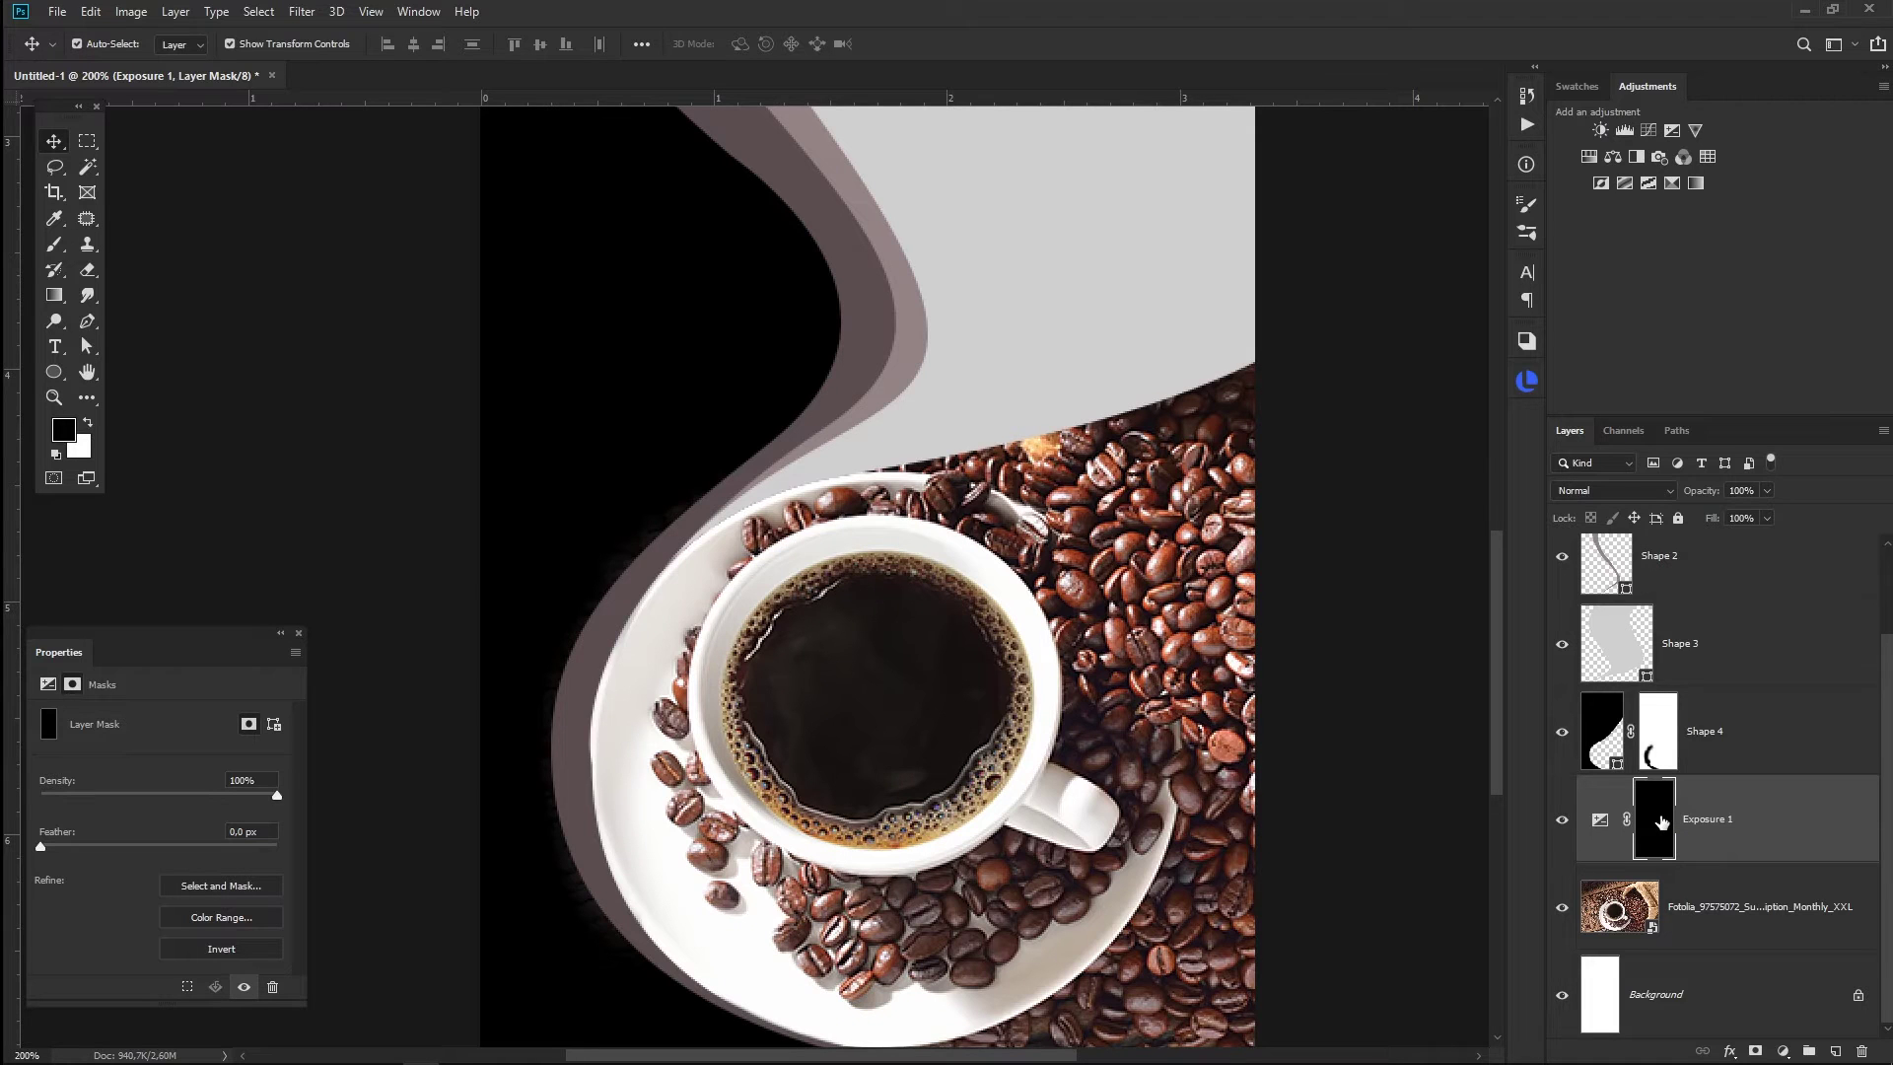
left_click(1615, 862, "alt")
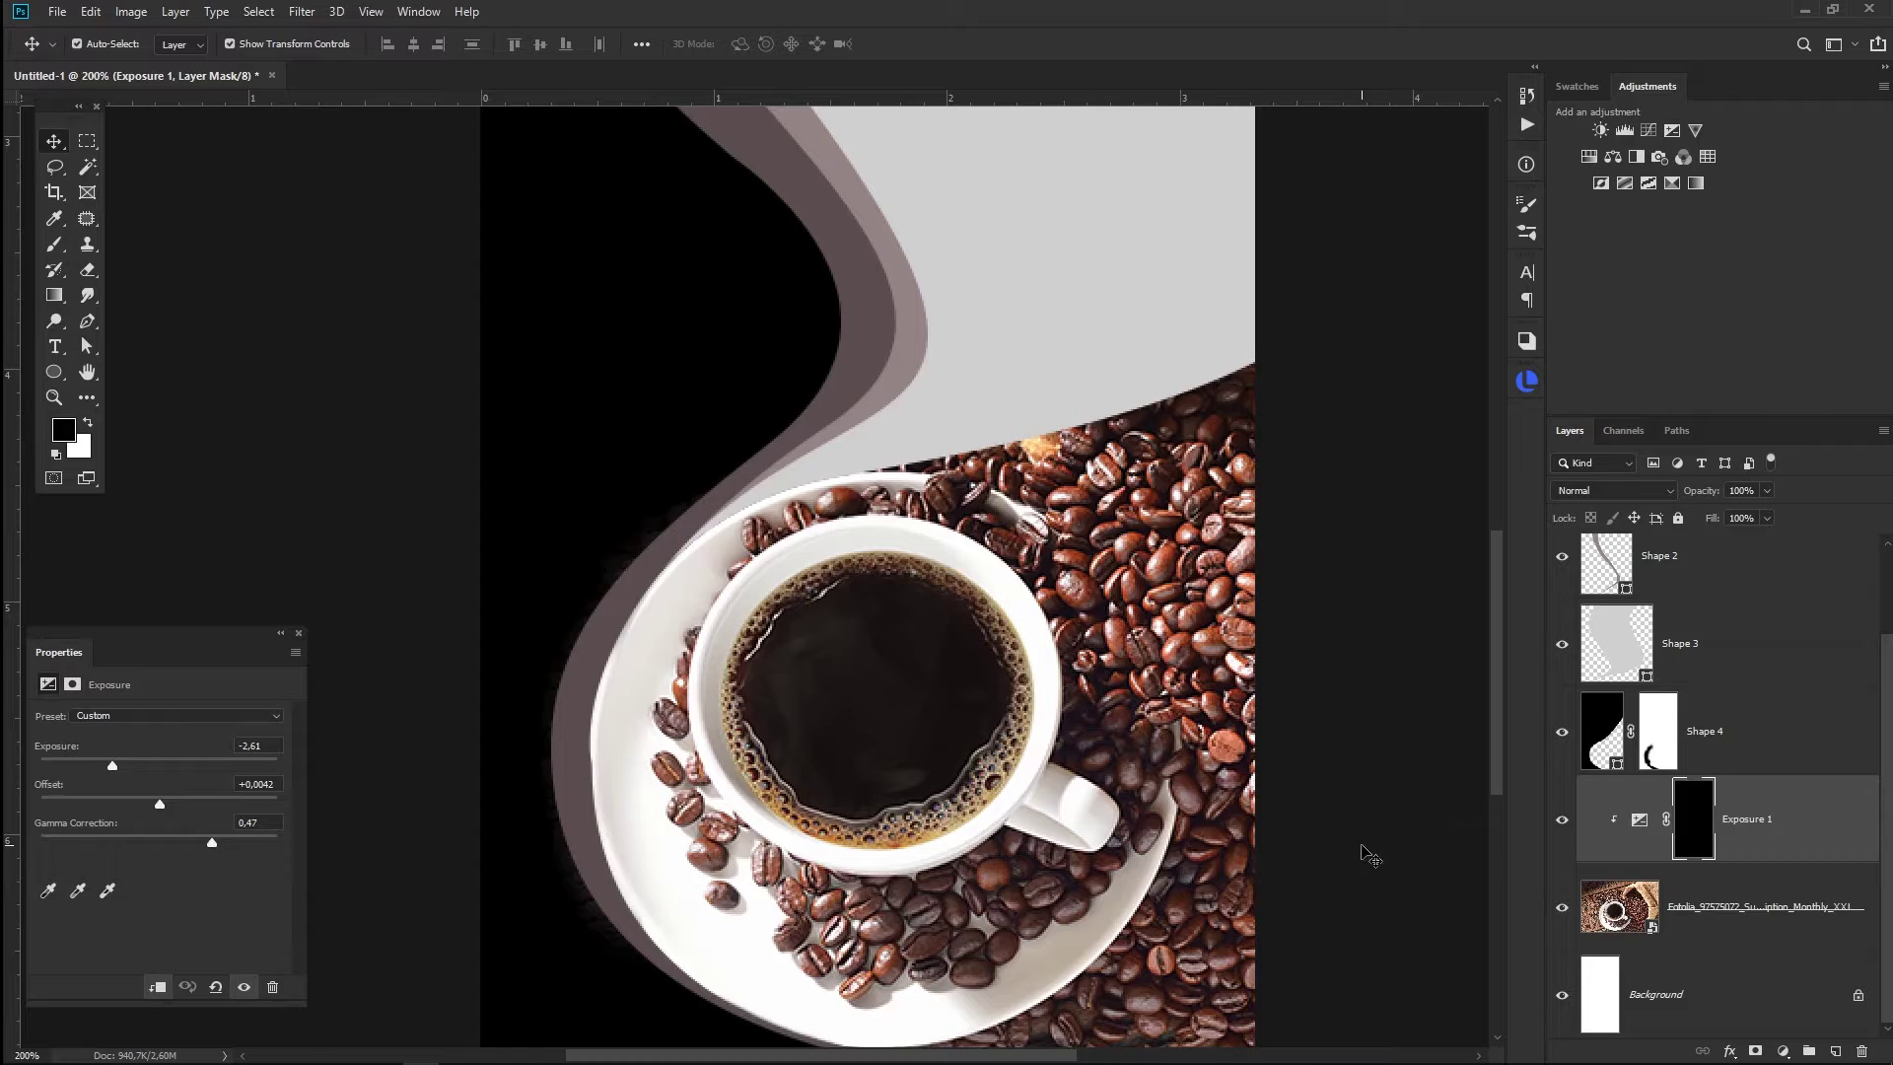
scroll(1370, 856, "down", 3)
left_click(1563, 821)
left_click(1563, 820)
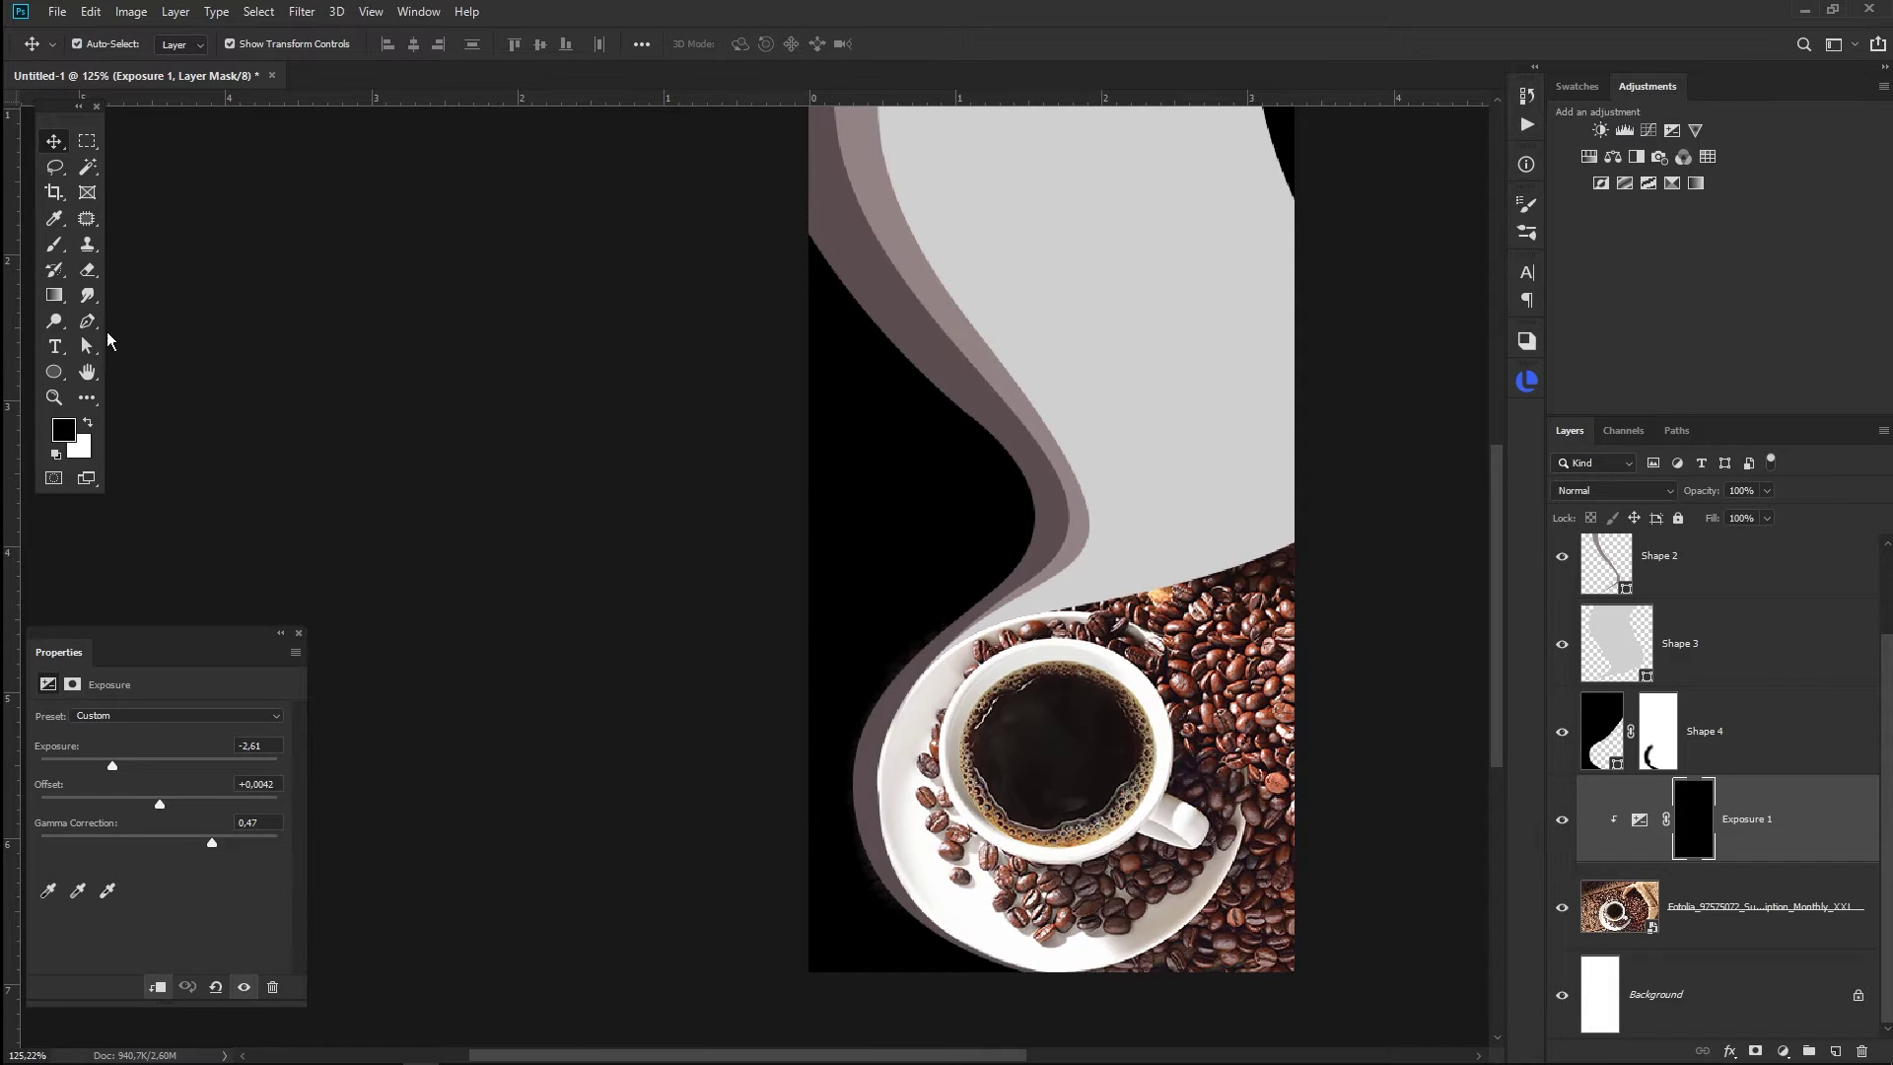
- Paint white on the Exposure 1 mask with a 250 px brush over the photo's right side
left_click(57, 246)
key("bracketright")
key("bracketright")
key("bracketright")
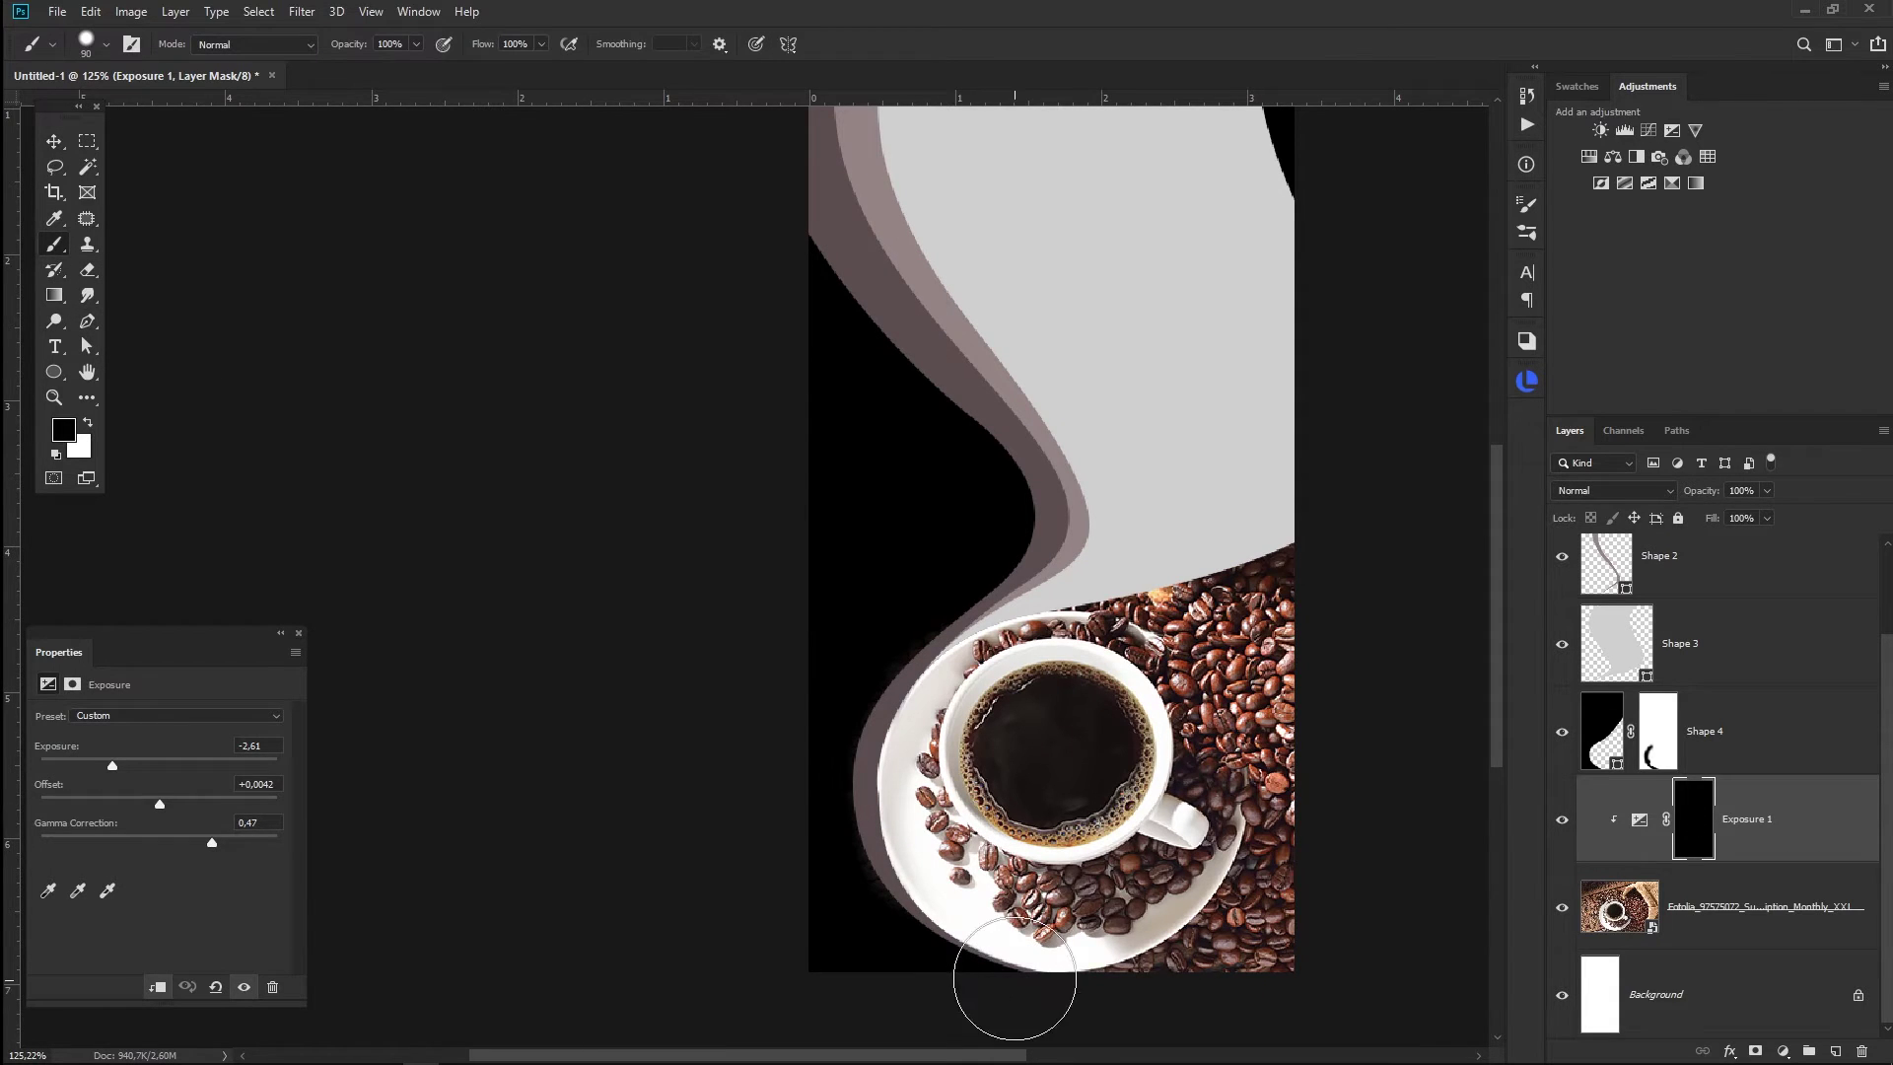
left_click(89, 424)
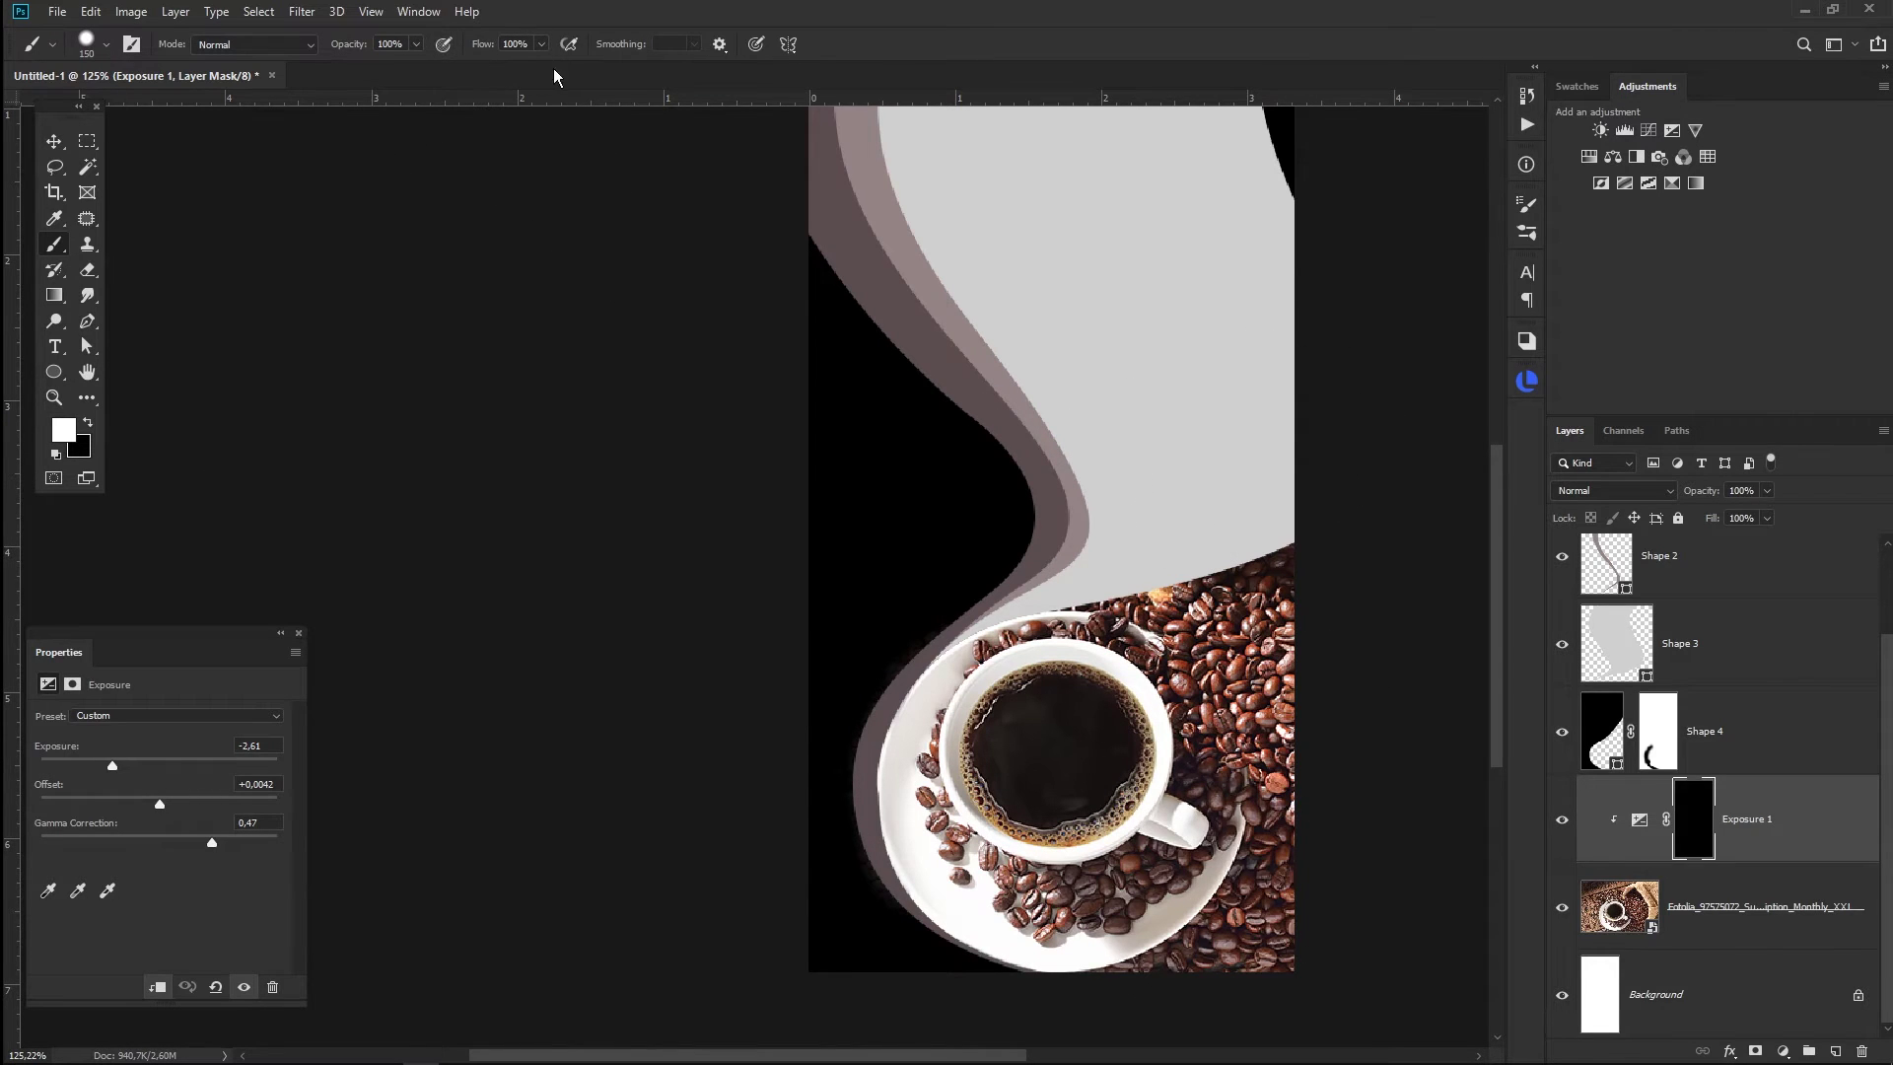
right_click(891, 470)
key("Return")
key("bracketright")
key("bracketright")
key("bracketright")
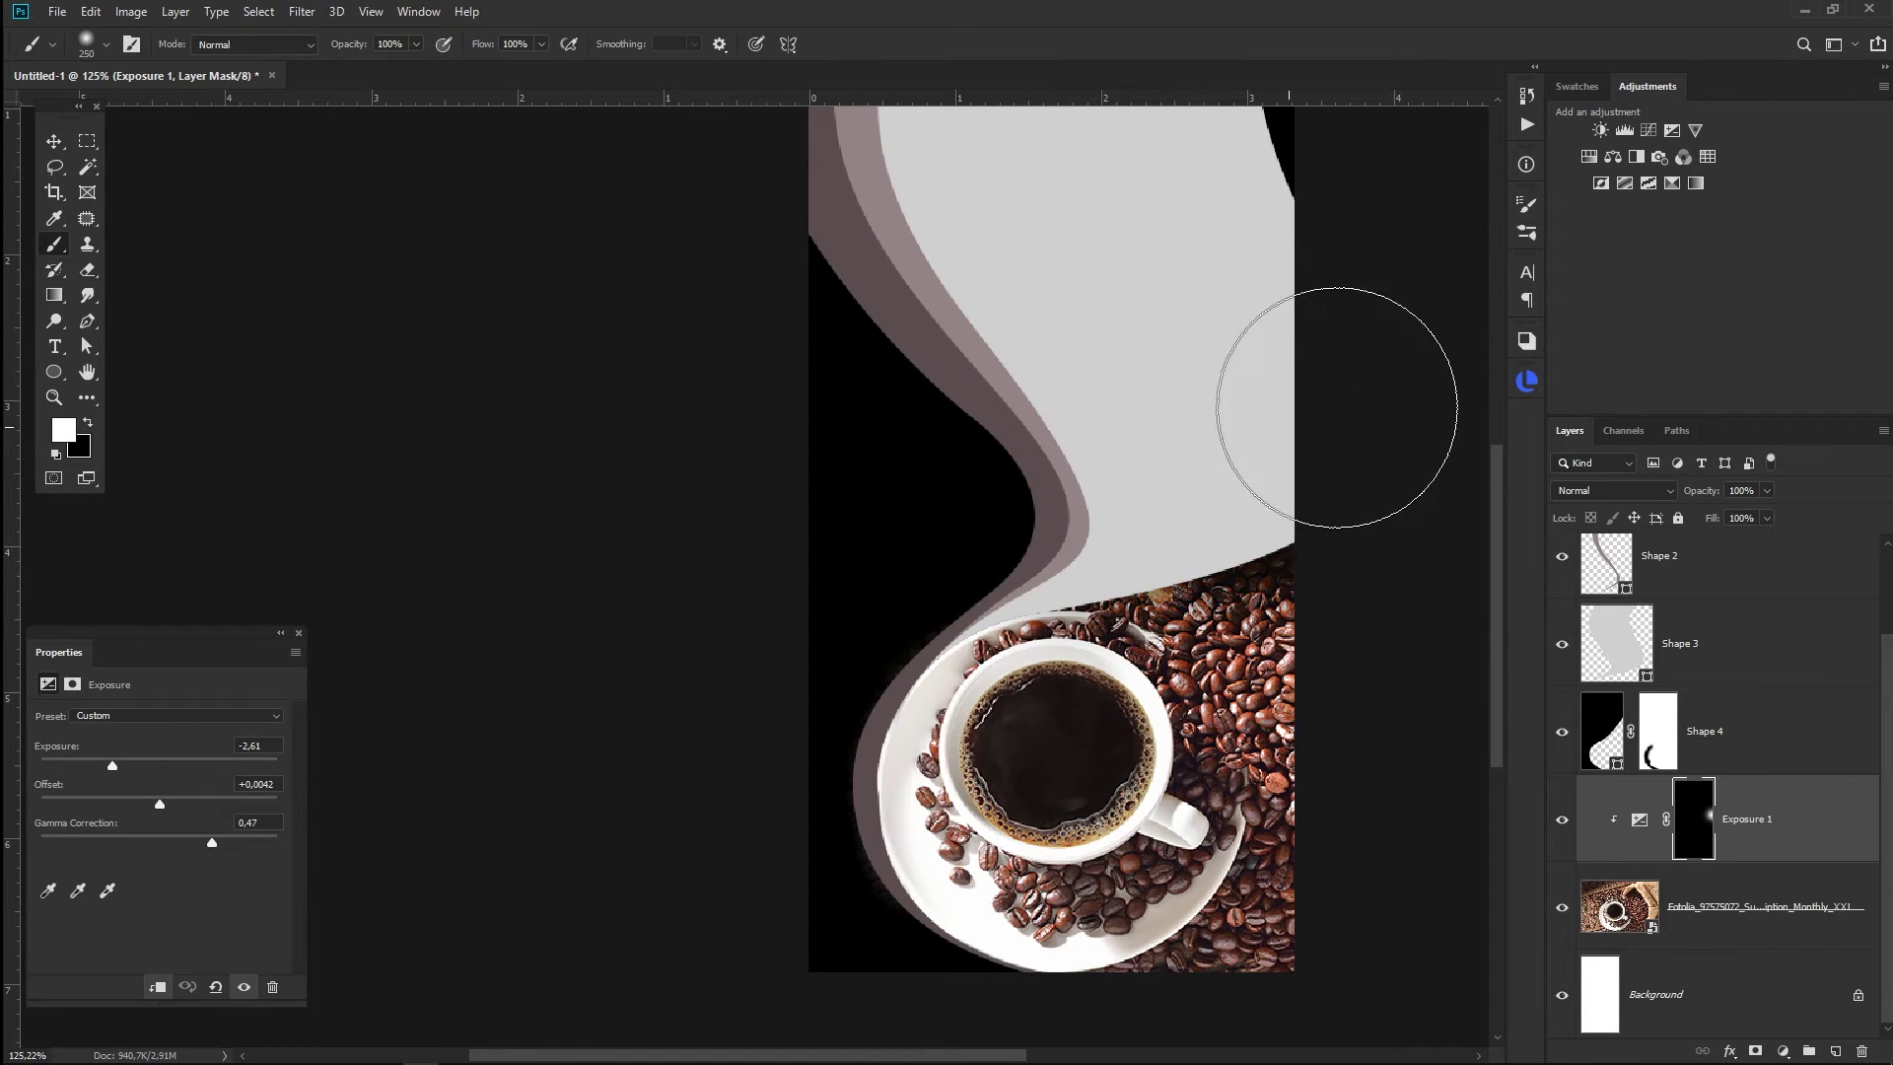
left_click_drag(1299, 448, 1192, 440)
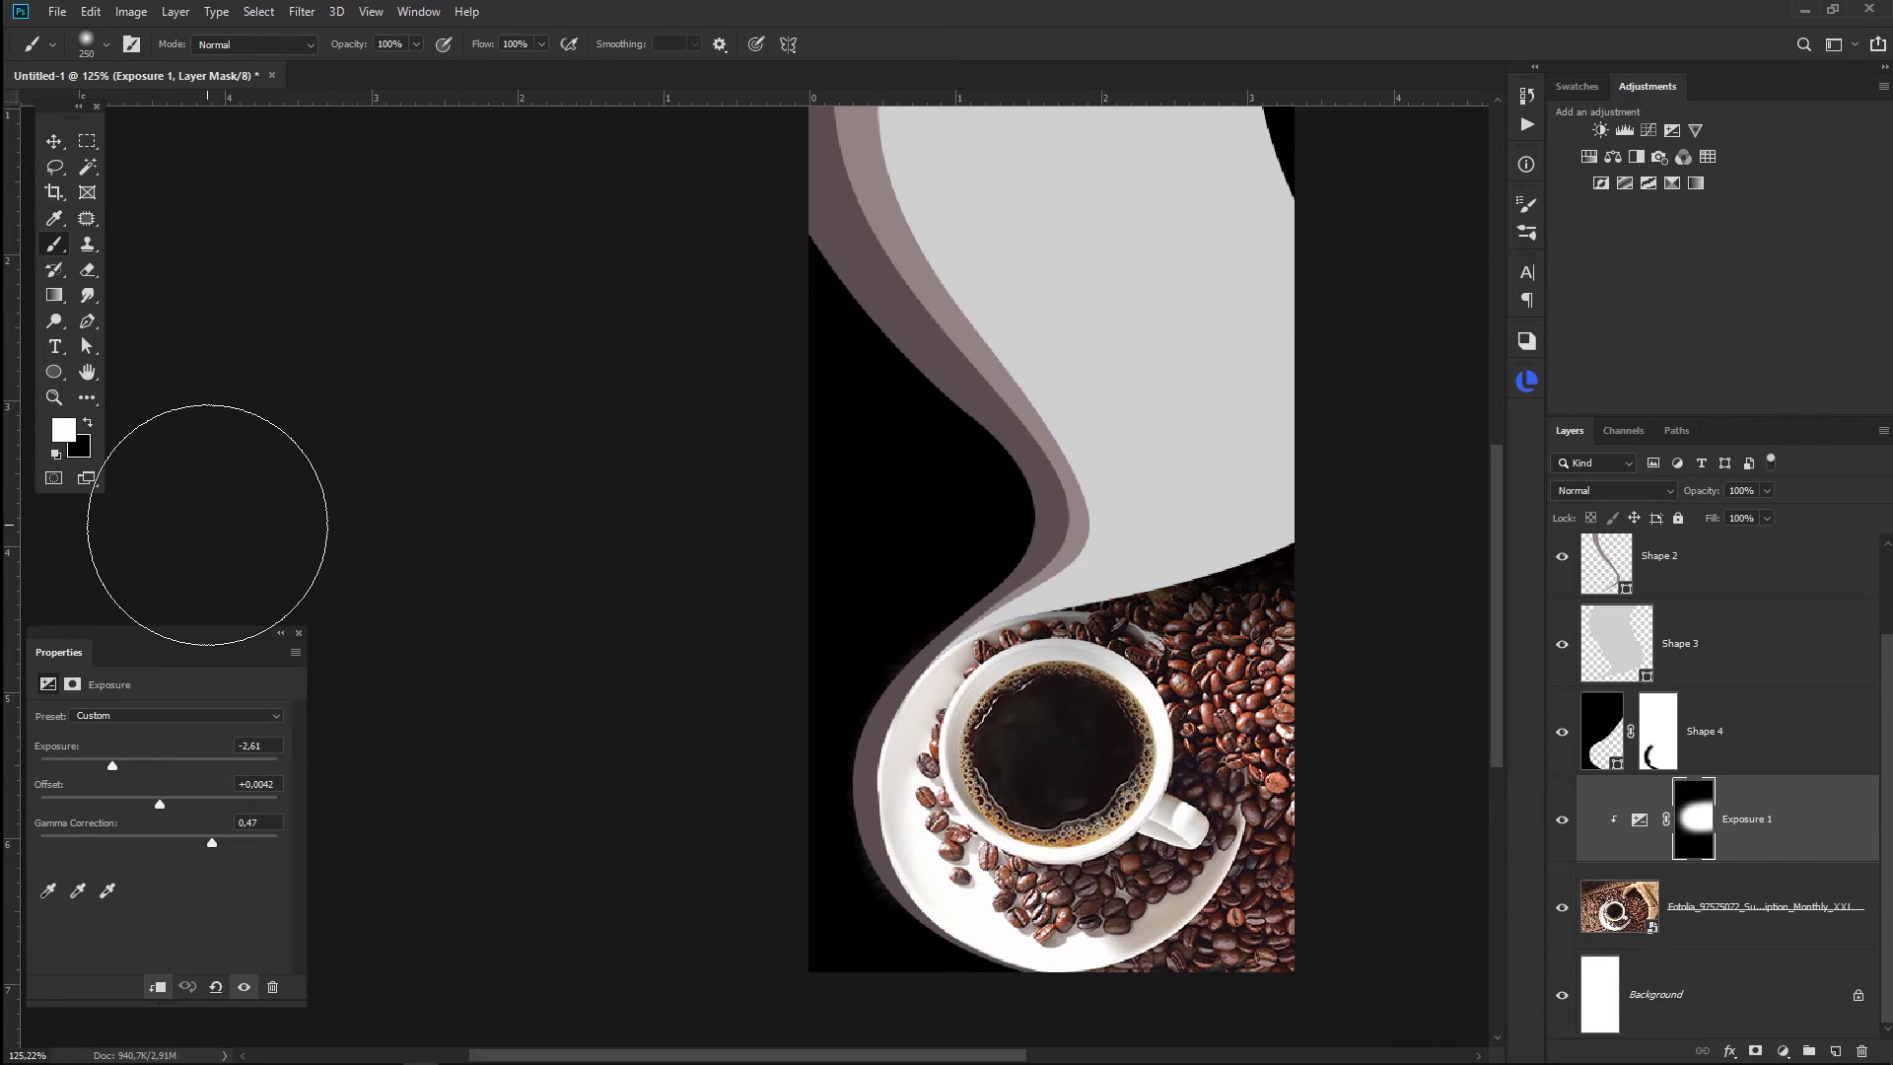
- Switch to black with a 90 px, 100% hardness brush and zoom in over the cup
left_click(87, 424)
key("bracketleft")
key("bracketleft")
key("bracketleft")
right_click(1058, 718)
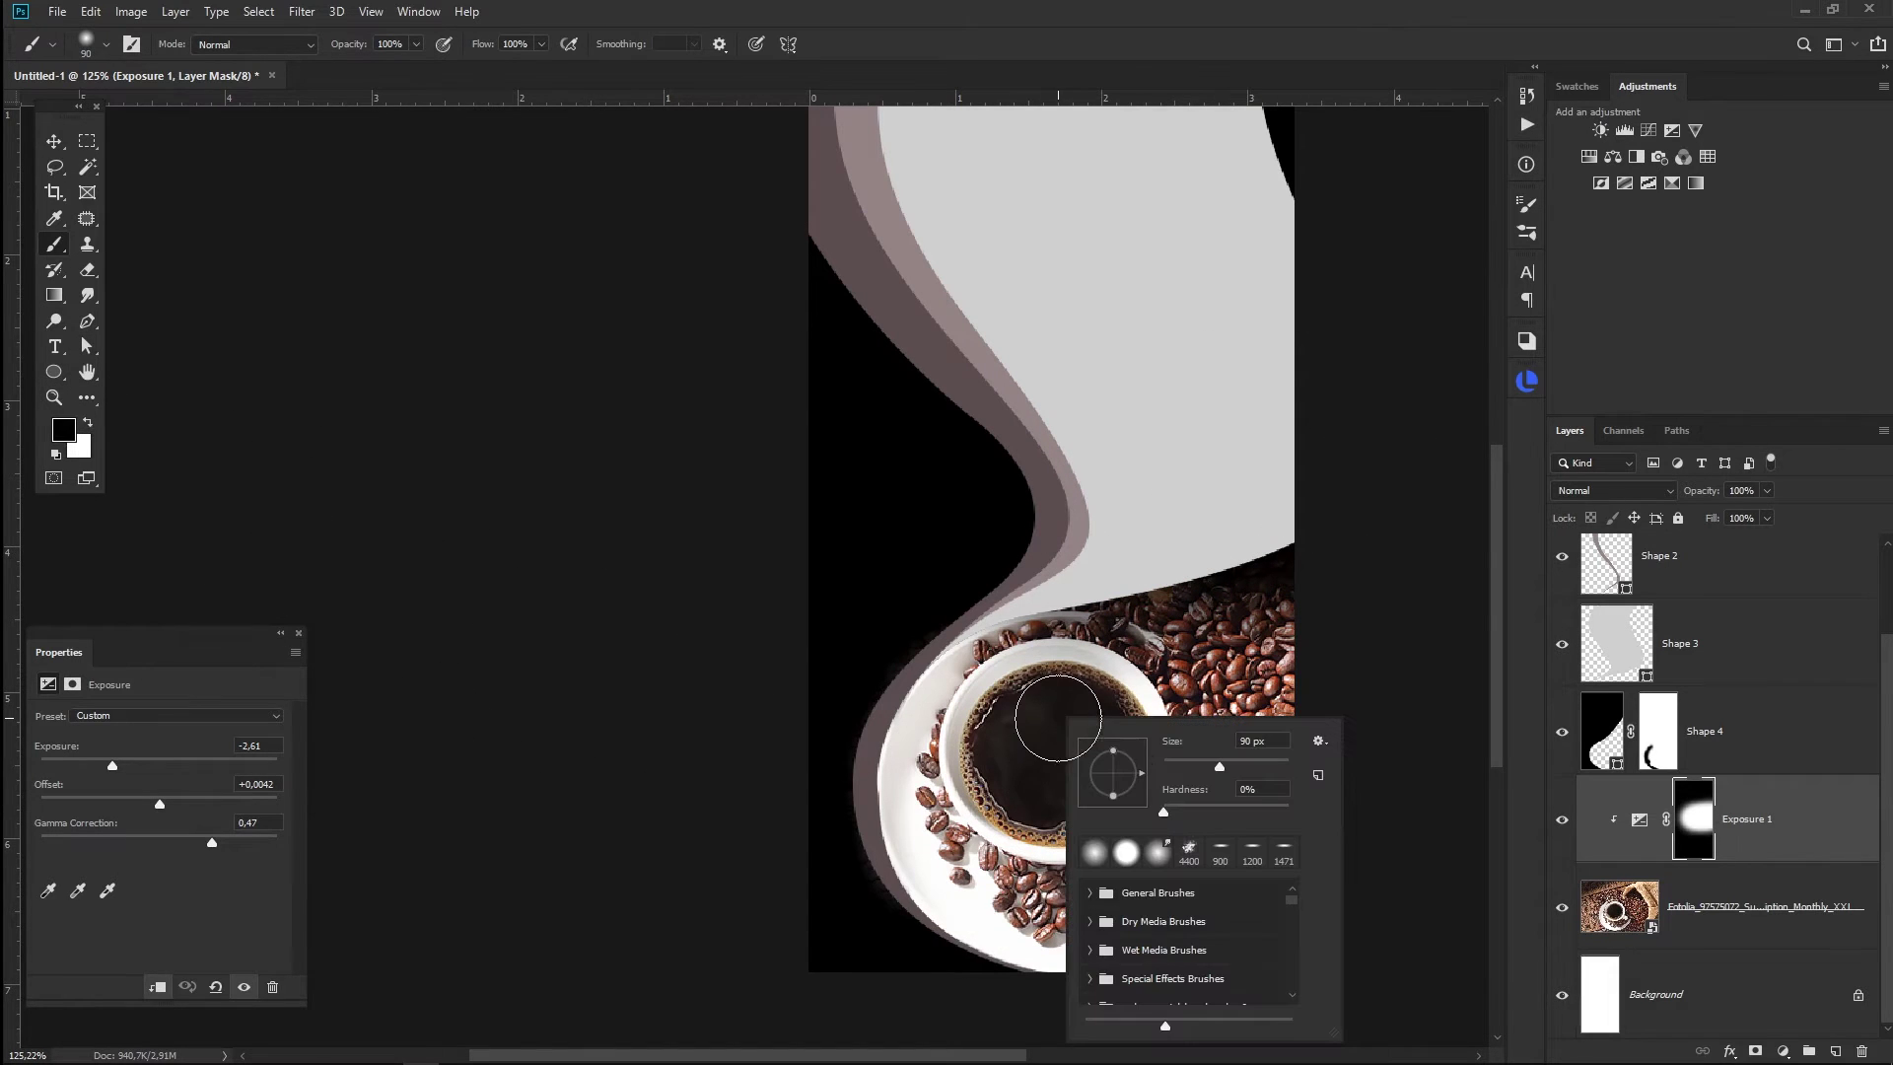
left_click_drag(1163, 811, 1287, 812)
key("Return")
scroll(812, 328, "up", 4)
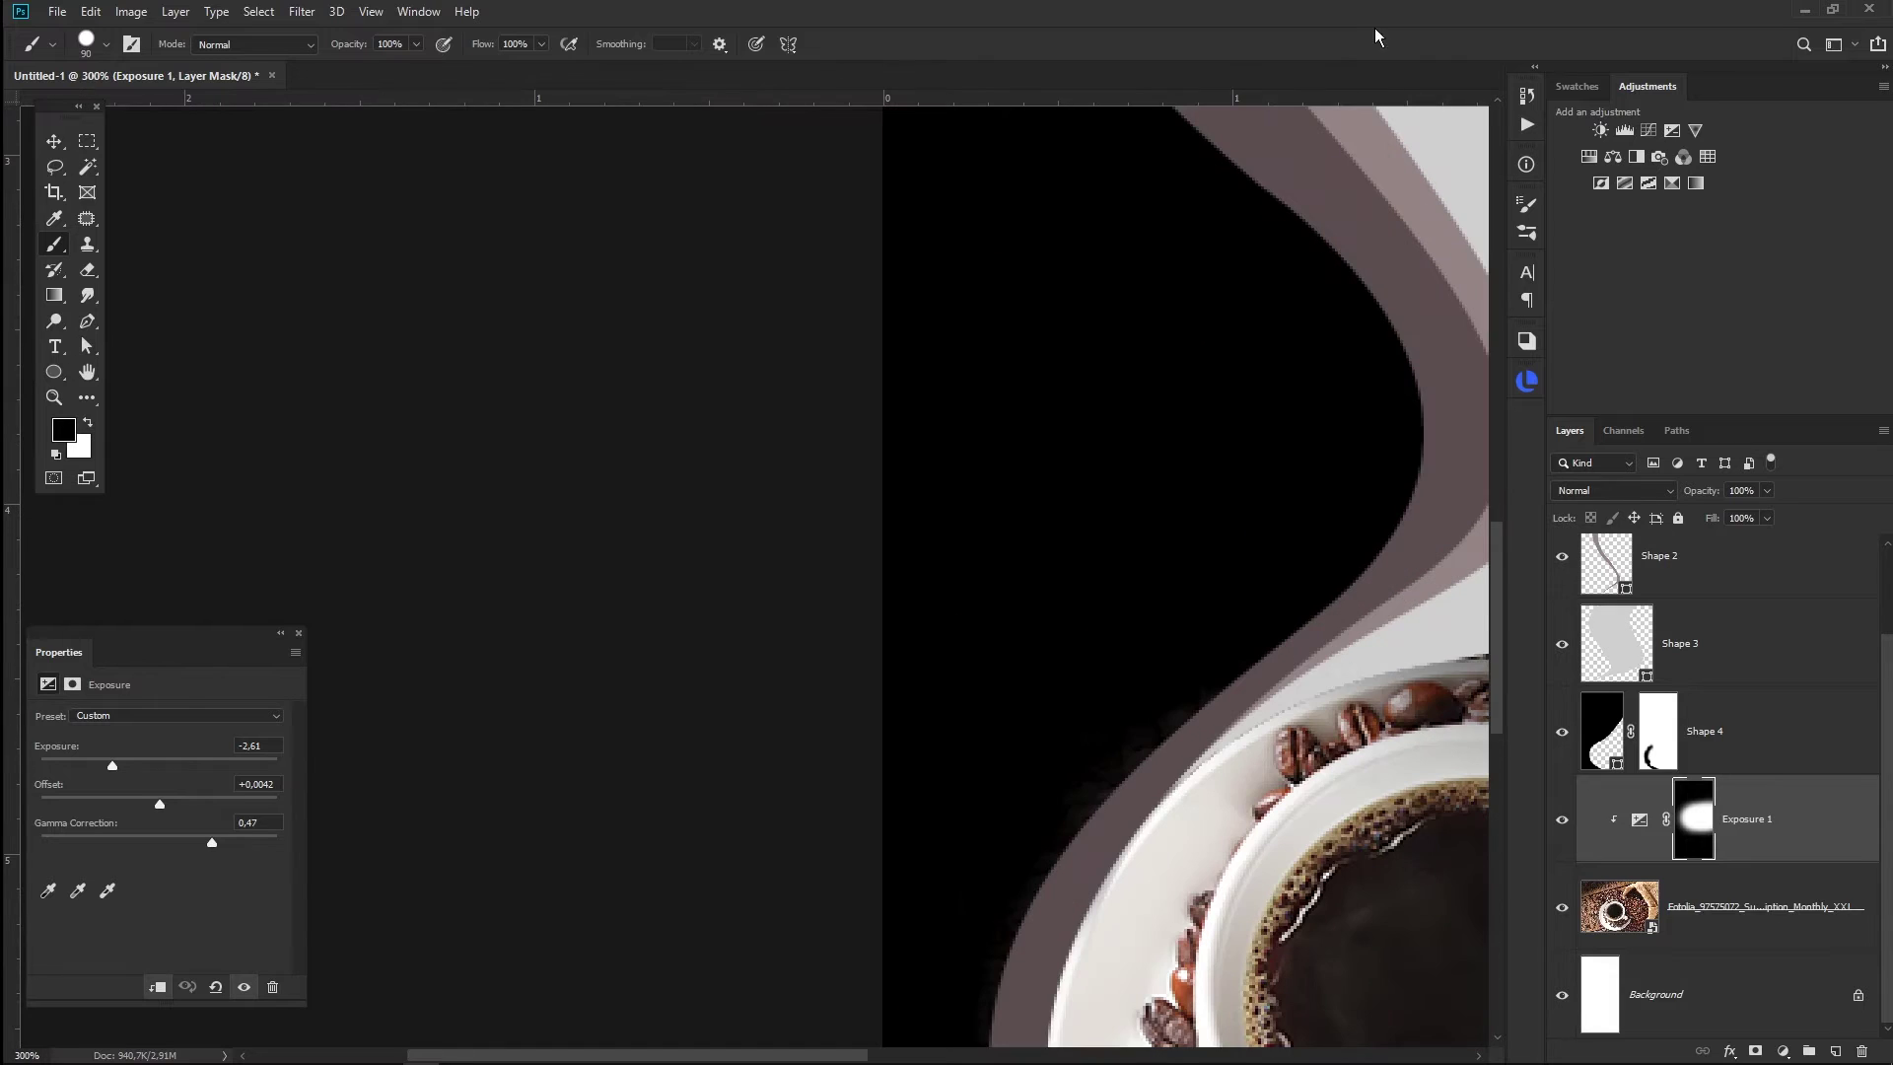
left_click_drag(812, 329, 710, 427)
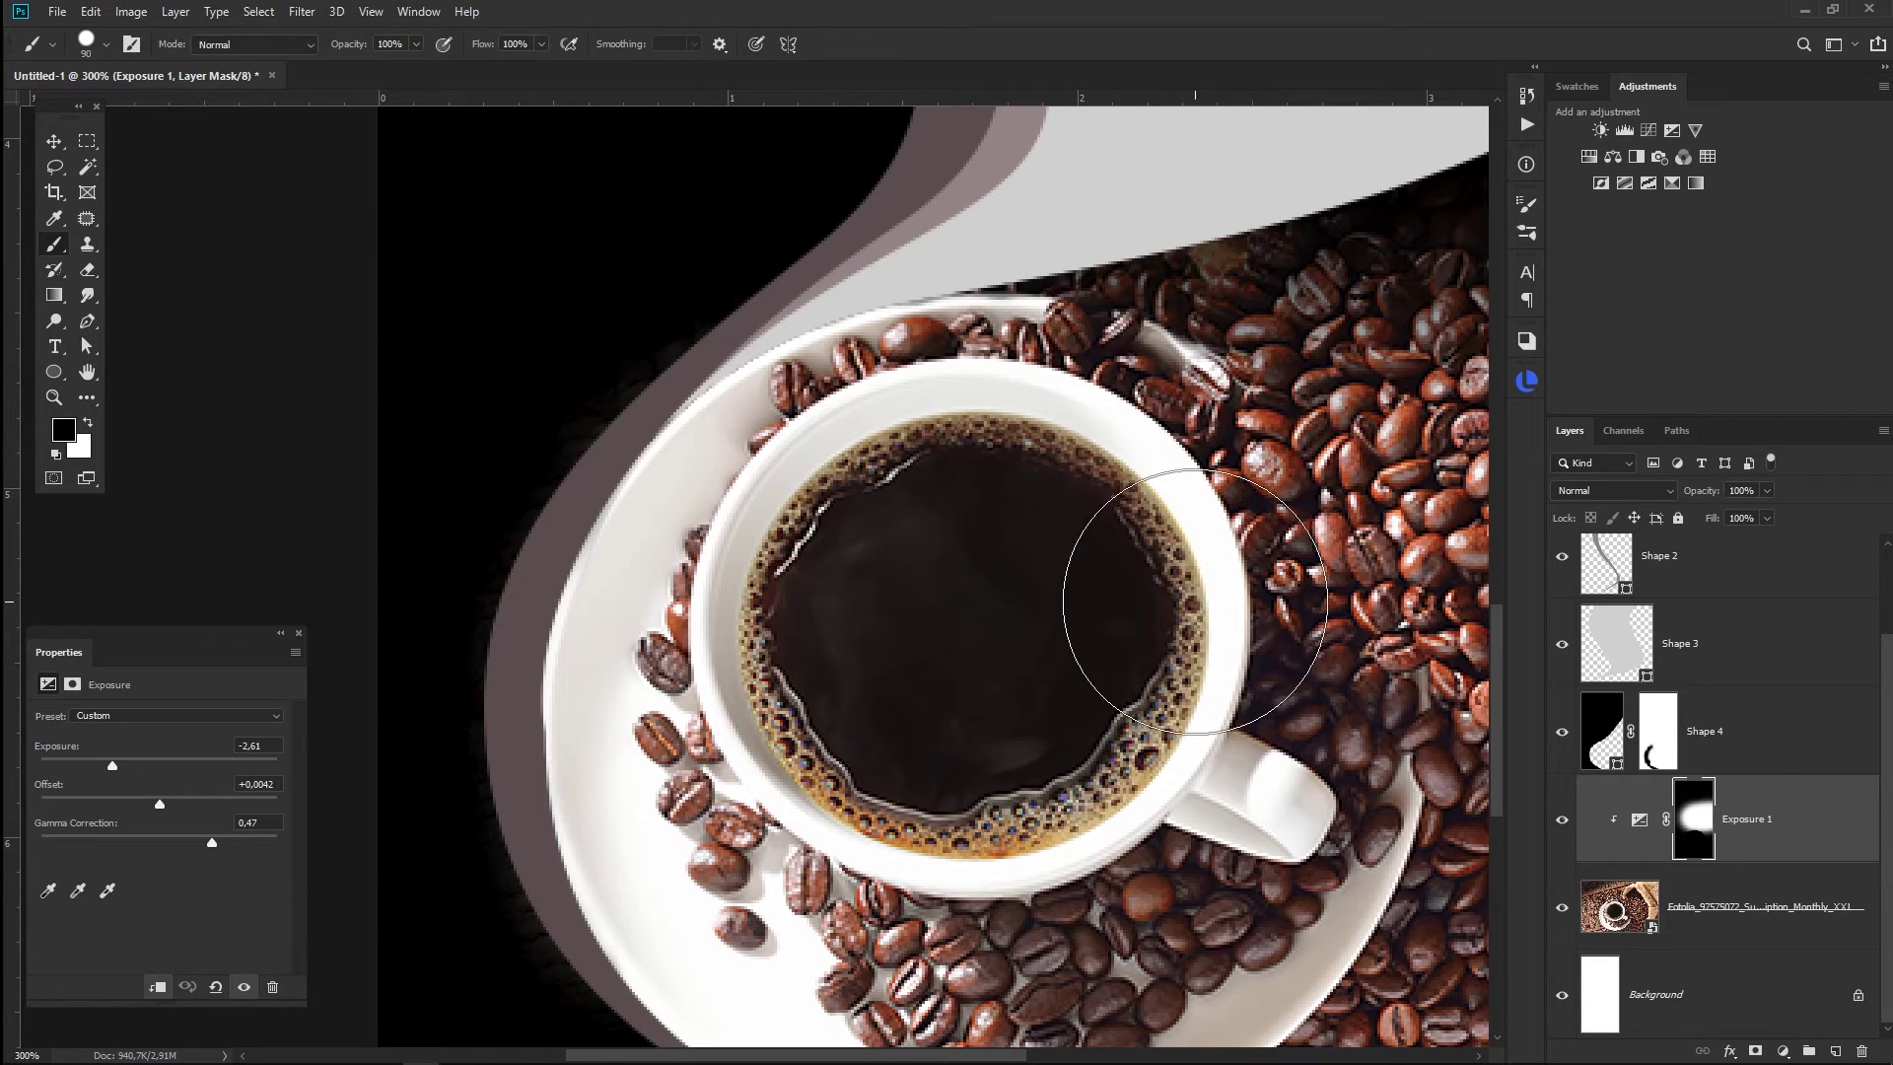
scroll(1179, 605, "down", 1)
scroll(1174, 606, "down", 4)
scroll(1163, 614, "down", 2)
scroll(749, 690, "up", 1)
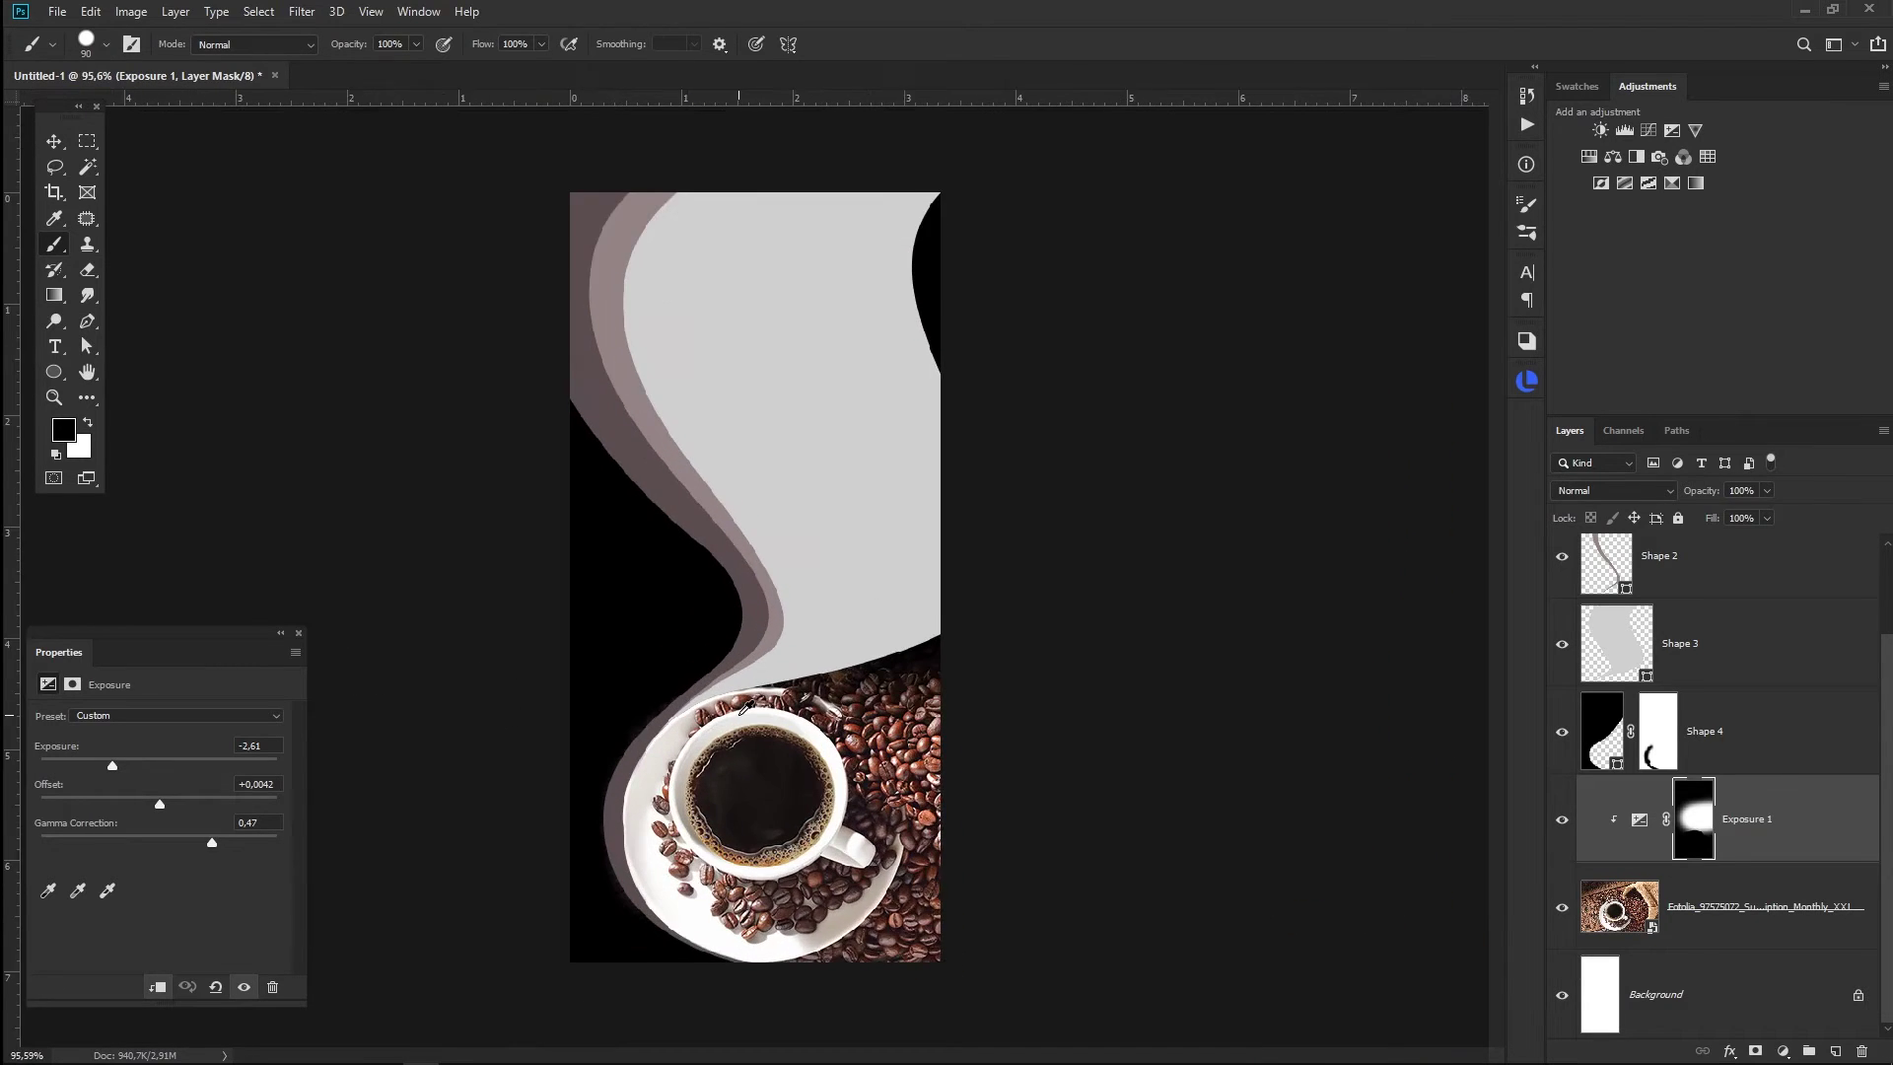
scroll(862, 885, "up", 2)
scroll(863, 885, "up", 2)
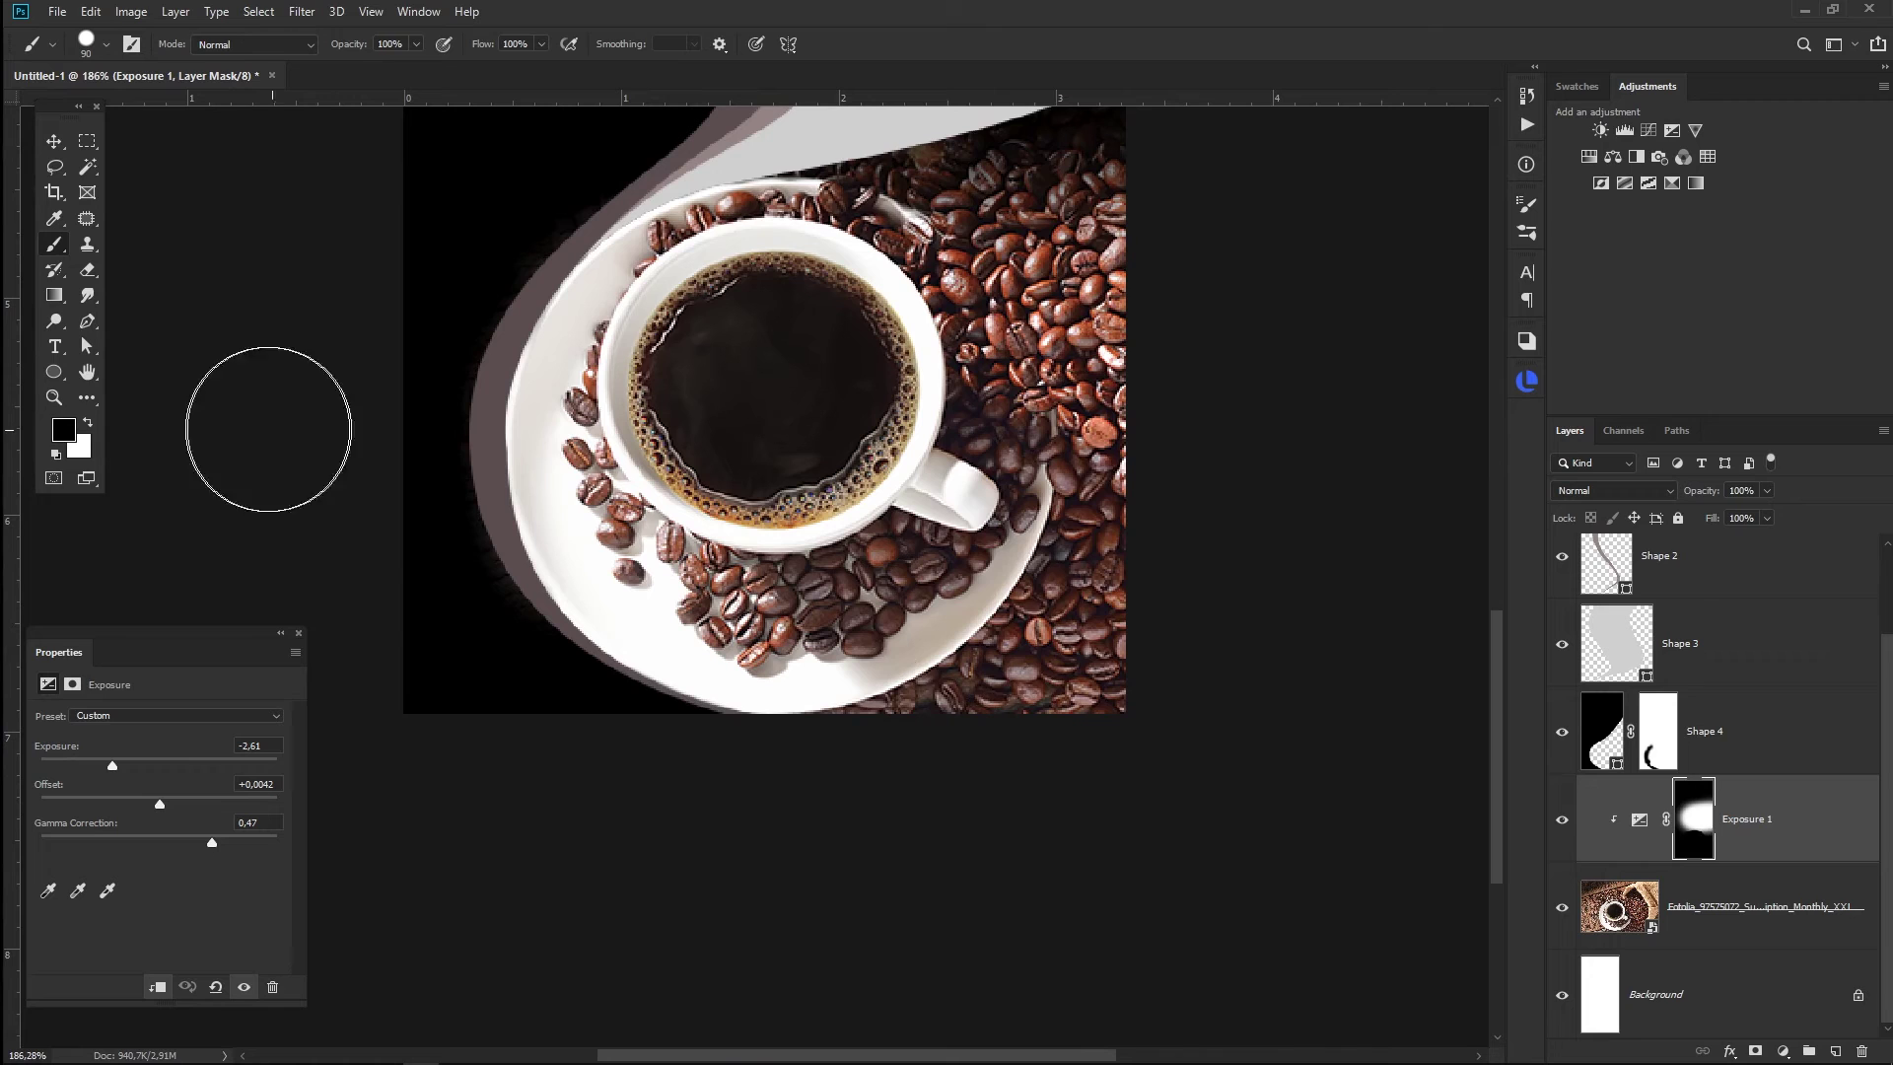
- Paint white with a soft 250 px brush to darken the saucer and lower cup area
left_click(87, 423)
left_click_drag(754, 677, 824, 679)
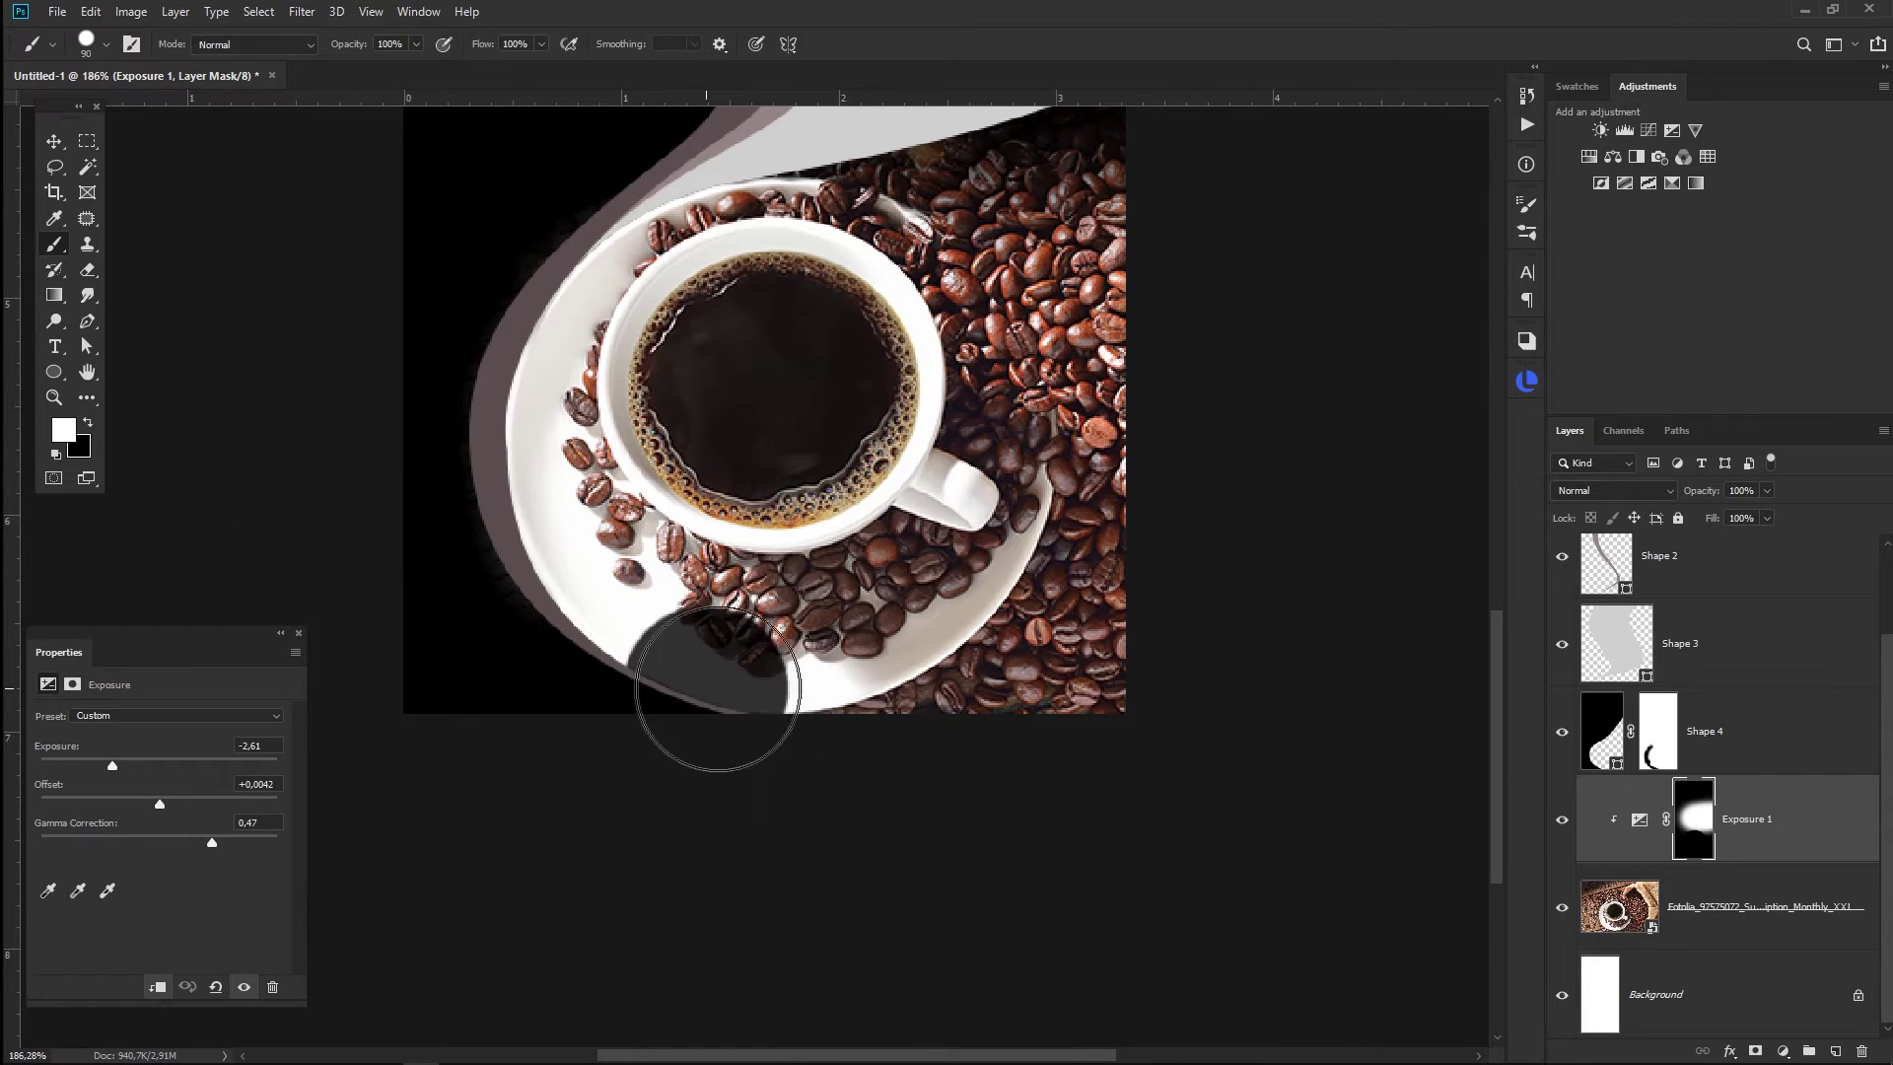
key("ctrl+z")
right_click(986, 556)
left_click(1065, 676)
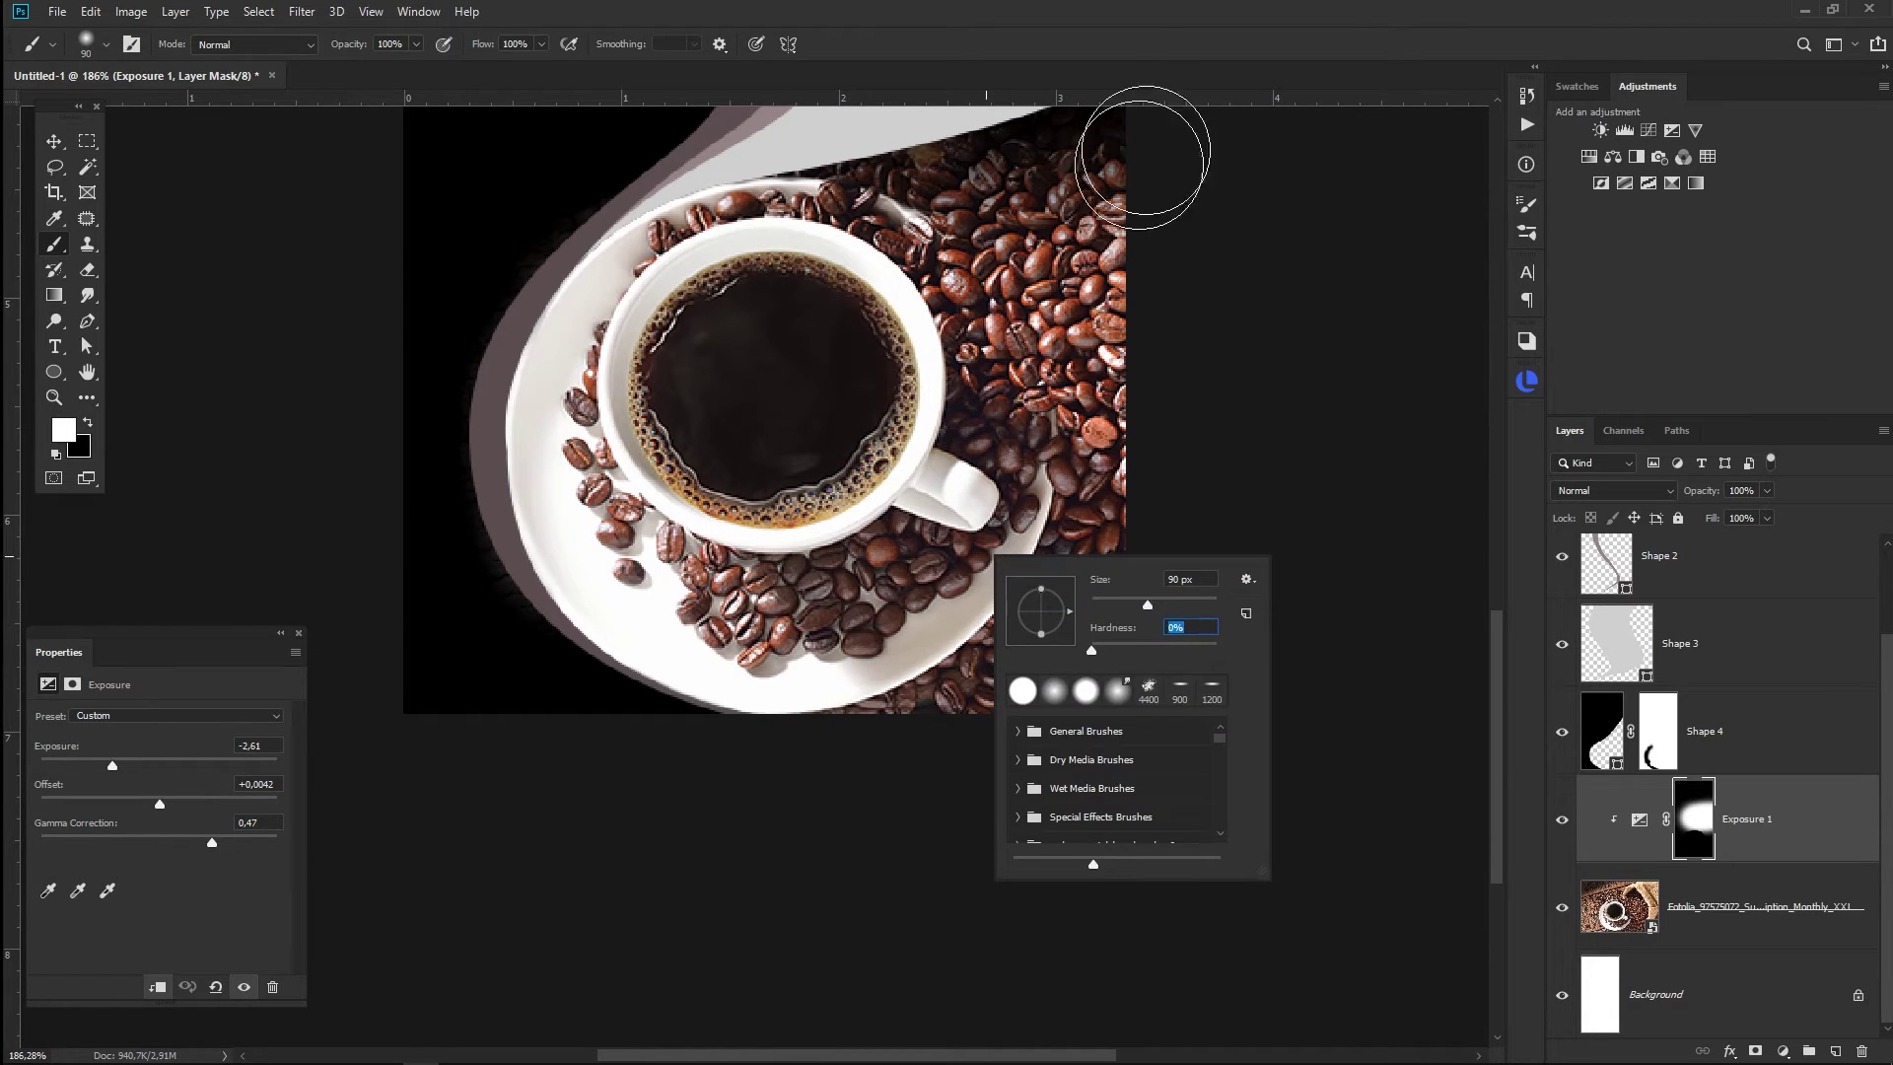
key("Return")
key("bracketright")
key("bracketright")
key("bracketright")
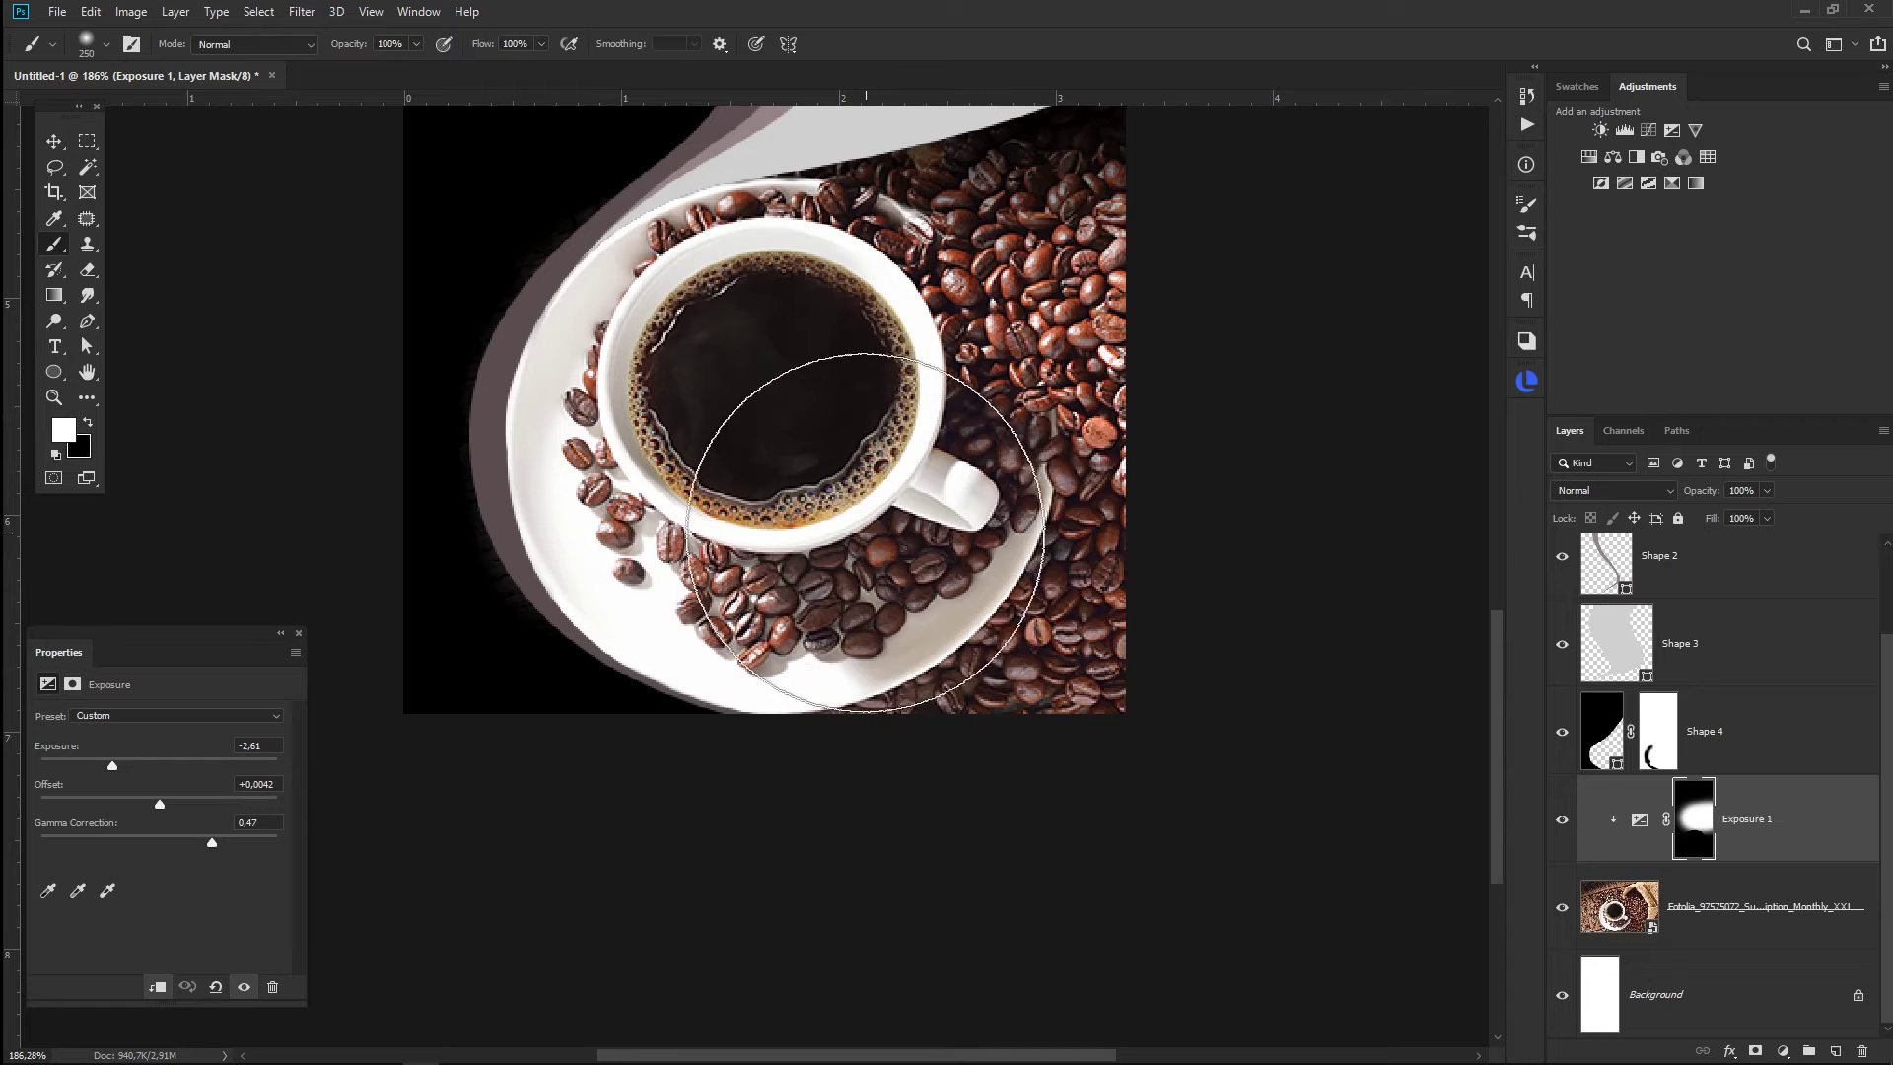
mouse_move(885, 582)
left_mouse_down()
mouse_move(913, 643)
mouse_move(773, 676)
left_mouse_up()
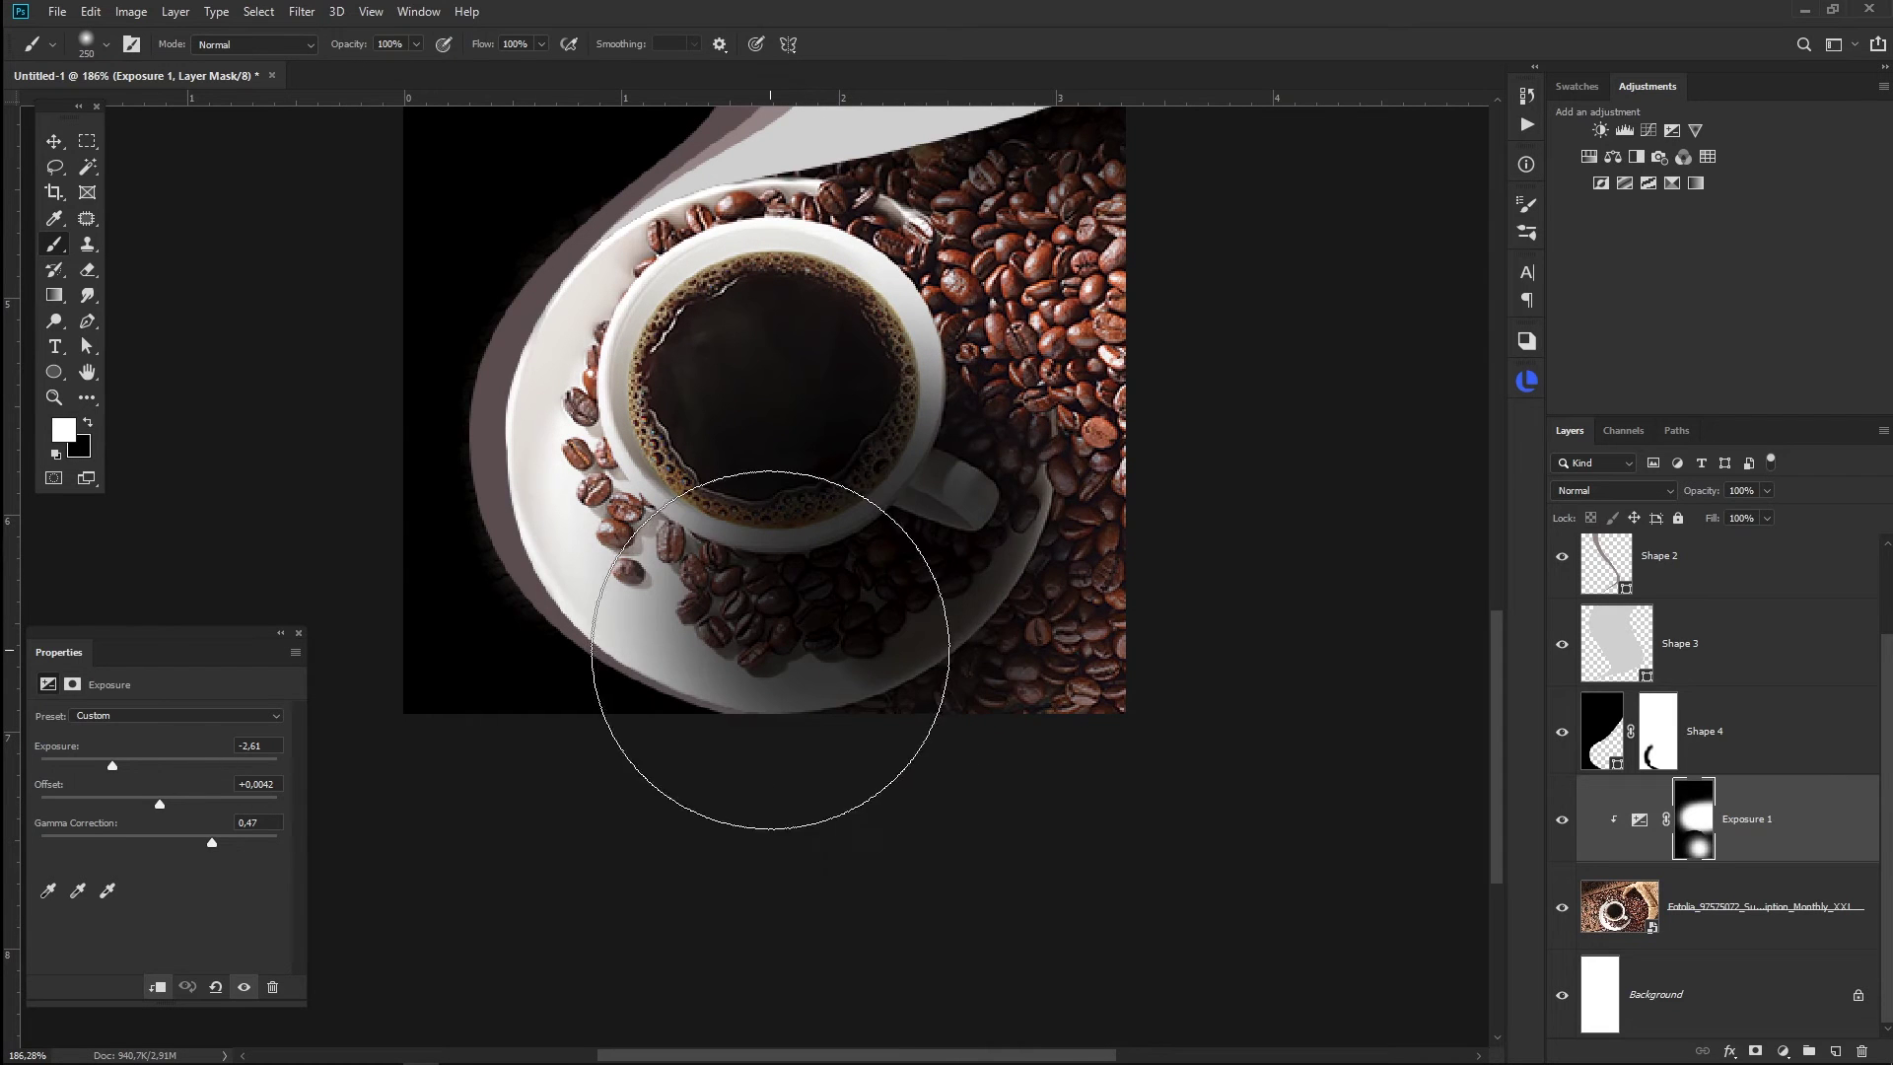
- Paint black with a 125 px brush to restore brightness to the cup and saucer
key("x")
key("bracketleft")
key("bracketleft")
key("bracketleft")
mouse_move(799, 373)
left_mouse_down()
mouse_move(782, 338)
mouse_move(670, 532)
mouse_move(691, 592)
mouse_move(903, 440)
mouse_move(947, 493)
left_mouse_up()
key("bracketleft")
key("bracketleft")
key("bracketleft")
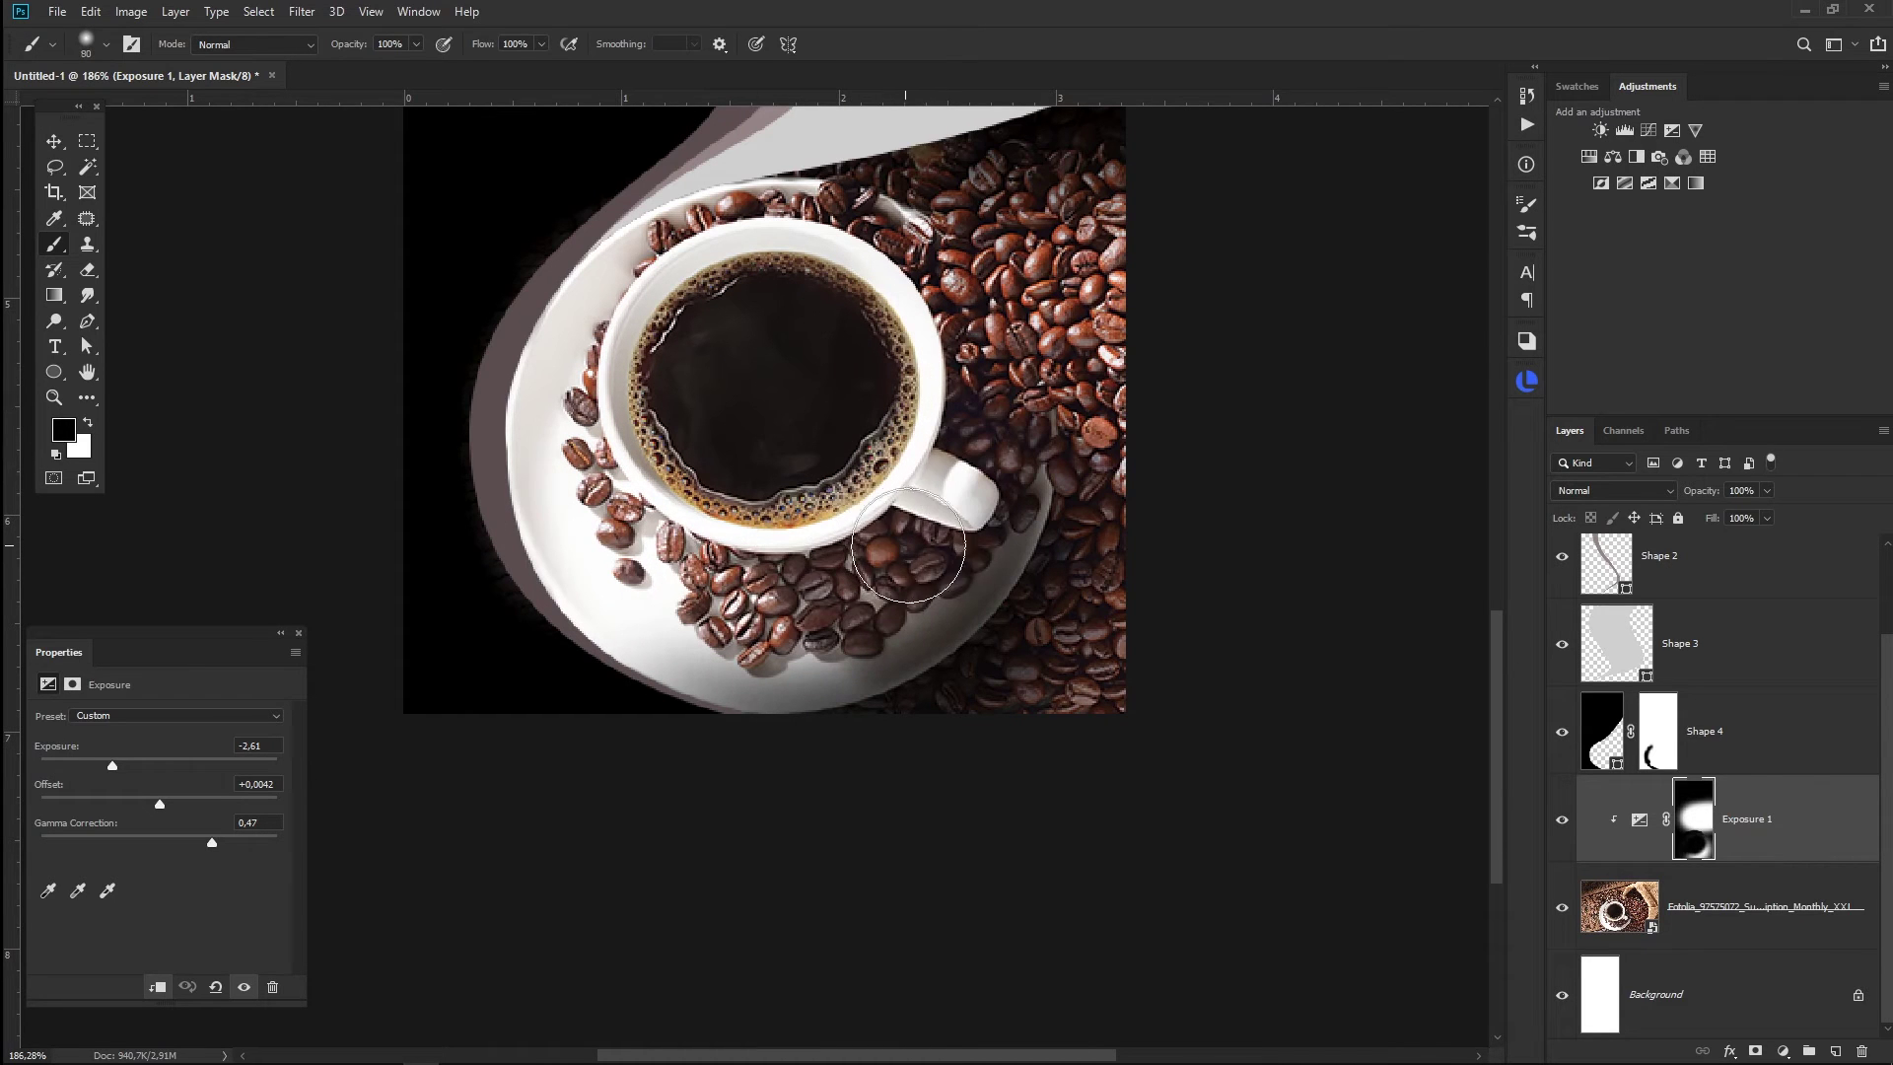
right_click(944, 542)
key("Return")
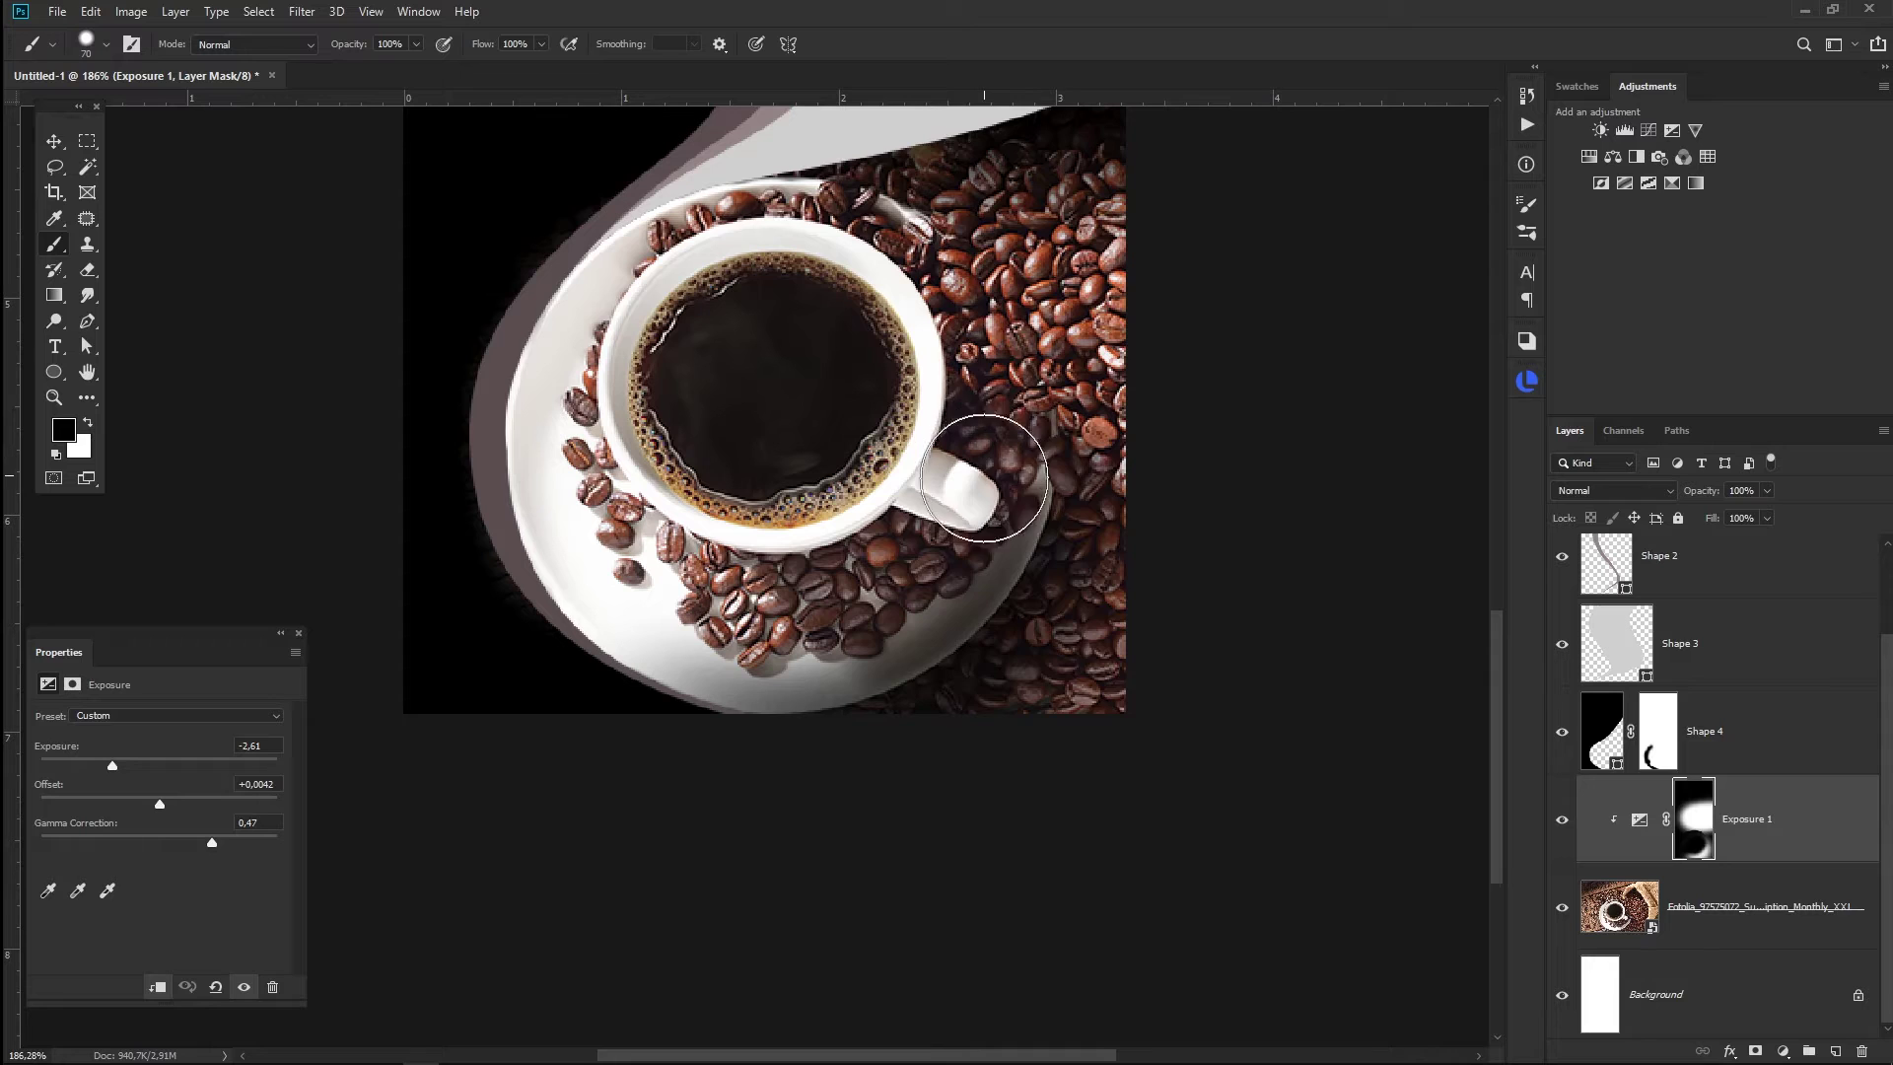
right_click(969, 440)
key("Return")
- Brighten the beans around the cup handle and lower-left saucer with 70 px strokes
mouse_move(866, 401)
left_mouse_down()
mouse_move(947, 394)
mouse_move(868, 360)
left_mouse_up()
left_click_drag(579, 507, 902, 548)
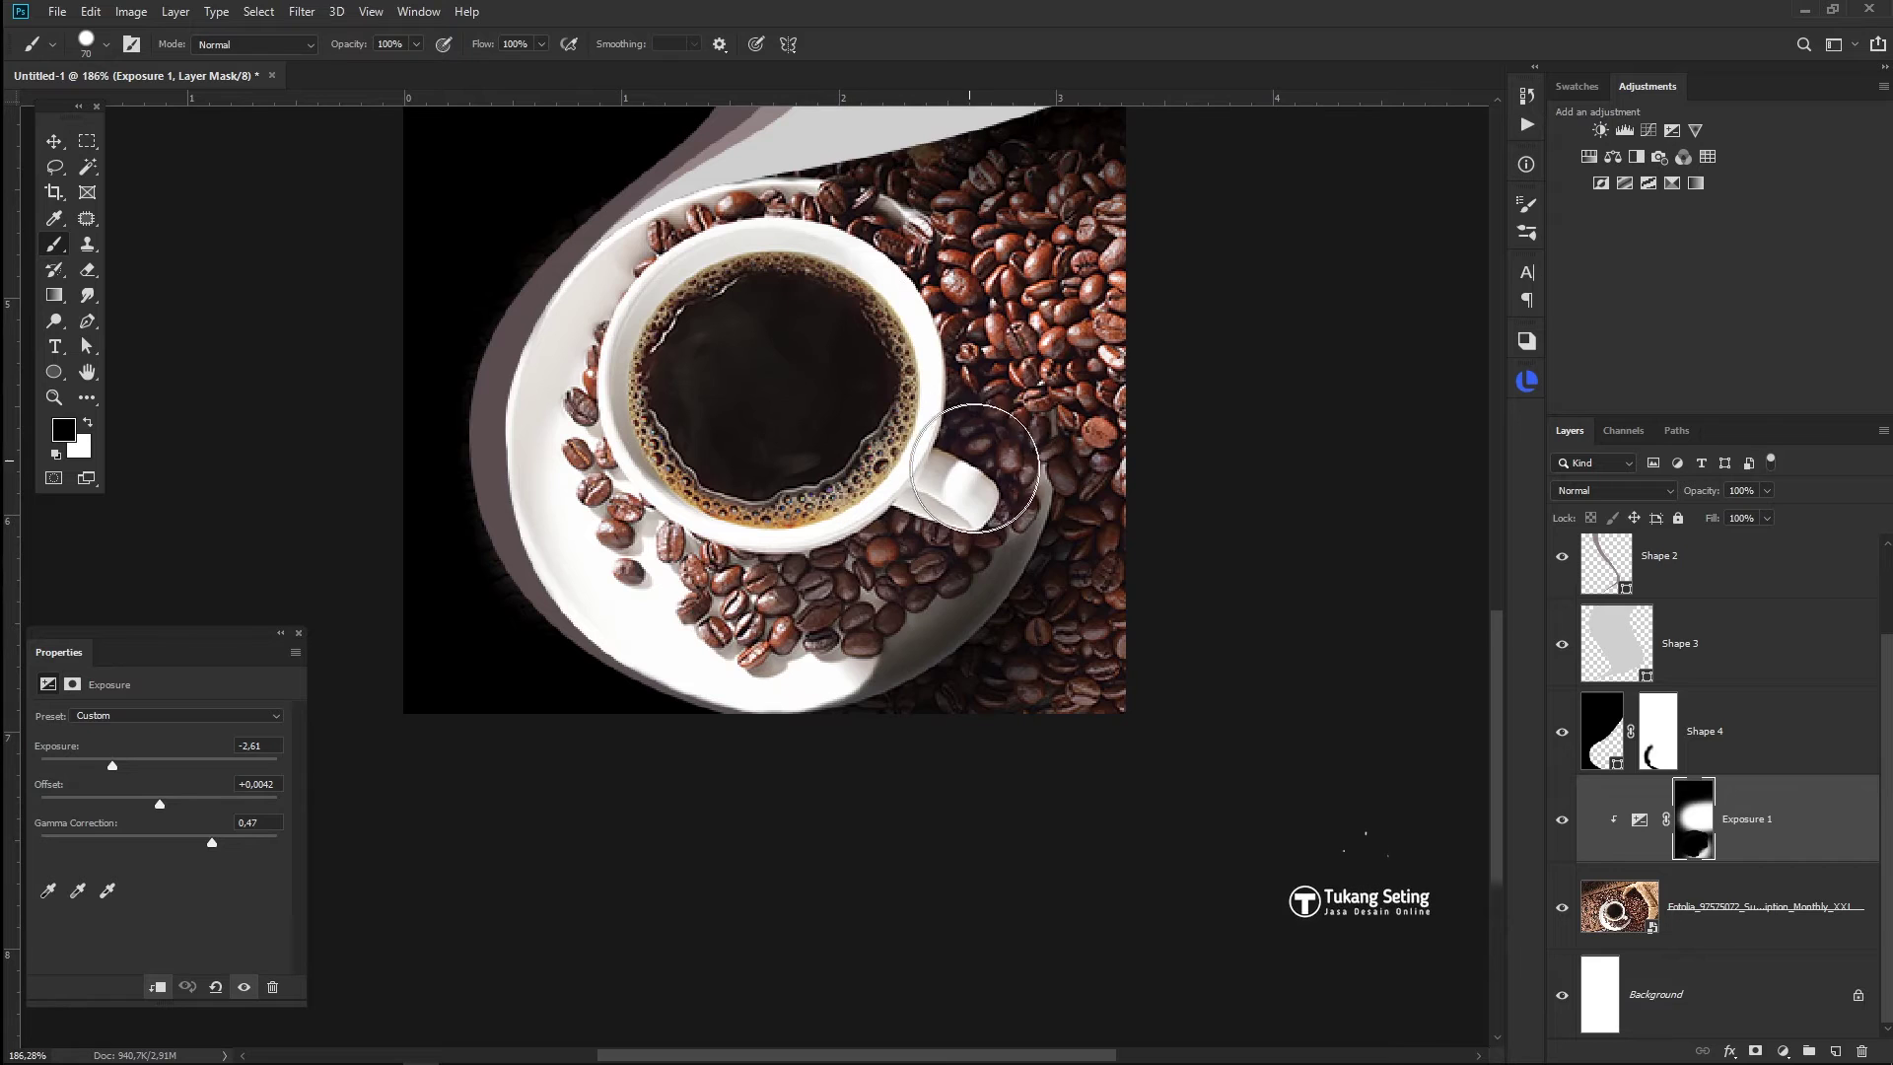
mouse_move(951, 565)
left_mouse_down()
mouse_move(843, 636)
mouse_move(766, 648)
left_mouse_up()
key("bracketleft")
key("bracketleft")
right_click(1048, 511)
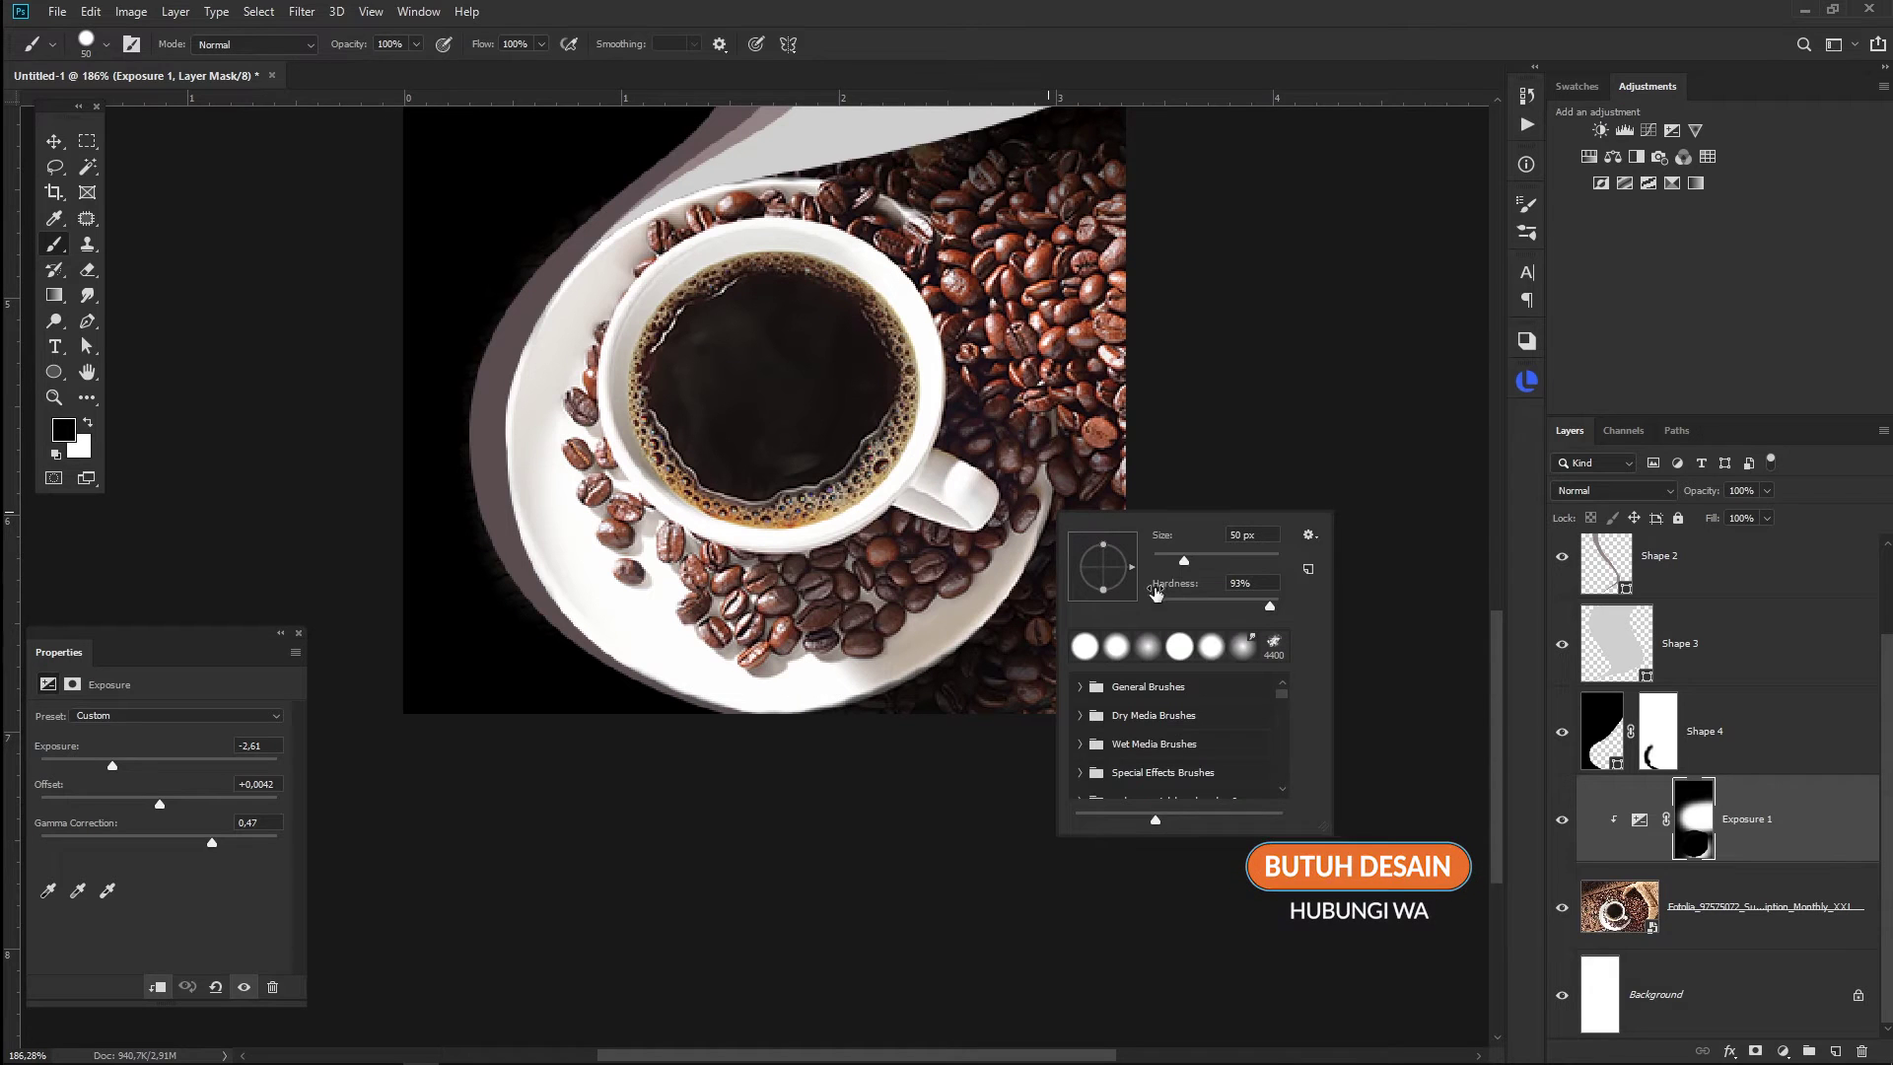
- Paint back the saucer rim on the Exposure 1 mask at 300% zoom with 1% brush spacing
left_click(1527, 205)
left_click(1529, 207)
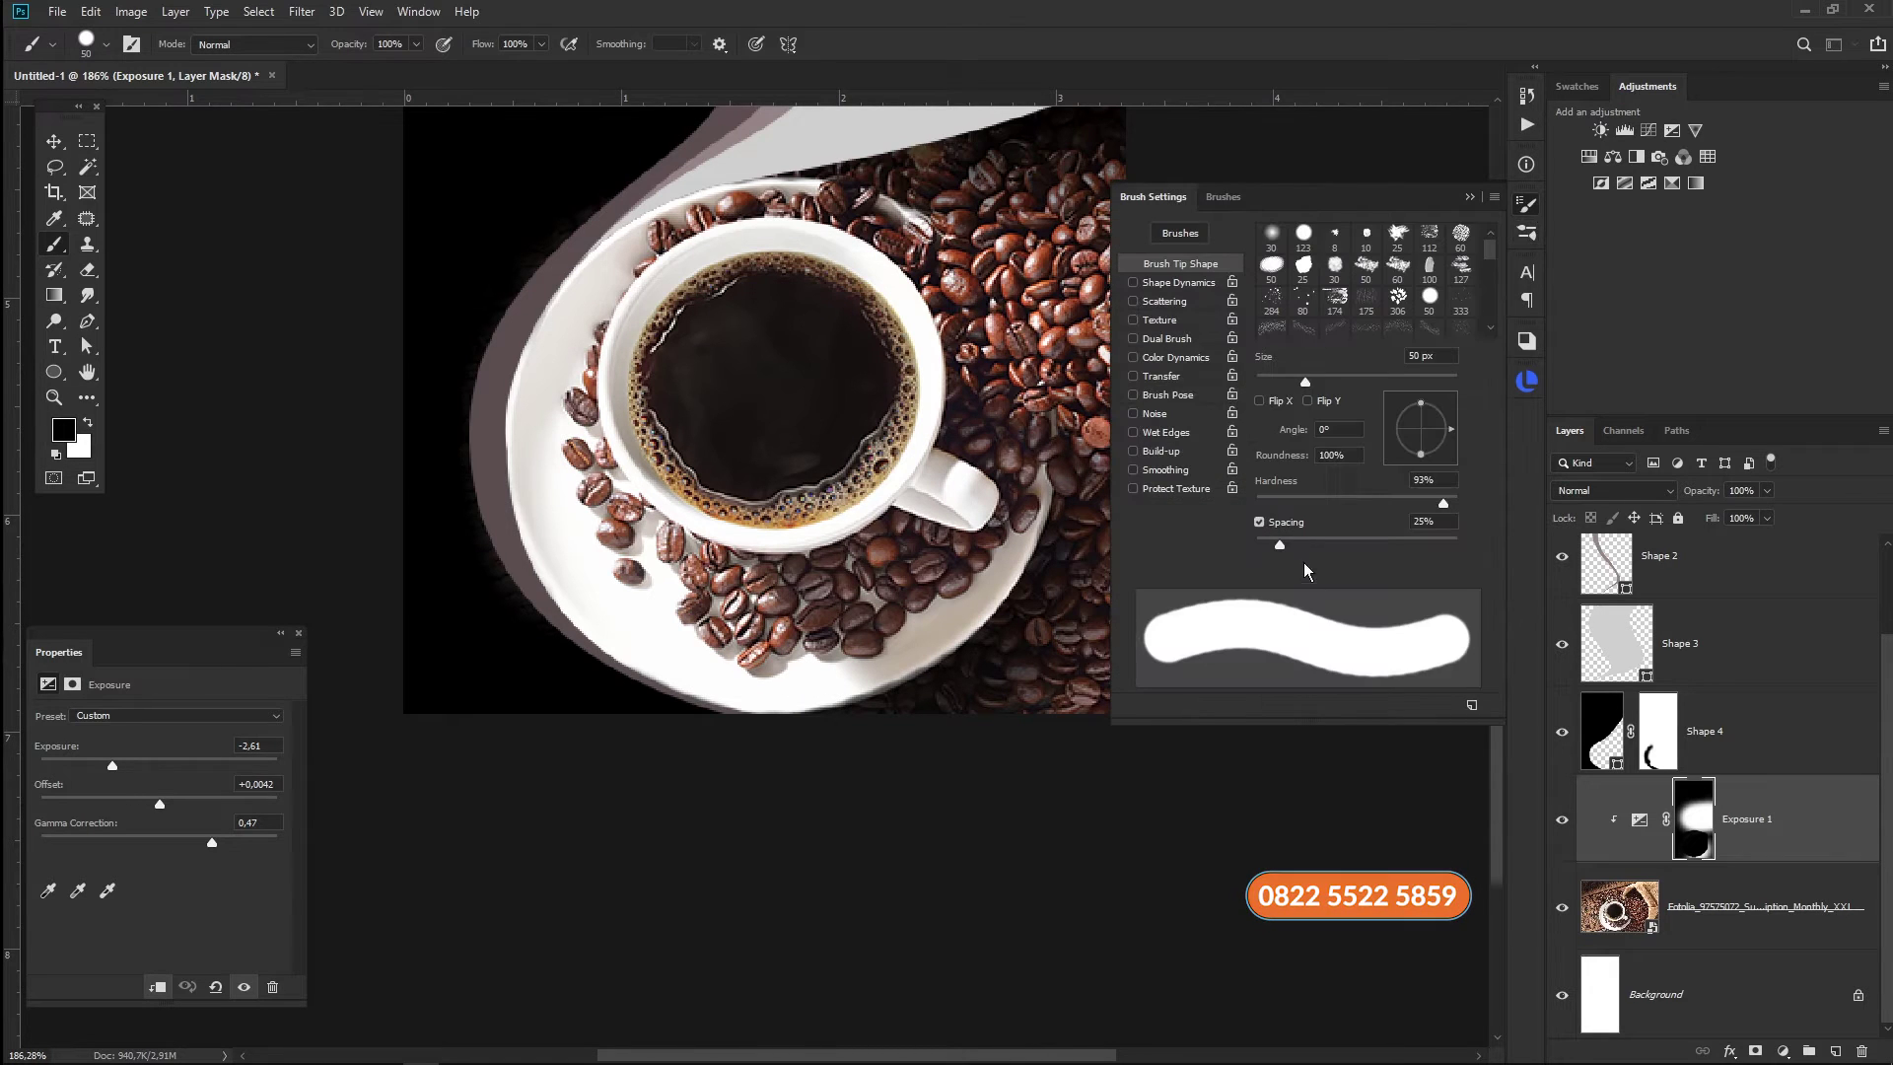
key("ctrl+plus")
key("ctrl+plus")
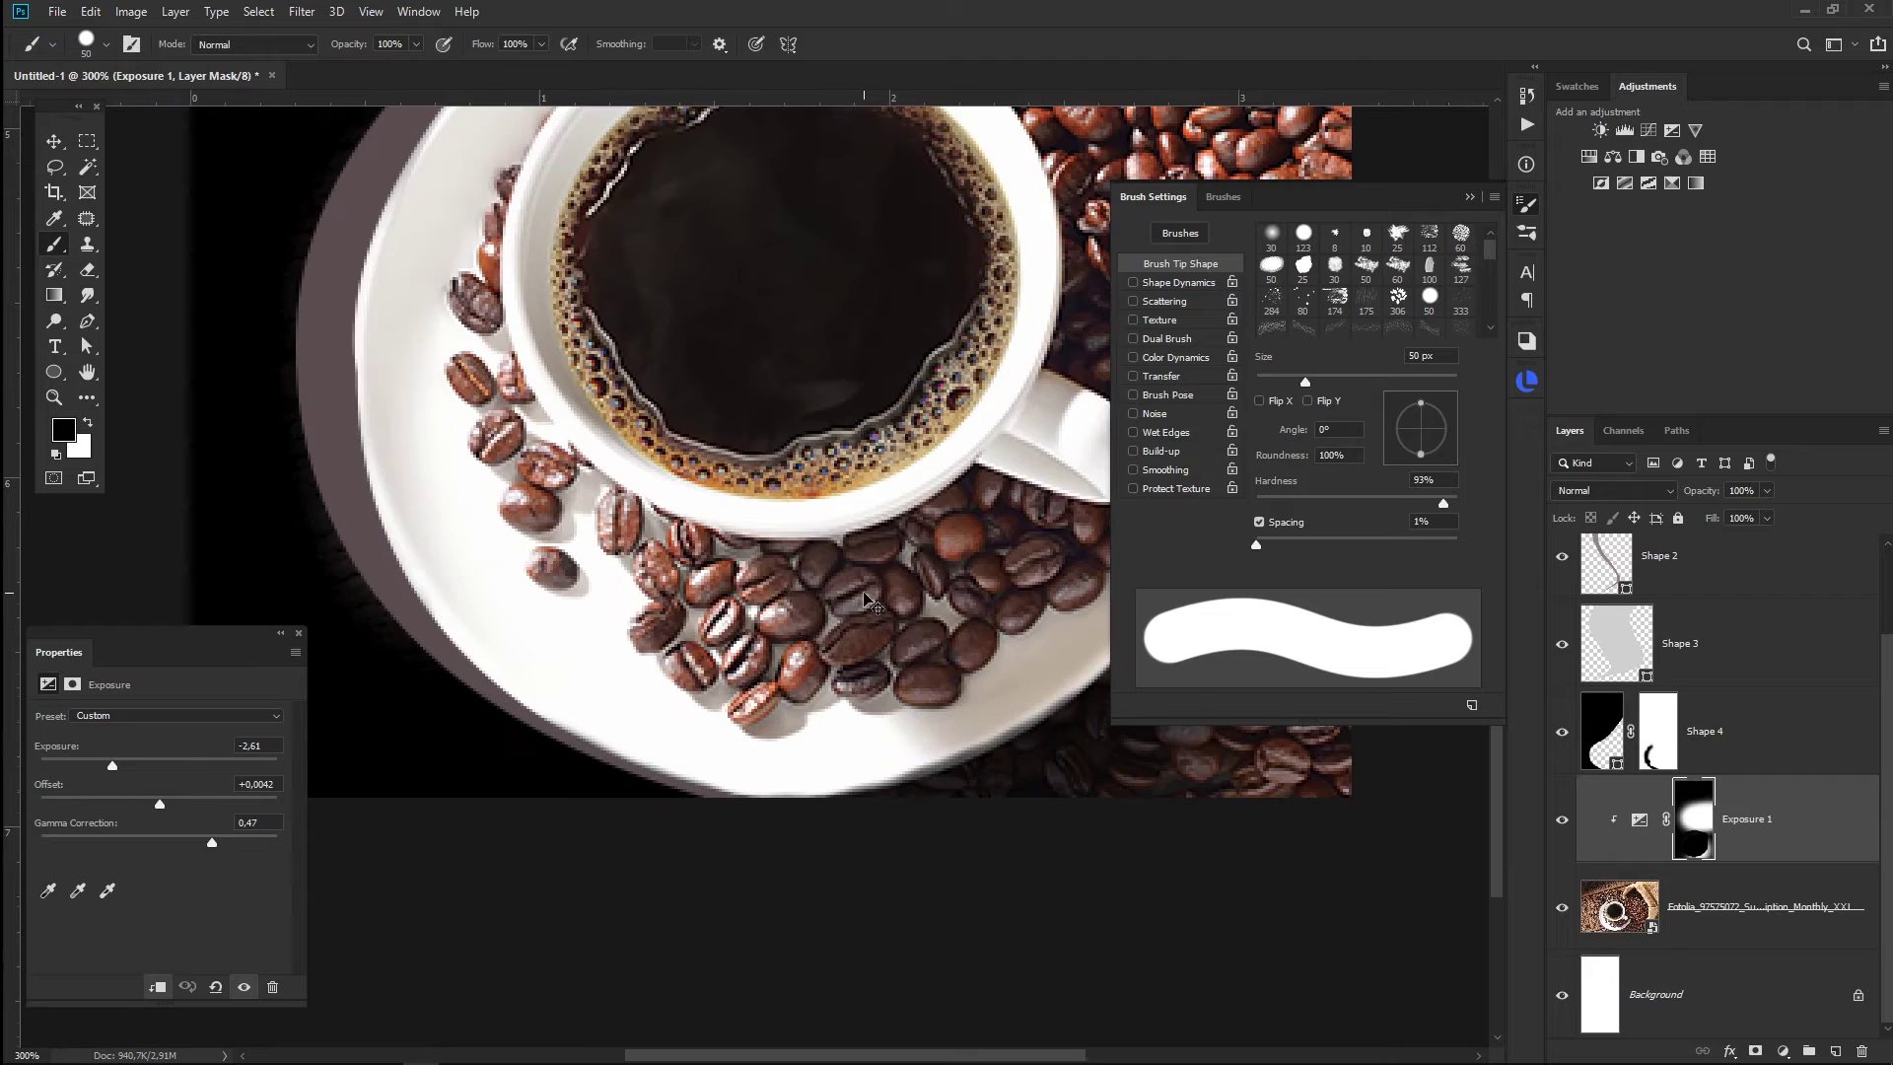
key("F5")
left_click_drag(1144, 569, 886, 705)
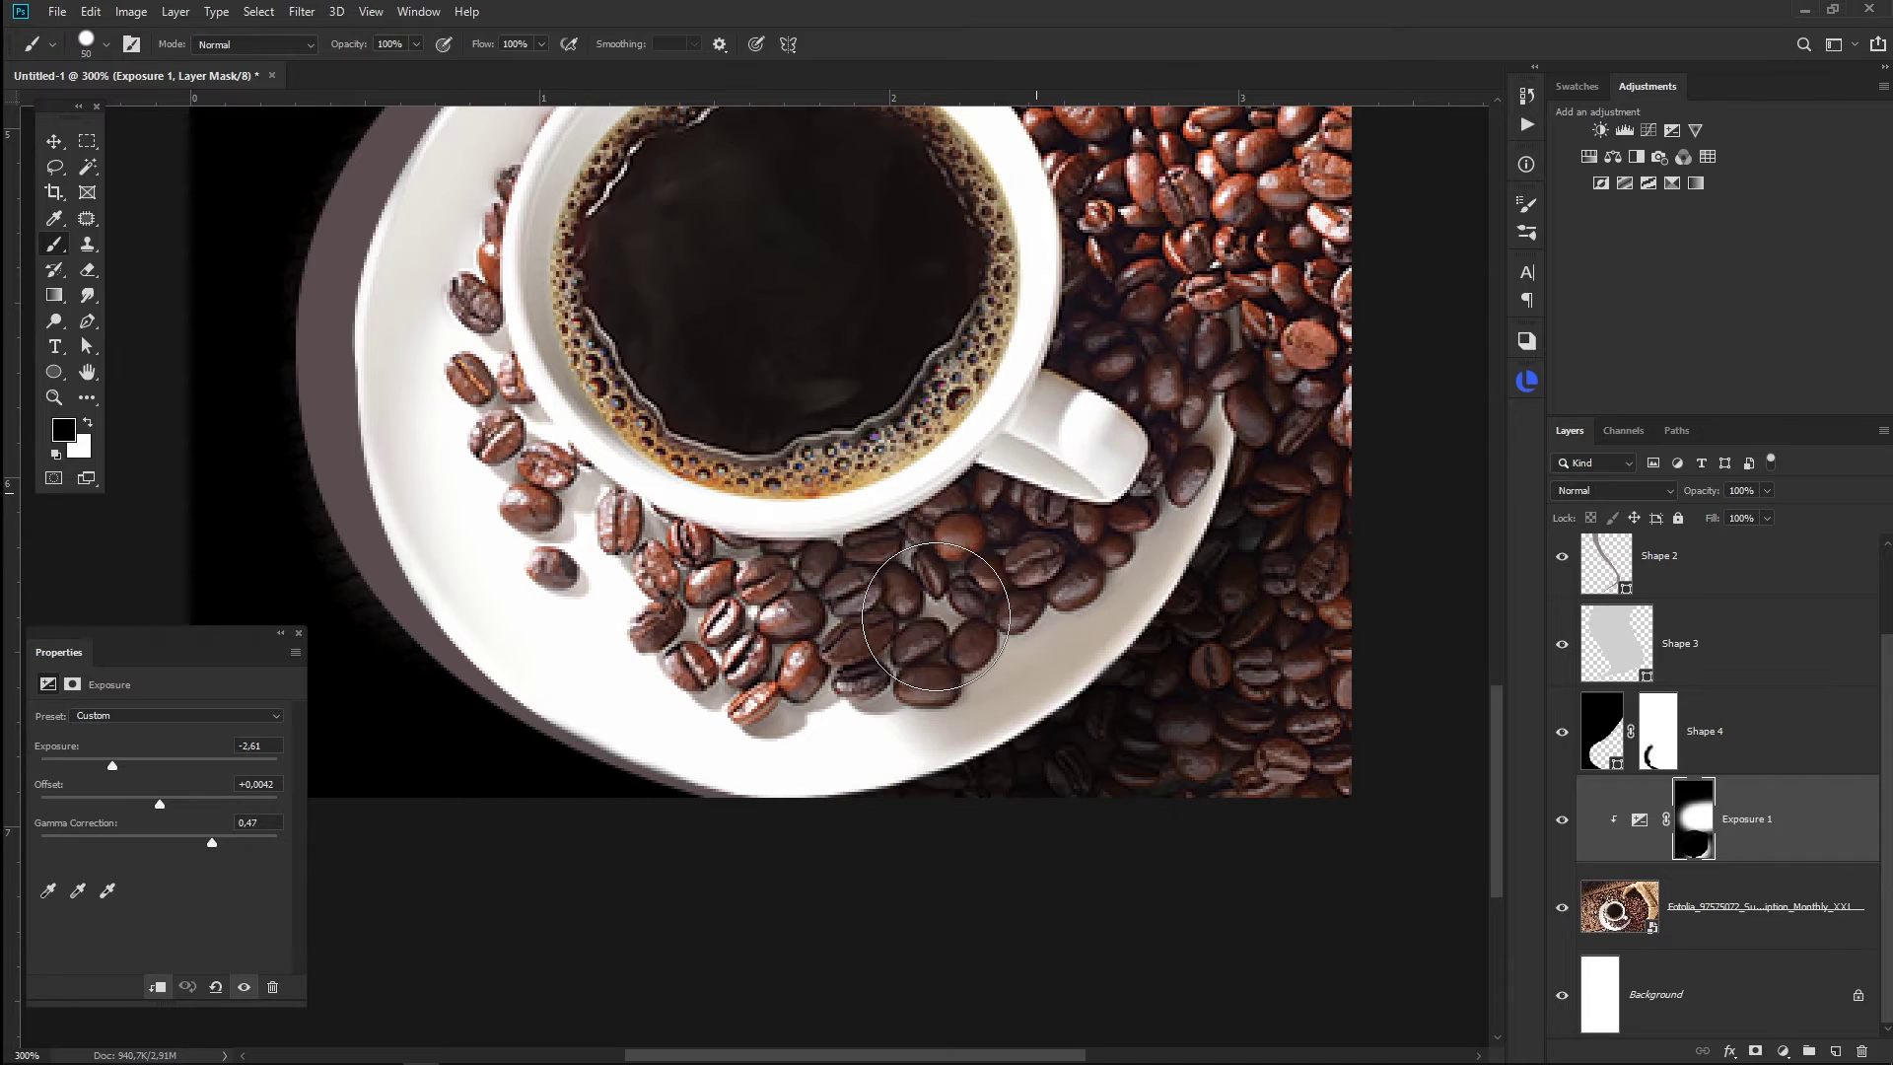
key("ctrl+1")
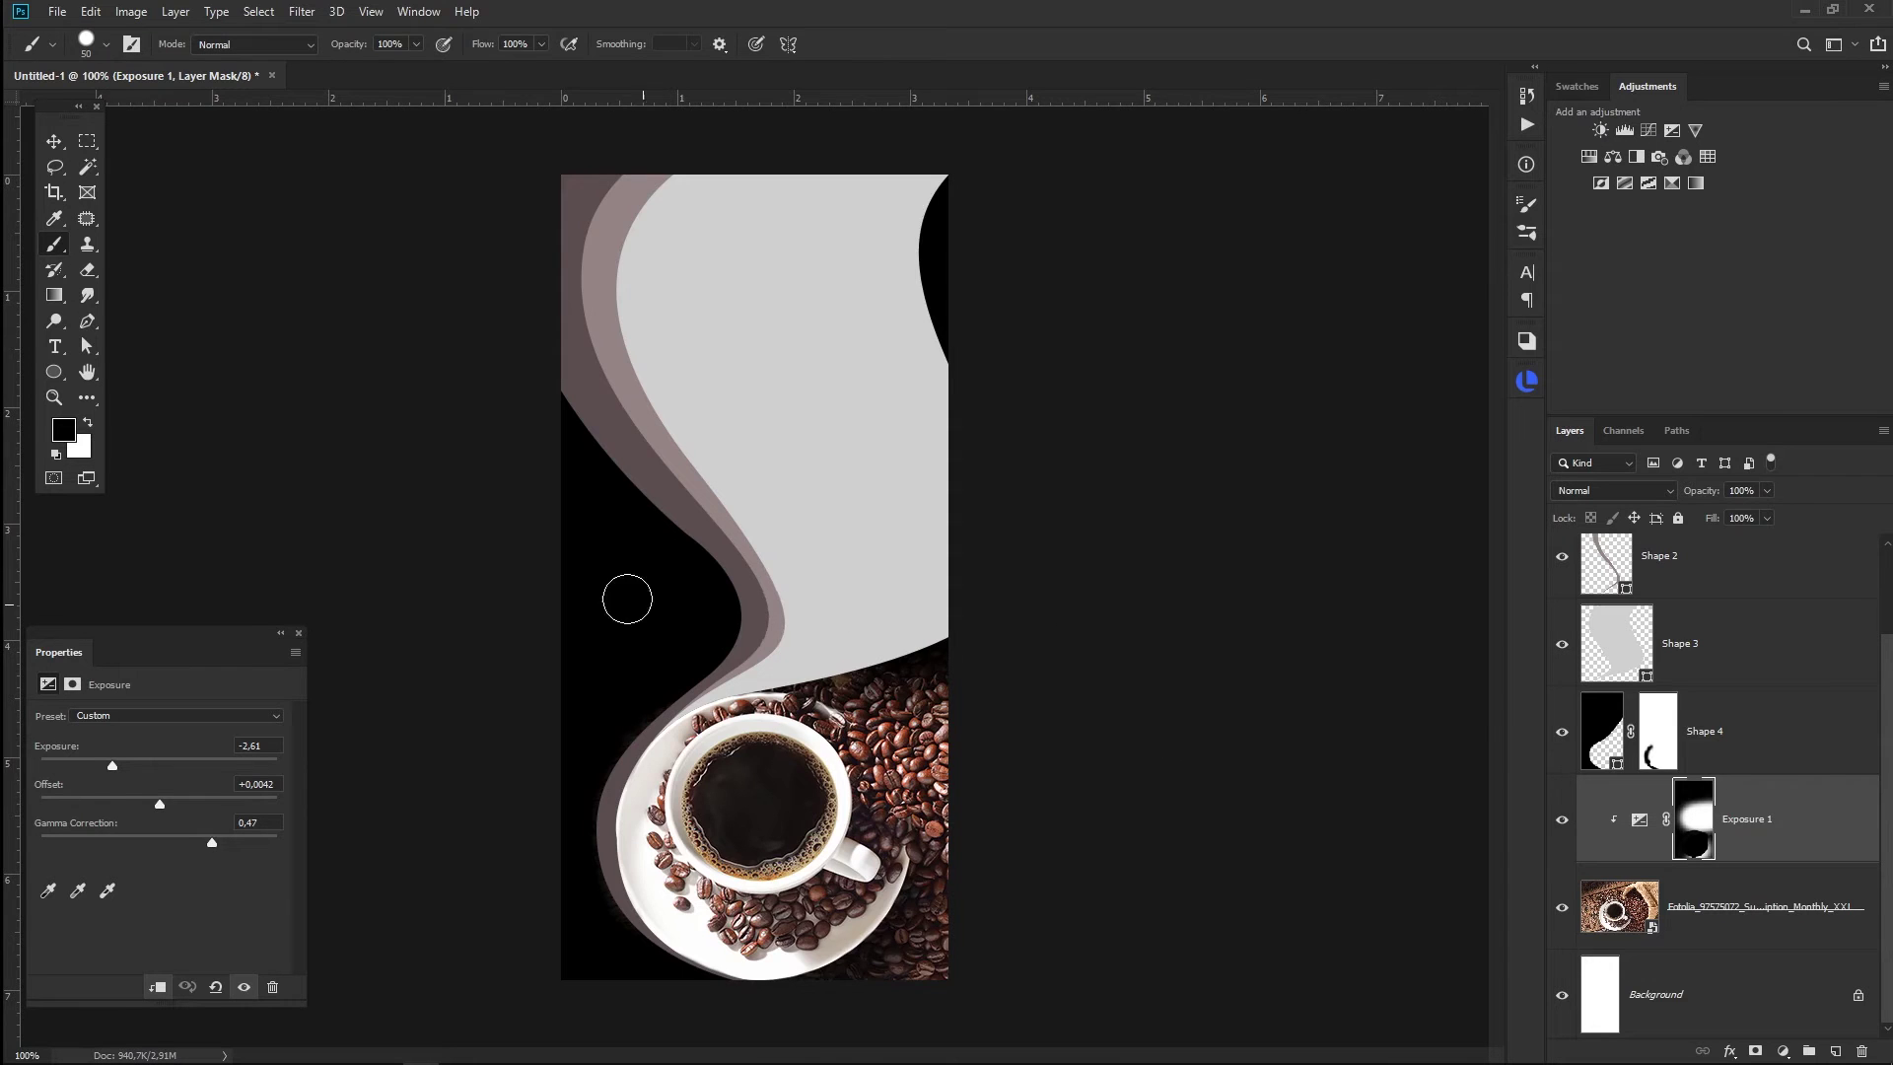
scroll(695, 572, "up", 2)
left_click(86, 346)
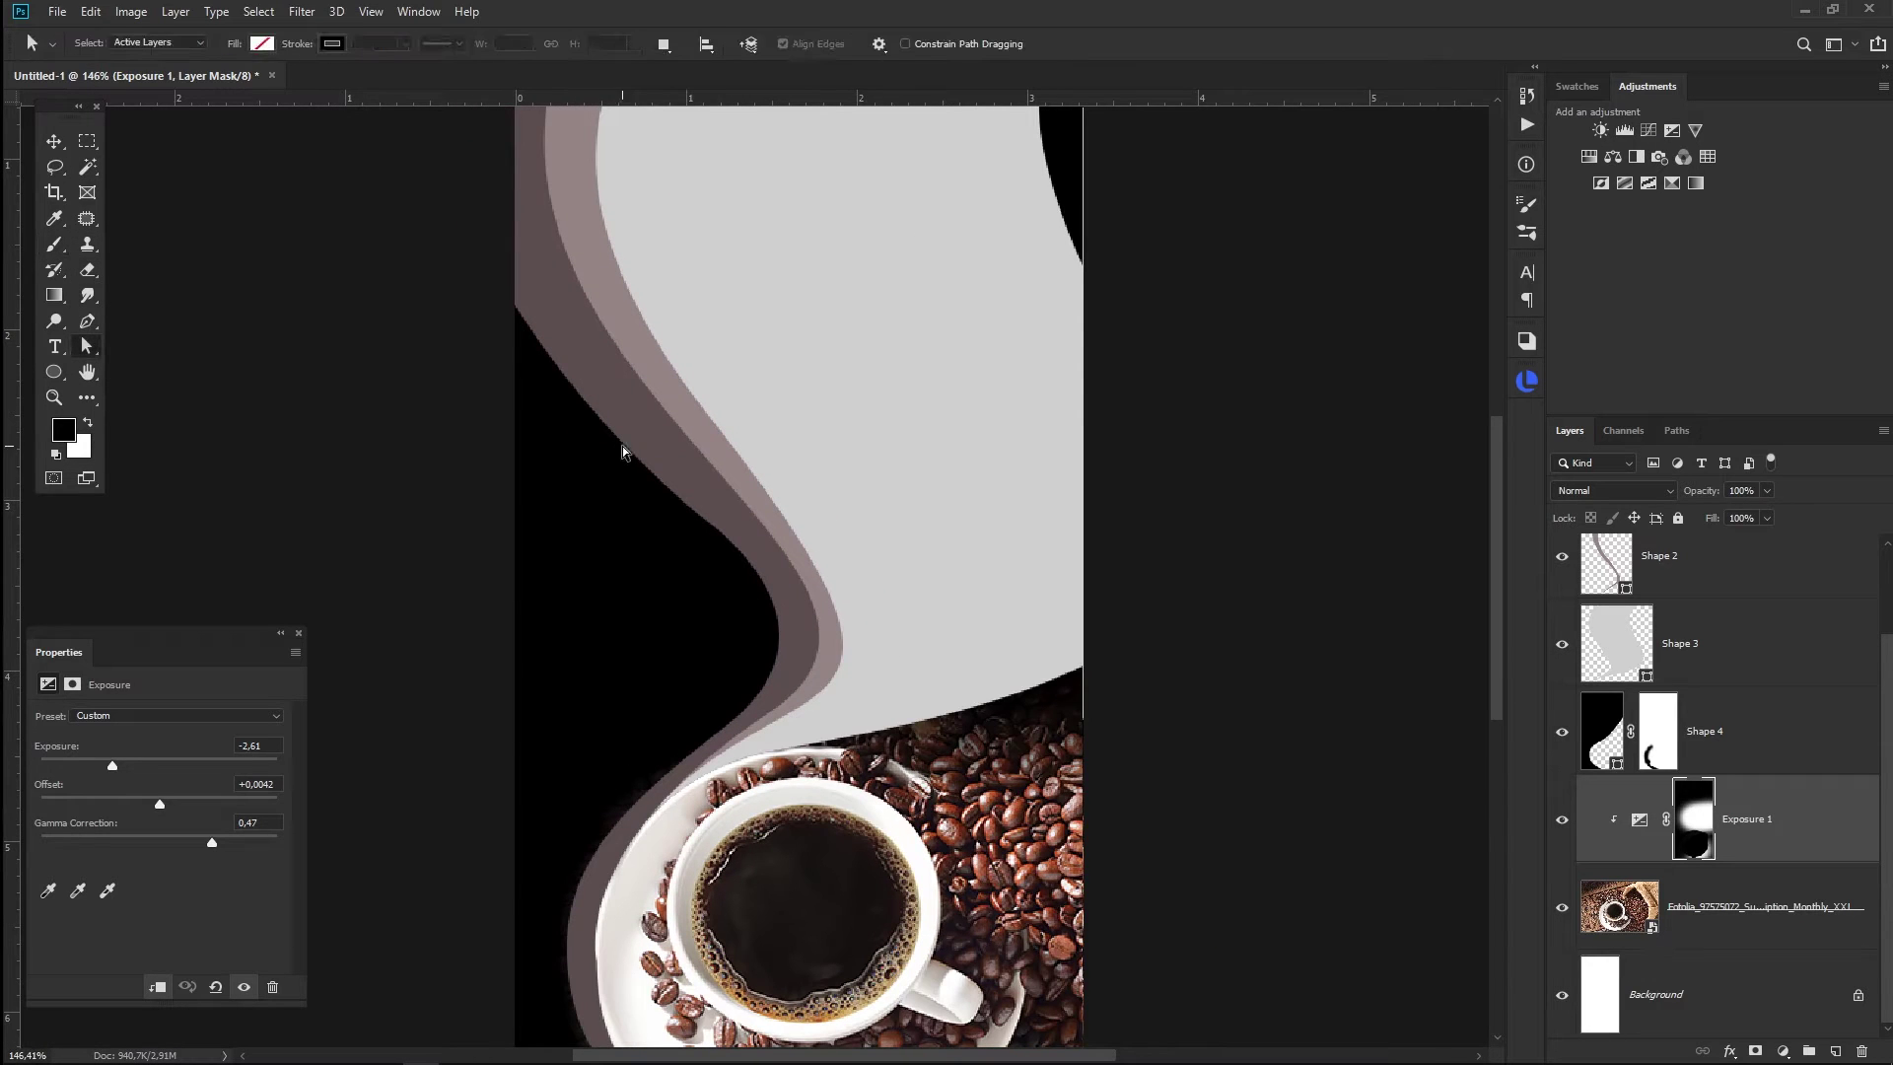
- Drag Shape 1's anchor handles to reshape the bend of its S-curve
left_click(1676, 643)
scroll(1676, 643, "up", 1)
left_click(1676, 665)
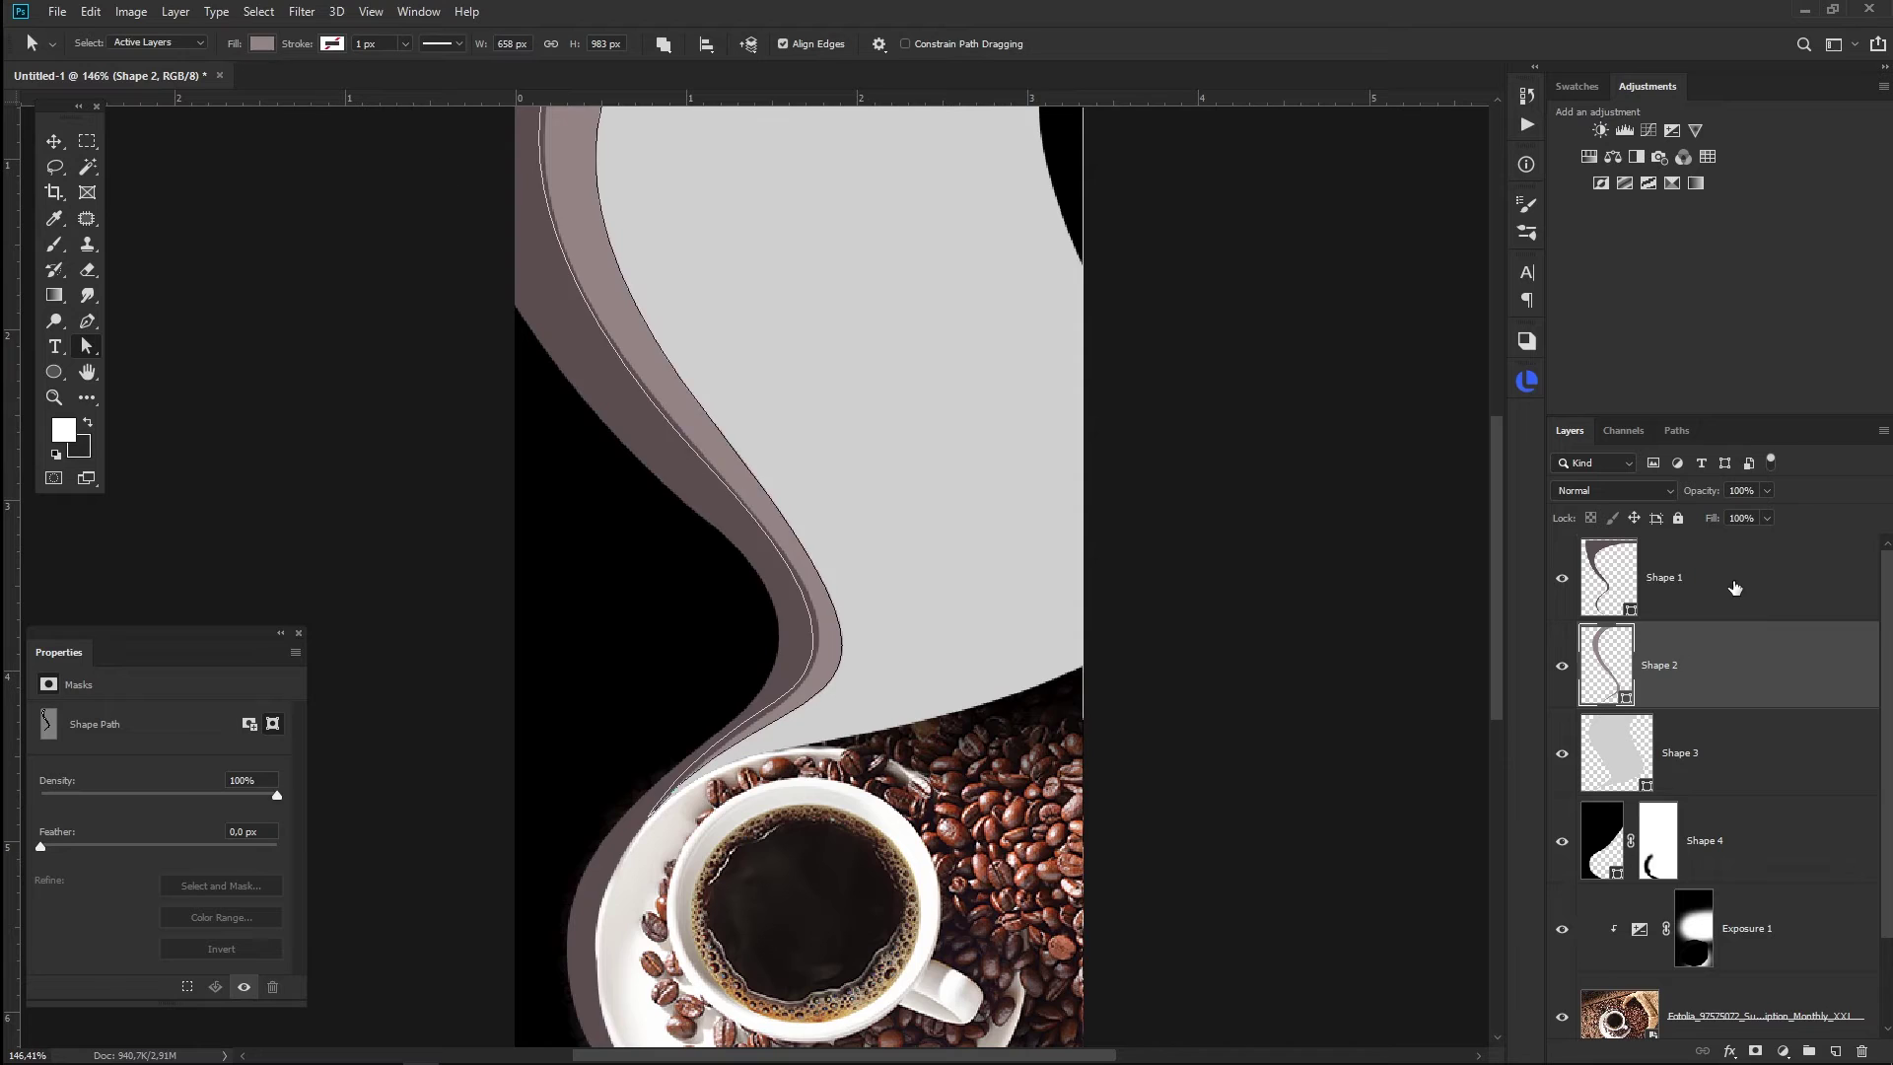
left_click(1676, 577)
left_click(729, 538)
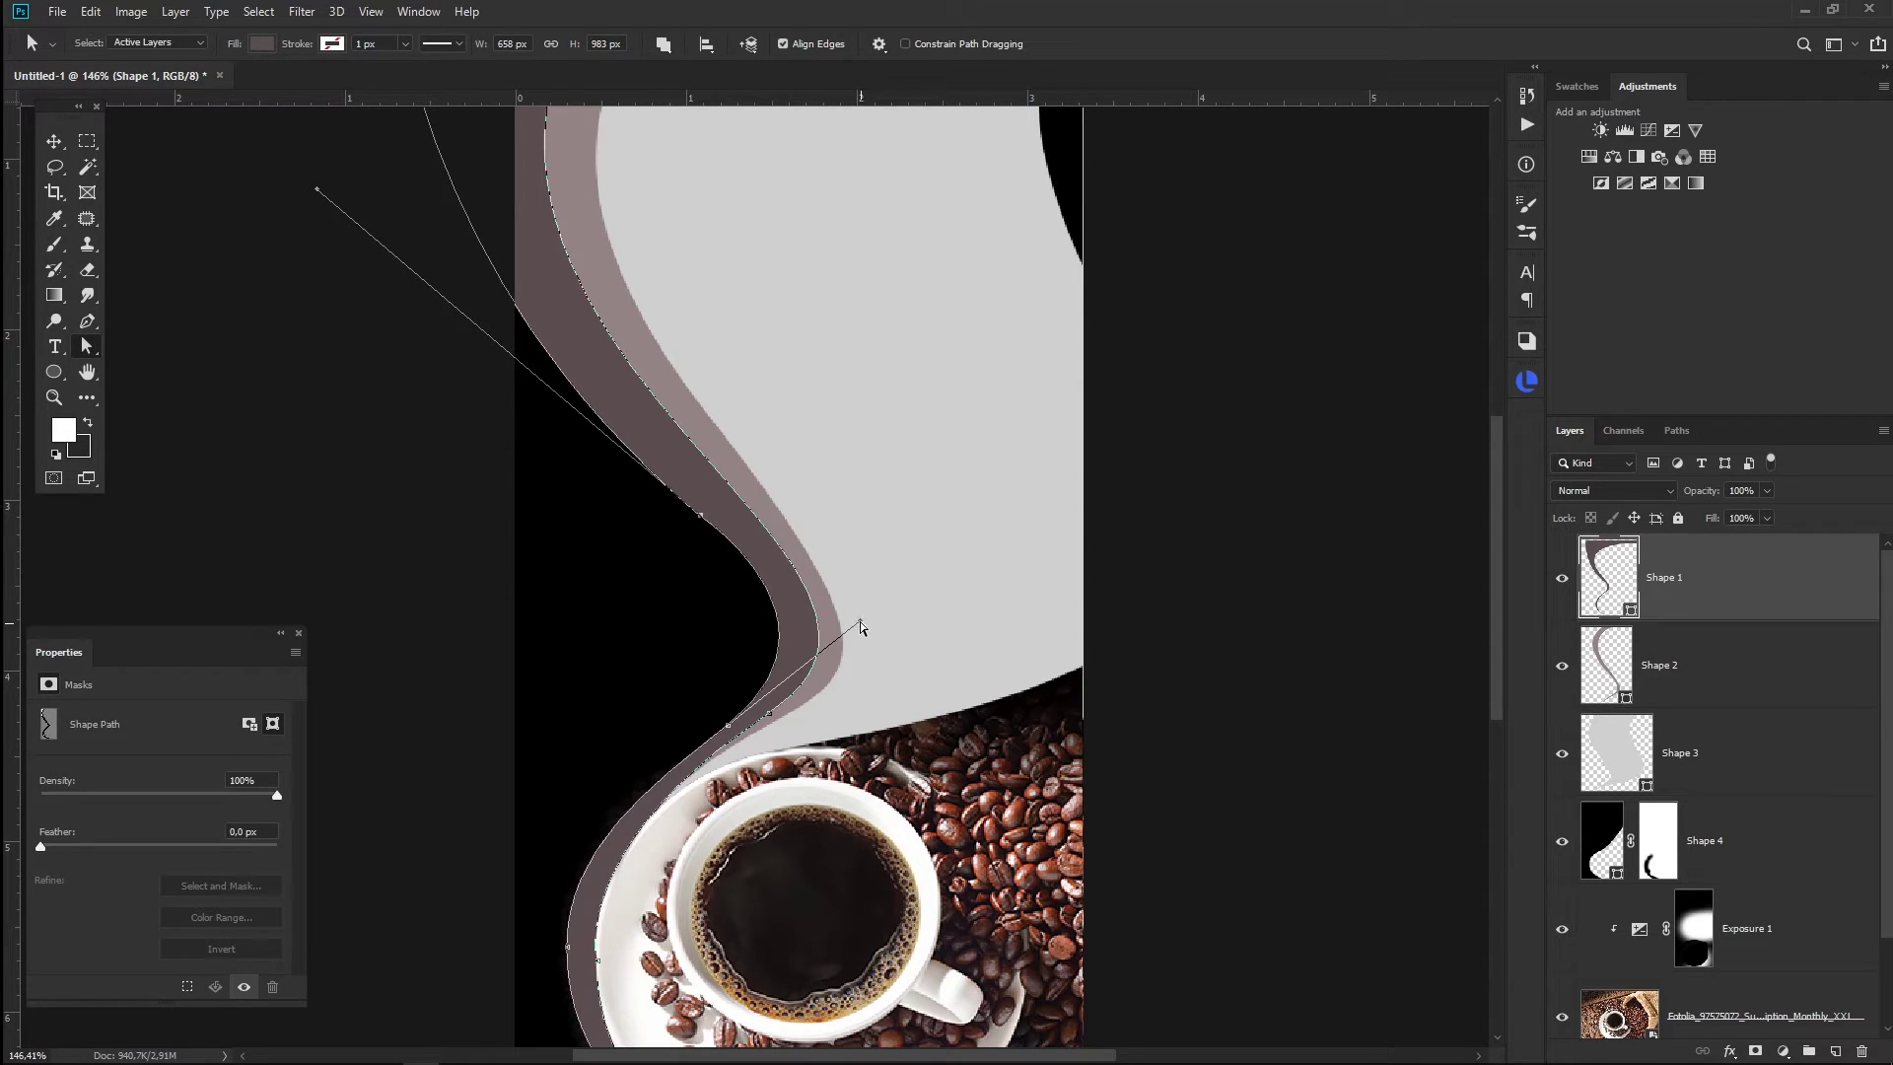
left_click_drag(864, 626, 872, 623)
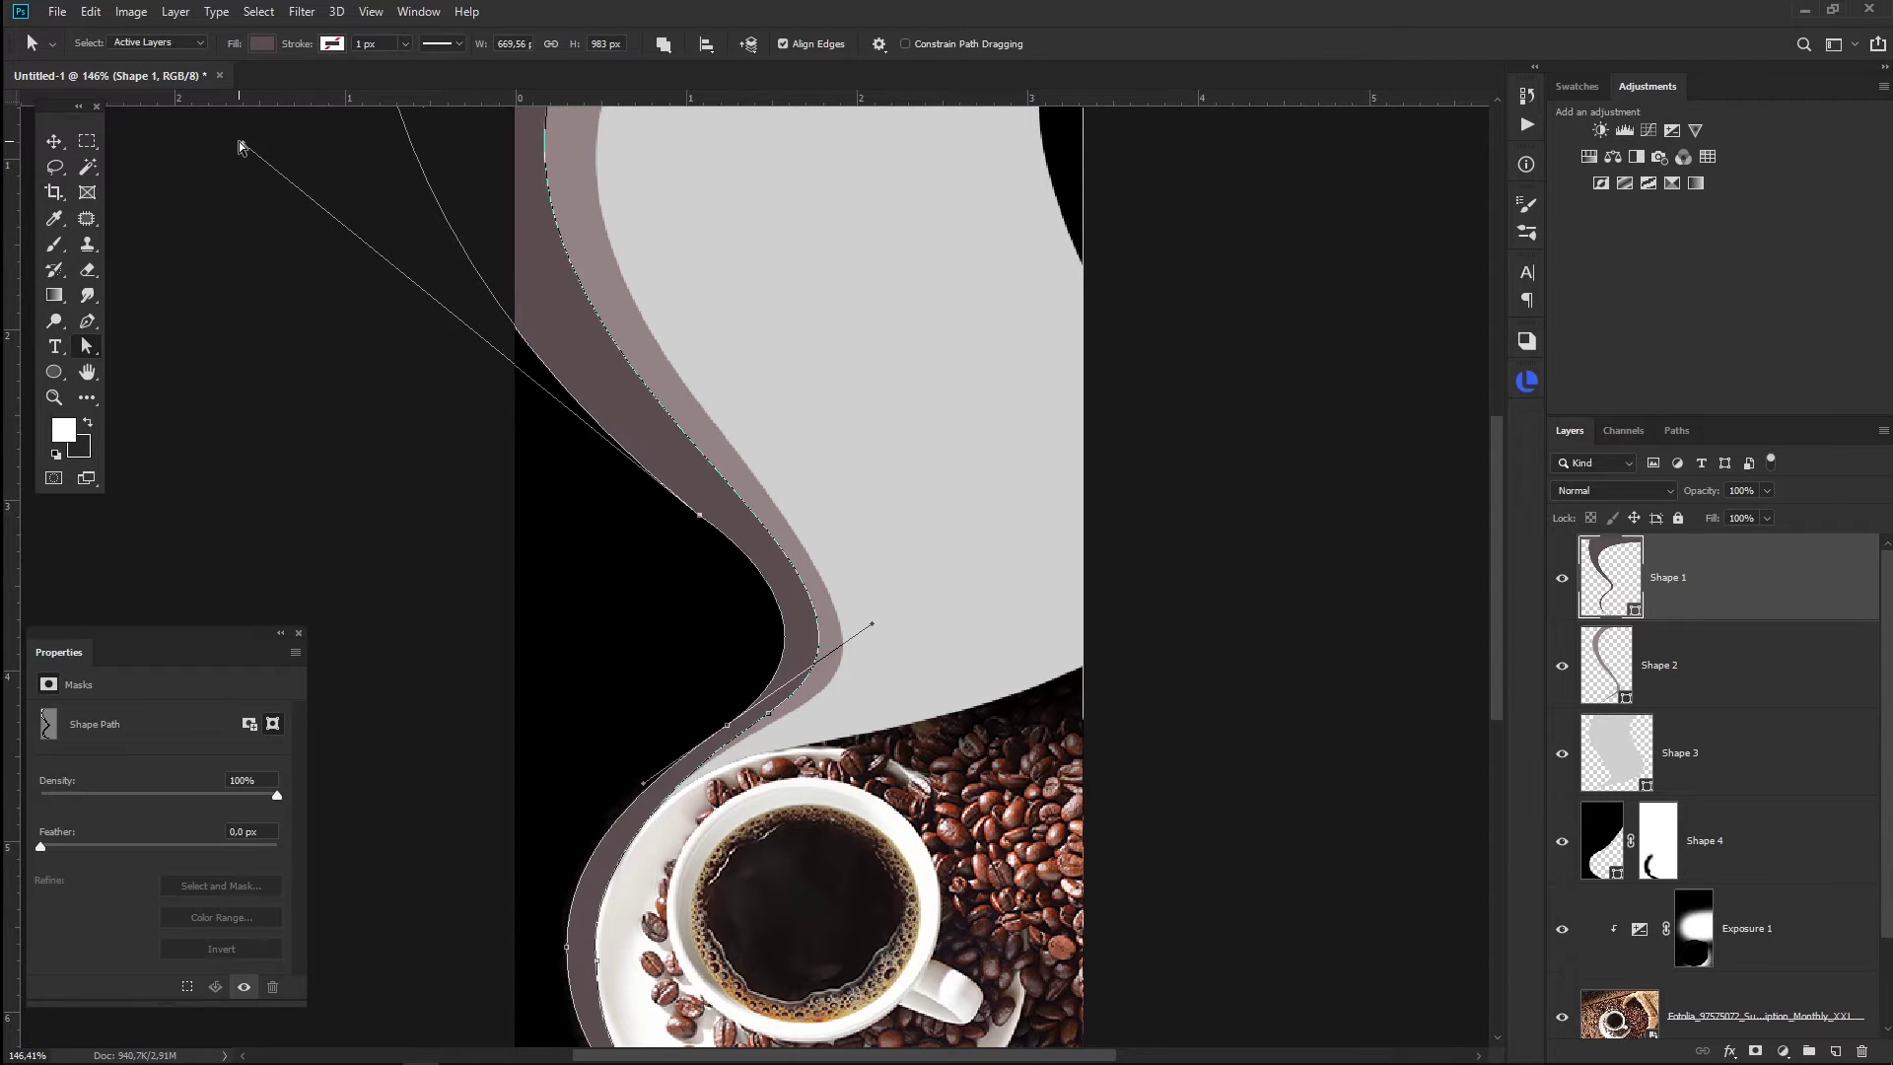
left_click_drag(317, 194, 222, 138)
key("Escape")
key("v")
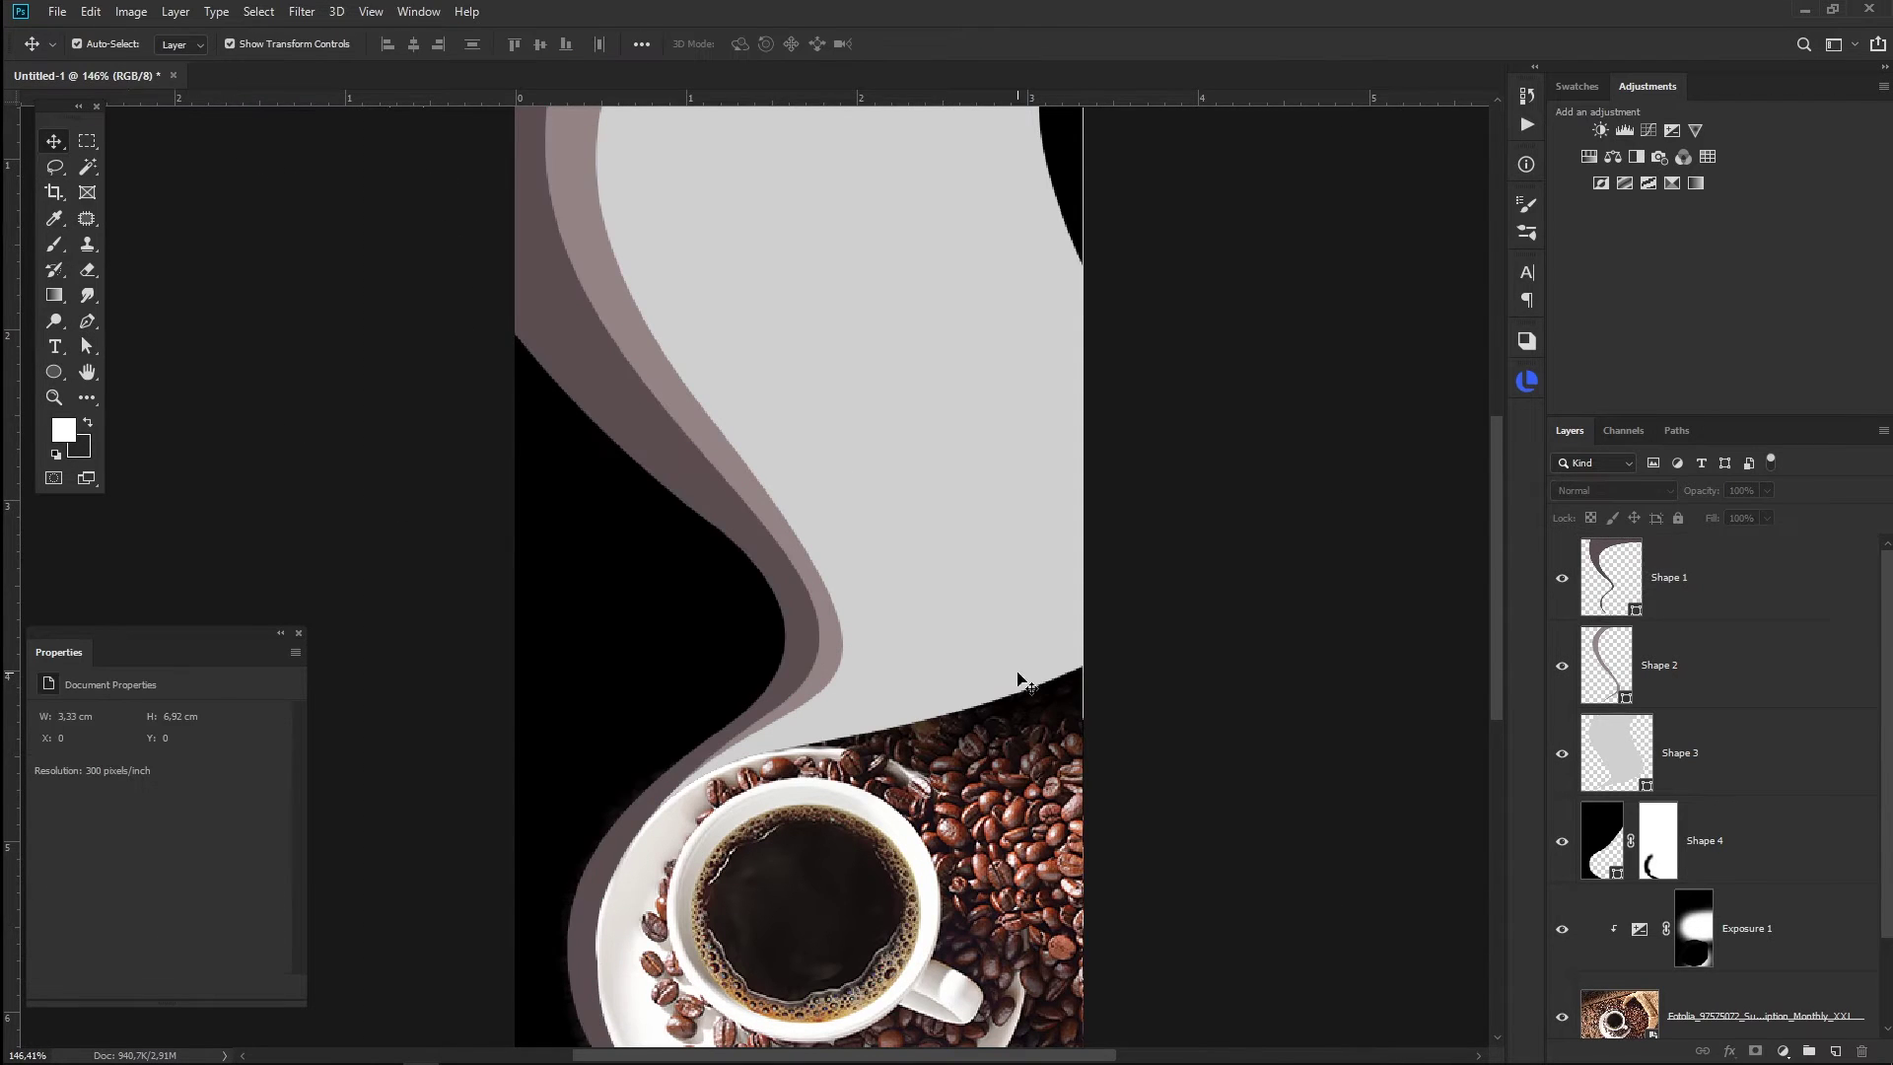
key("ctrl+0")
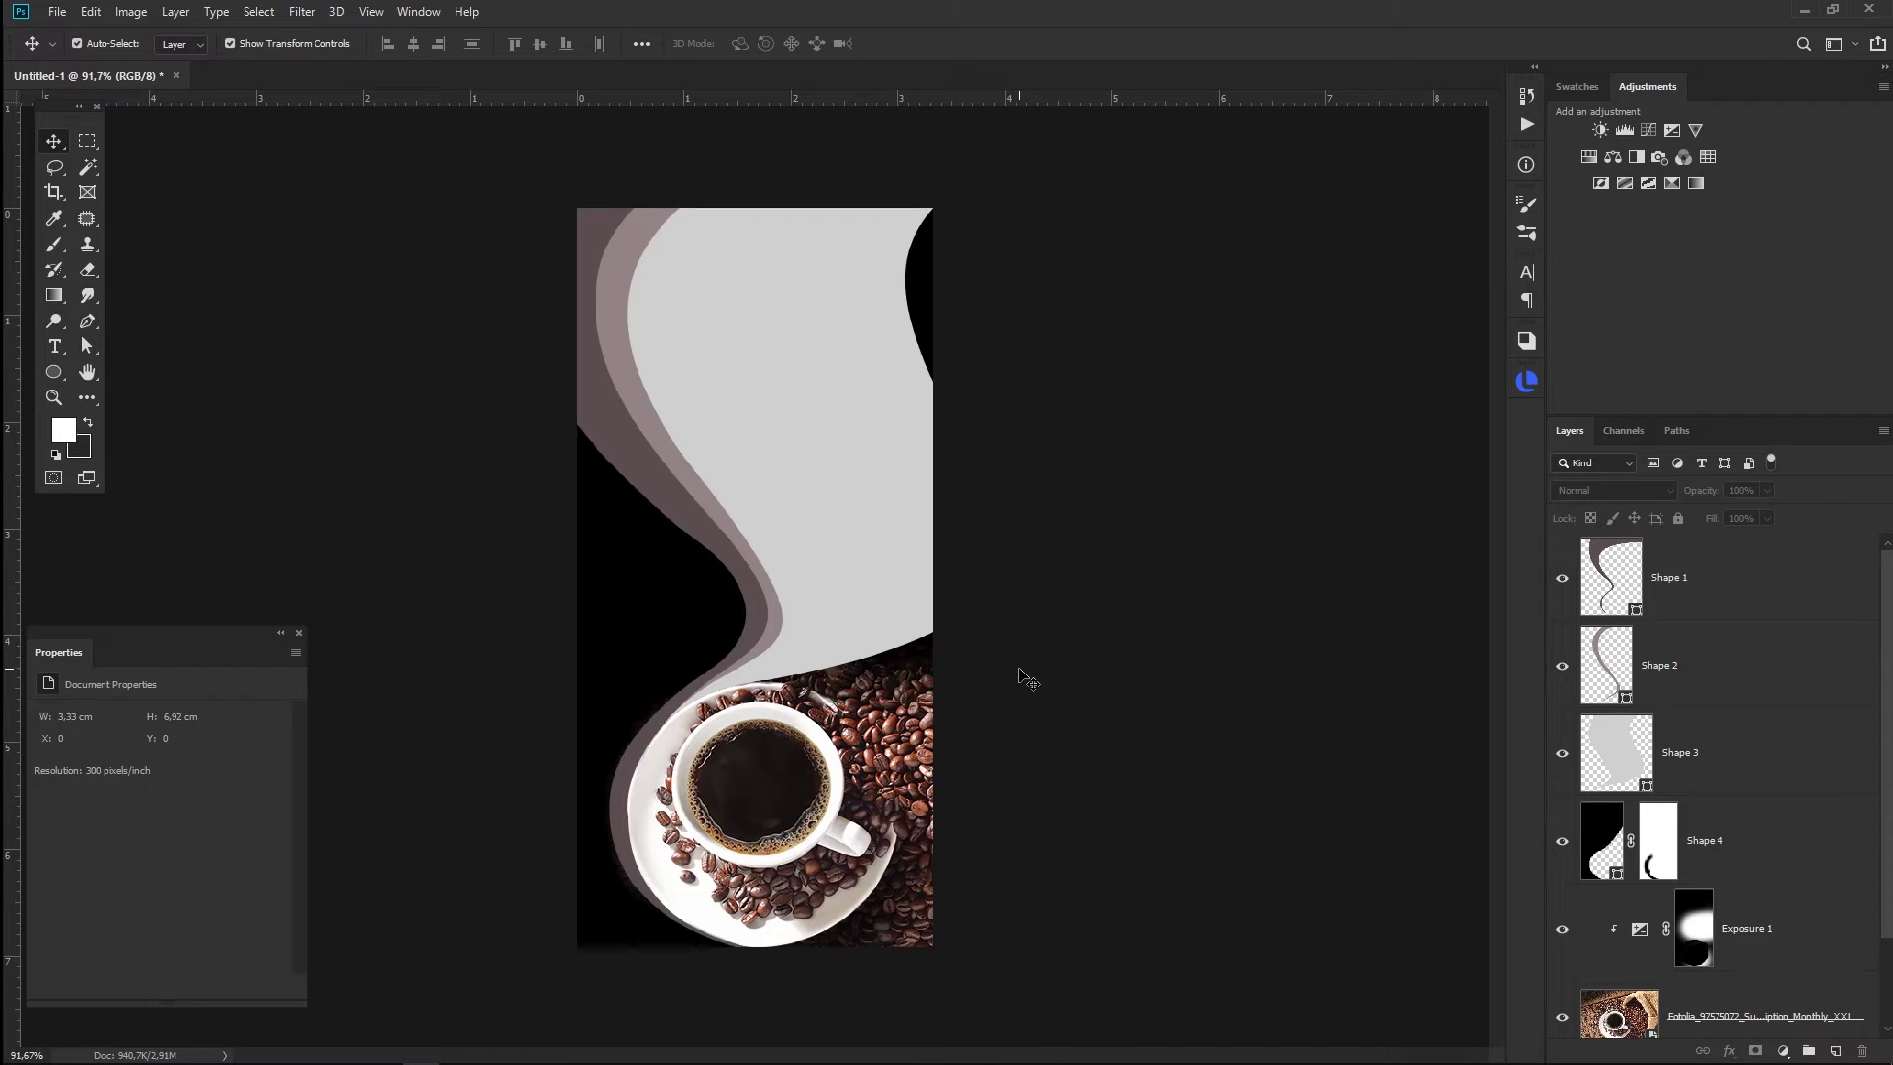
scroll(744, 309, "up", 3)
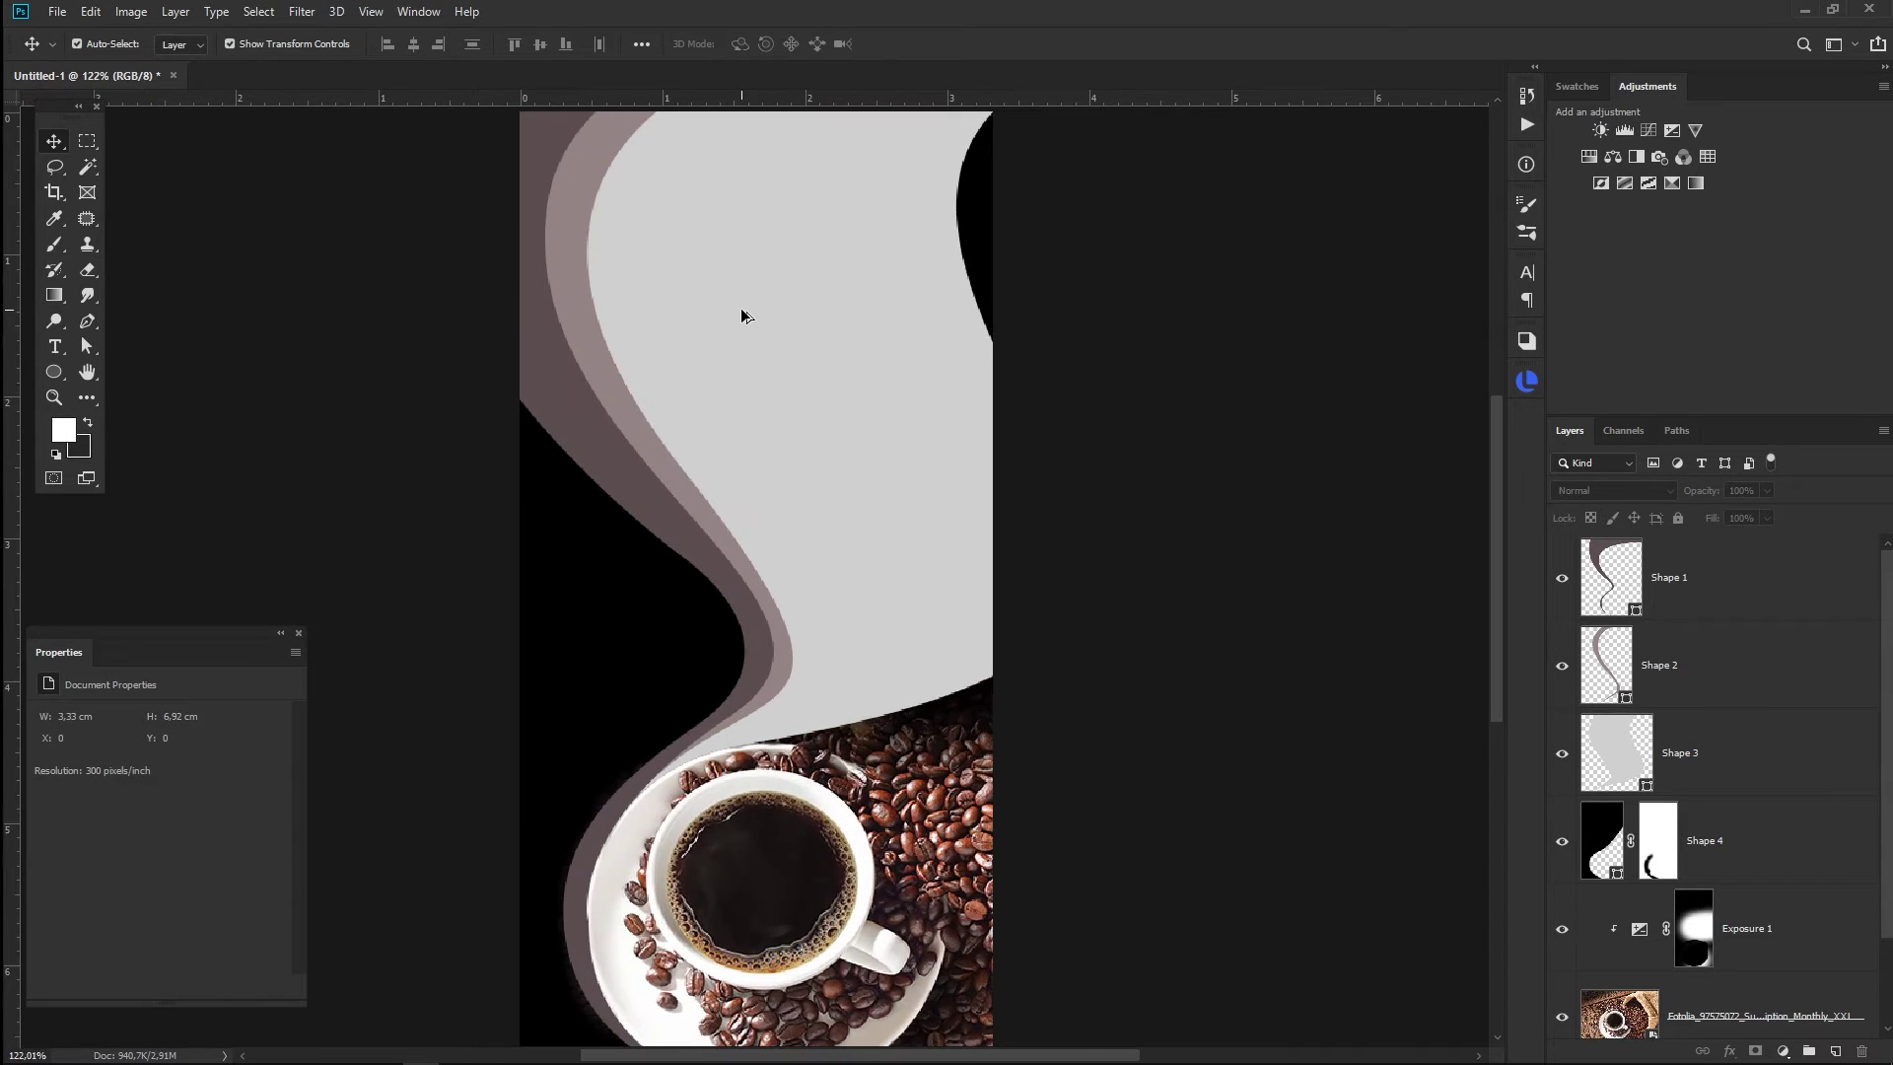
scroll(766, 329, "down", 3)
- Reshape Shape 3's right-hand curve by dragging its path anchor outward
left_click(803, 370)
left_click(88, 348)
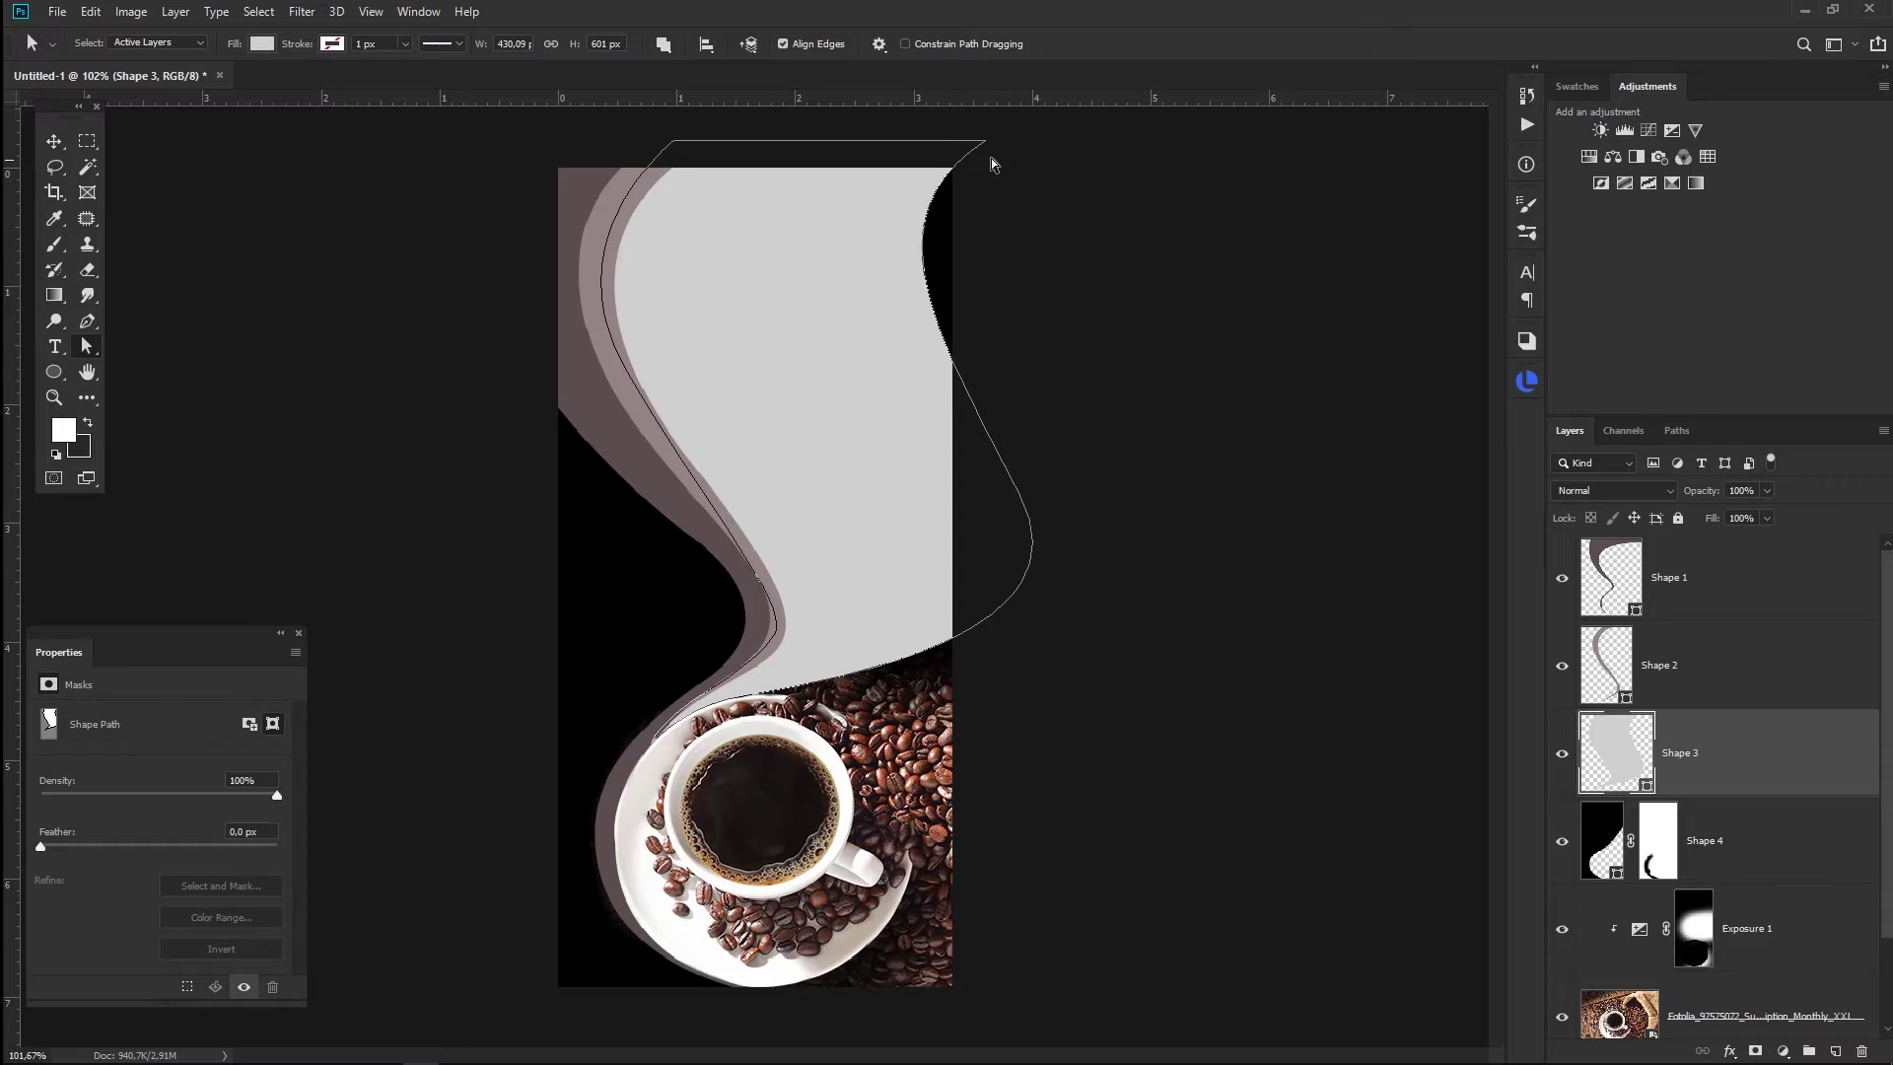
left_click_drag(868, 222, 1001, 232)
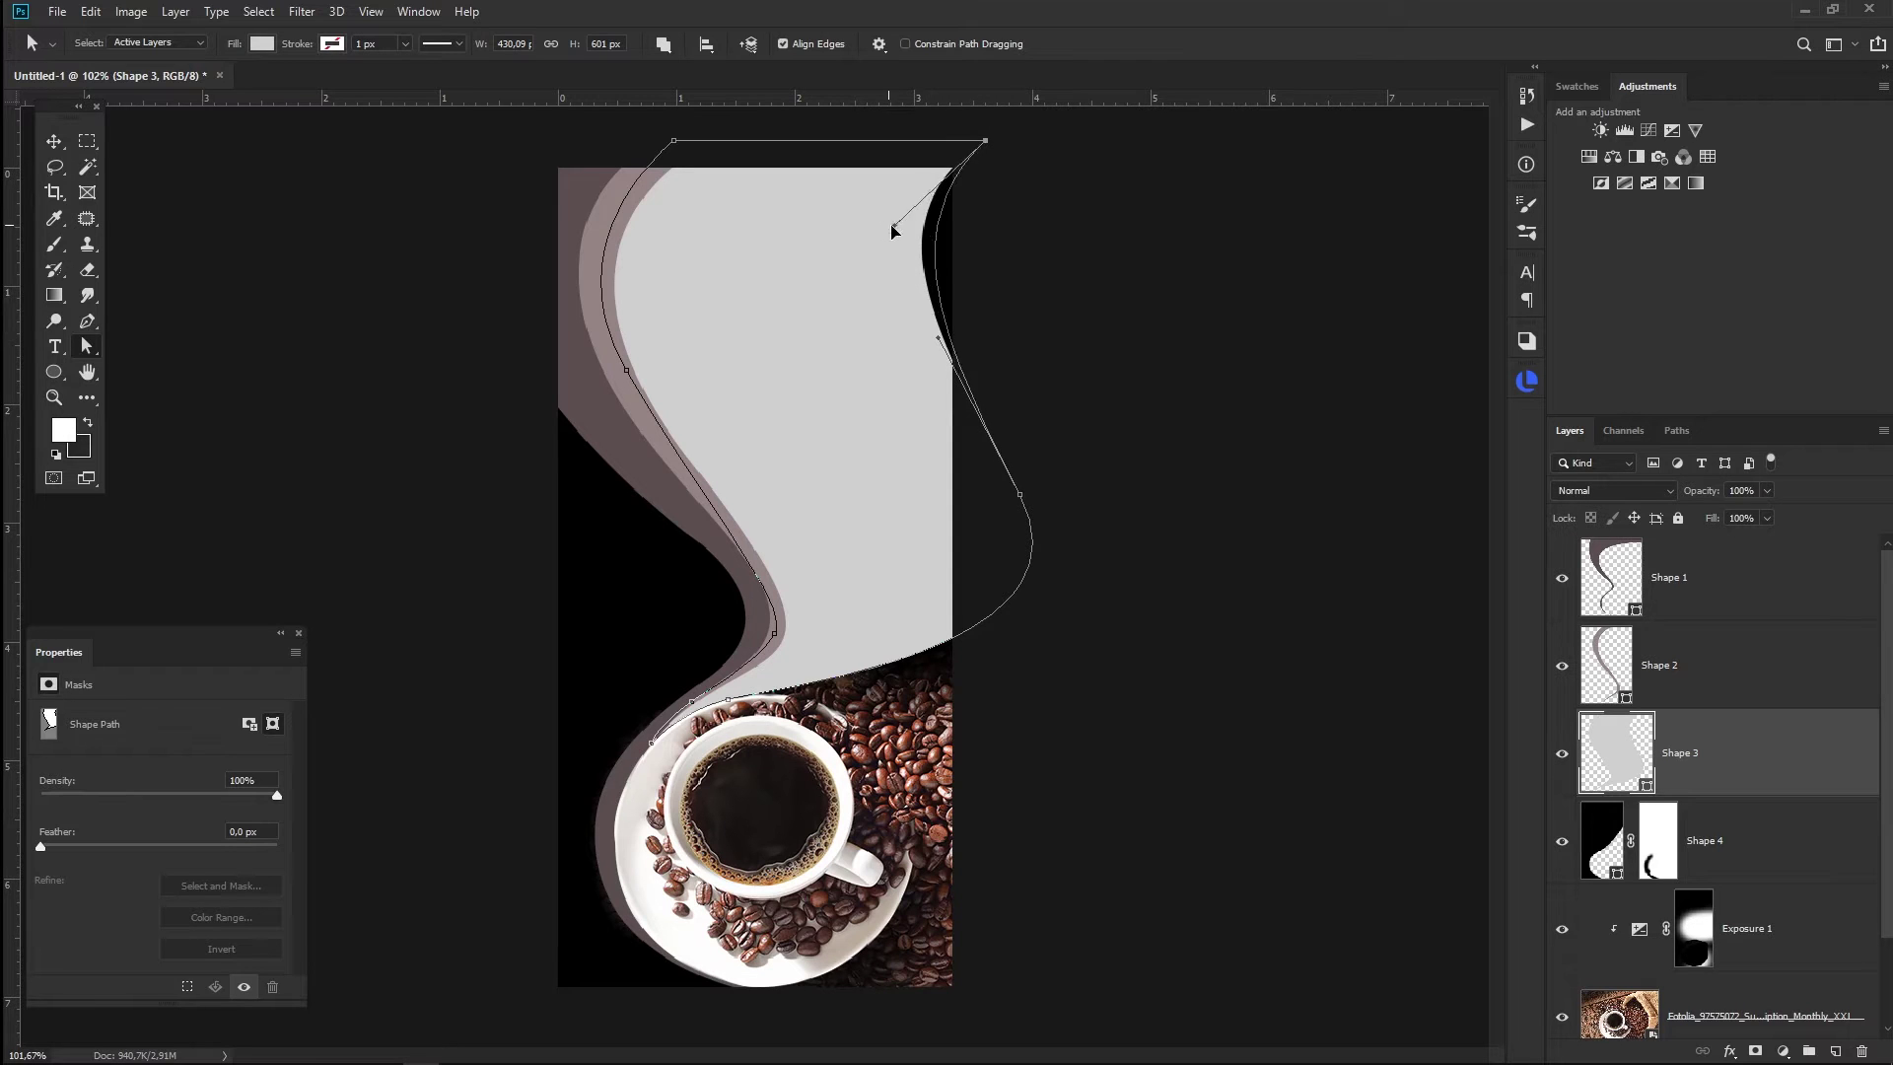
left_click(55, 141)
left_click(1085, 301)
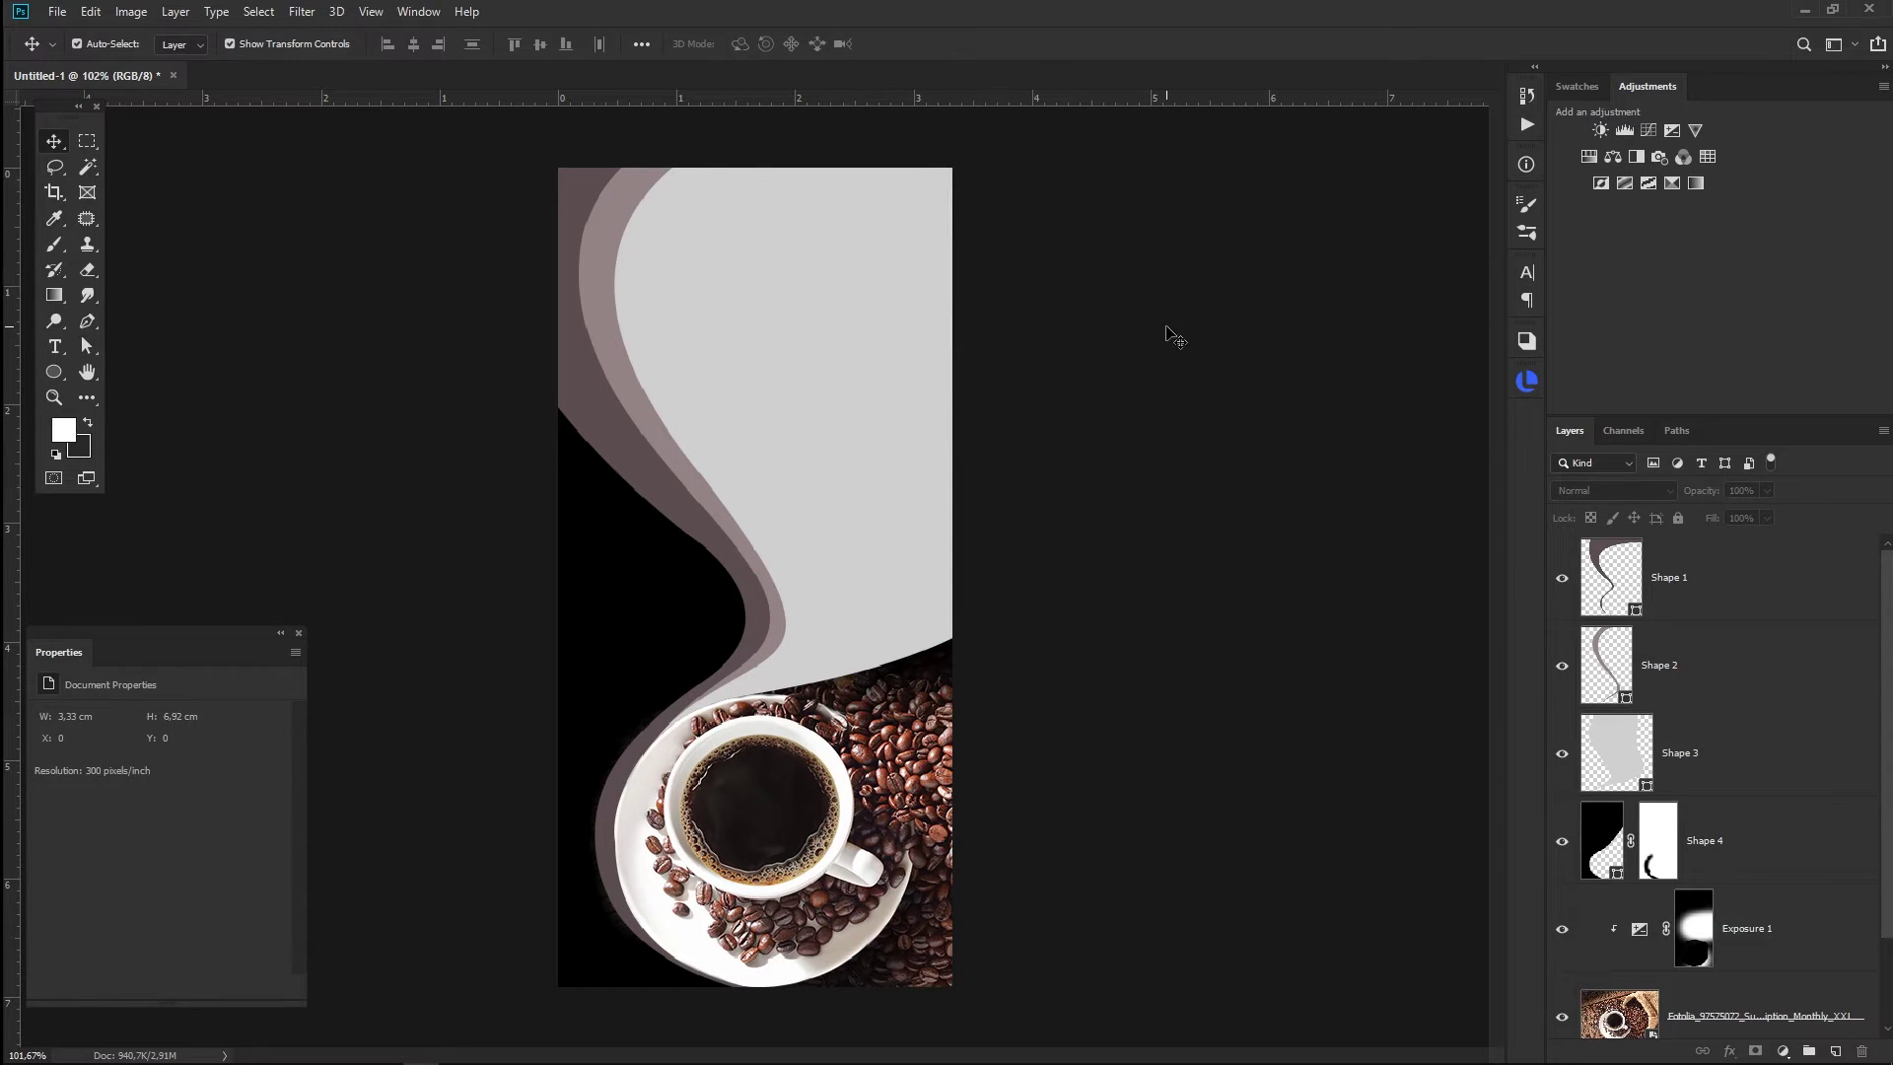
scroll(735, 610, "up", 5)
- Widen Shape 1's bend by pulling its direction handle further out
left_click(87, 346)
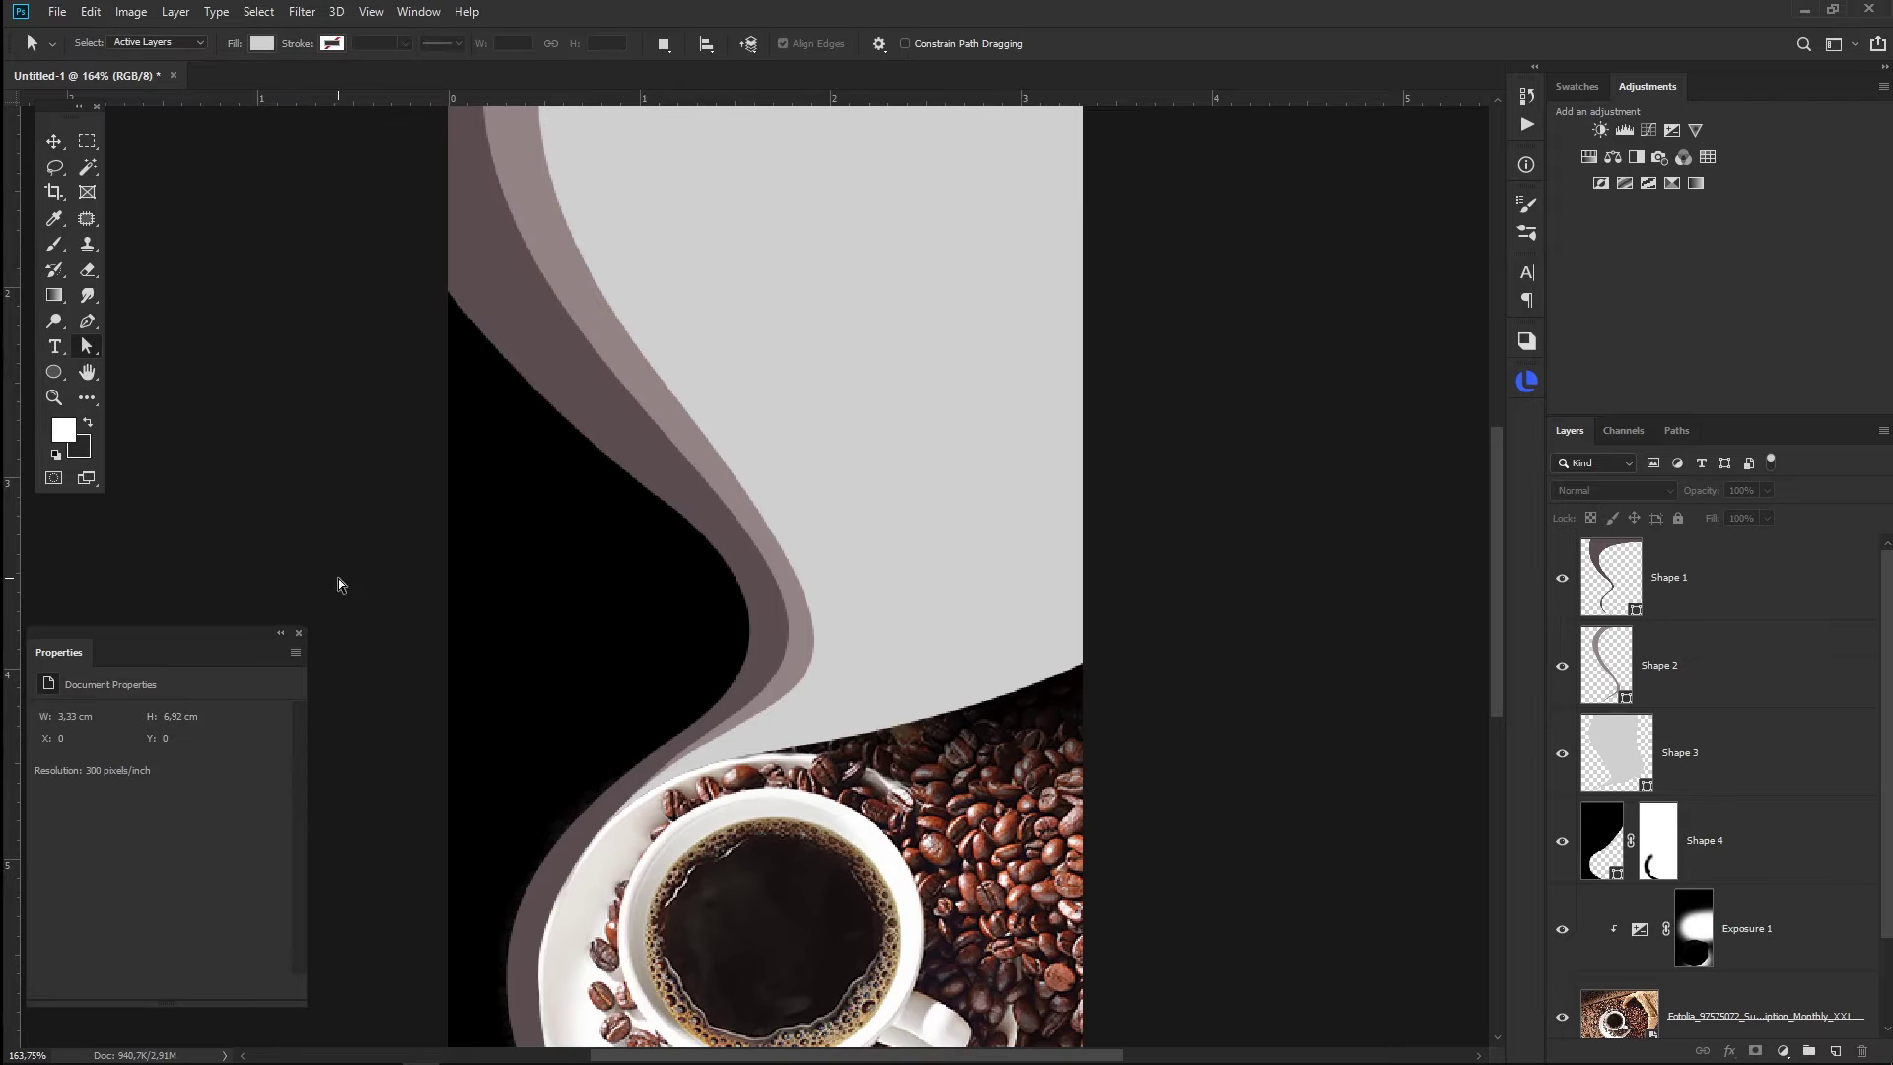
left_click(1750, 597)
left_click(697, 528)
scroll(669, 542, "down", 5)
left_click_drag(423, 331, 271, 217)
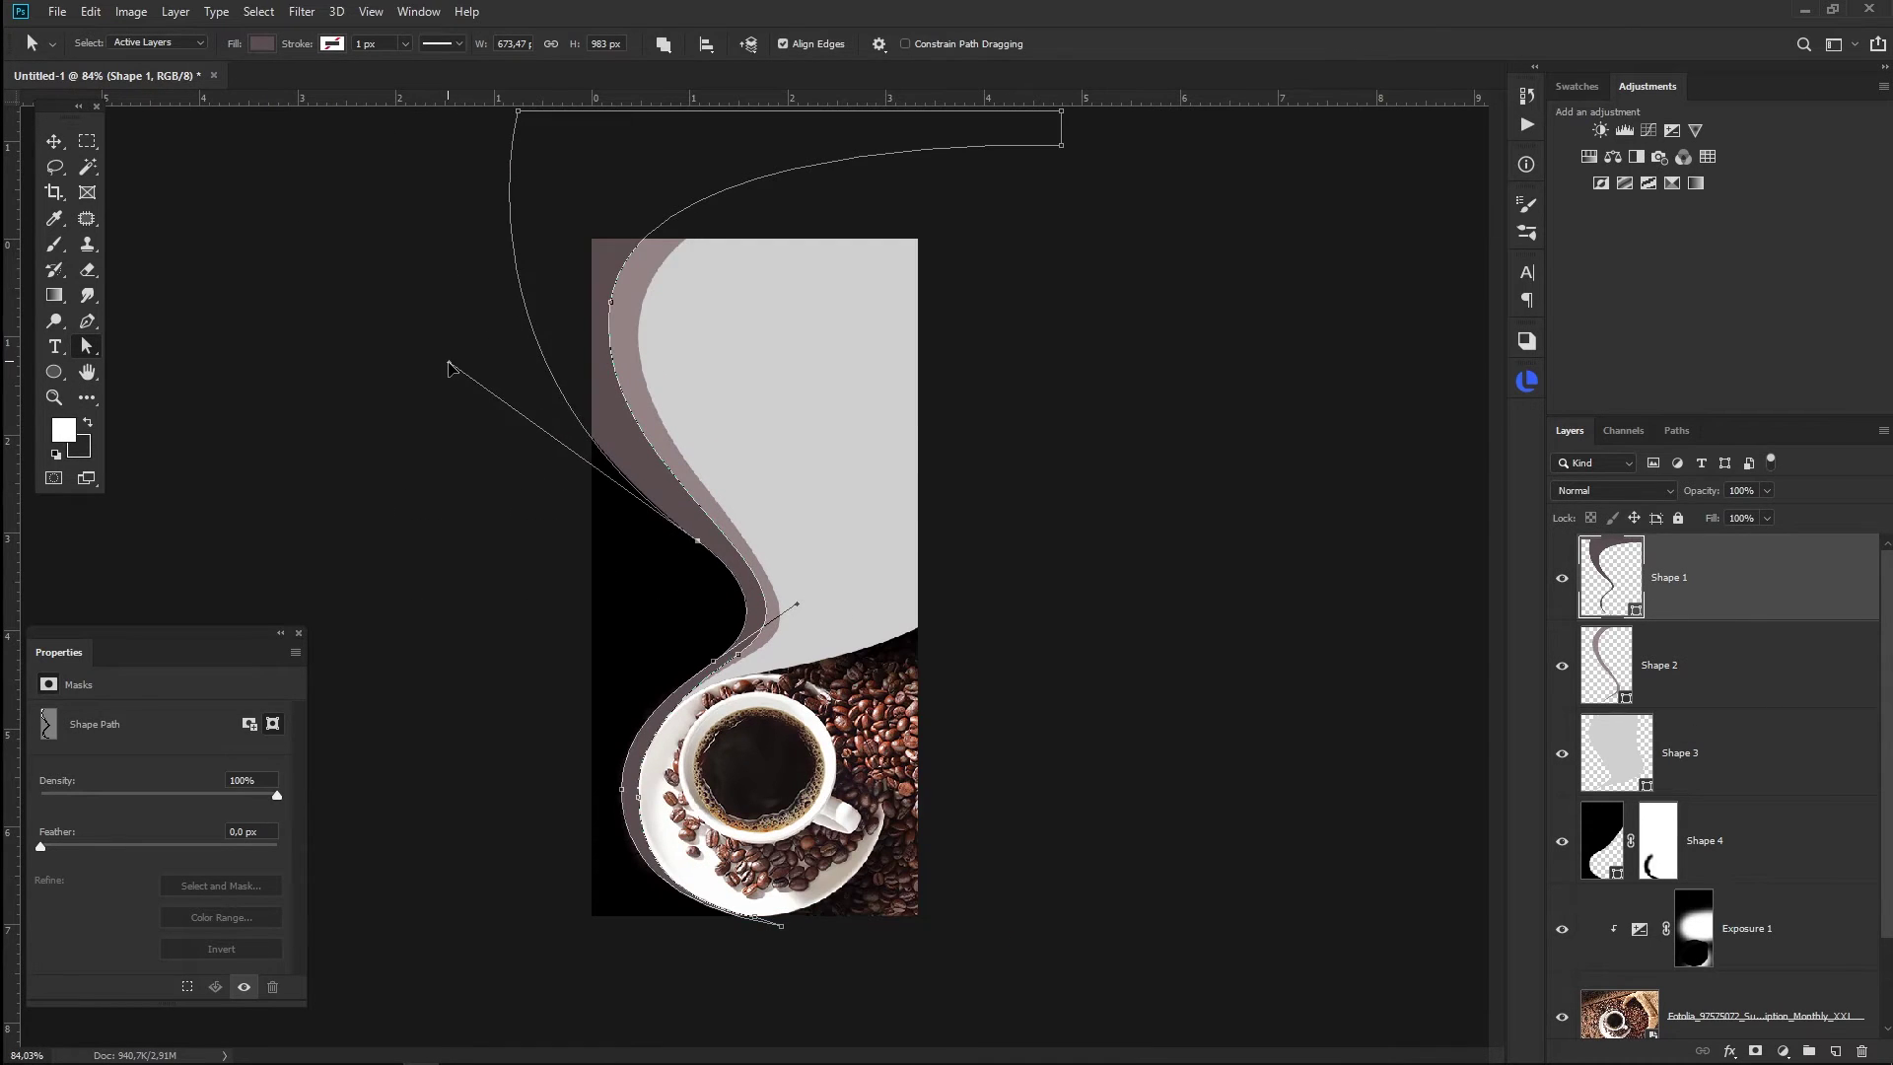
left_click_drag(269, 217, 214, 214)
left_click(352, 483)
left_click(646, 552)
- Pull Shape 1's handle back slightly and refine its bend near the coffee cup
left_click_drag(214, 215, 459, 335)
scroll(549, 472, "up", 5)
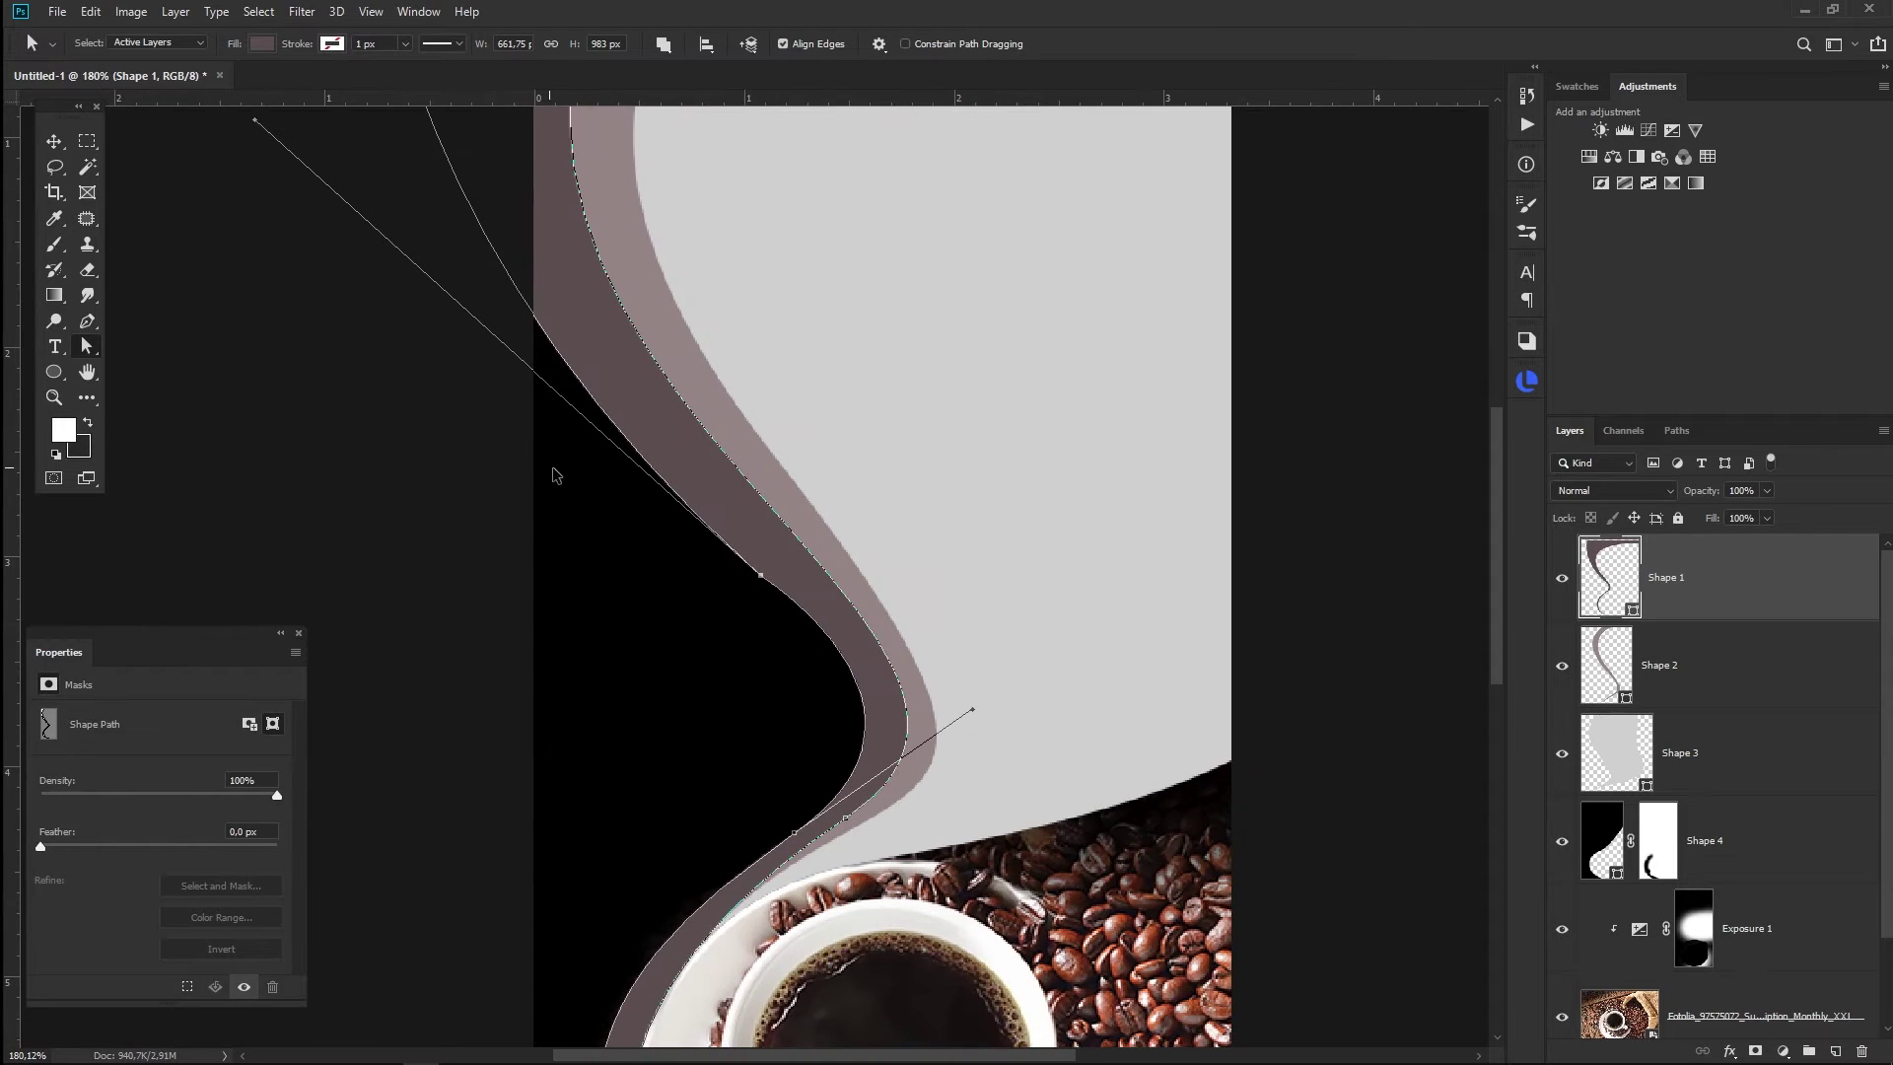
left_click_drag(974, 714, 955, 733)
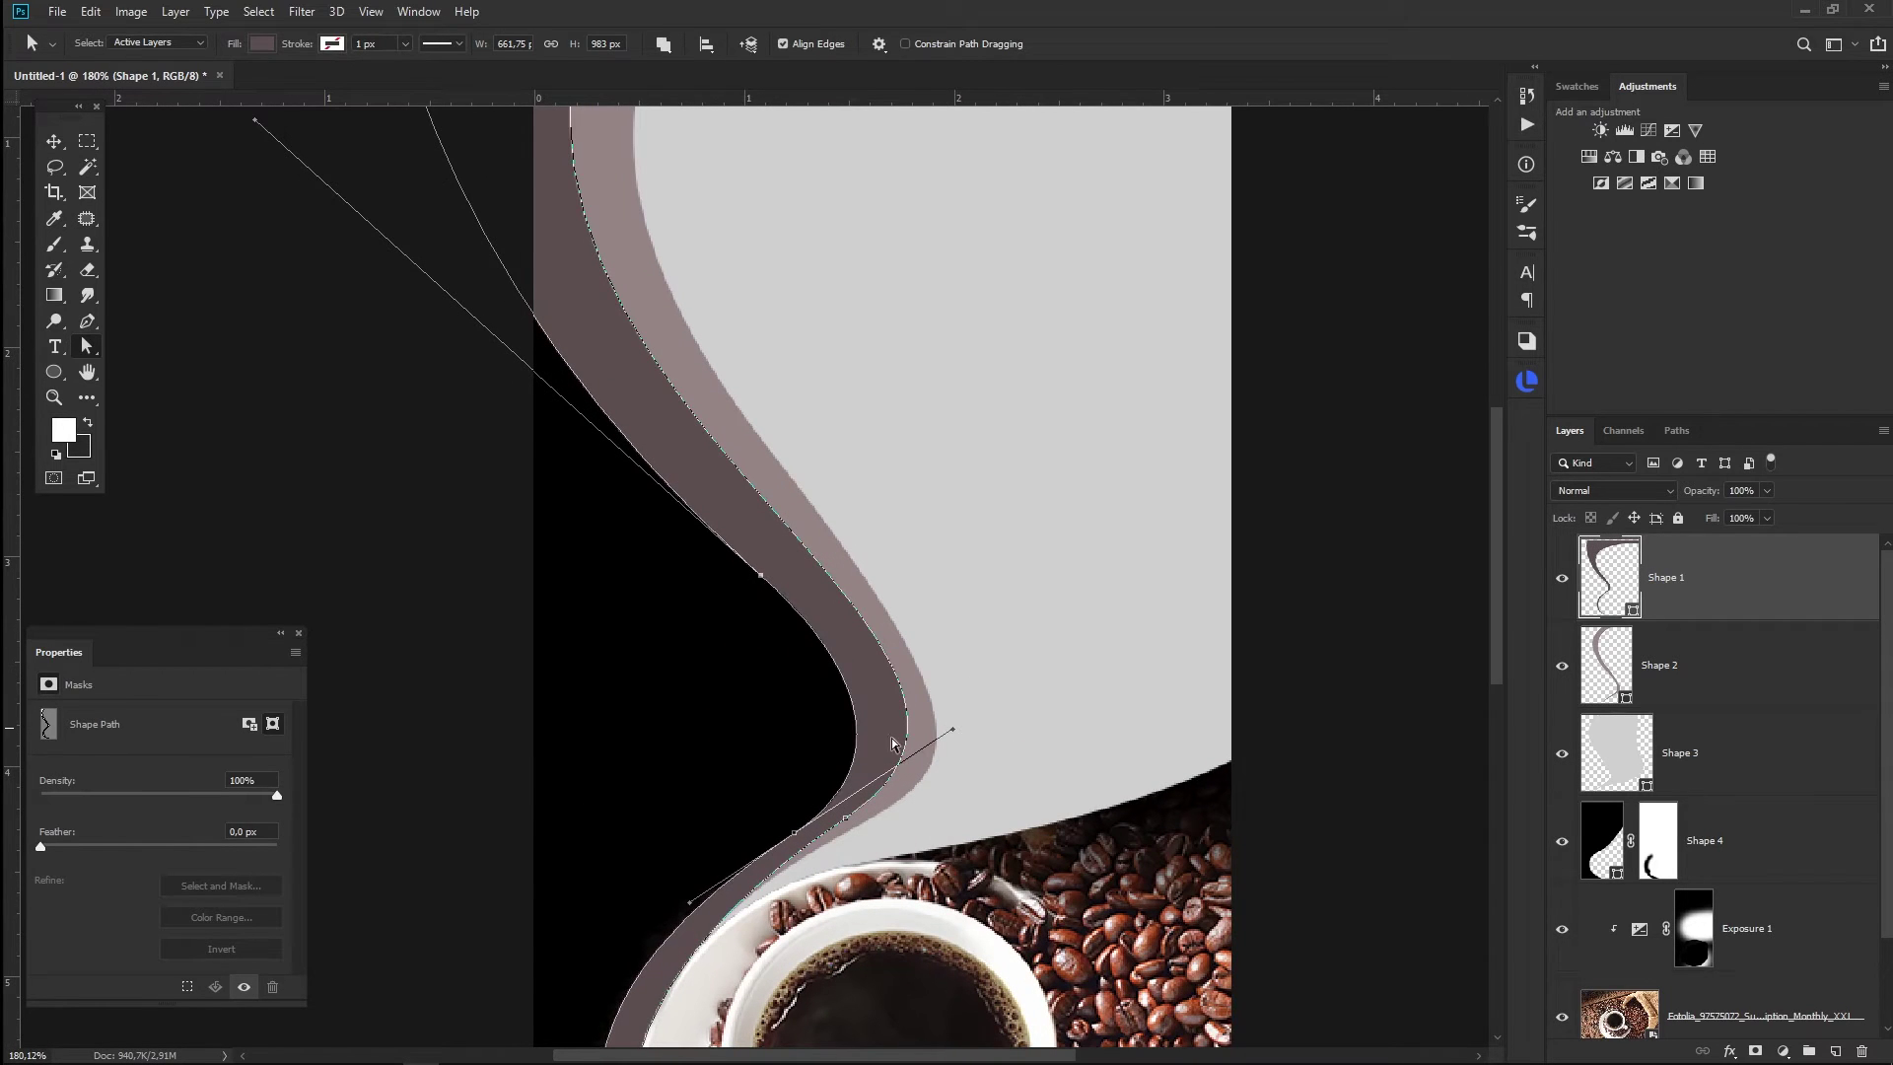
left_click(54, 143)
left_click(614, 575)
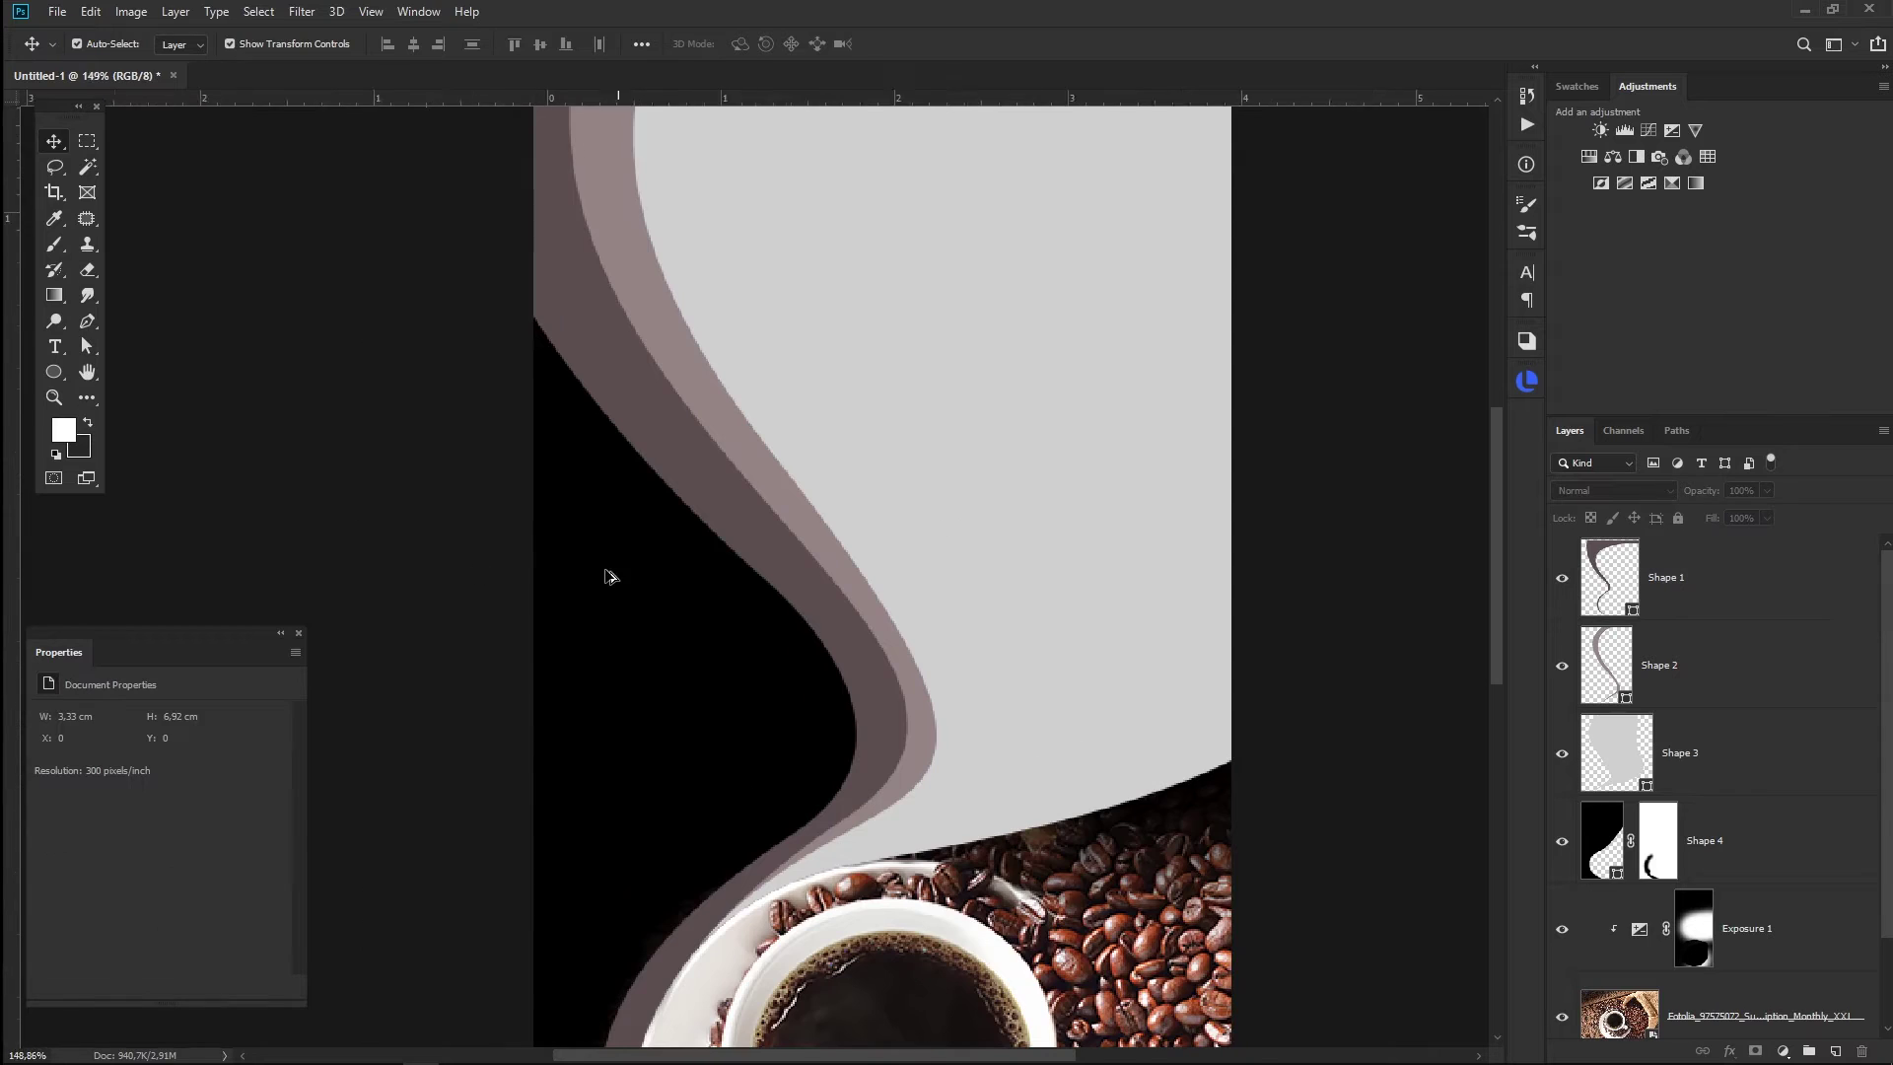
key("ctrl+0")
scroll(613, 550, "up", 1)
left_click(737, 483)
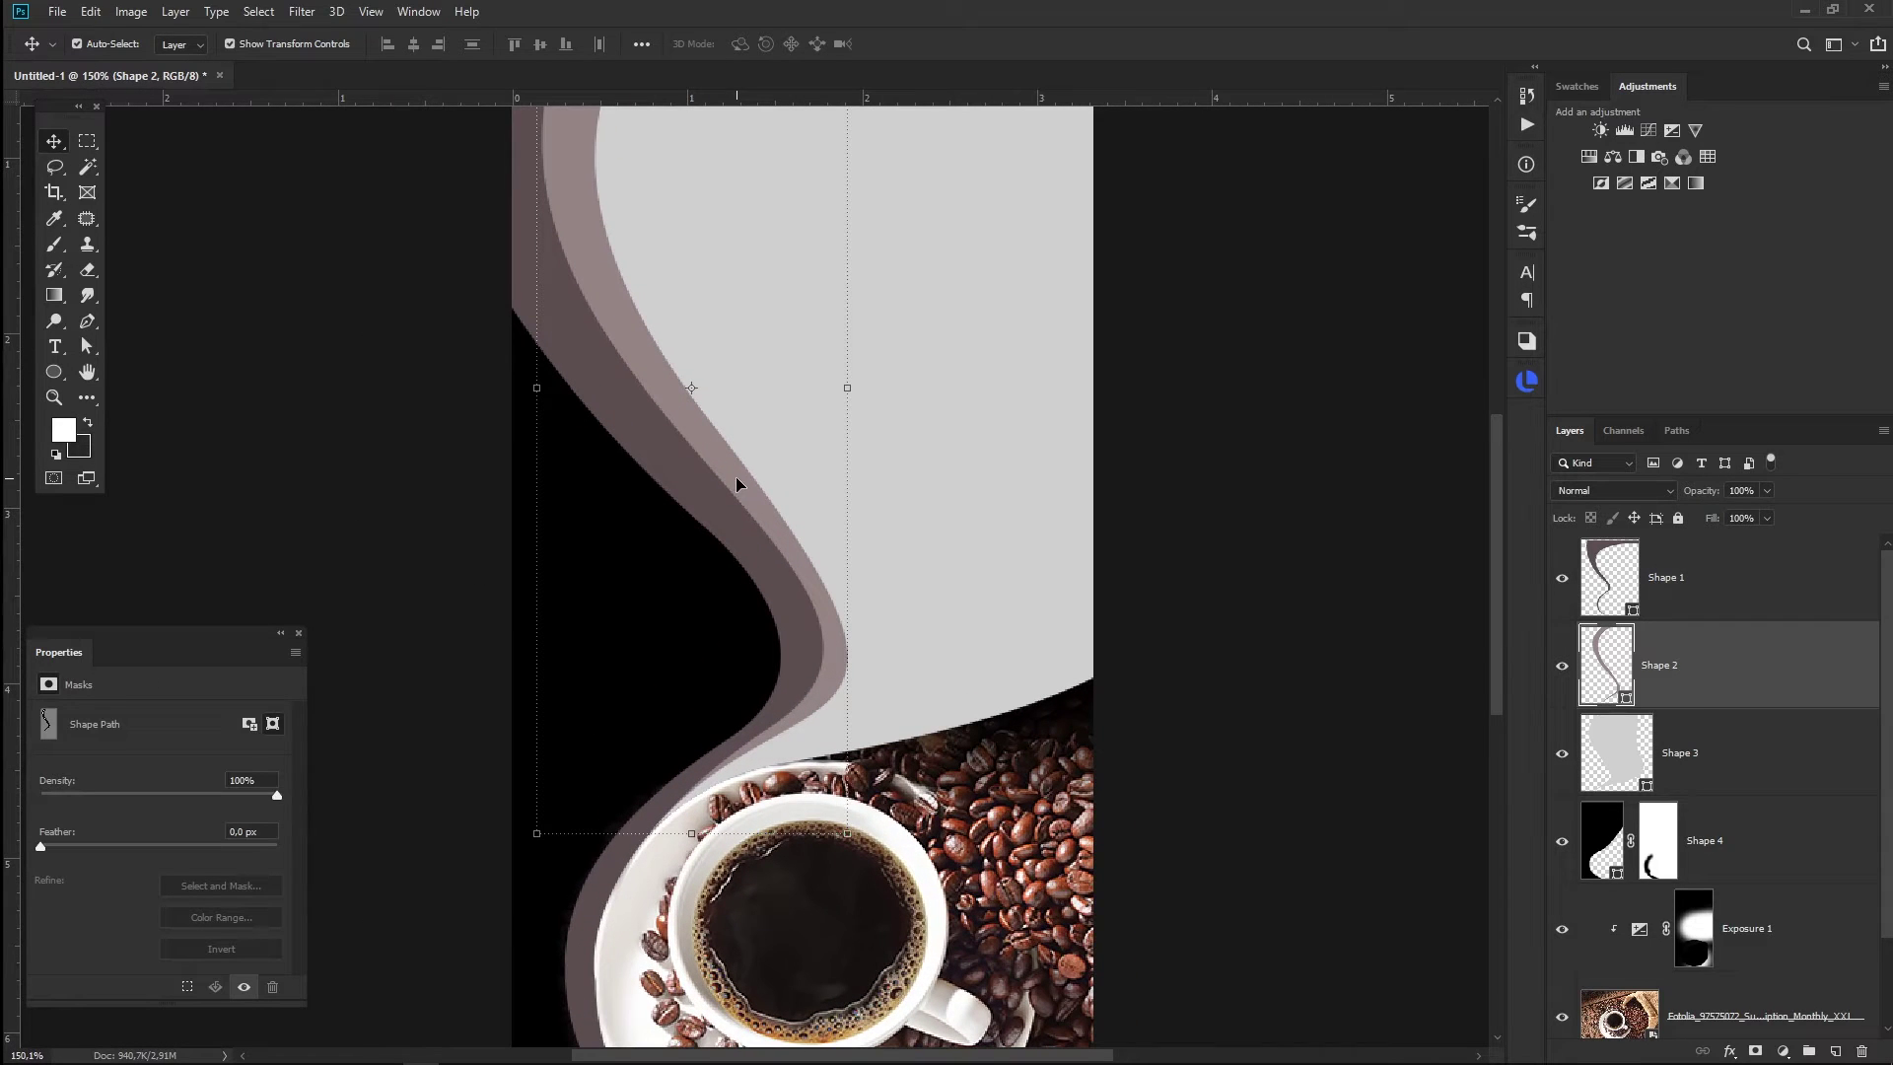
left_click(1732, 1055)
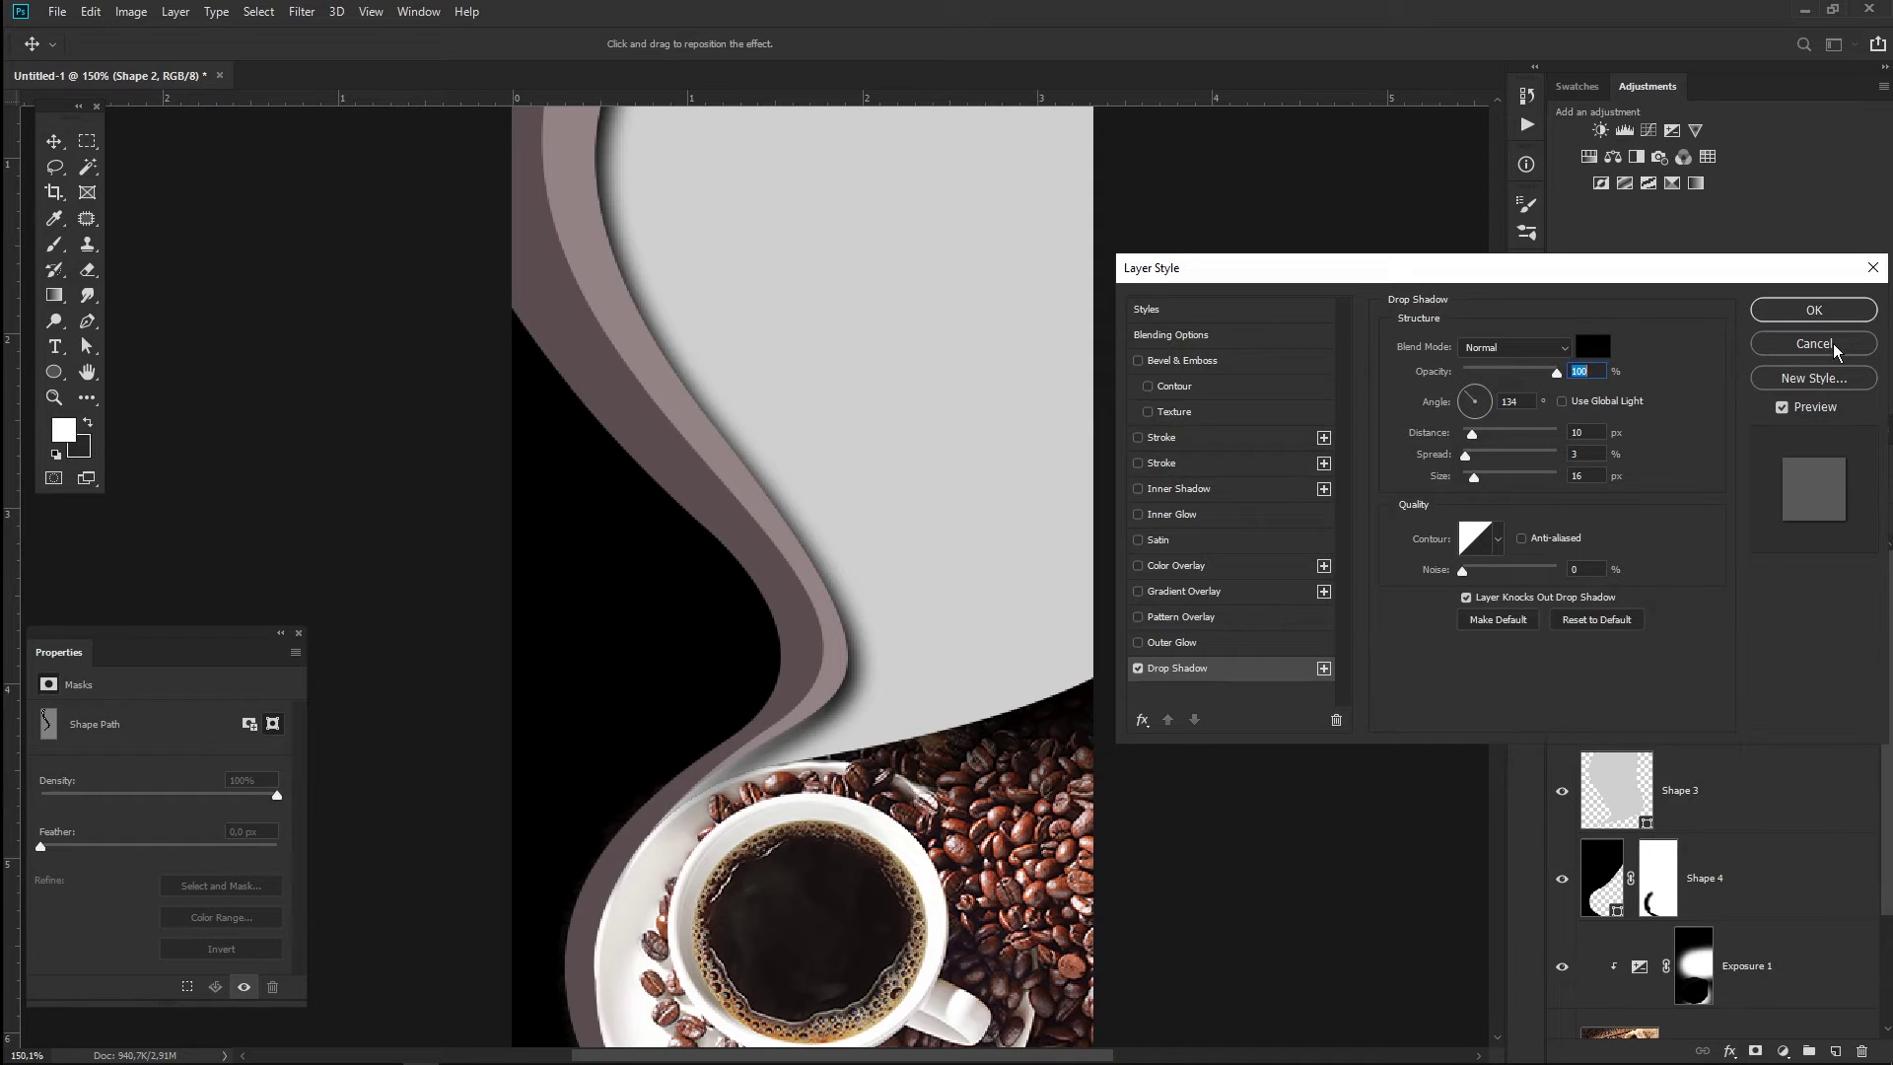
left_click(1814, 344)
scroll(927, 641, "down", 2)
scroll(725, 533, "up", 2)
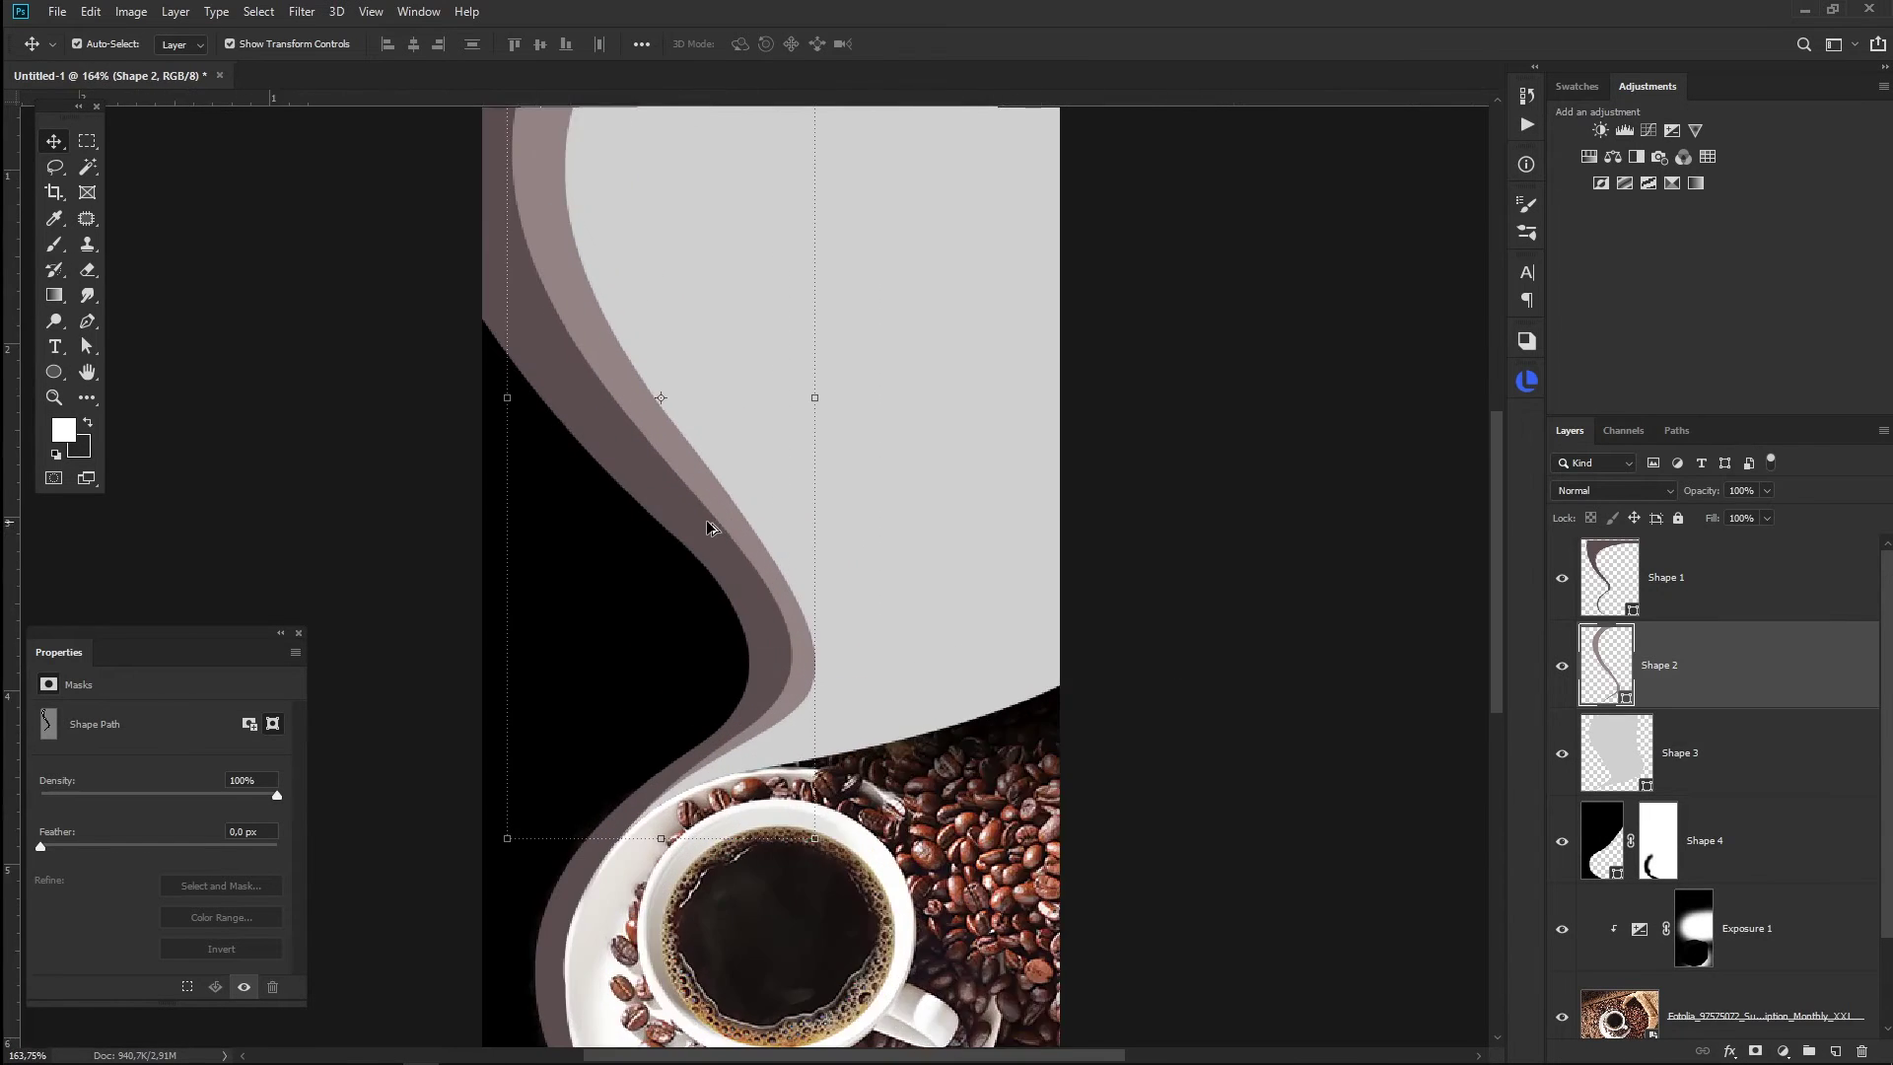
scroll(707, 528, "up", 2)
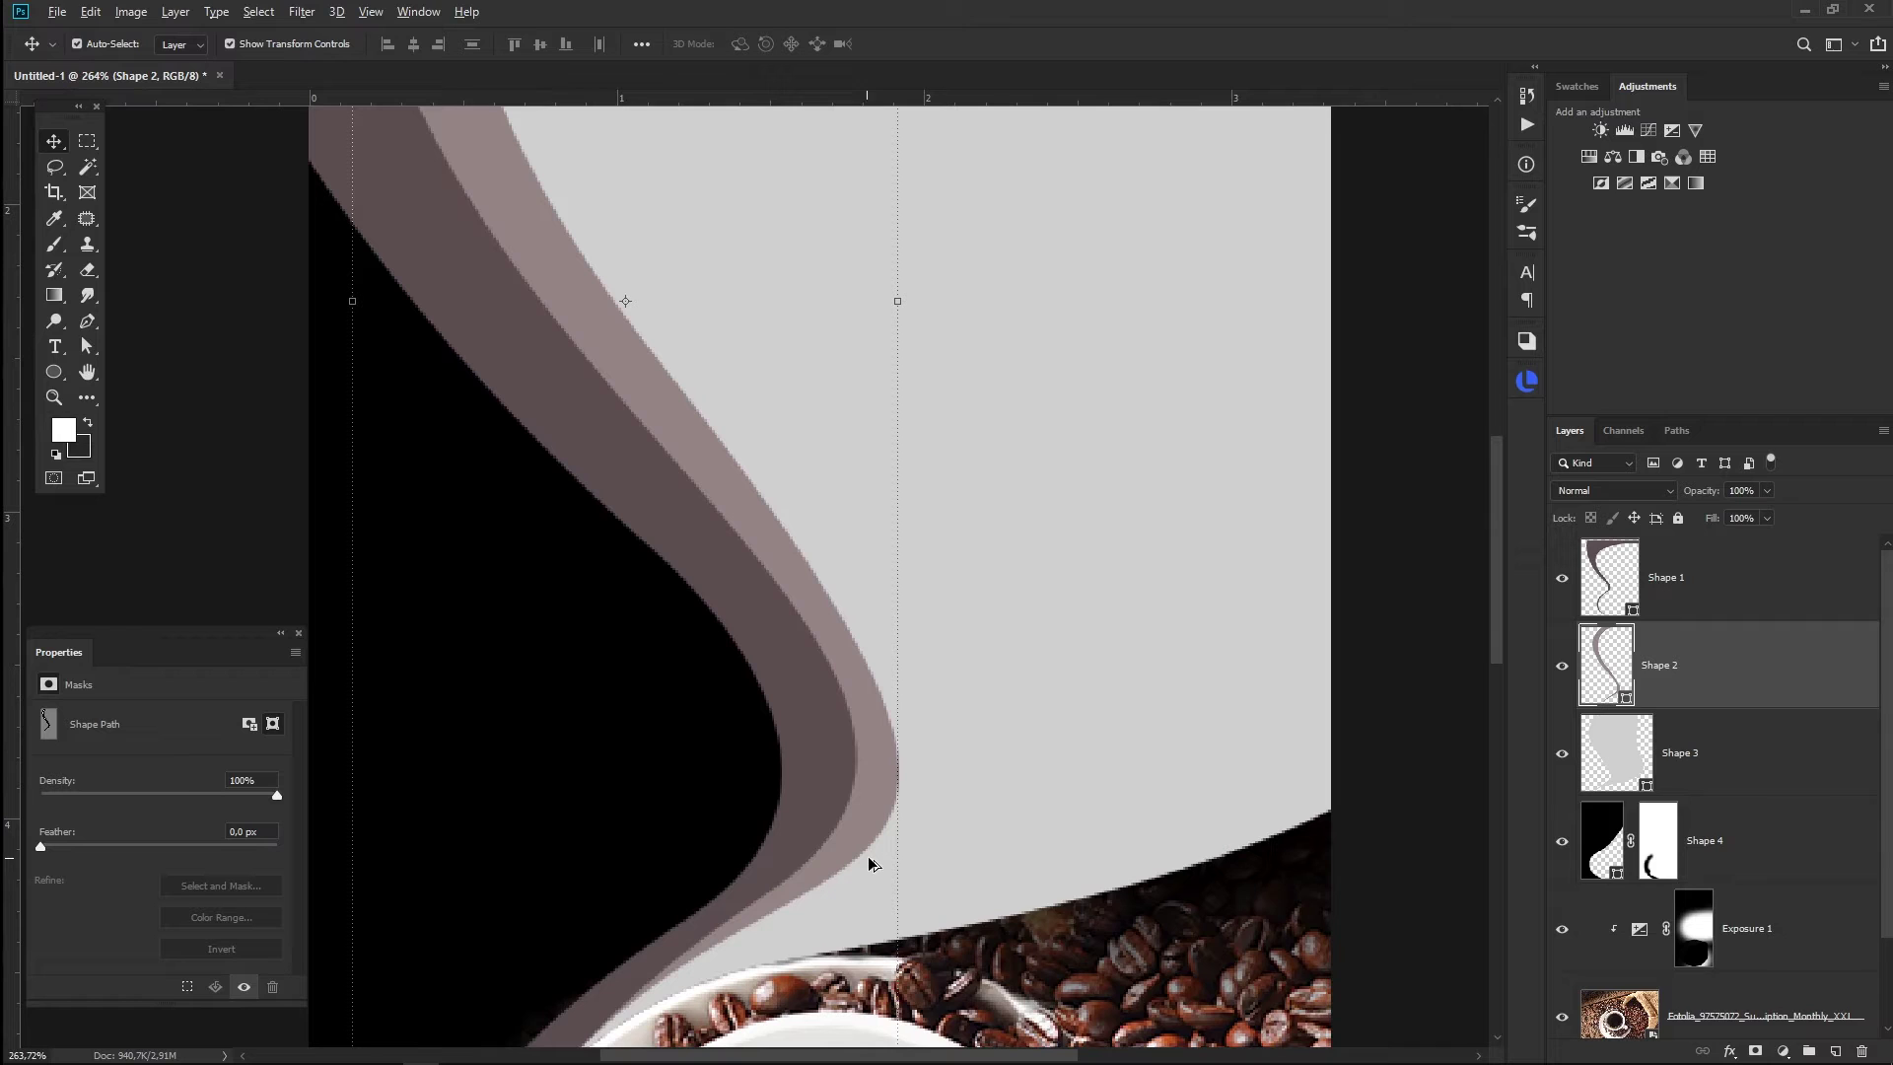
scroll(1016, 834, "down", 2)
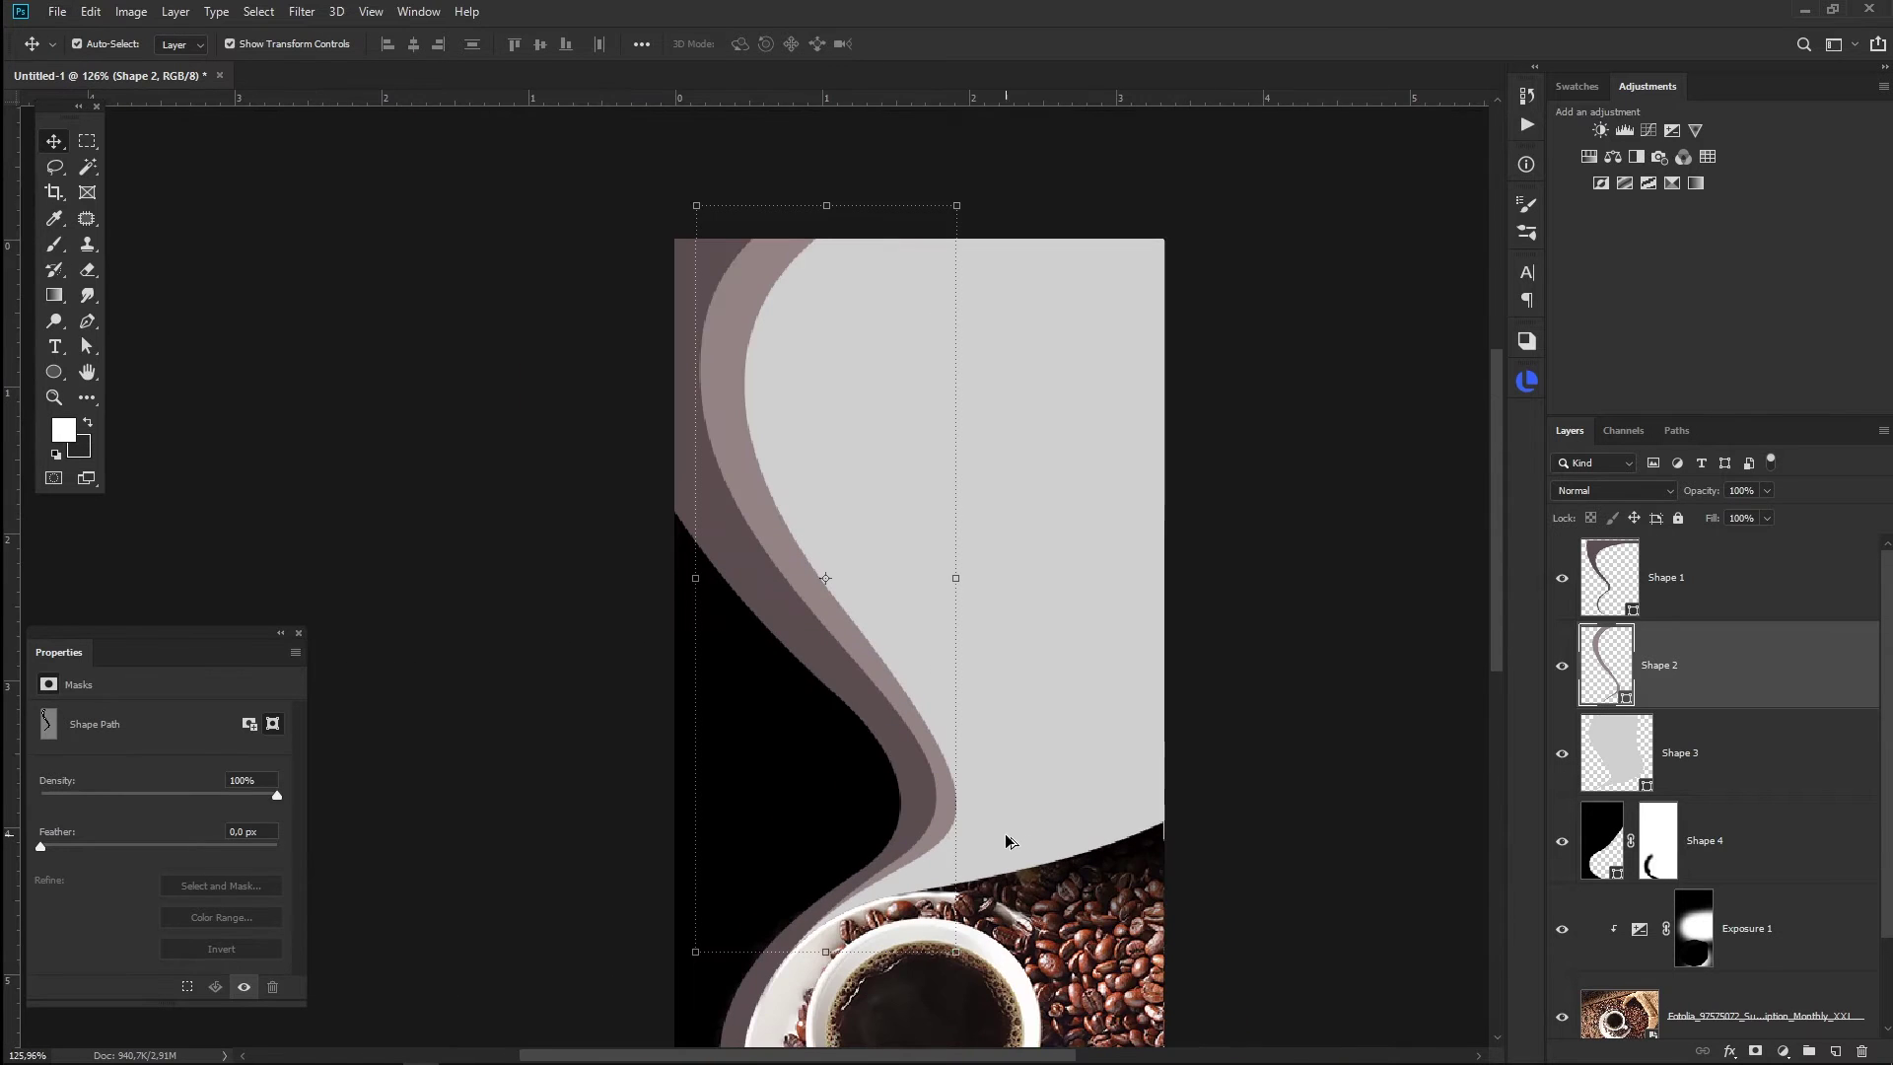
left_click(1373, 760)
scroll(1159, 754, "down", 1)
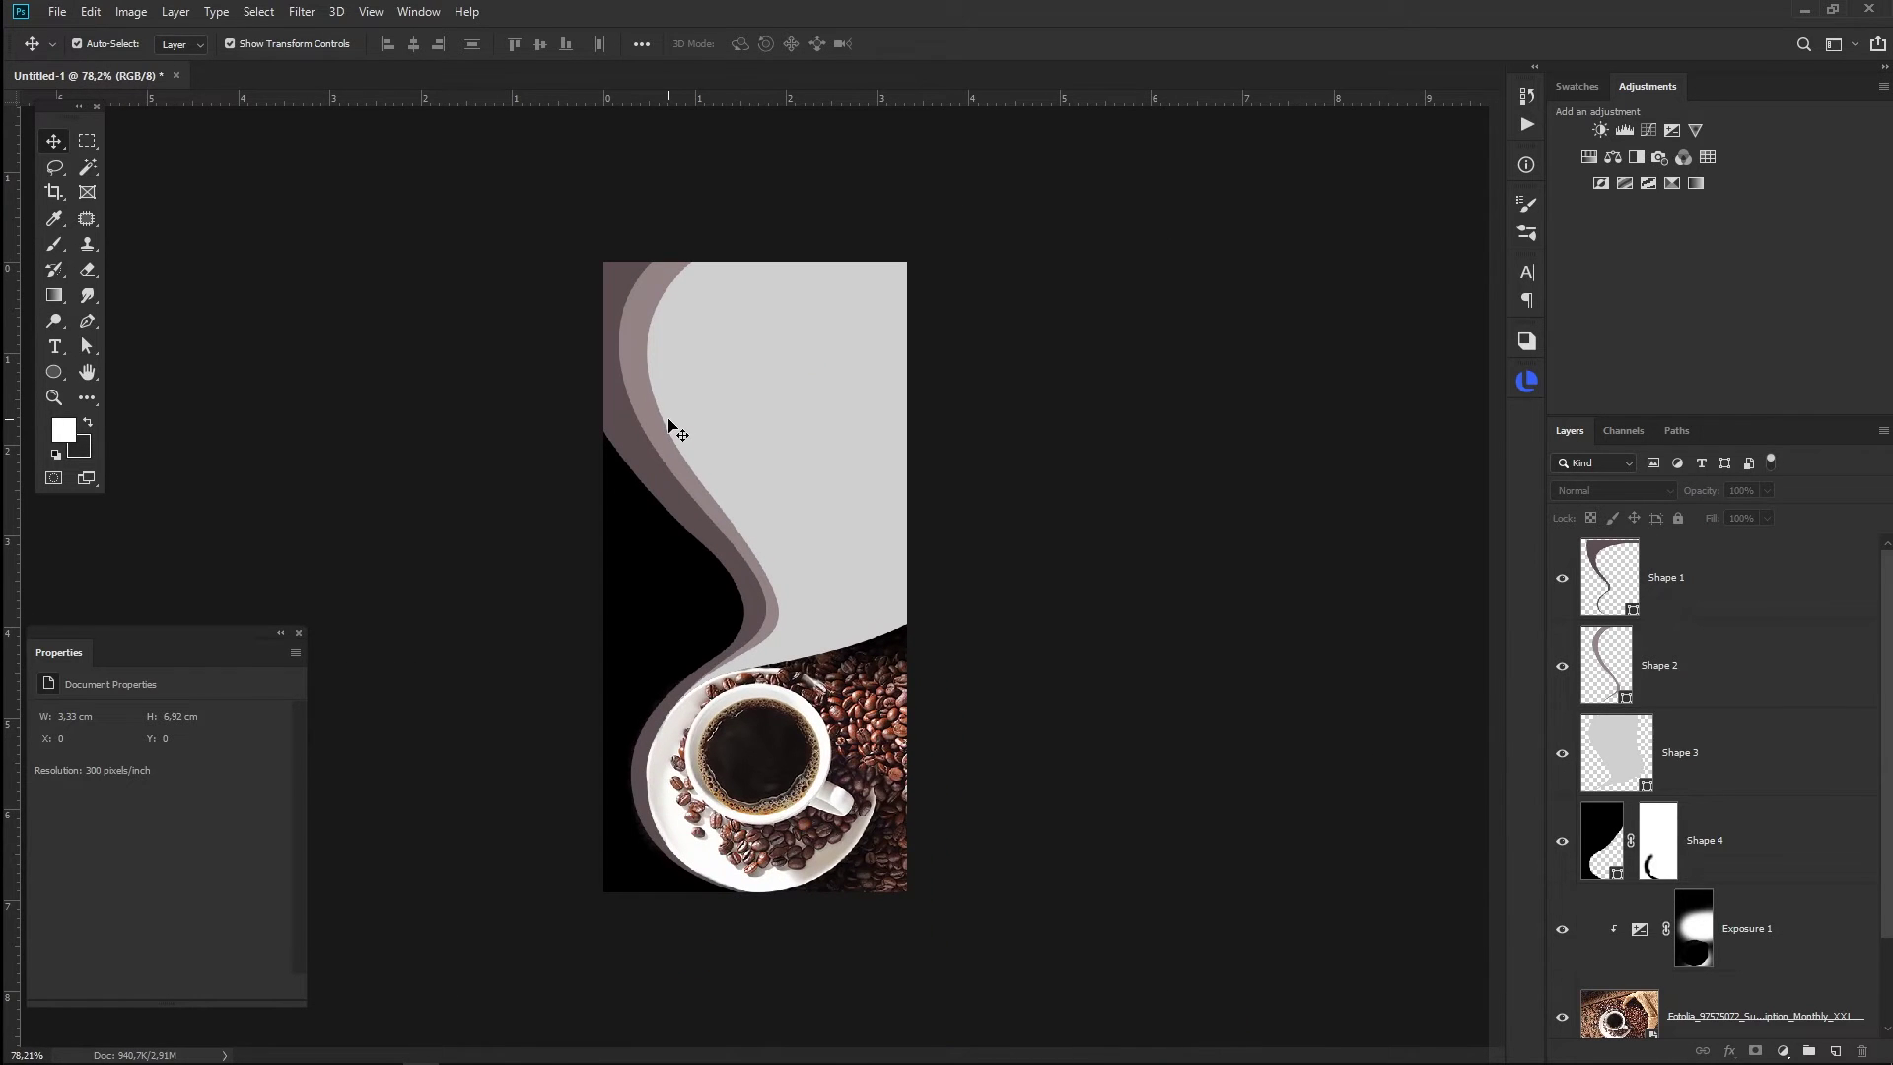
right_click(54, 375)
left_click(108, 408)
mouse_move(450, 137)
left_mouse_down()
mouse_move(968, 515)
mouse_move(1046, 517)
left_mouse_up()
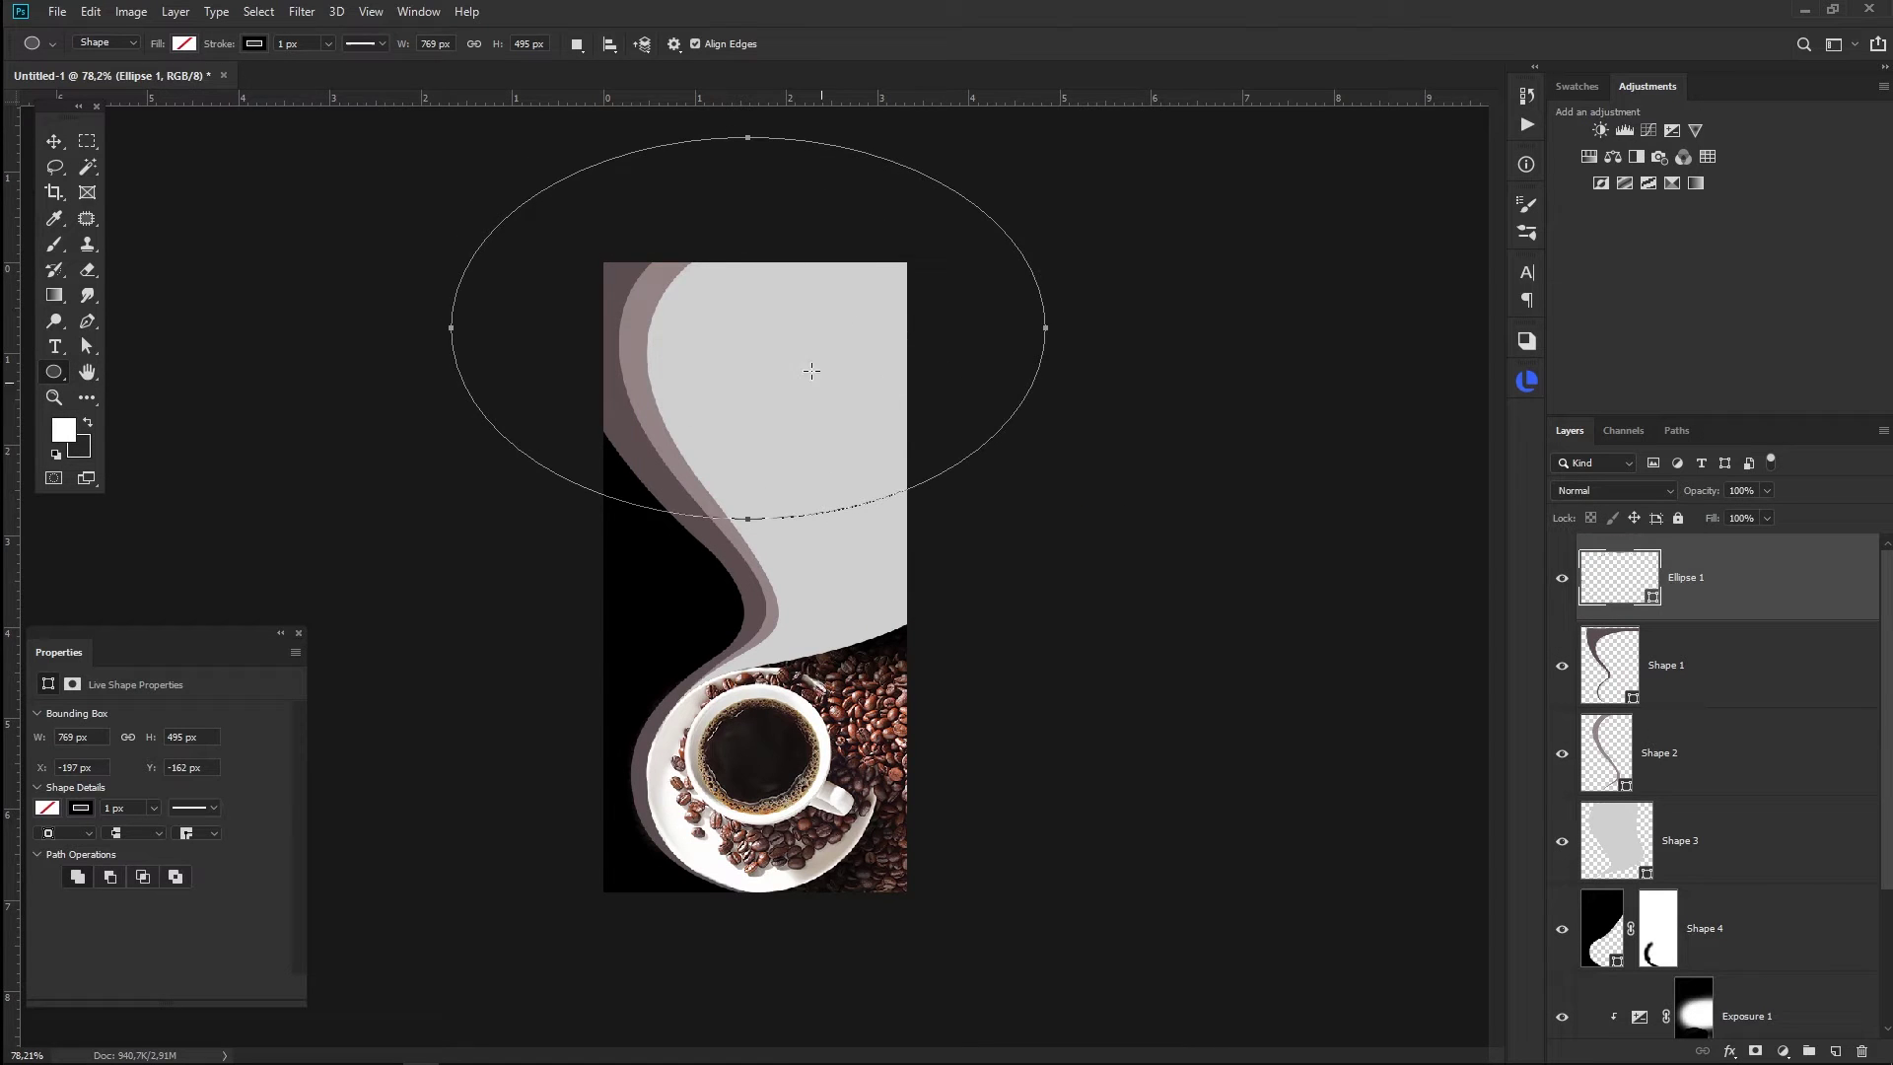
key("ctrl+plus")
key("v")
left_click_drag(1212, 513, 1120, 597)
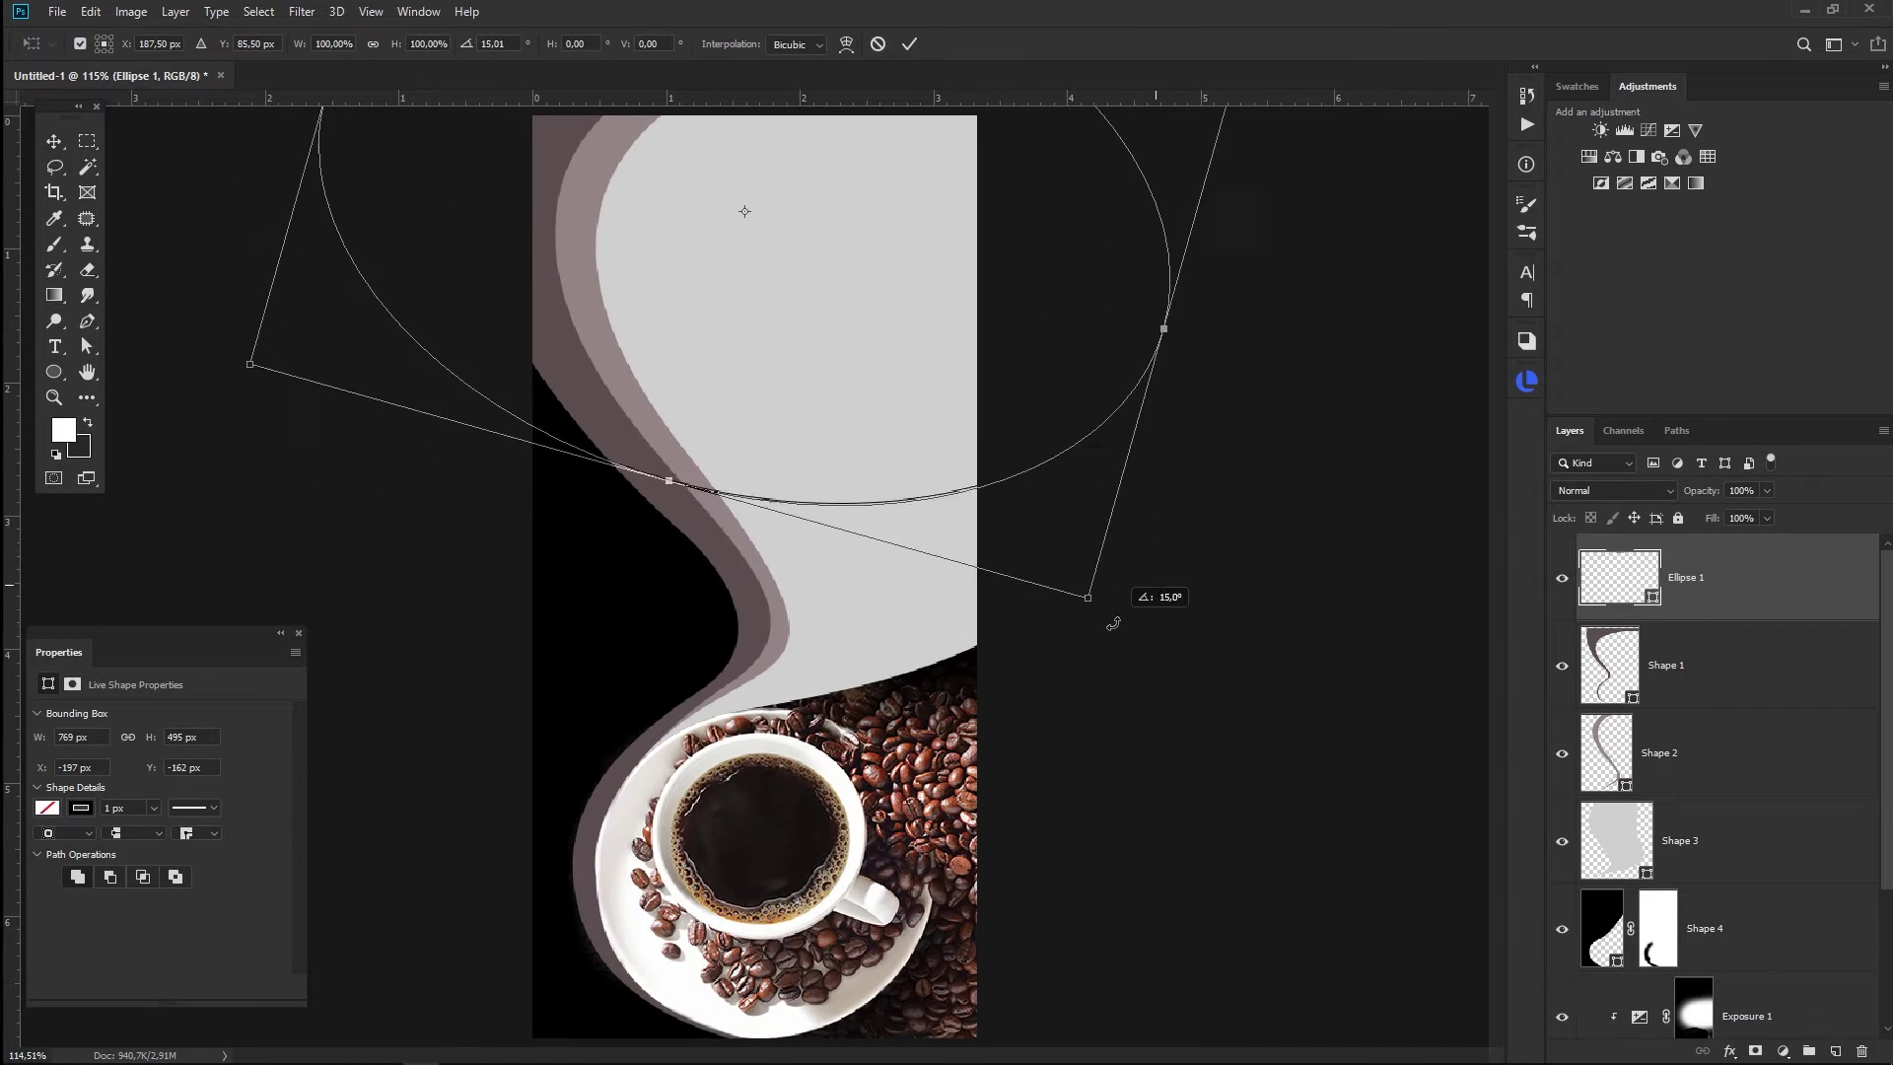
left_click_drag(893, 519, 963, 498)
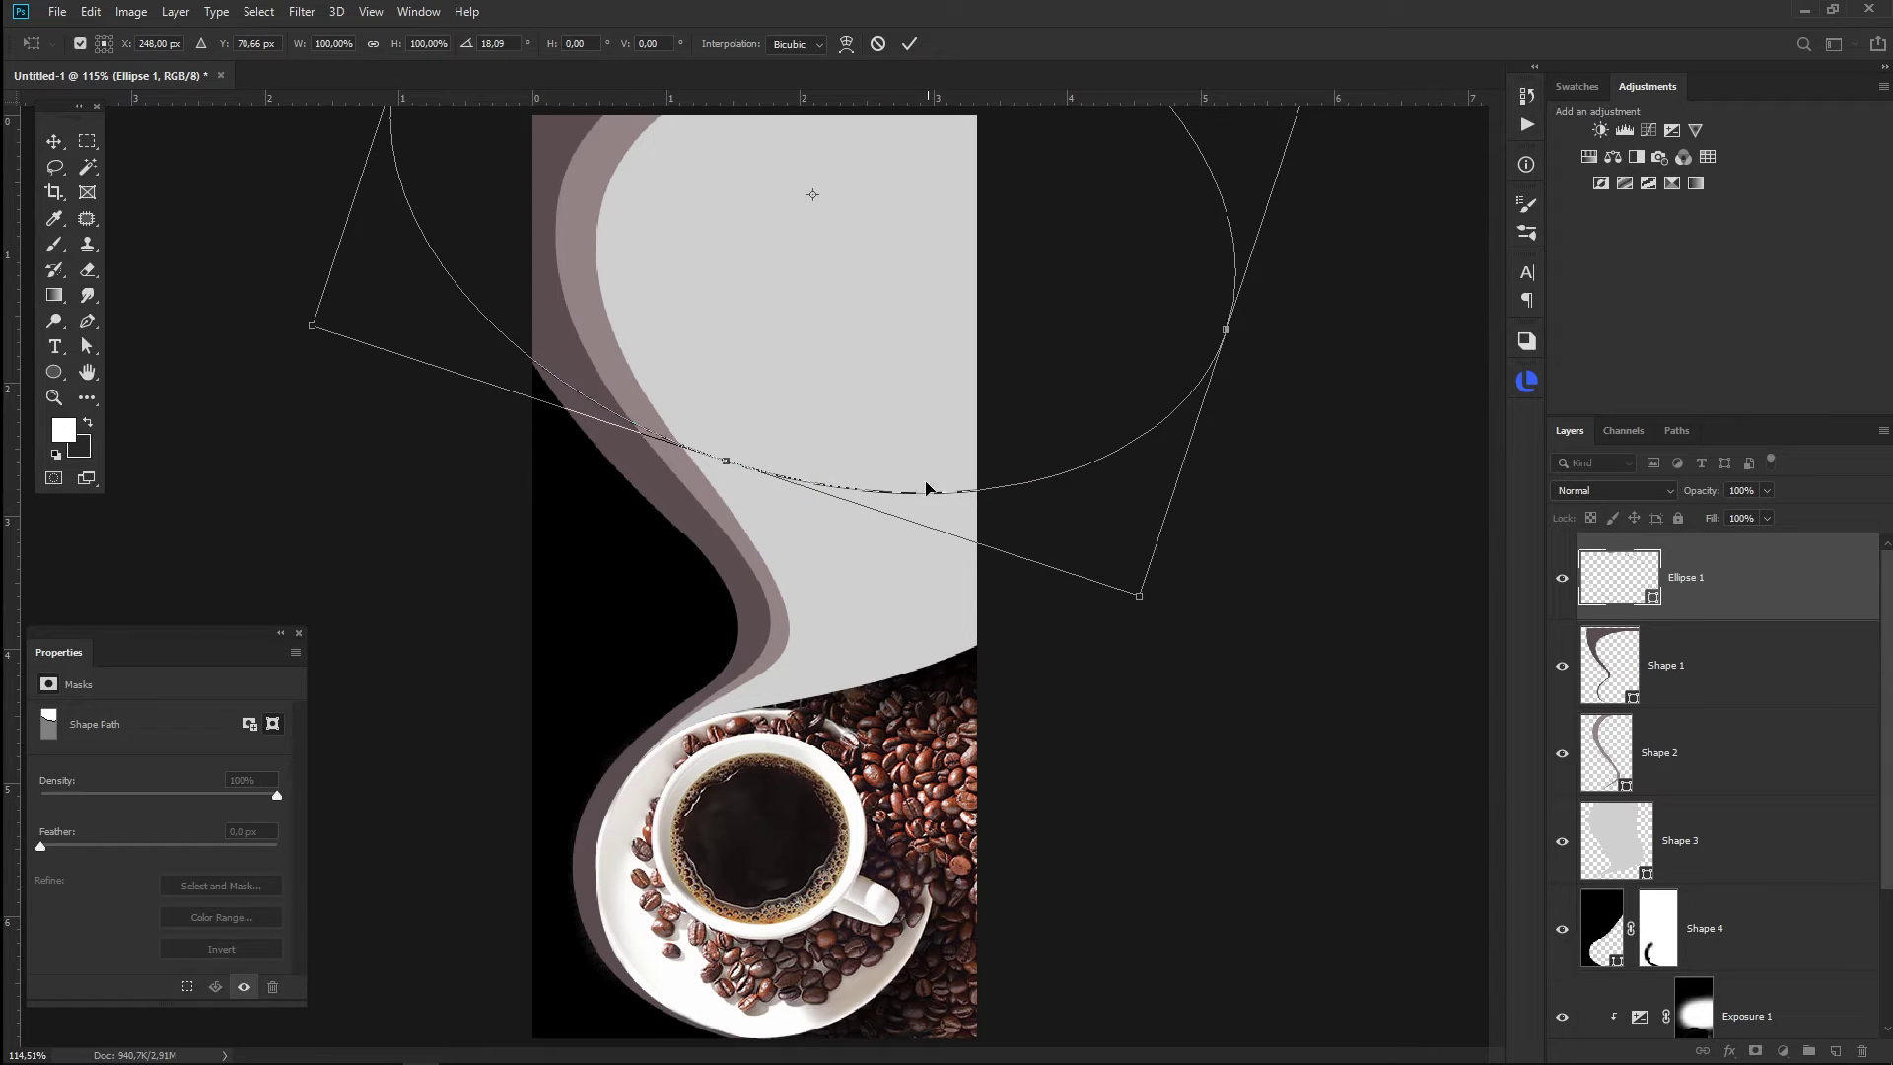
key("ctrl+minus")
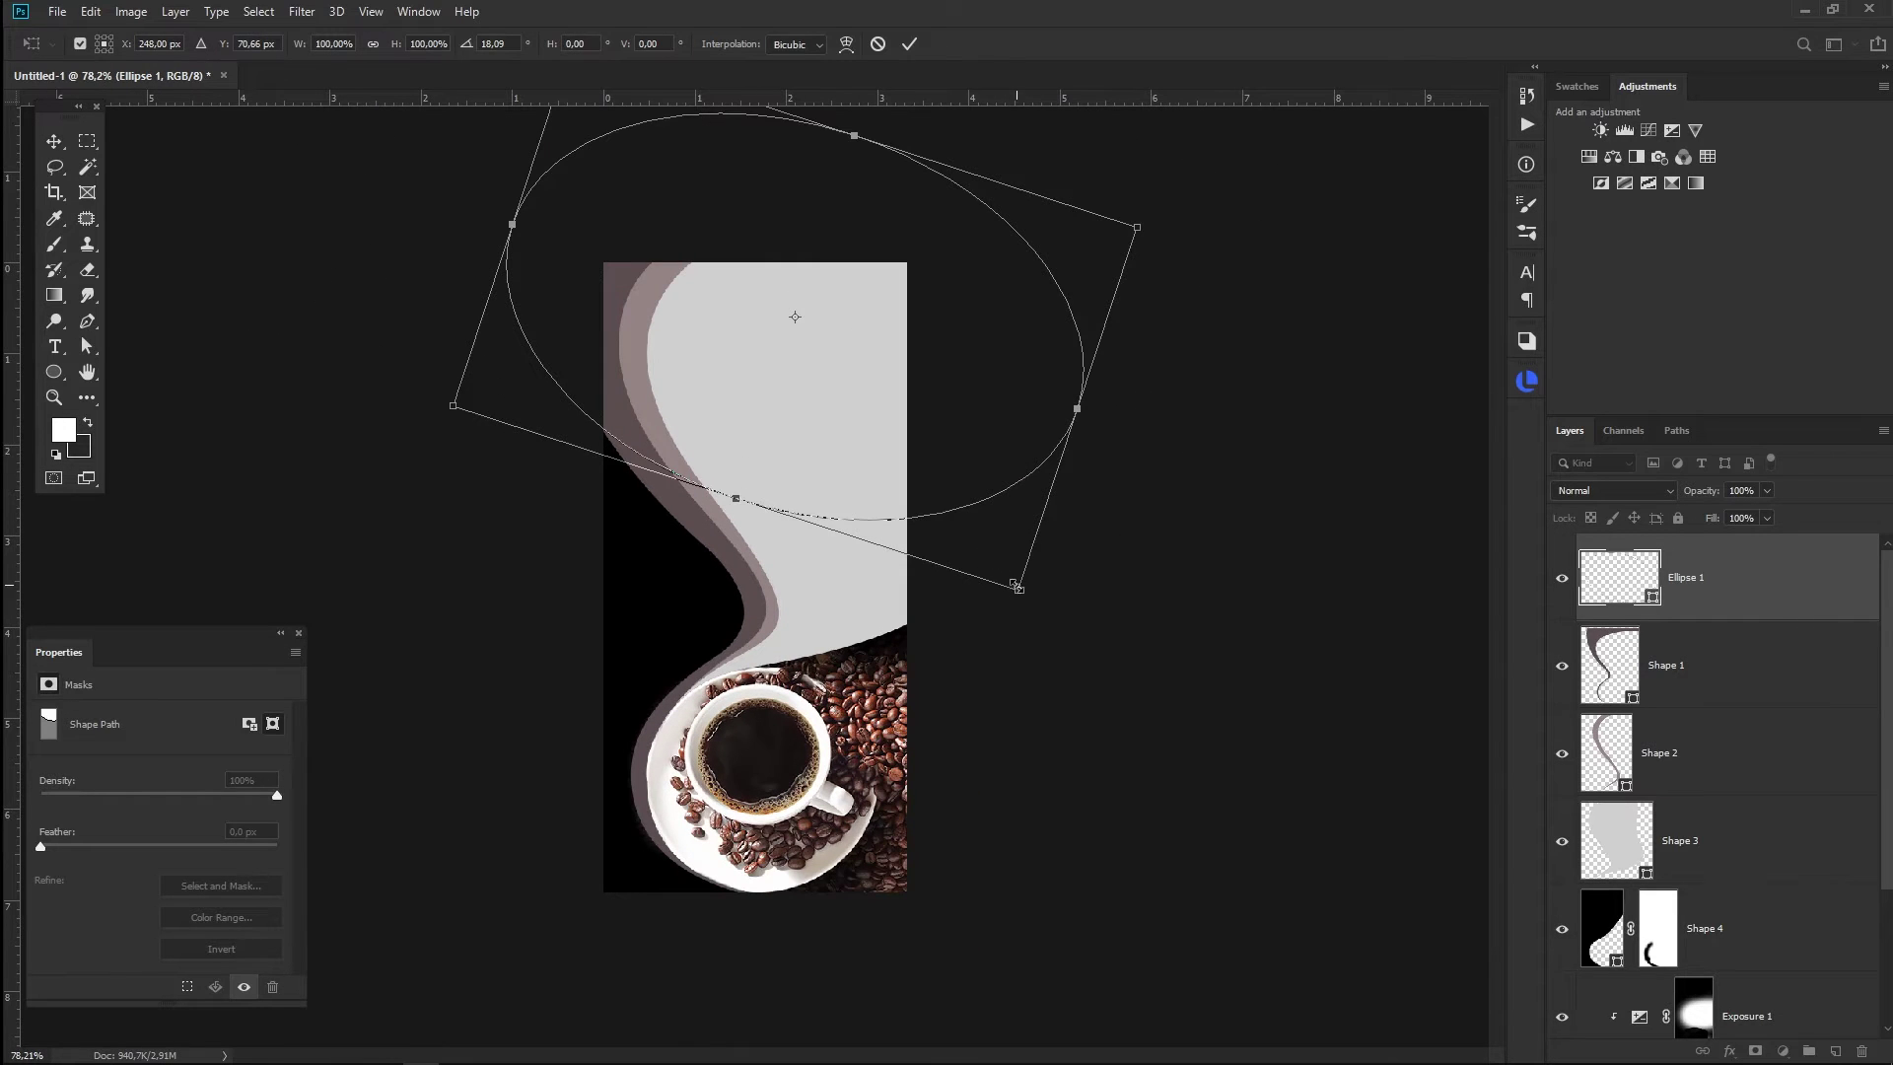
mouse_move(1016, 585)
left_mouse_down()
mouse_move(946, 444)
mouse_move(937, 497)
left_mouse_up()
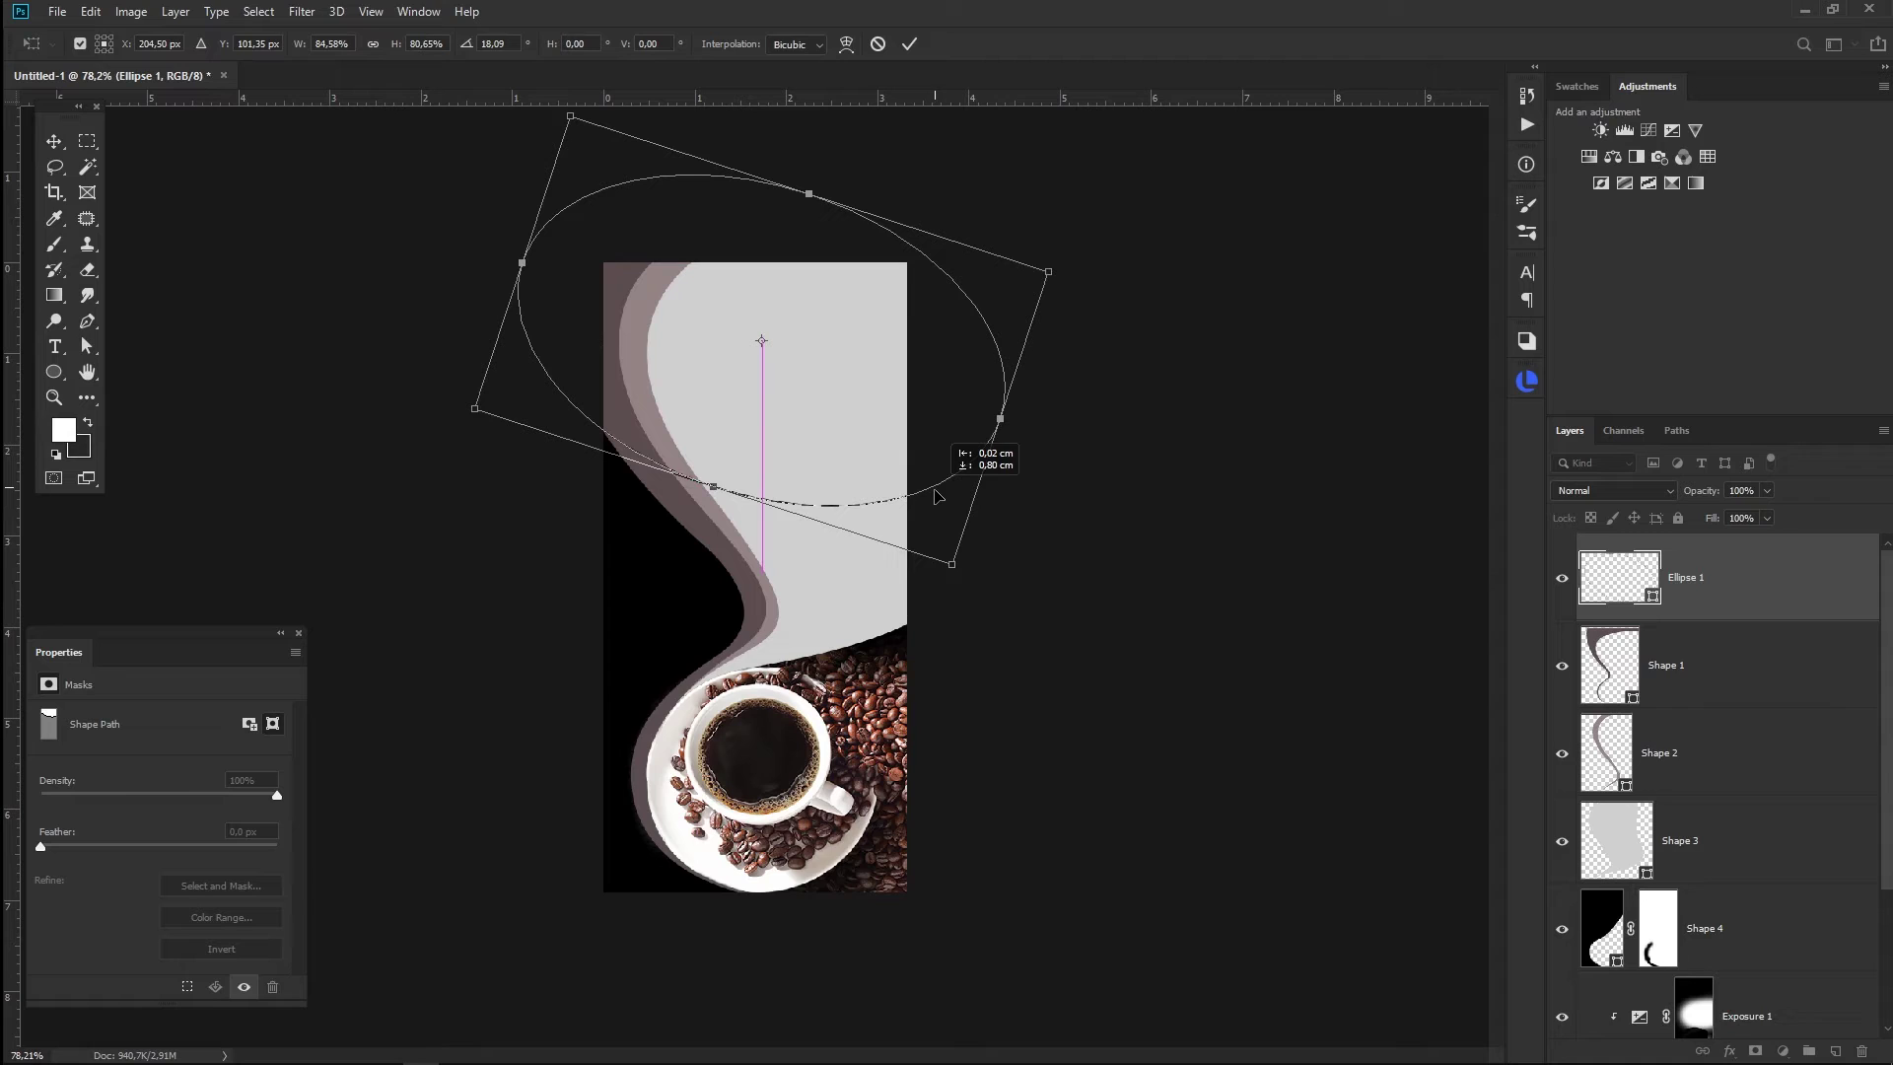
key("Return")
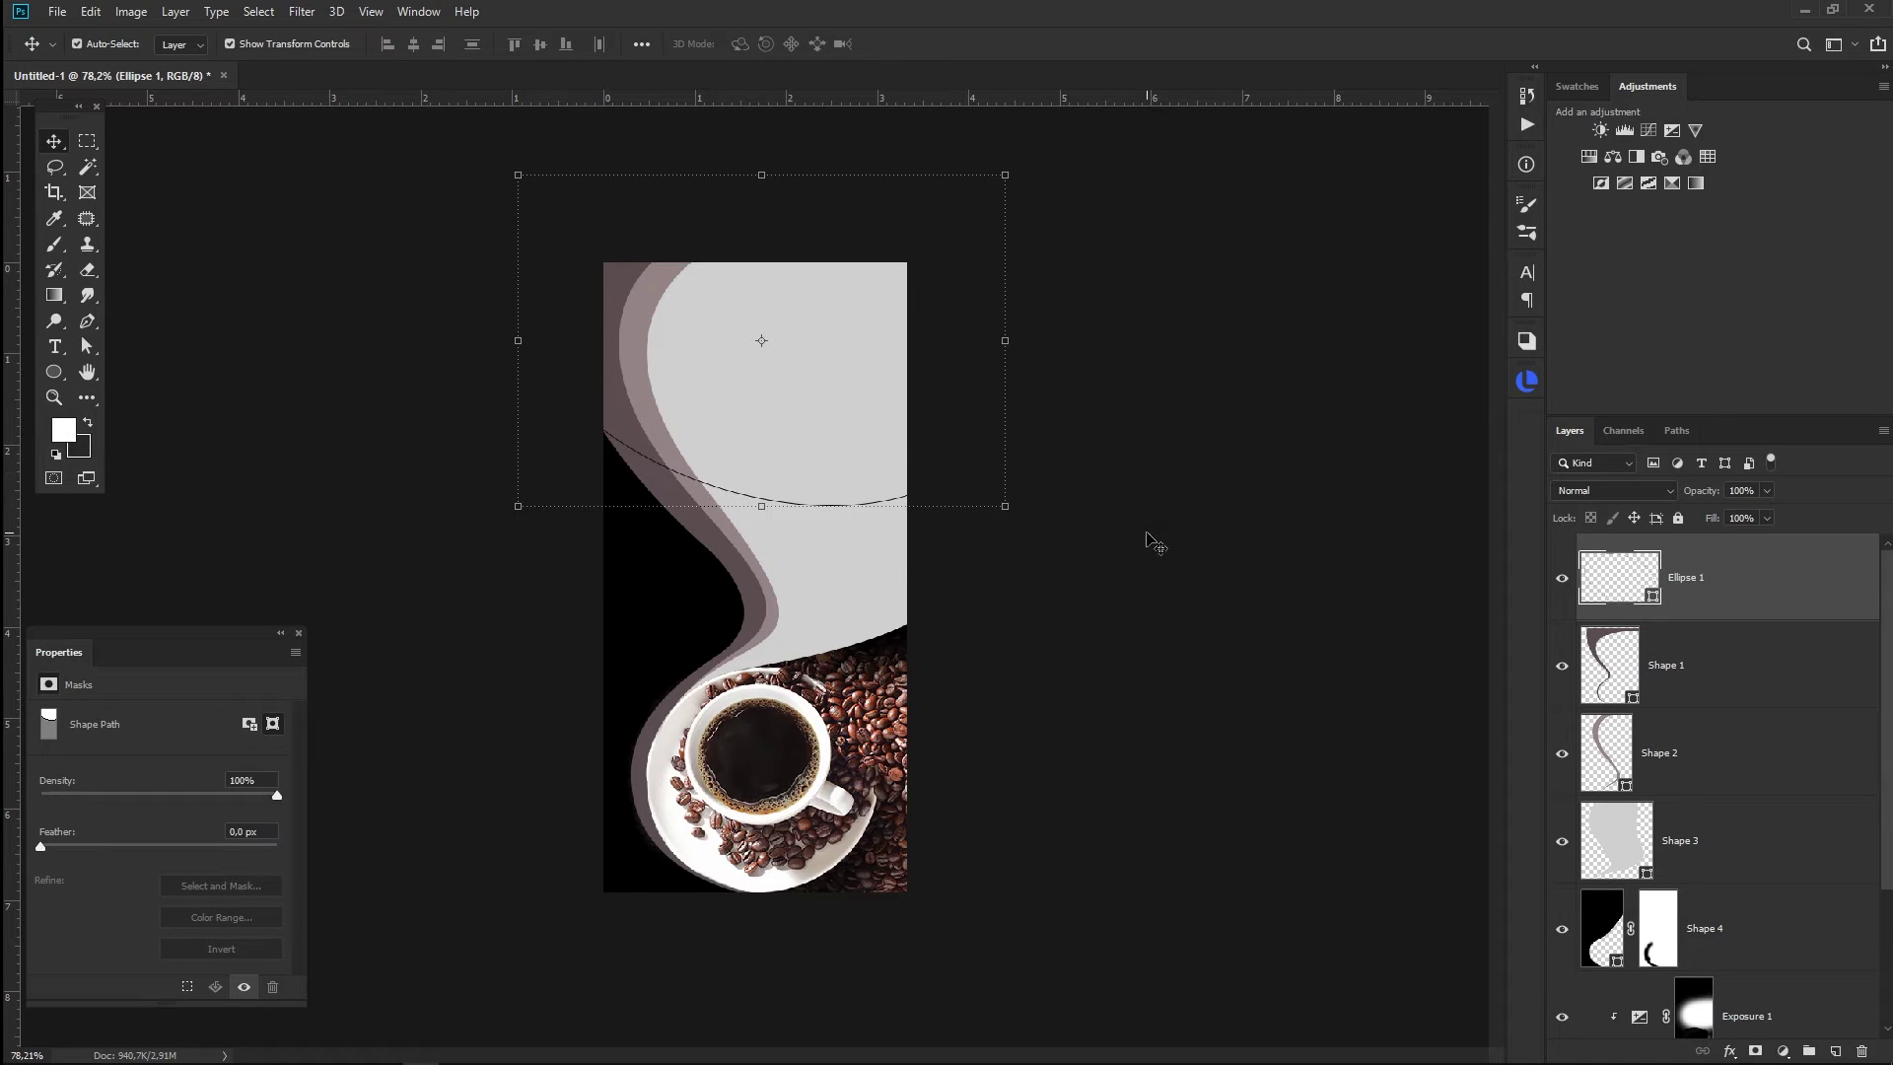
left_click(1156, 541)
left_click(866, 510)
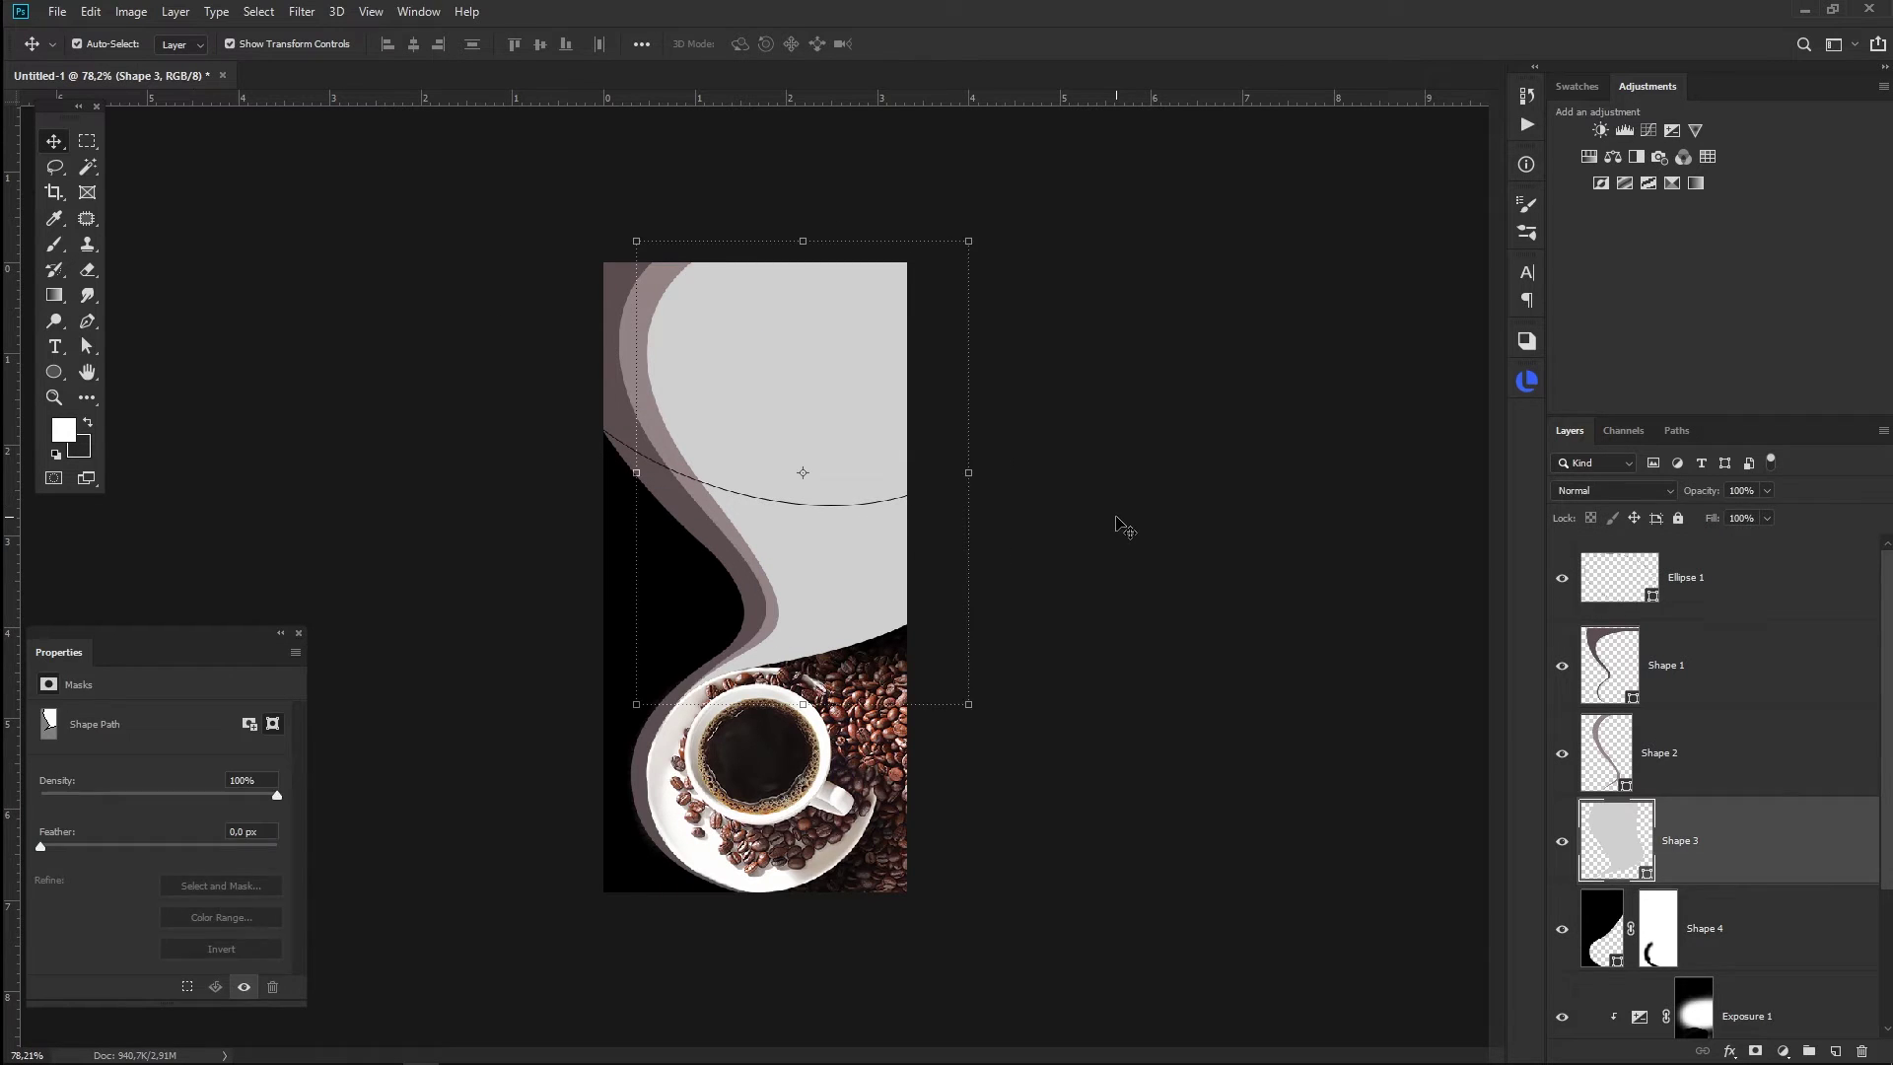
left_click(1119, 528)
left_click(1733, 597)
key("Delete")
left_click(1242, 588)
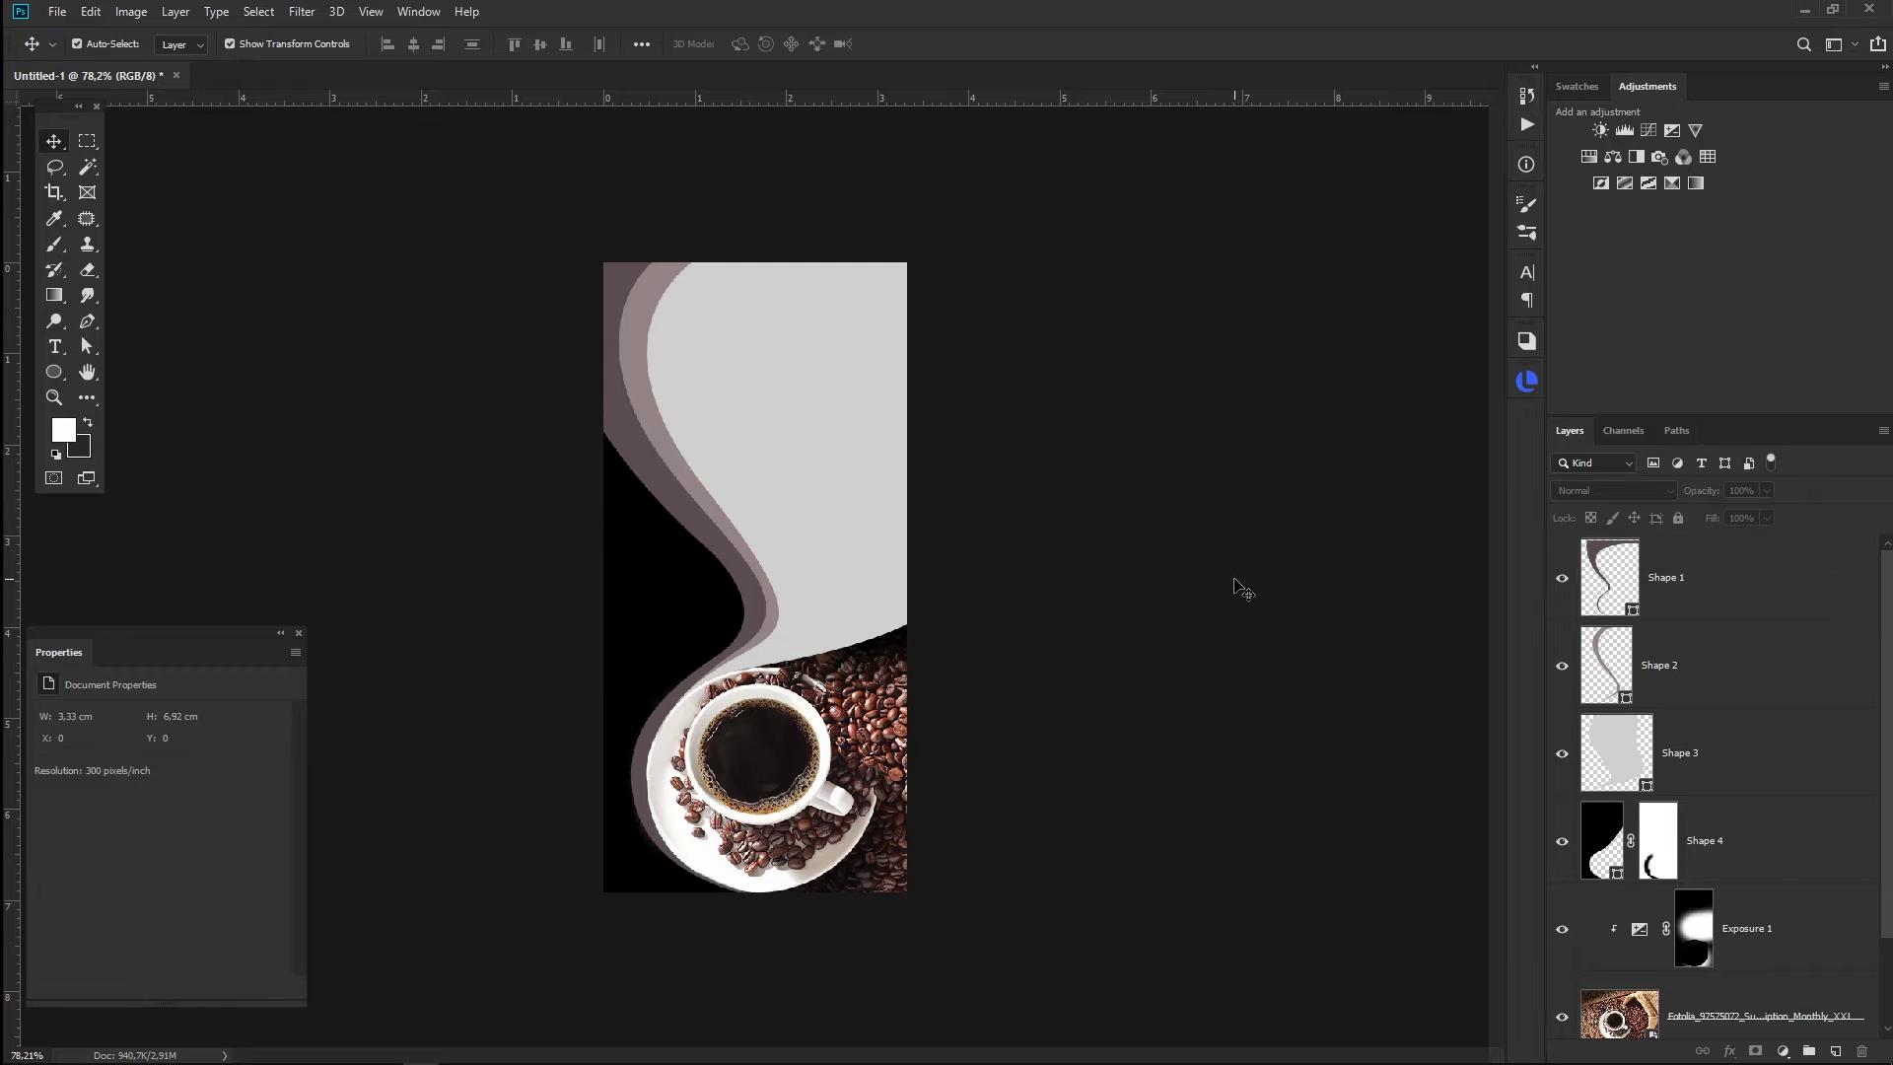
- Alt-drag a duplicate of the Shape 2 band and shorten the copy from its bottom
scroll(677, 393, "up", 3)
scroll(676, 392, "up", 2)
mouse_move(676, 392)
left_mouse_down()
mouse_move(778, 528)
mouse_move(752, 161)
left_mouse_up()
key("ctrl+r")
left_click(825, 625)
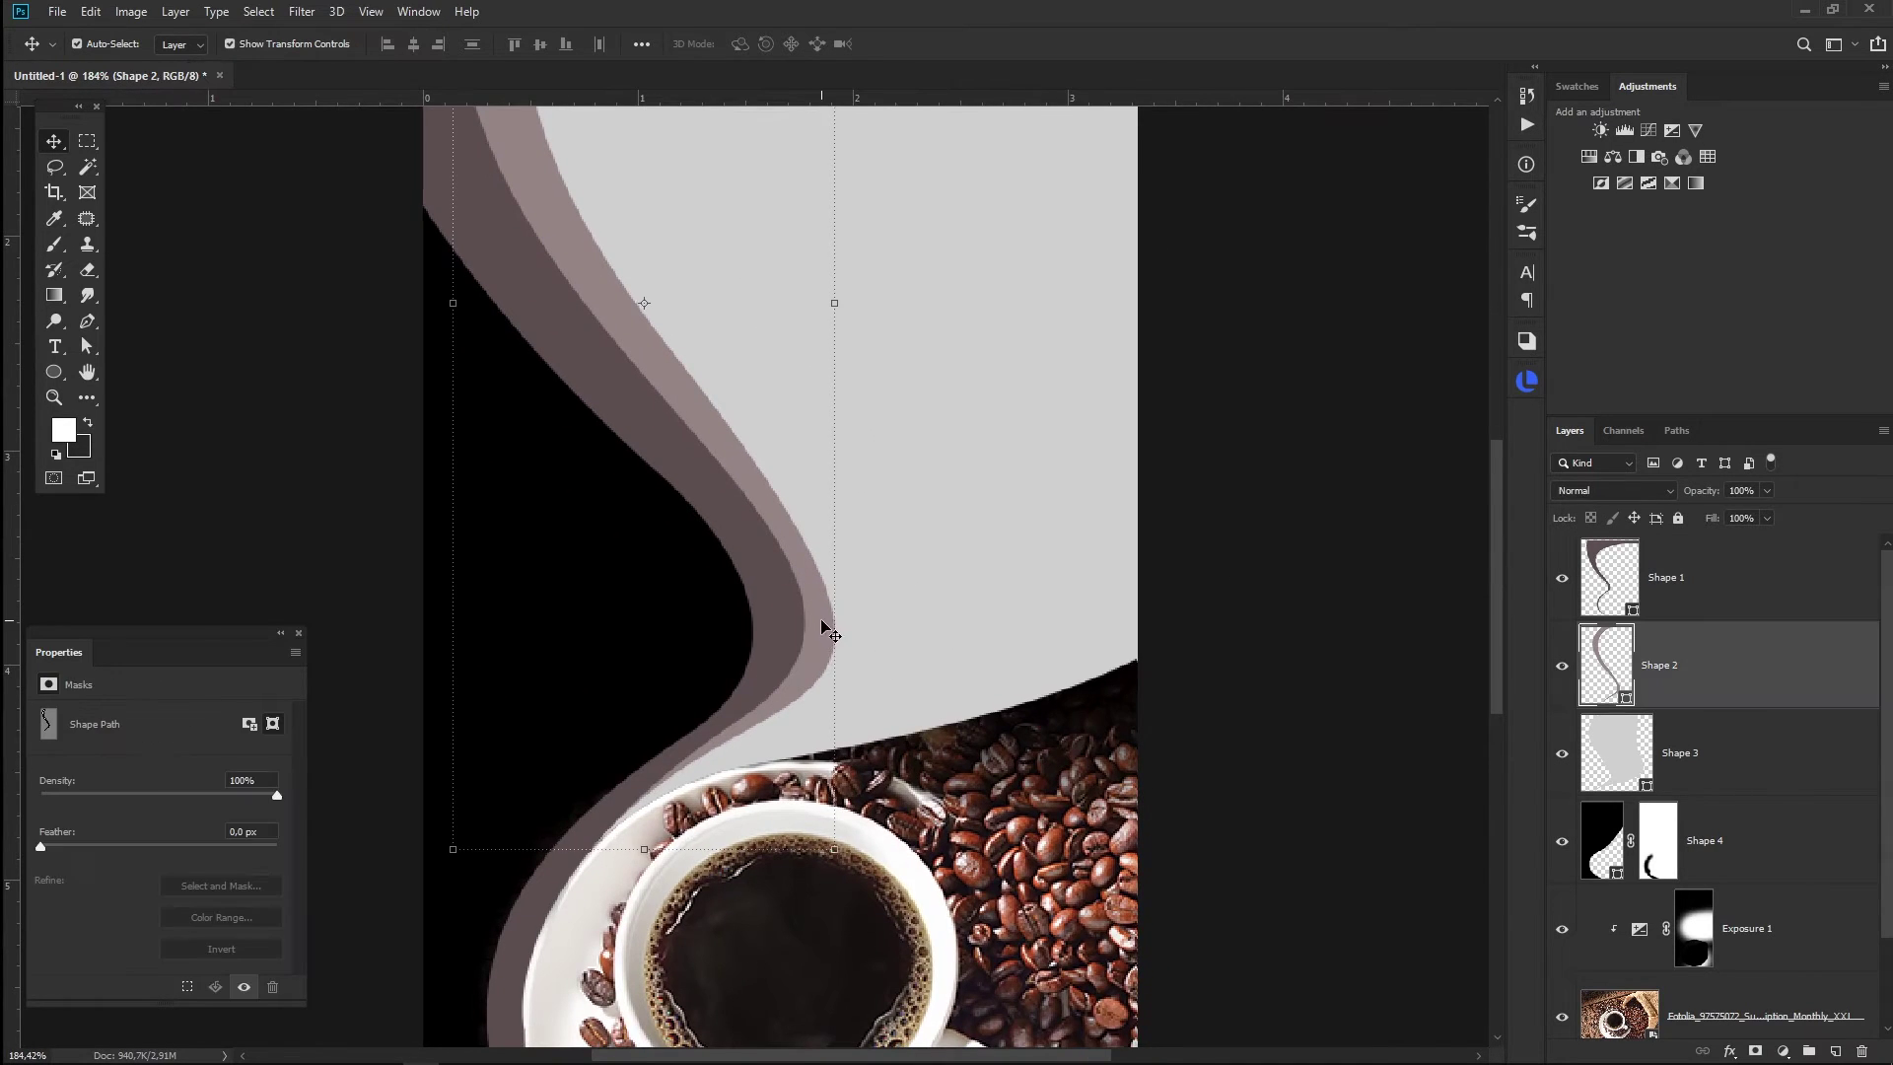
scroll(802, 696, "up", 2)
left_click_drag(805, 676, 830, 665)
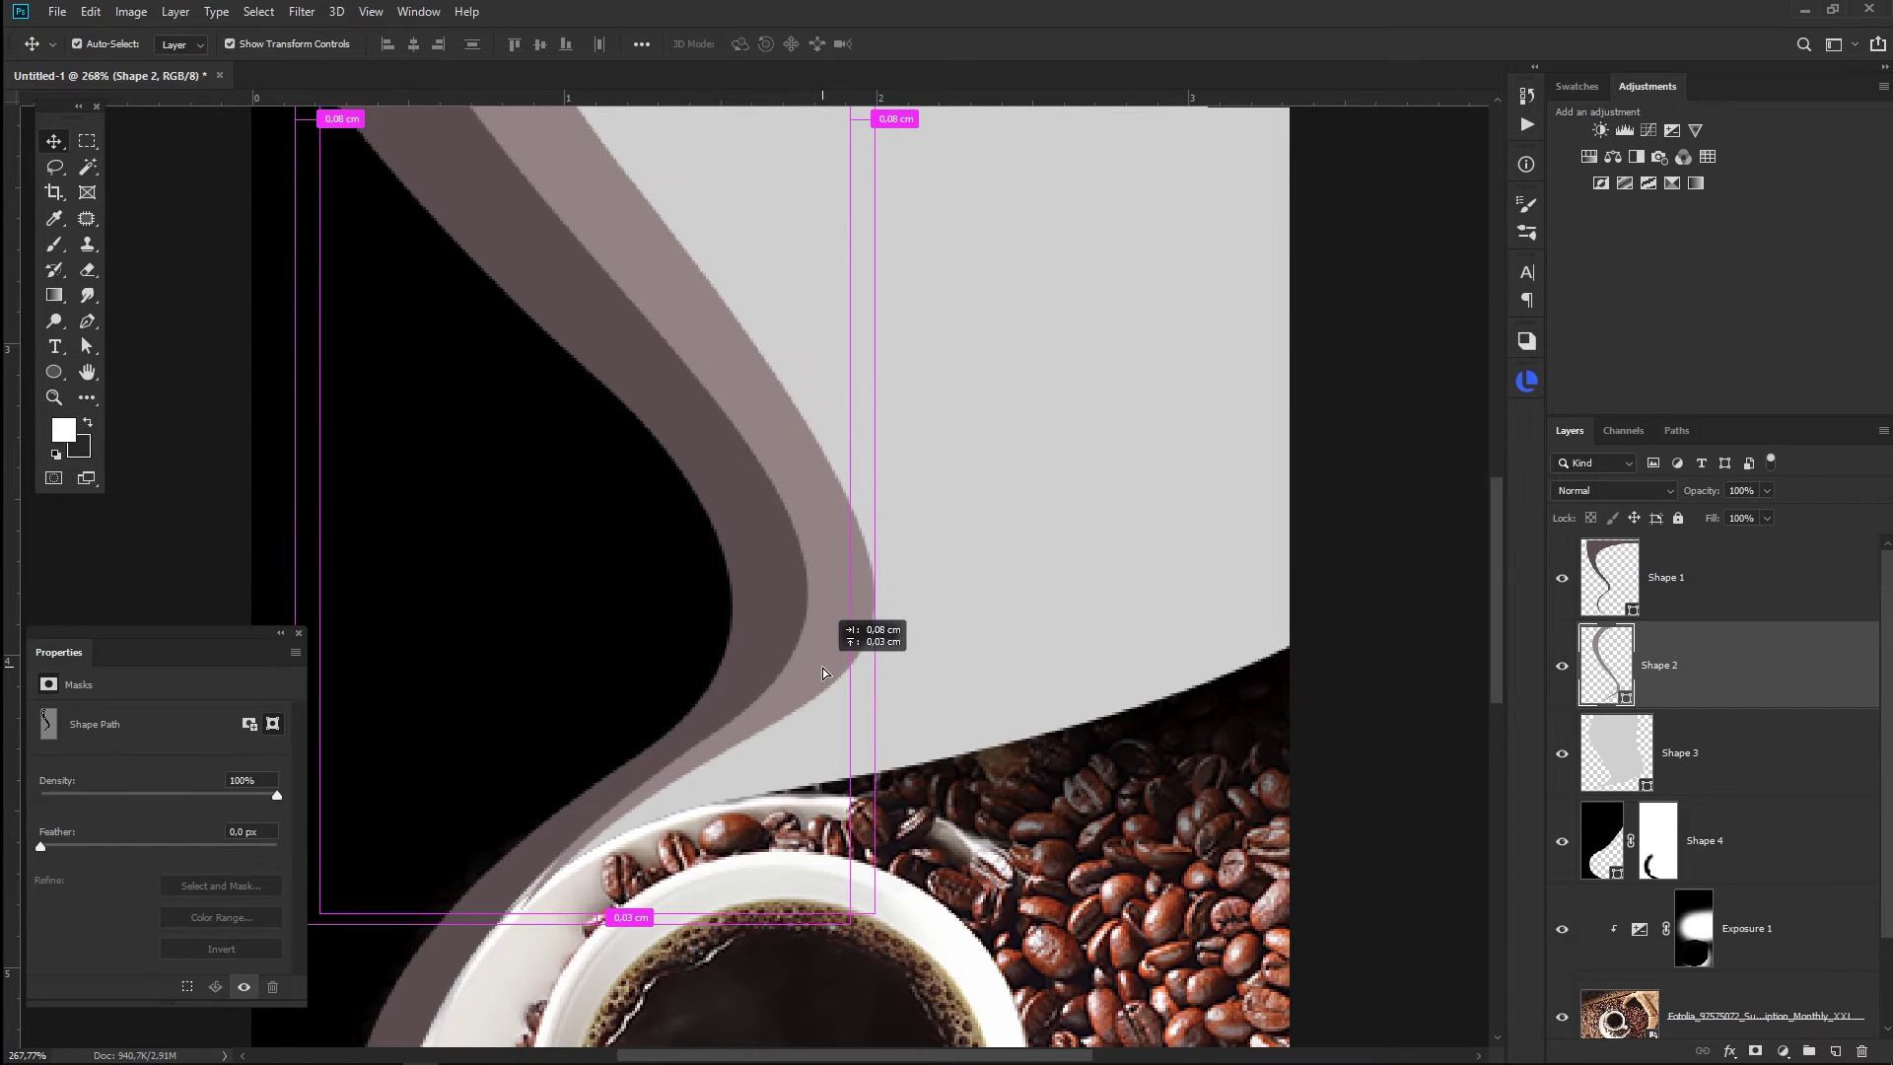
left_click_drag(600, 912, 601, 901)
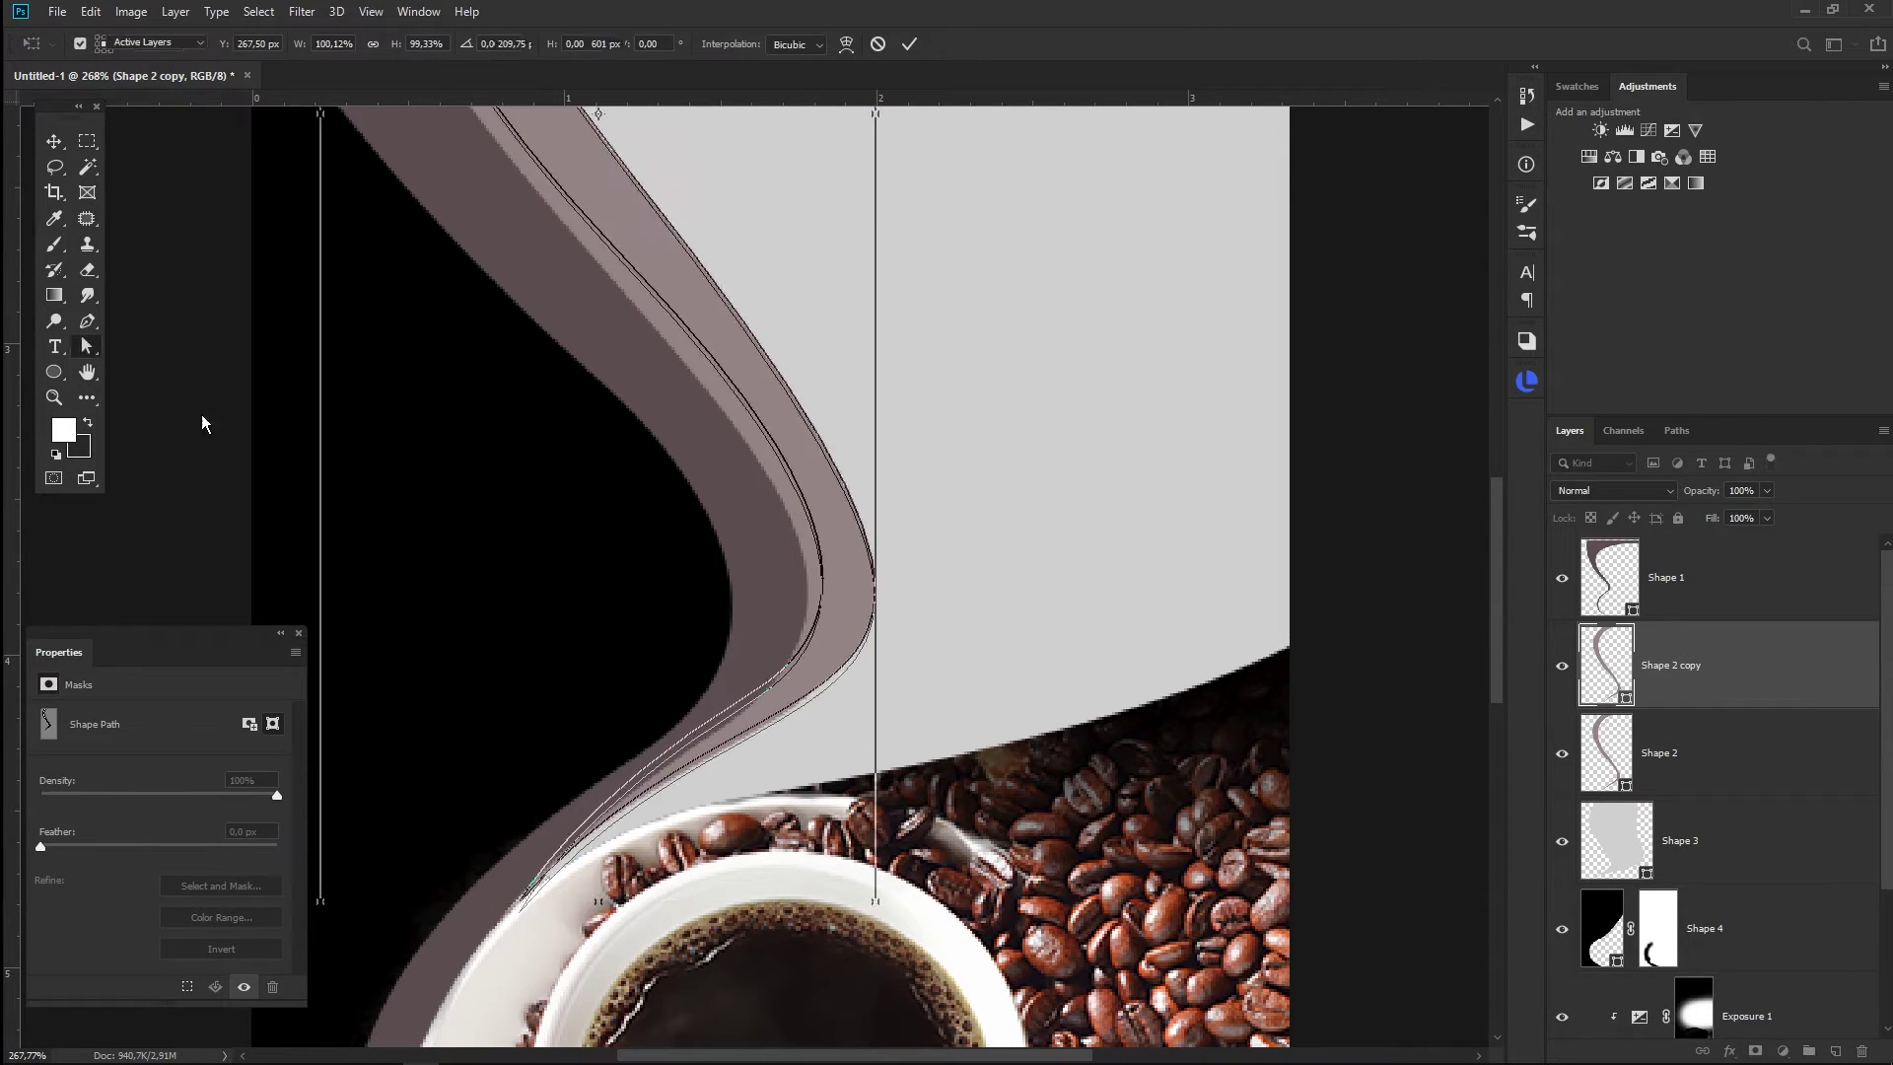
key("Return")
- Bulge the Shape 2 copy's curve further right and move it below Shape 2
key("a")
left_click(872, 624)
left_click_drag(1118, 789, 1159, 831)
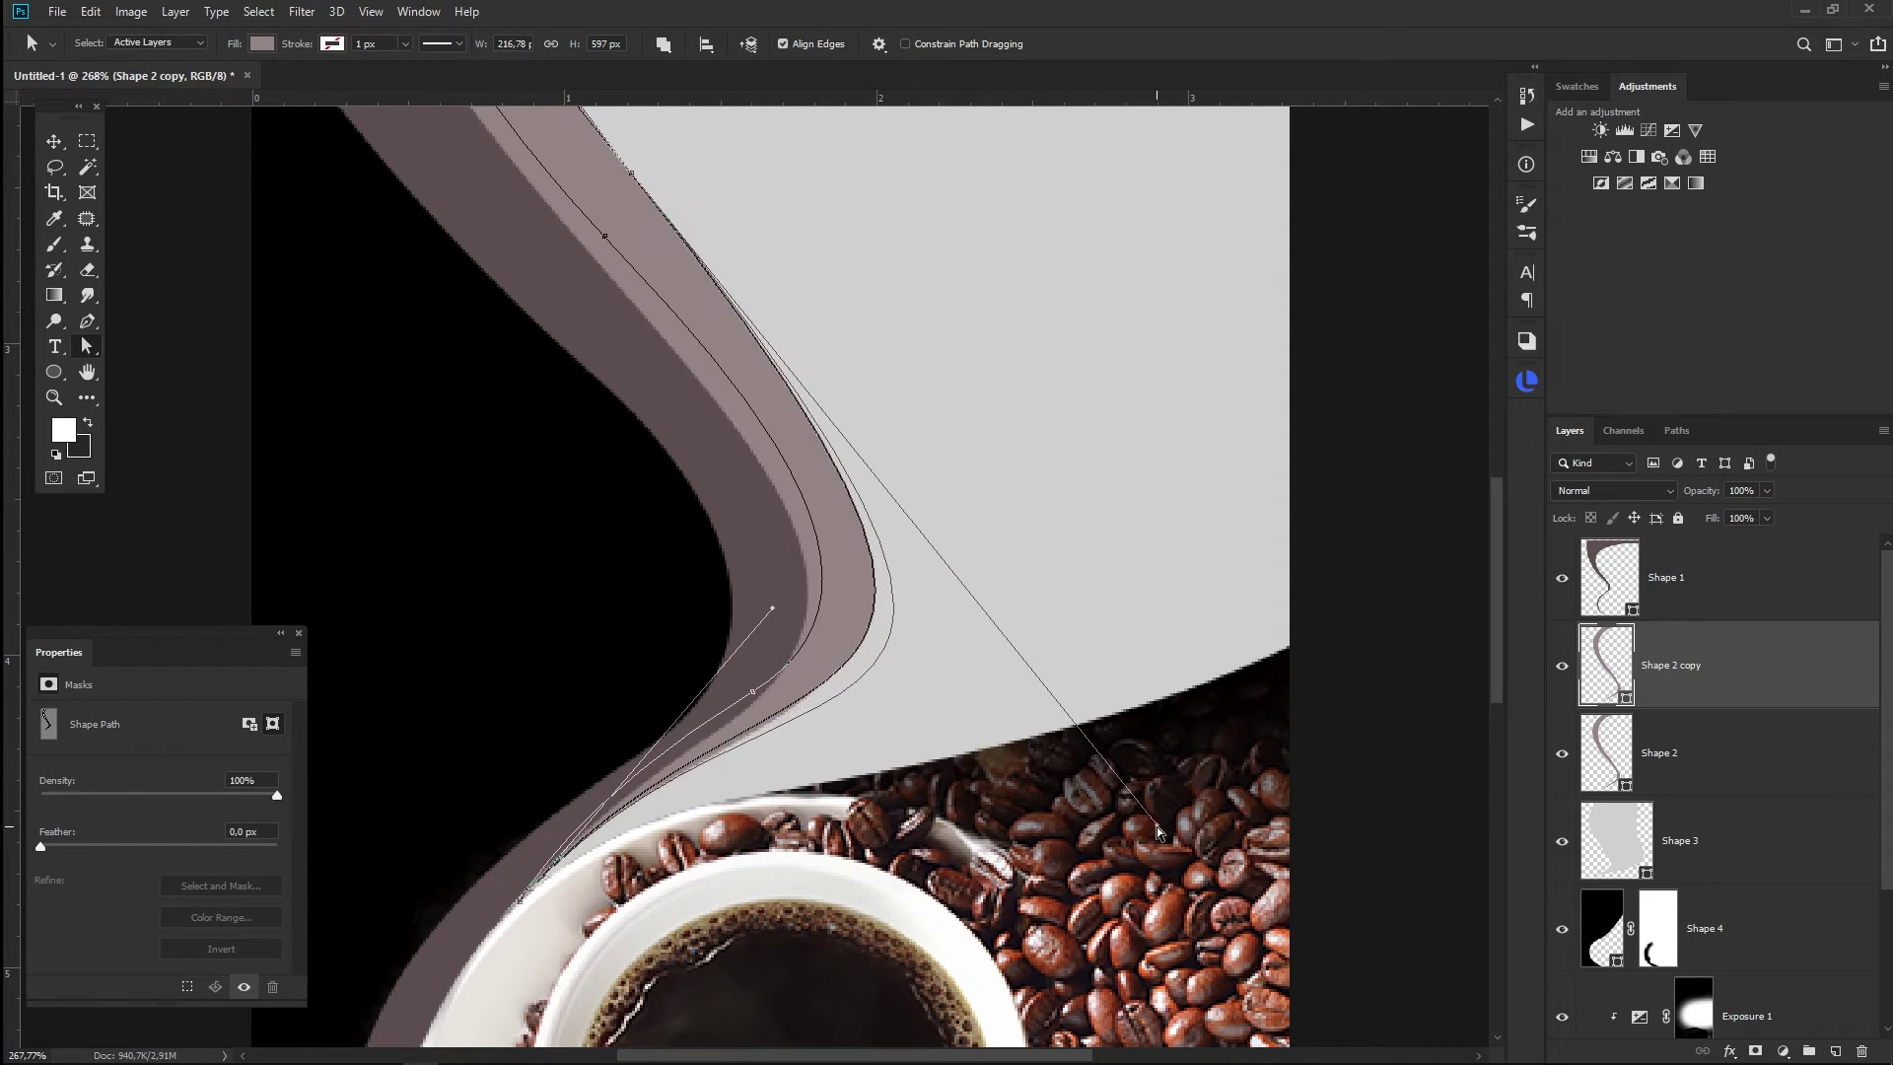
scroll(899, 615, "down", 5)
left_click_drag(1740, 670, 1751, 782)
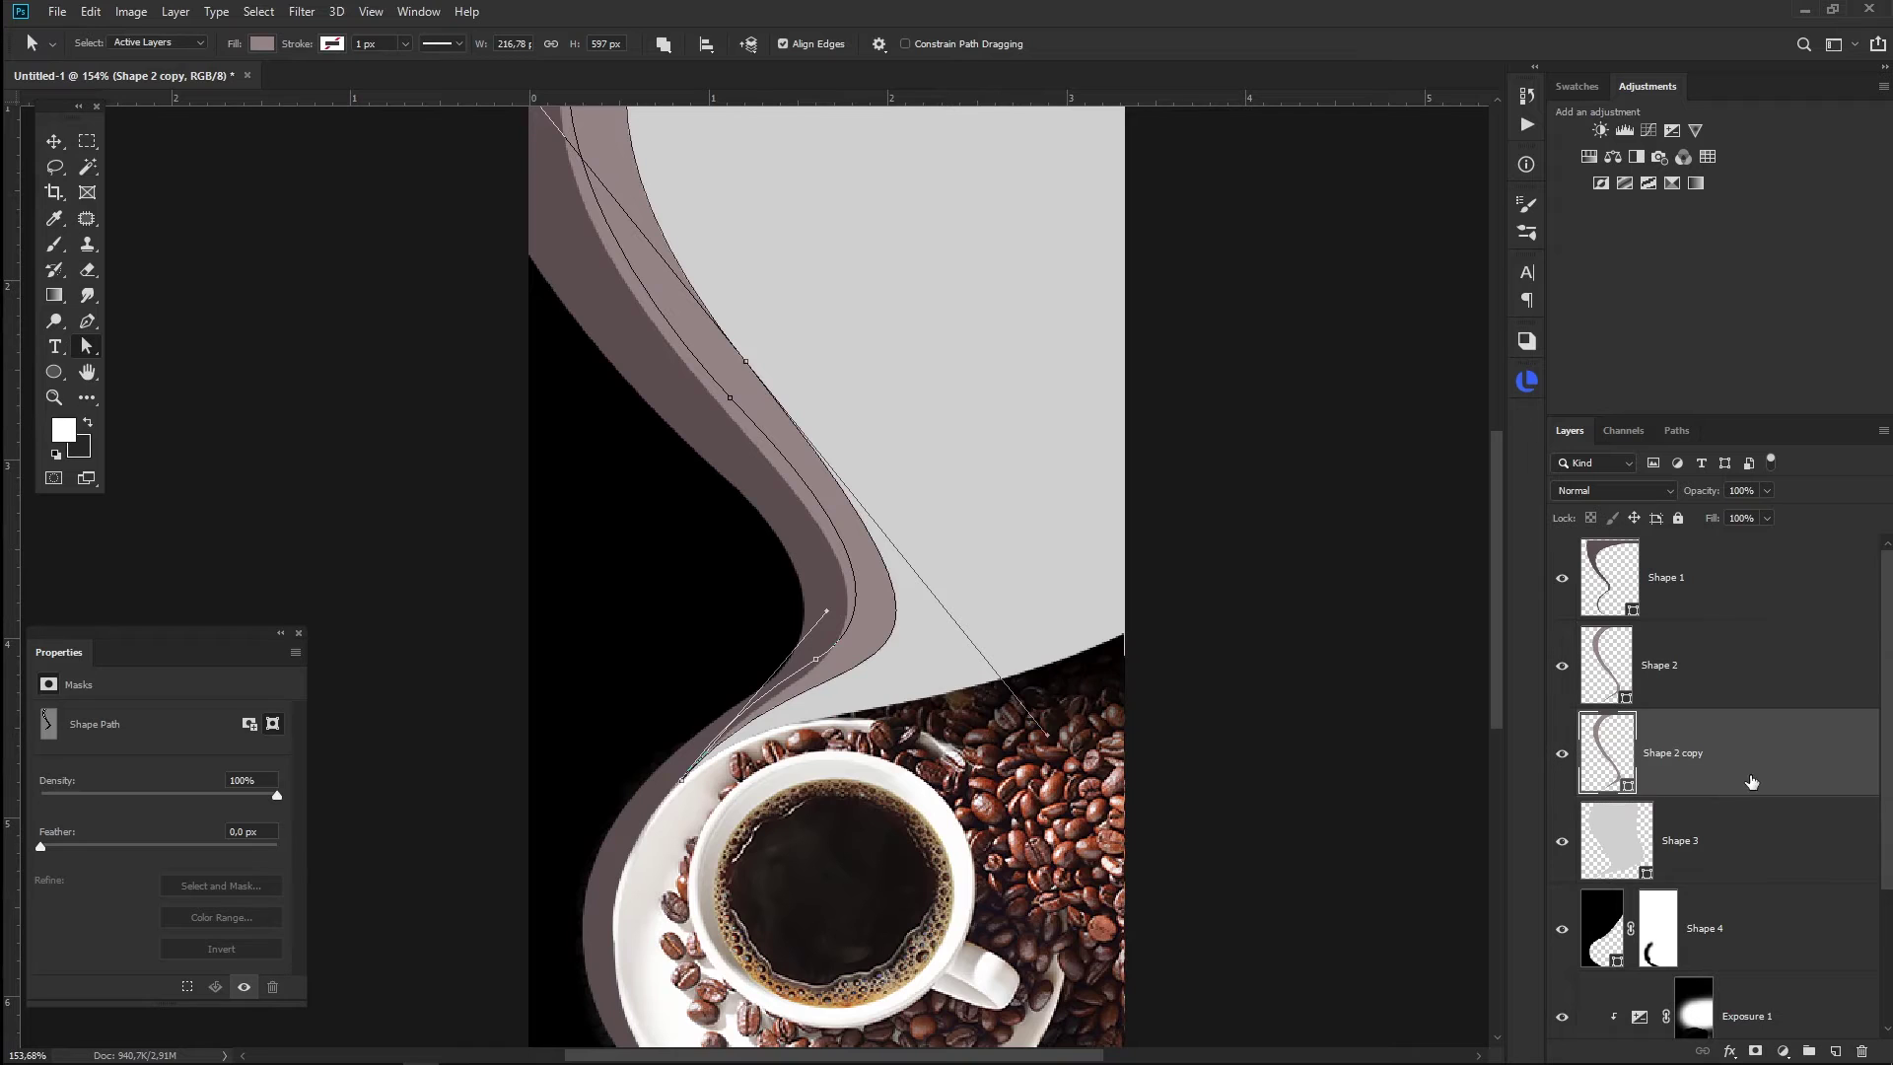
- Set the Shape 2 copy's fill to black
left_click(261, 44)
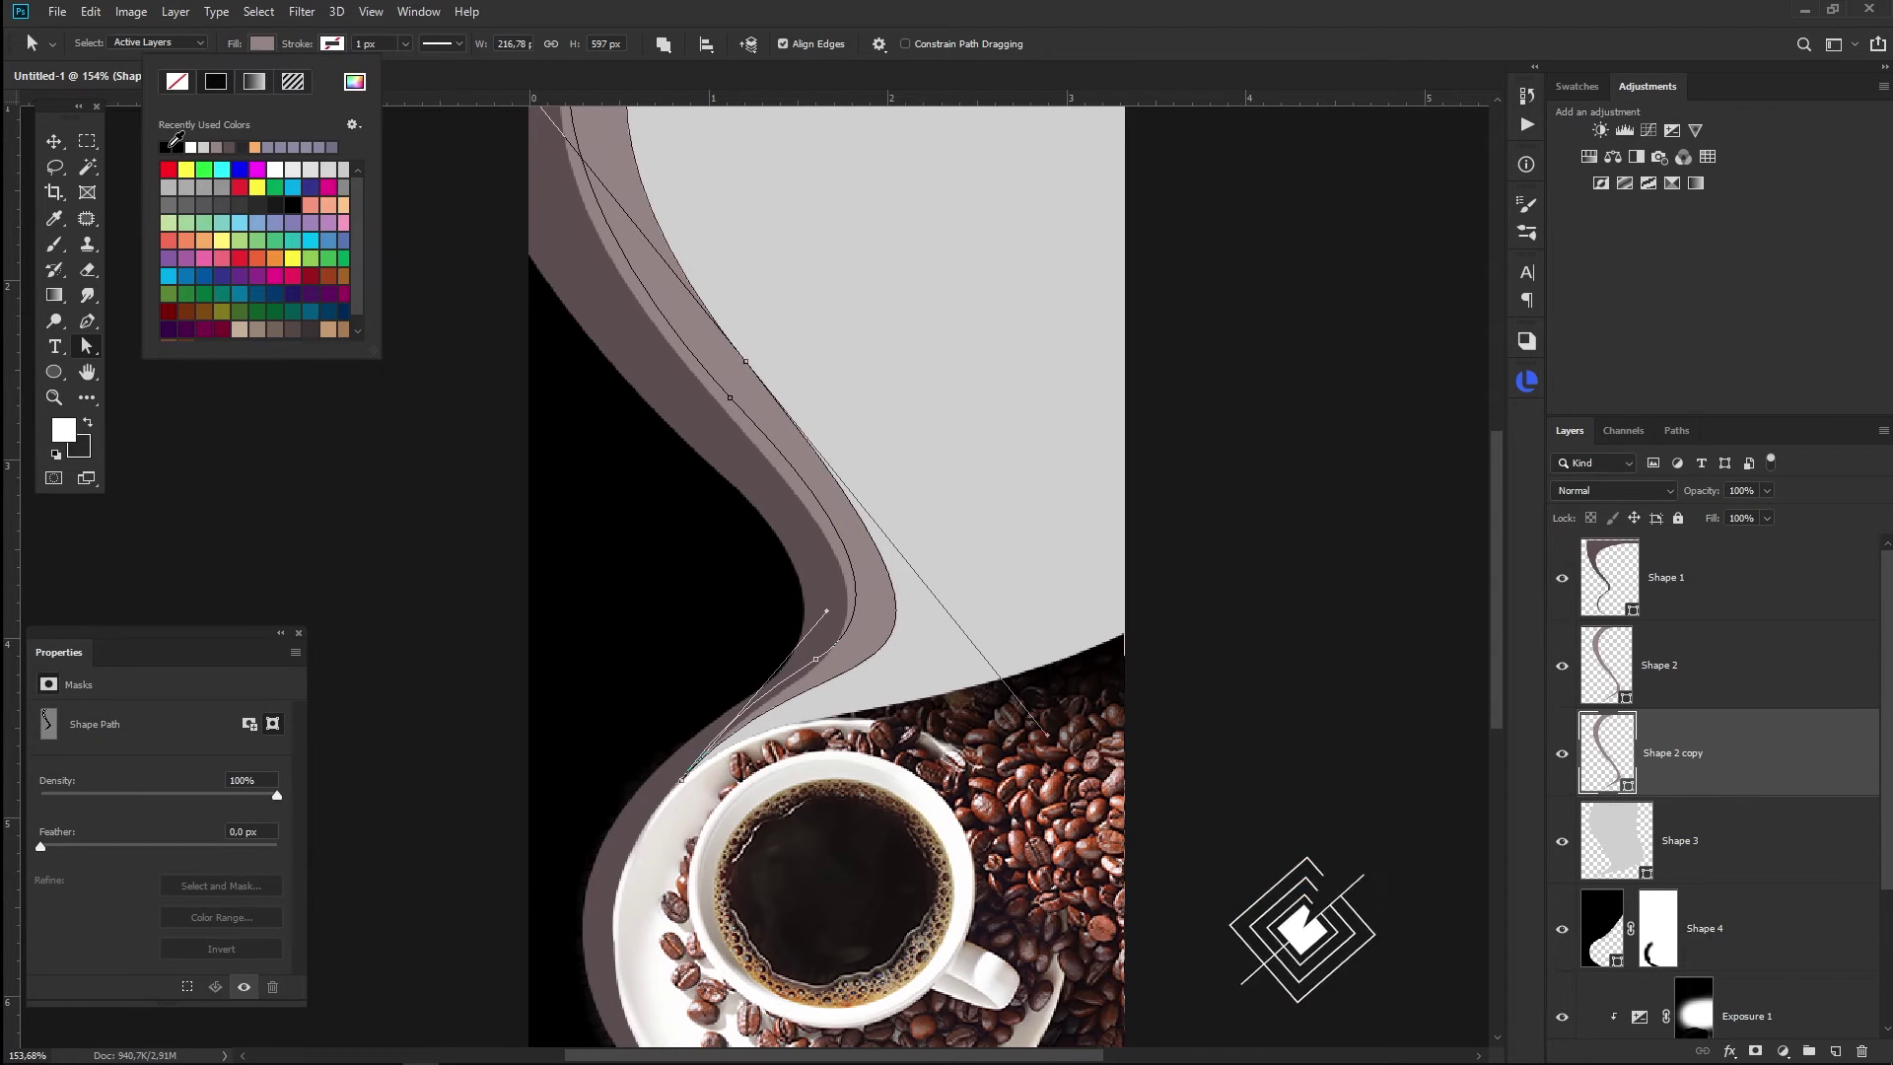
left_click(175, 139)
left_click(567, 8)
key("v")
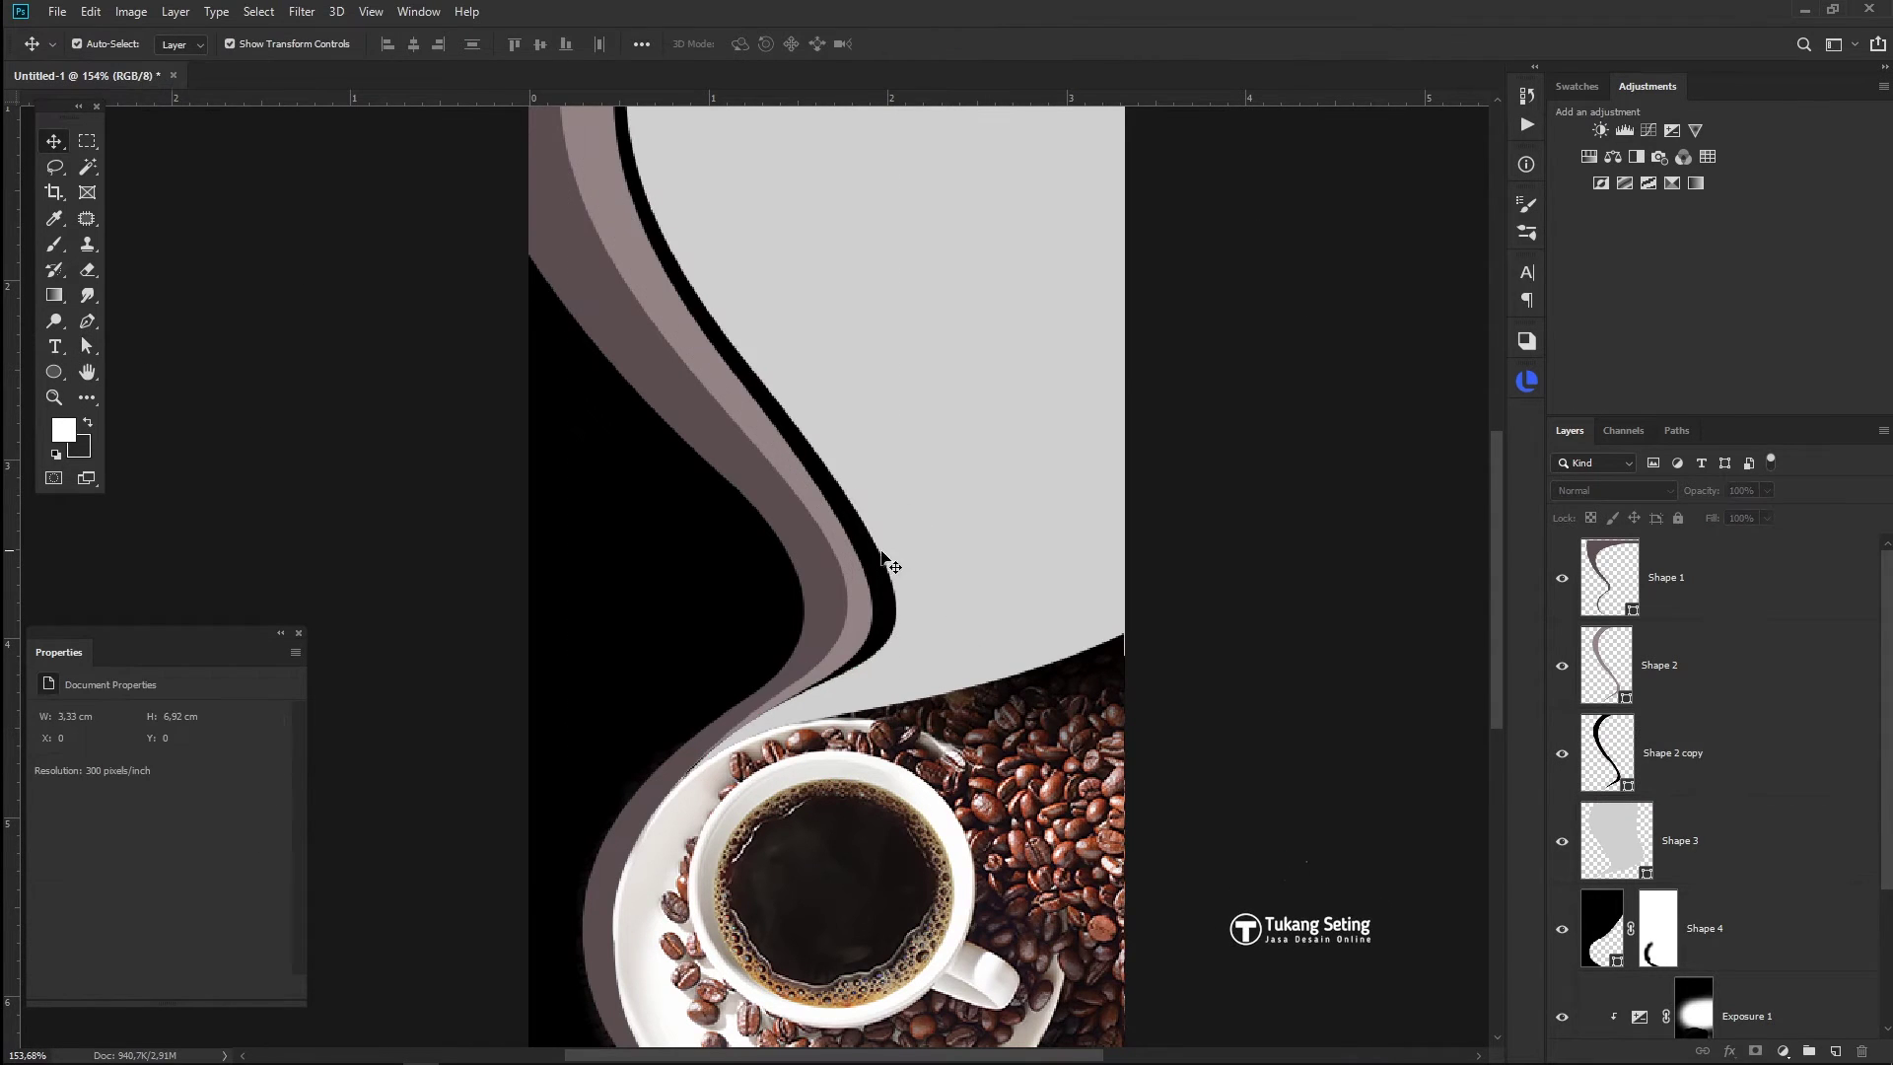
- Set Shape 2 copy to Multiply blend mode at about 40% opacity
left_click(1615, 490)
left_click(1598, 533)
left_click_drag(1700, 491, 1644, 498)
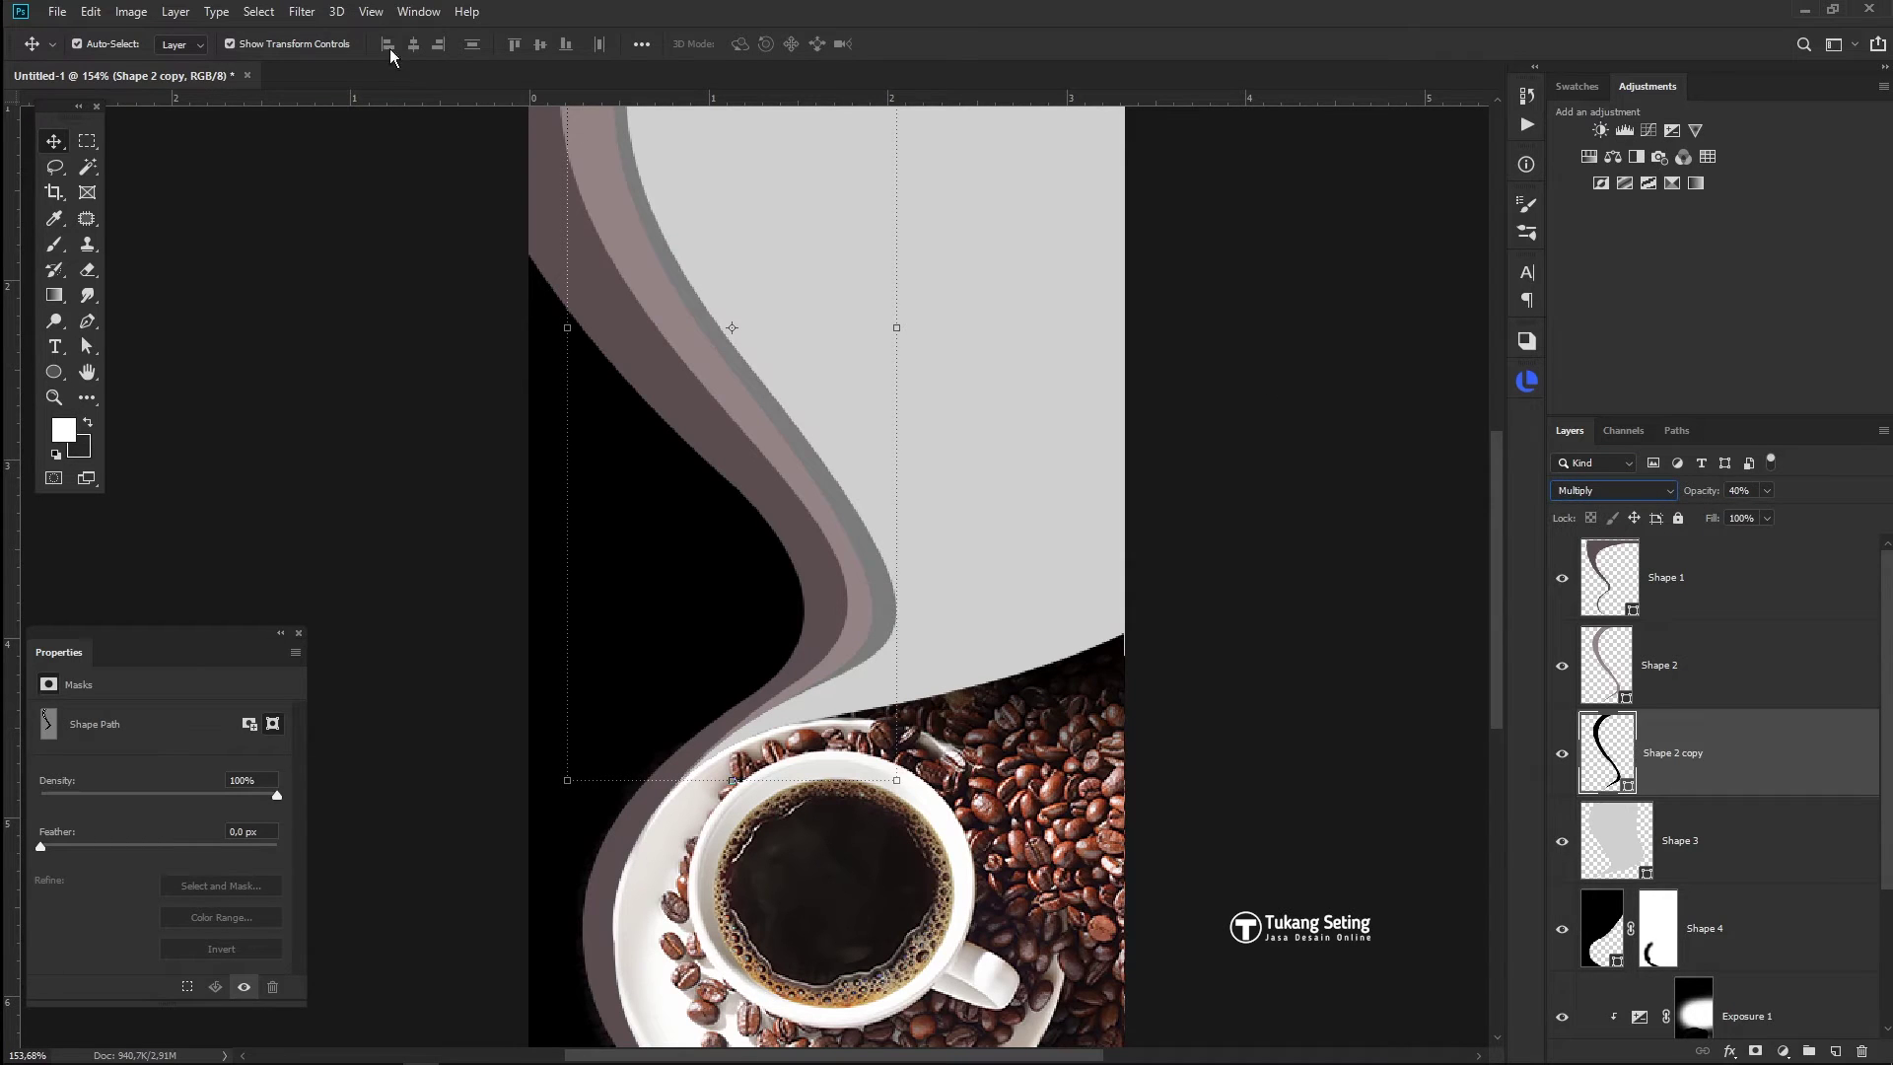
- Convert Shape 2 copy to a smart object and apply a small-radius Gaussian Blur
left_click(302, 12)
left_click(591, 311)
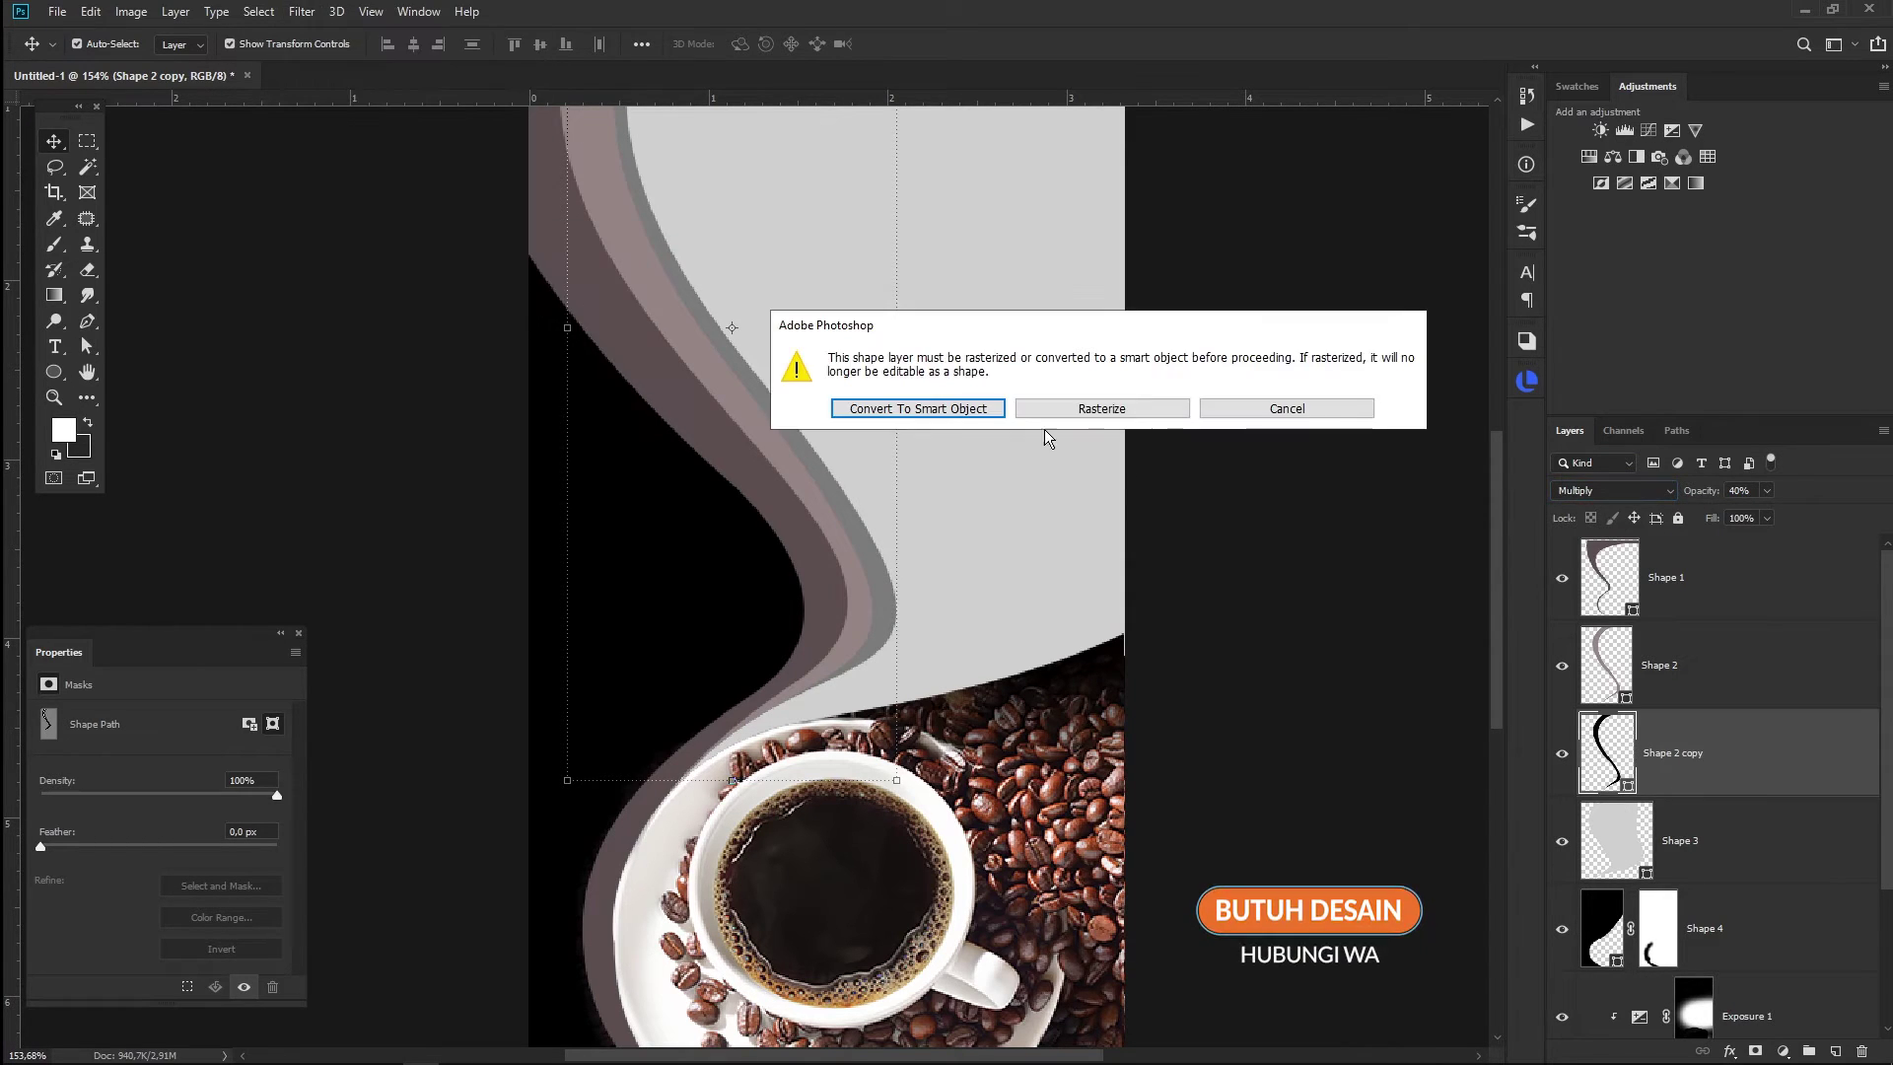
left_click(967, 408)
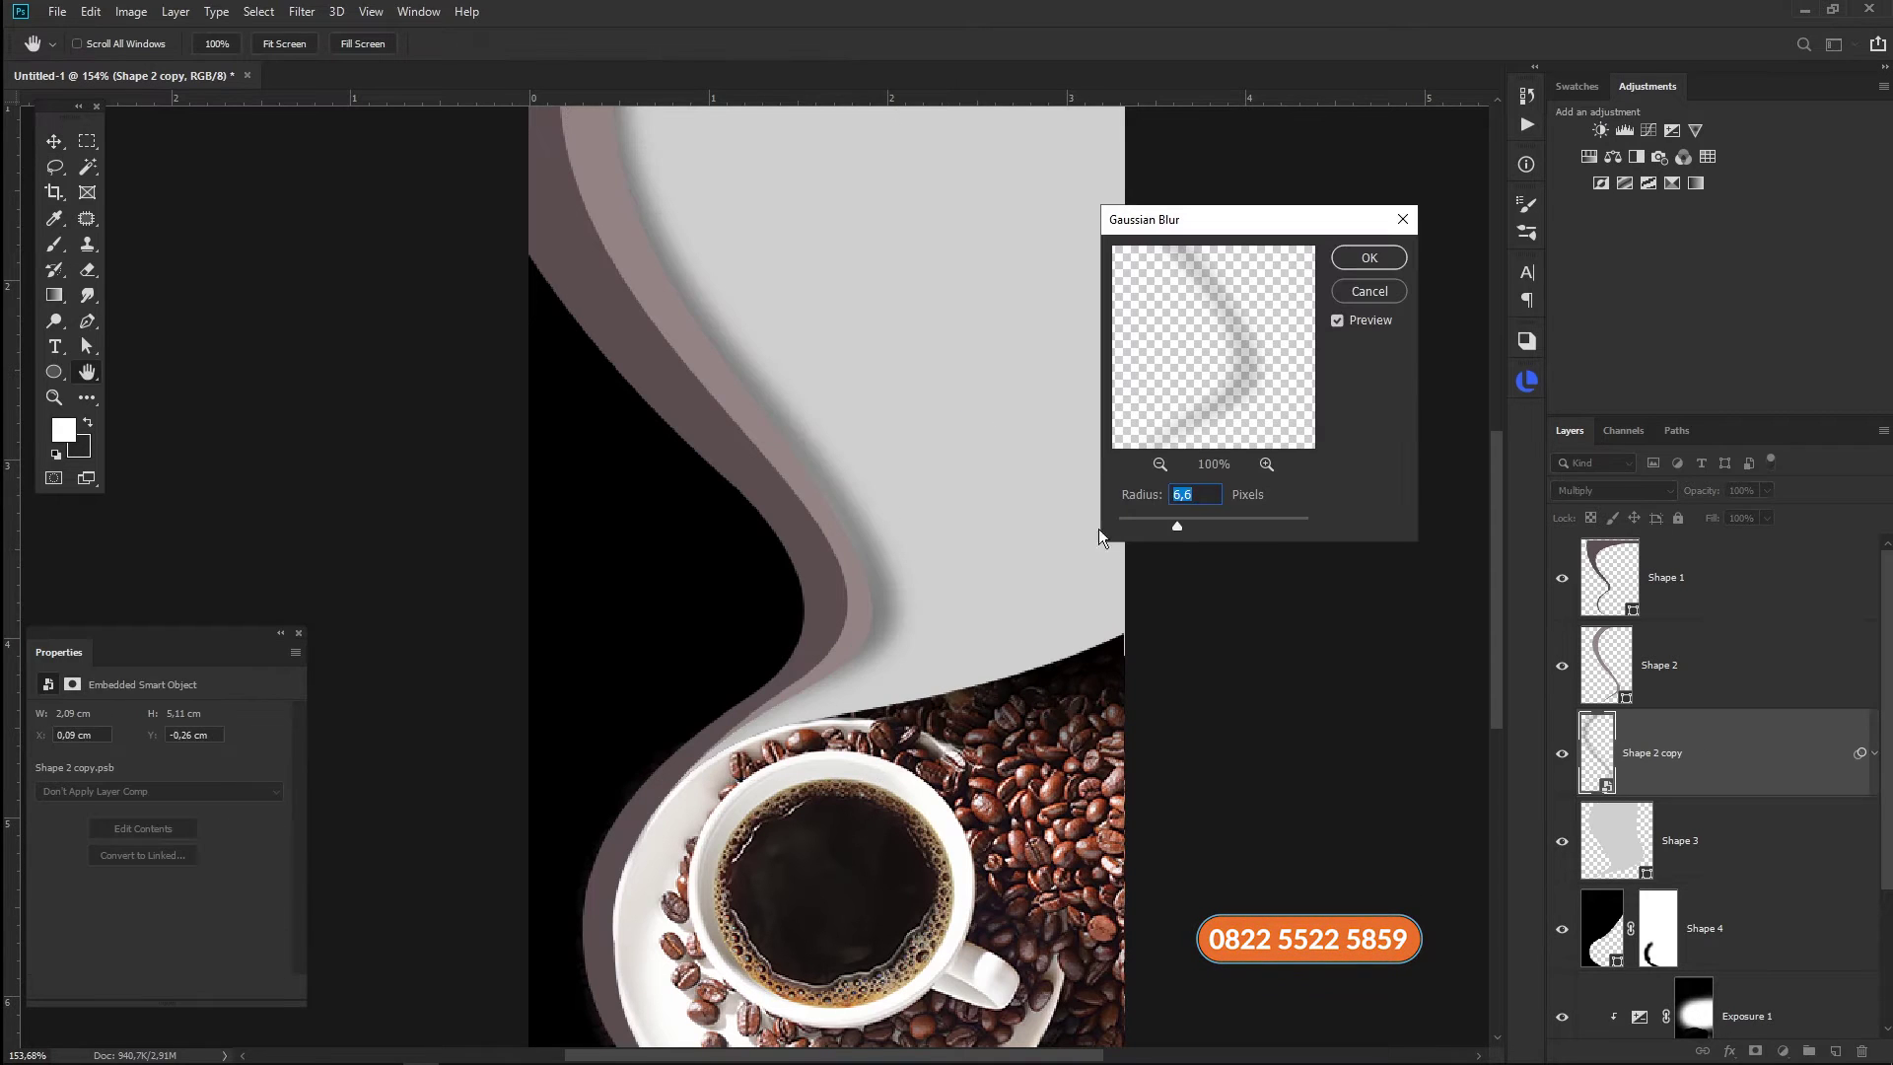
left_click_drag(1171, 530, 1156, 532)
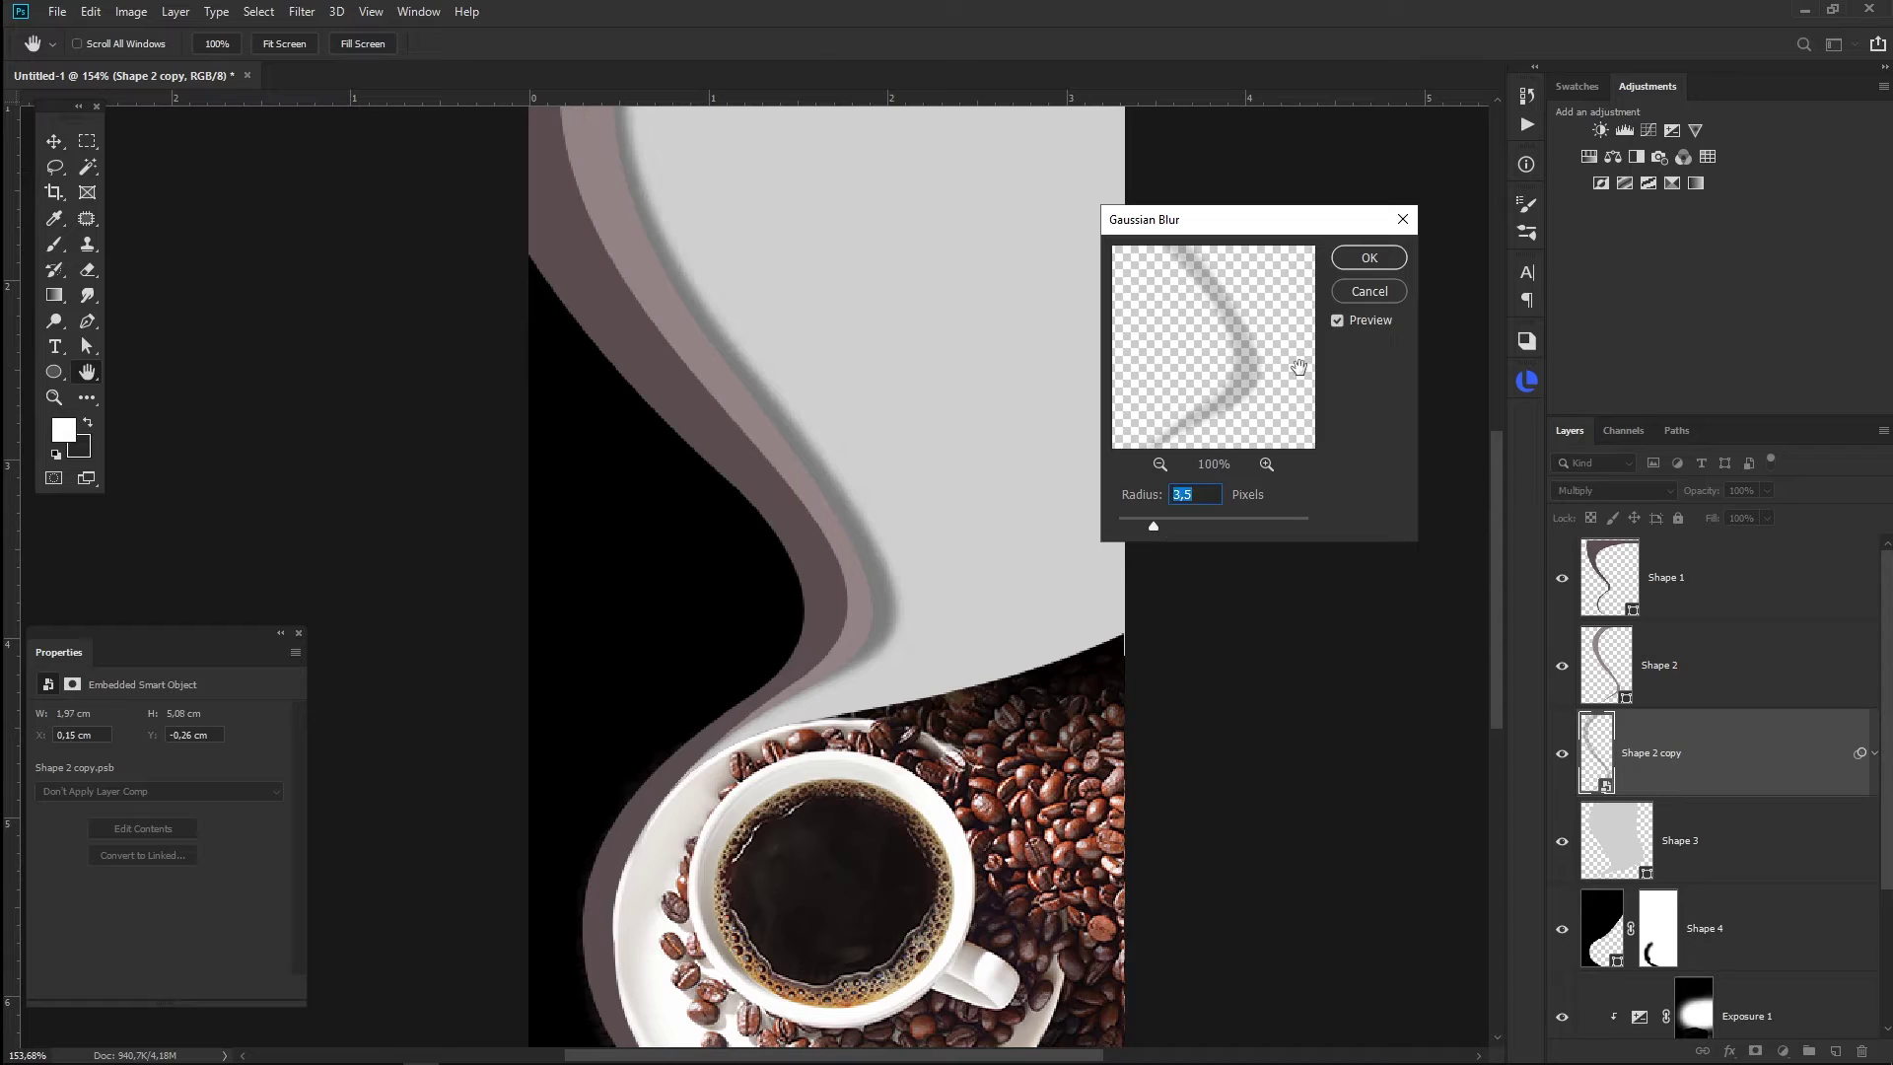
left_click(1369, 258)
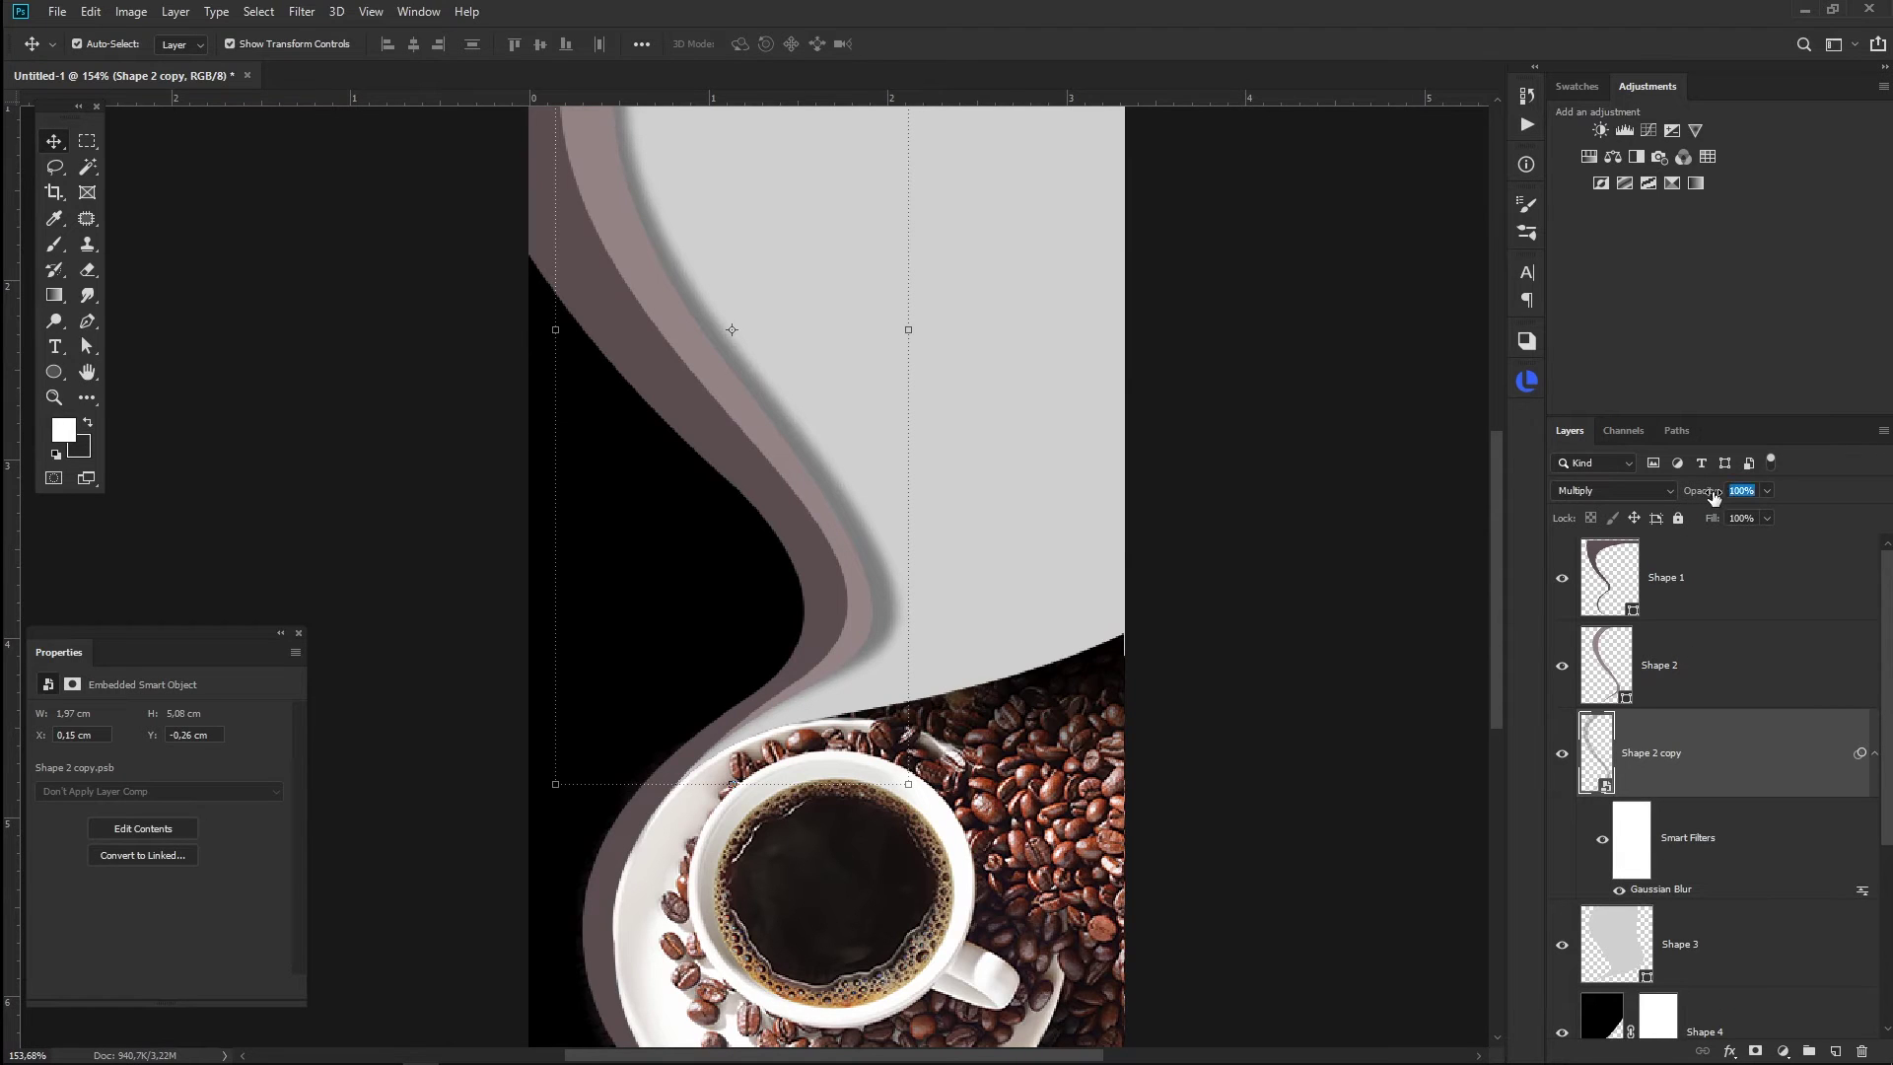
left_click_drag(1705, 493, 1713, 495)
- Free Transform the blurred shadow copy to shrink it slightly in width and height
scroll(1233, 651, "up", 5)
scroll(1278, 735, "down", 1)
left_click(1278, 735)
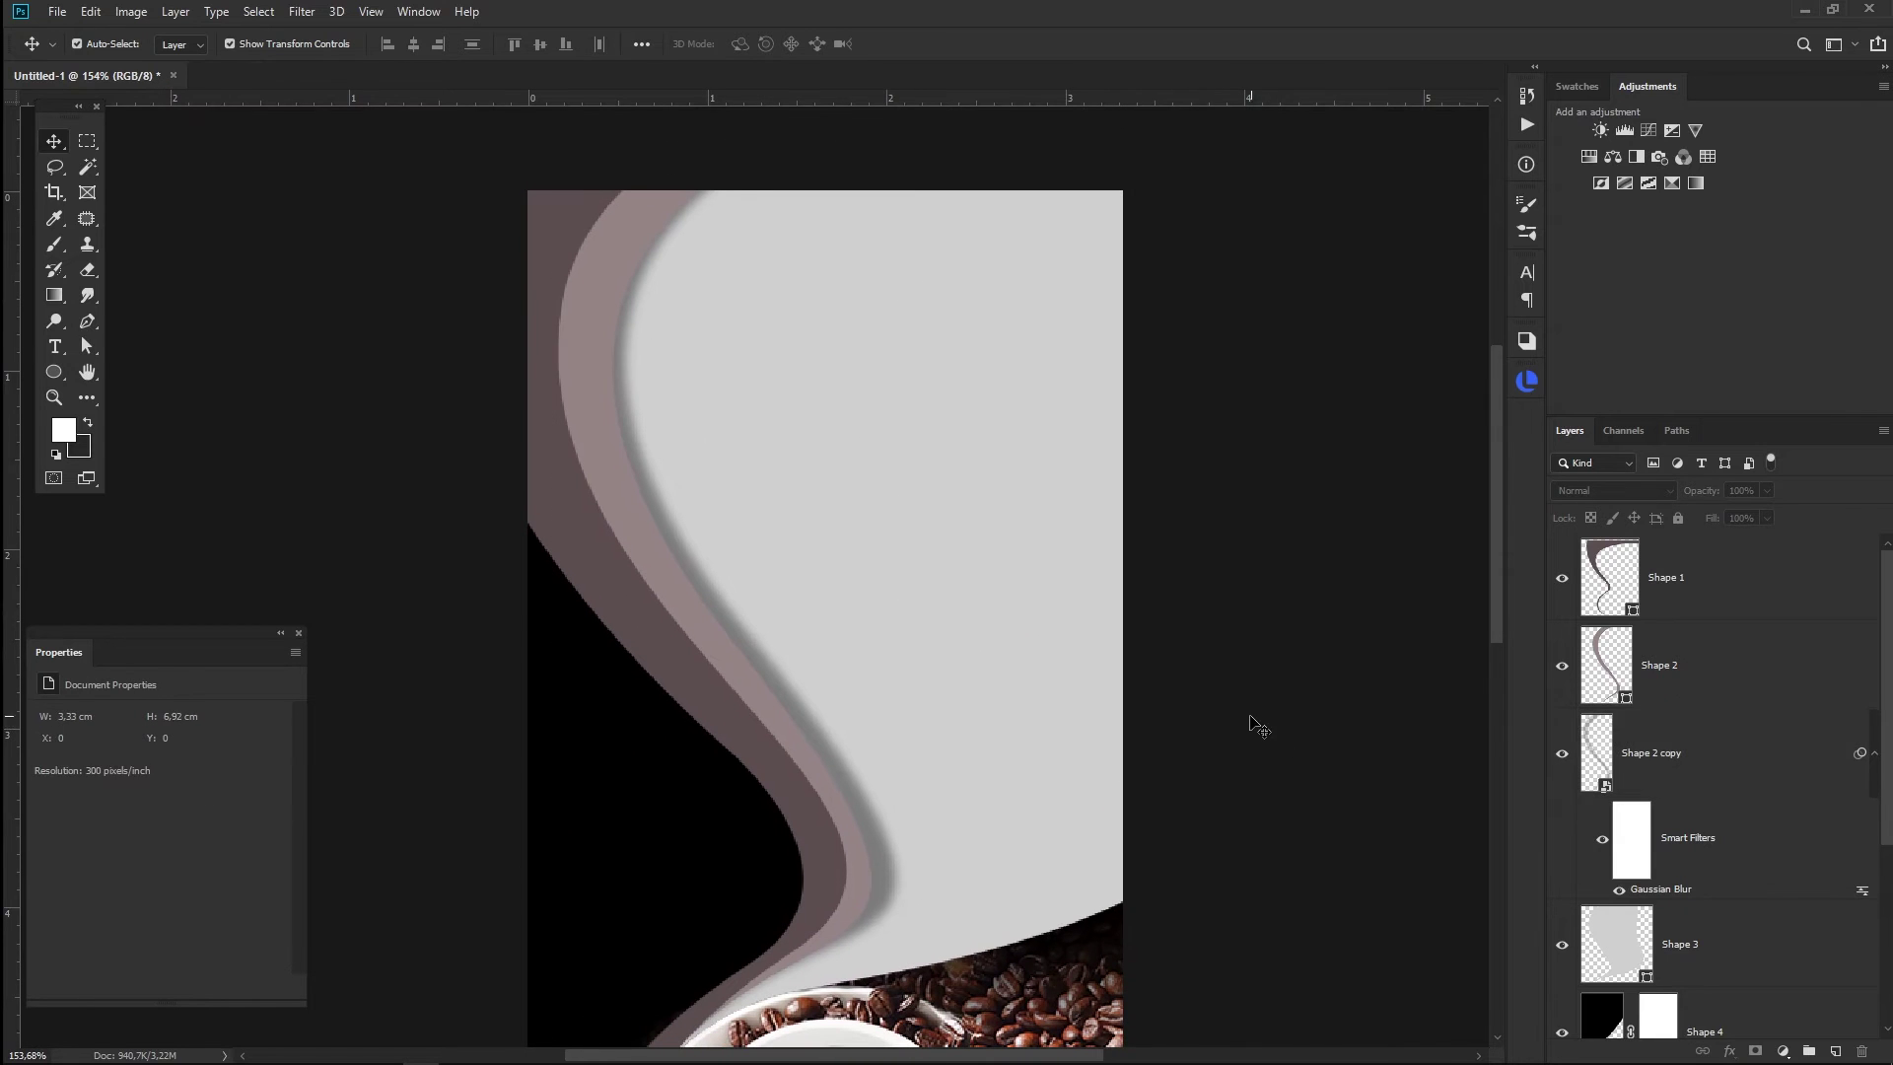
left_click(892, 917)
scroll(879, 917, "up", 5)
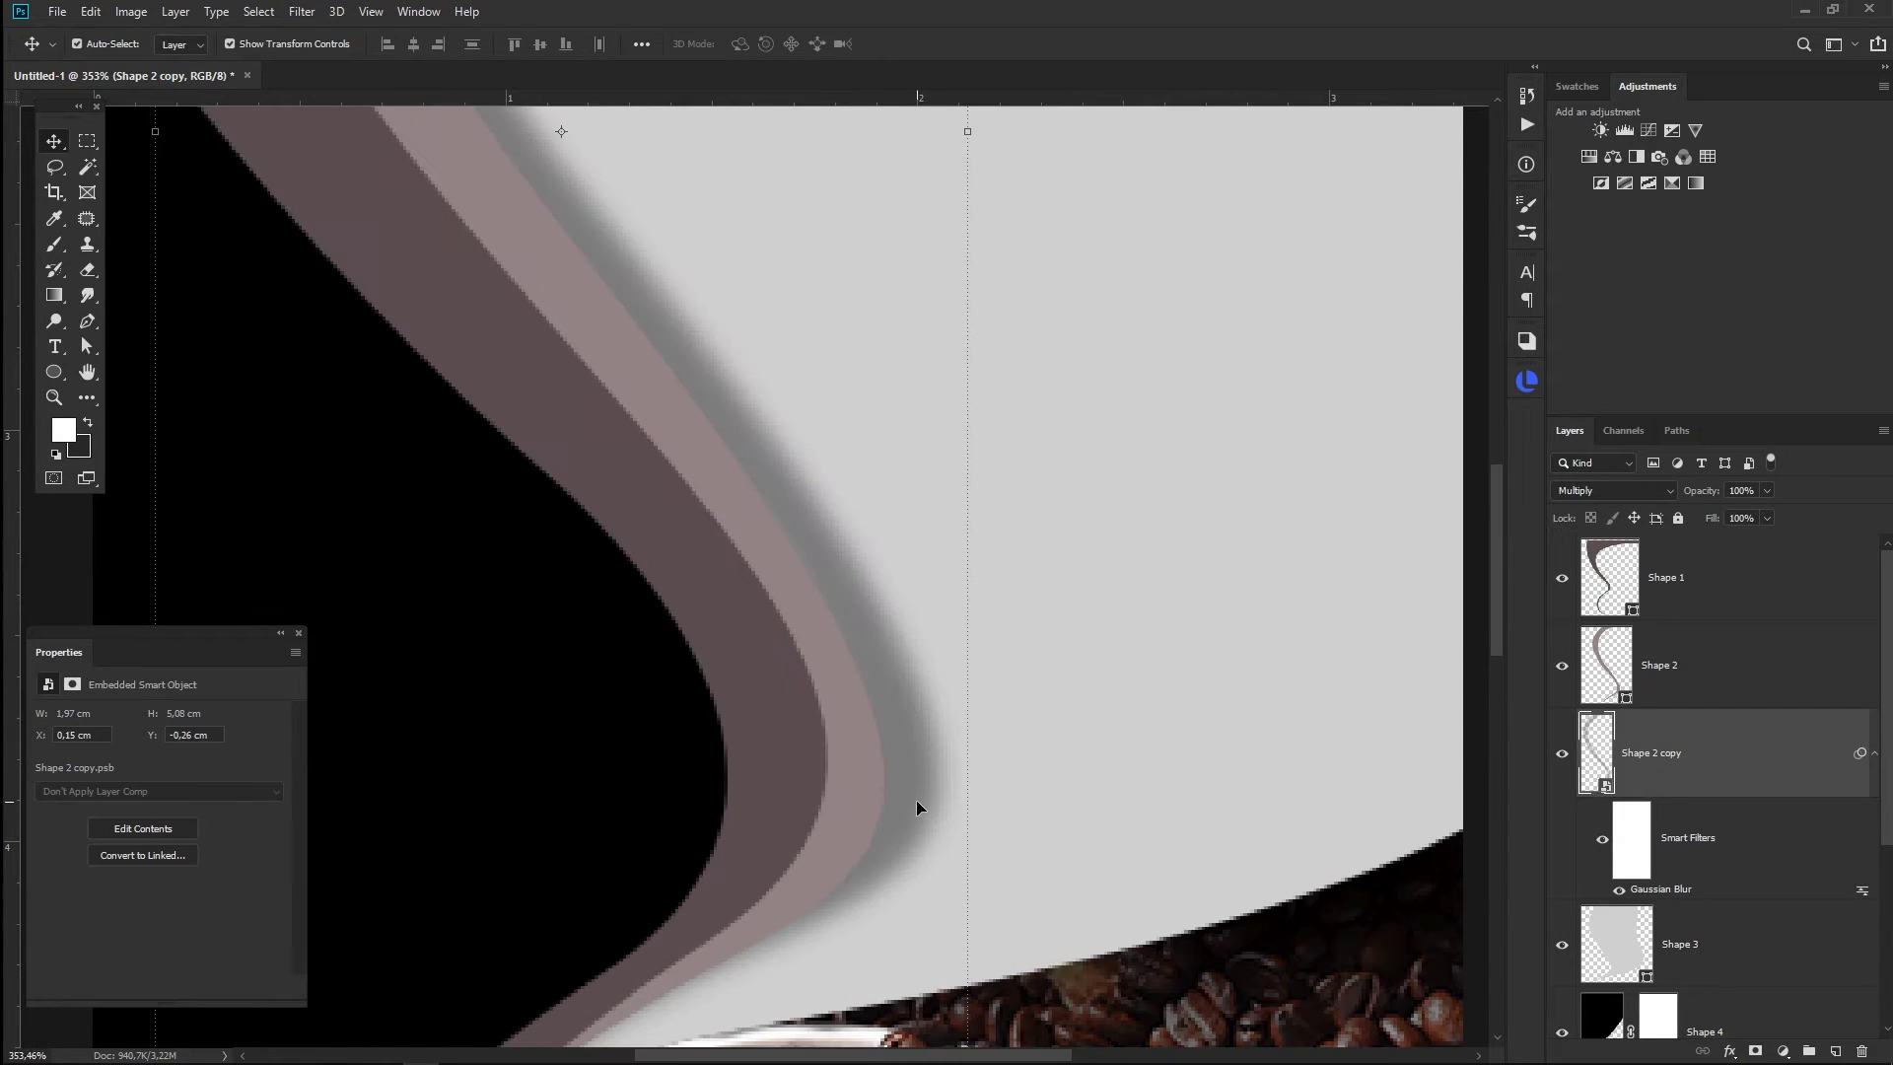
scroll(915, 801, "down", 5)
key("ctrl+t")
left_click_drag(912, 513, 909, 516)
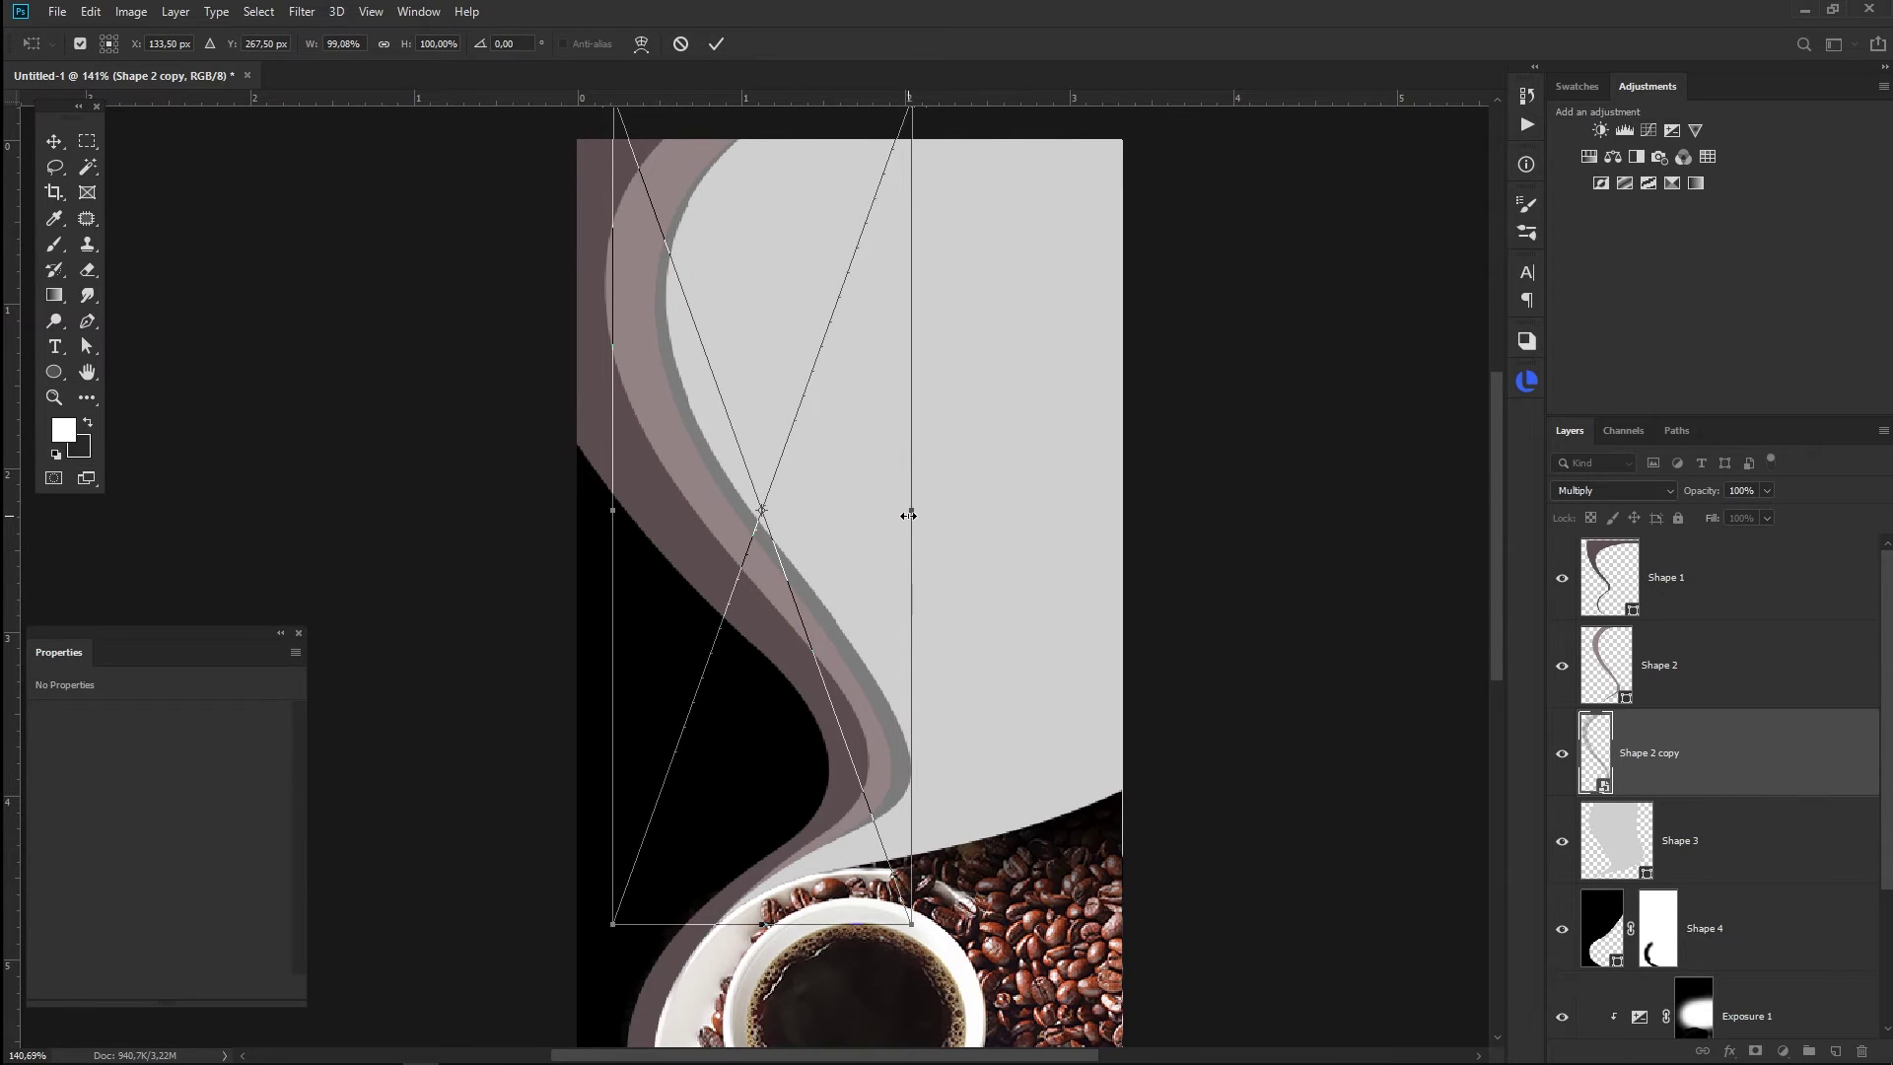
scroll(791, 368, "up", 2)
left_click_drag(792, 286, 793, 300)
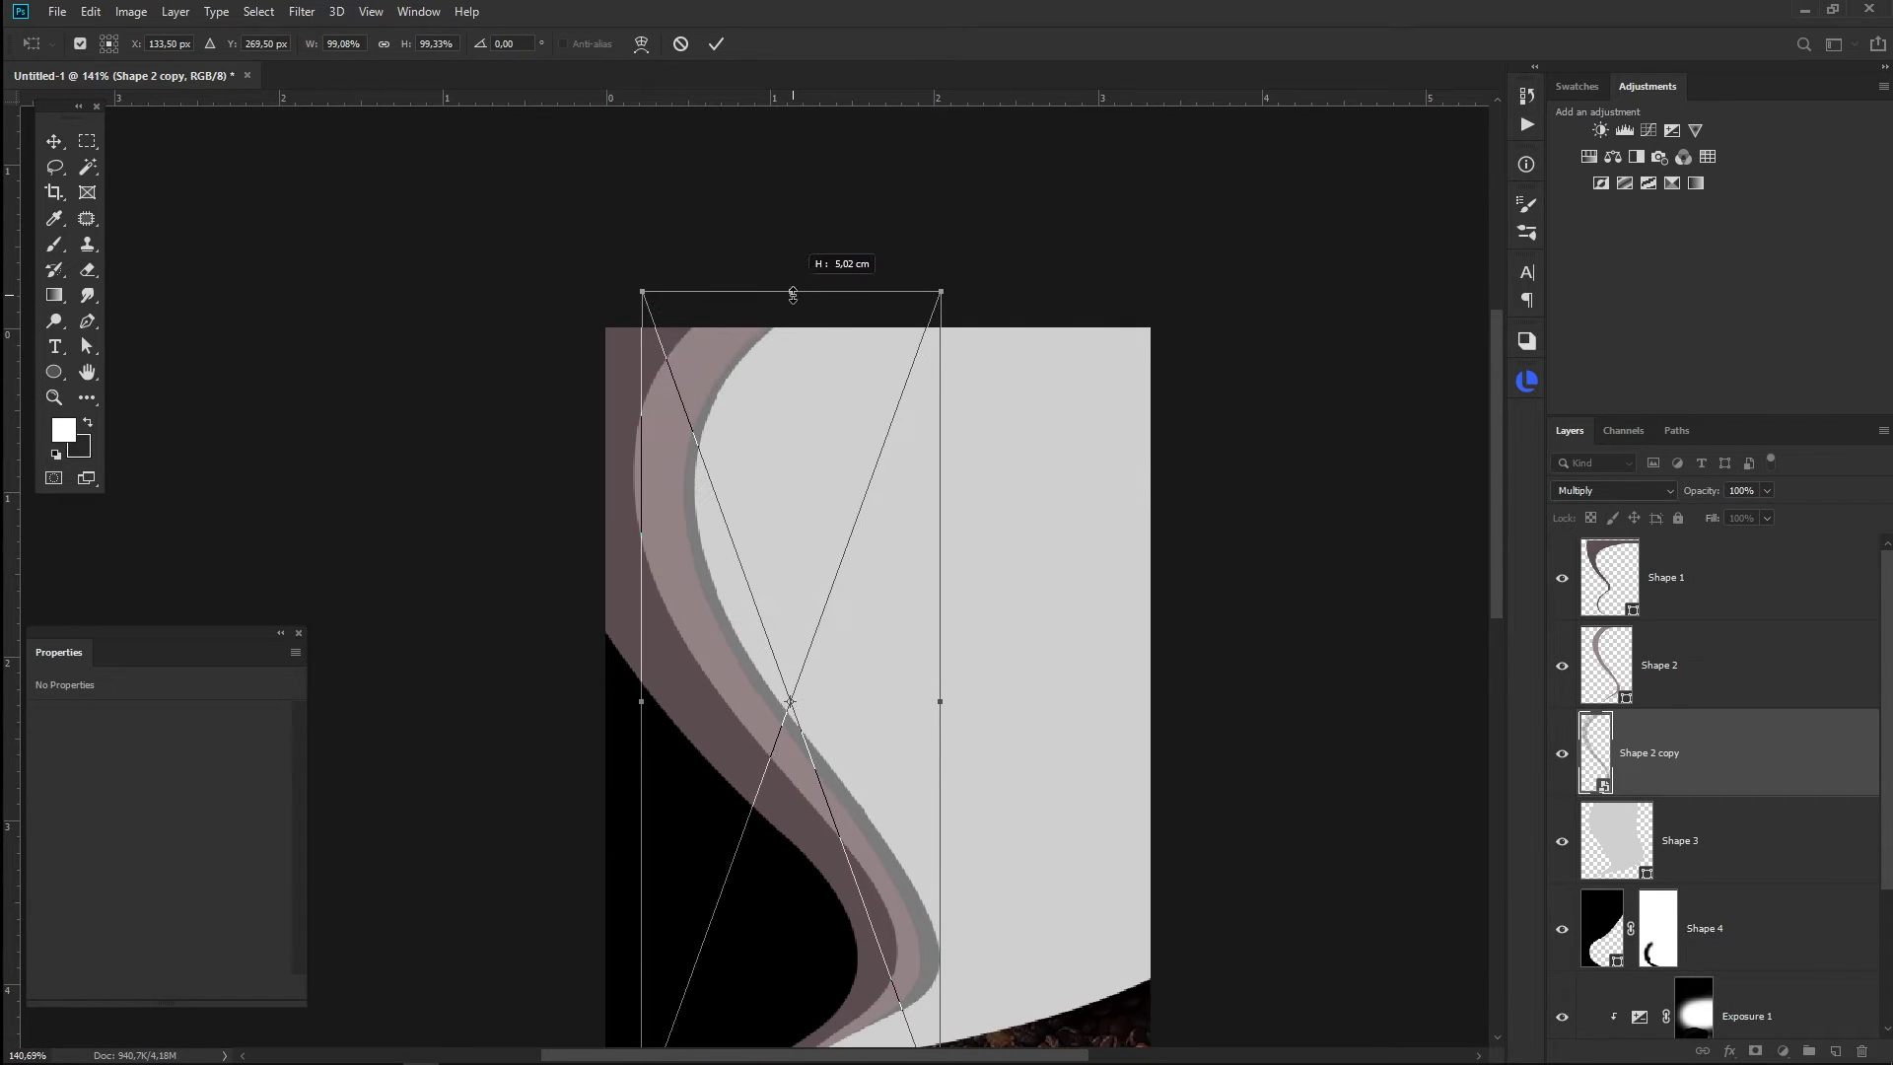
key("Return")
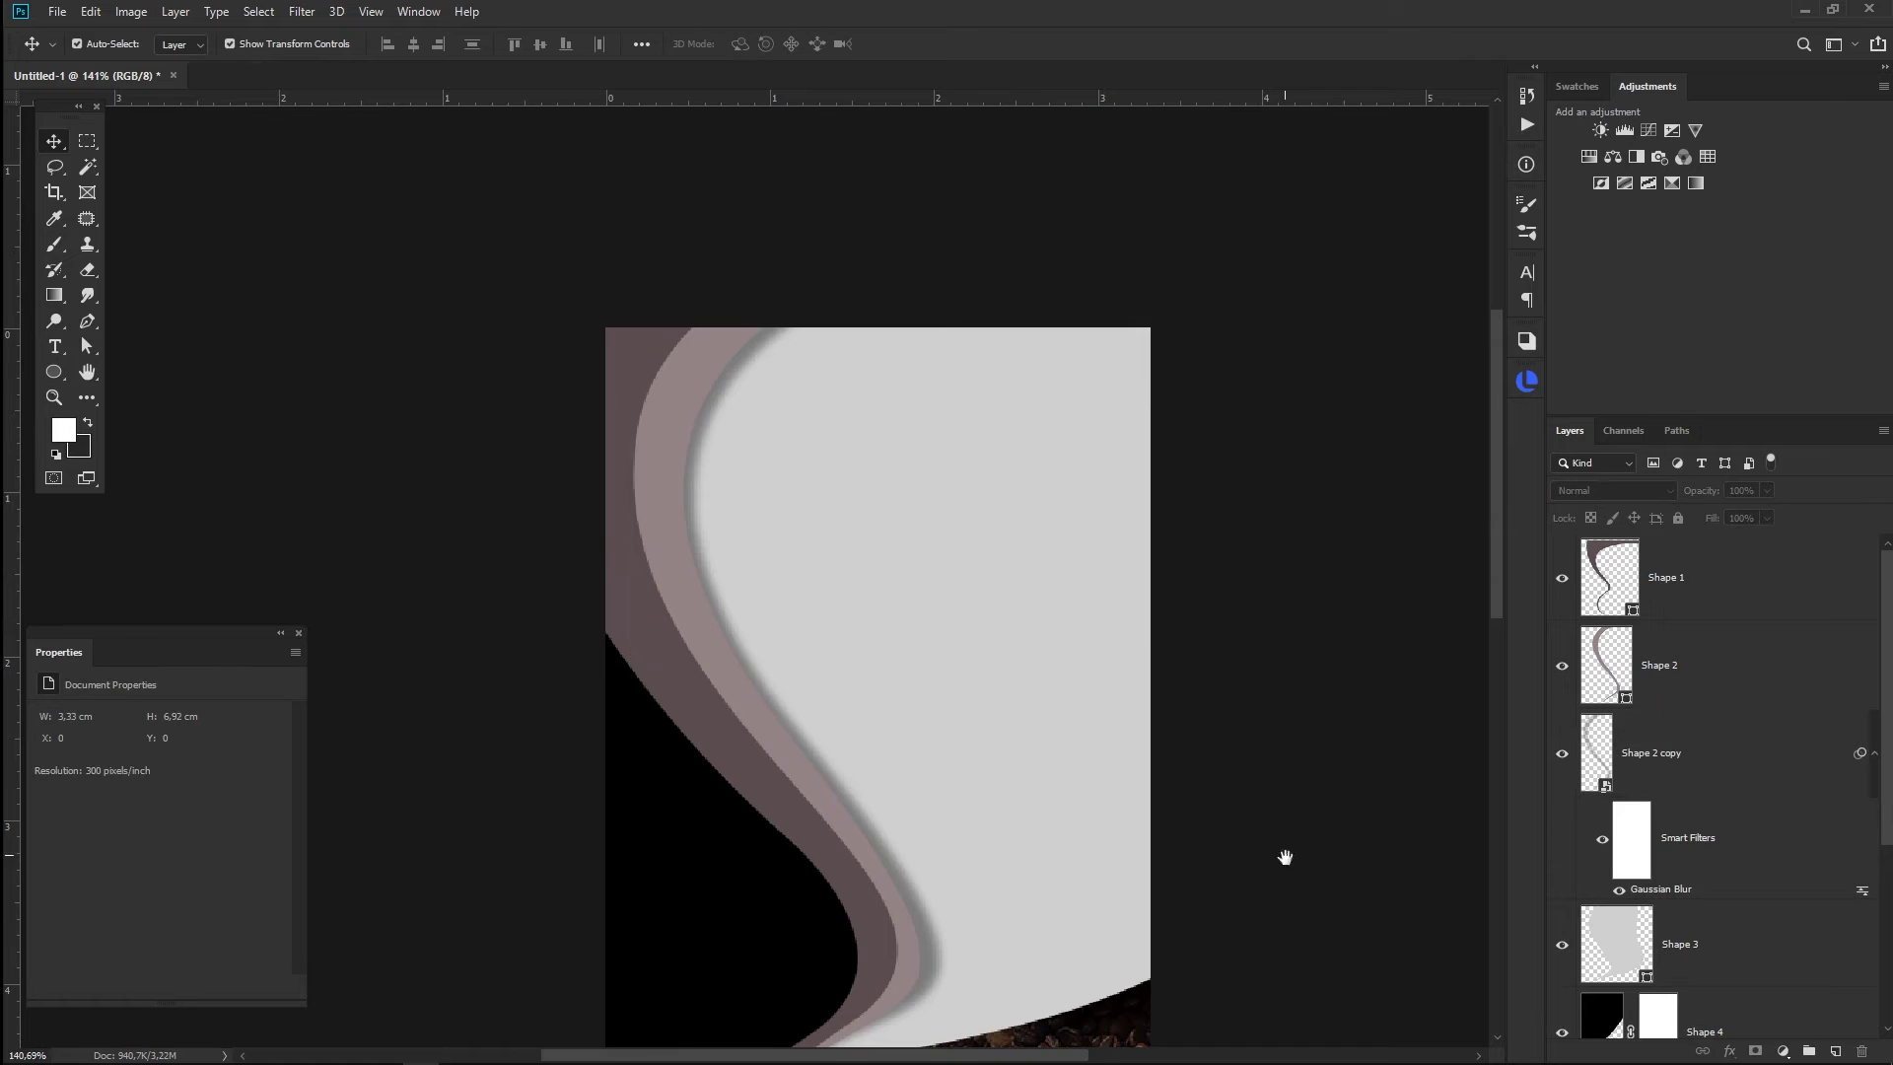
left_click_drag(1280, 858, 1246, 614)
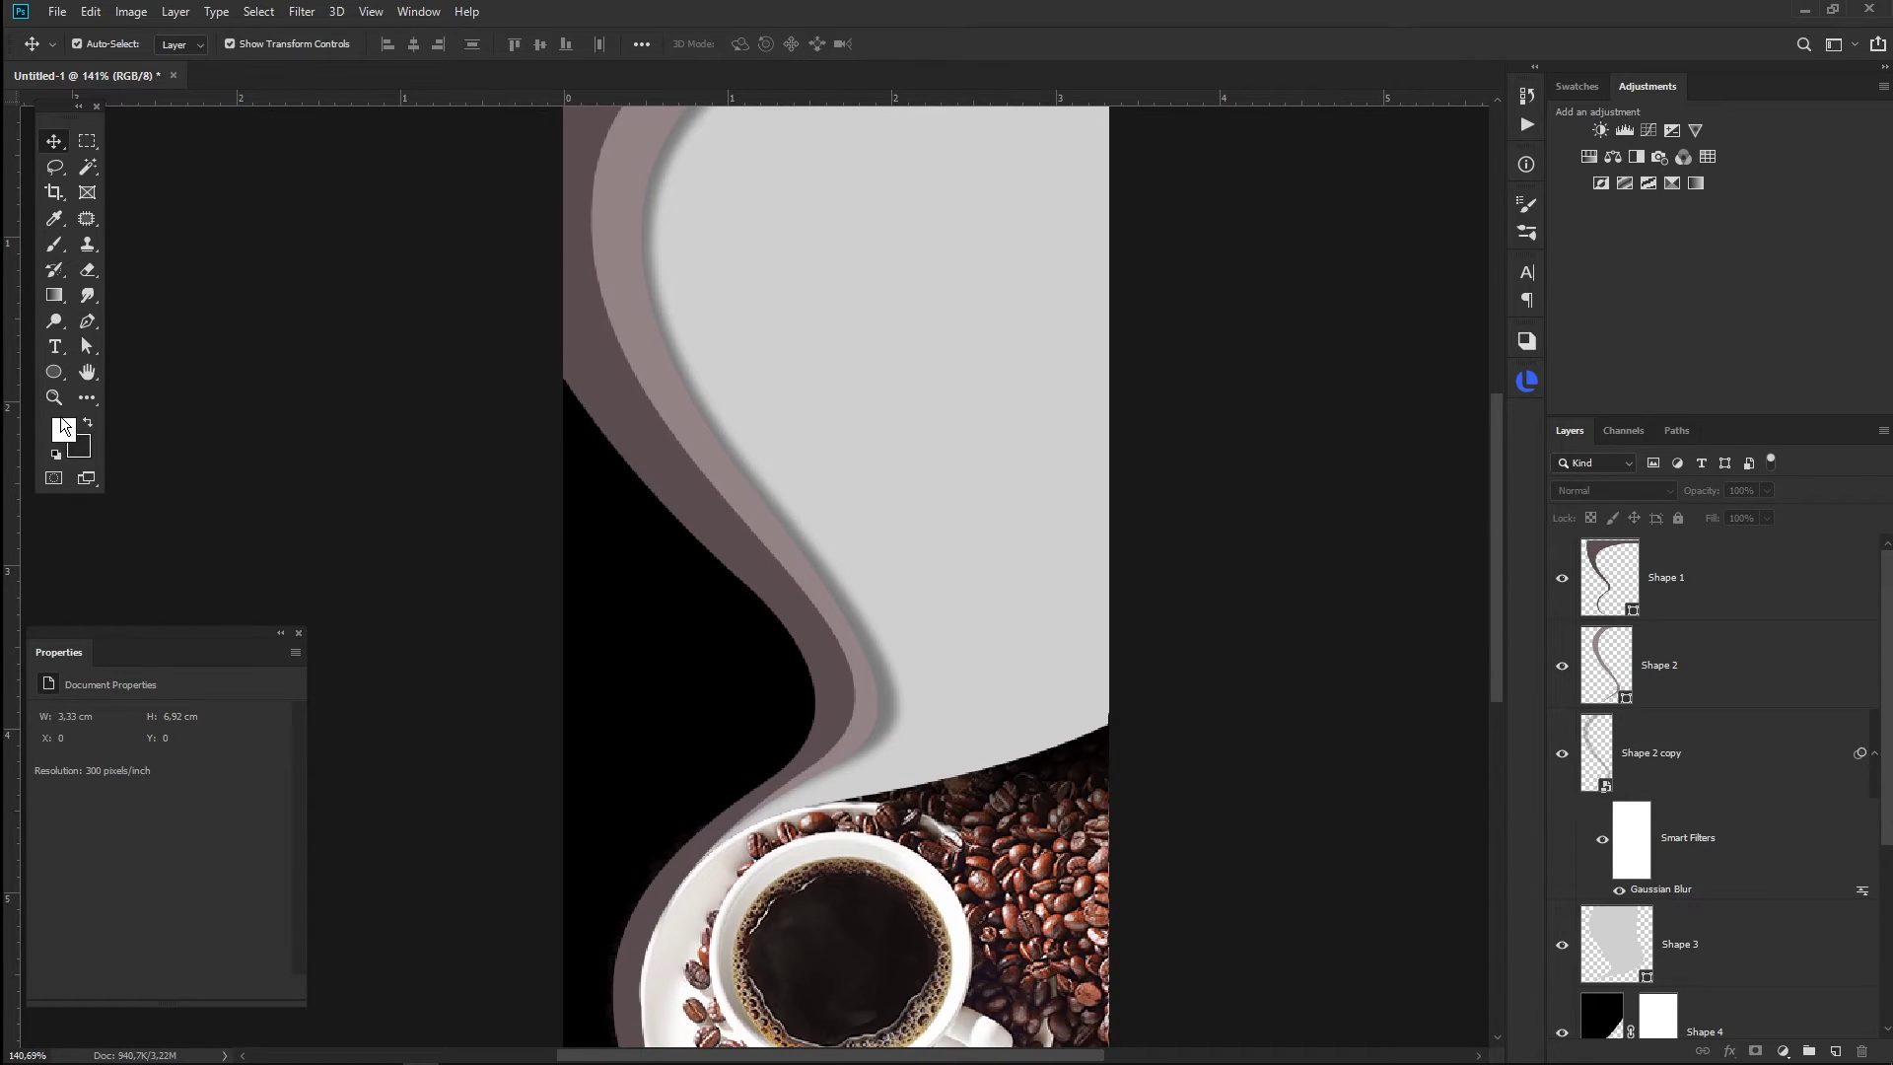
left_click(84, 325)
- Trace a new Pen path from the saucer edge up along the Shape 2 band's curve
left_click(1562, 667)
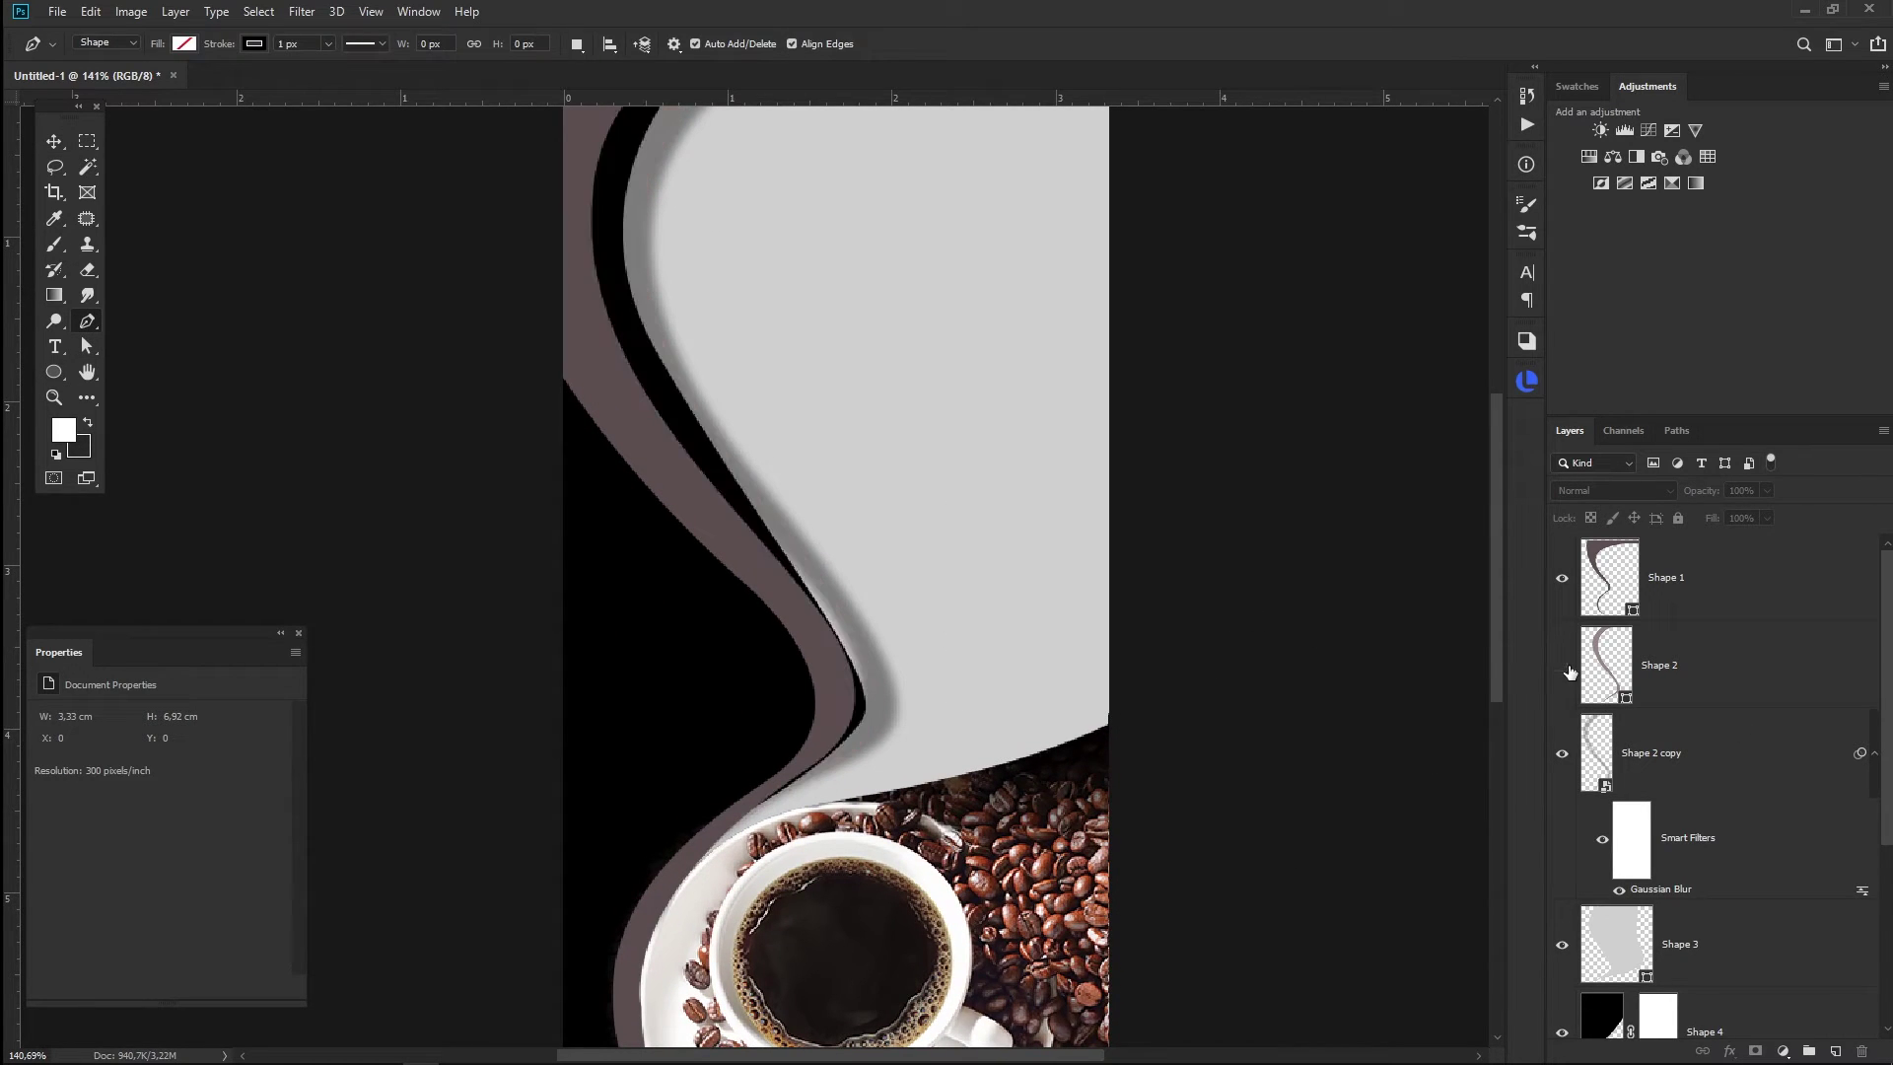
left_click(1736, 650)
scroll(771, 846, "up", 2)
scroll(769, 848, "up", 5)
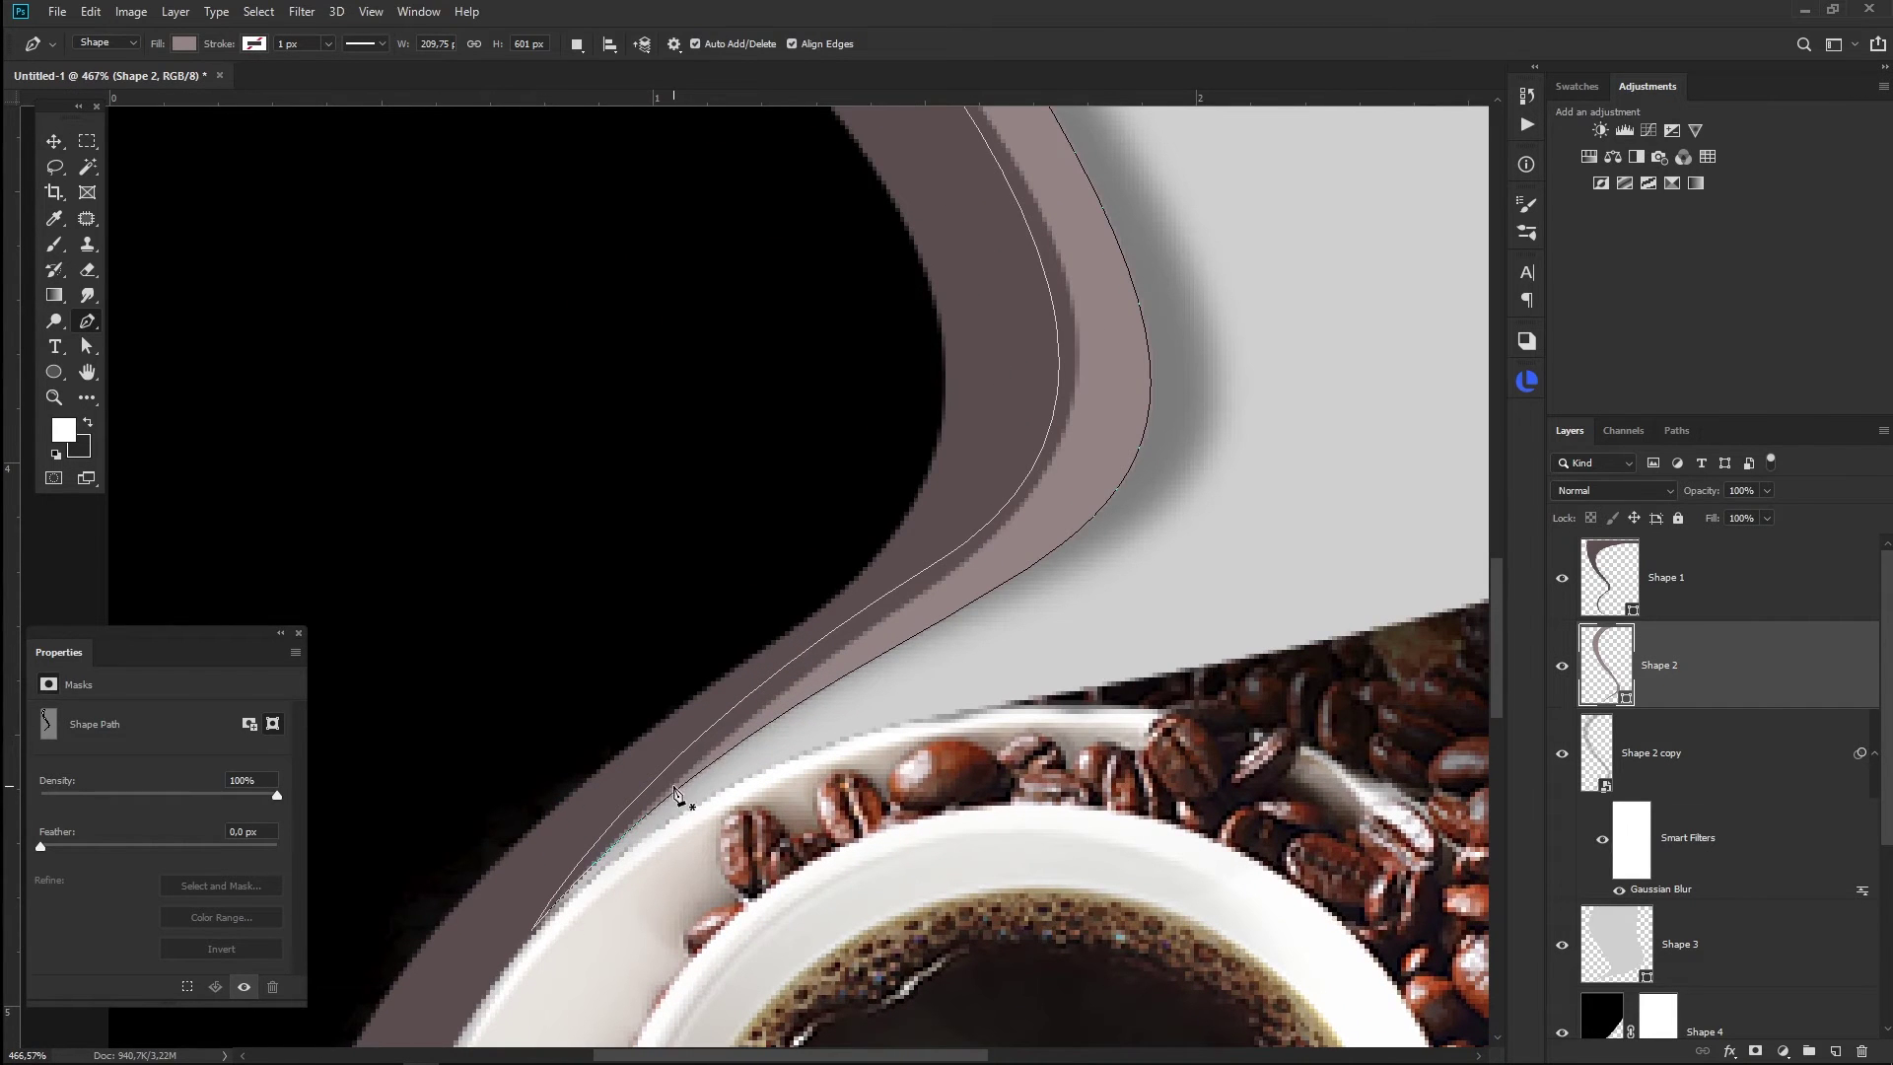
left_click(518, 946)
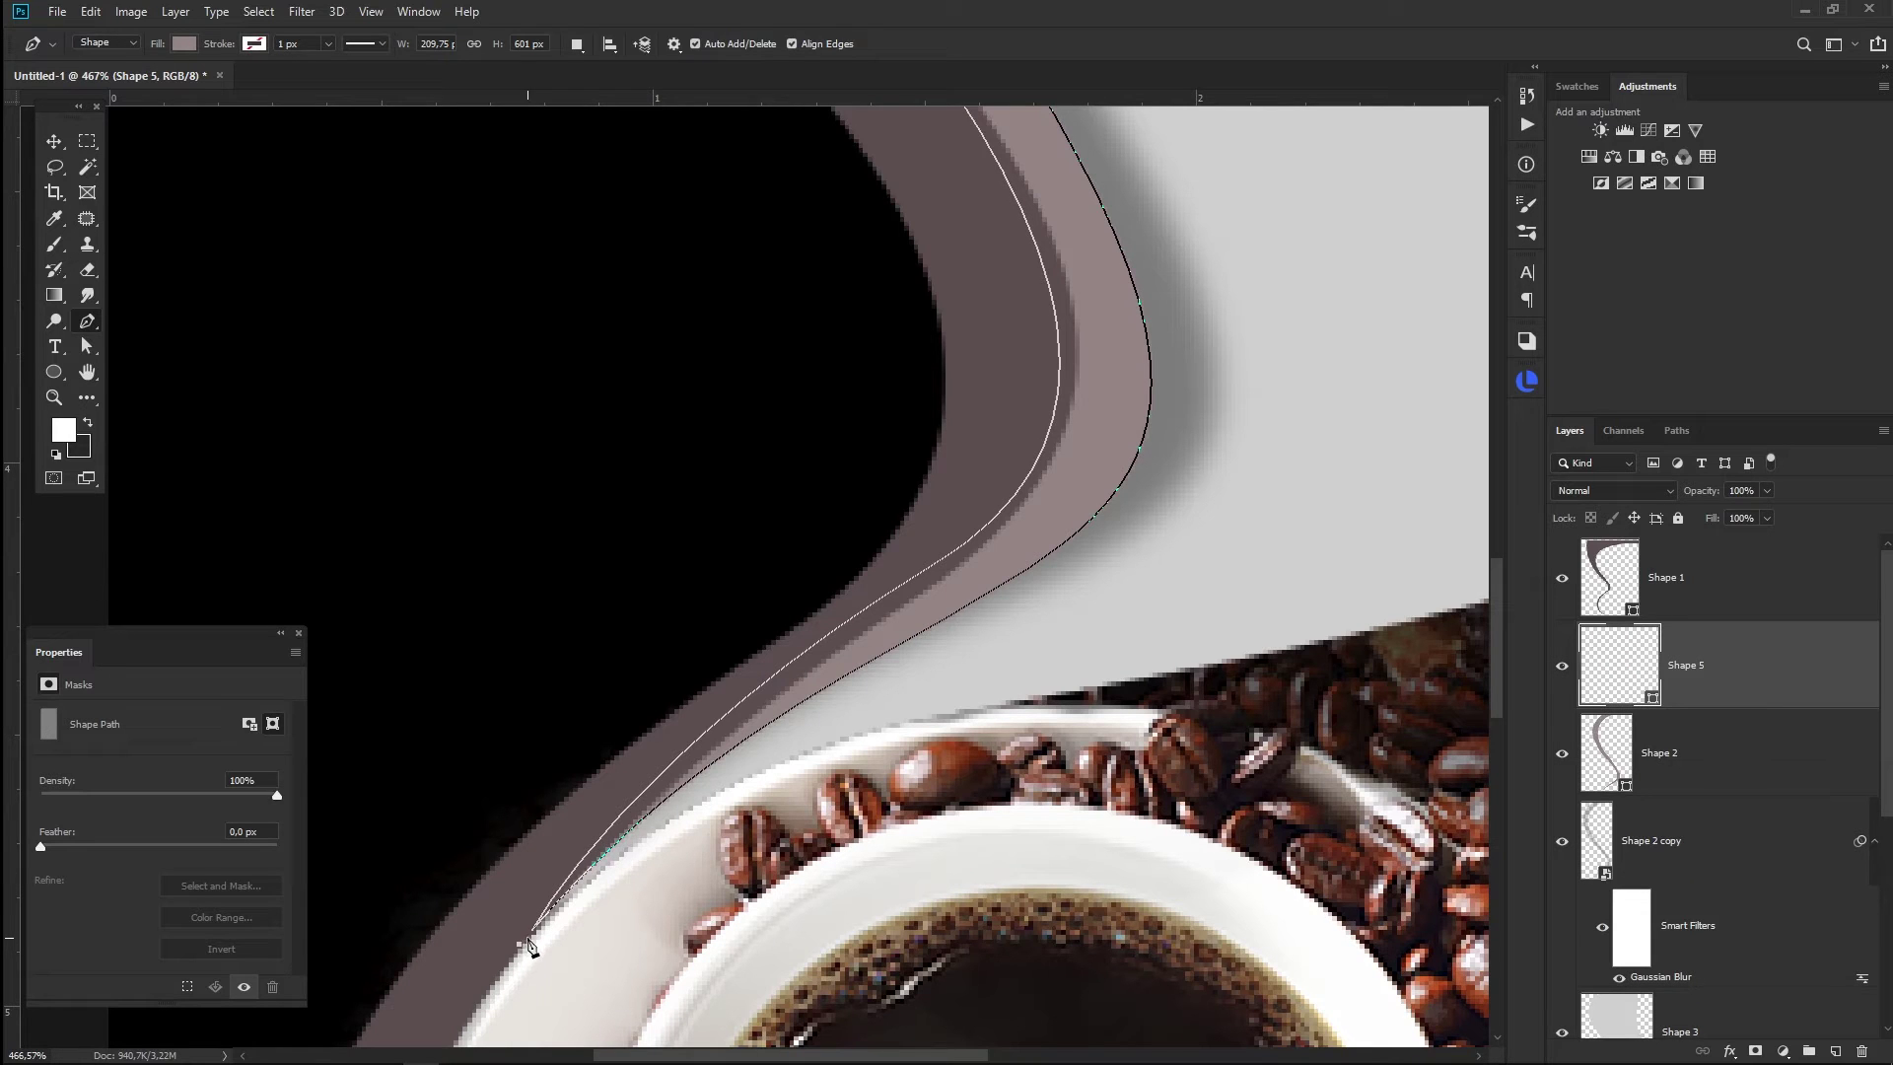
left_click(529, 945)
left_click_drag(897, 622, 1132, 480)
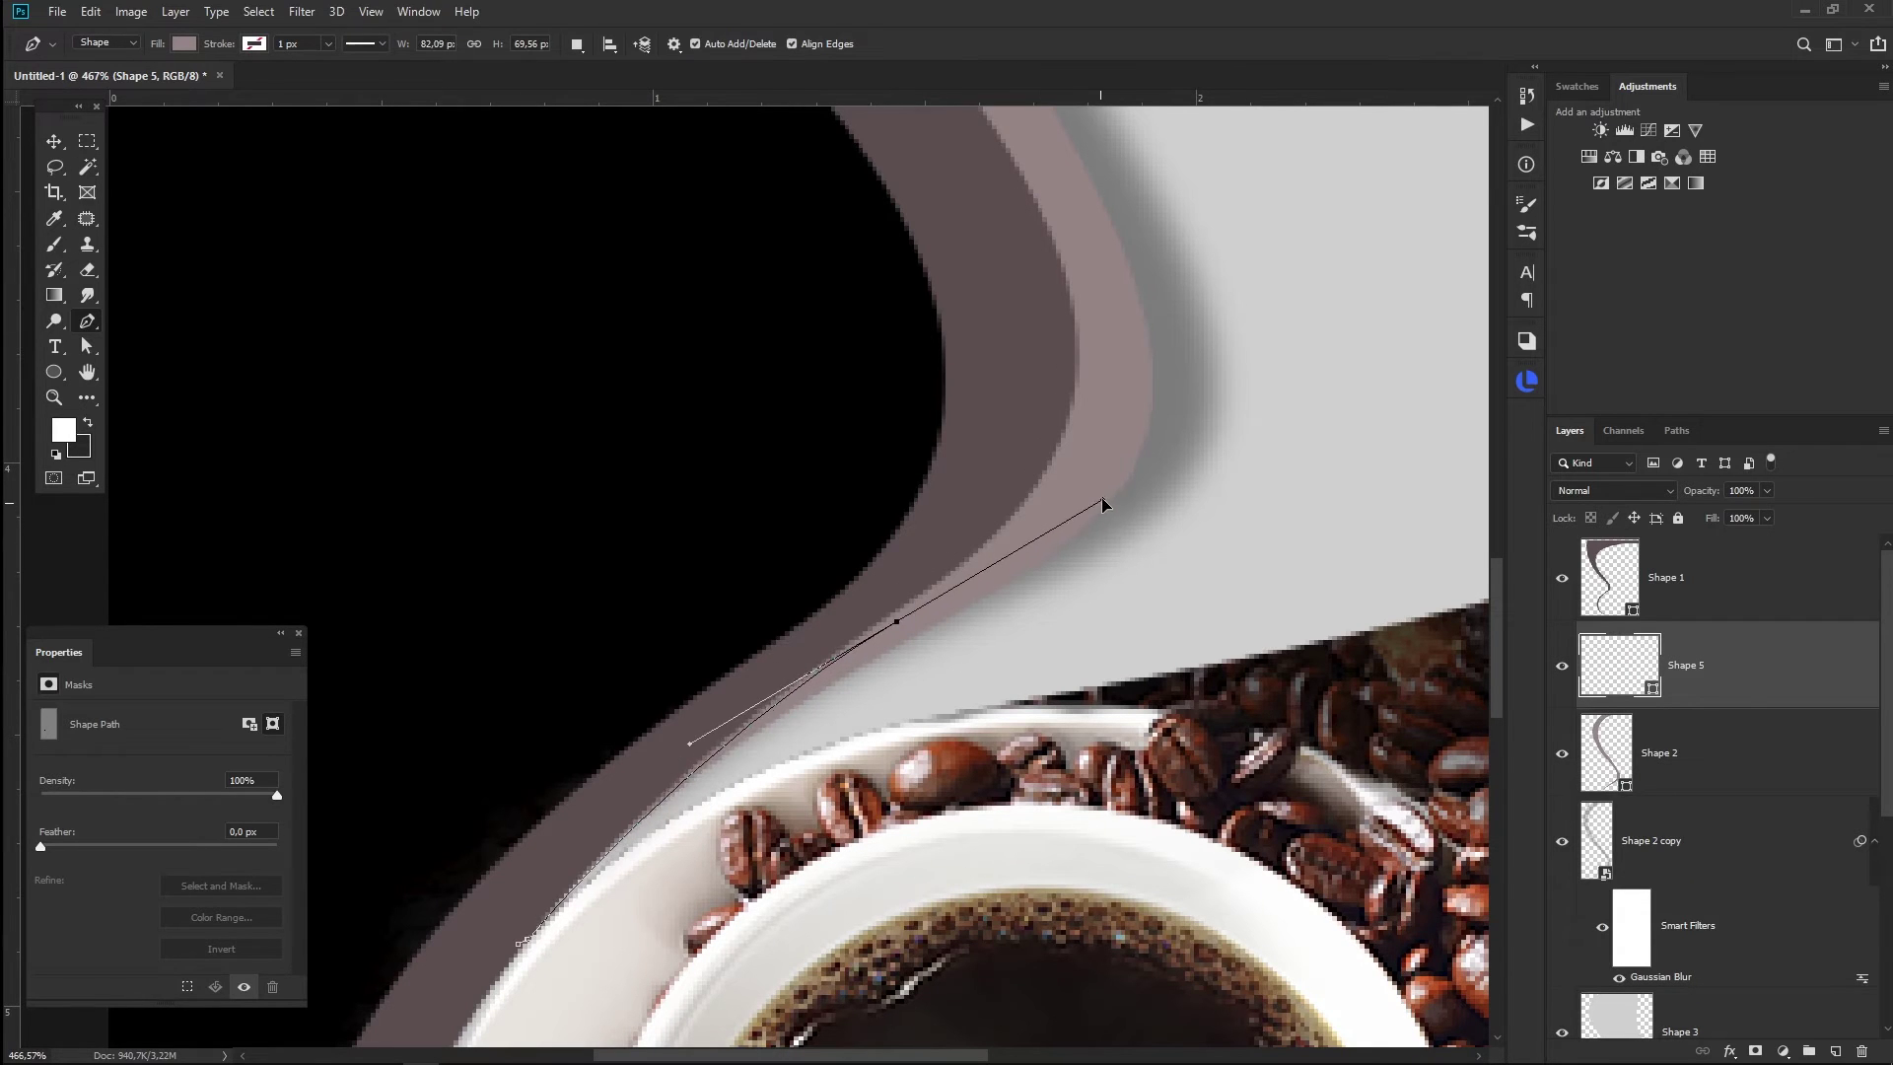
left_click_drag(1080, 244, 1028, 130)
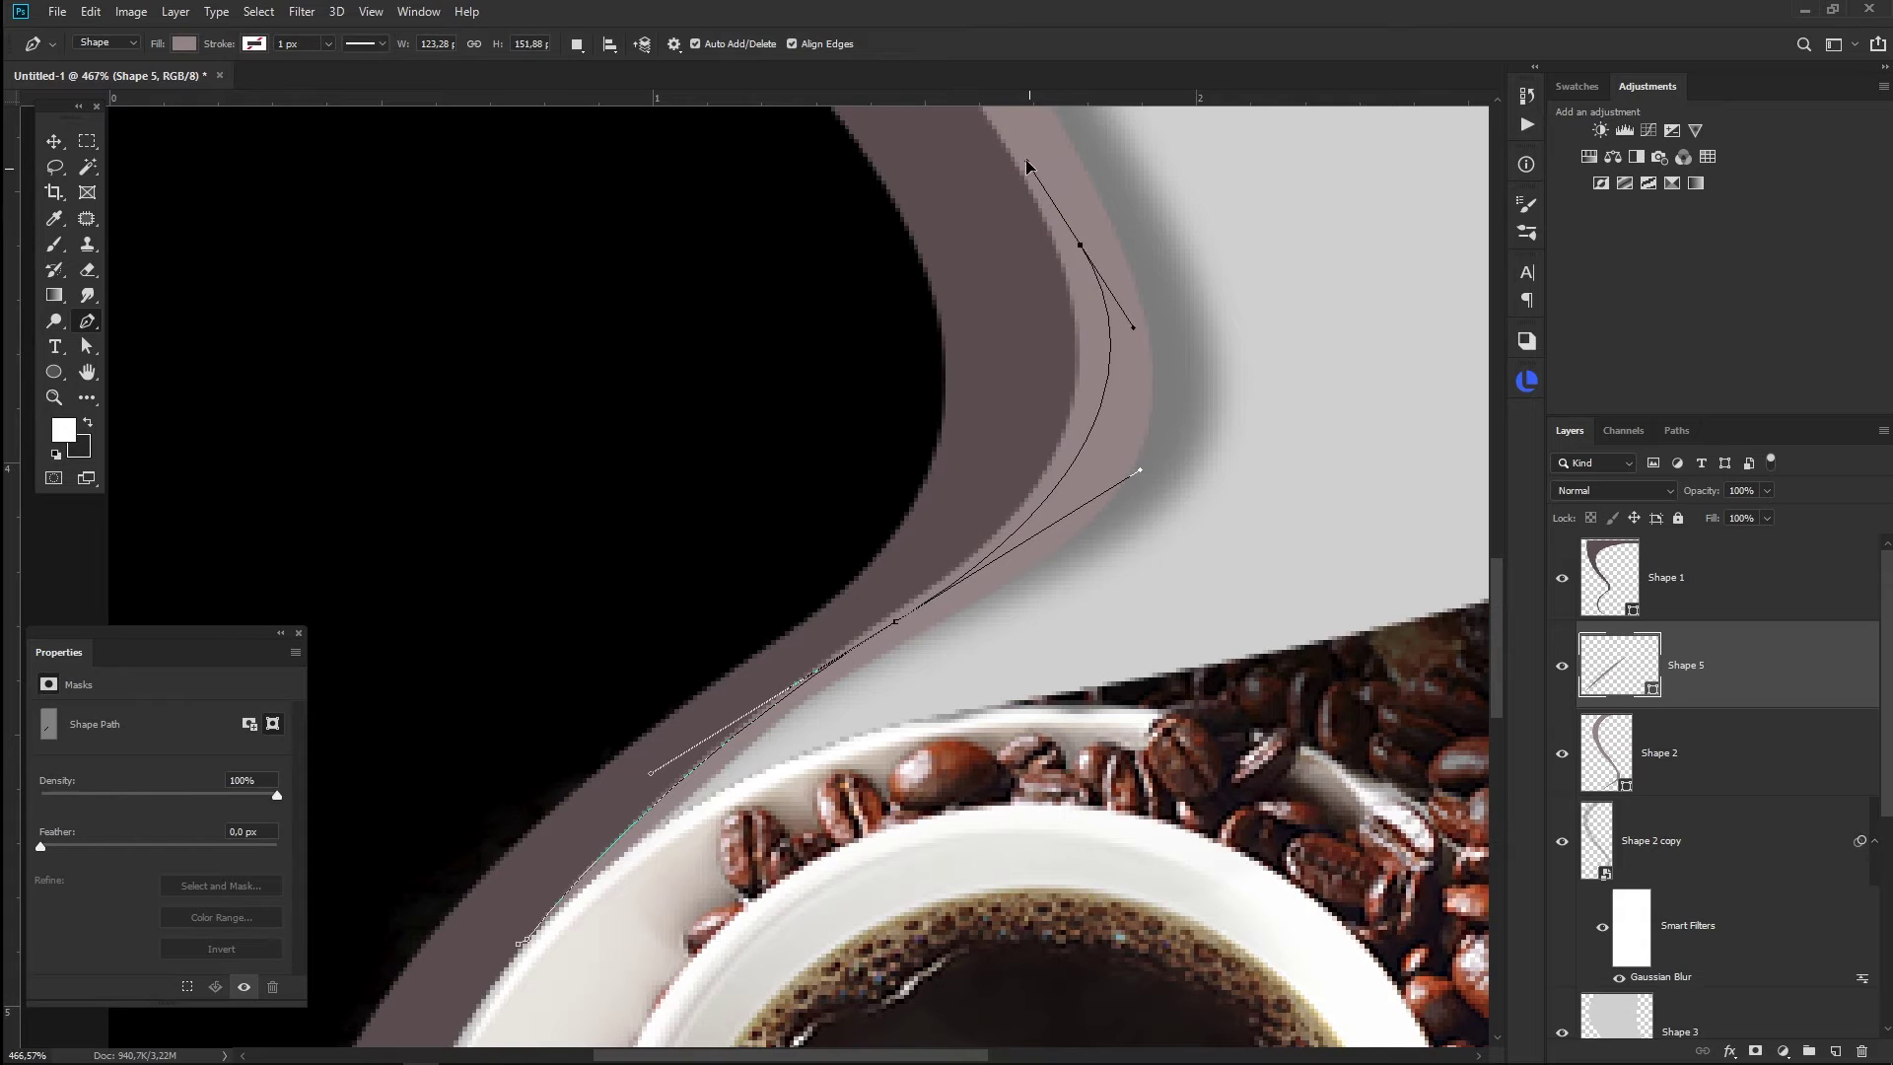
scroll(1015, 528, "down", 1)
scroll(939, 536, "down", 1)
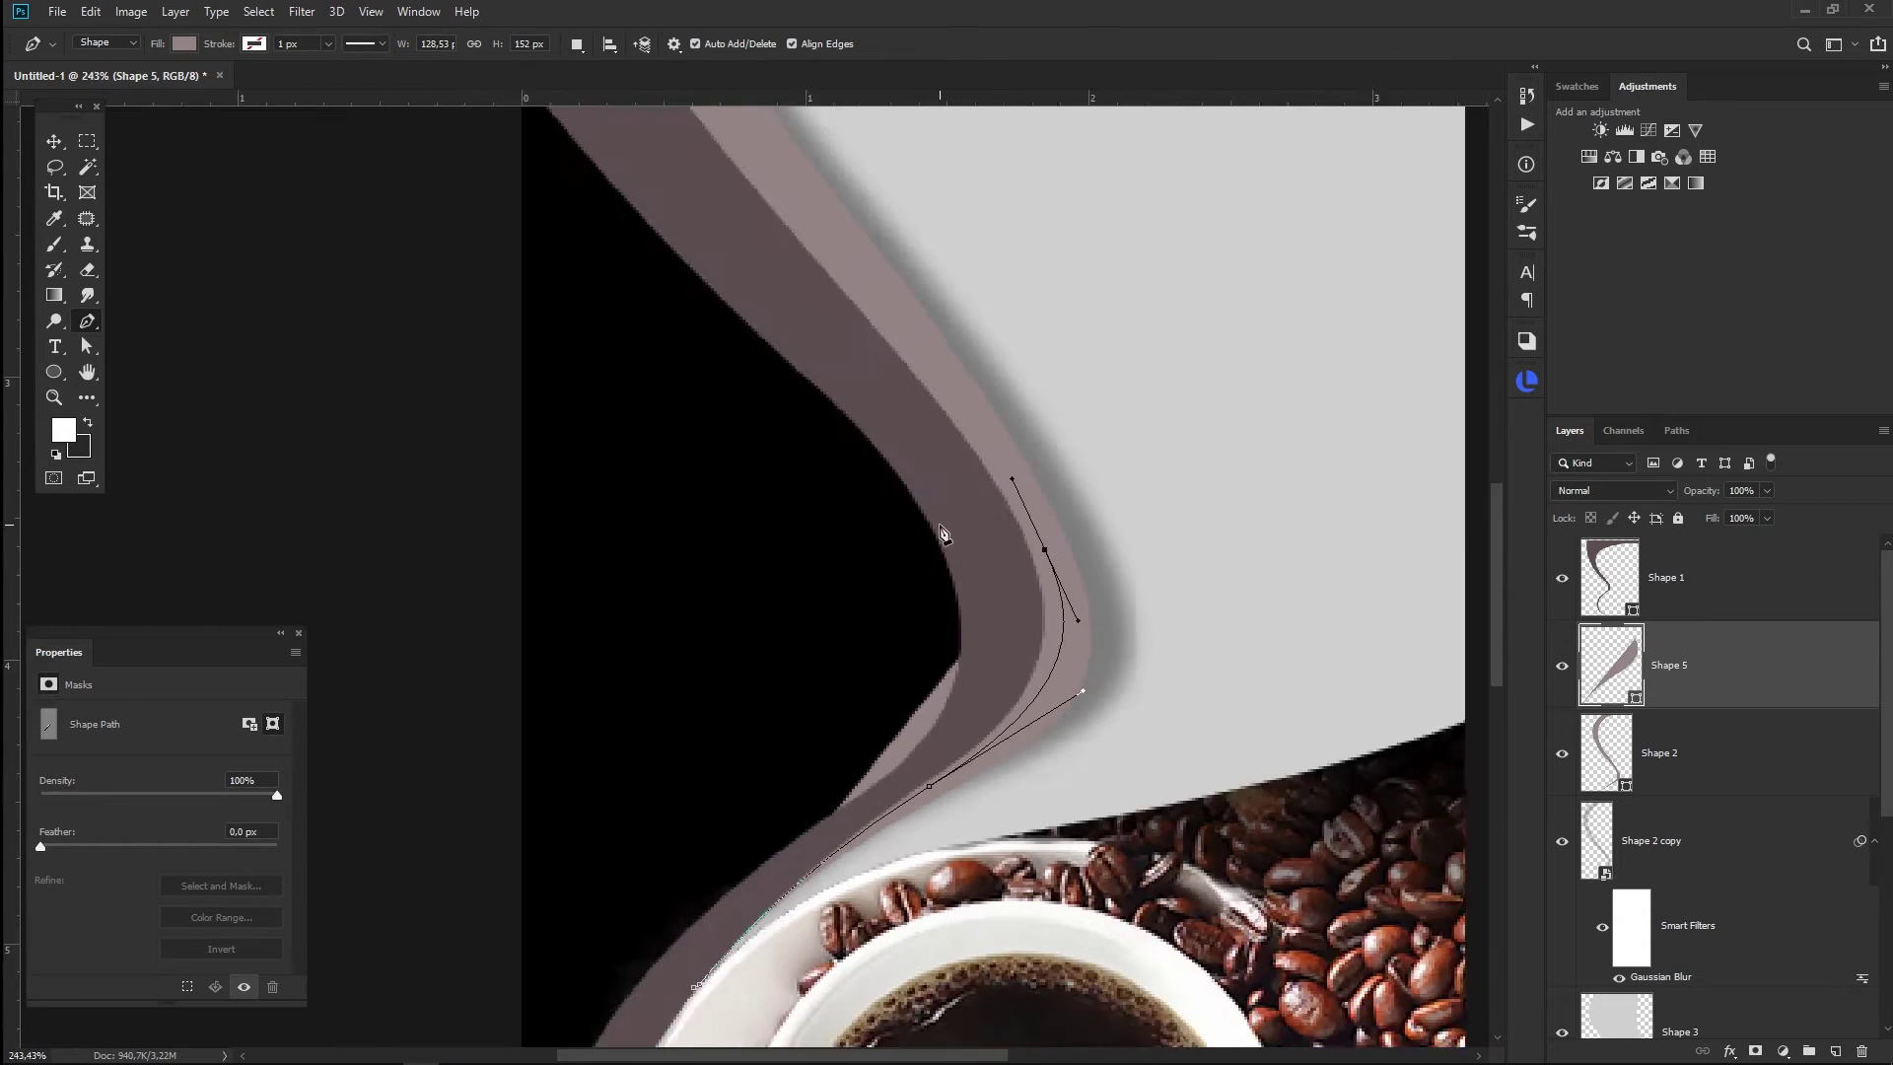
scroll(862, 719, "down", 1)
scroll(840, 592, "down", 1)
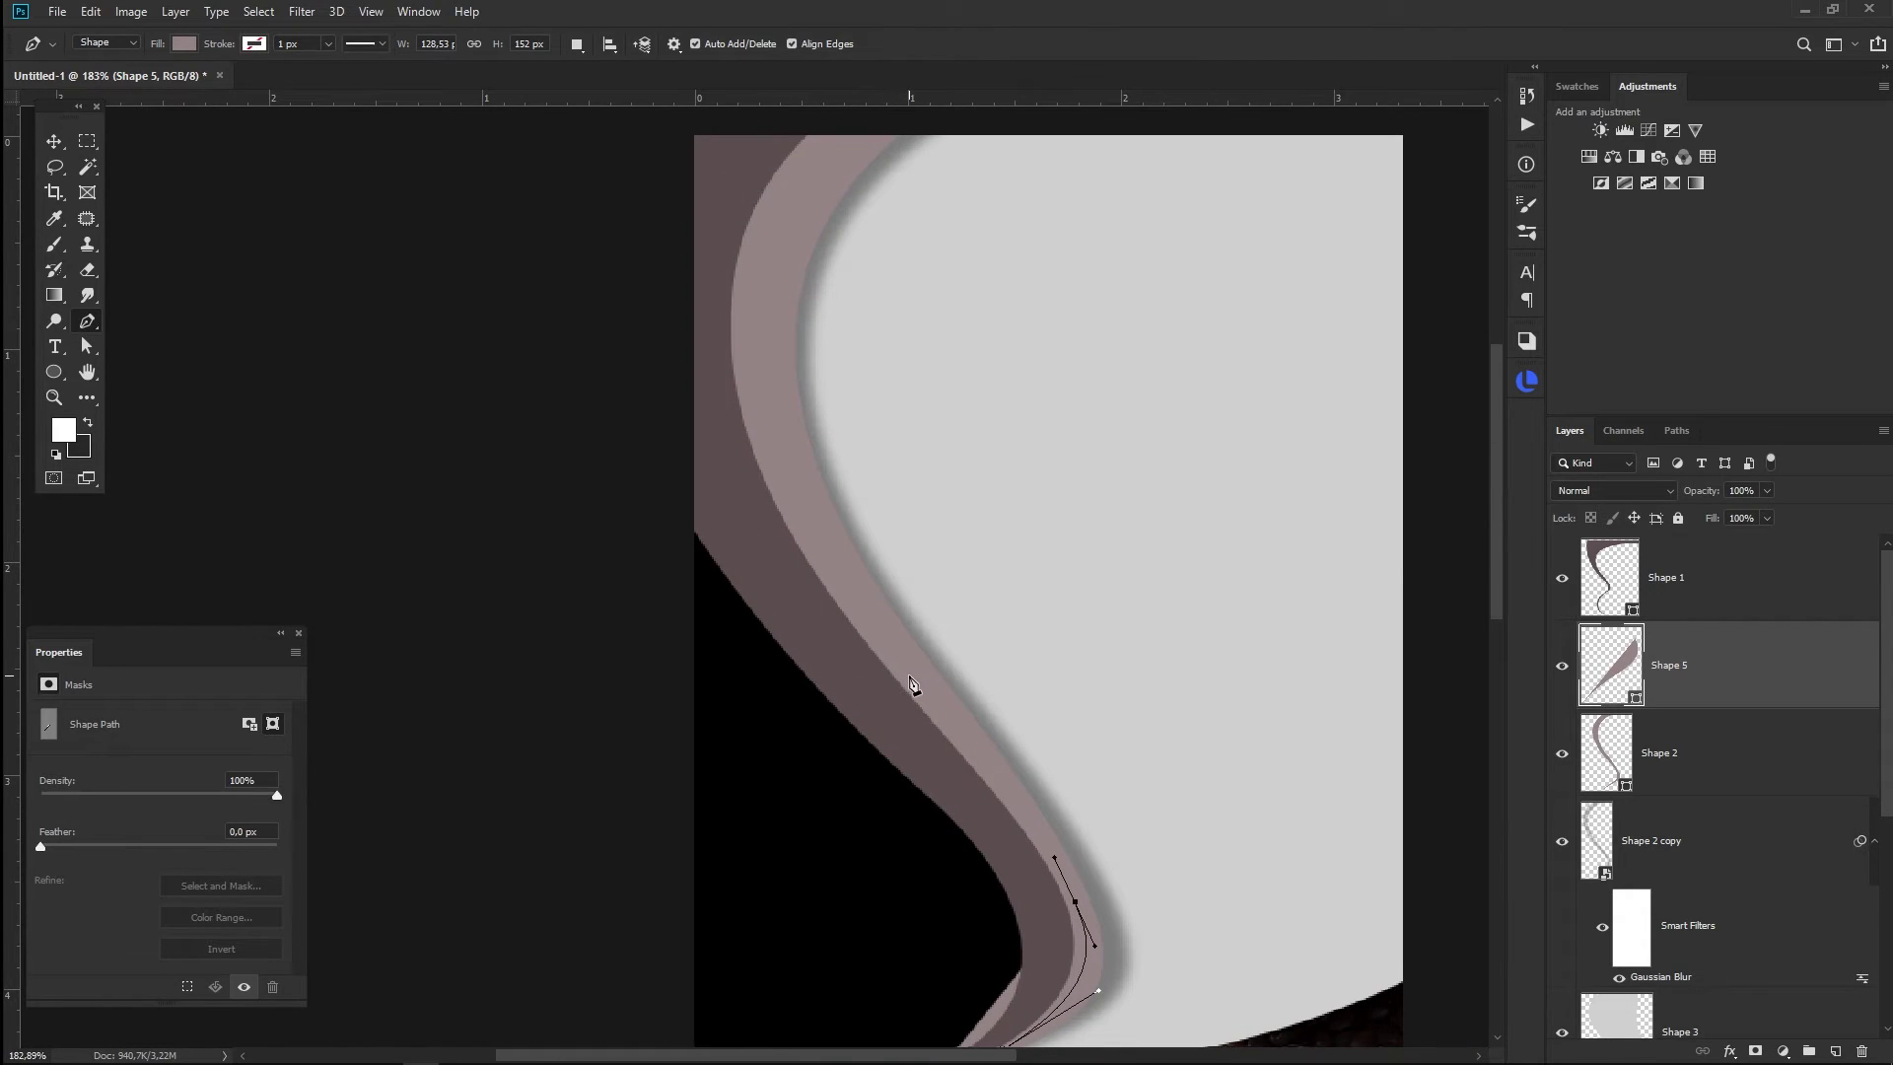
- Reshape the path's curve and extend it with points down along the band
left_click_drag(836, 600, 803, 557)
left_click_drag(756, 240, 789, 117)
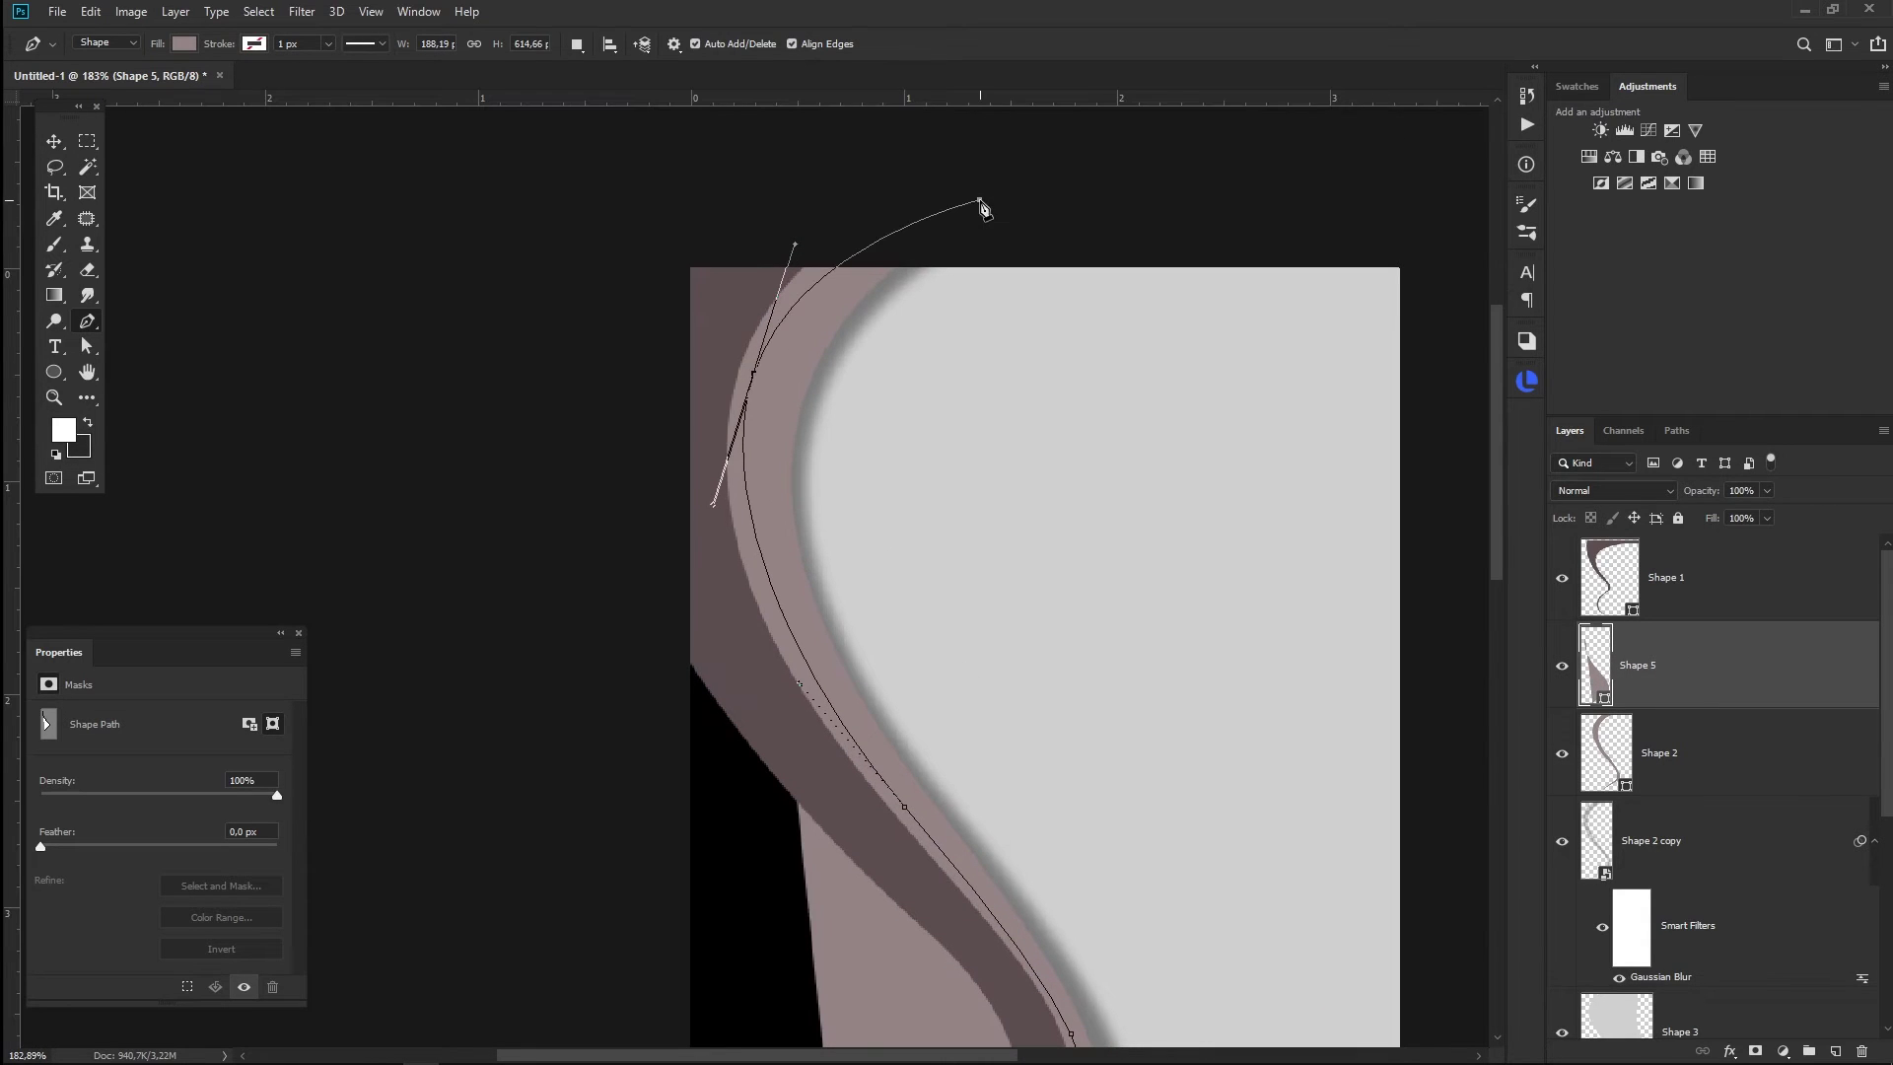
left_click(753, 690)
left_click(859, 816)
left_click_drag(929, 922, 797, 422)
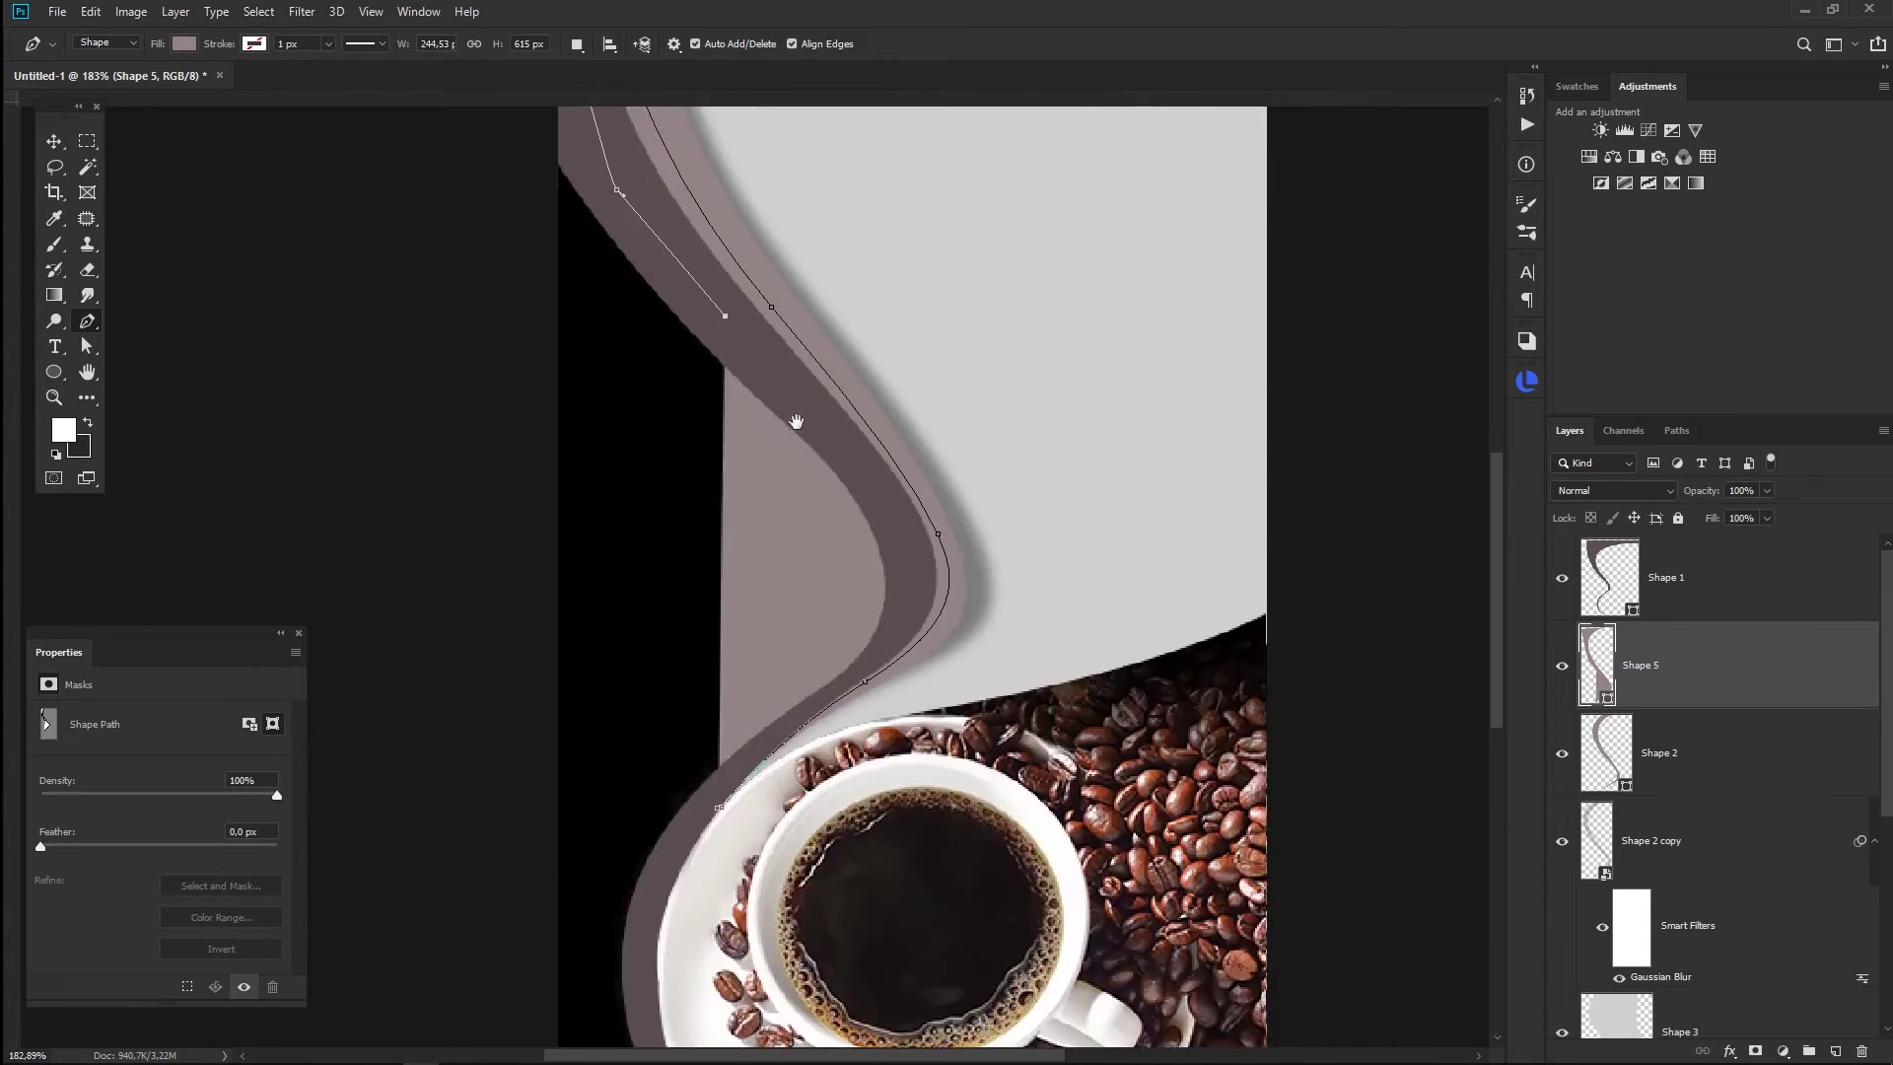
left_click_drag(889, 507, 912, 582)
scroll(847, 724, "up", 2)
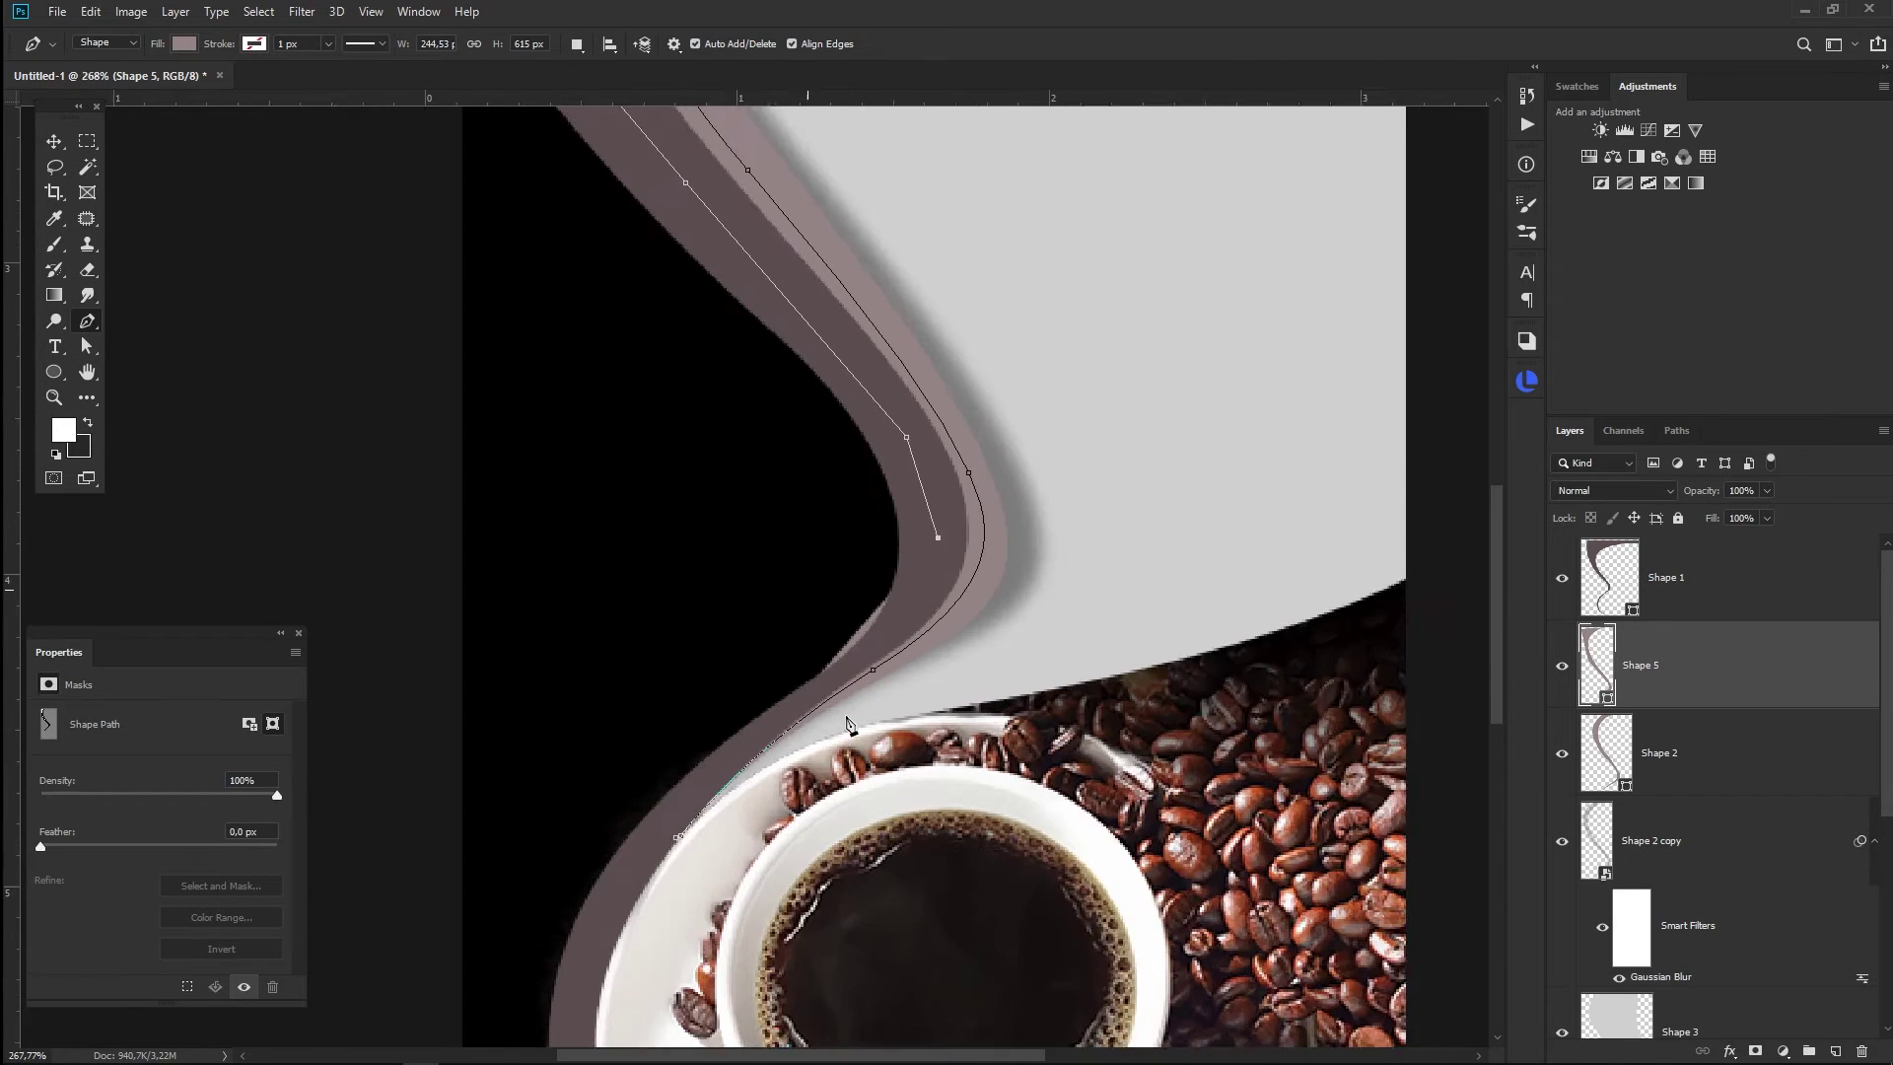
scroll(847, 725, "up", 1)
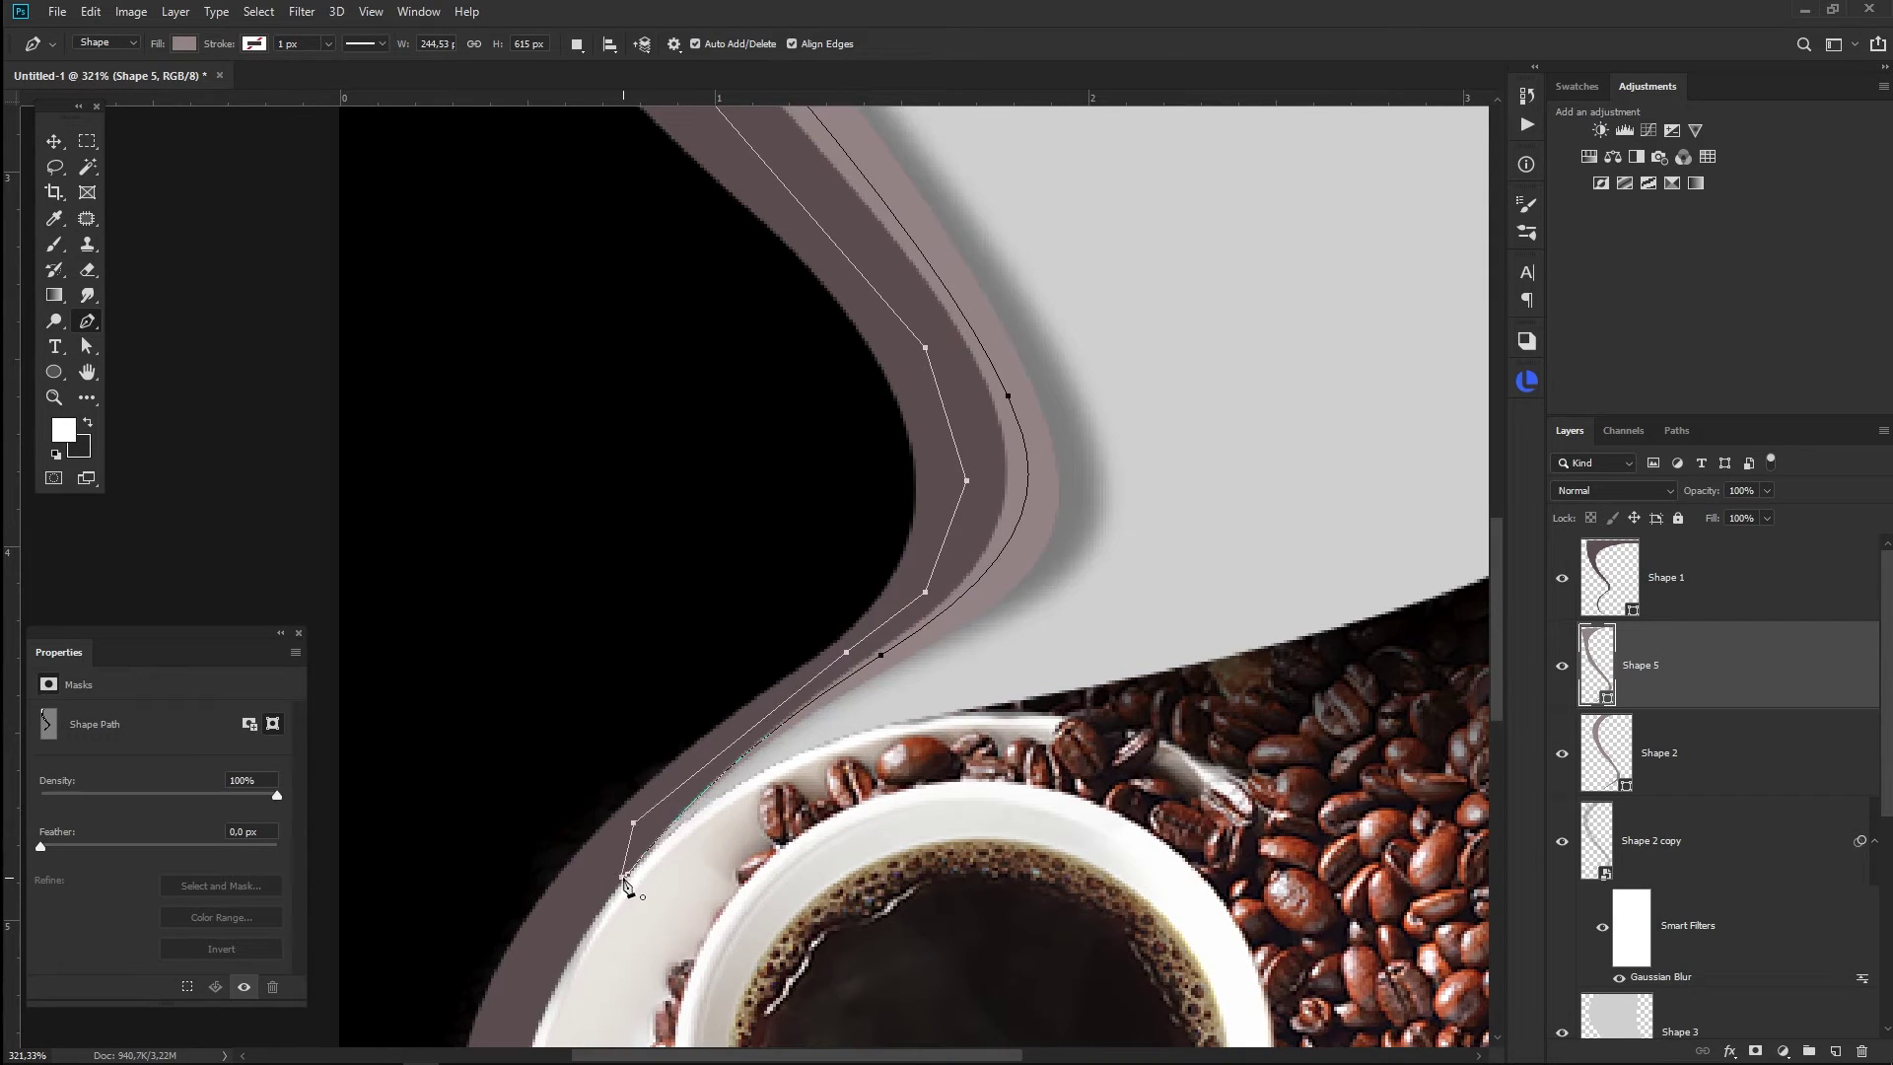
- Fill the new streak shape with black
left_click(181, 45)
left_click(96, 138)
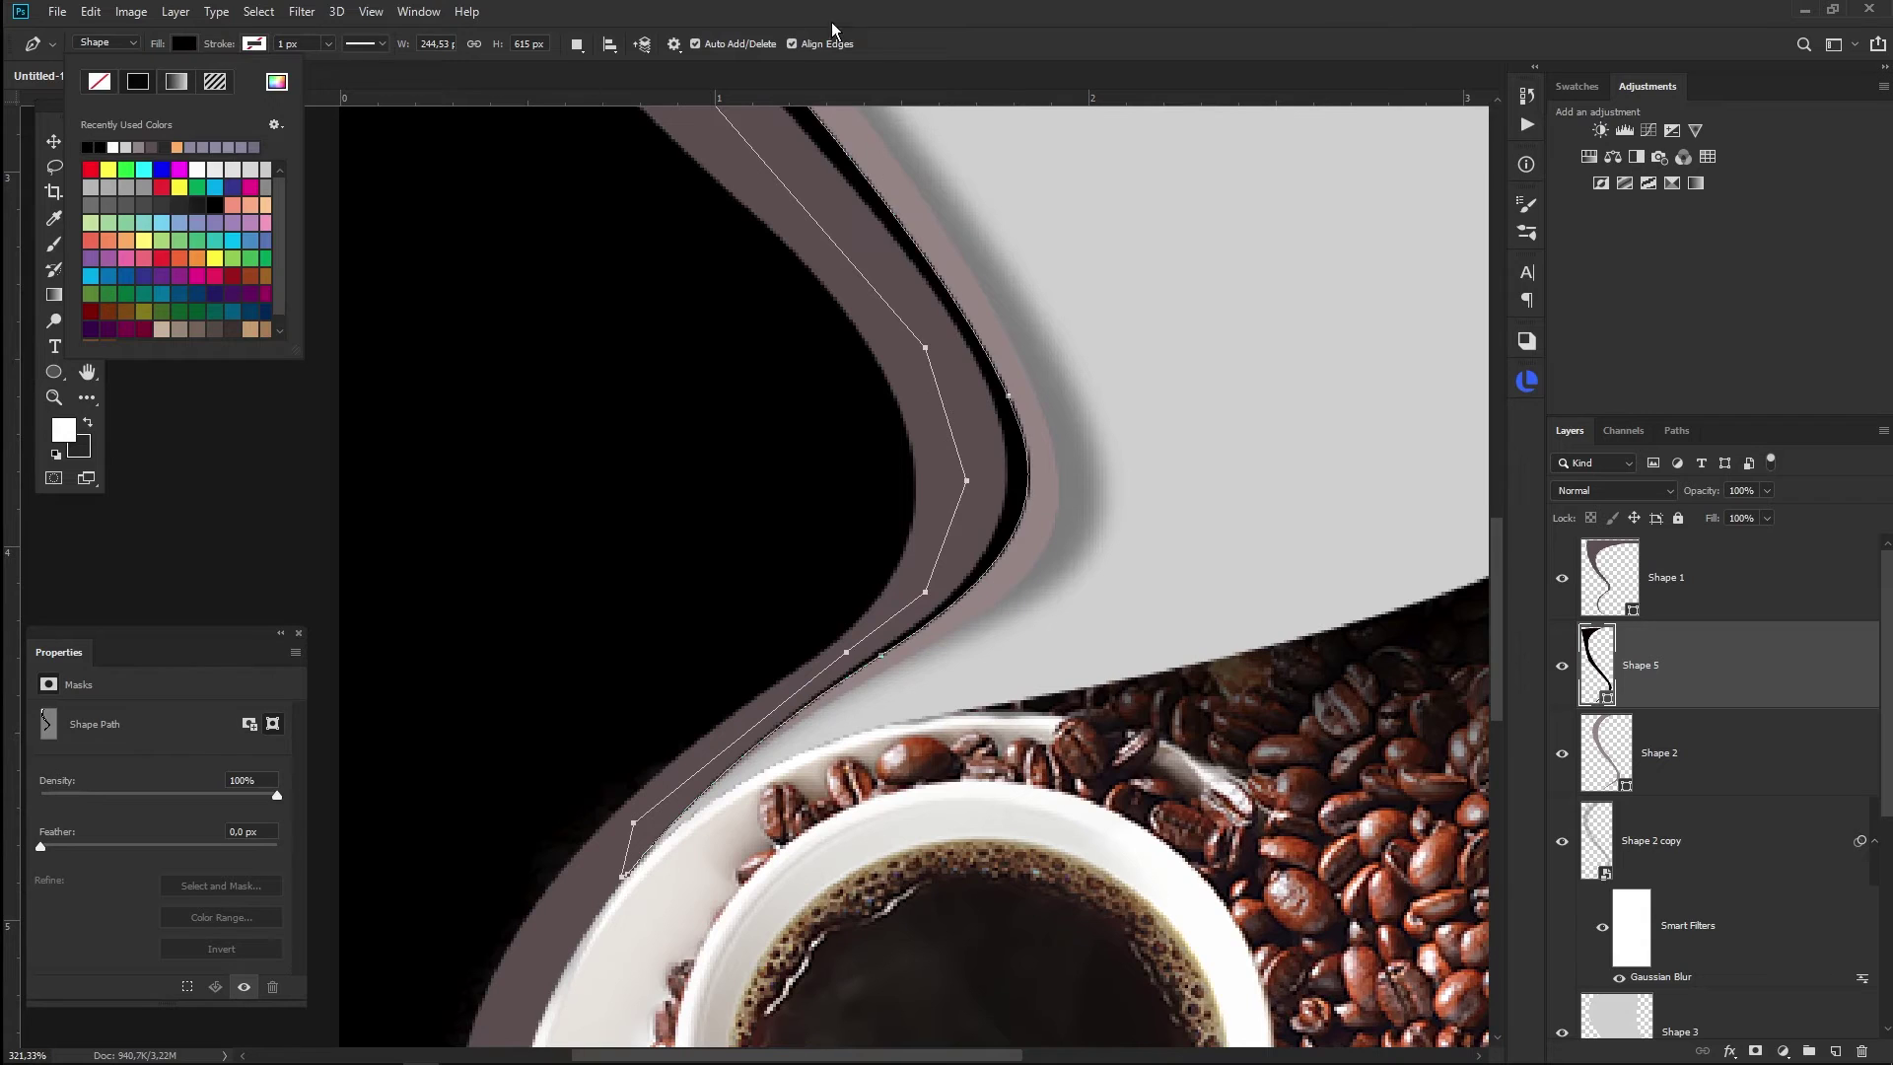
key("v")
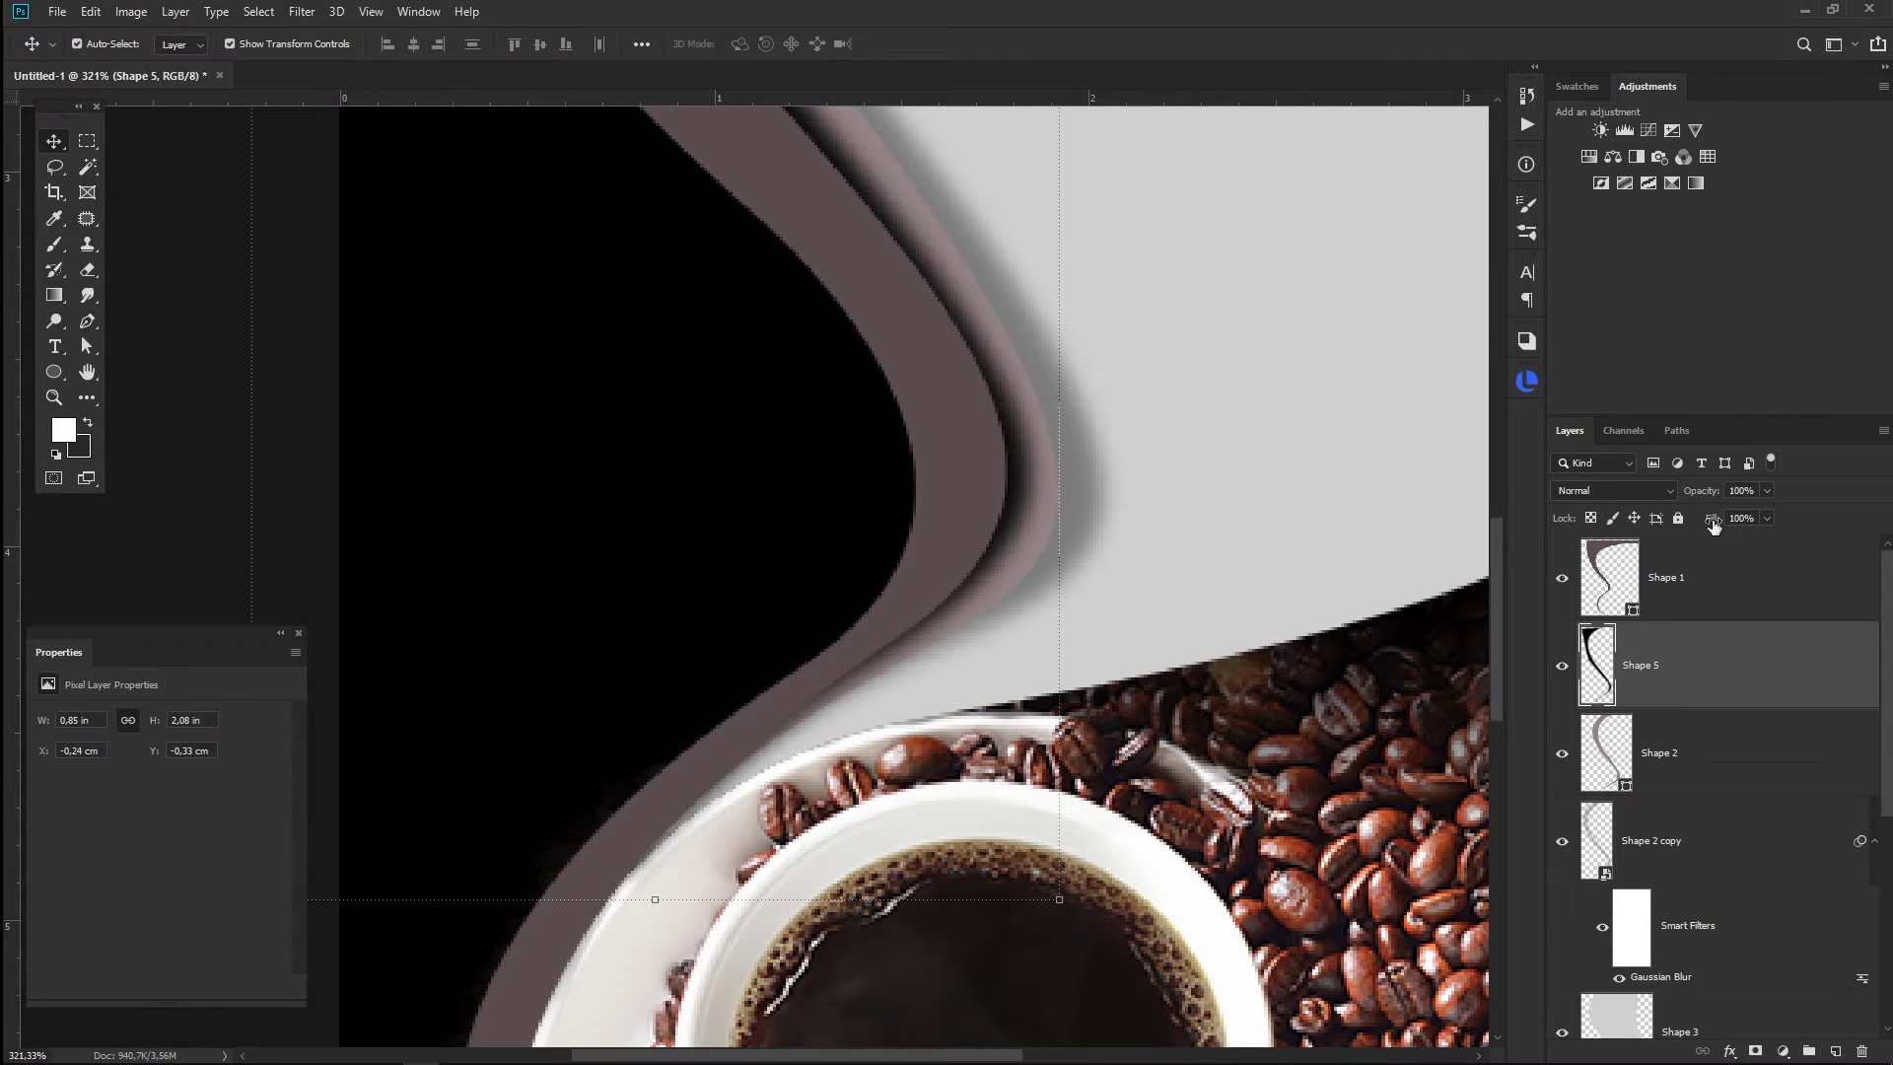
- Blend the black streak in Multiply mode at 45% opacity
left_click(1617, 490)
left_click(1625, 548)
key("ctrl+0")
left_click_drag(1700, 490, 1645, 493)
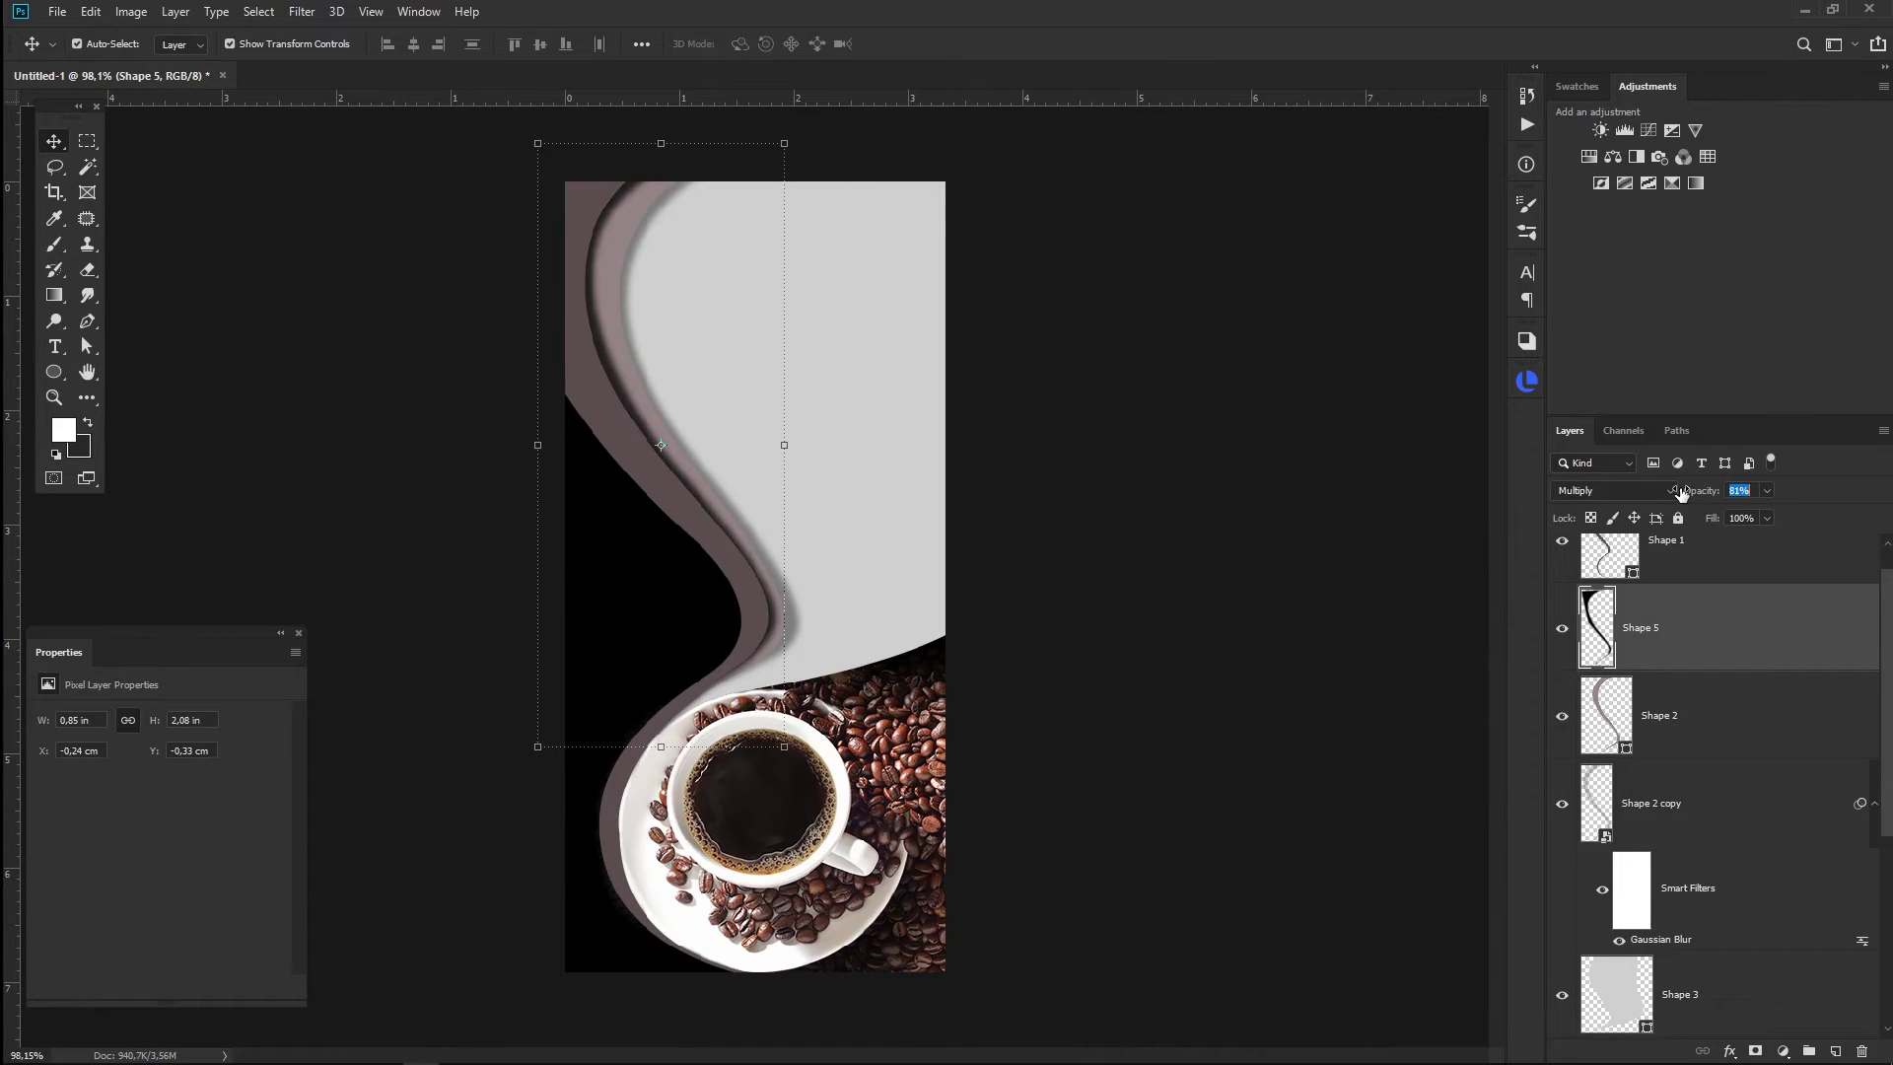
left_click(1212, 621)
scroll(748, 606, "up", 4)
- Shift-select the photo, Exposure and shape layers, group them, and name the group Background
scroll(744, 603, "down", 5)
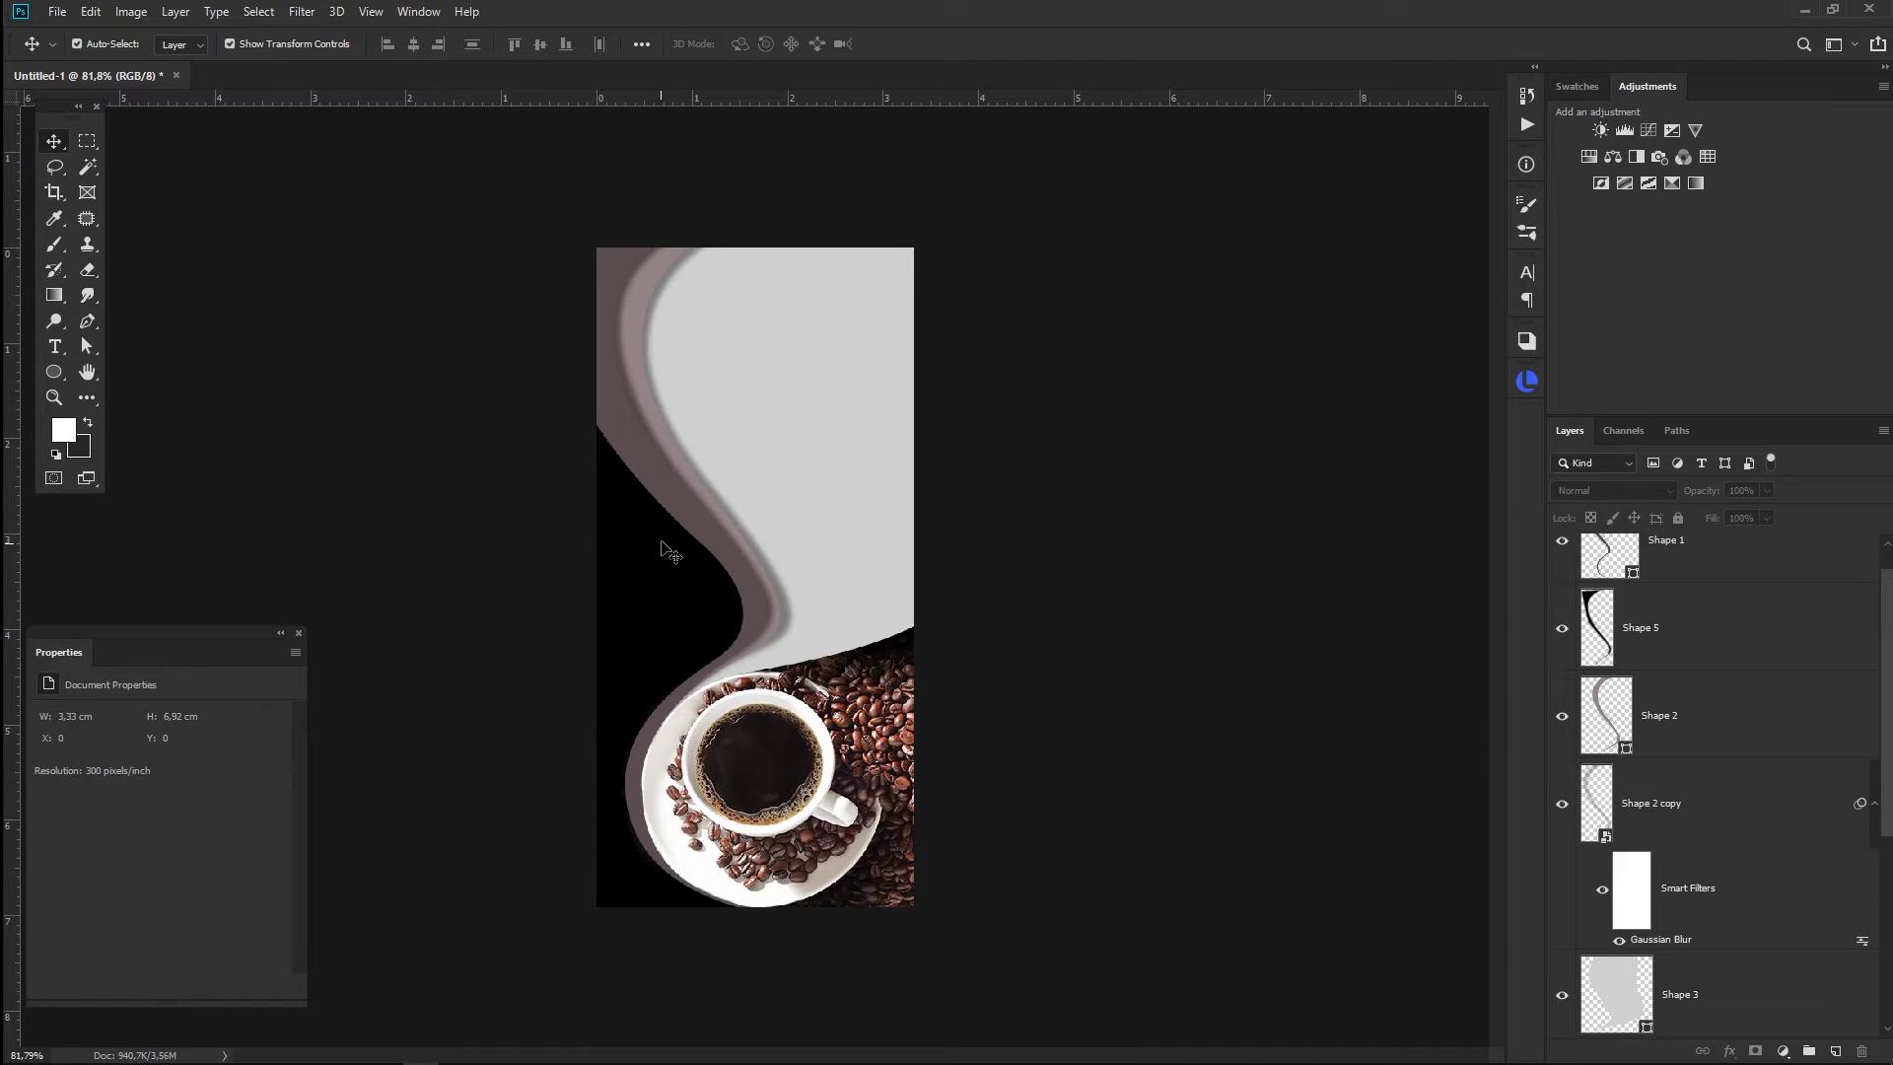
left_click(56, 348)
scroll(1715, 789, "down", 2)
scroll(1715, 789, "down", 3)
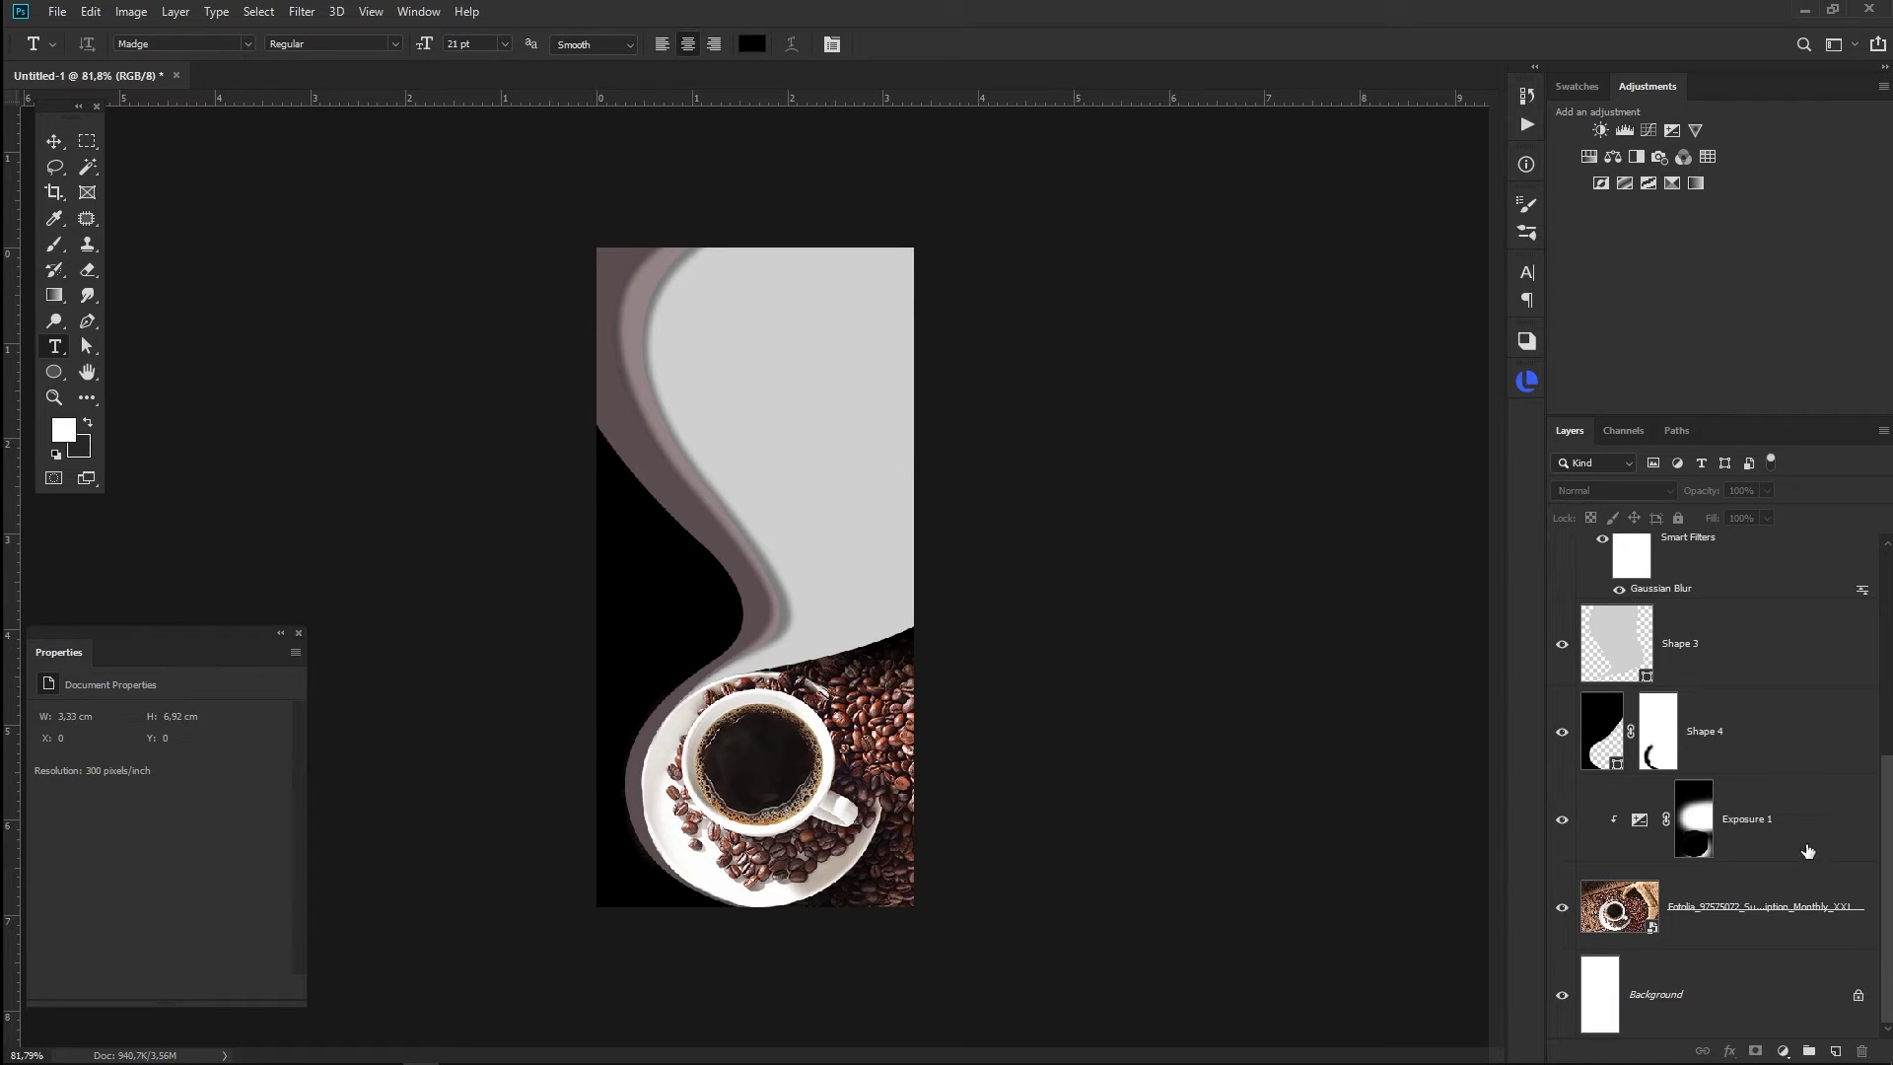
left_click(1765, 906)
scroll(1765, 789, "up", 3)
left_click(1745, 592, "shift")
key("ctrl+g")
double_click(1628, 546)
type("Background")
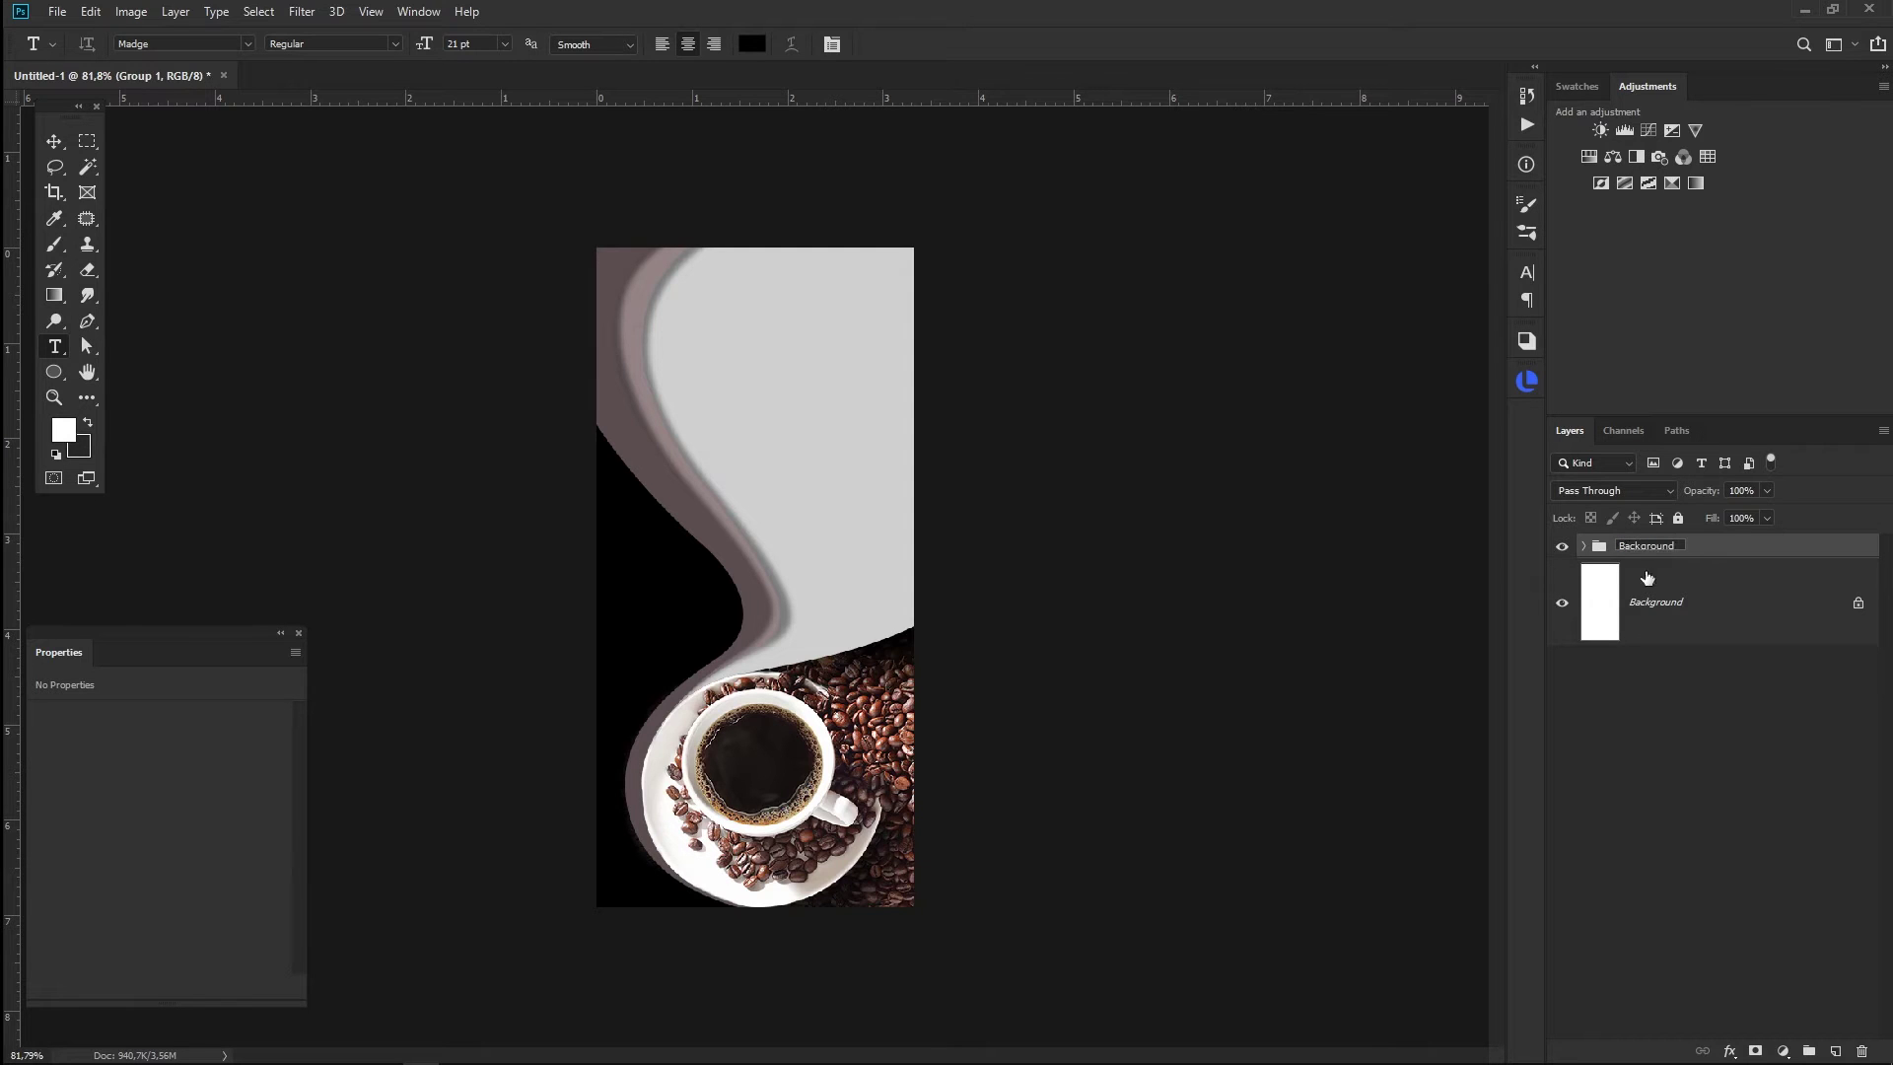
key("Return")
left_click(1630, 553)
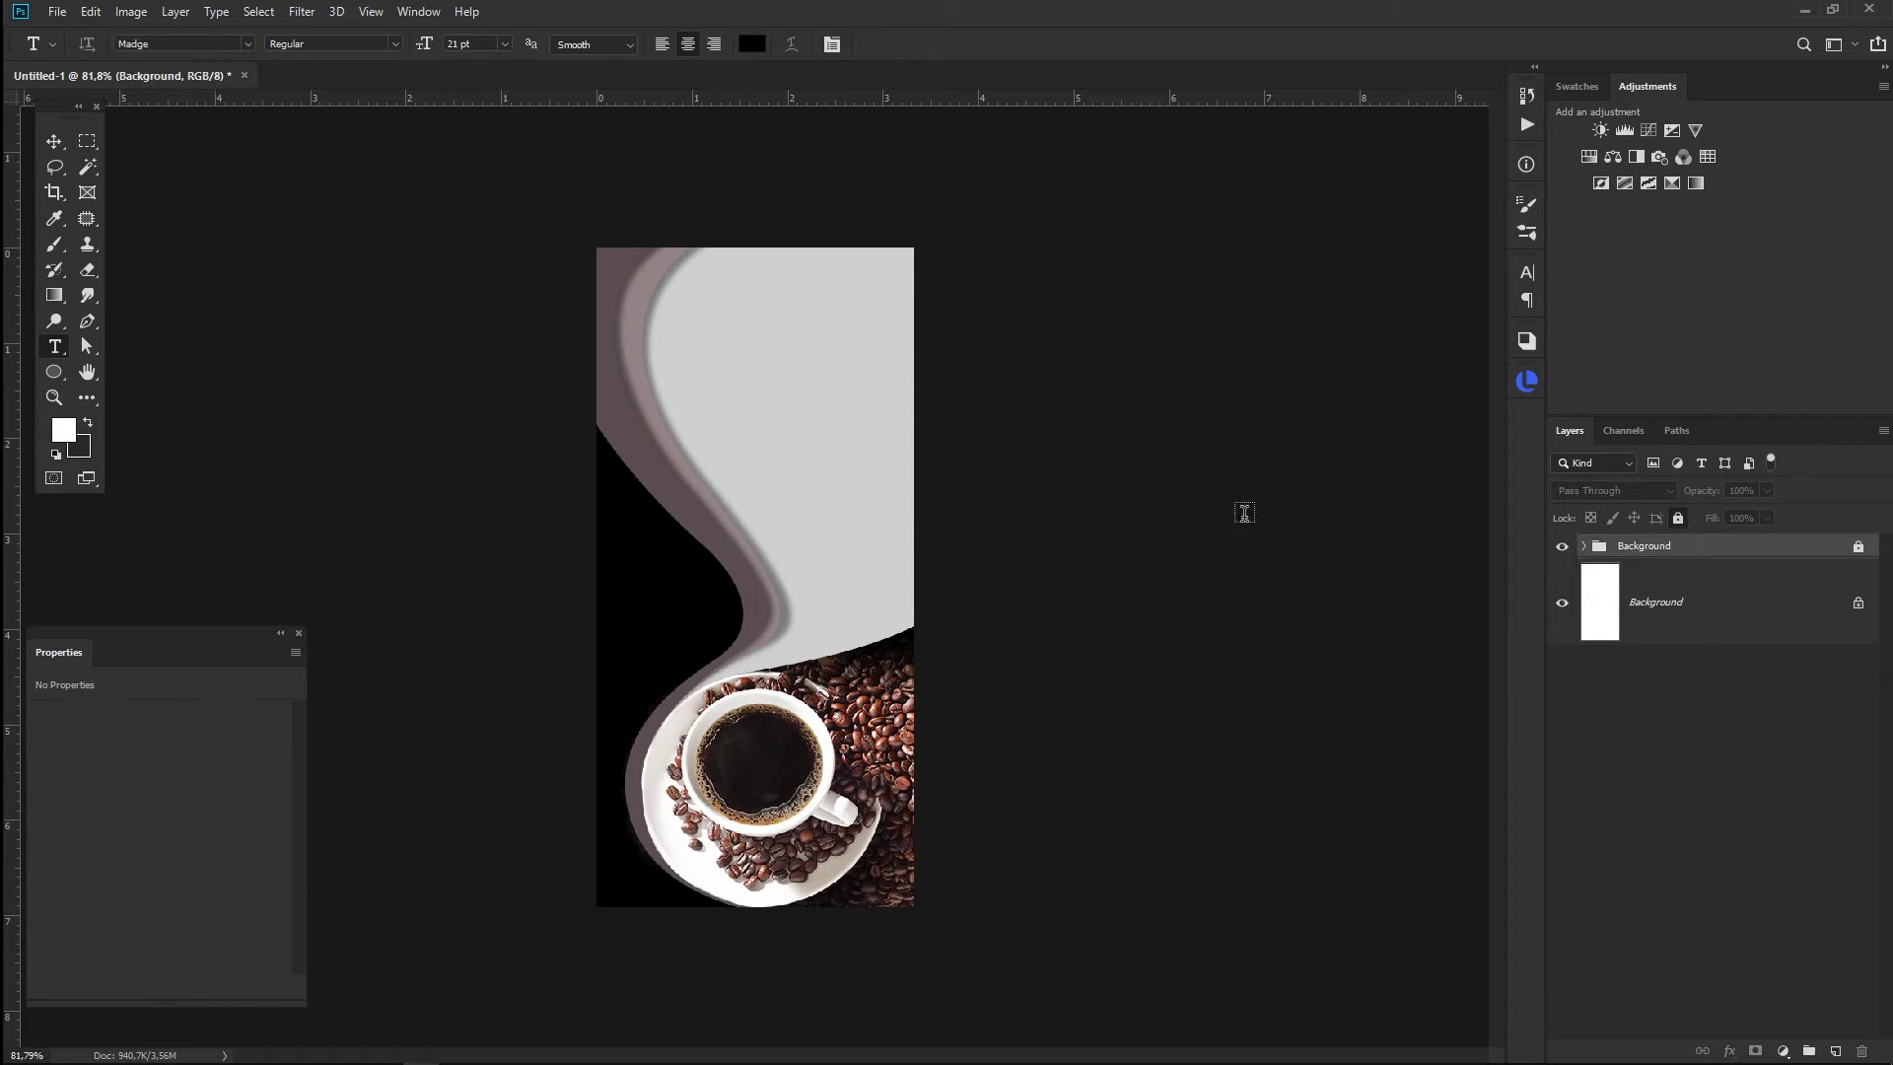
scroll(684, 305, "up", 3)
scroll(688, 308, "up", 2)
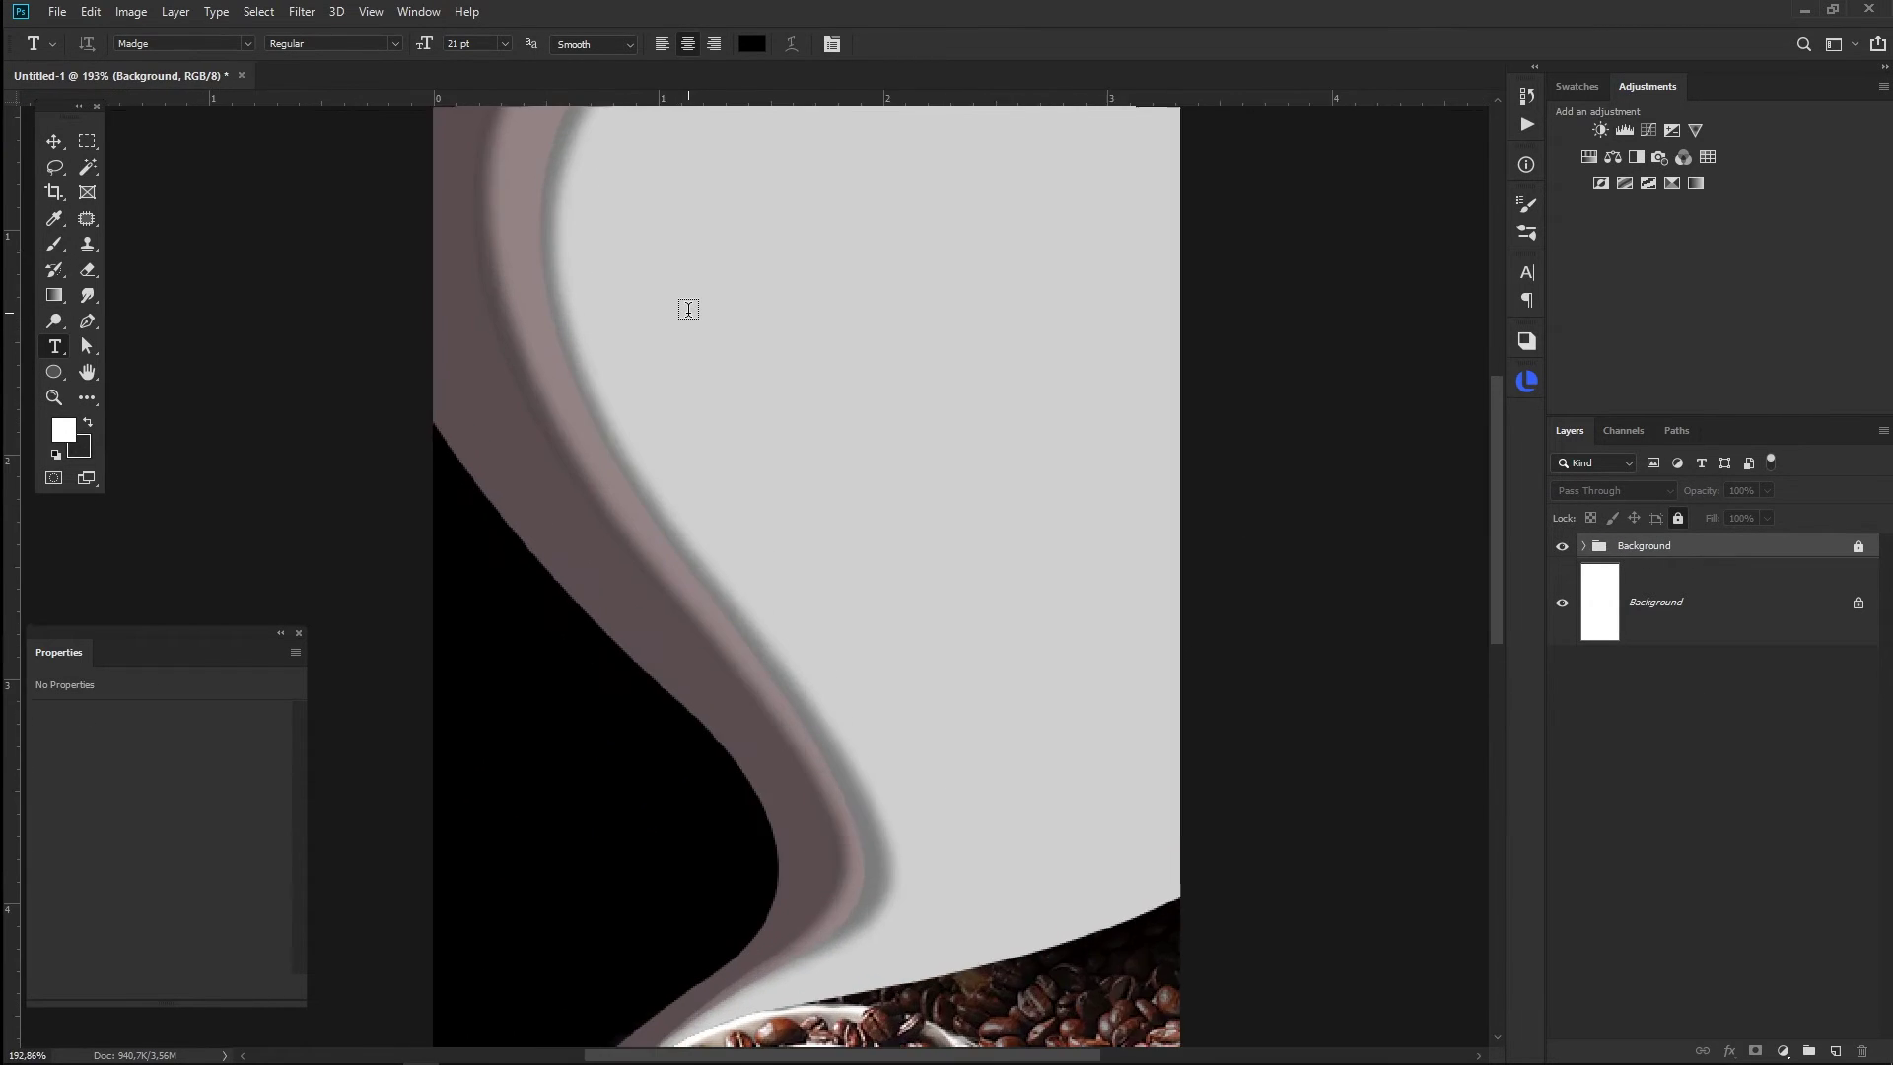
- Type the JOKOPI title on the grey panel and move it right and down
left_click(633, 335)
type("JOPI")
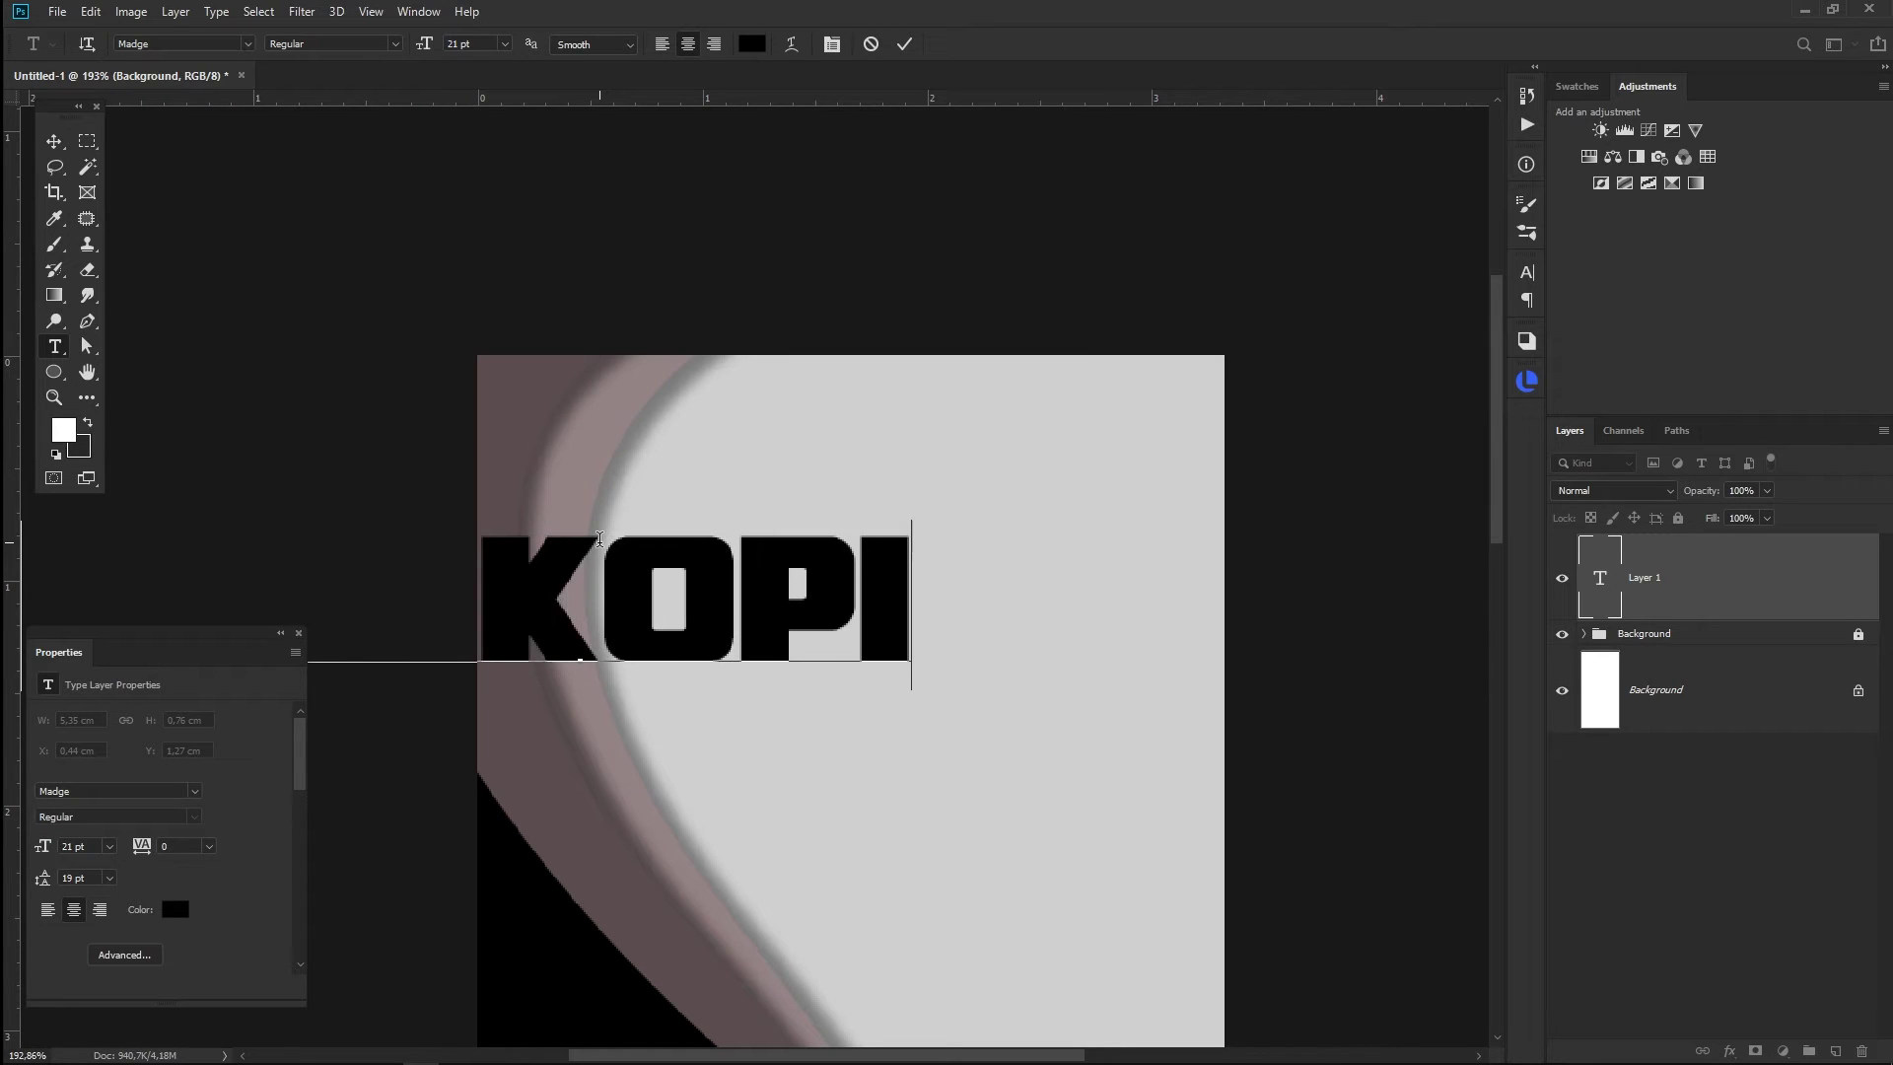
left_click(54, 141)
left_click_drag(807, 656, 1078, 755)
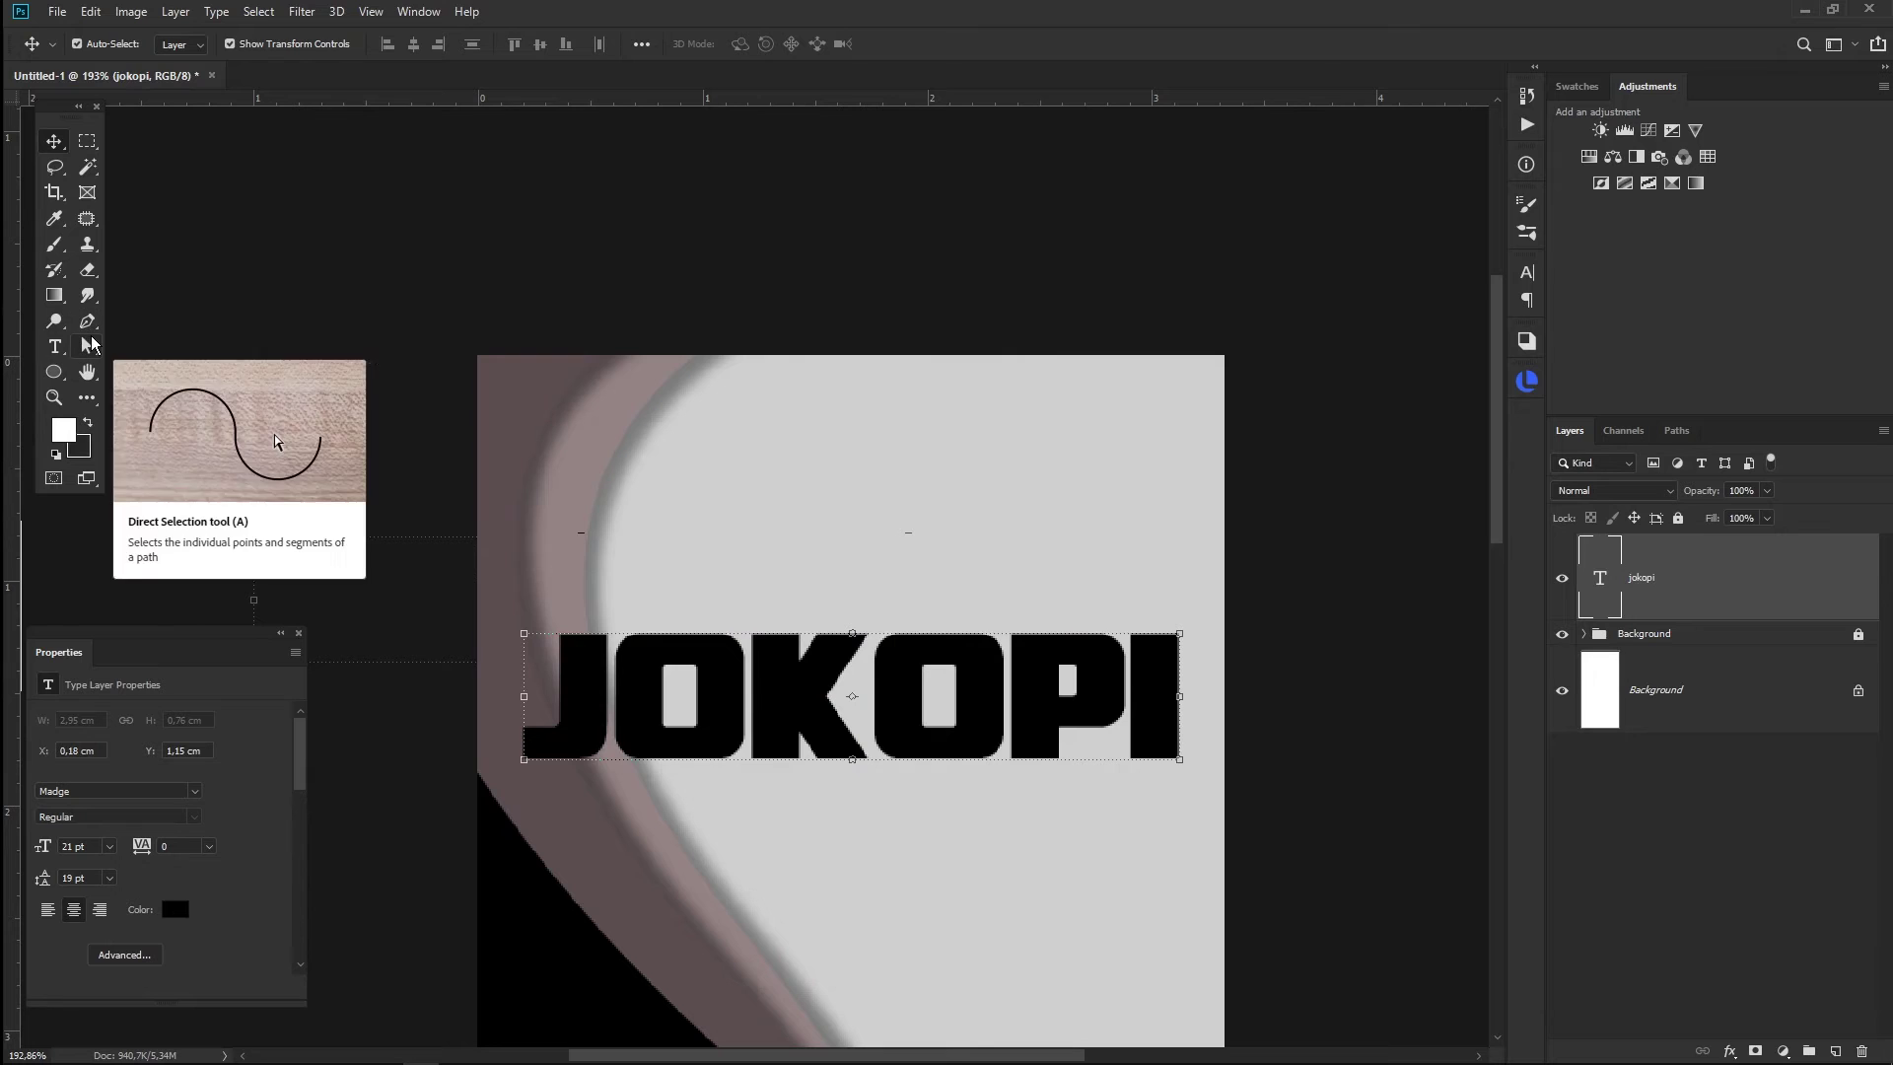
- Skew the JOKOPI title so it slants upward toward the right
right_click(717, 697)
key("ctrl+t")
right_click(718, 671)
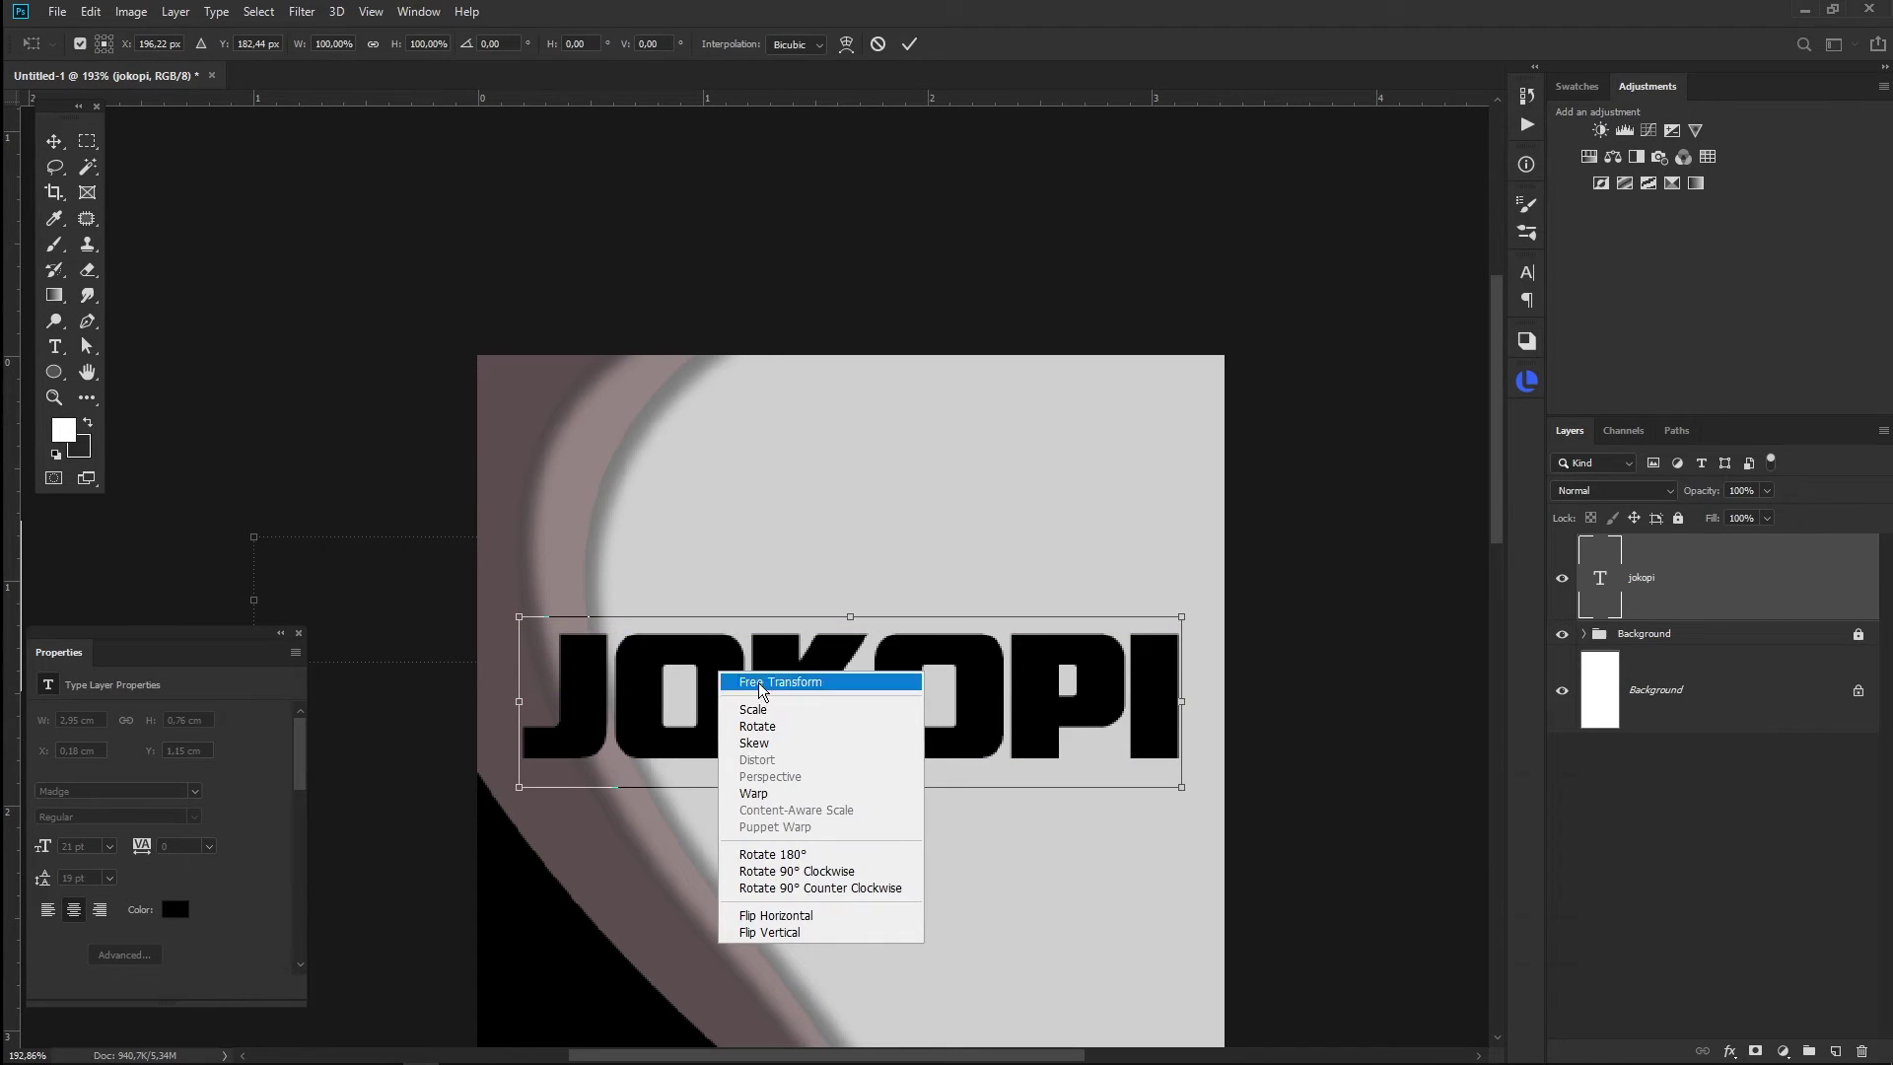
left_click(806, 743)
left_click_drag(1181, 701, 1183, 599)
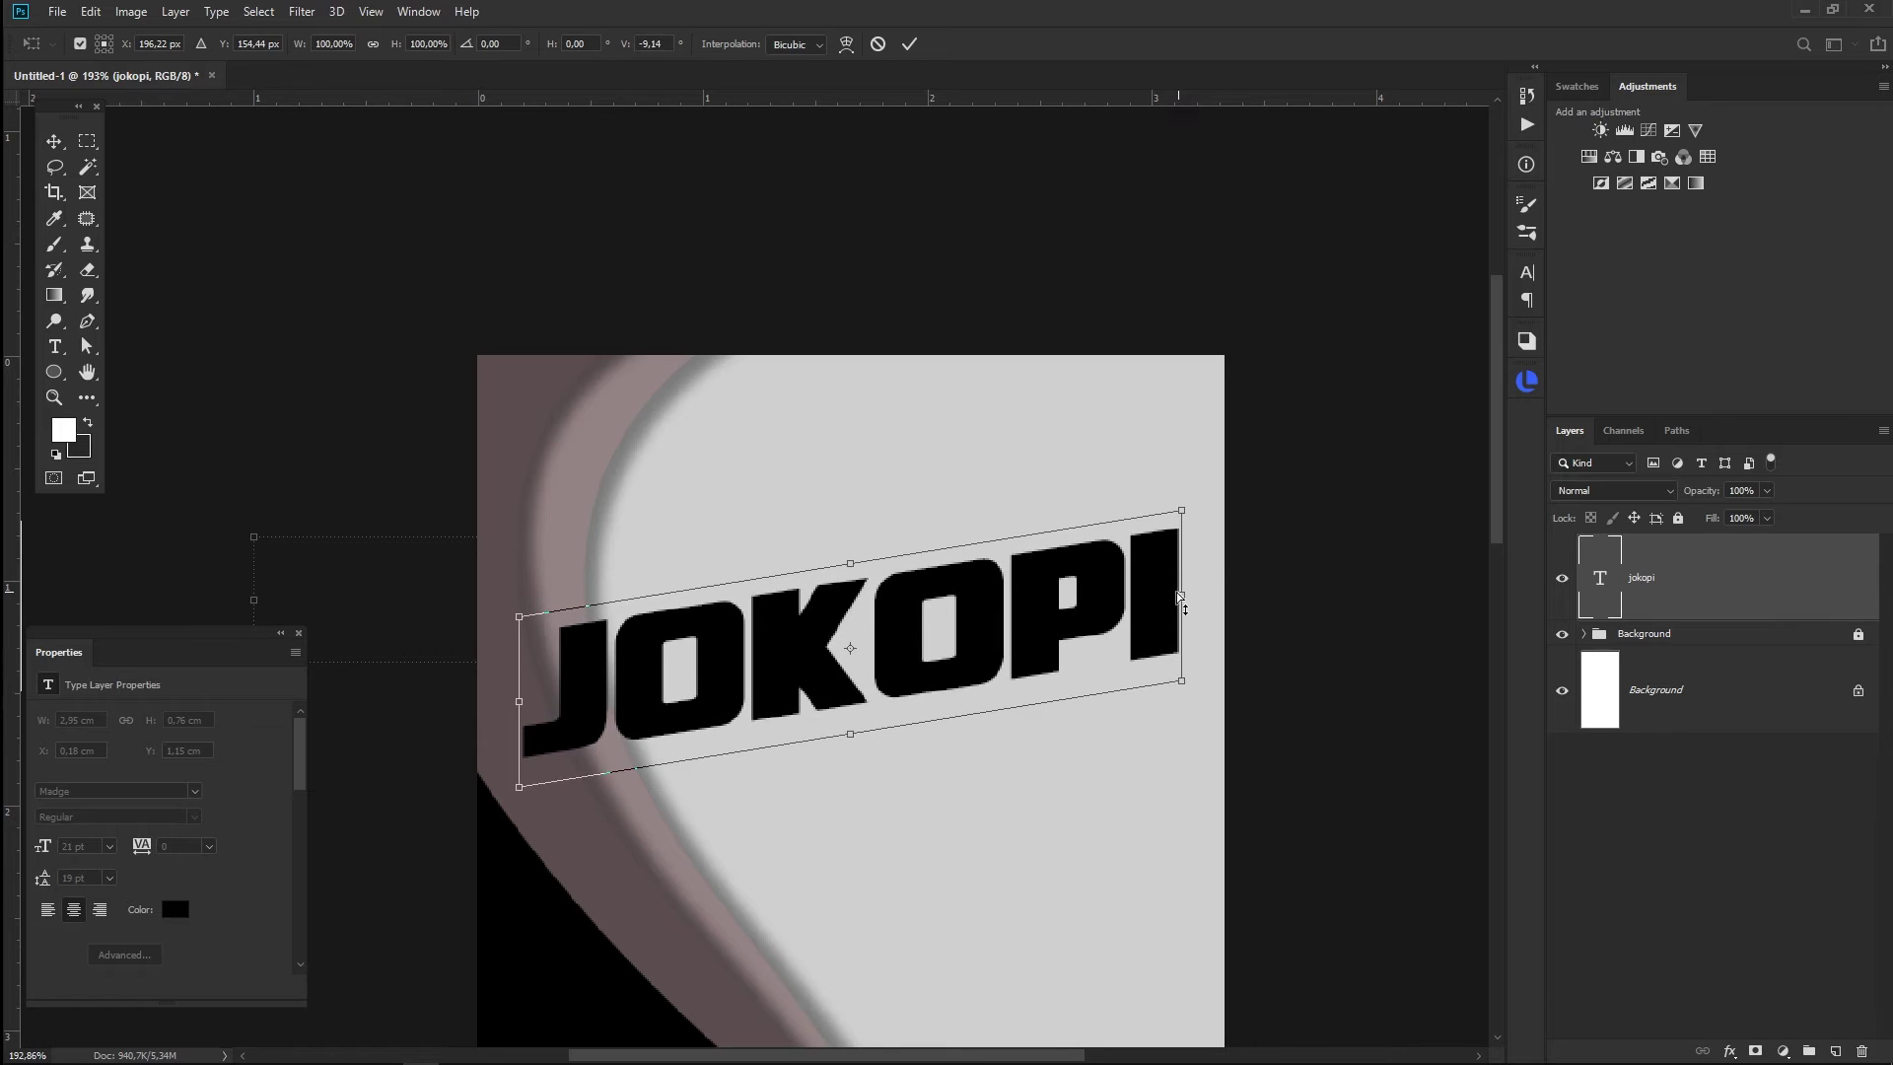
key("Return")
- Reposition the skewed JOKOPI title vertically on the grey panel
left_click(1149, 794)
scroll(1071, 783, "down", 3)
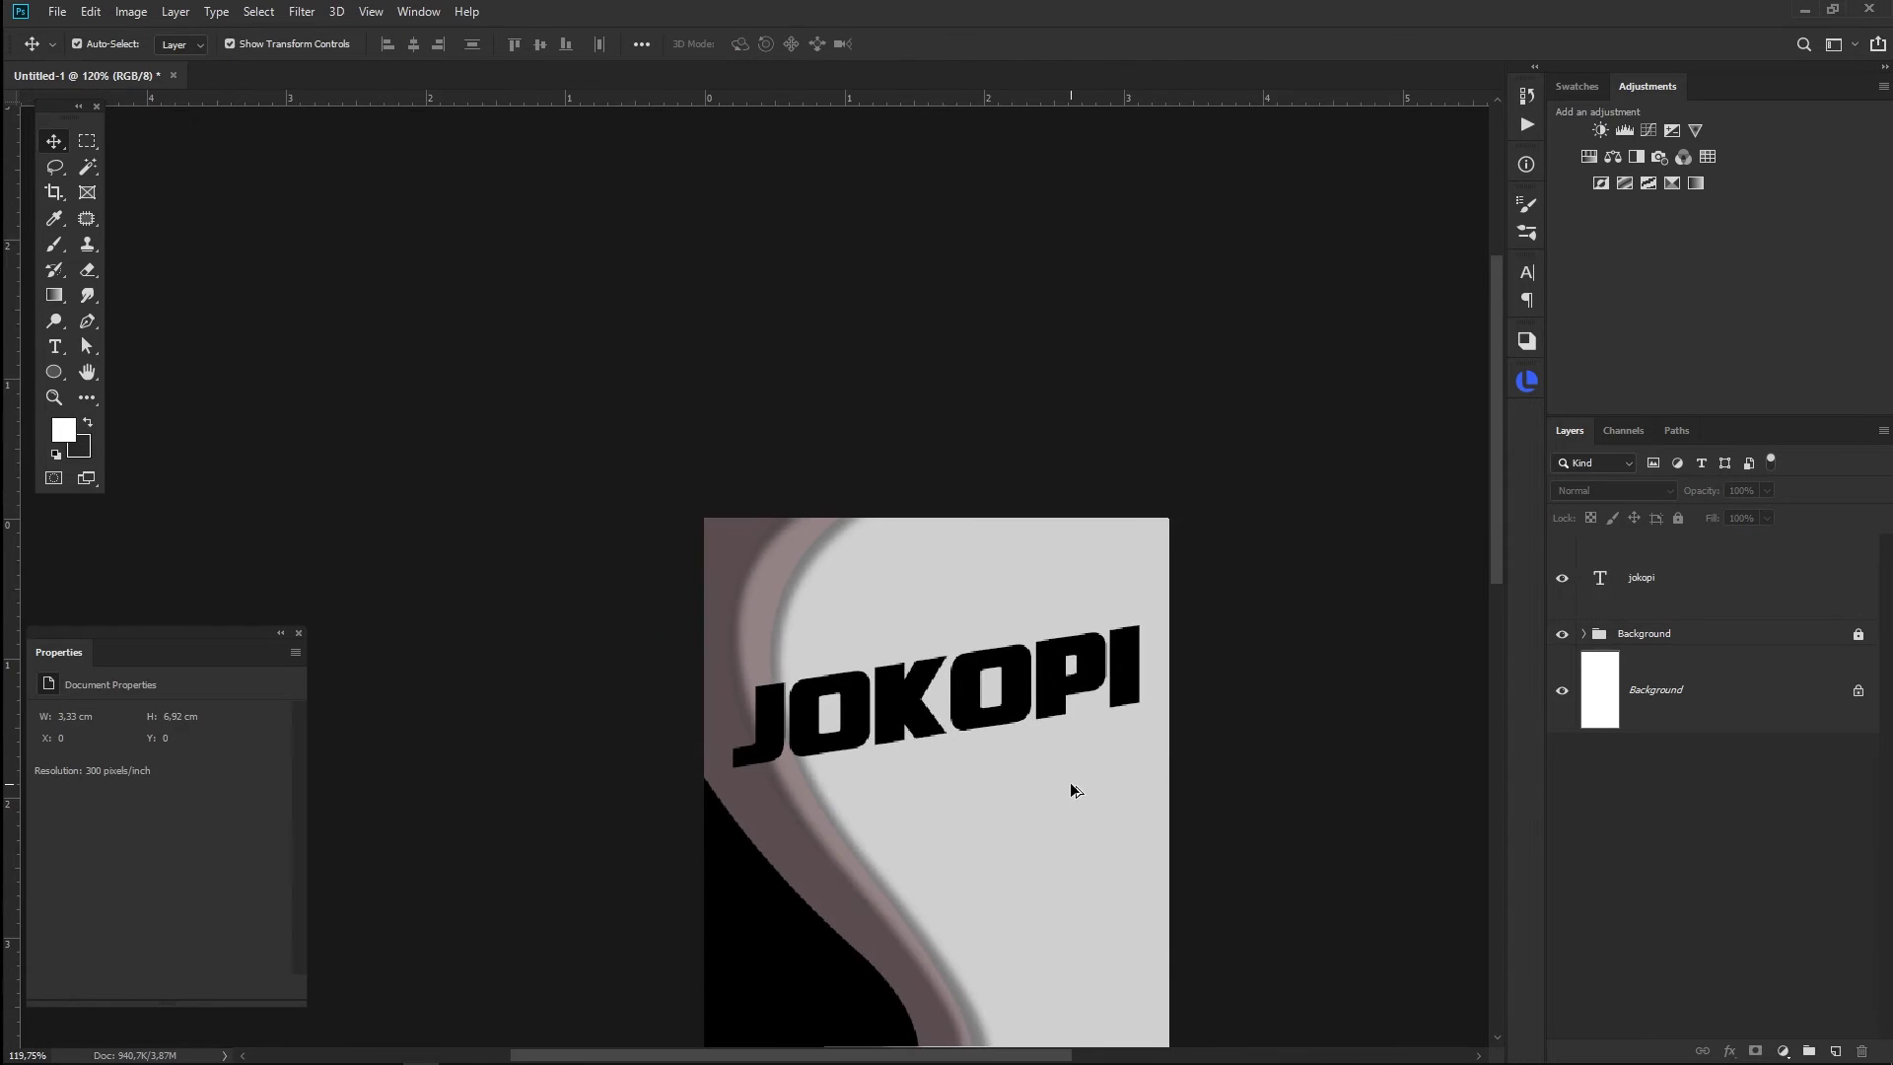
scroll(1071, 787, "up", 2)
scroll(1055, 779, "up", 2)
left_click_drag(983, 669, 981, 636)
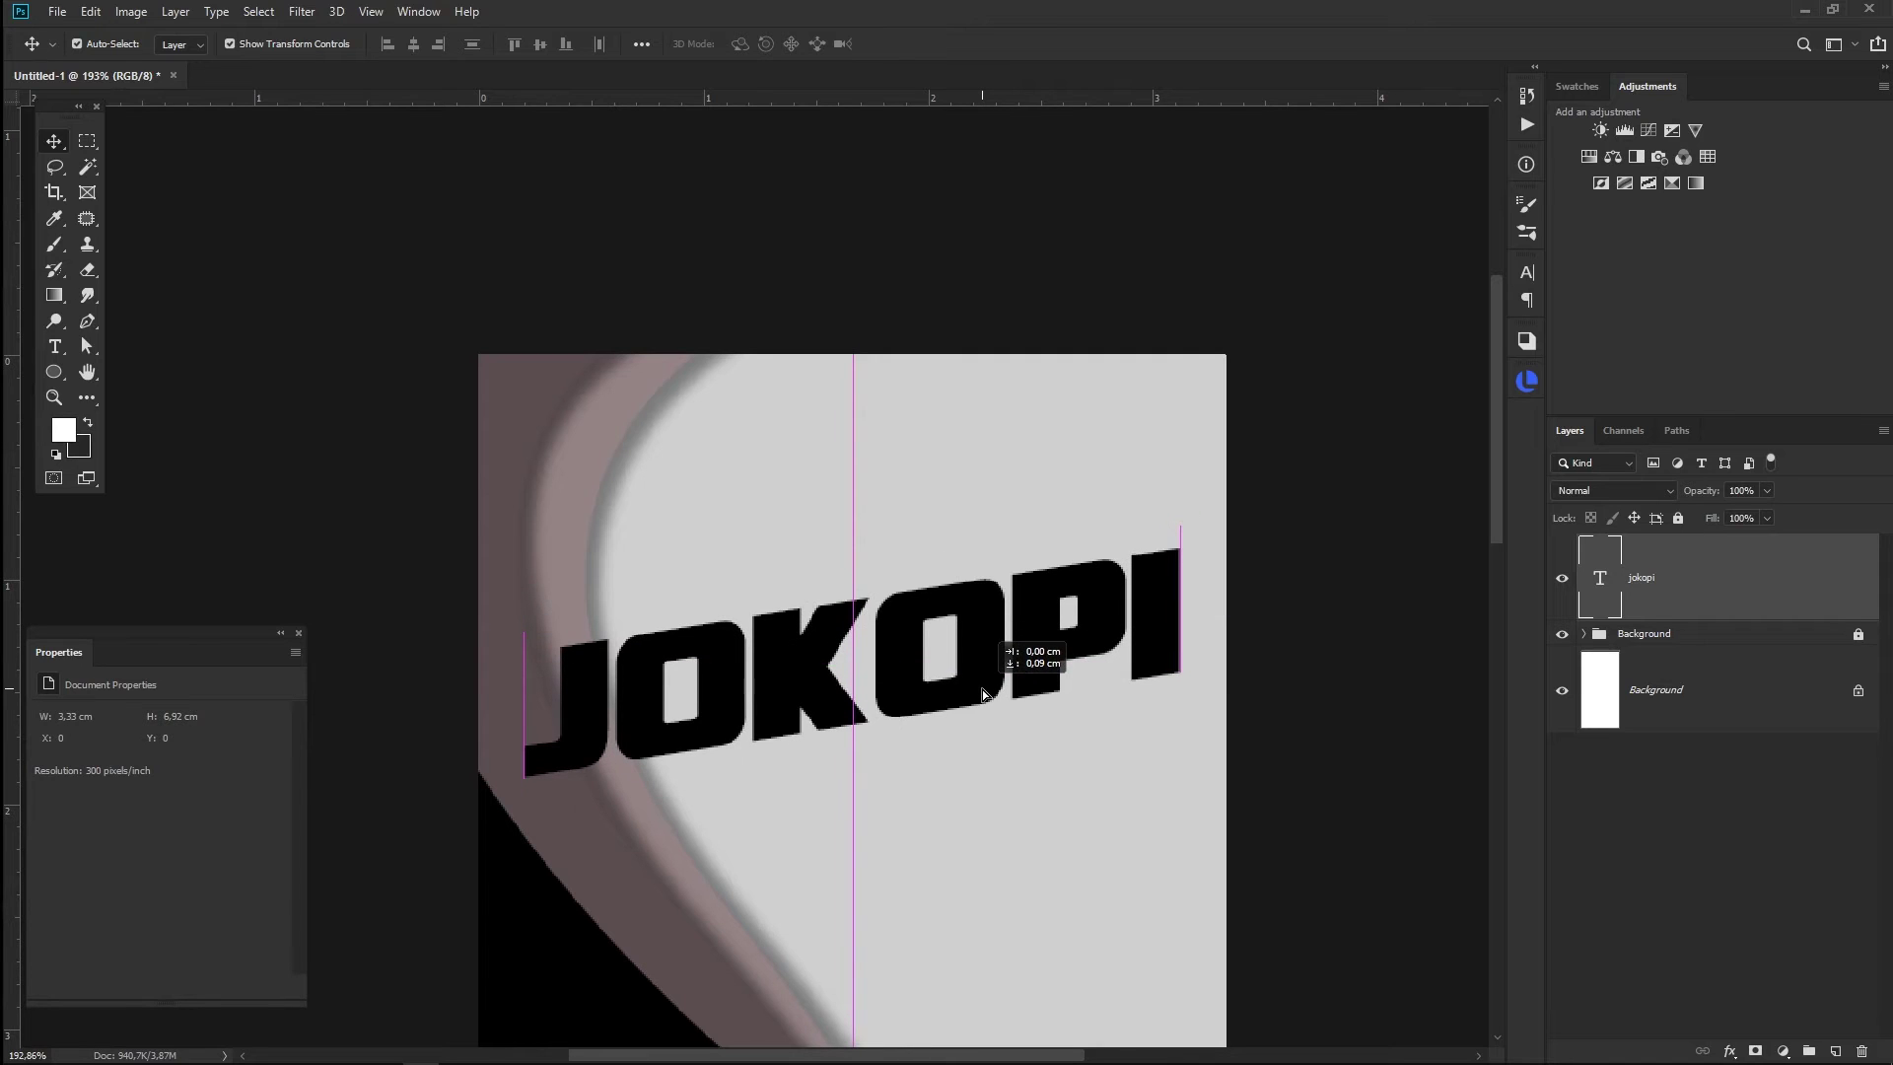
left_click_drag(980, 630, 982, 694)
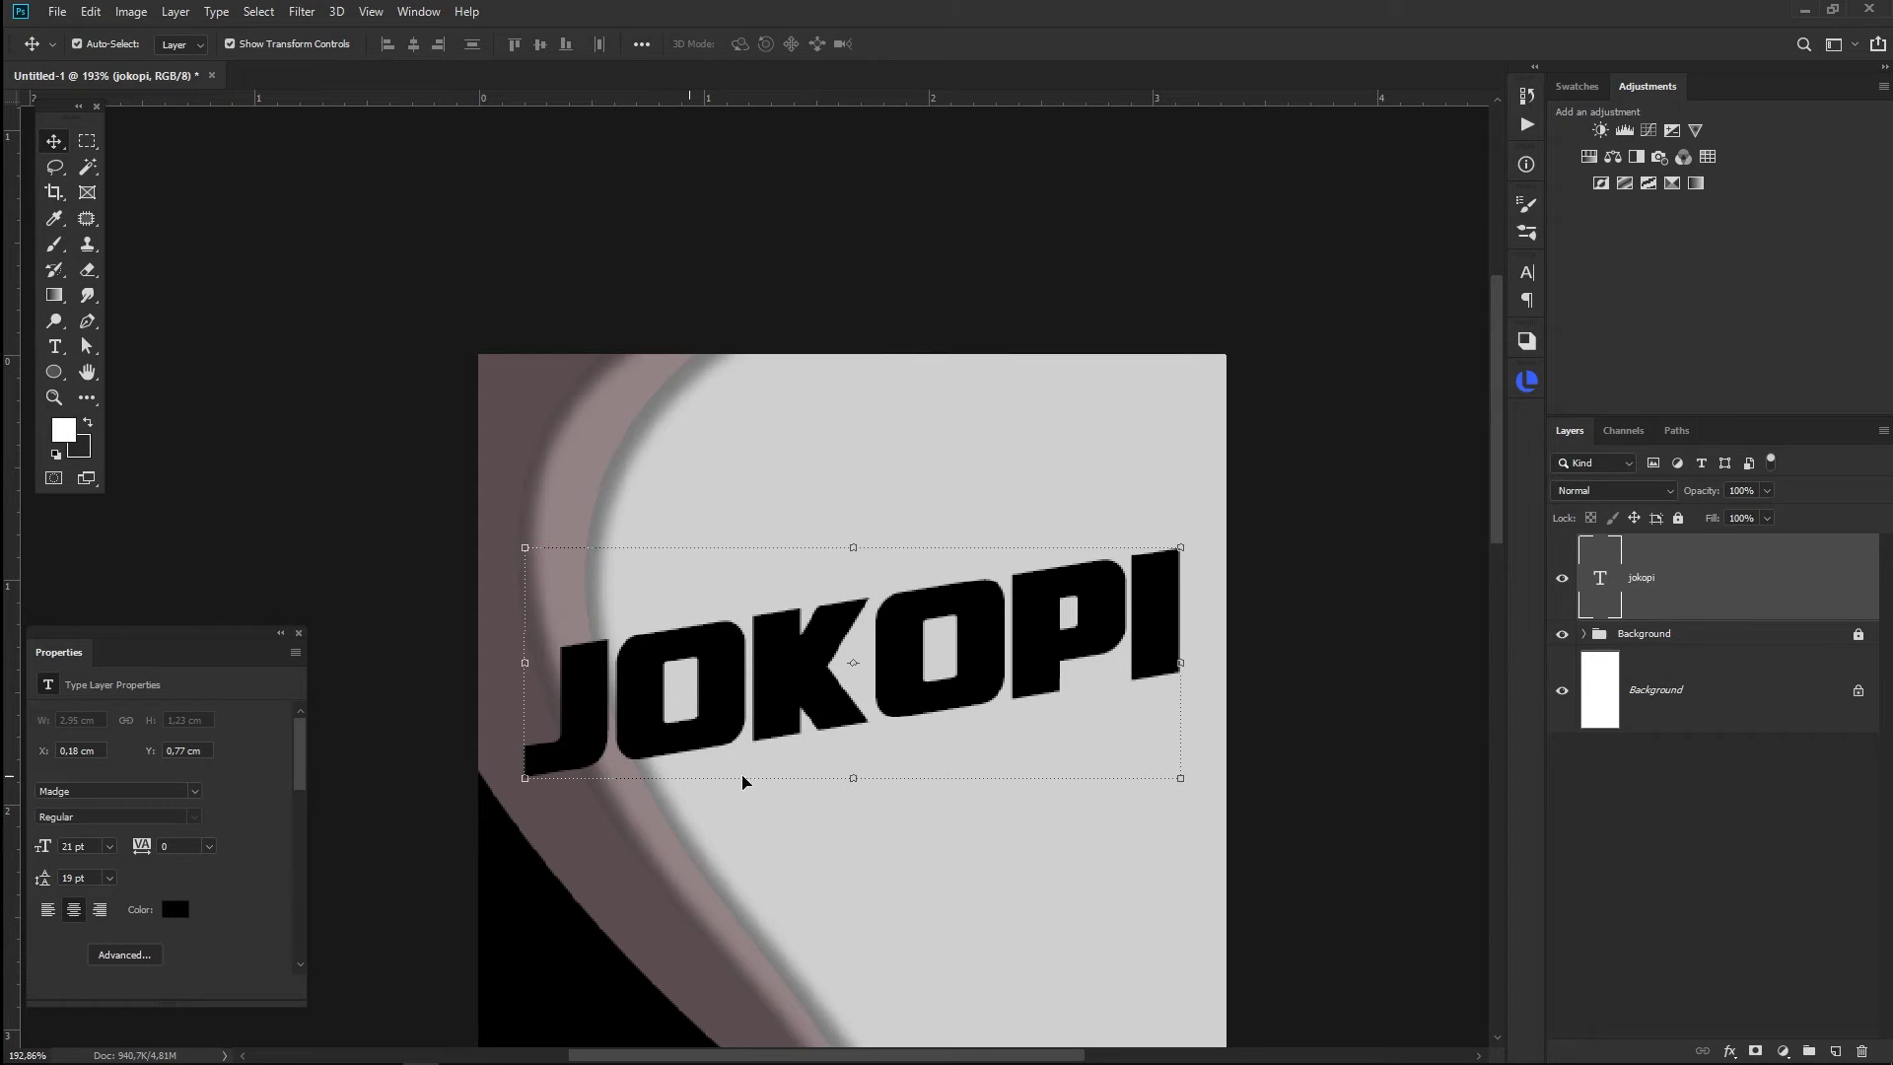
- Add a Gradient Overlay to JOKOPI with a near-black left stop
left_click(1730, 1054)
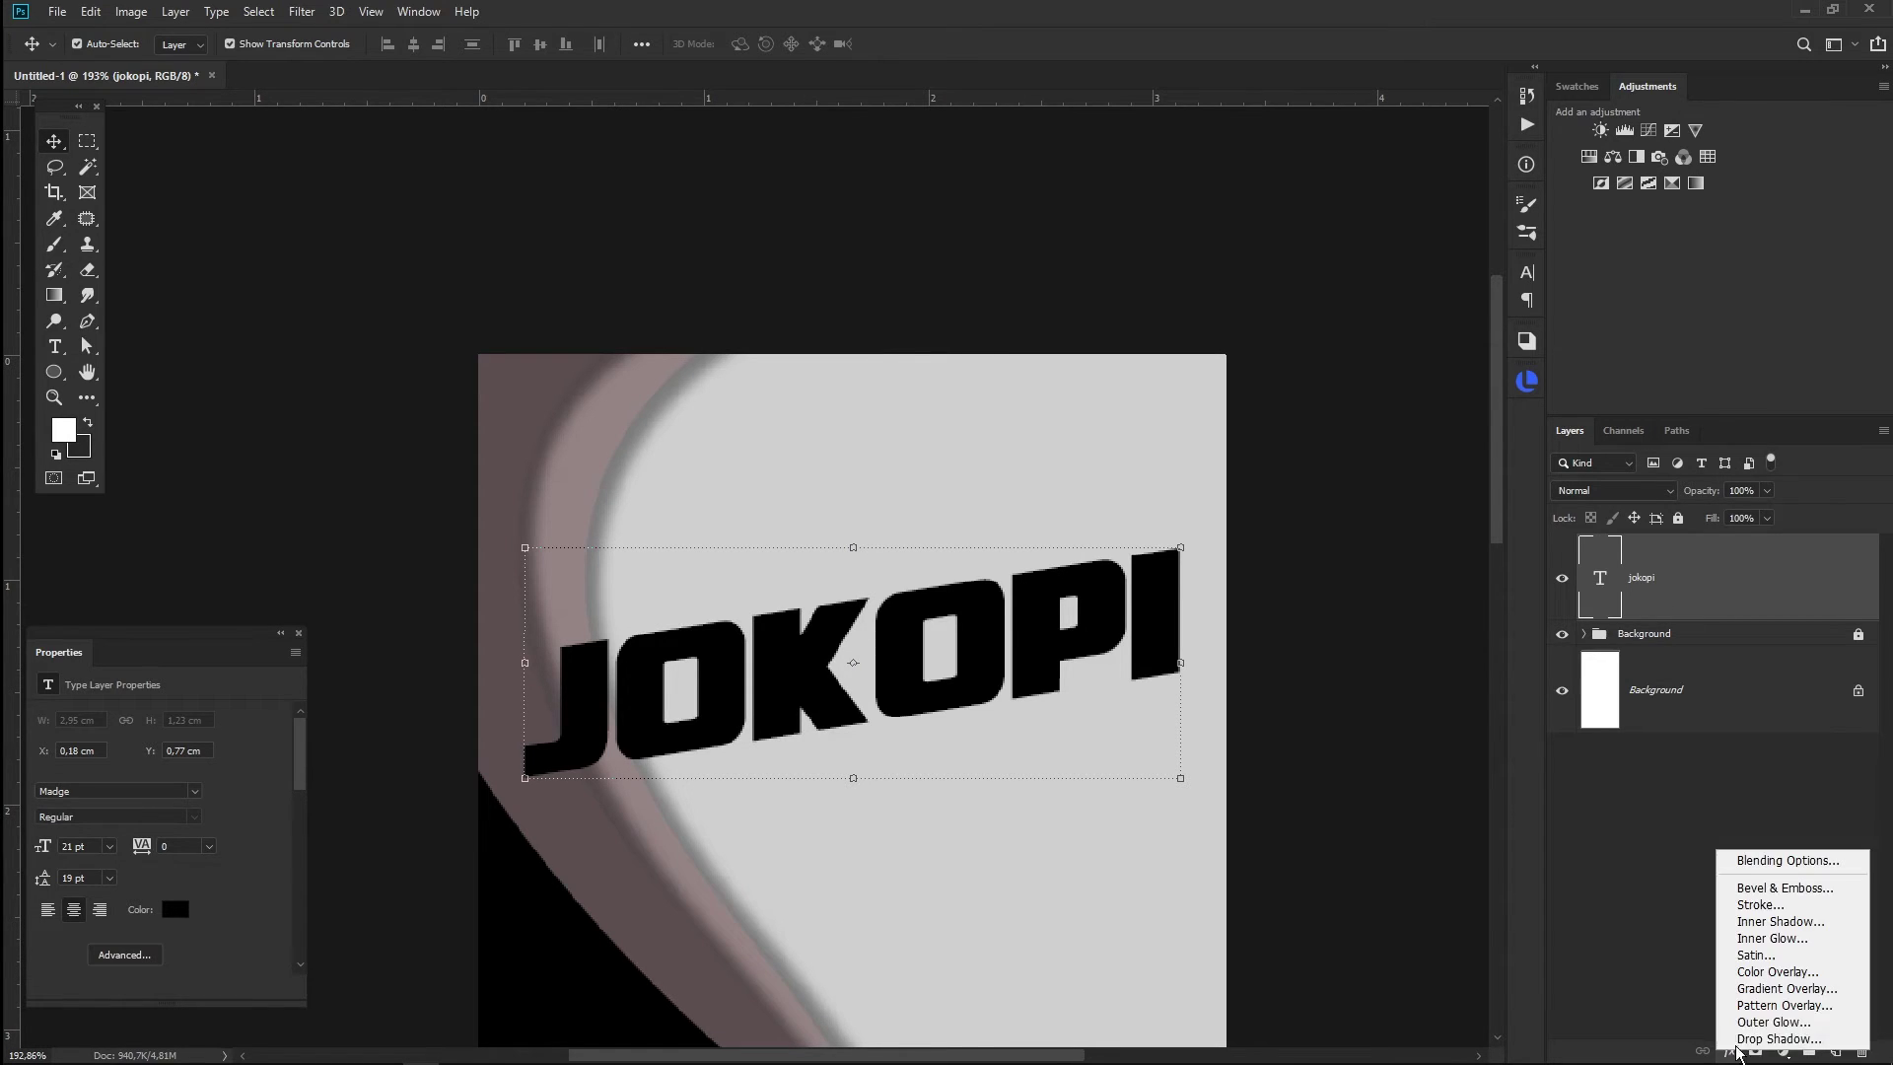
left_click(1788, 989)
left_click(1512, 393)
left_click(1451, 892)
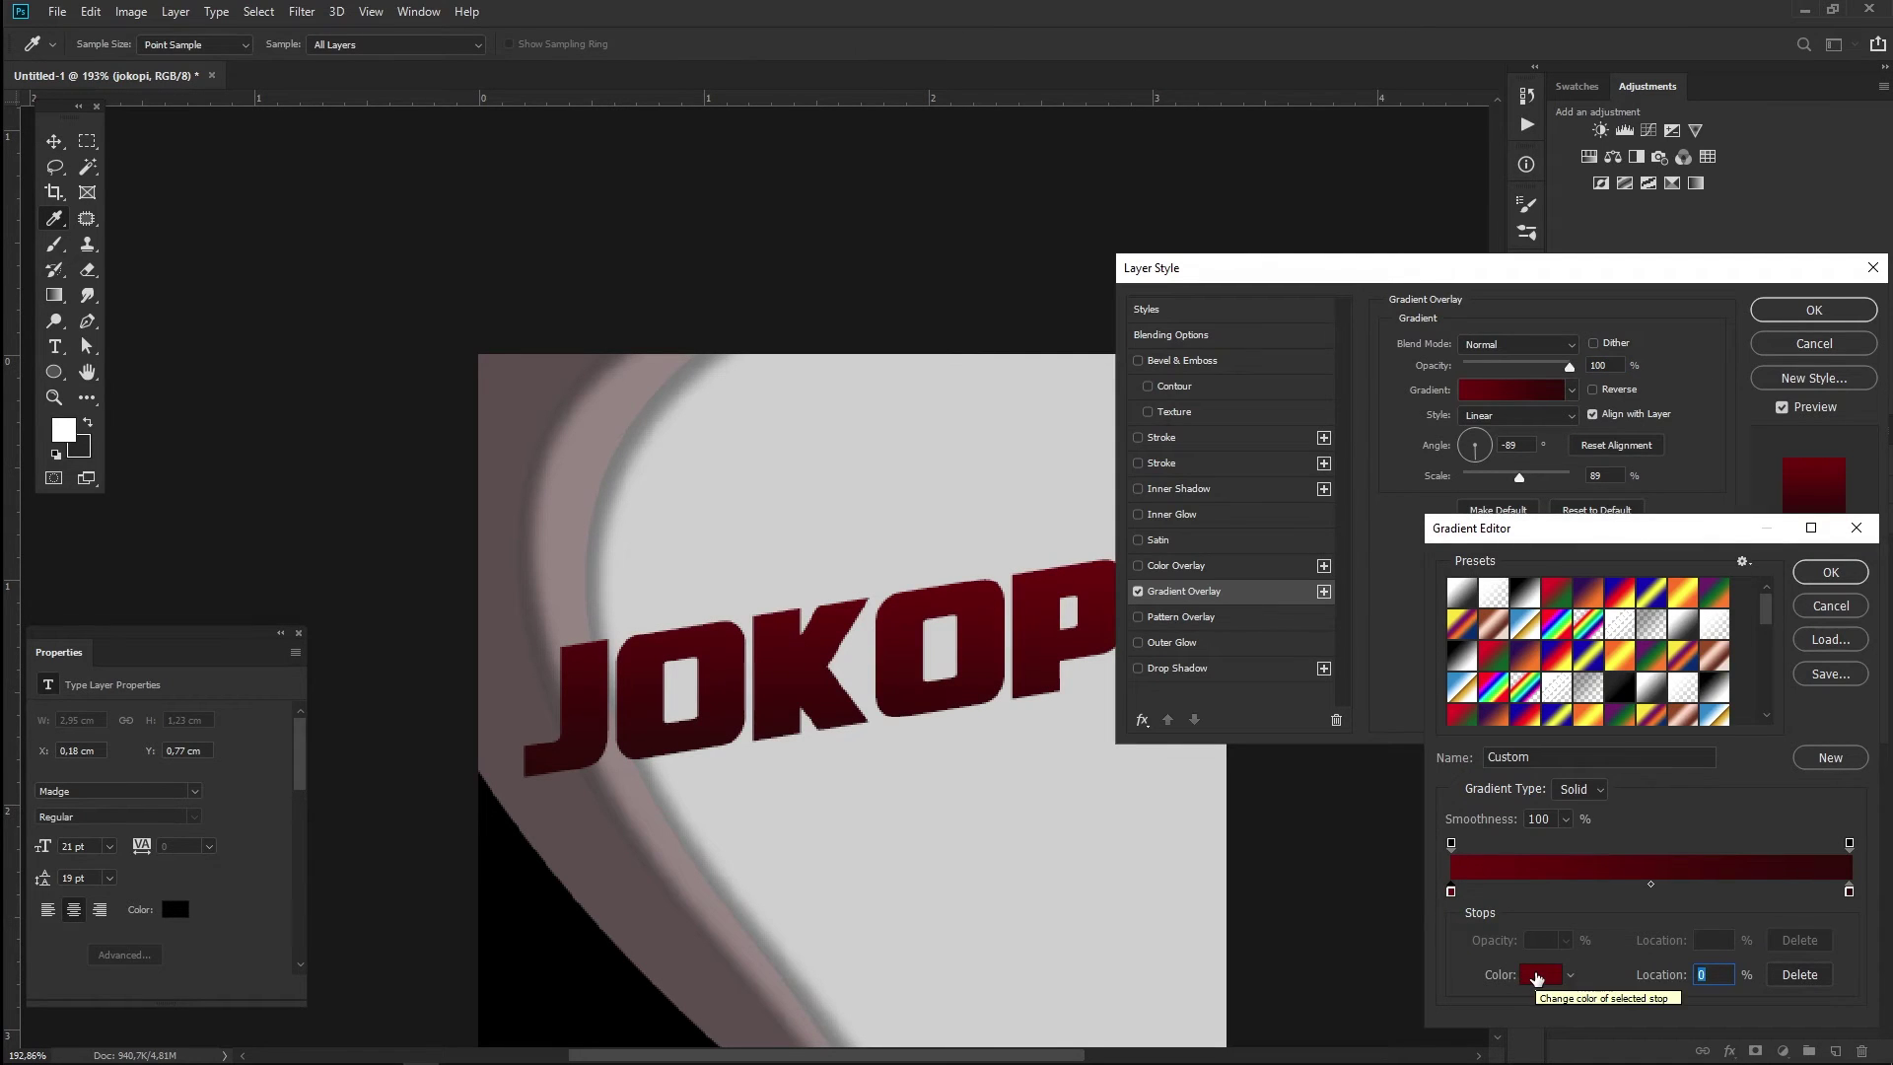
left_click(1536, 978)
left_click(1605, 500)
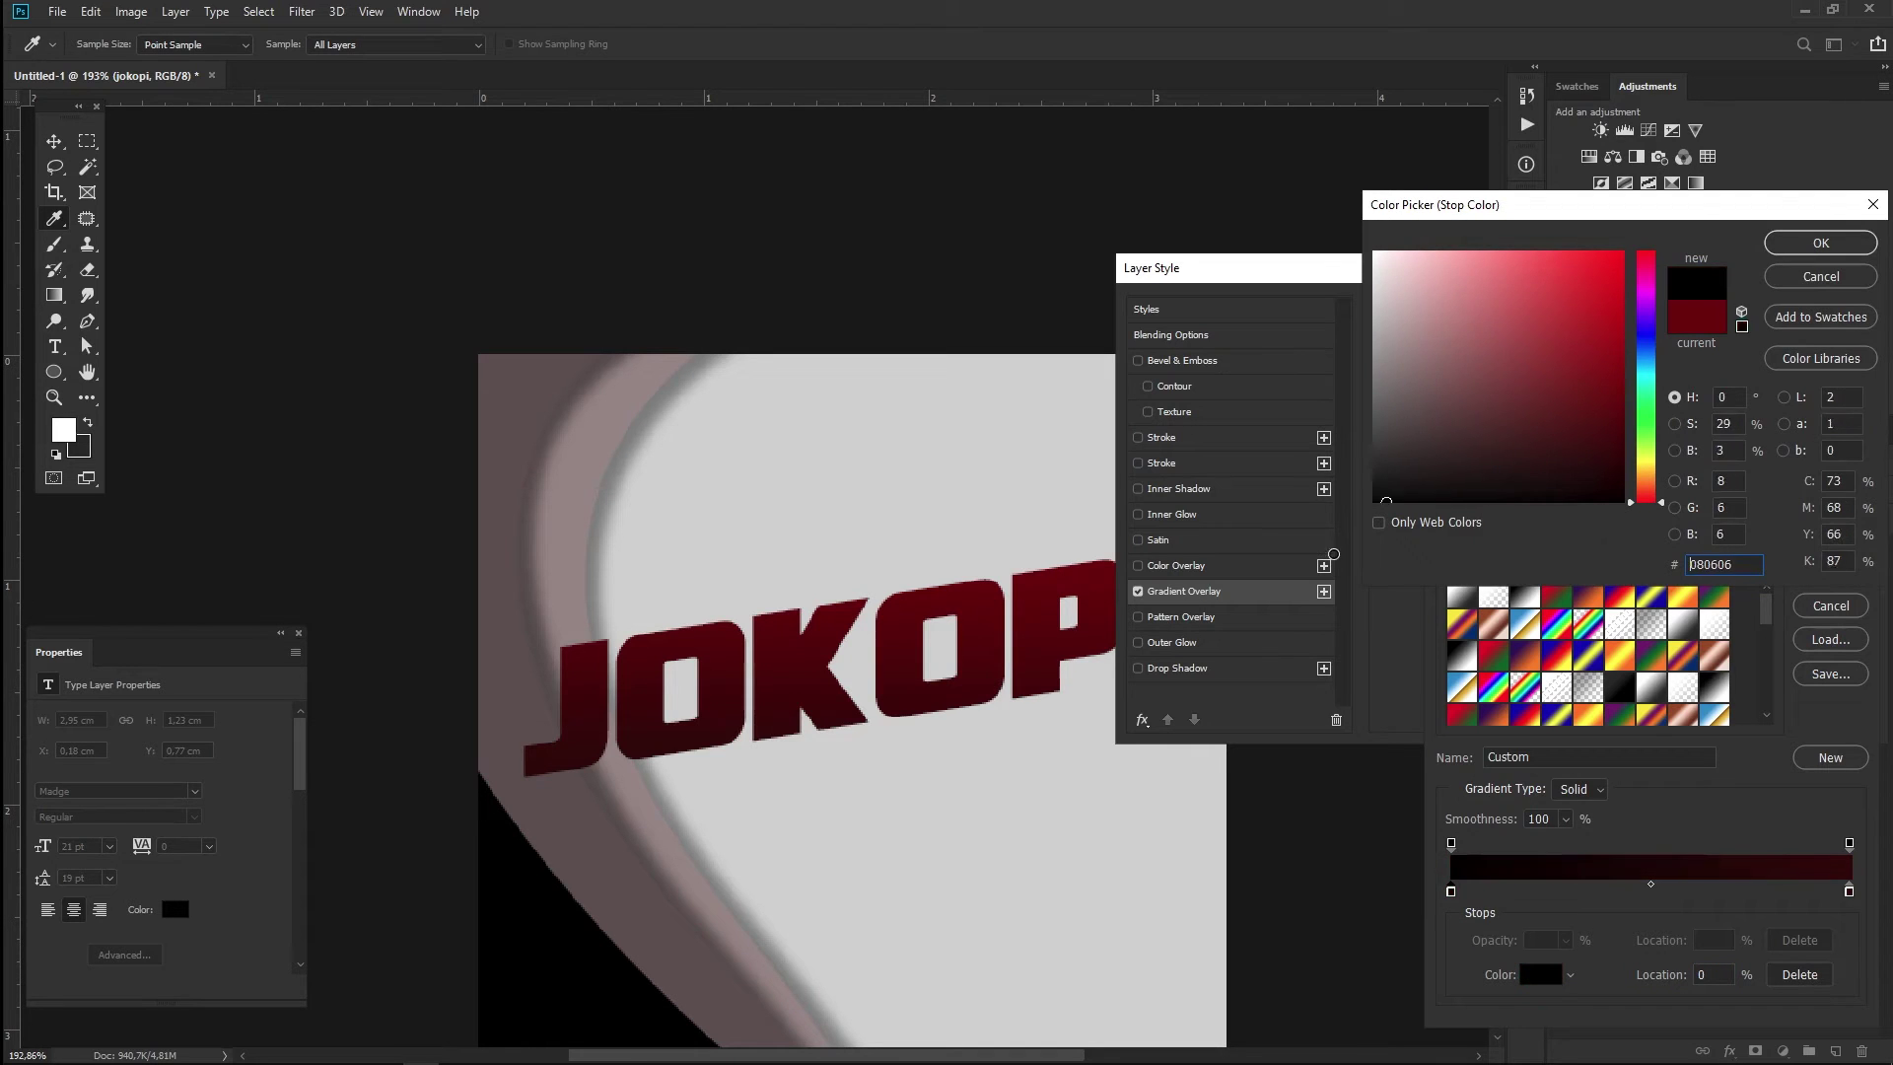
left_click(1797, 246)
- Set the gradient's right stop to the palette's Brown hex colour
left_click(1848, 894)
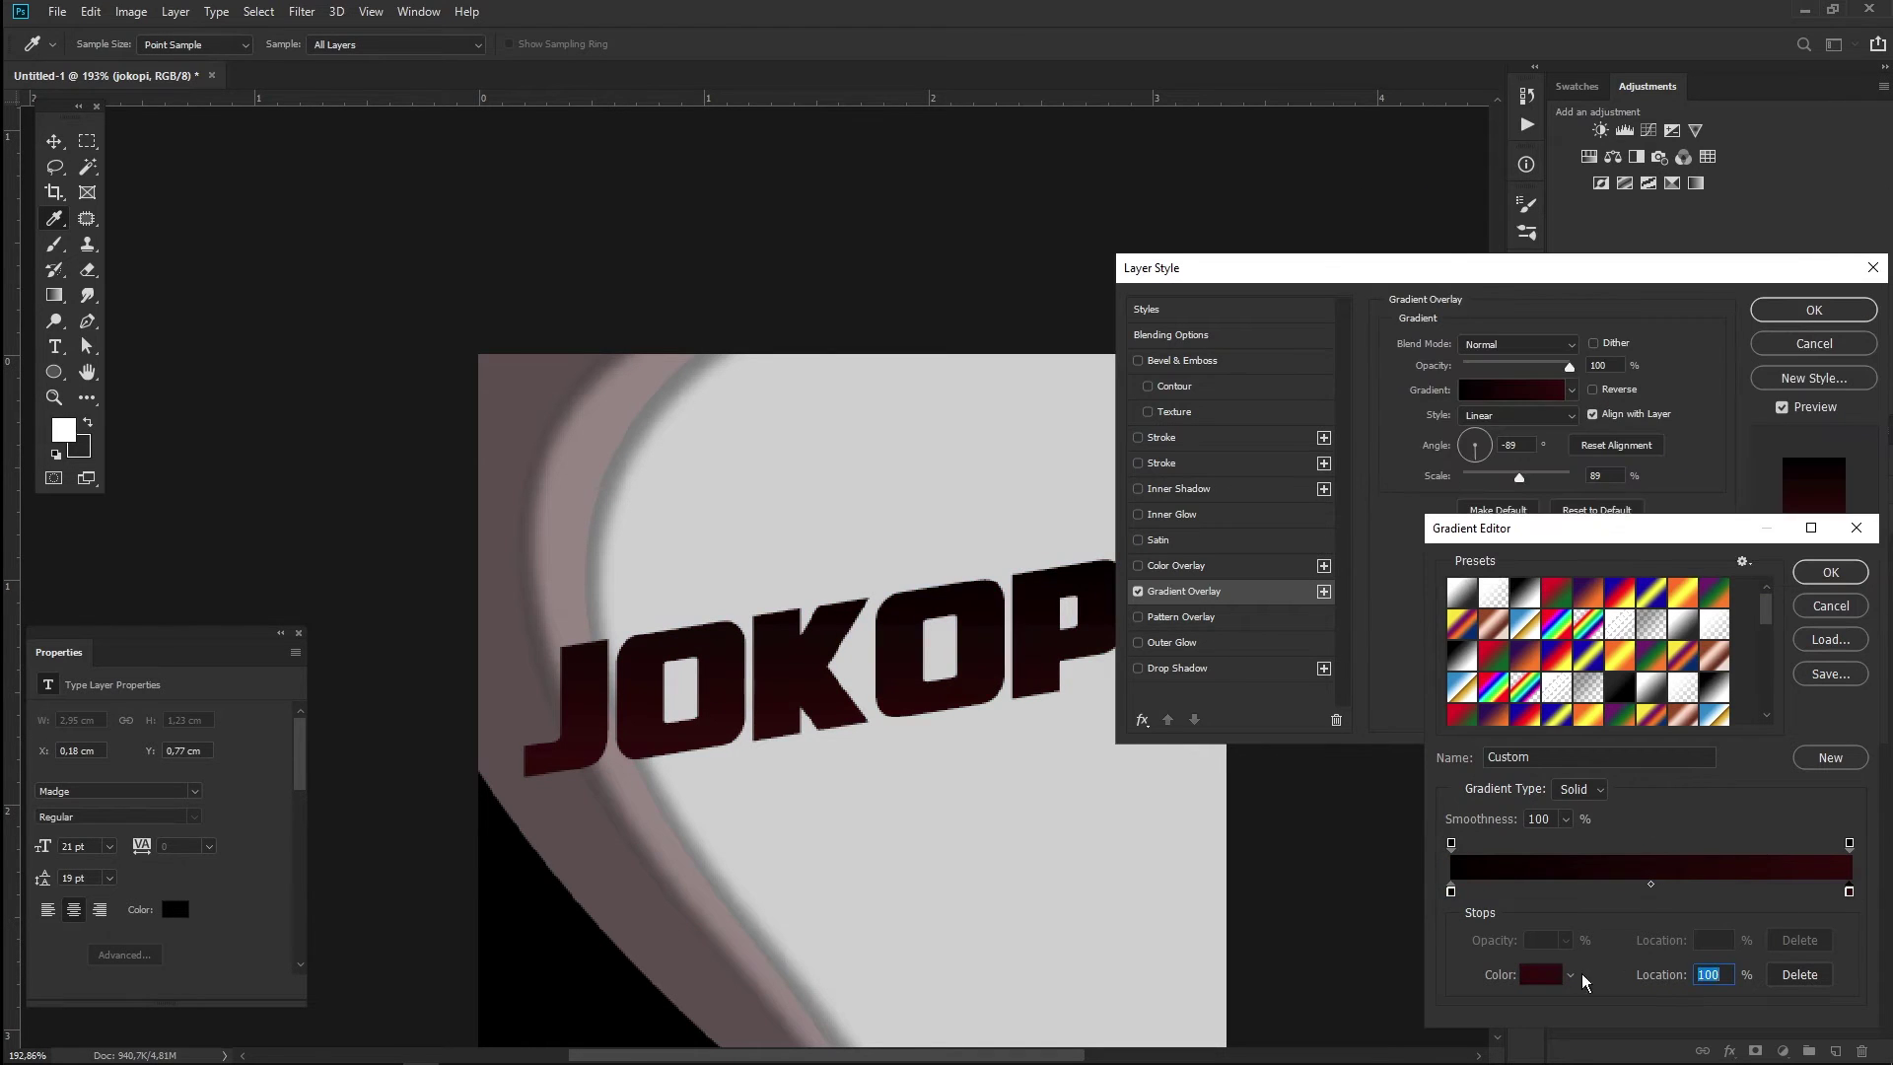
left_click(1541, 974)
left_click(713, 1049)
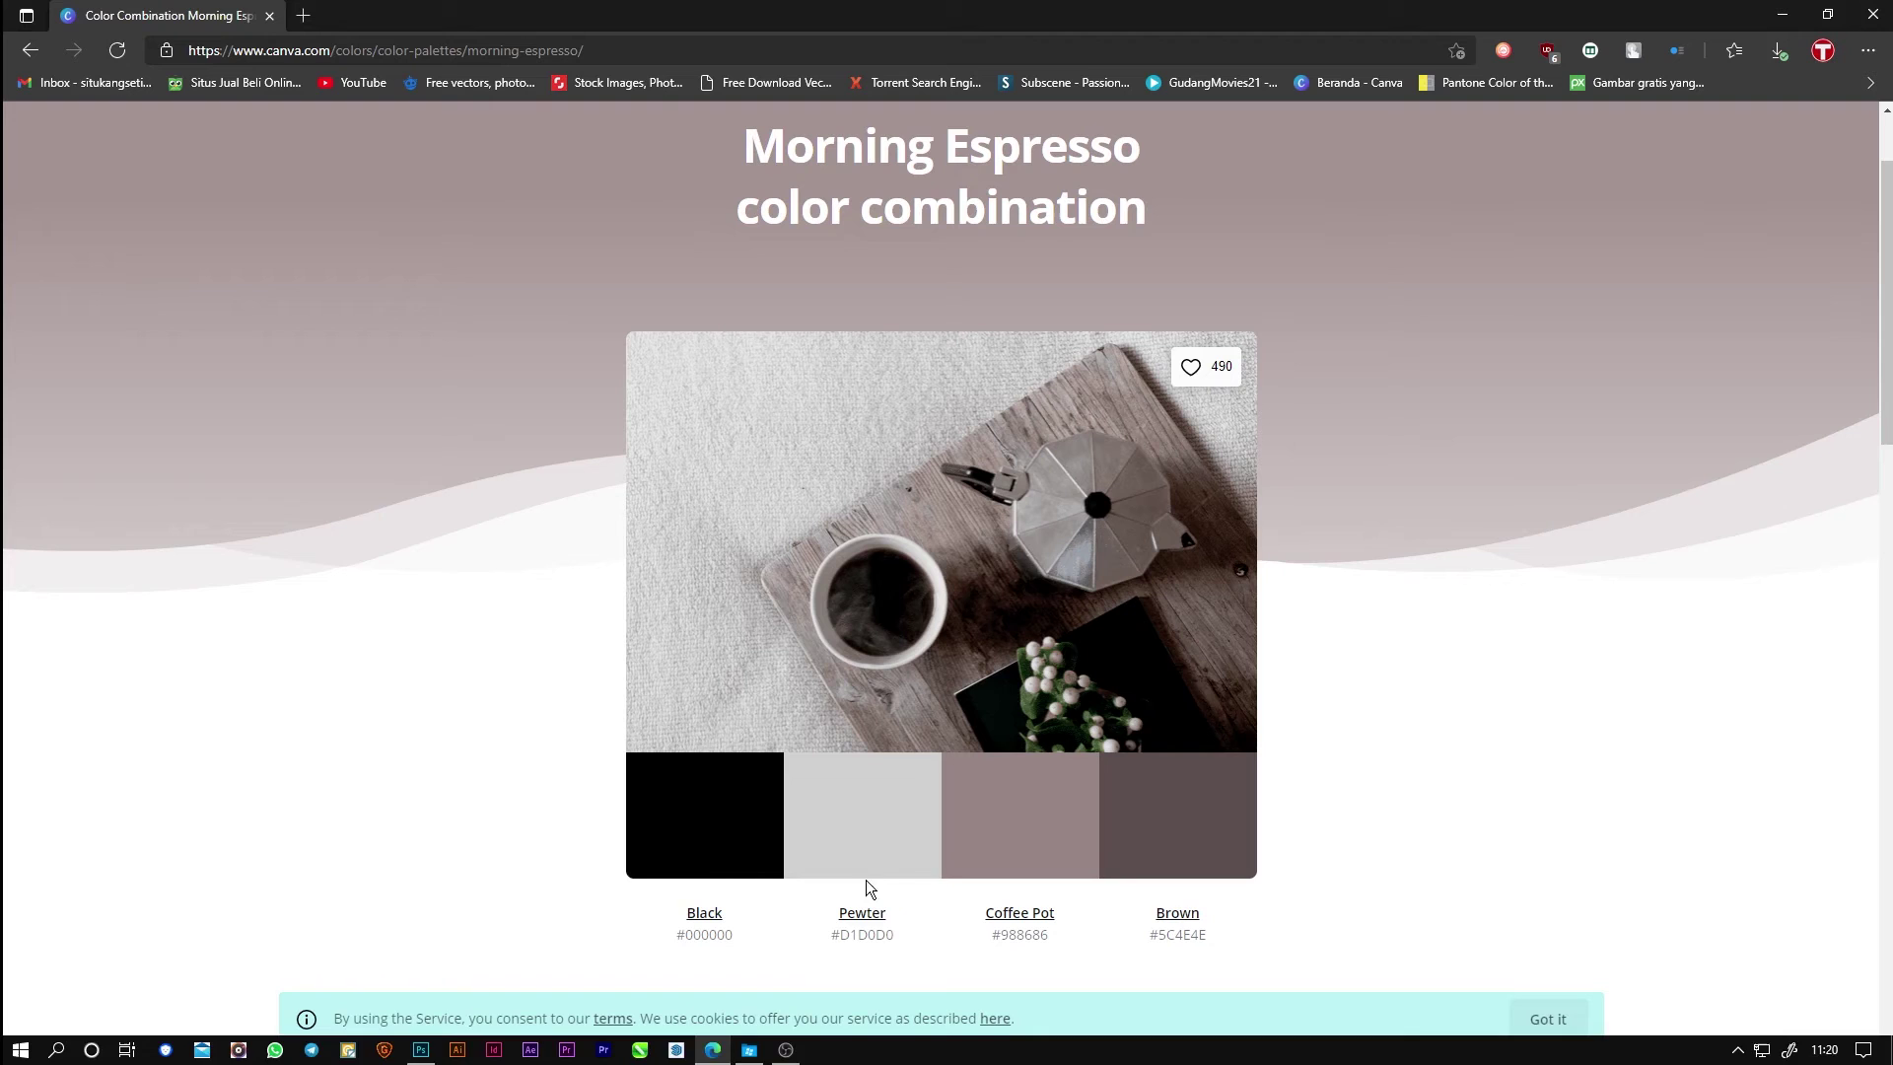
left_click(1182, 819)
left_click(456, 1050)
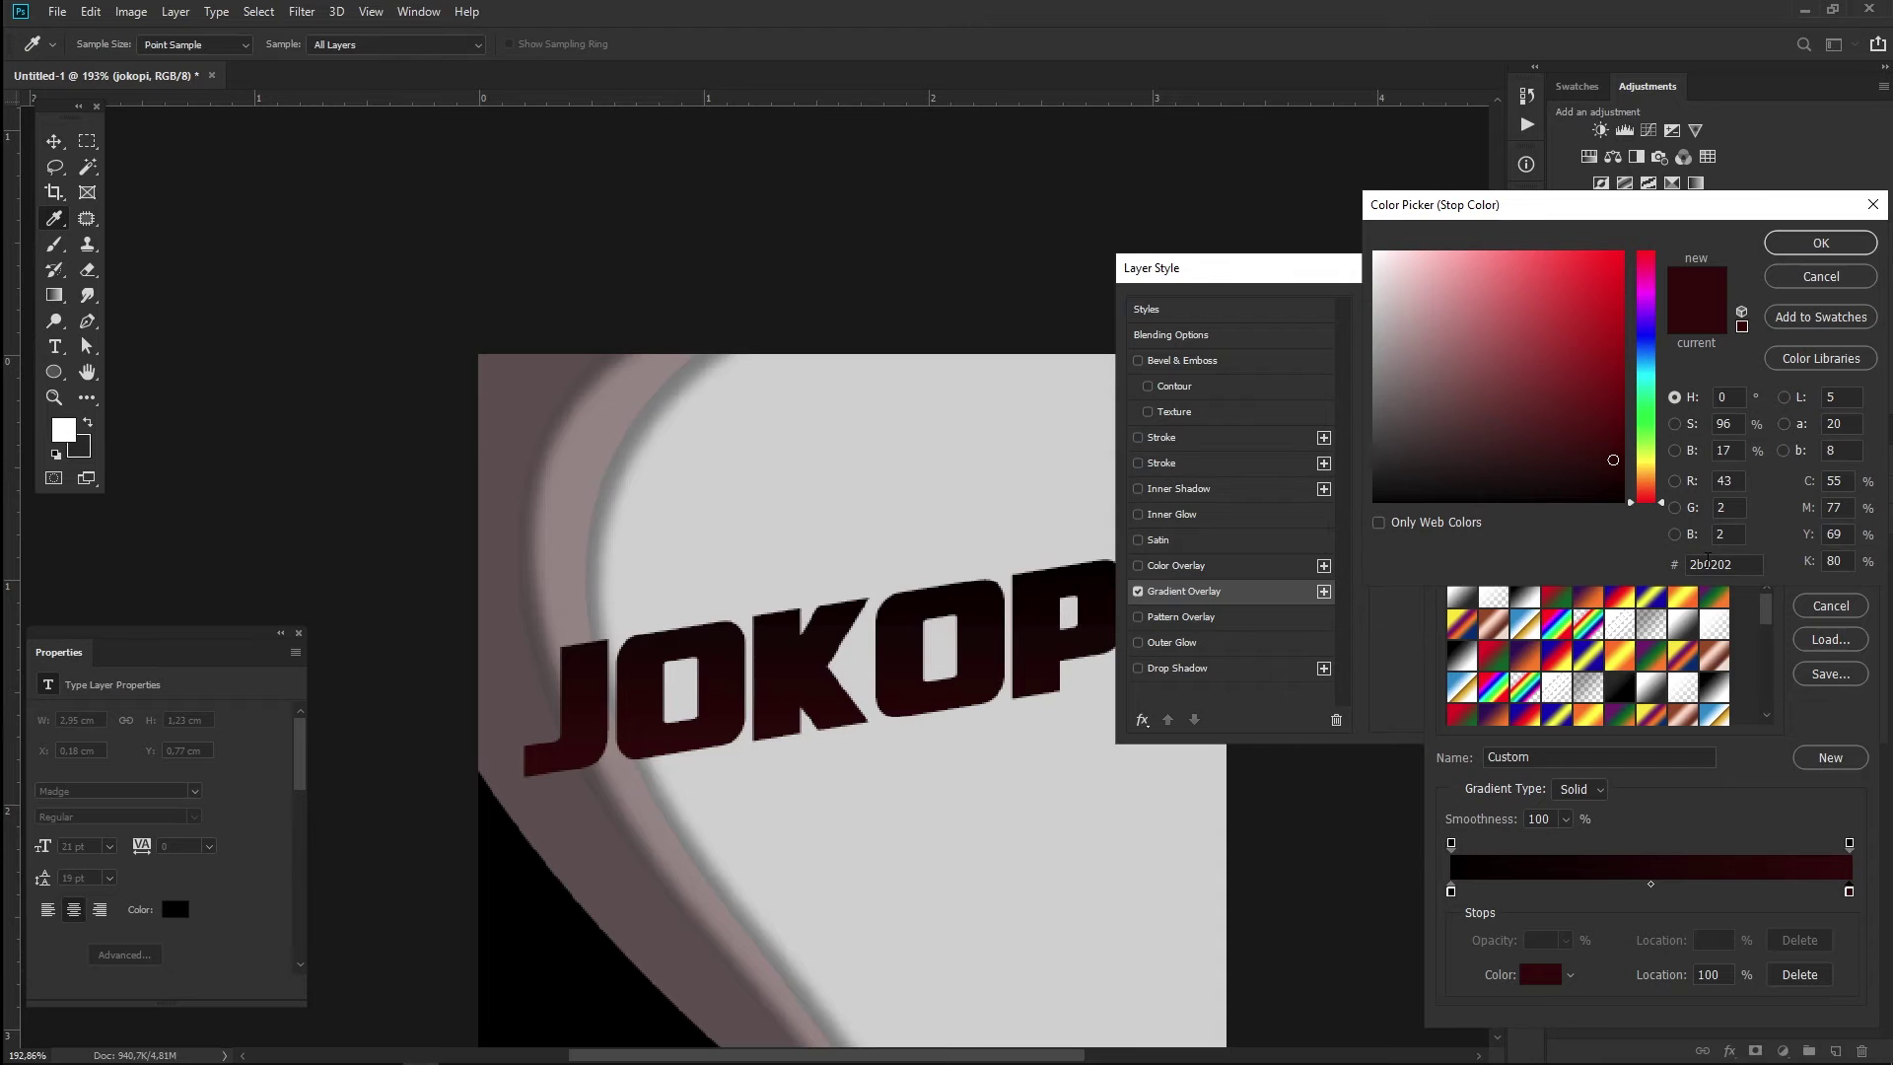
type("#5C4E4E")
key("Return")
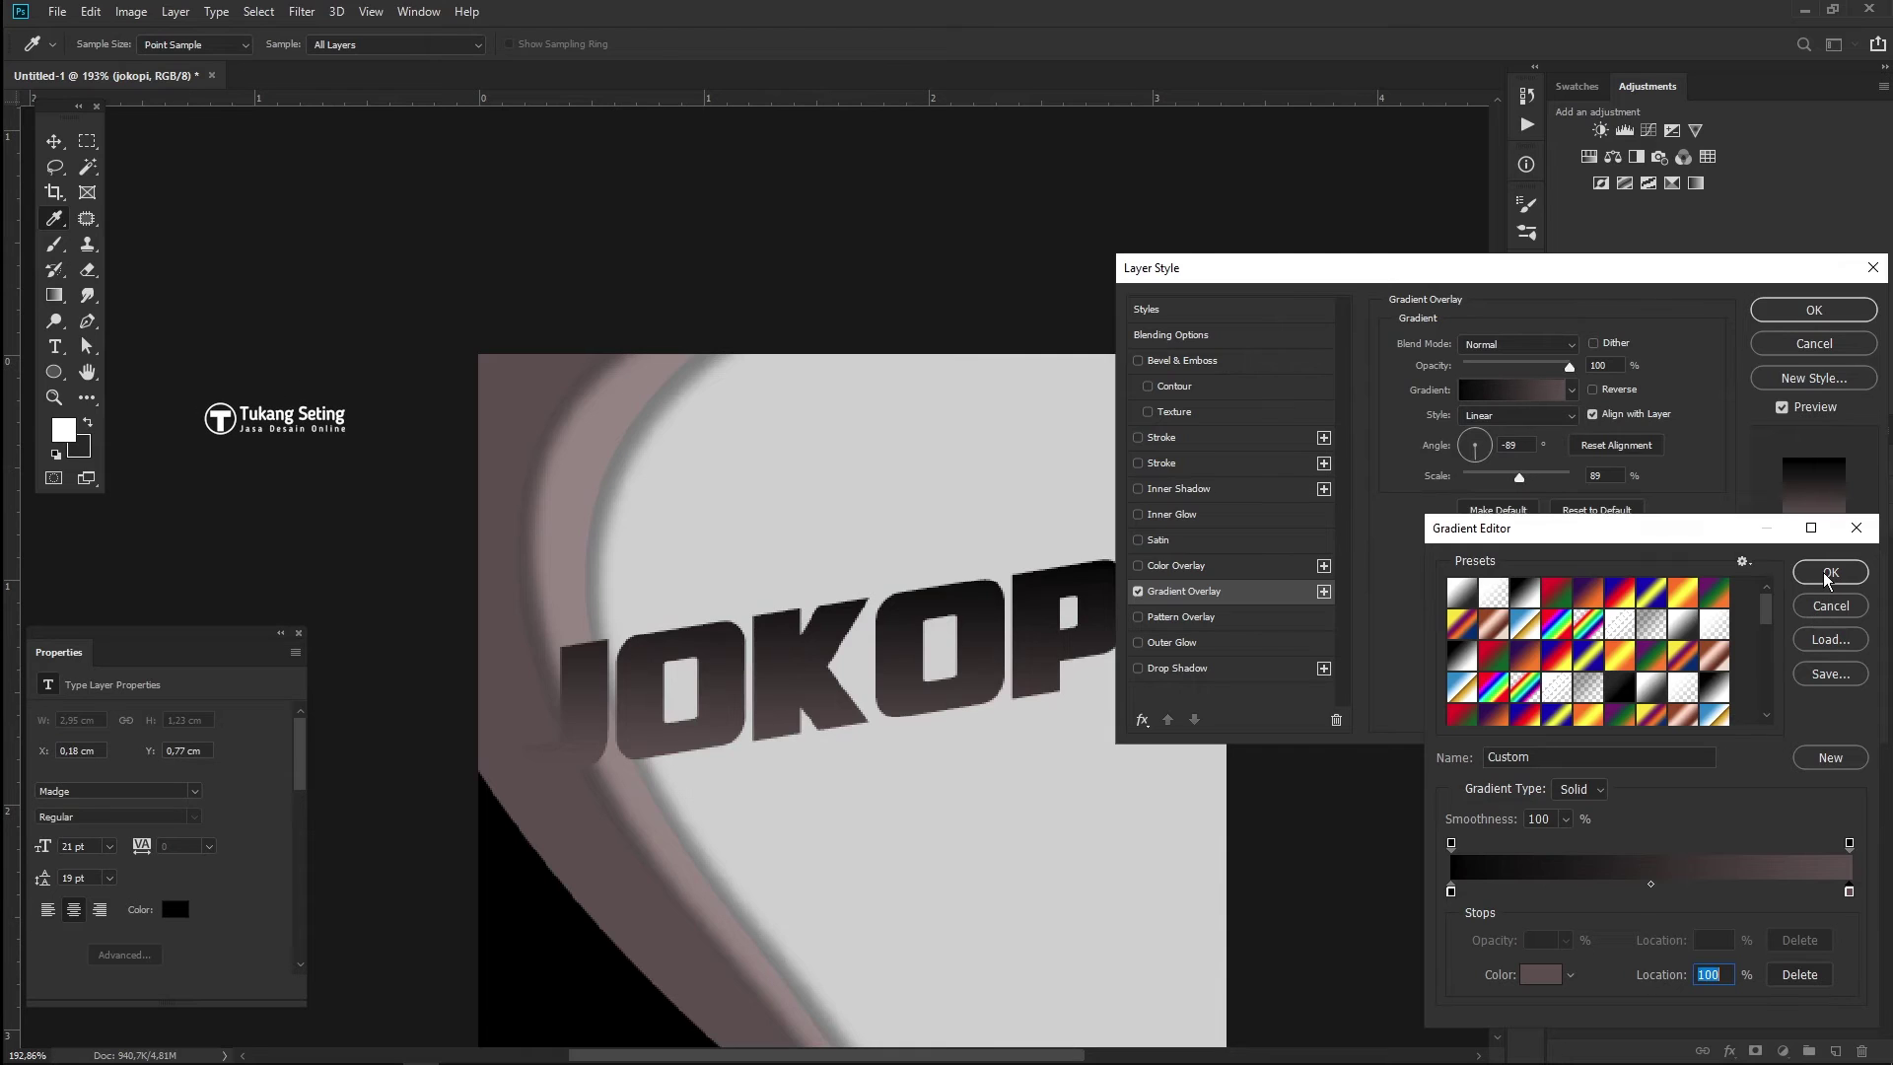
key("Return")
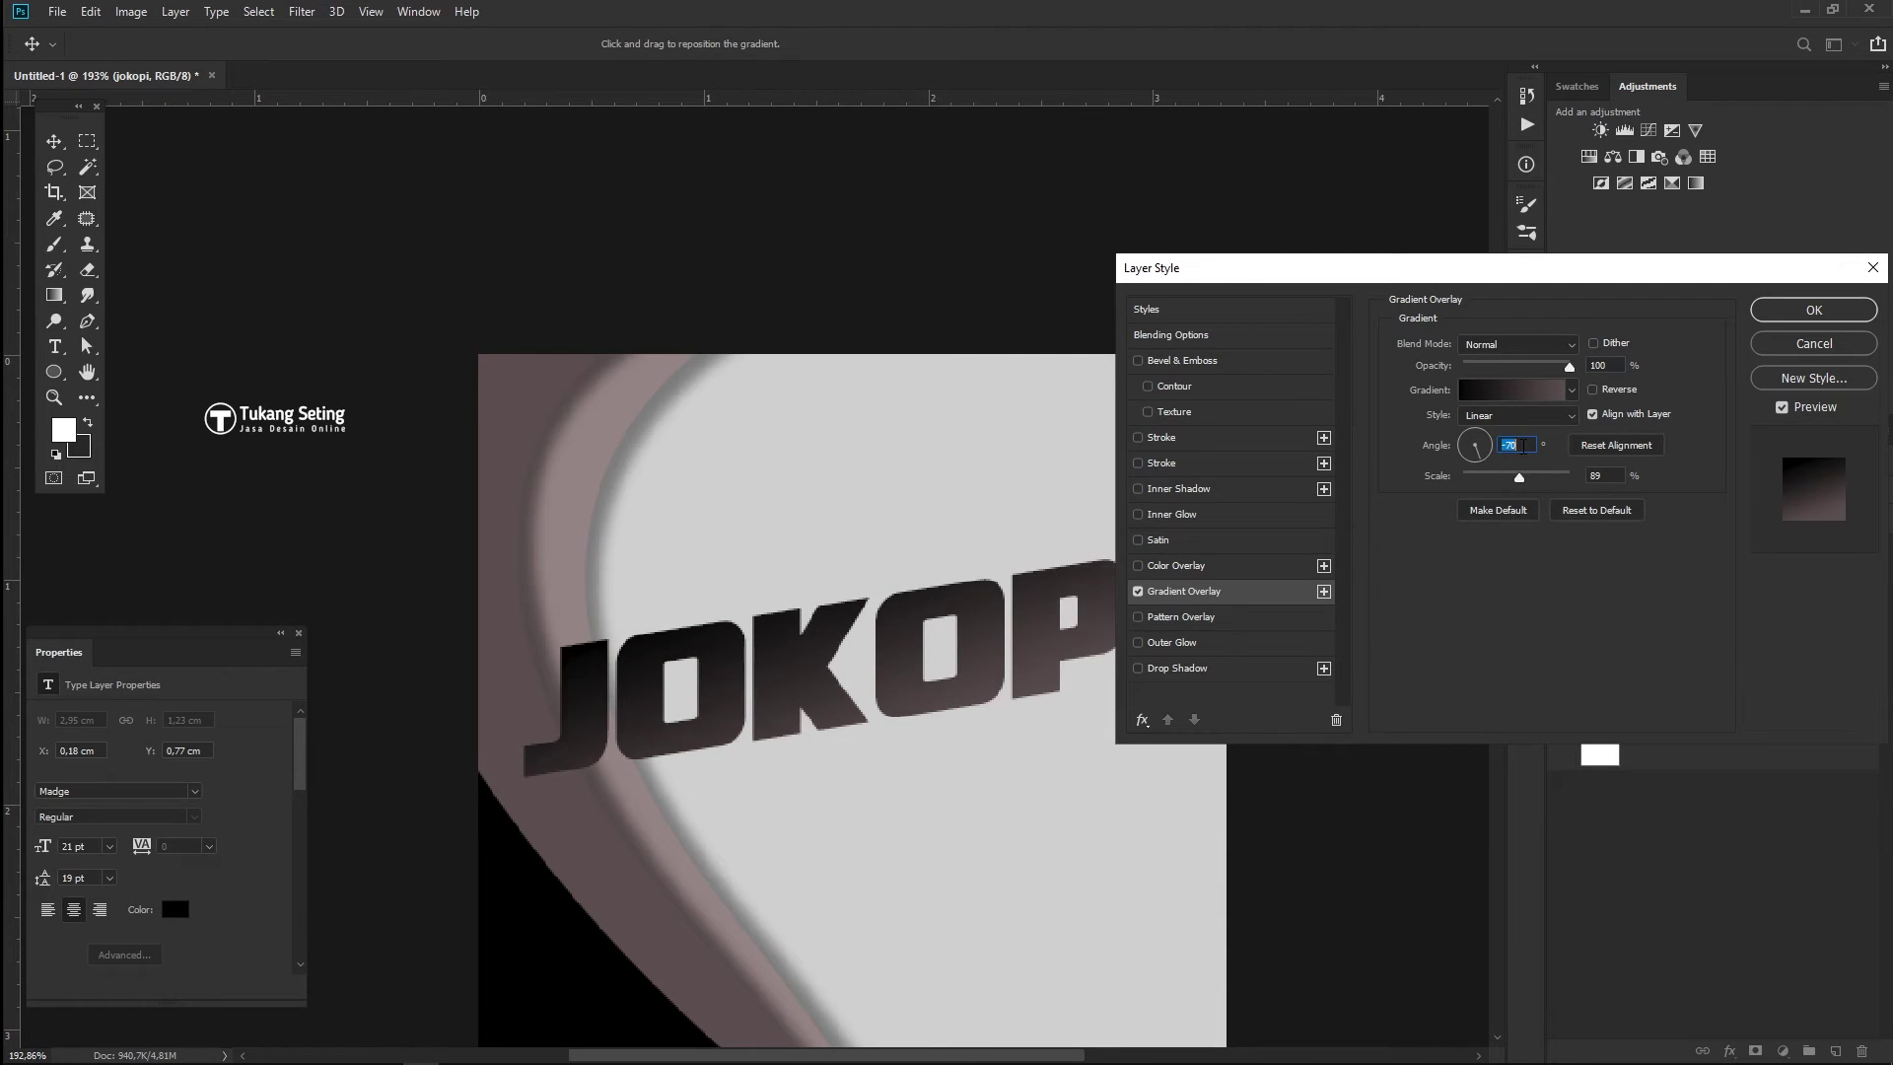
- Adjust the gradient overlay scale, settling at 57
scroll(1524, 446, "down", 6)
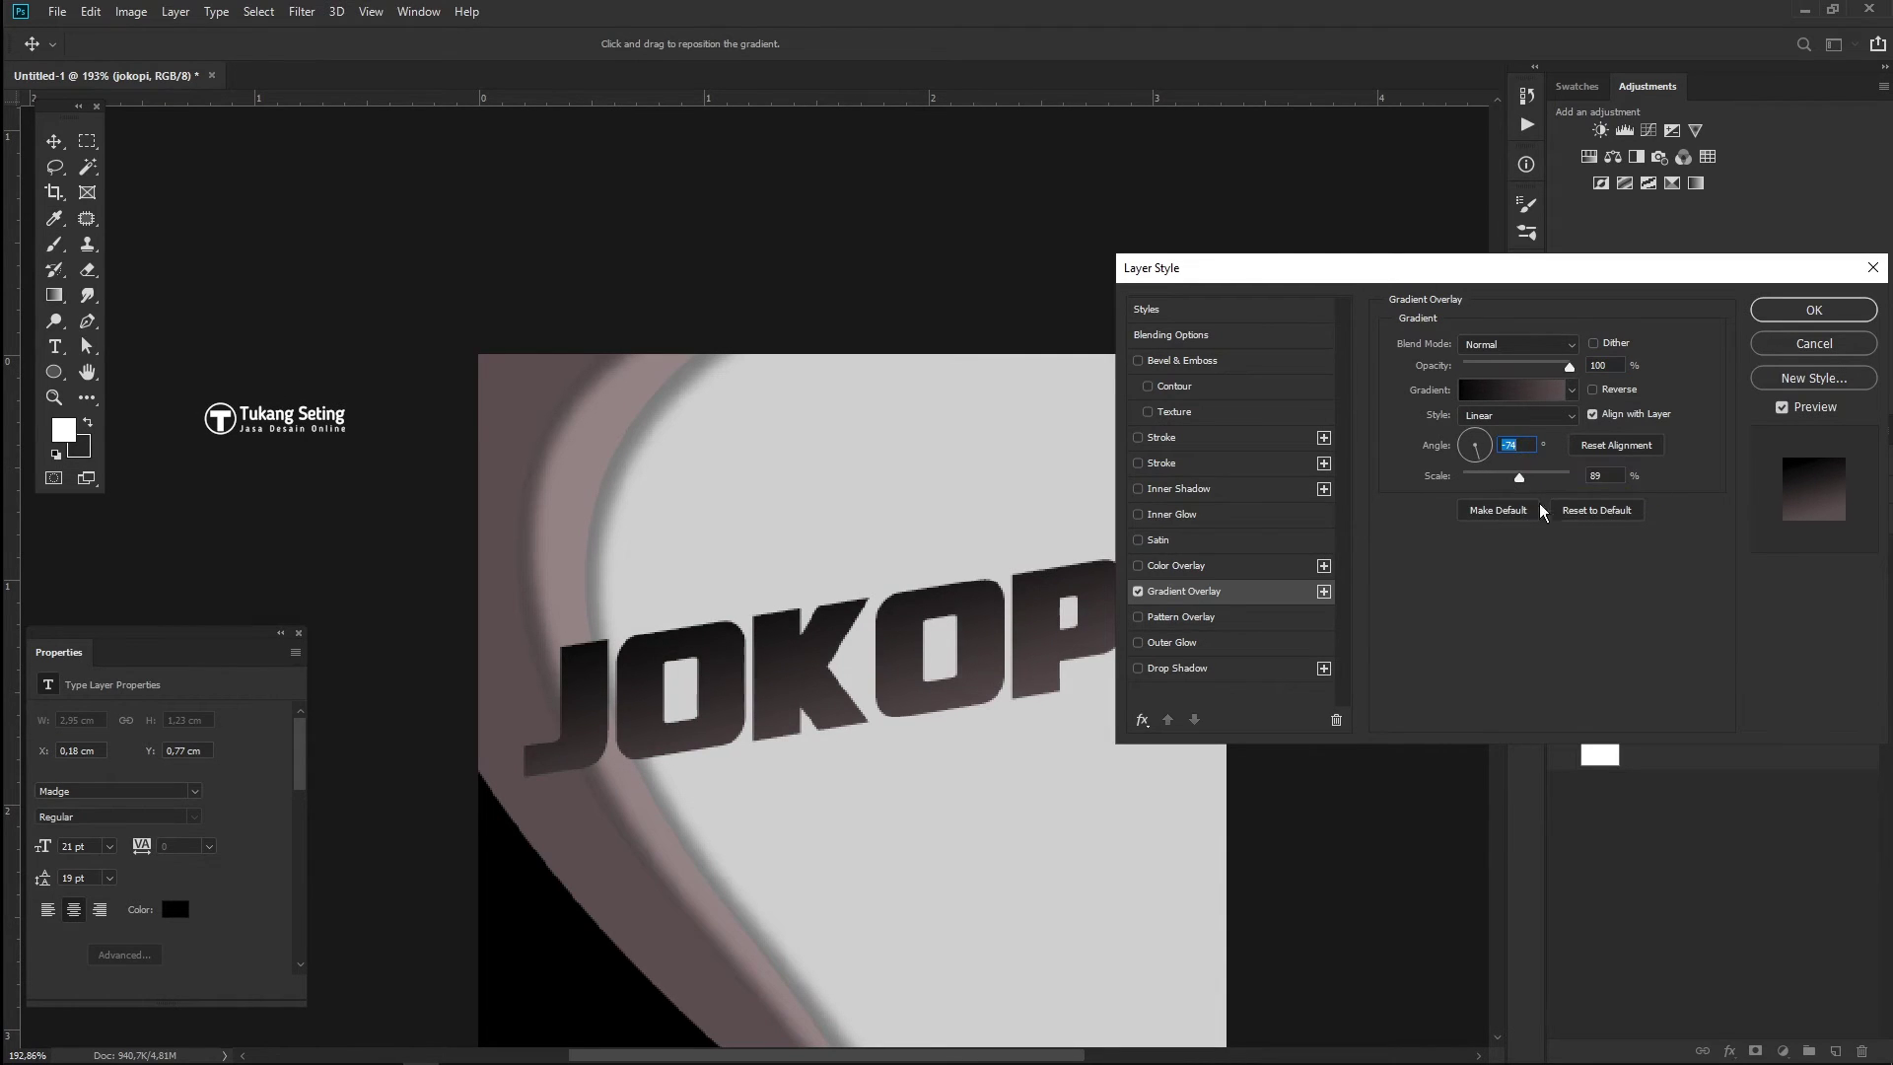
left_click_drag(1520, 478, 1478, 480)
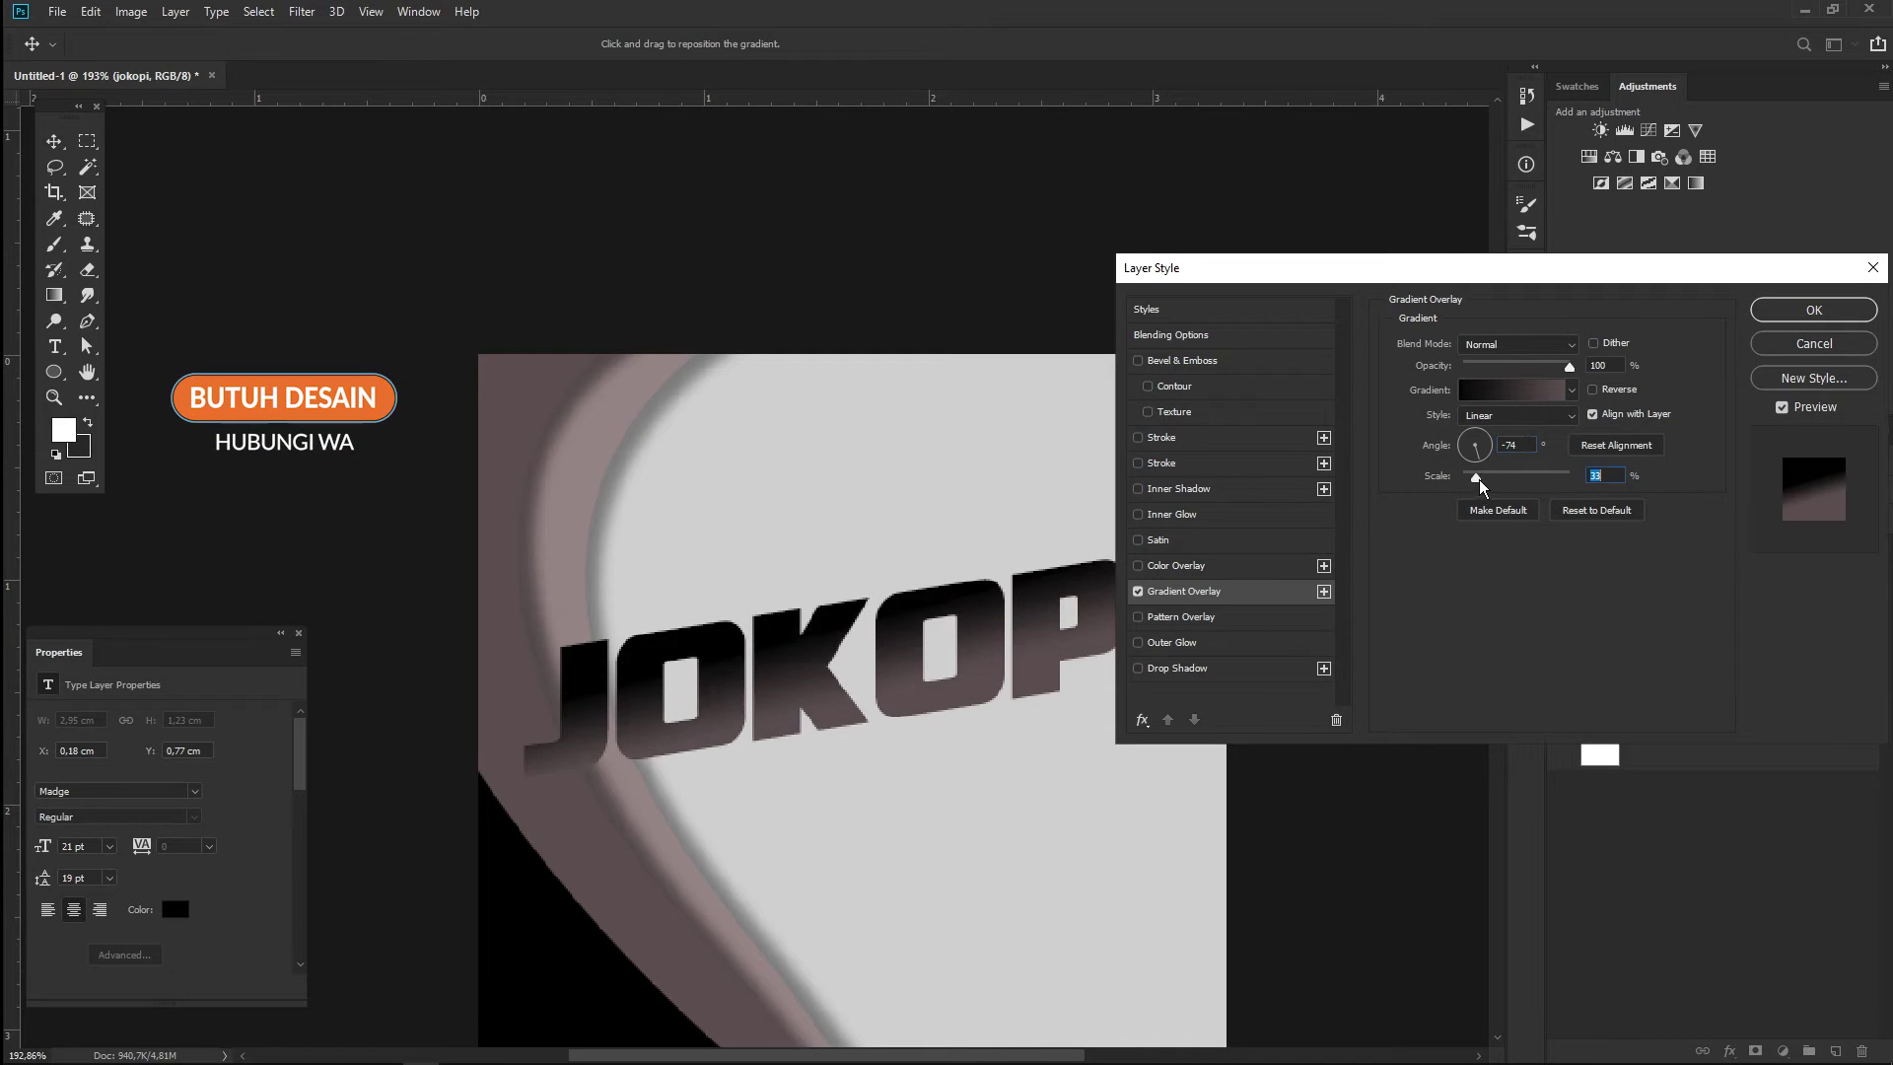
scroll(1524, 446, "down", 5)
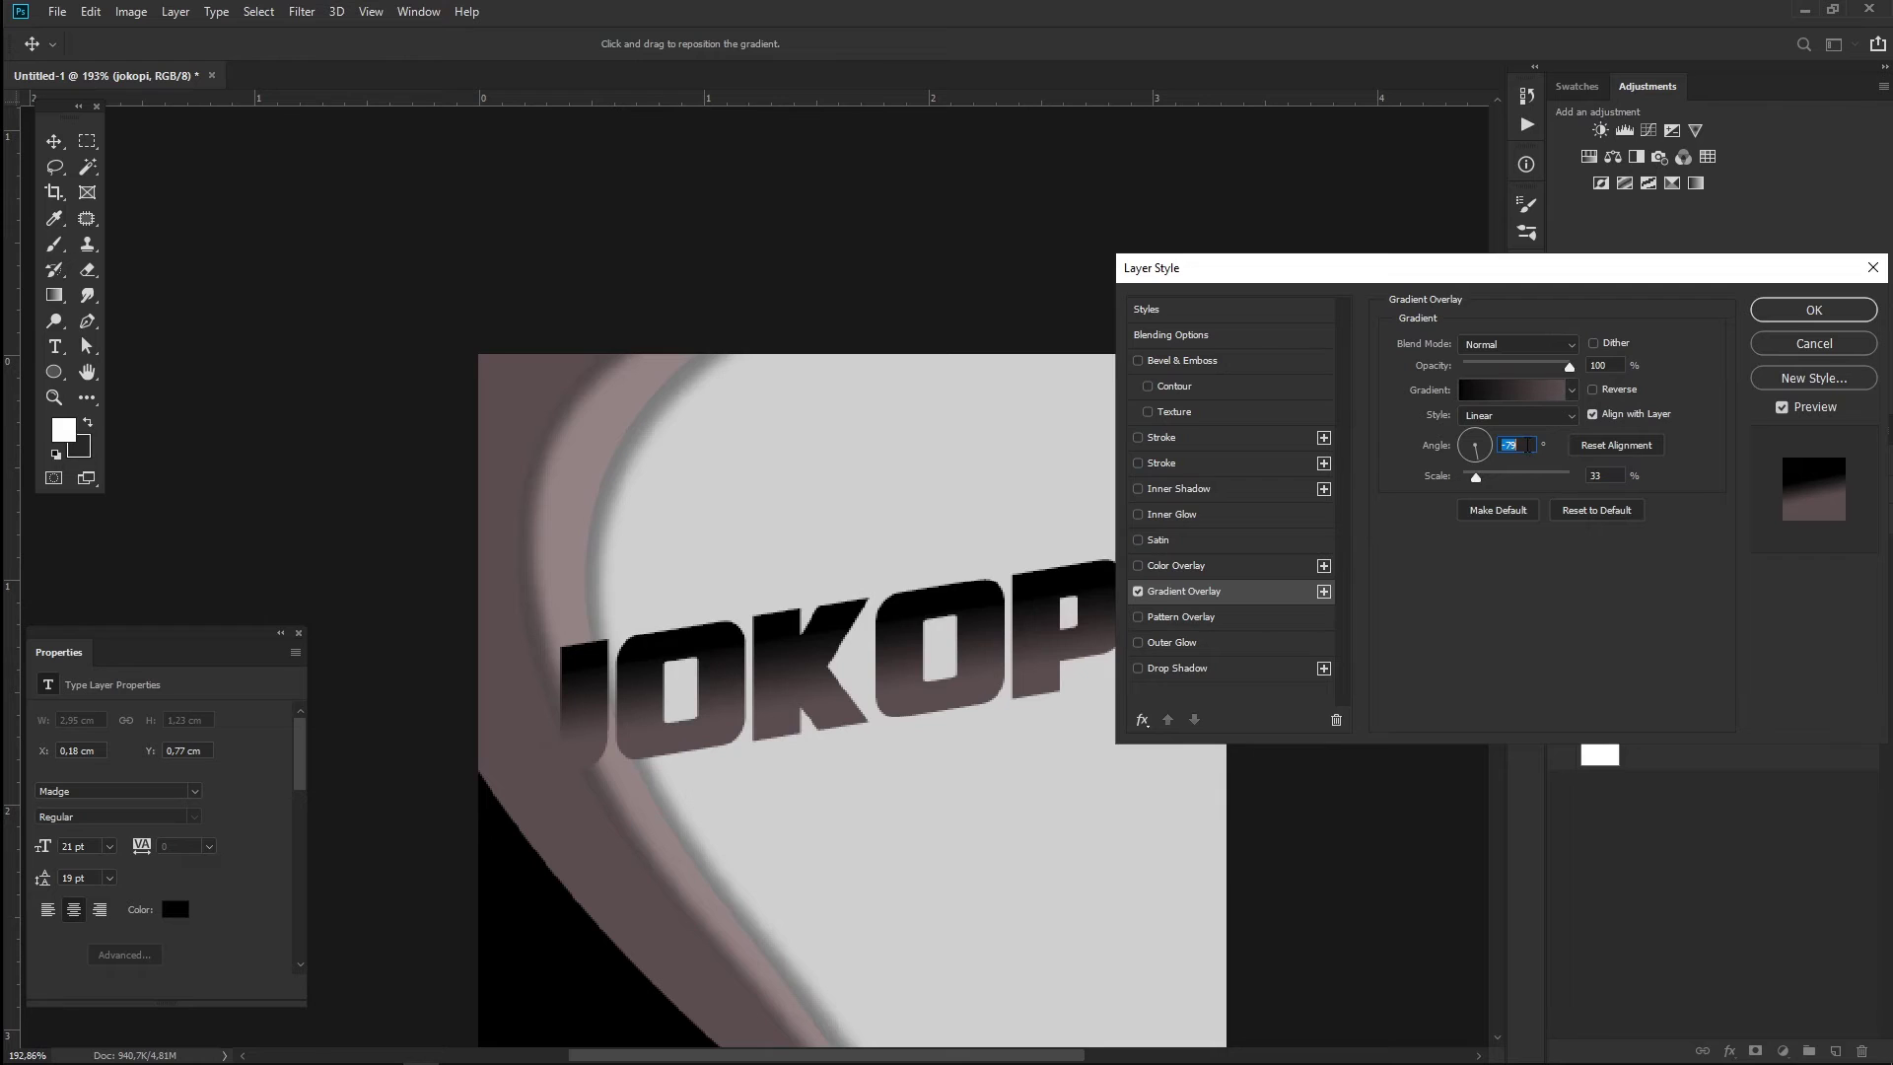
scroll(1524, 447, "up", 1)
left_click_drag(1478, 478, 1494, 478)
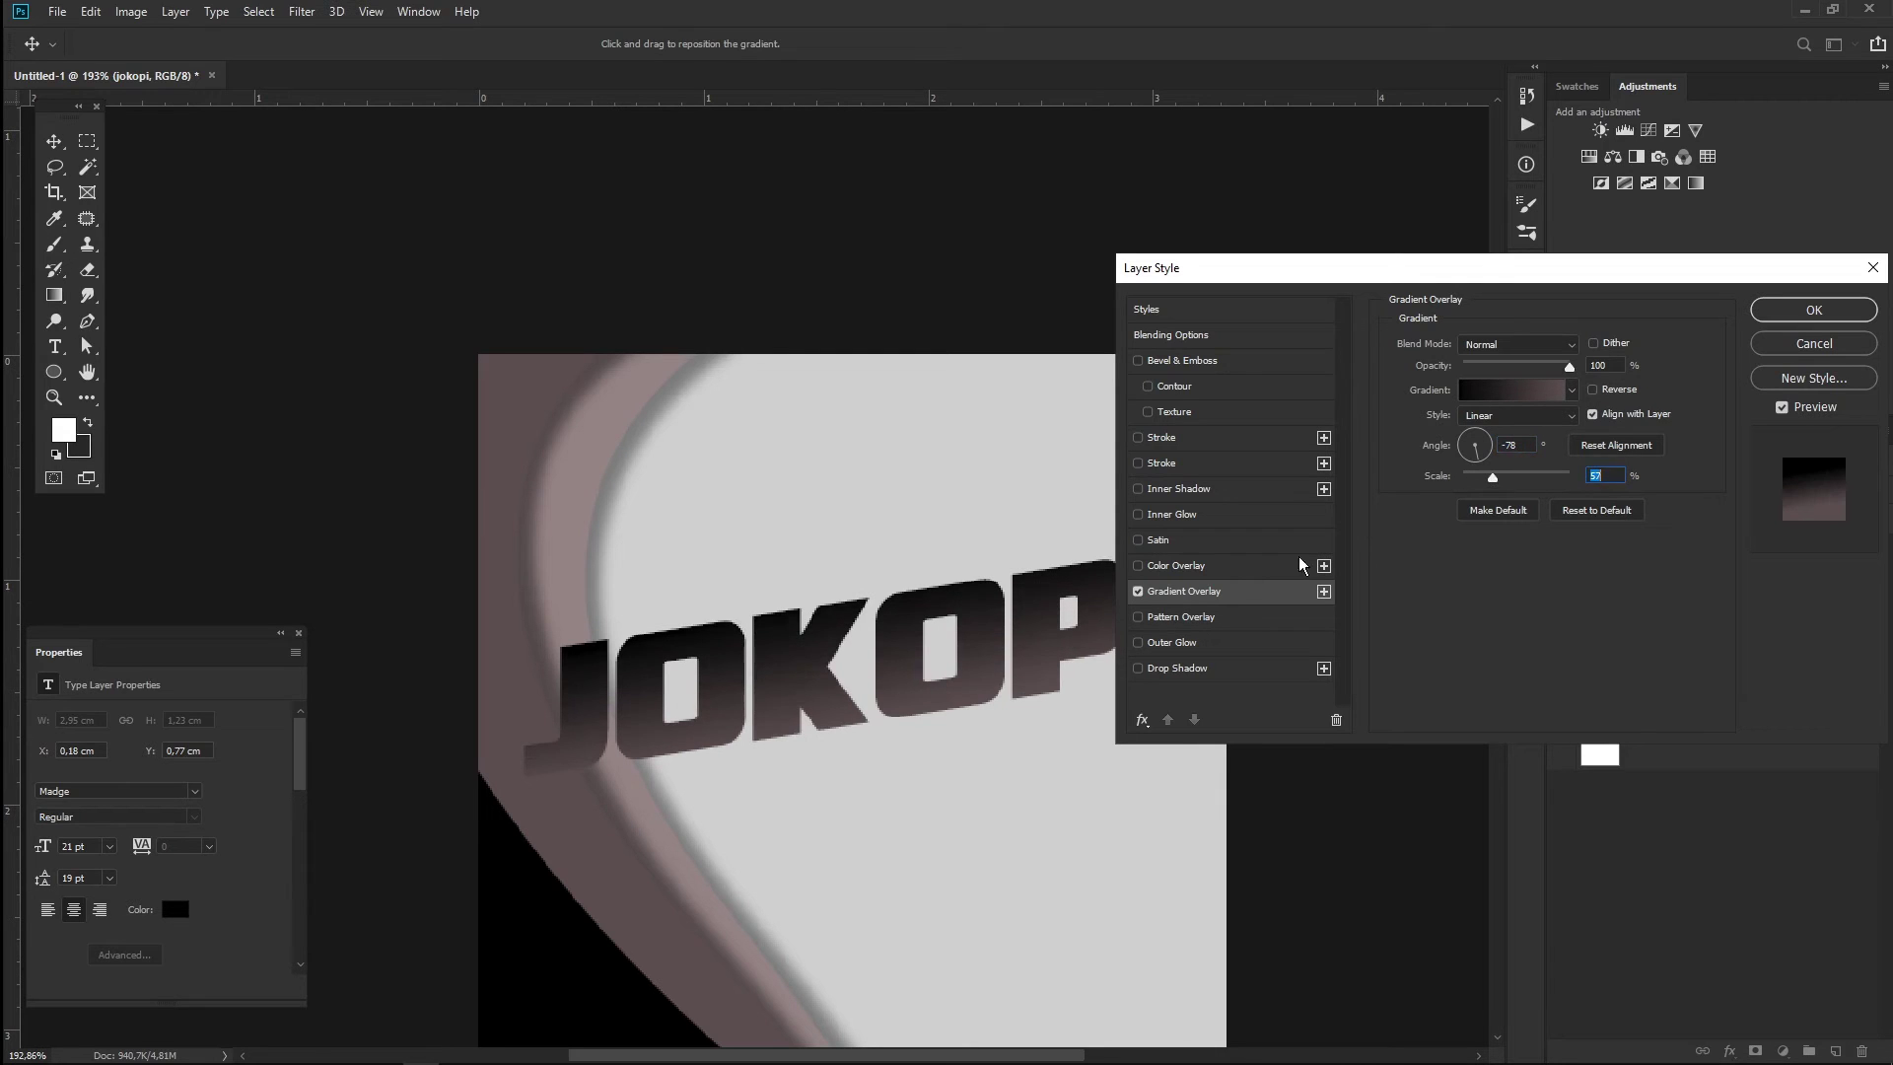
- Add a 2px white Stroke positioned outside the letters
left_click(1139, 463)
left_click(1488, 366)
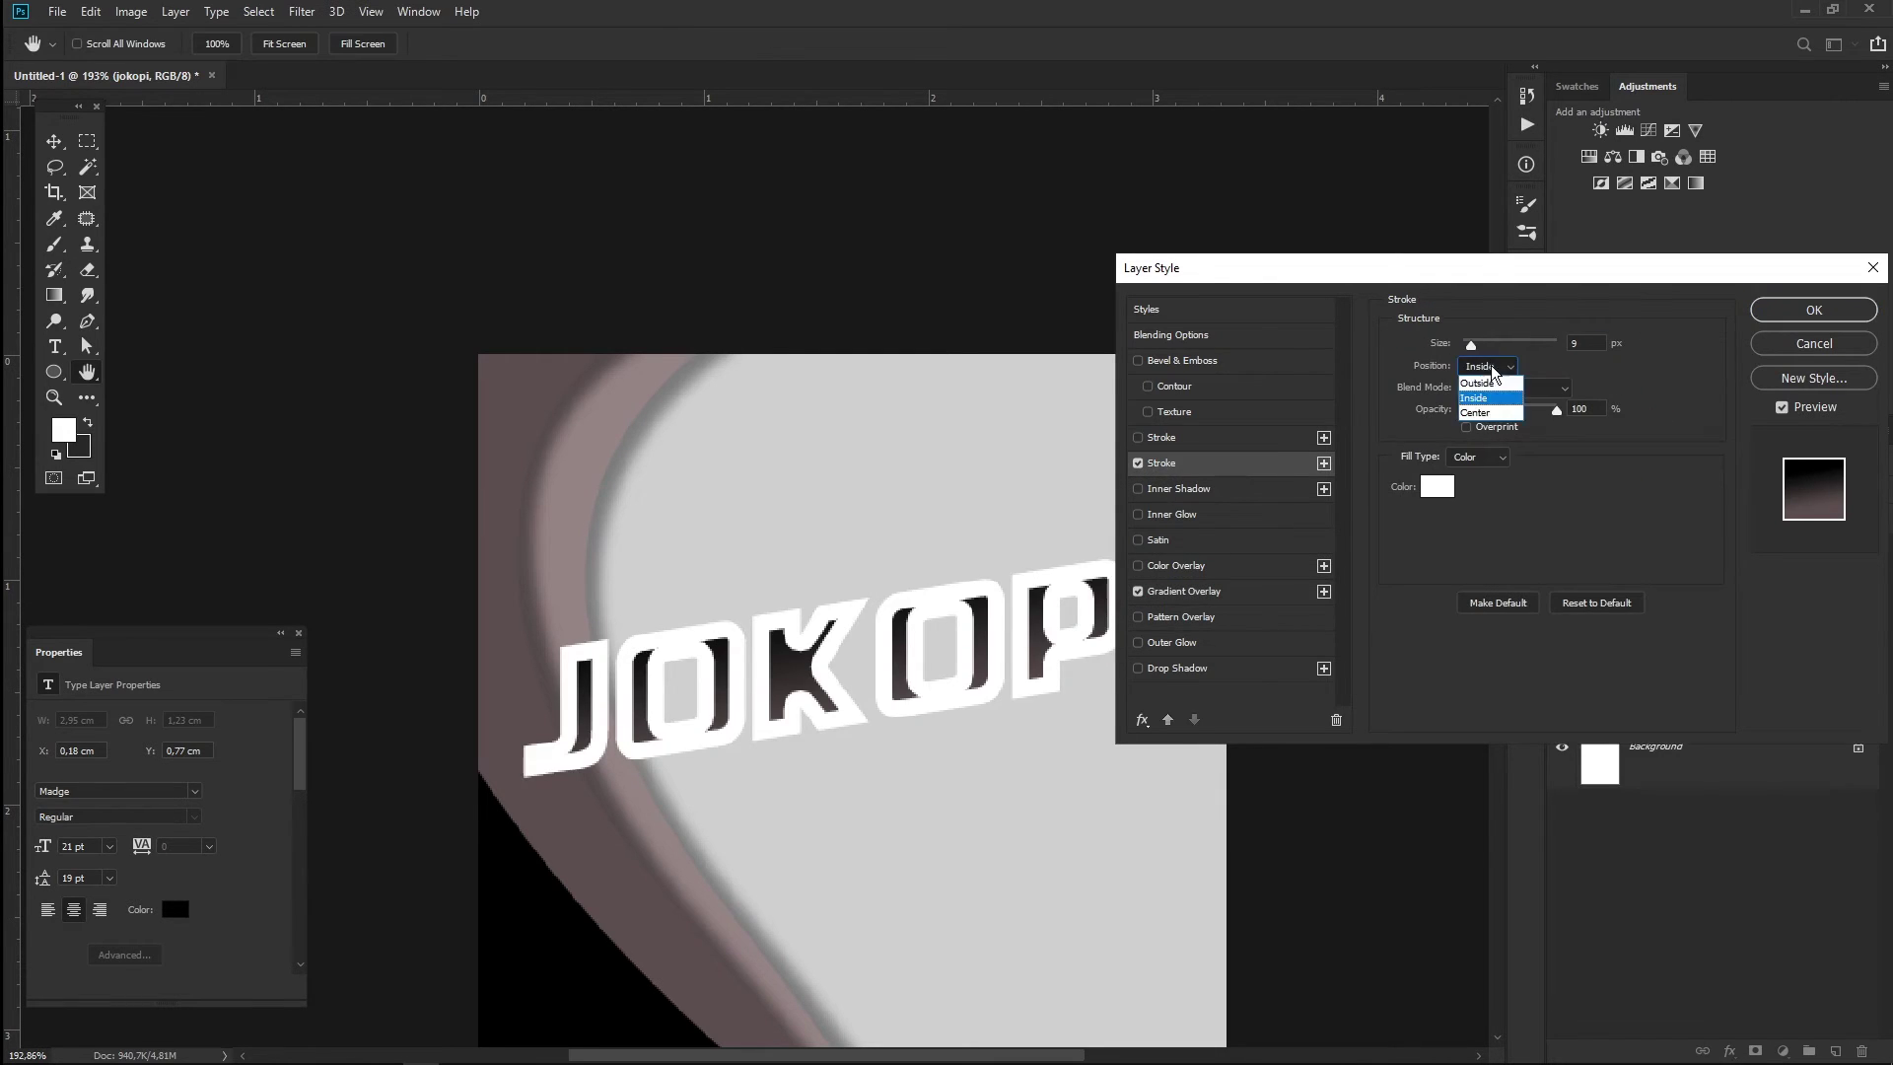
left_click(1478, 384)
key("BackSpace")
type("2")
- Add a Drop Shadow with distance 7, size 5, 45% opacity, and apply the styles
left_click(1139, 668)
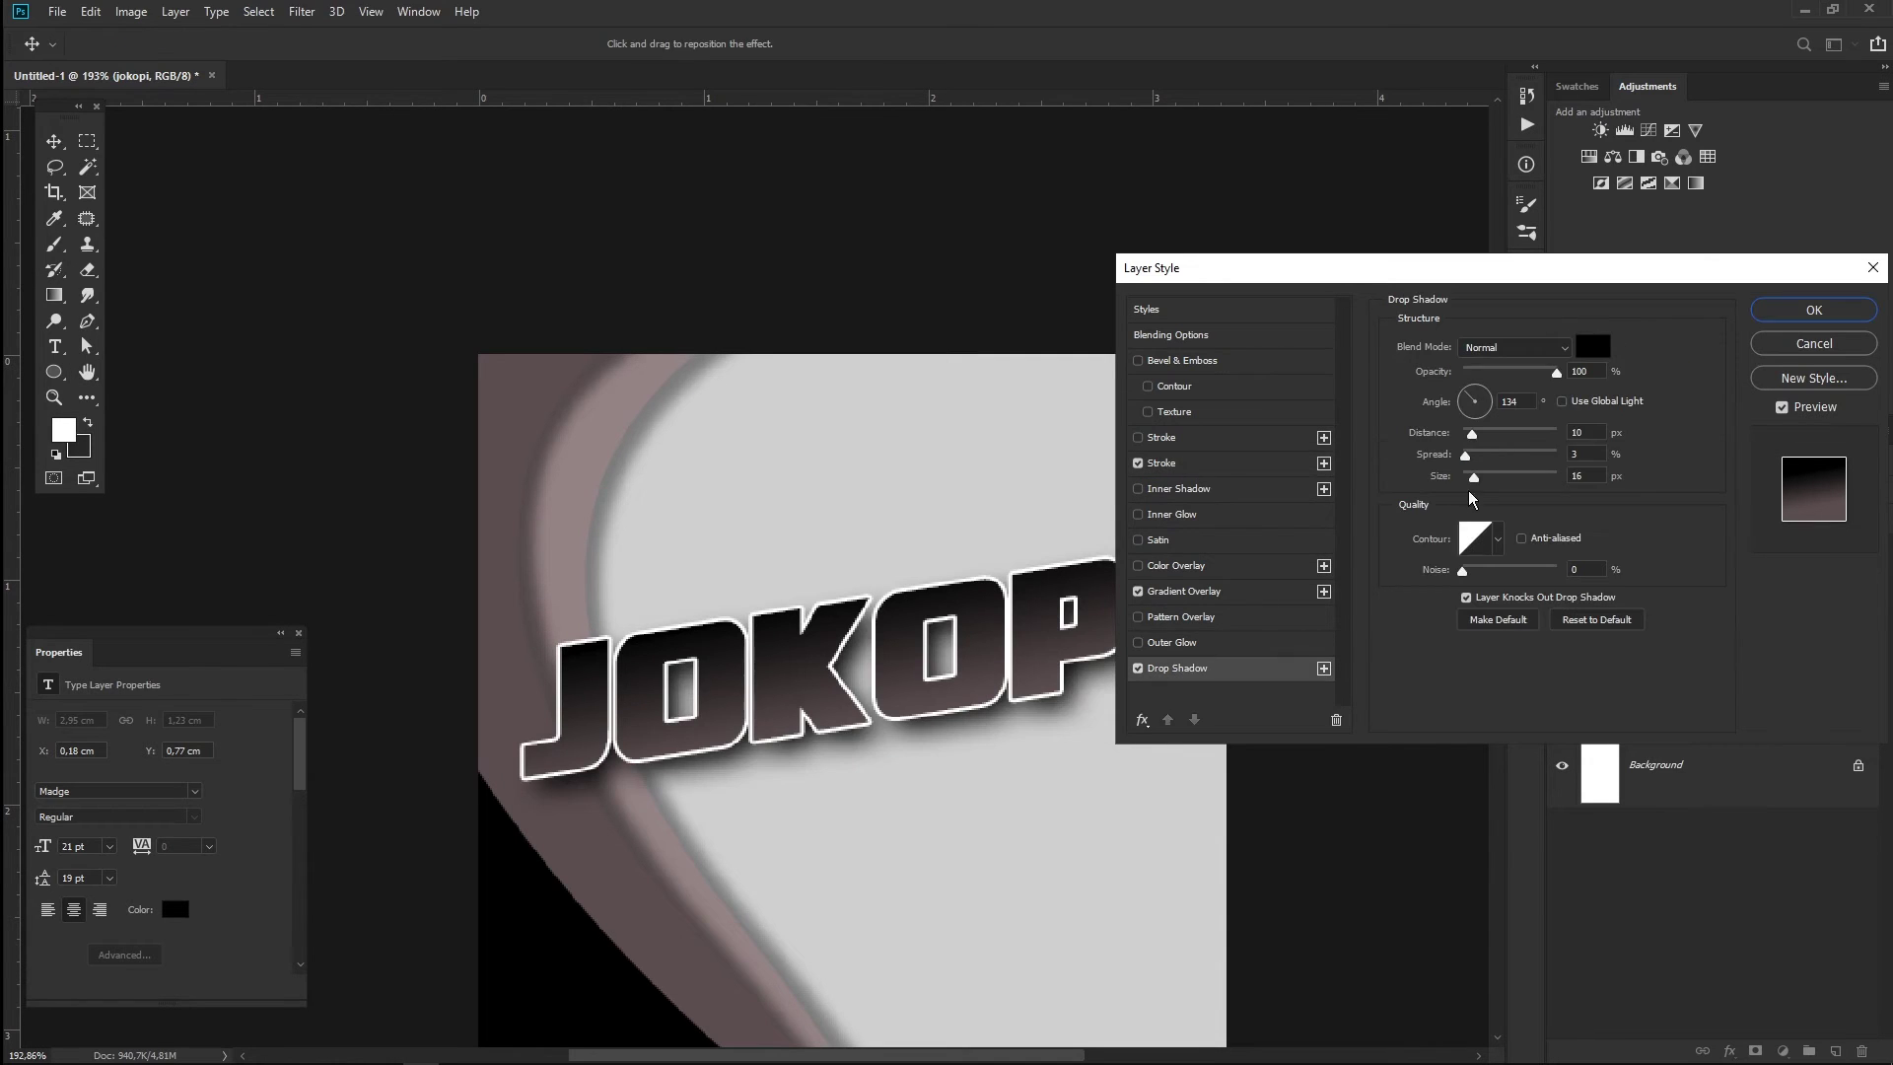
double_click(1582, 432)
type("7")
double_click(1595, 475)
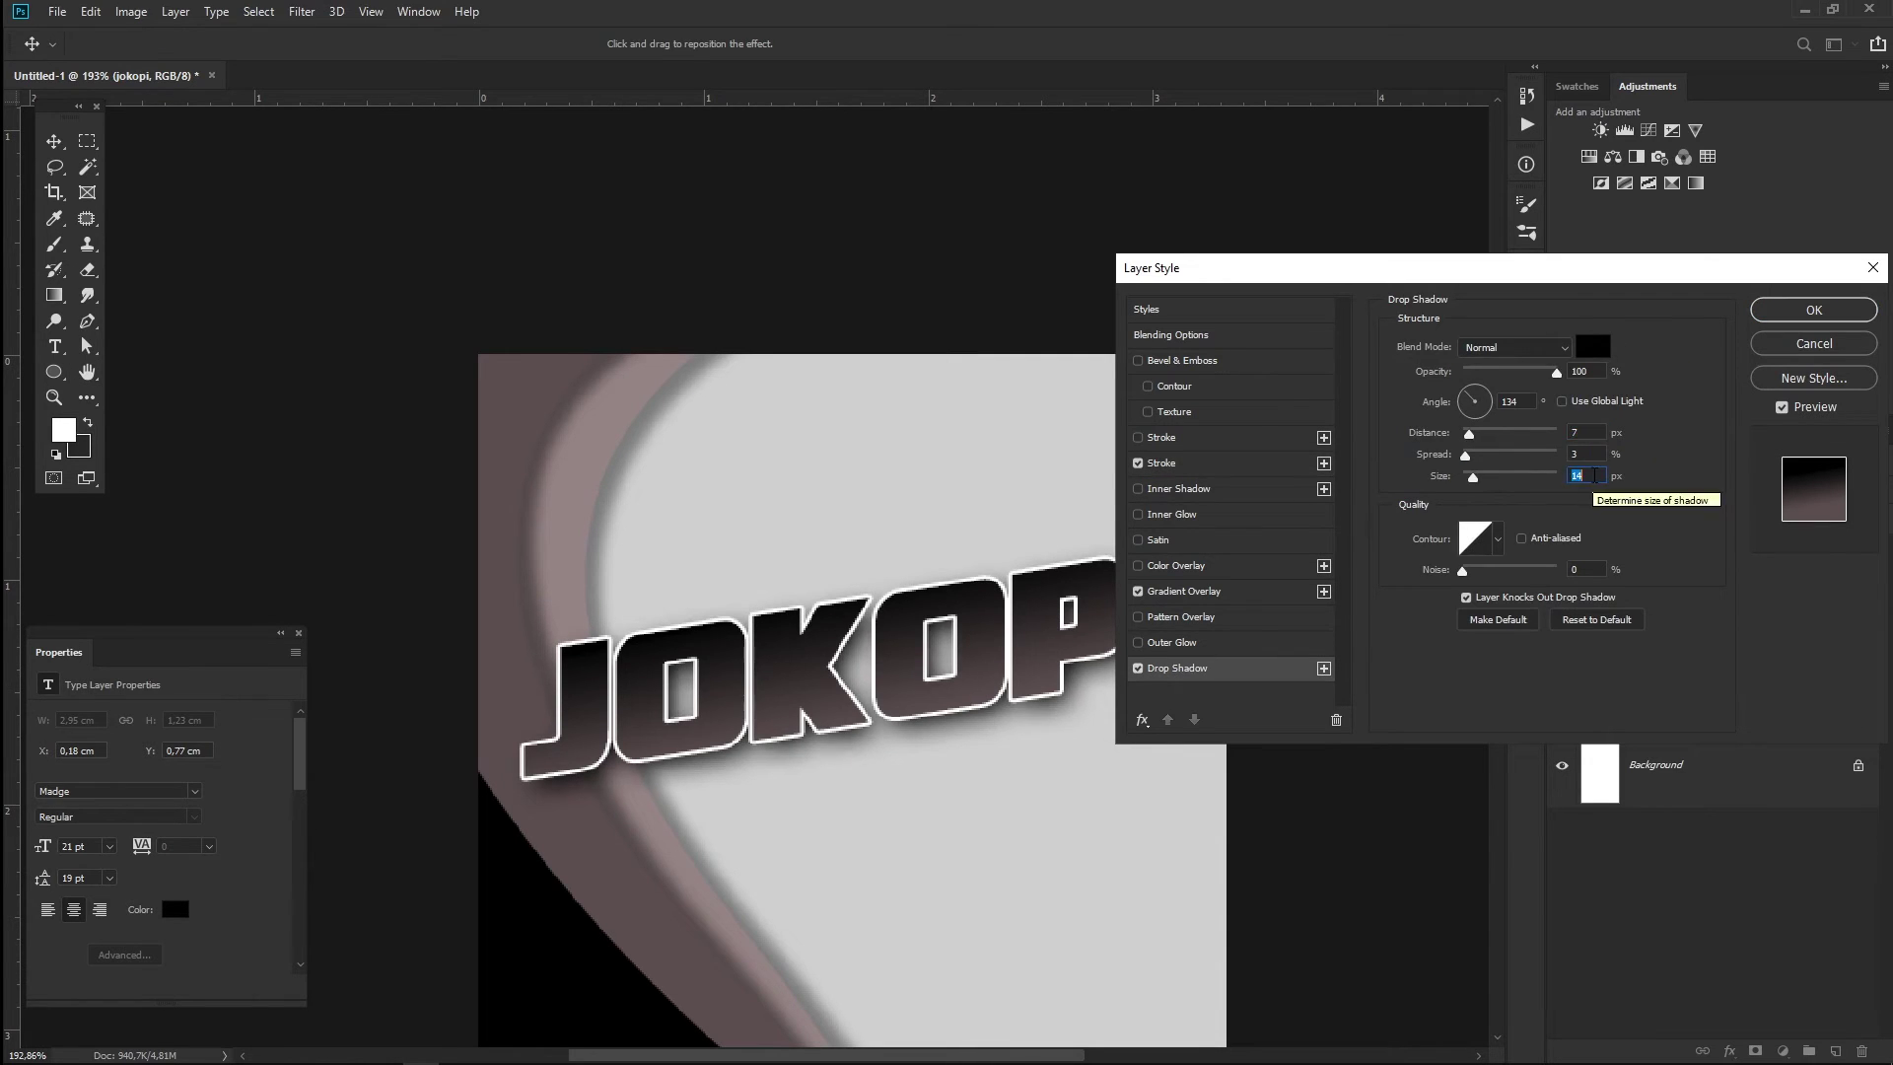
type("8")
key("Down")
key("Down")
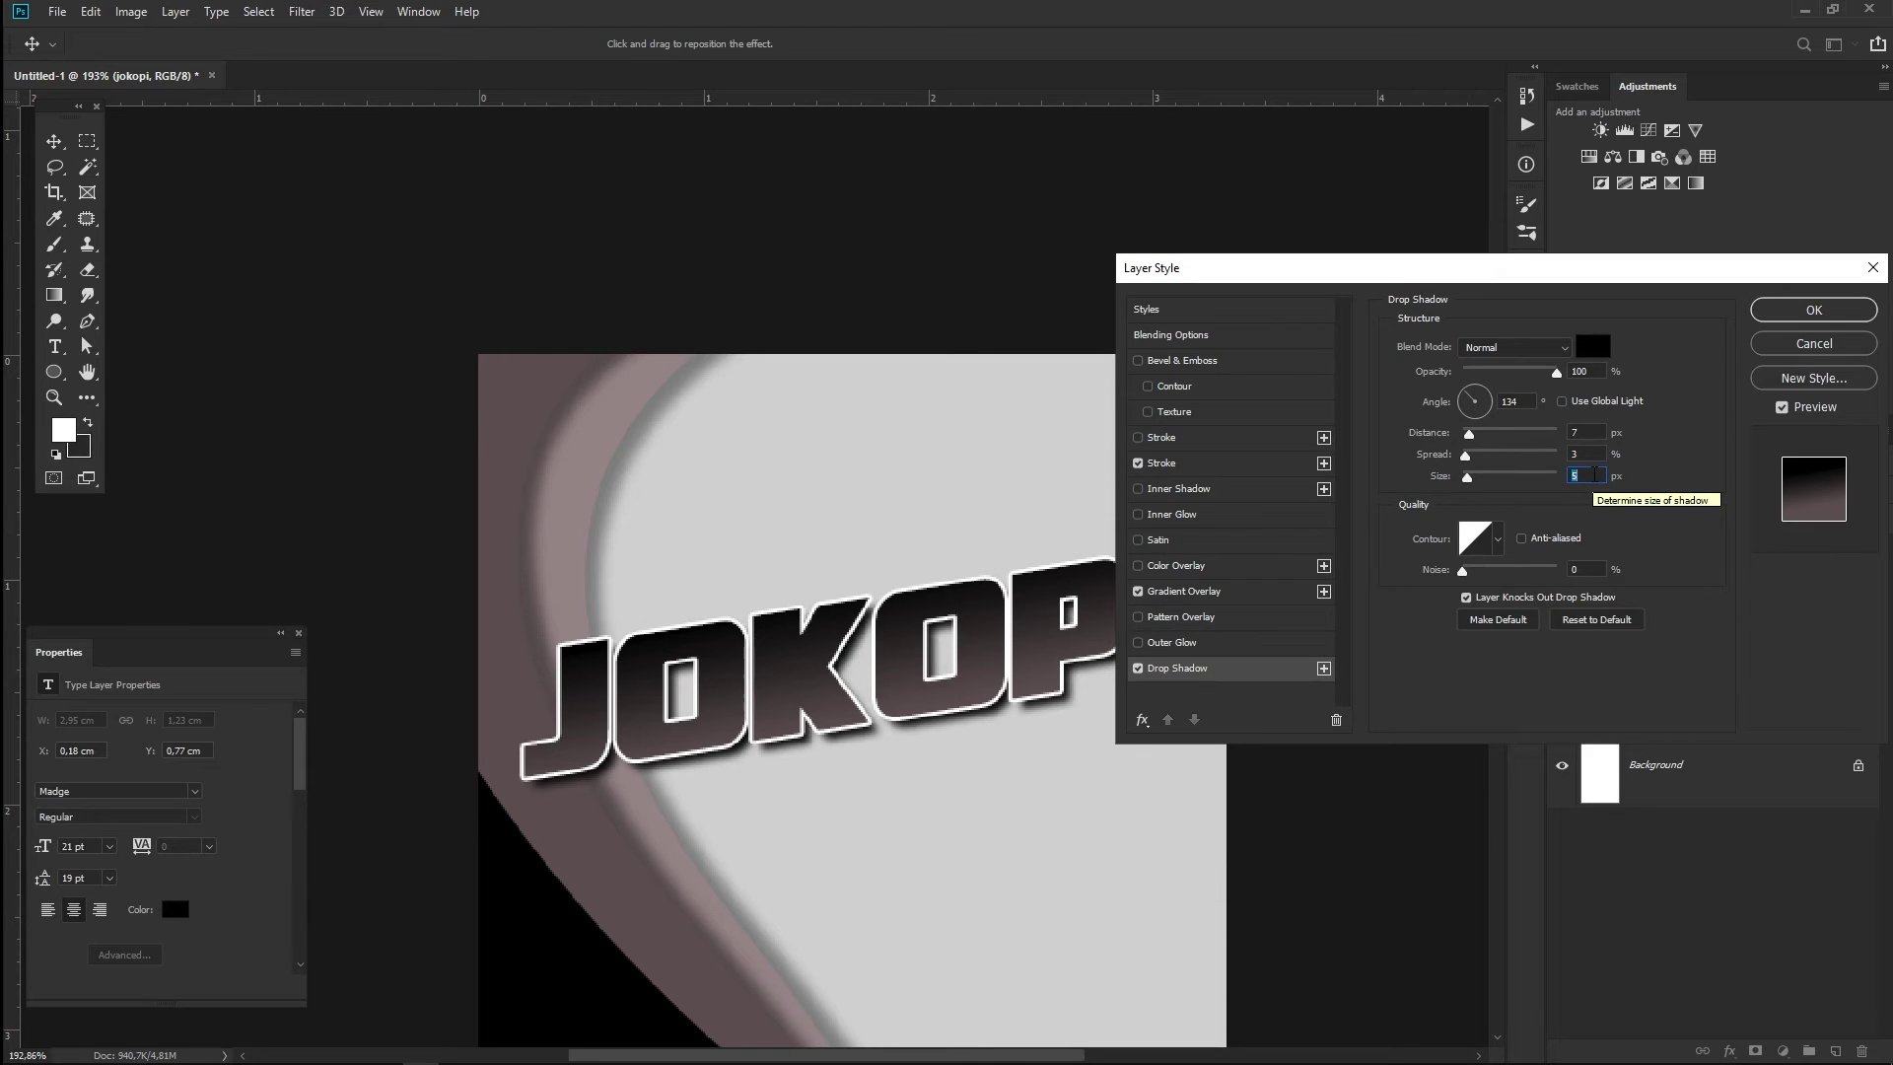
left_click_drag(1557, 373, 1506, 379)
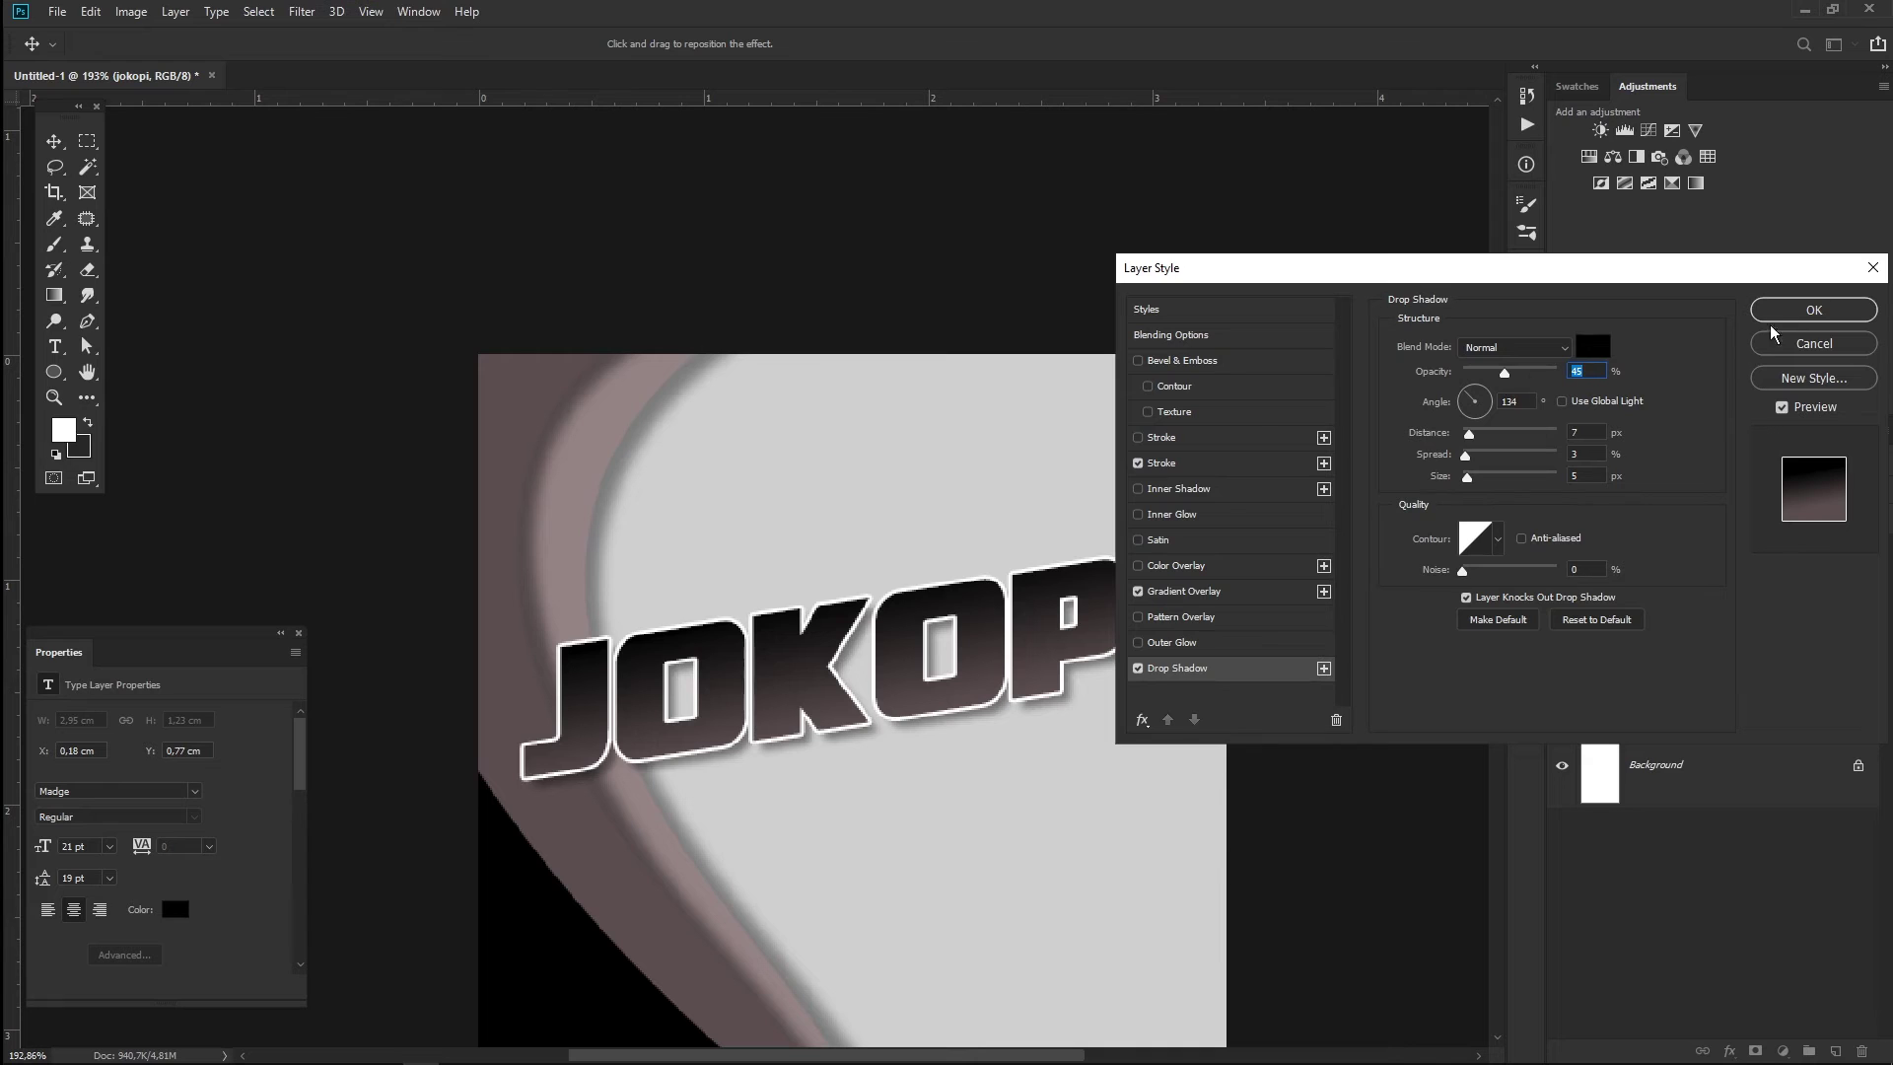
left_click(1812, 311)
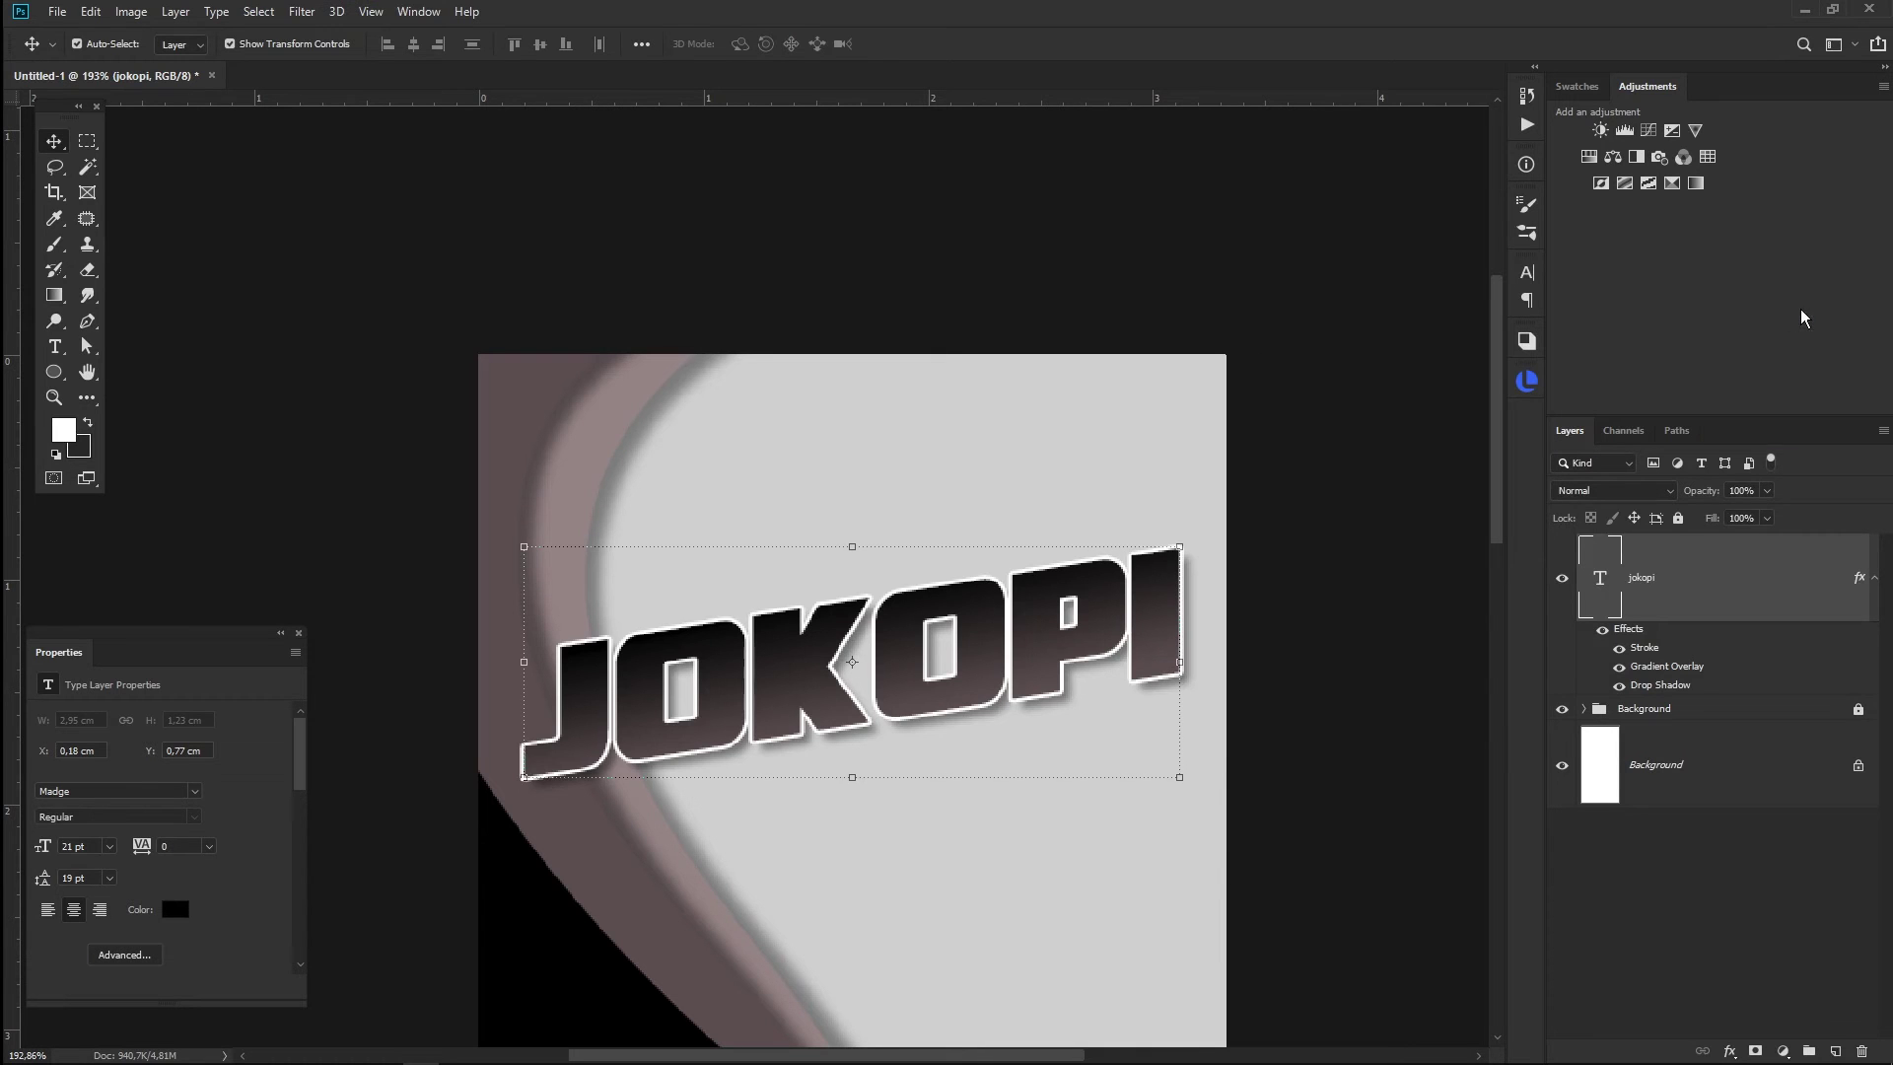
- Draw a closed curved vector shape over the upper part of the JOKOPI title
left_click(87, 321)
left_click(449, 771)
left_click_drag(828, 655, 1074, 664)
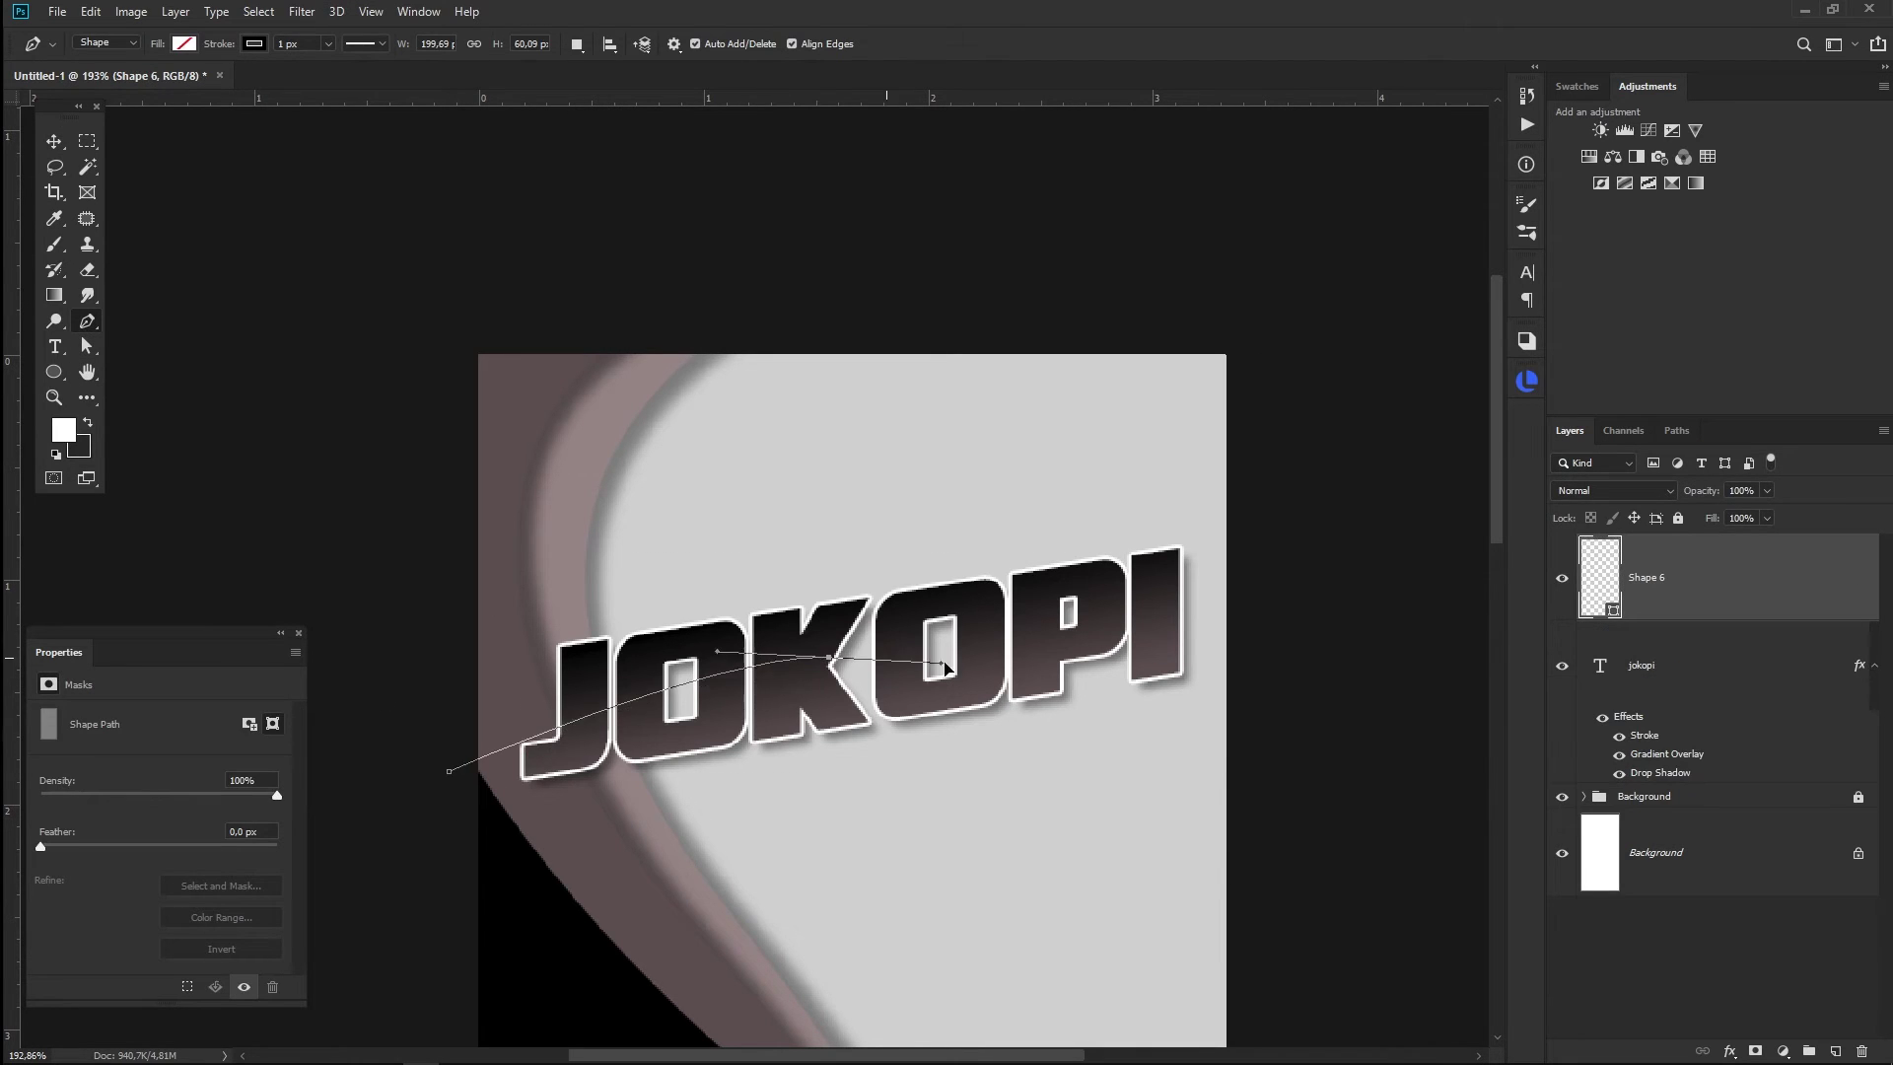
left_click_drag(1231, 500, 1251, 404)
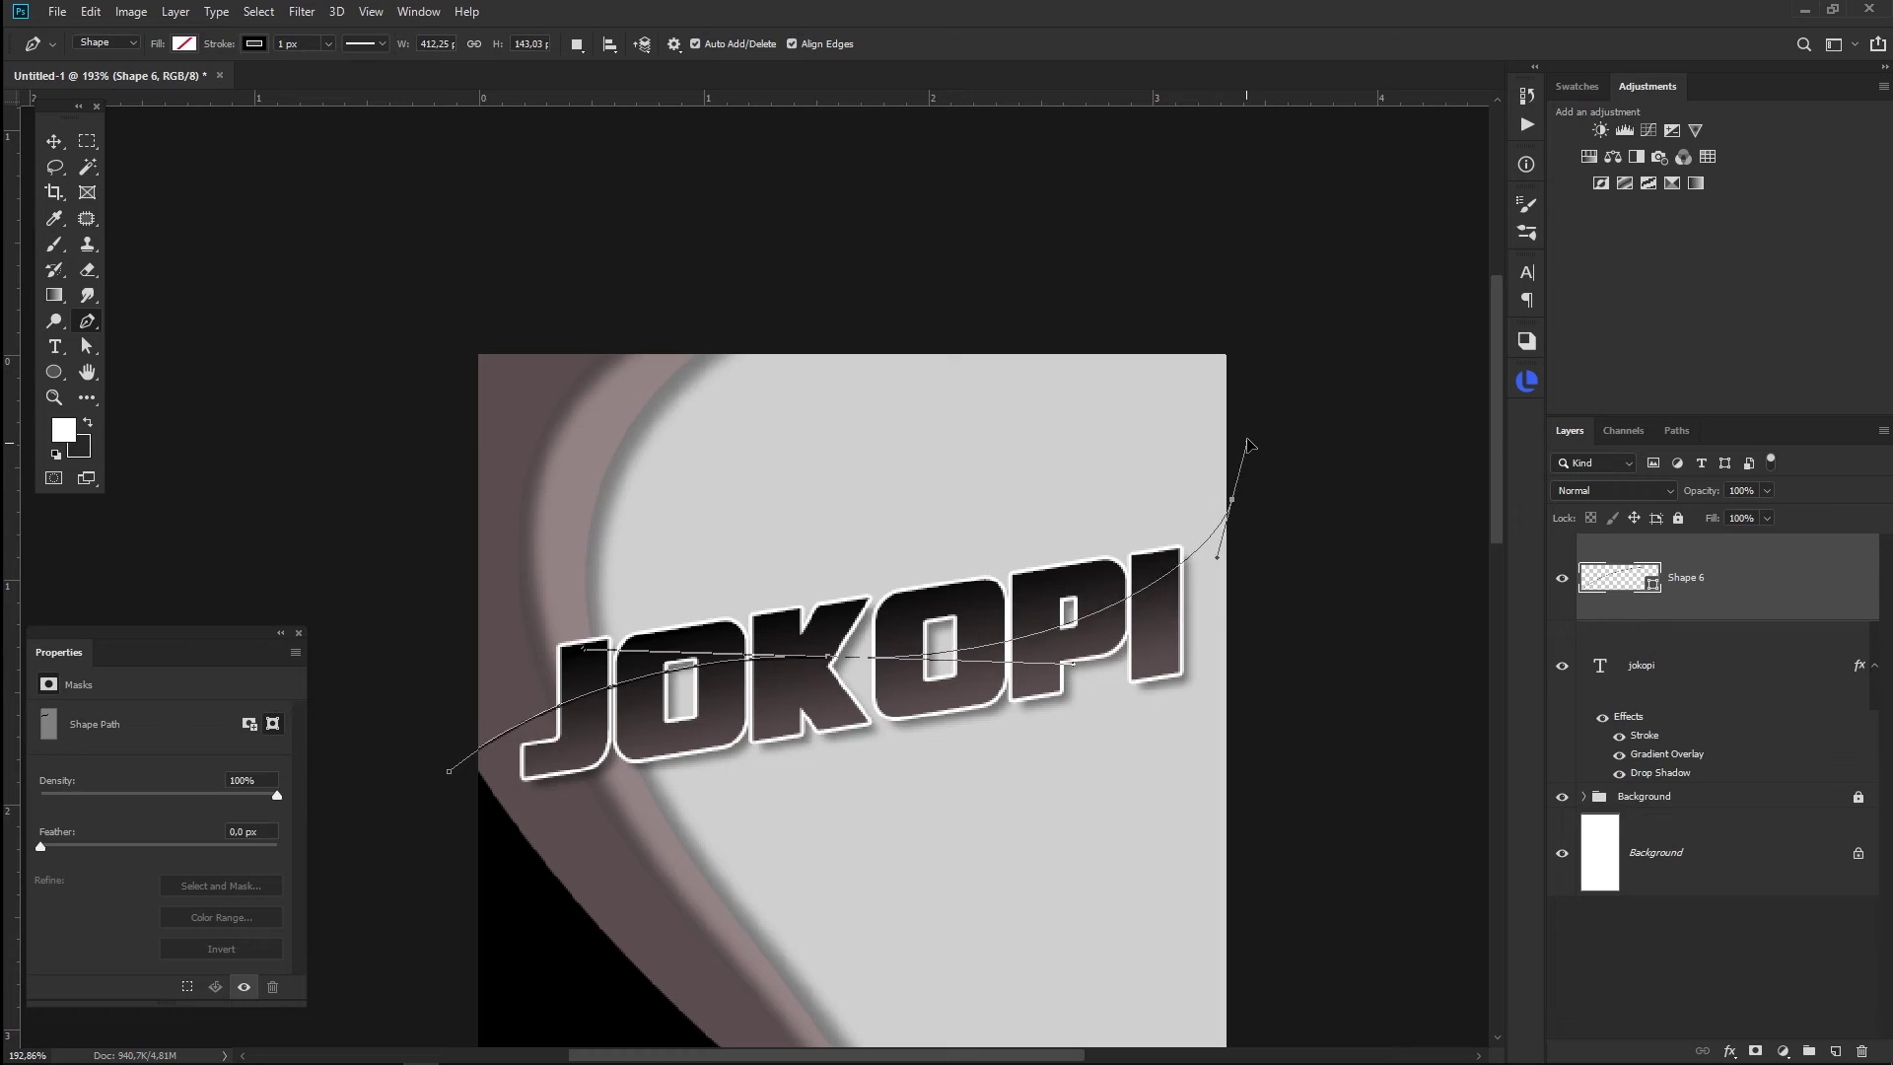
left_click(1230, 500, "alt")
left_click(1040, 490)
left_click(535, 598)
left_click(449, 771)
- Fill the shape with the palette's light grey Pewter colour
left_click(183, 44)
left_click(207, 81)
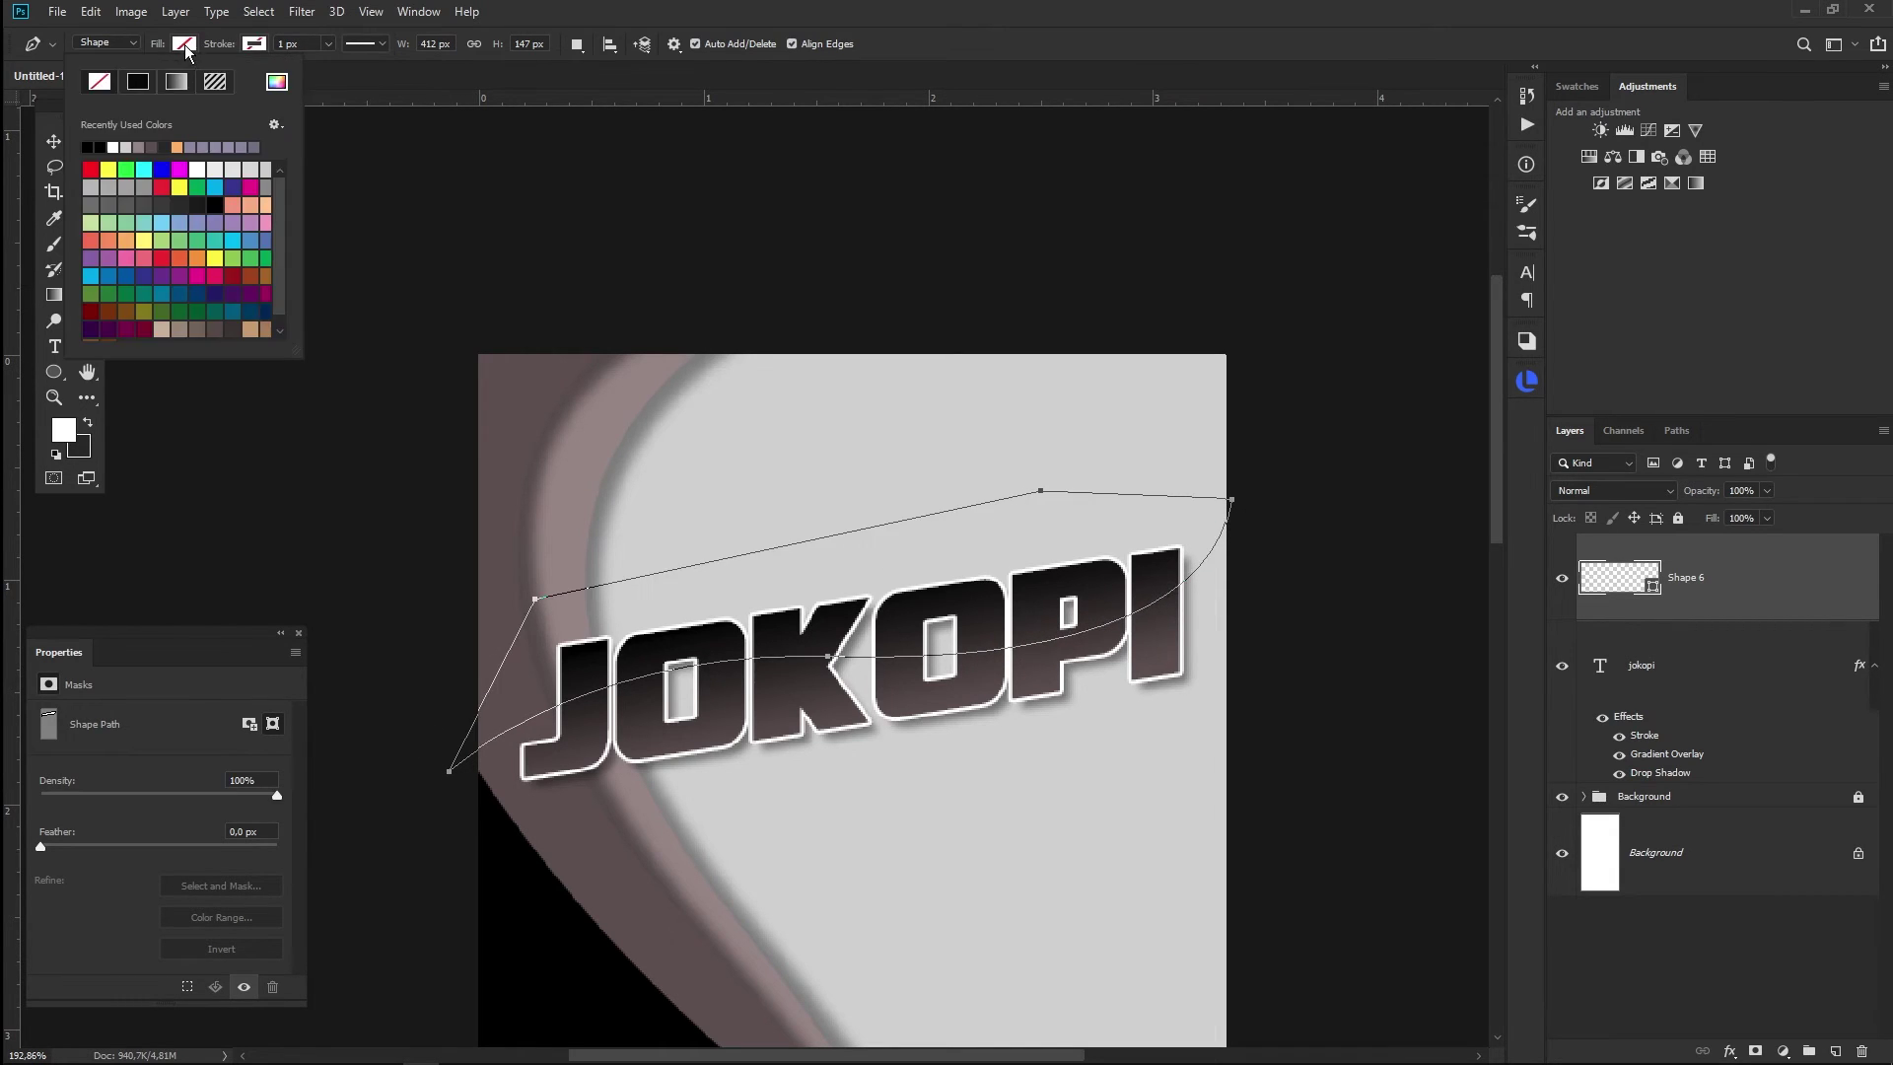
left_click(347, 80)
left_click(732, 1051)
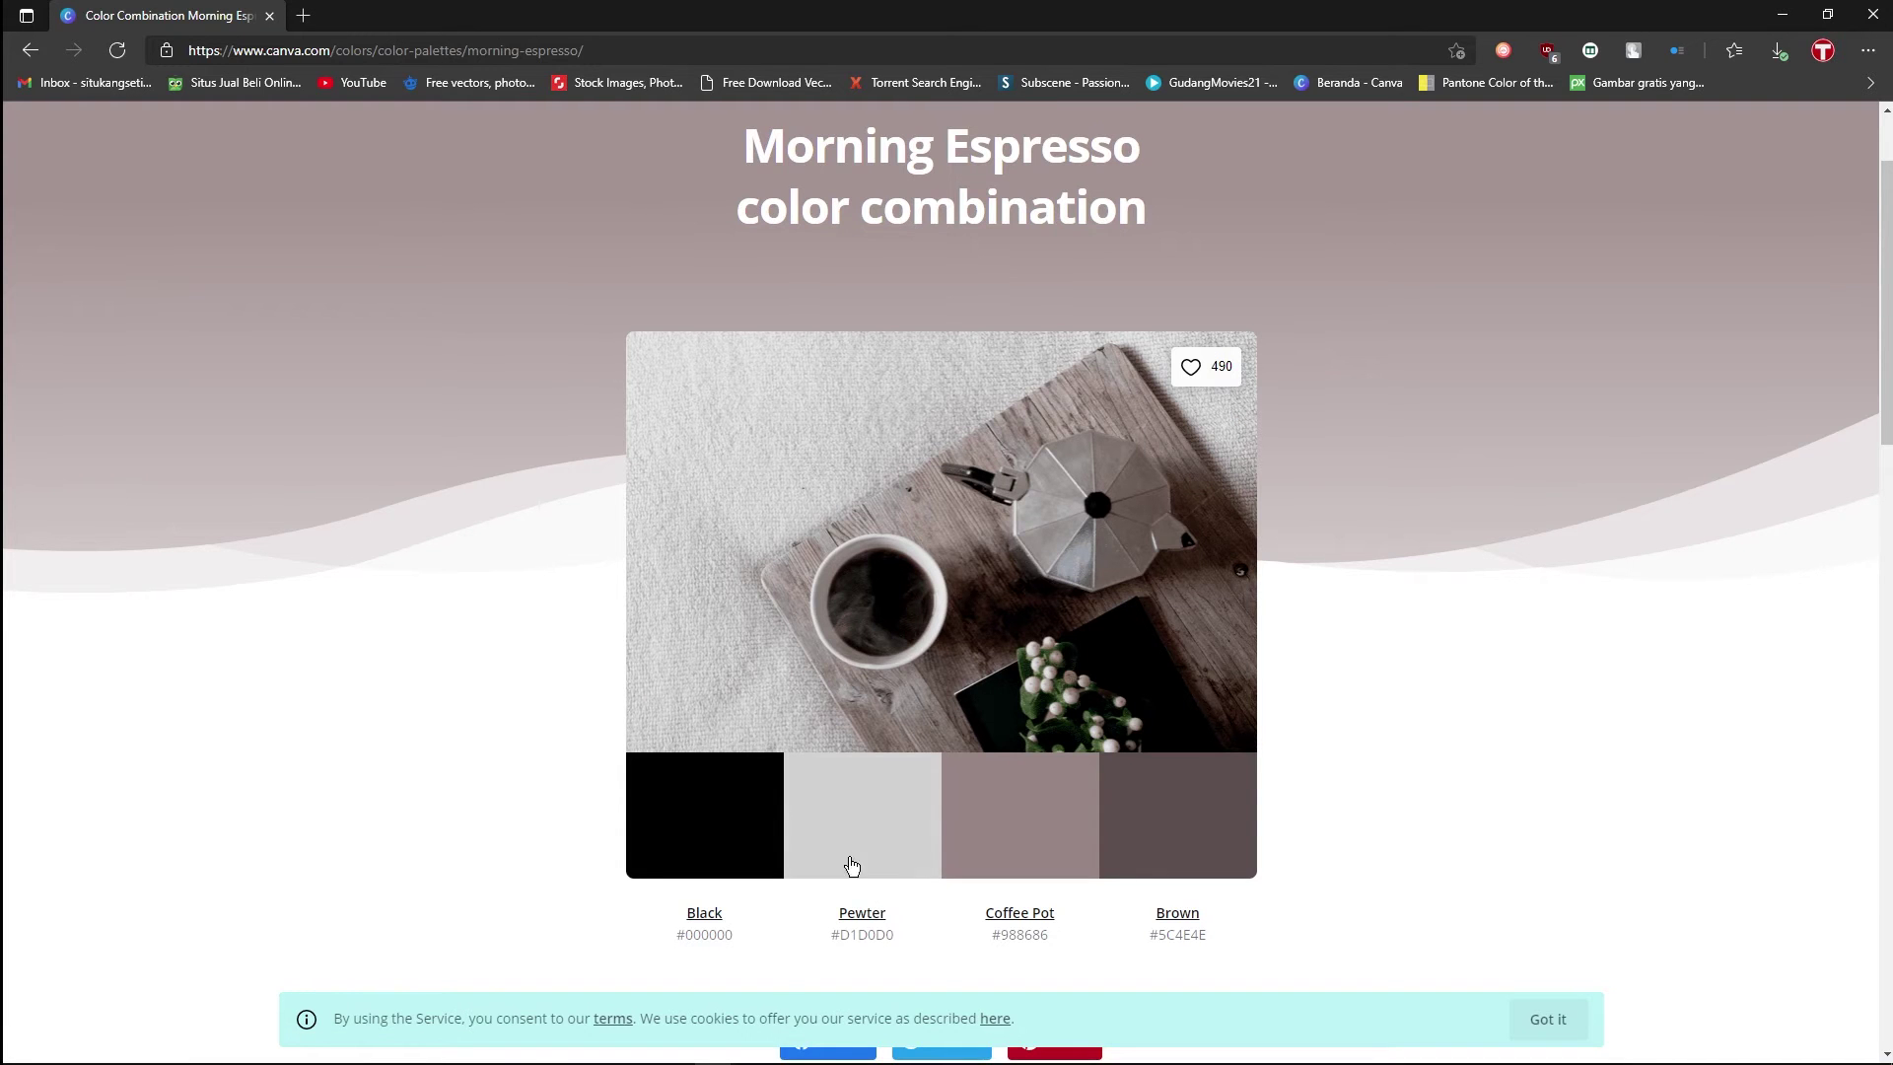
left_click(424, 1050)
left_click(1723, 564)
type("#D1D0D0")
left_click(1812, 244)
- Clip the grey shape to JOKOPI and convert the jokopi text to a smart object
key("v")
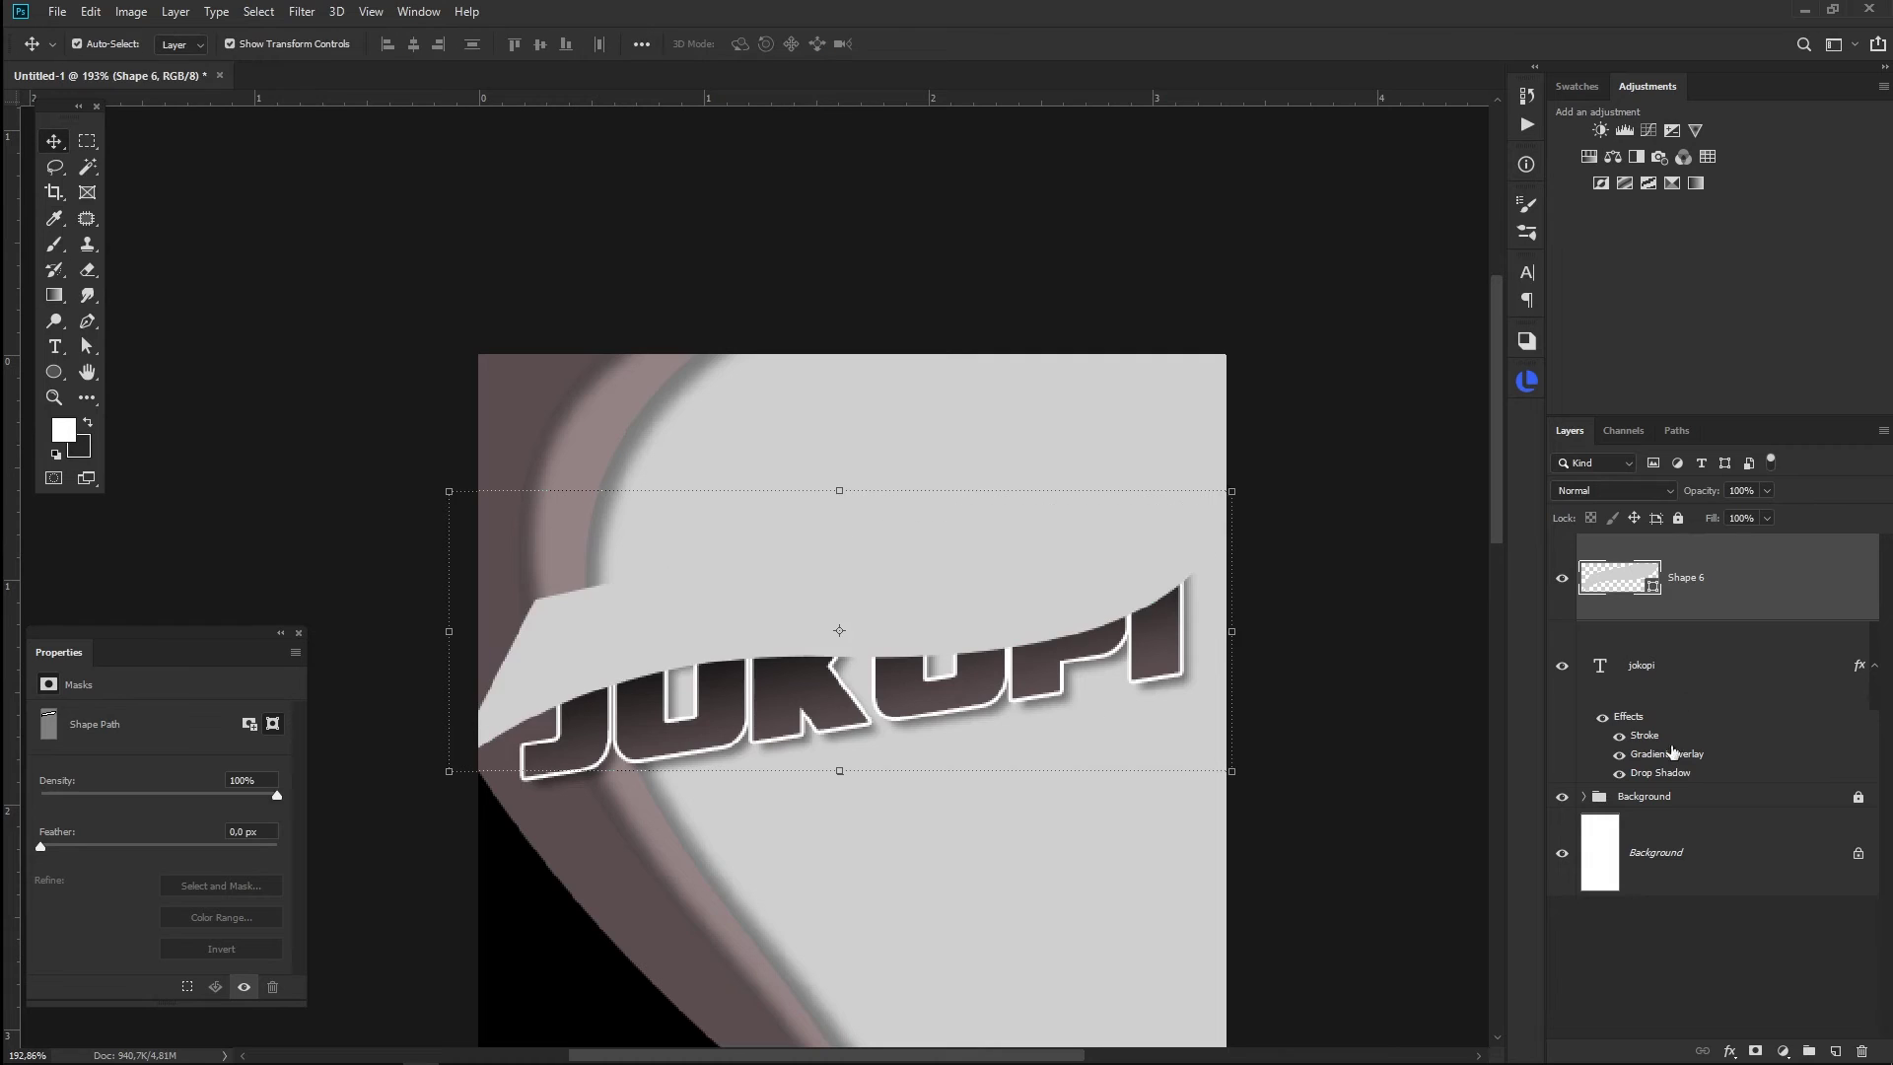
left_click(1642, 613, "alt")
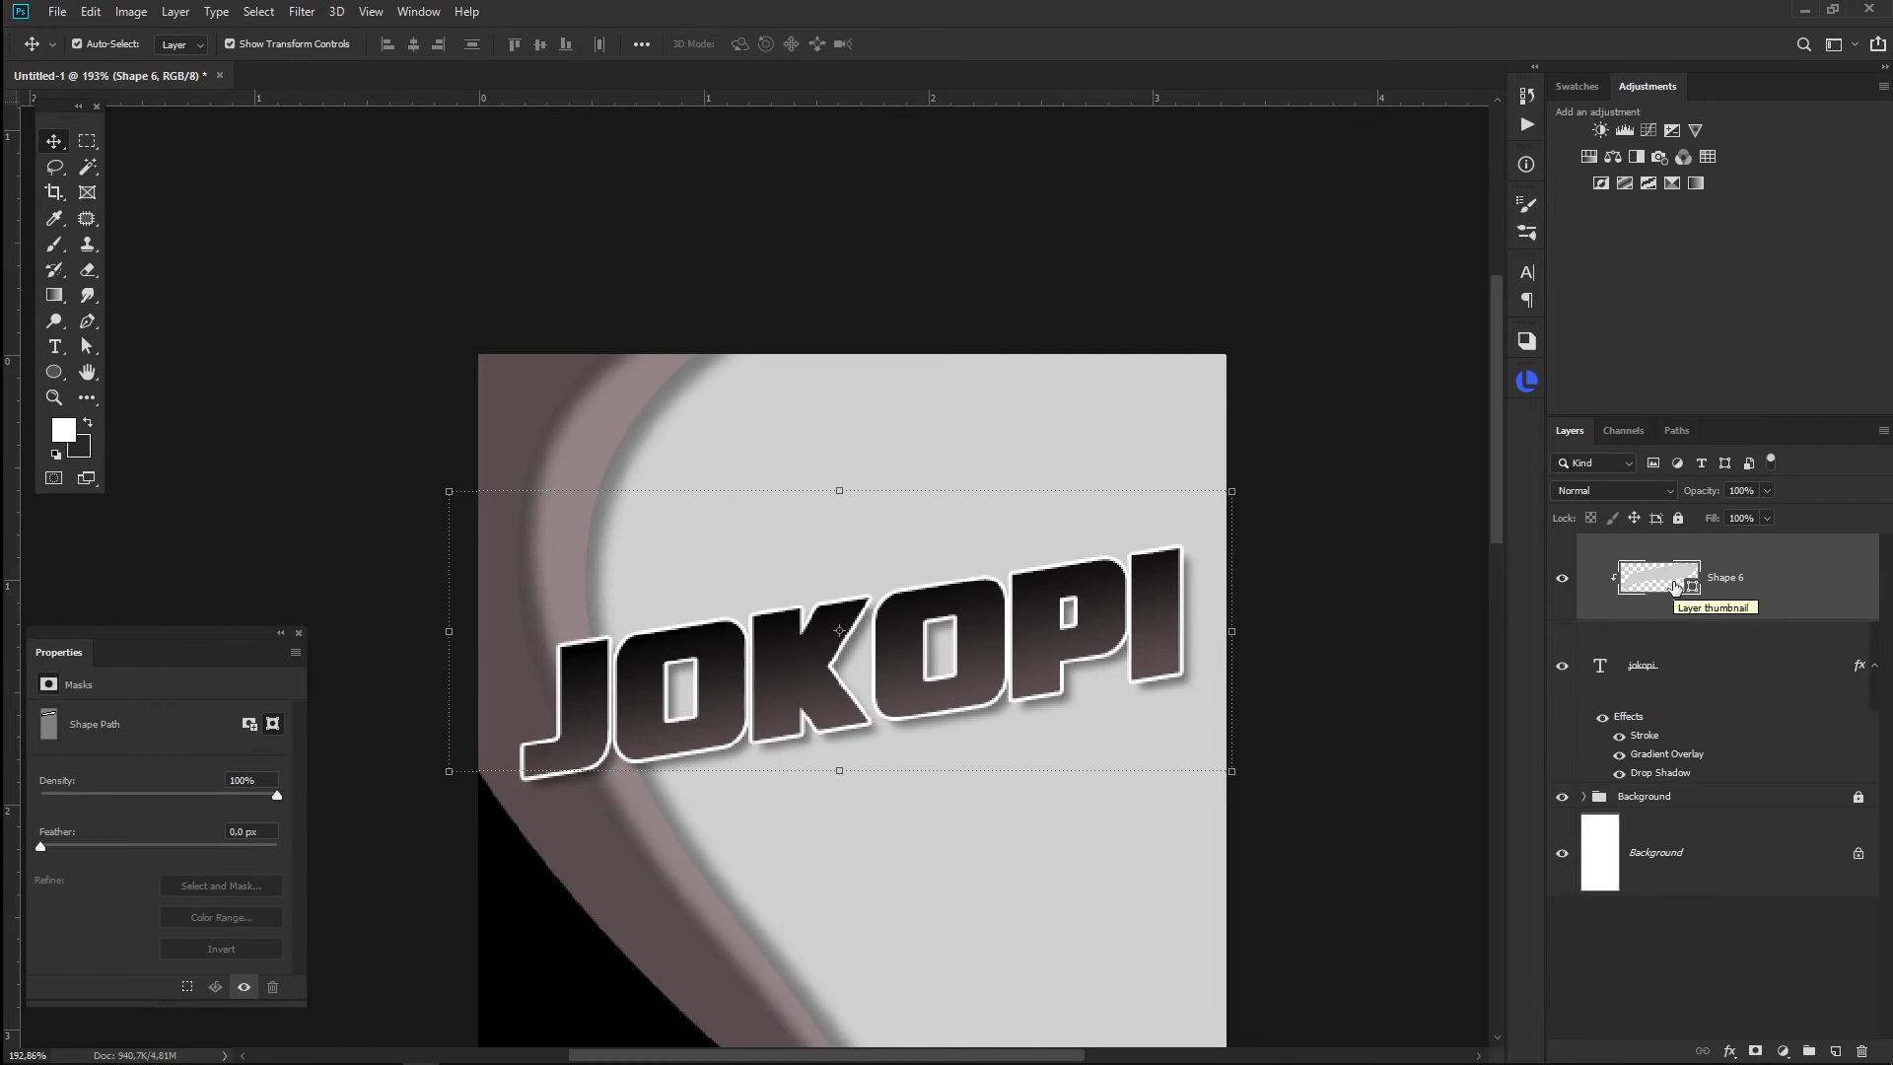
left_click(1740, 667, "shift")
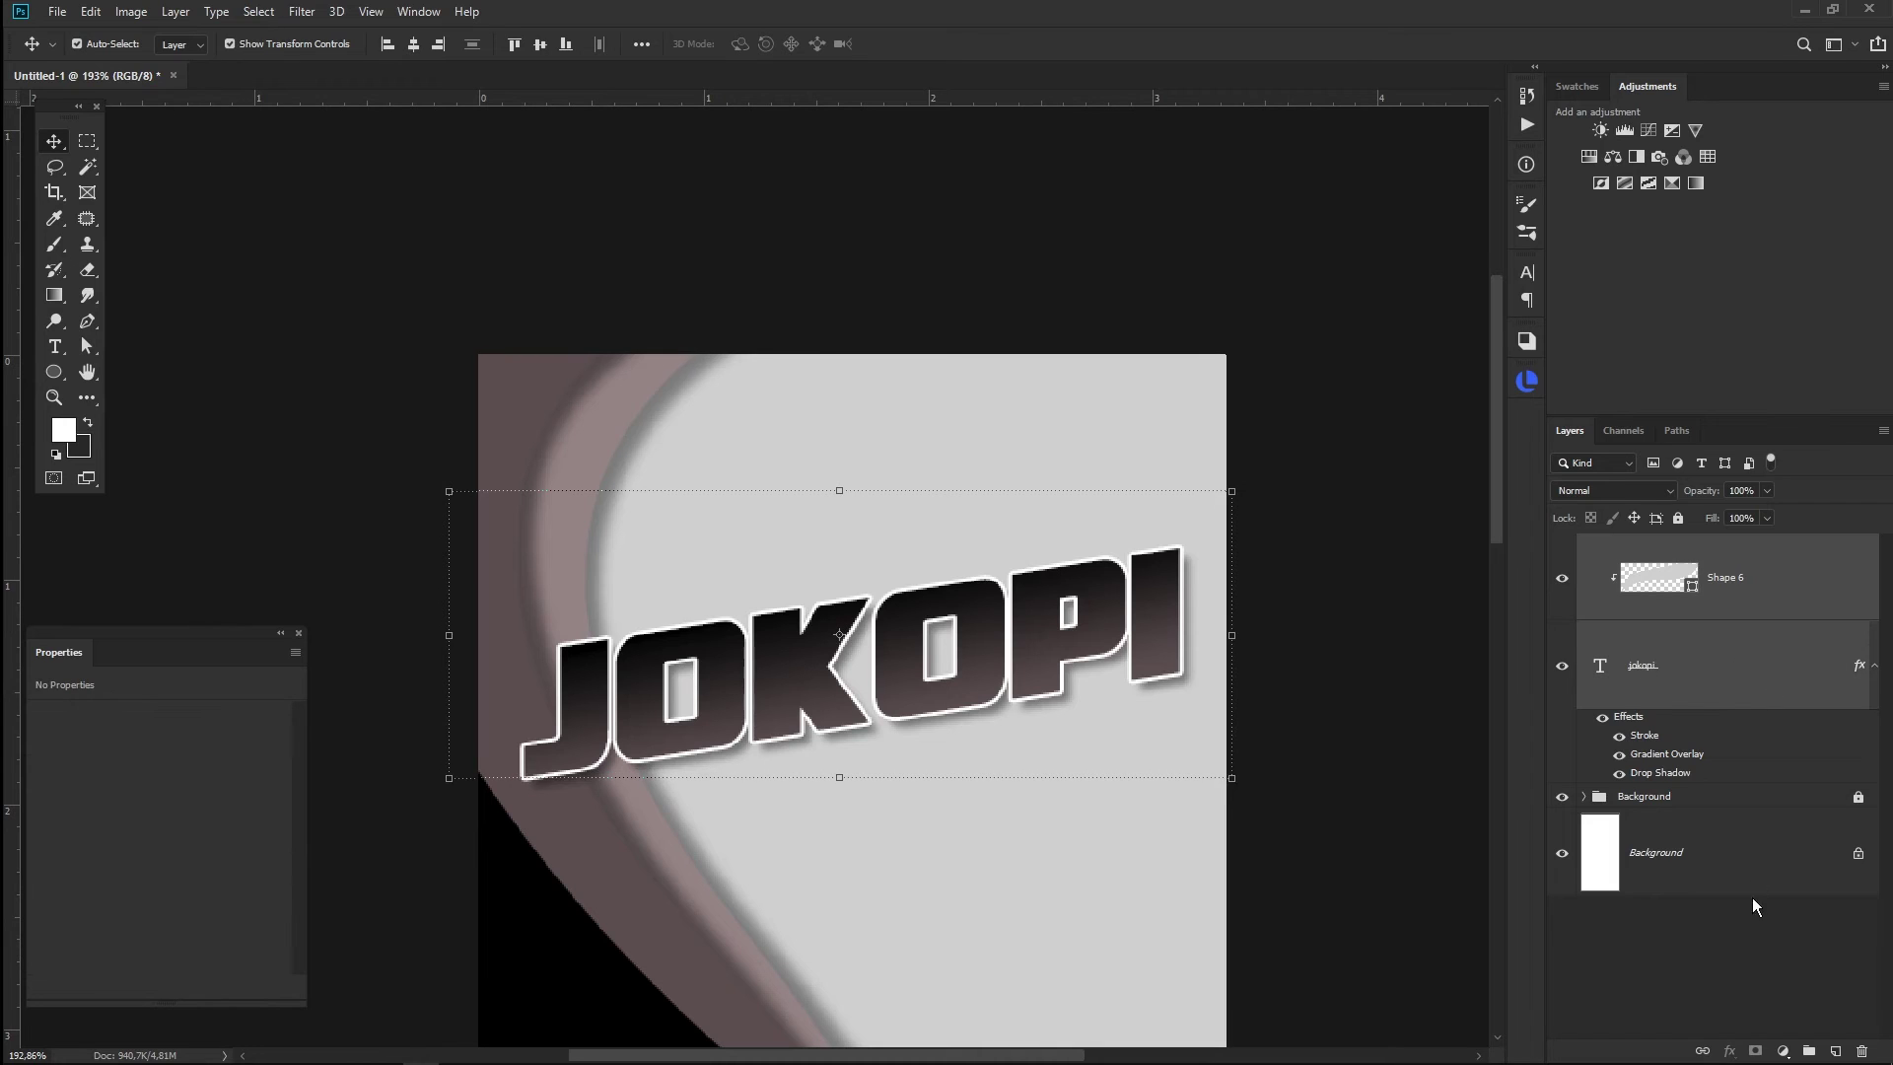
left_click(1757, 883)
right_click(1745, 682)
left_click(1592, 410)
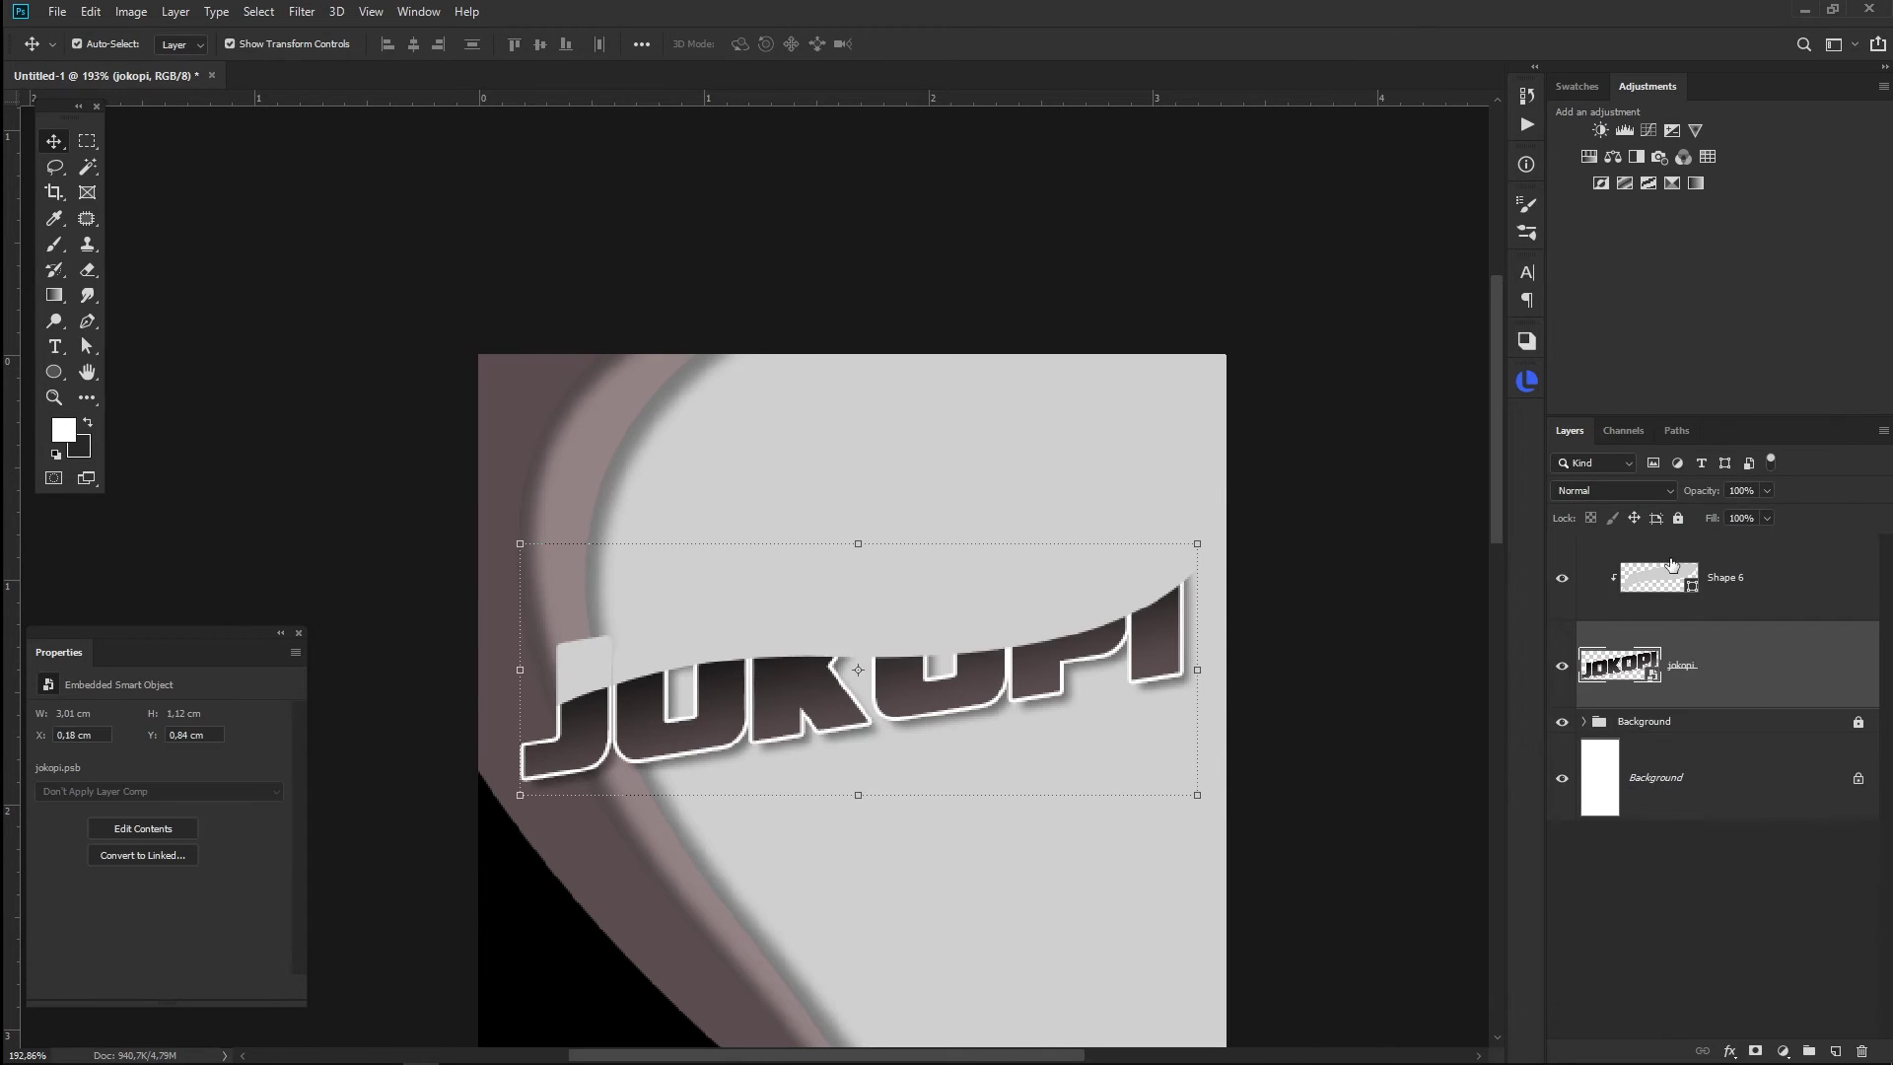
- Lower the highlight shape's opacity to 16%
left_click(1671, 577)
left_click_drag(1702, 490, 1617, 496)
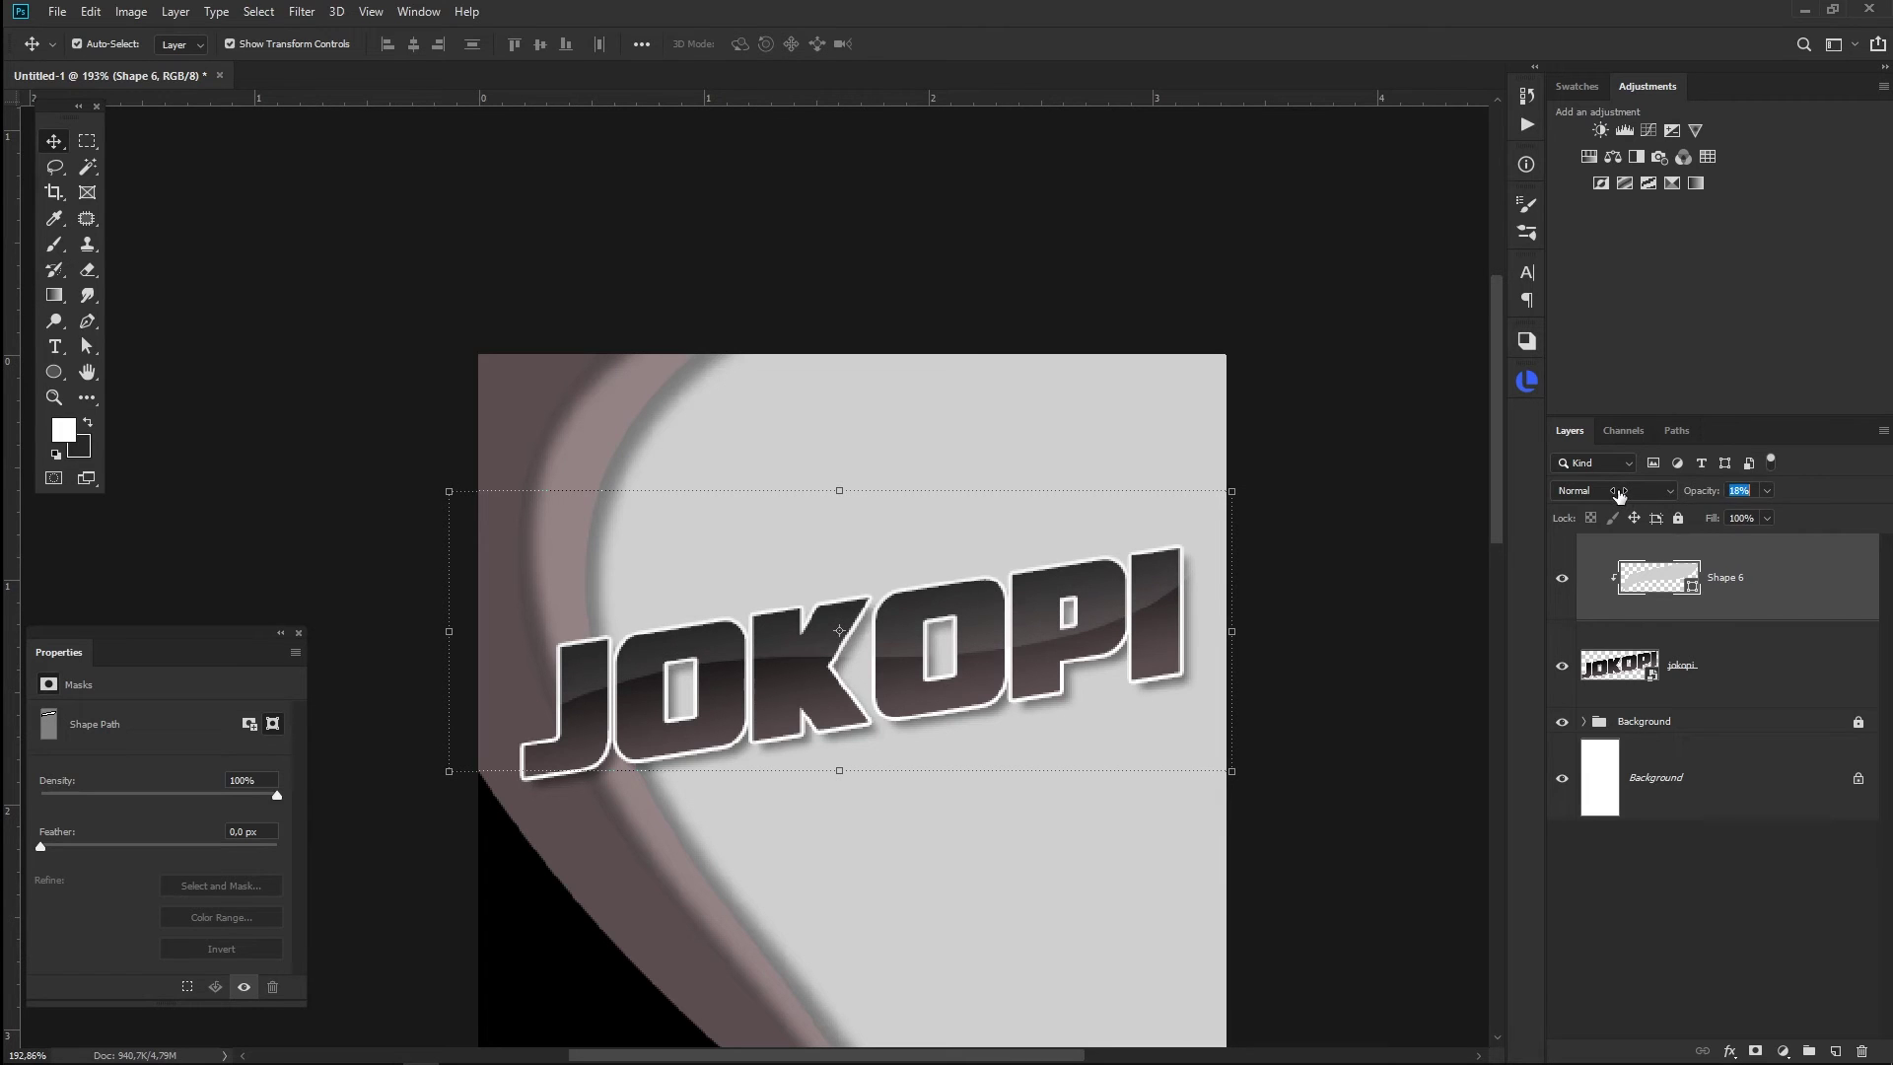
left_click(1386, 656)
scroll(1390, 769, "up", 2)
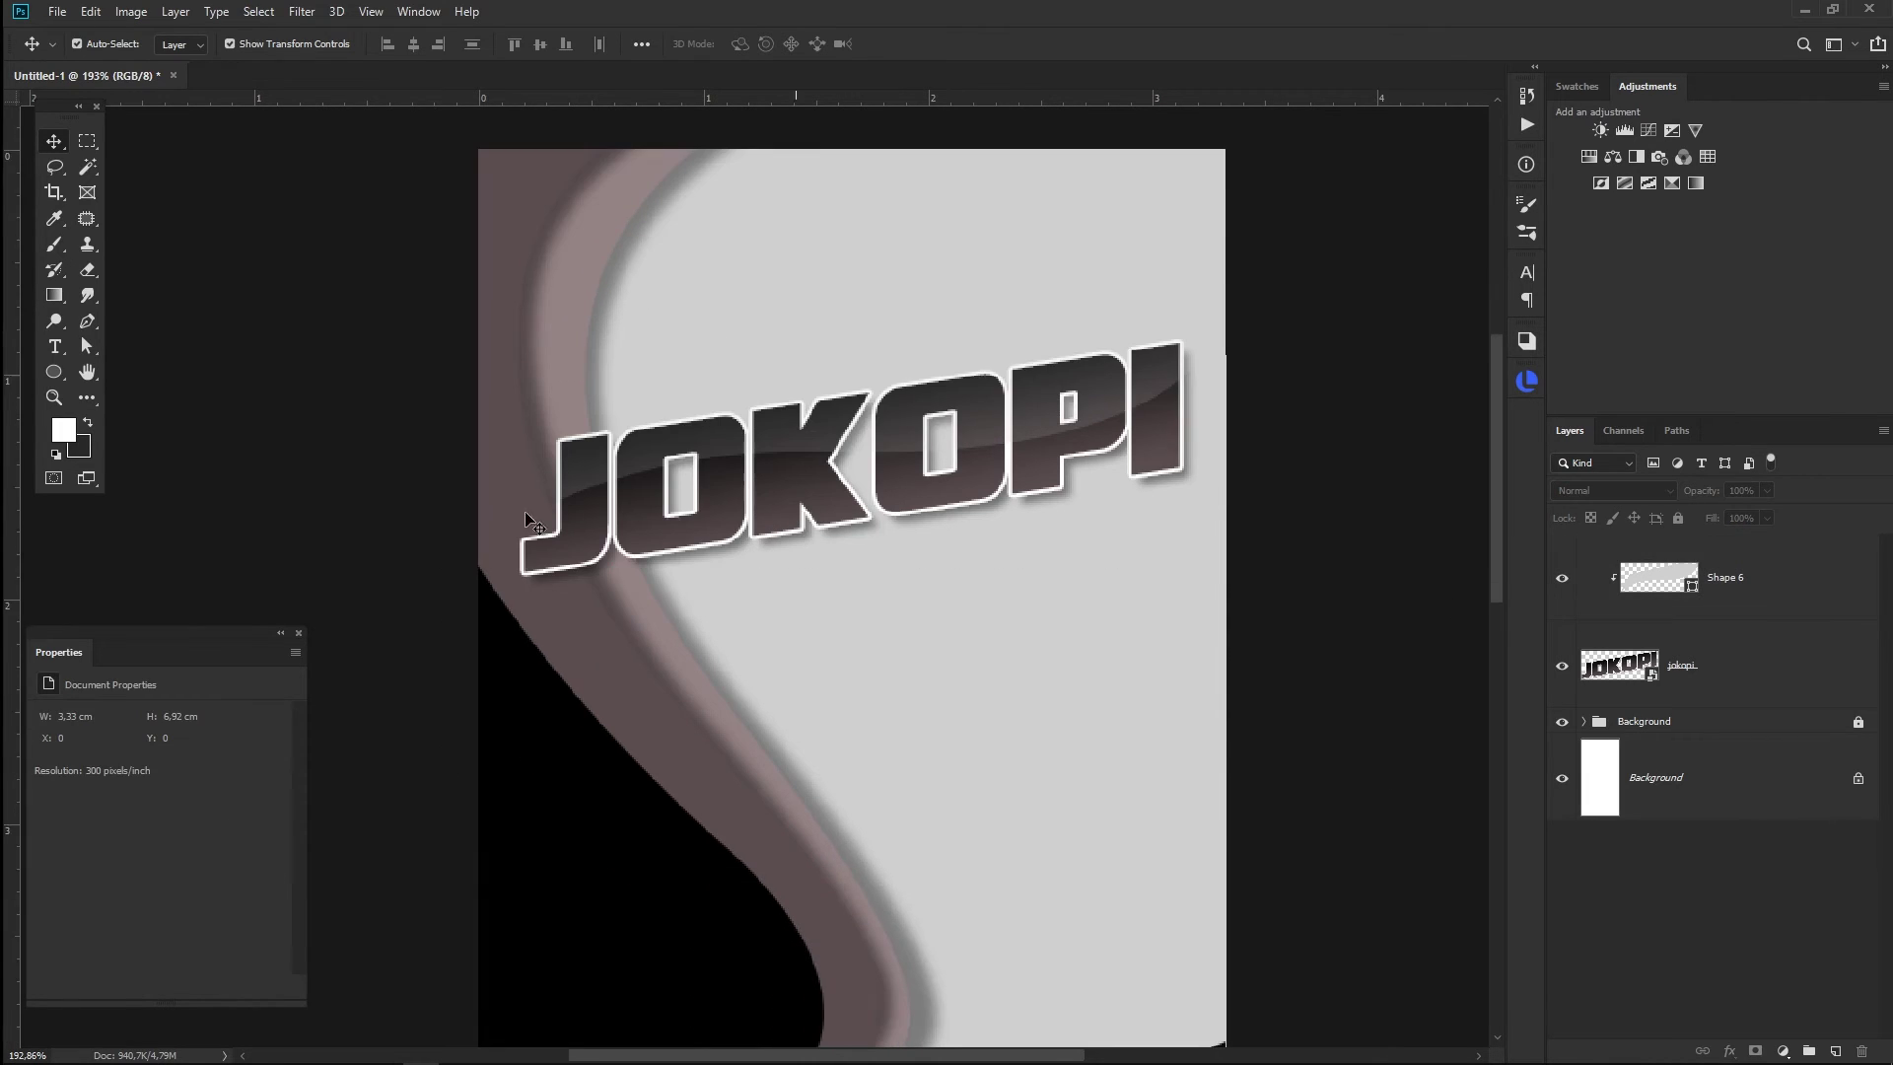
- Choose the Akhand Soft Regular font for new text
left_click(54, 350)
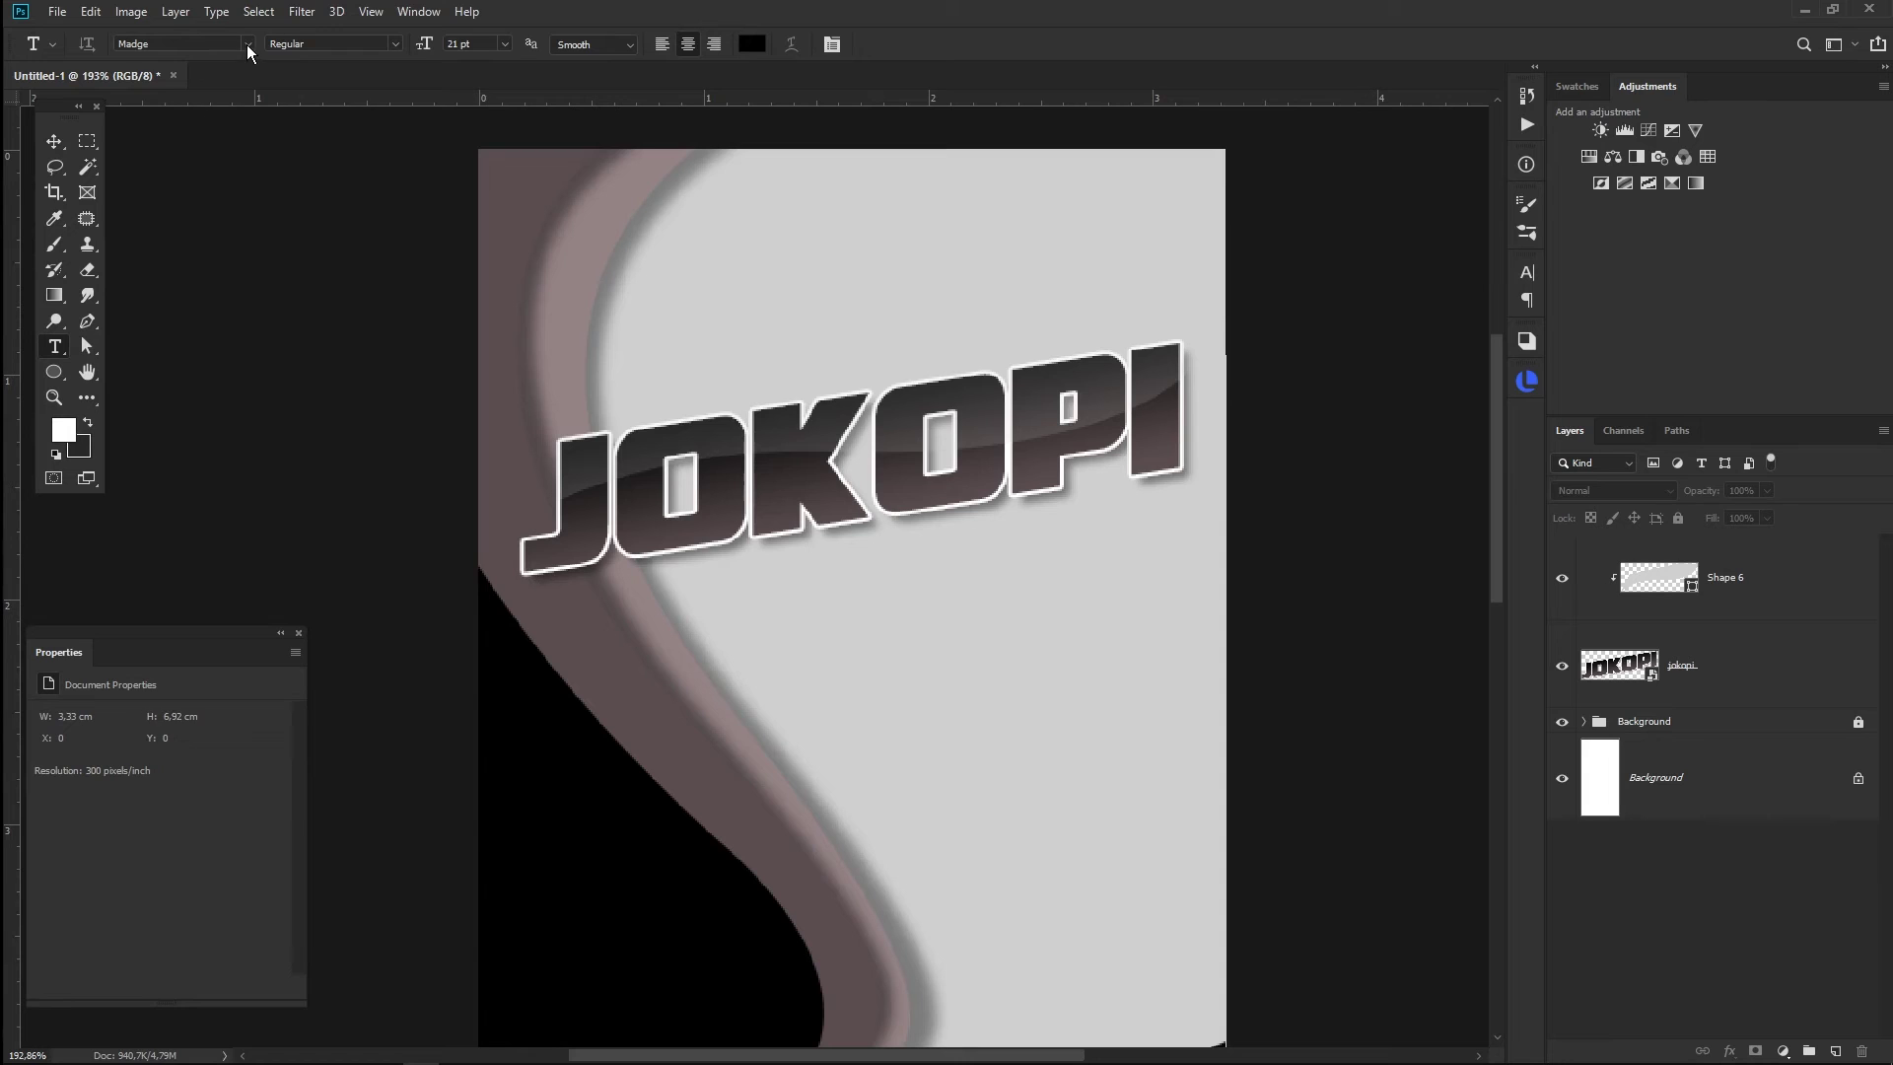
left_click(246, 45)
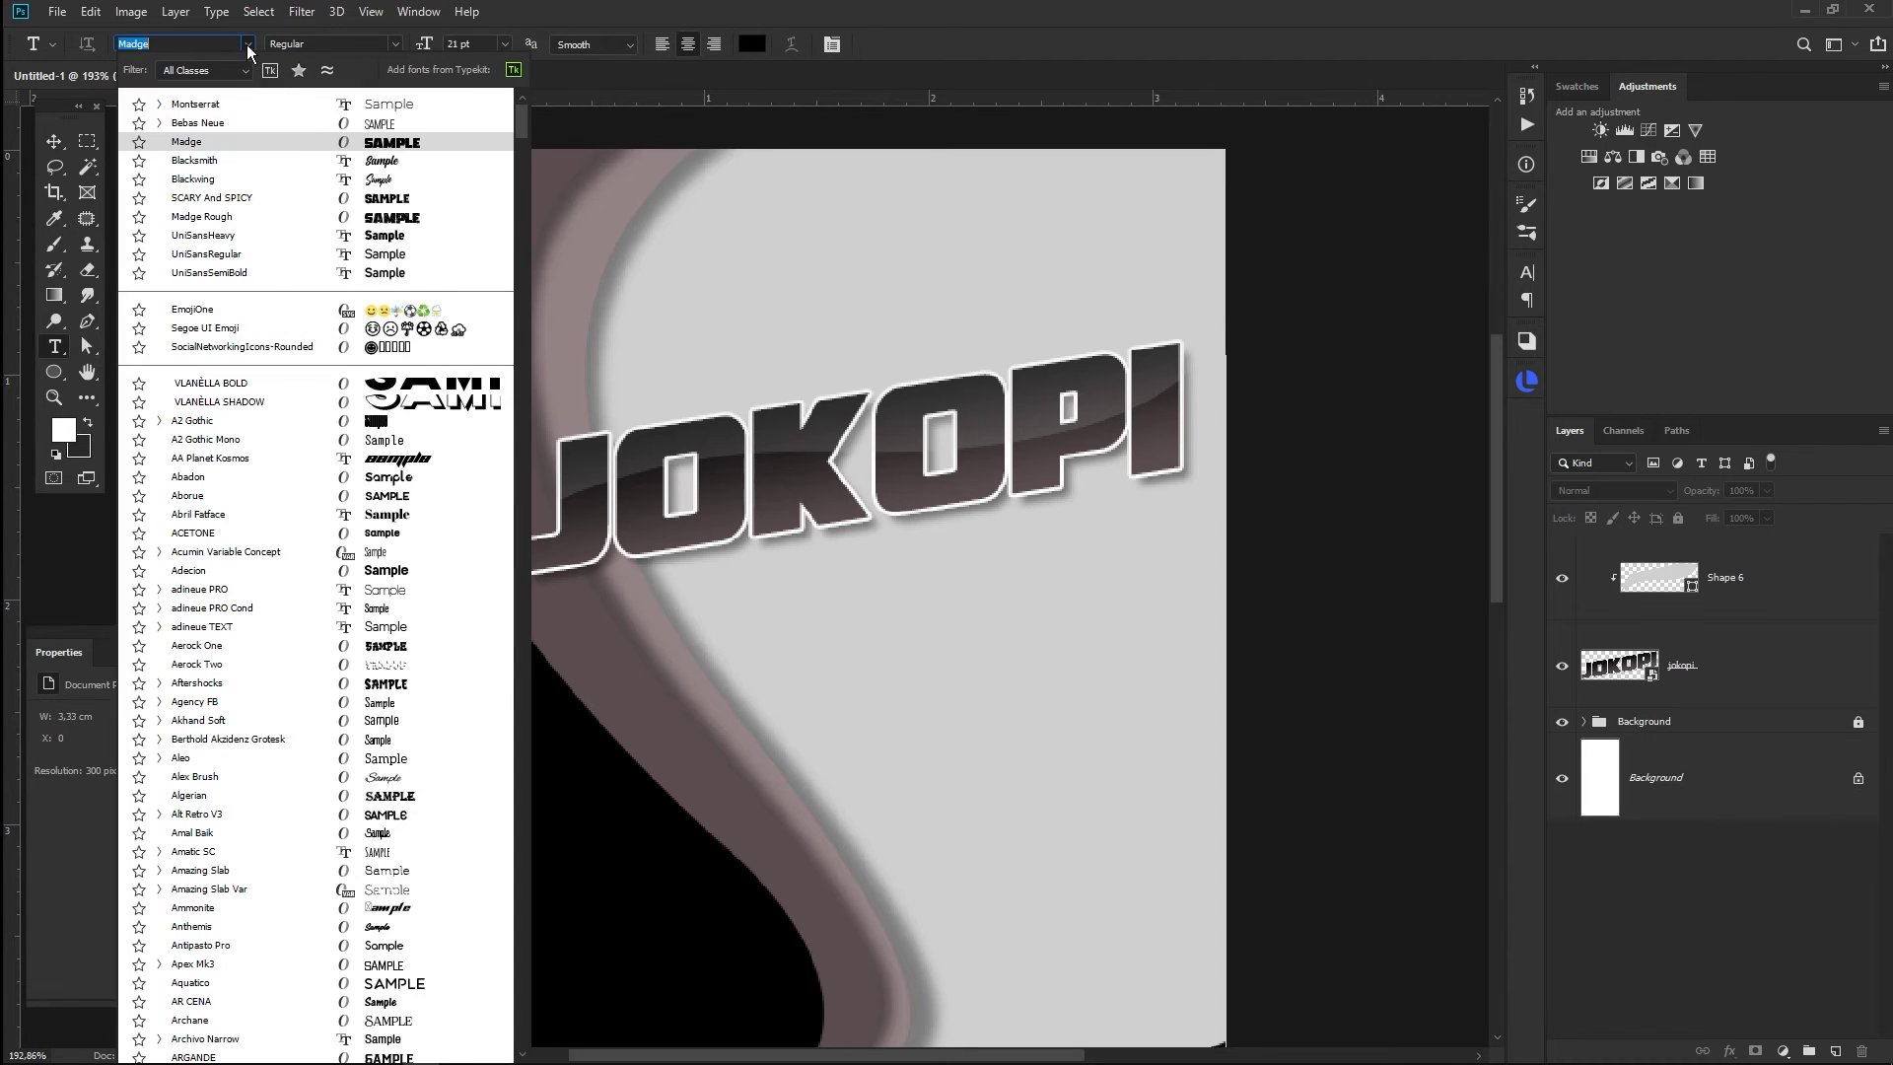
left_click(160, 739)
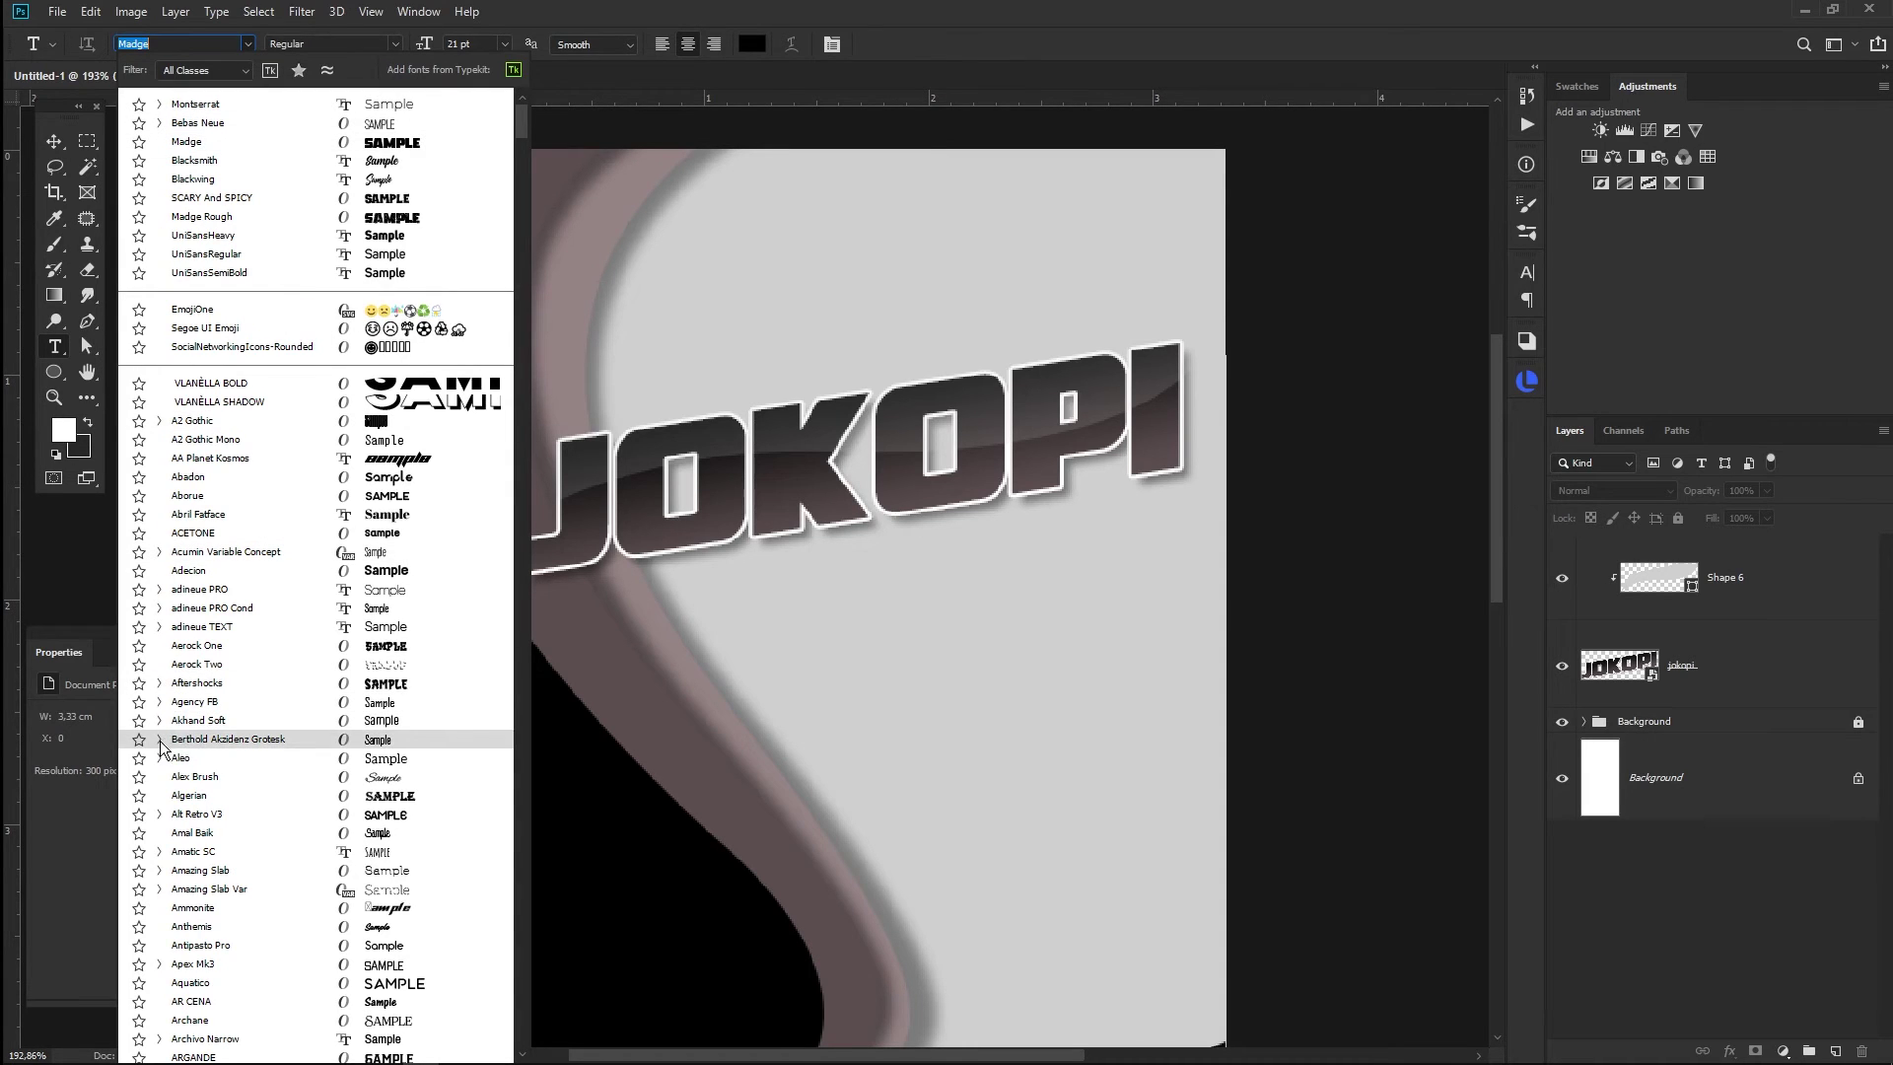
key("Up")
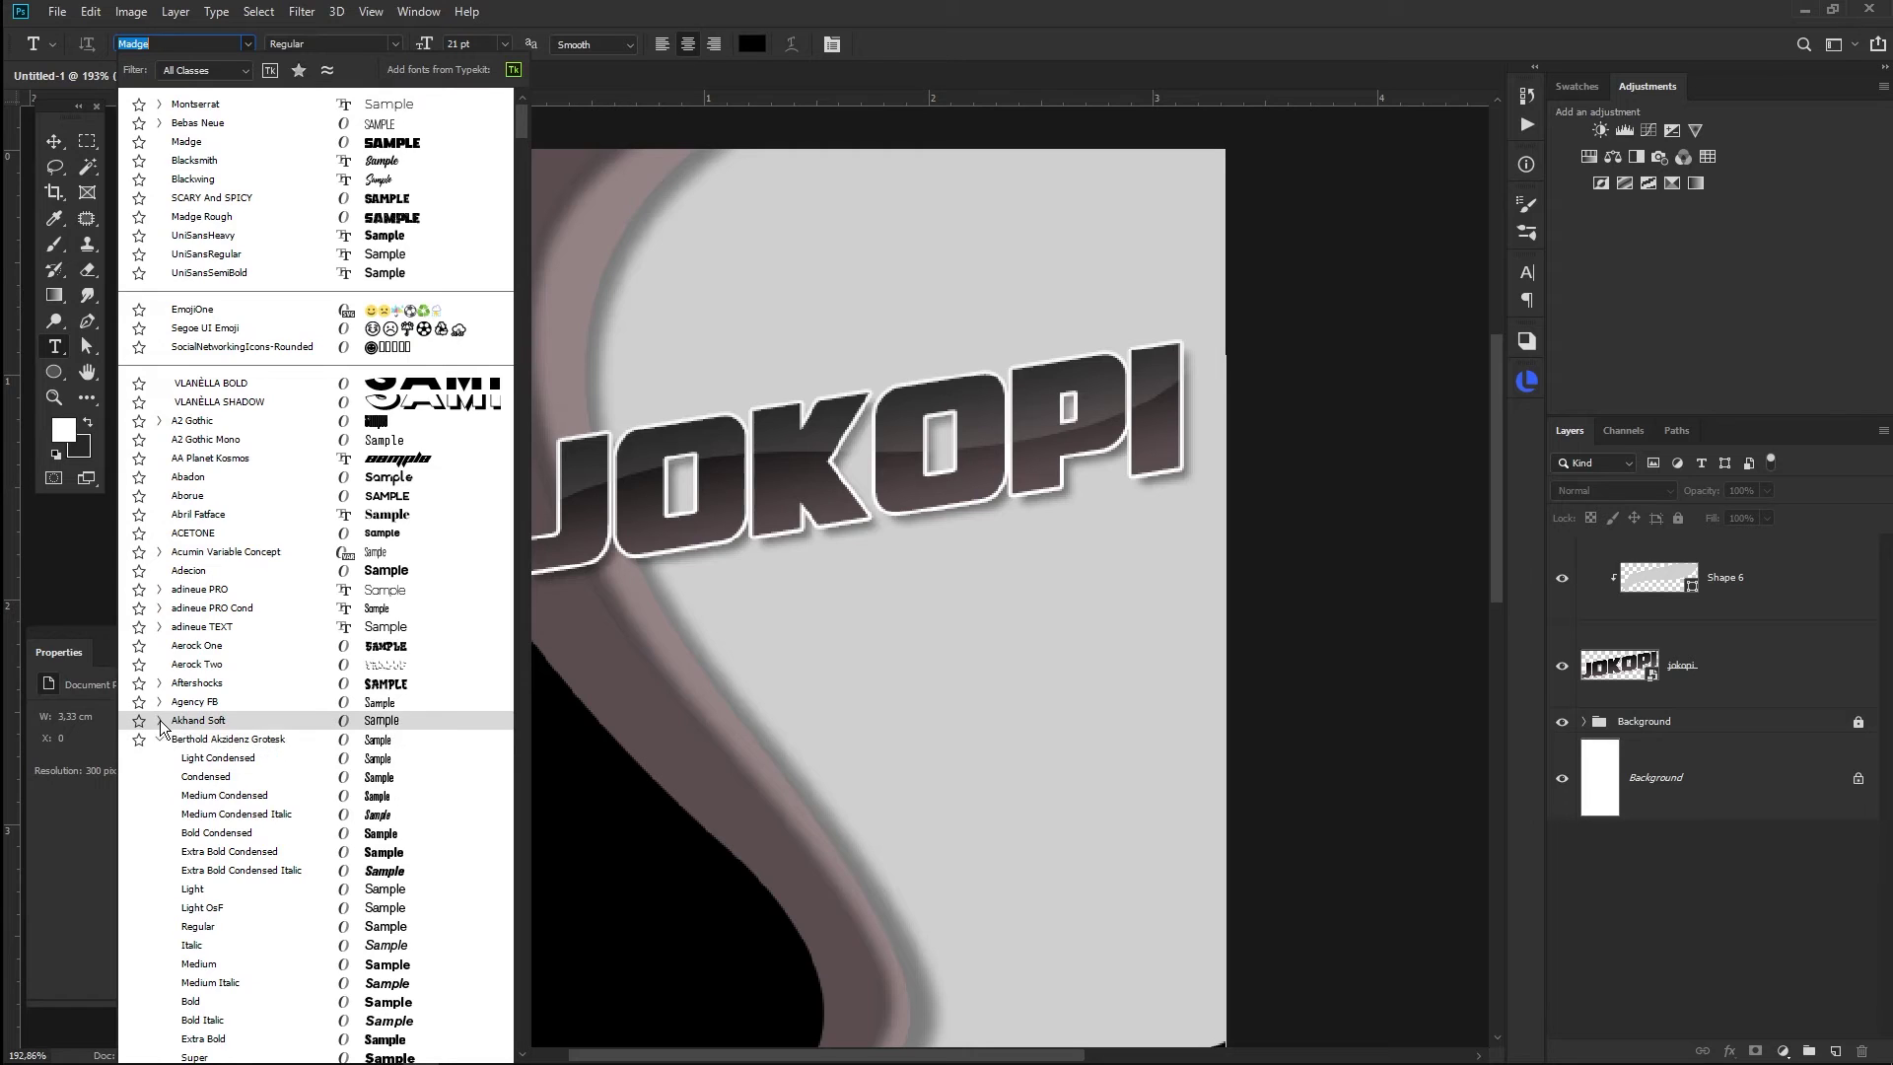
key("Right")
key("Down")
key("Down")
key("Return")
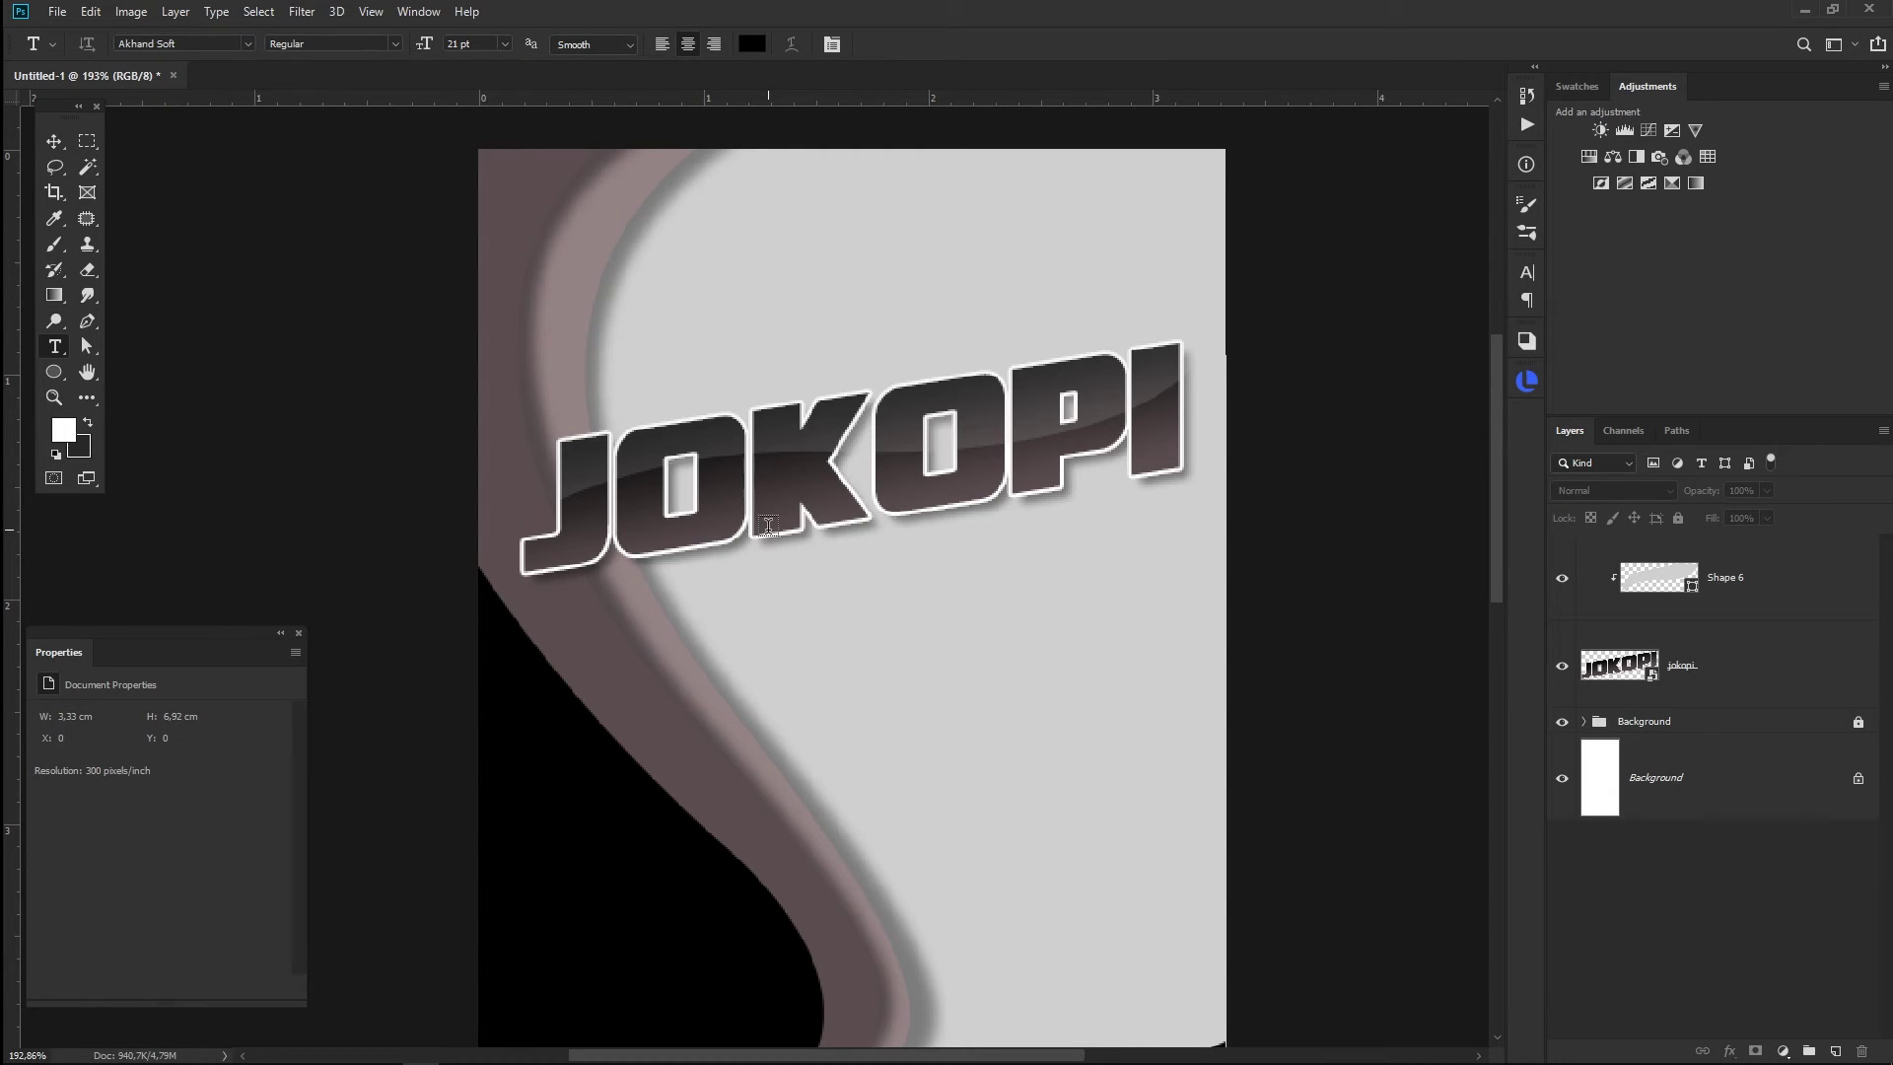
- Add a black 'Kopi Asli Solo' line below the title and scale it down
left_click(751, 693)
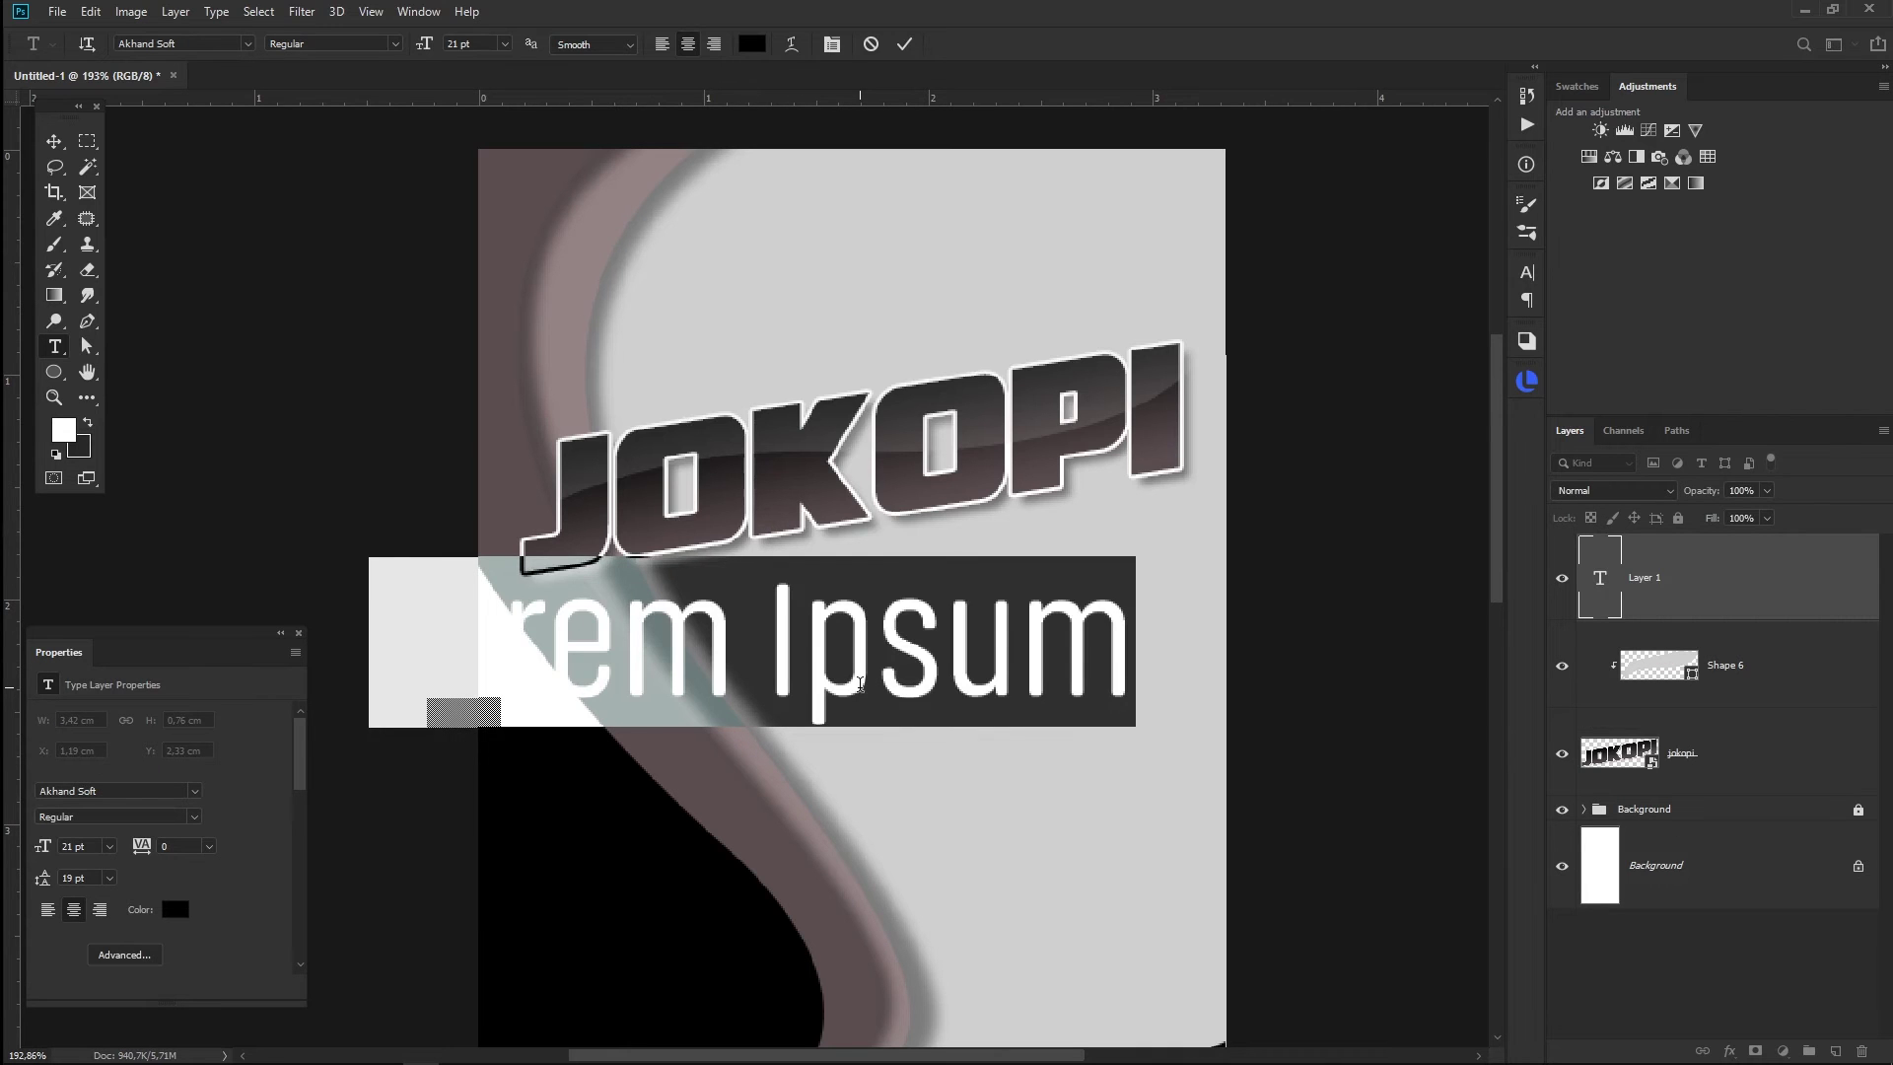
type("Kopi")
type(" Asli Solo")
key("ctrl+a")
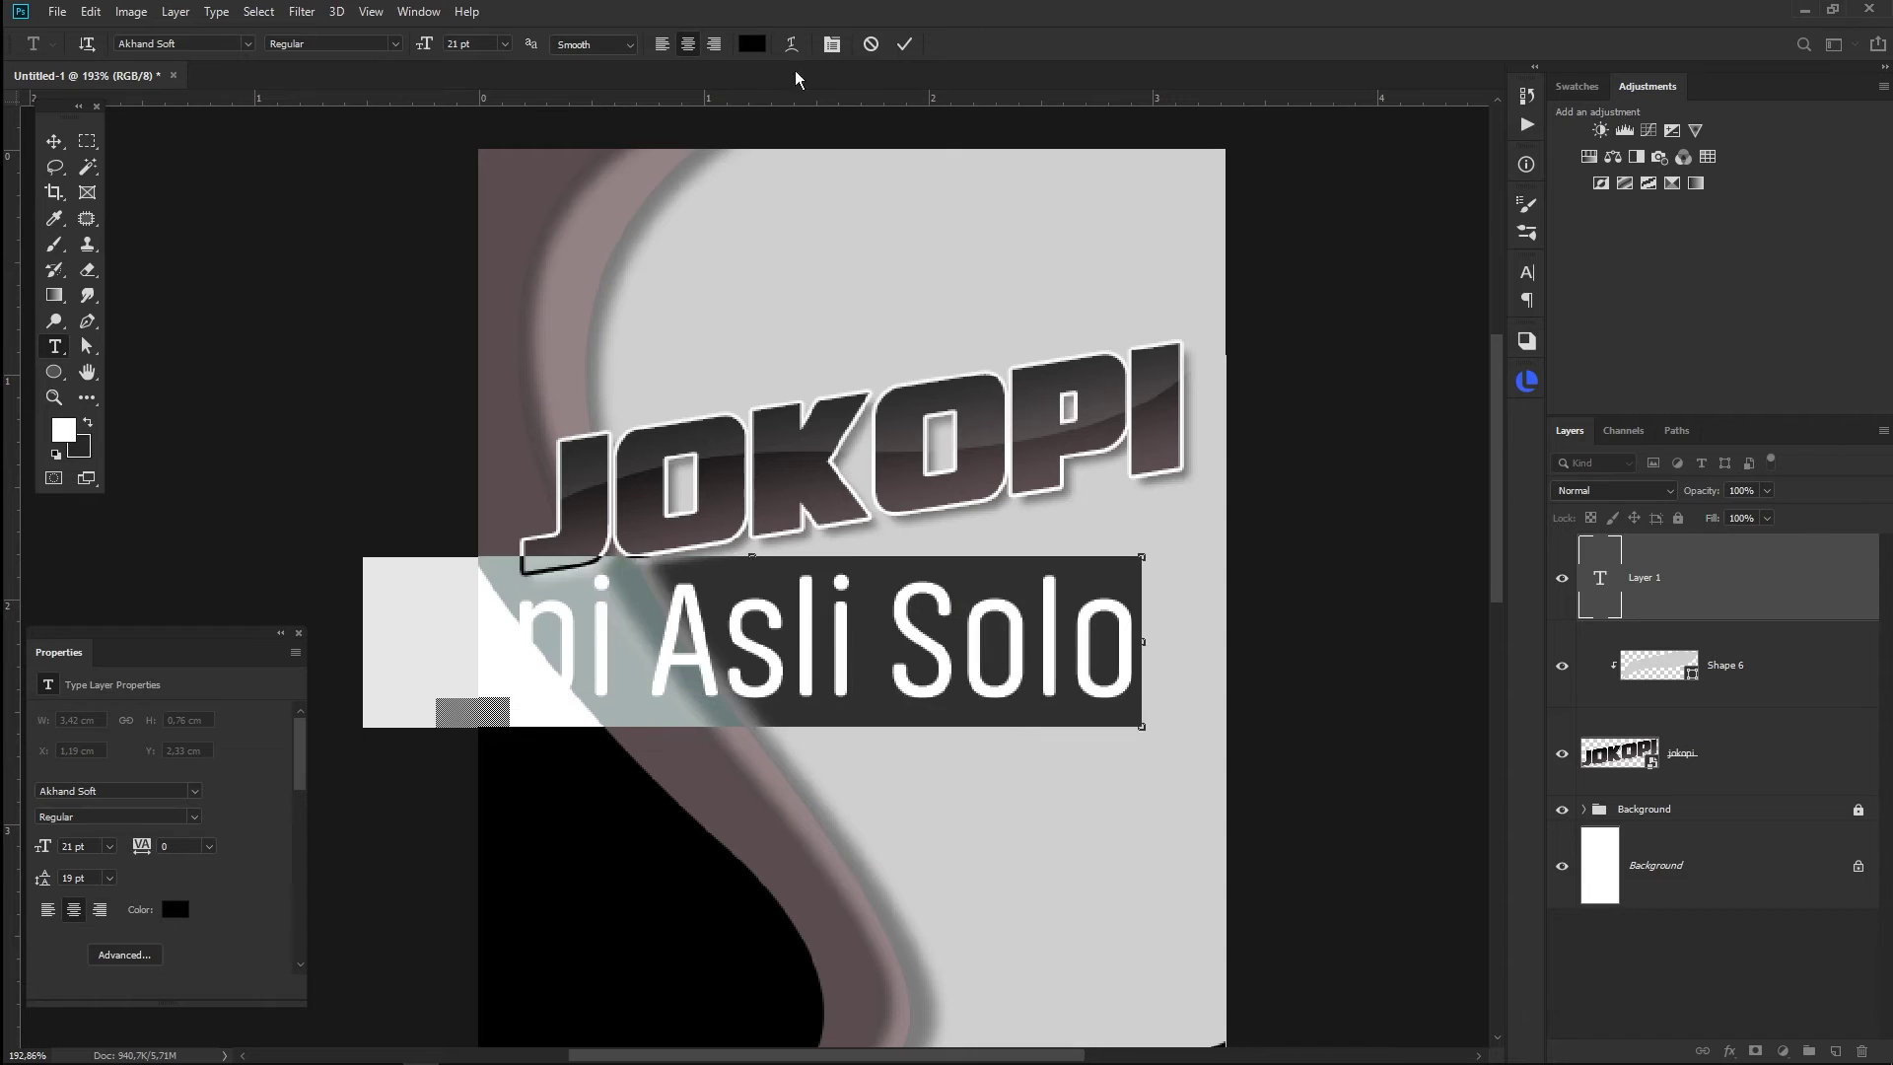
left_click(753, 44)
left_click(586, 770)
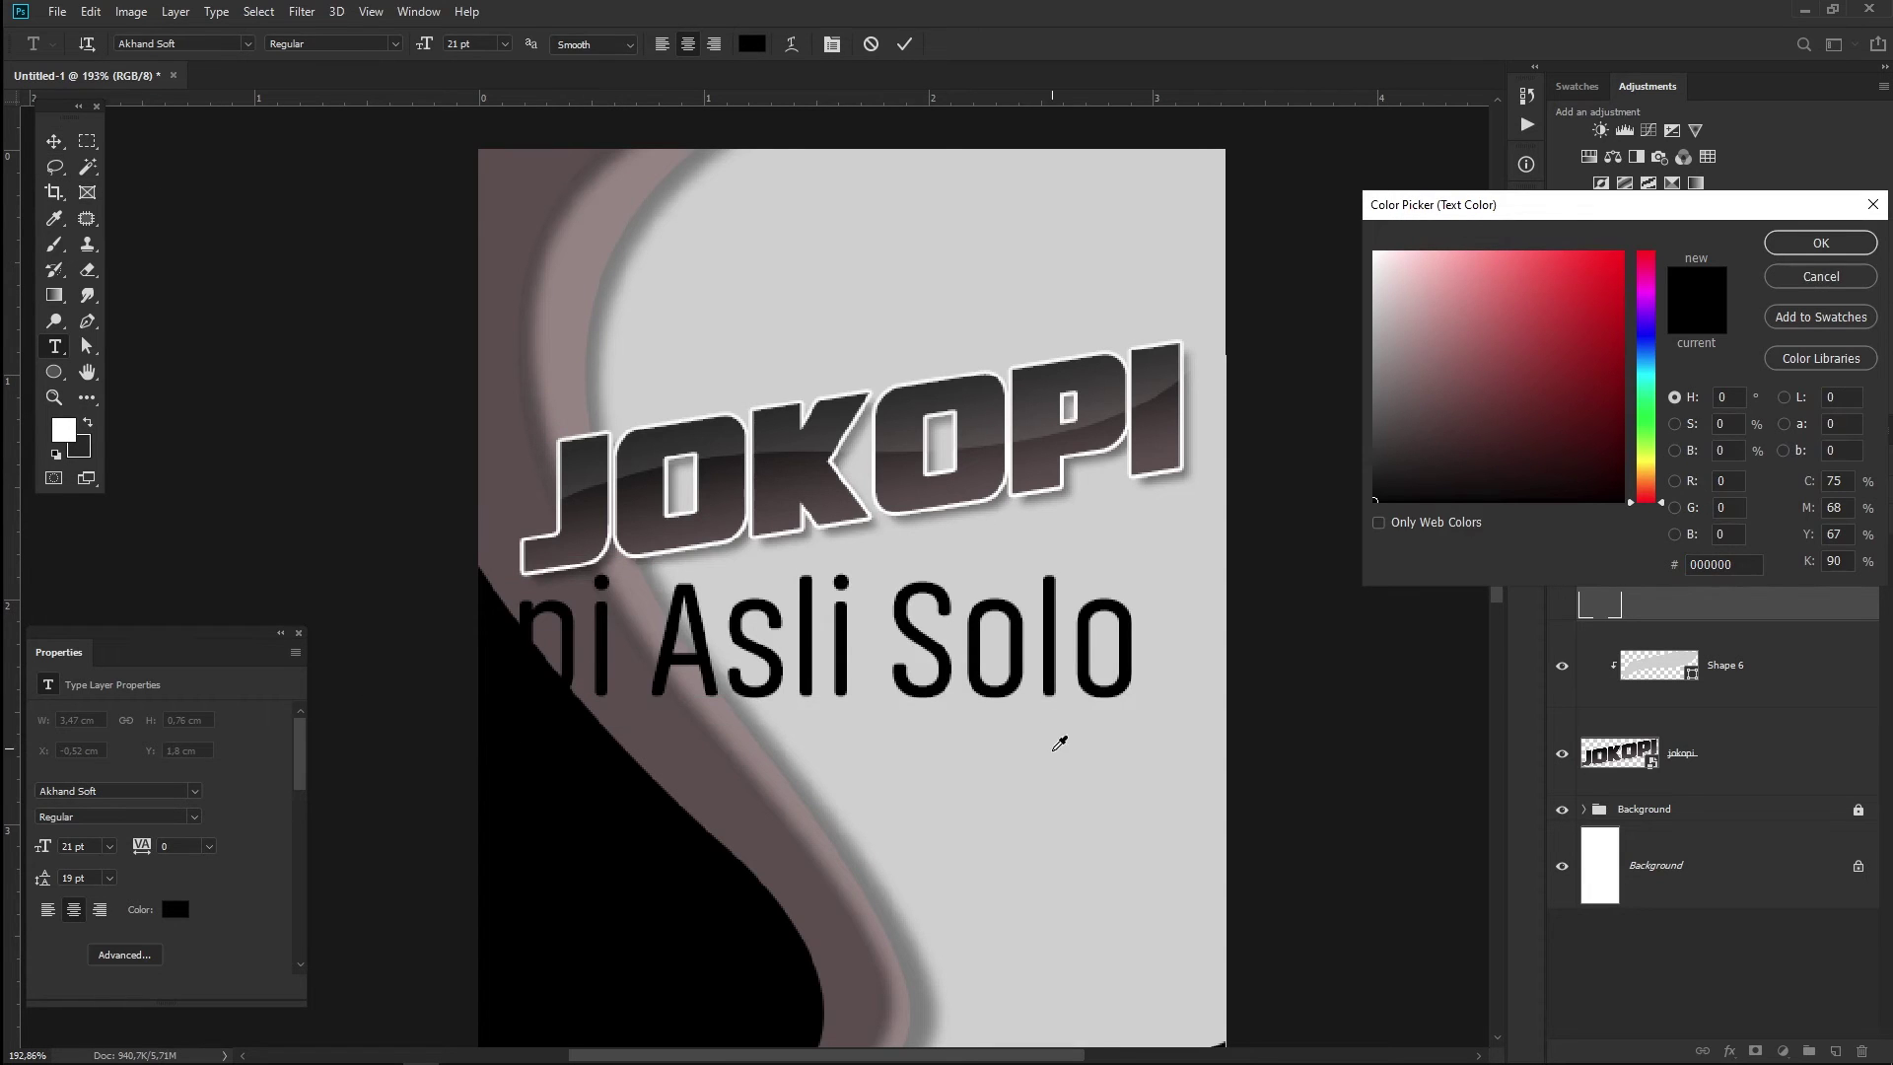
left_click(1821, 242)
key("ctrl+t")
mouse_move(373, 725)
left_mouse_down()
mouse_move(840, 653)
mouse_move(779, 667)
left_mouse_up()
key("Return")
- Change the tagline's font style to Akhand Soft Bold
key("t")
left_click(925, 624)
key("ctrl+a")
left_click(394, 43)
left_click(325, 123)
left_click(54, 143)
- Skew the tagline so its right side rises and place it just under JOKOPI
key("ctrl+t")
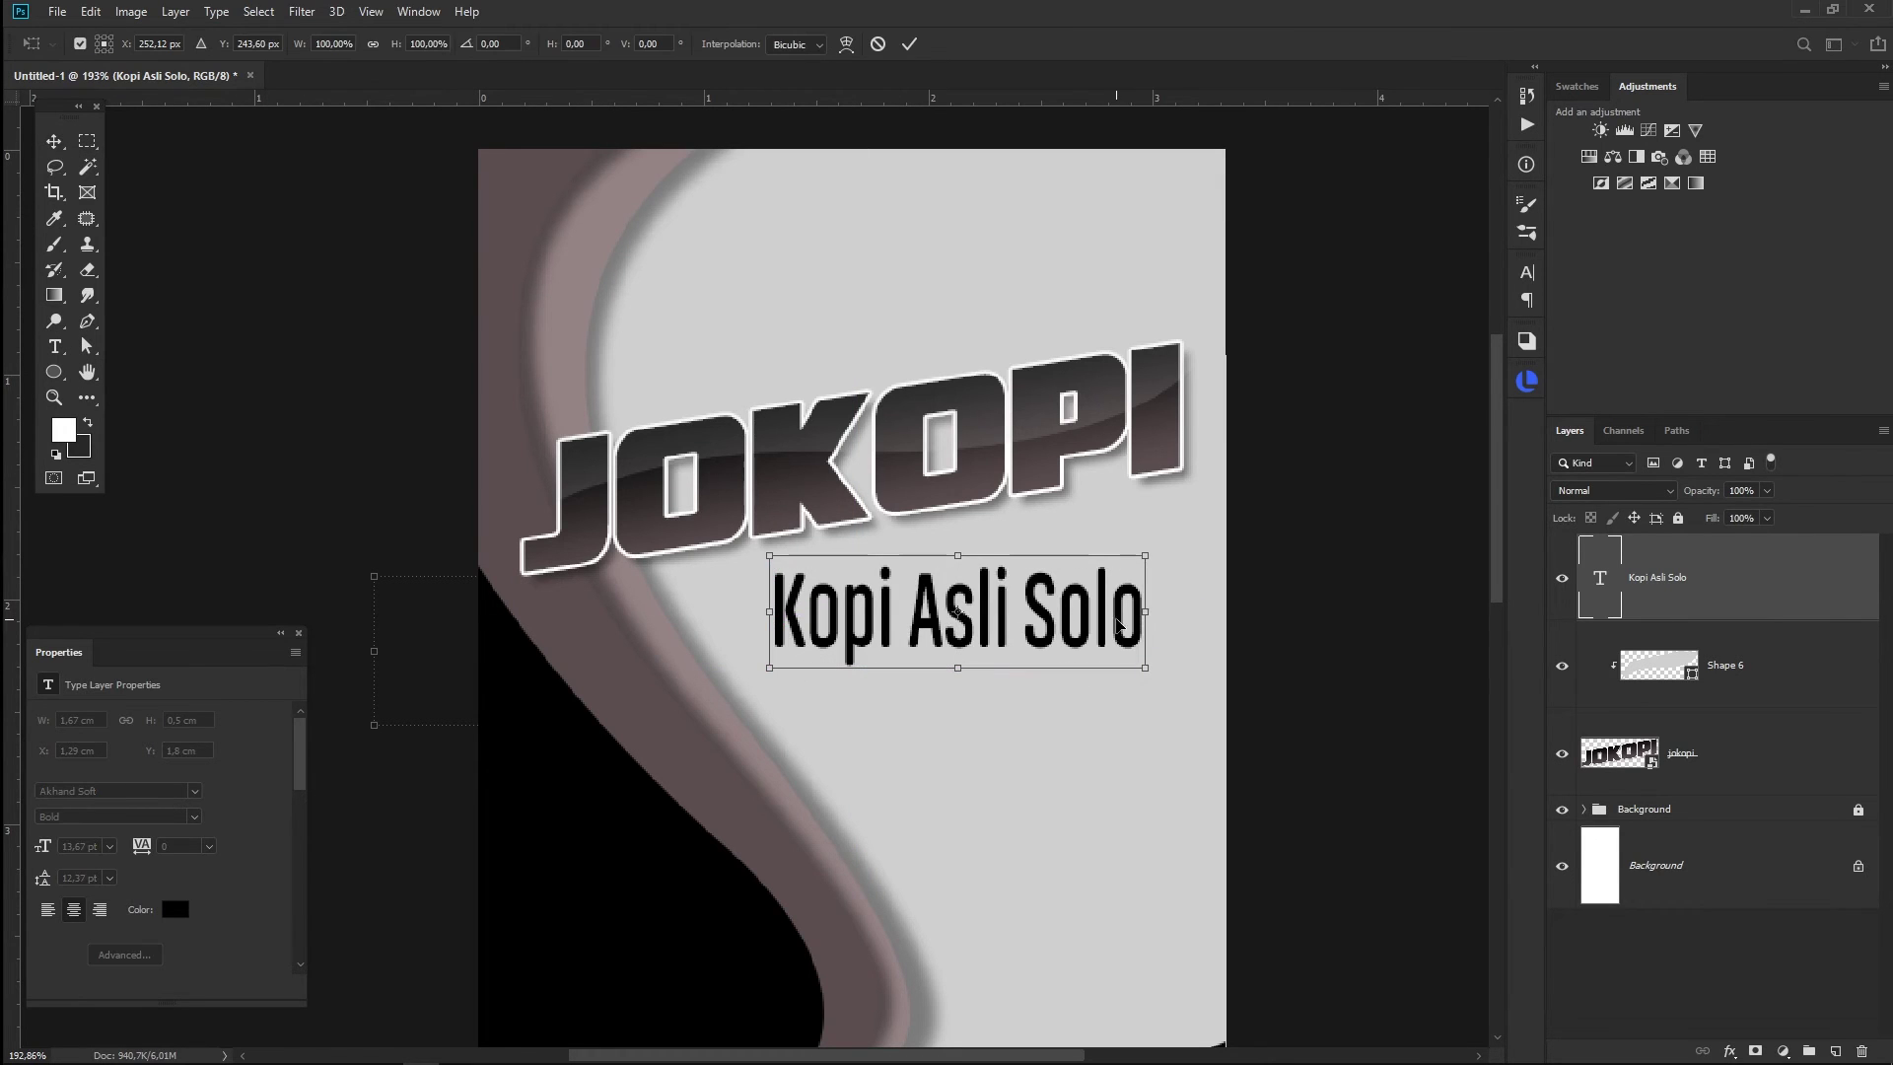
left_click_drag(1147, 613, 1144, 550)
key("Return")
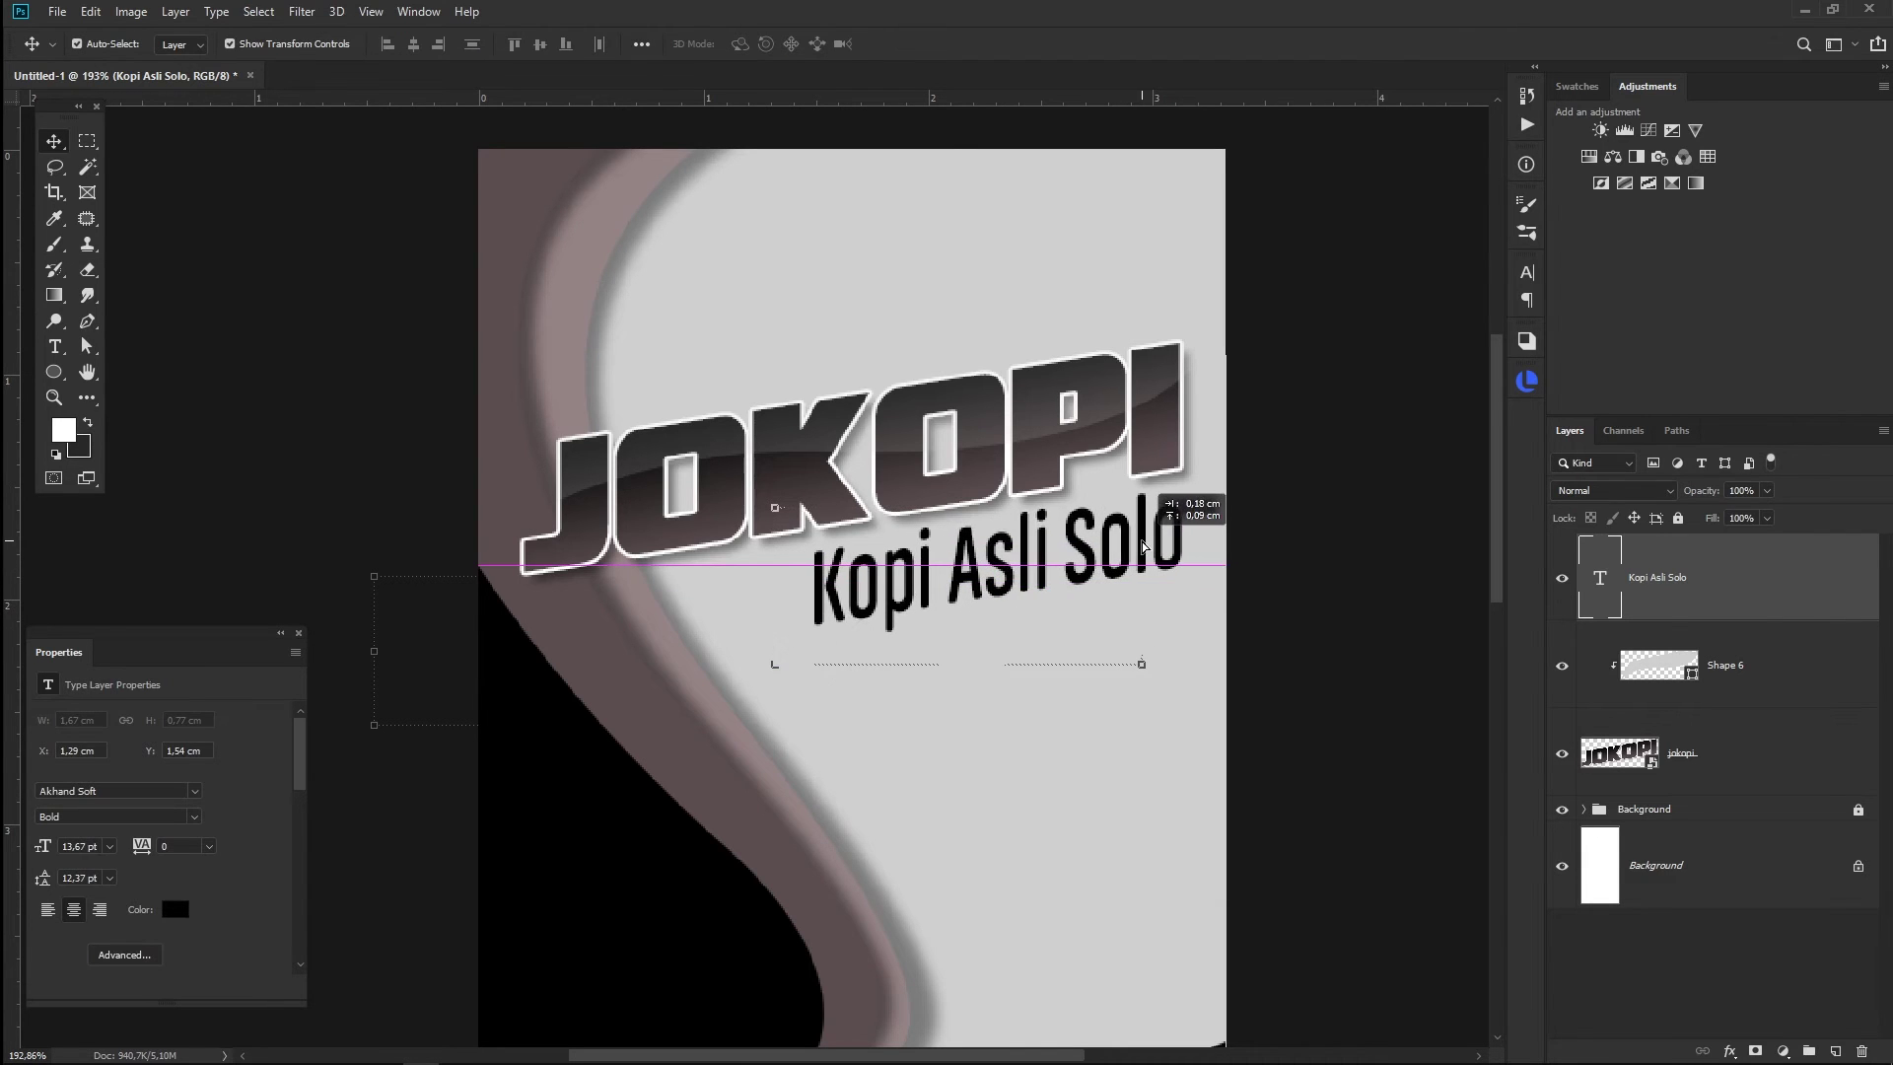
left_click(1274, 646)
key("ctrl+0")
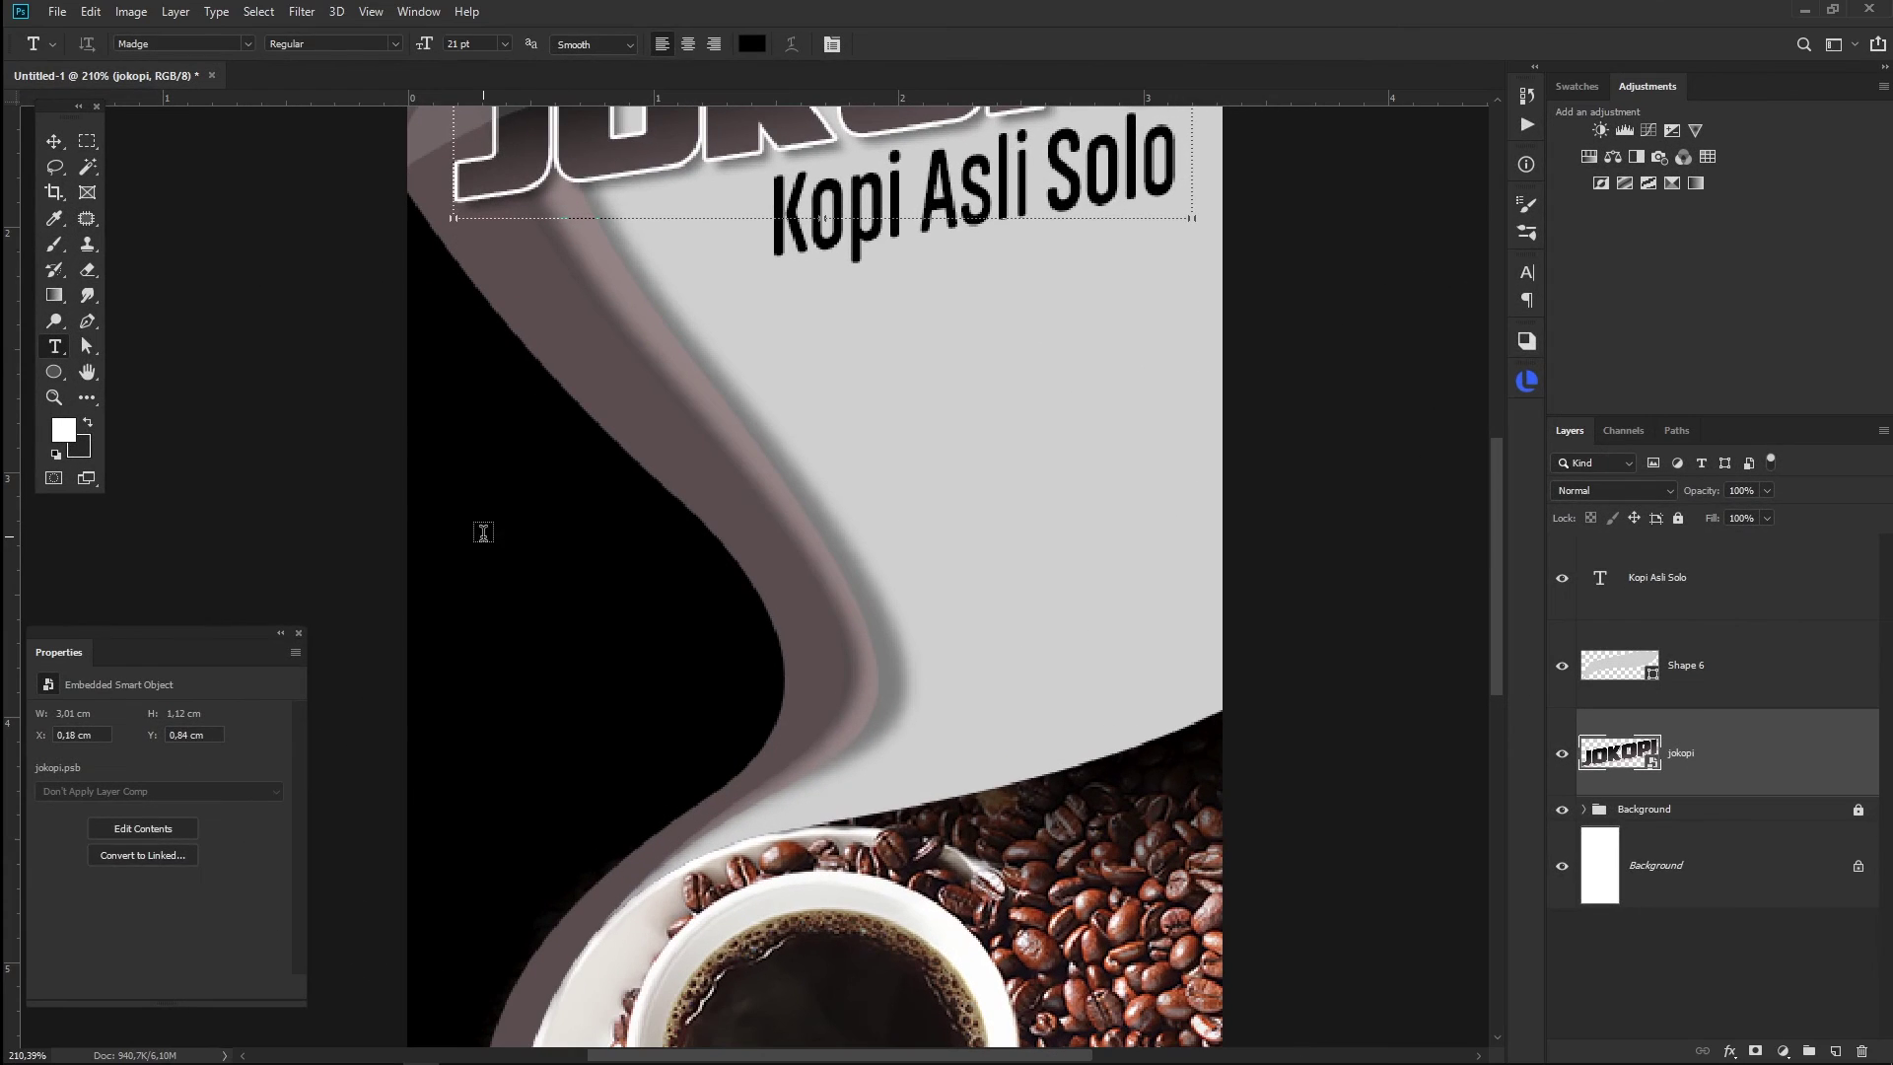
- Type stacked lines 'JOPI &', 'GULA', '+', 'SUSU' in a new text block on the left
left_click(483, 535)
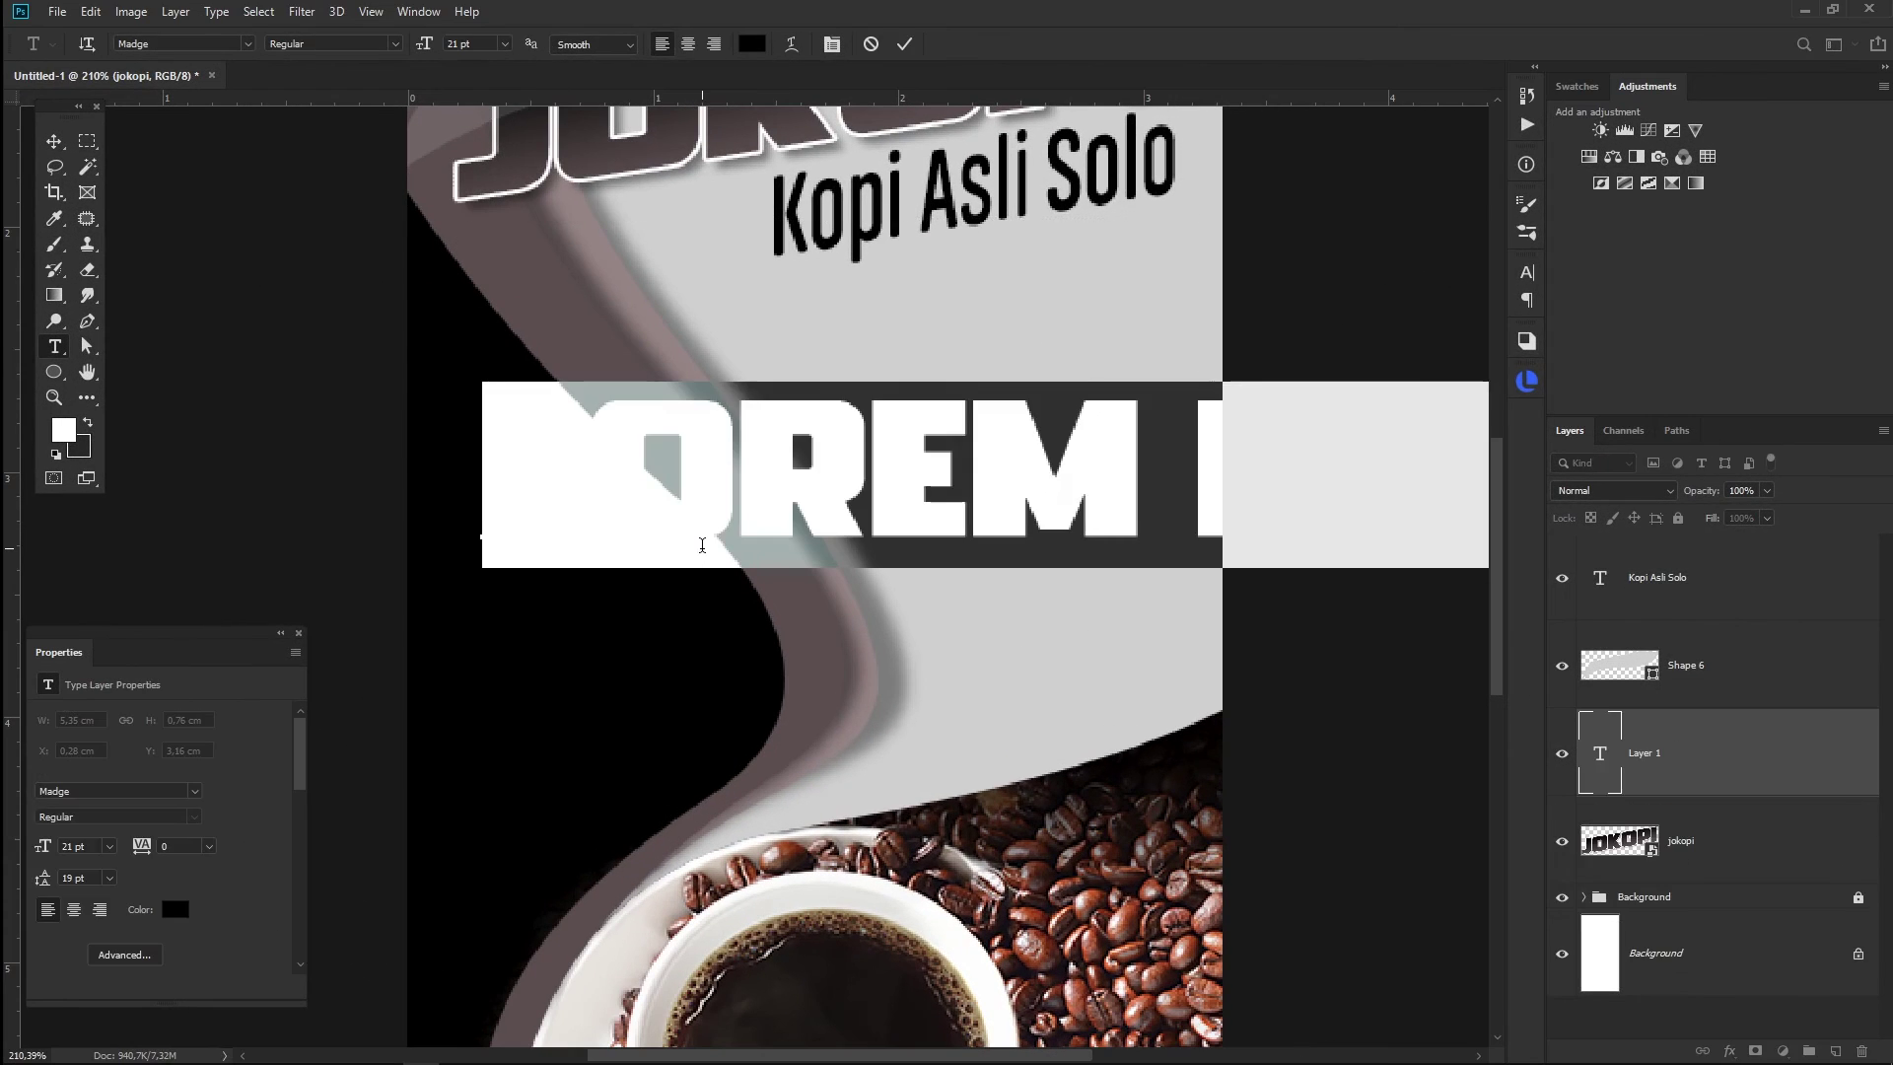
type("JO")
type("PI ")
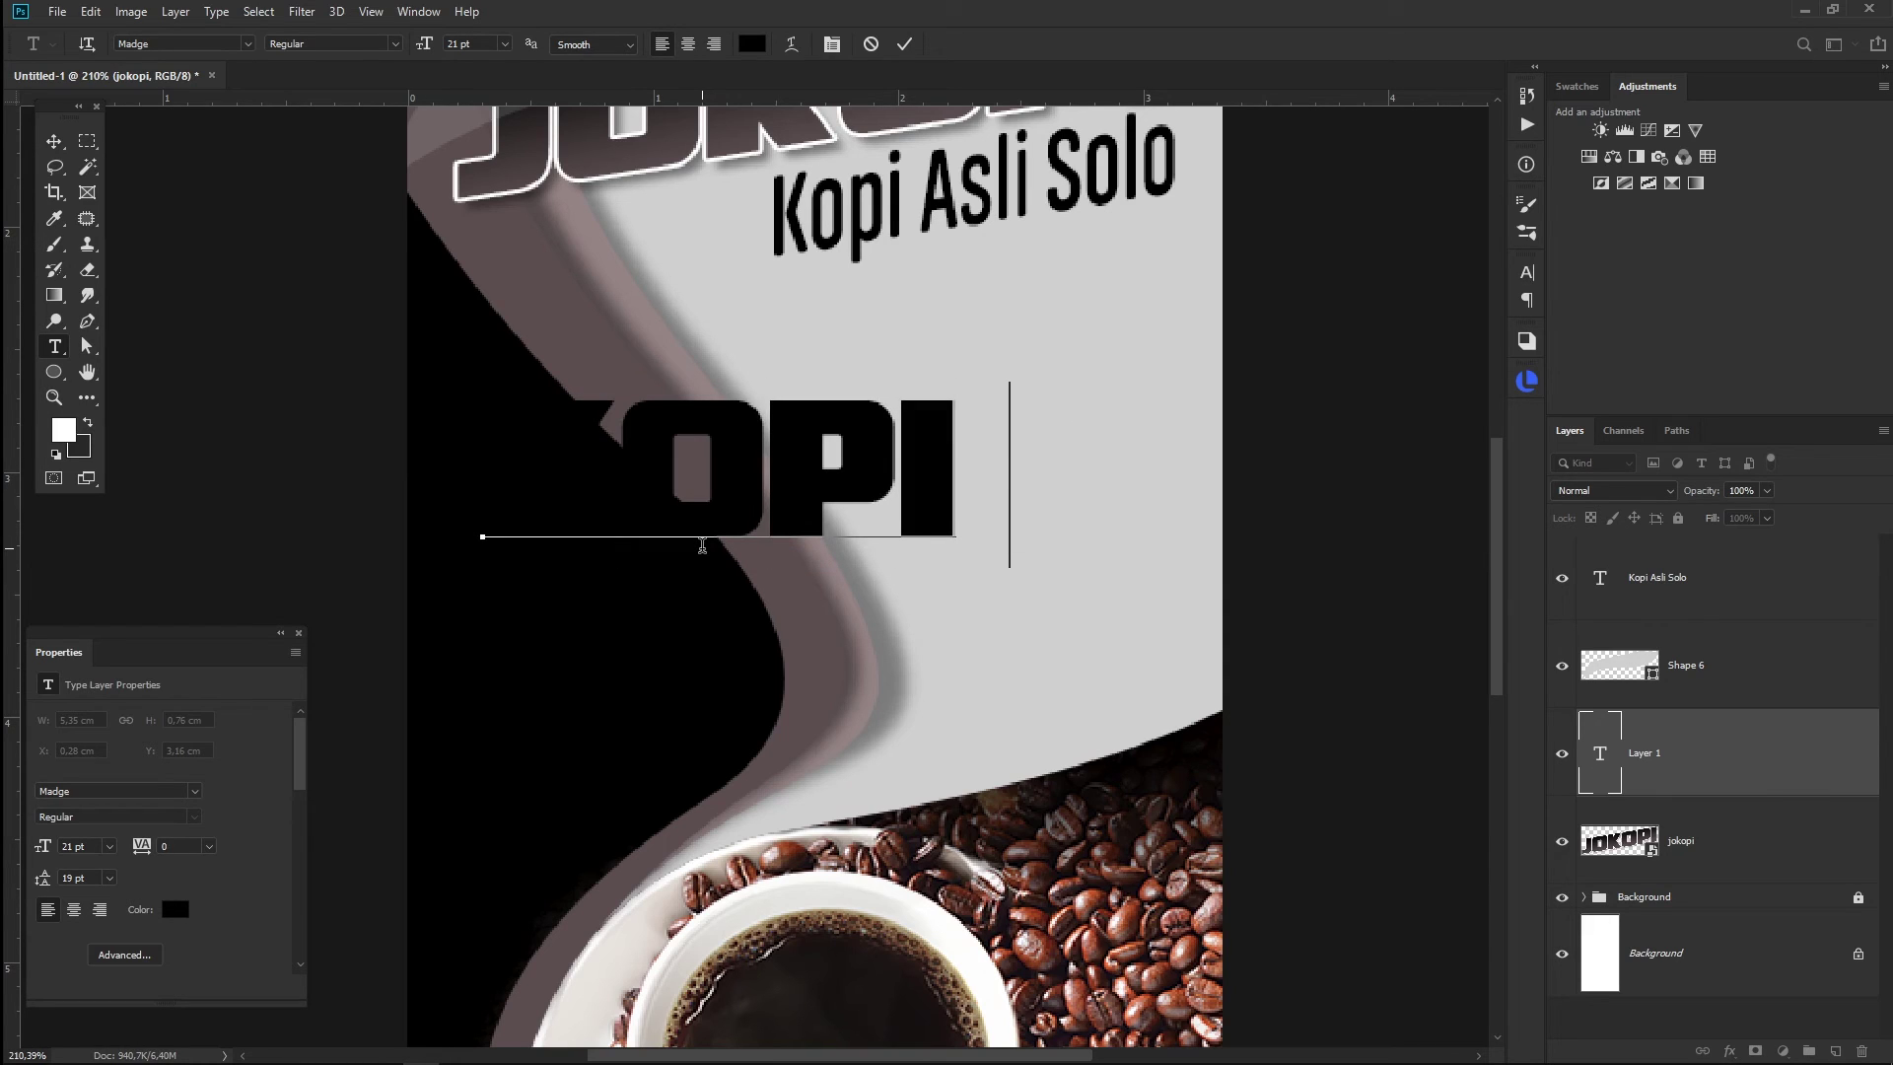
type("&")
key("Return")
type("GULA ")
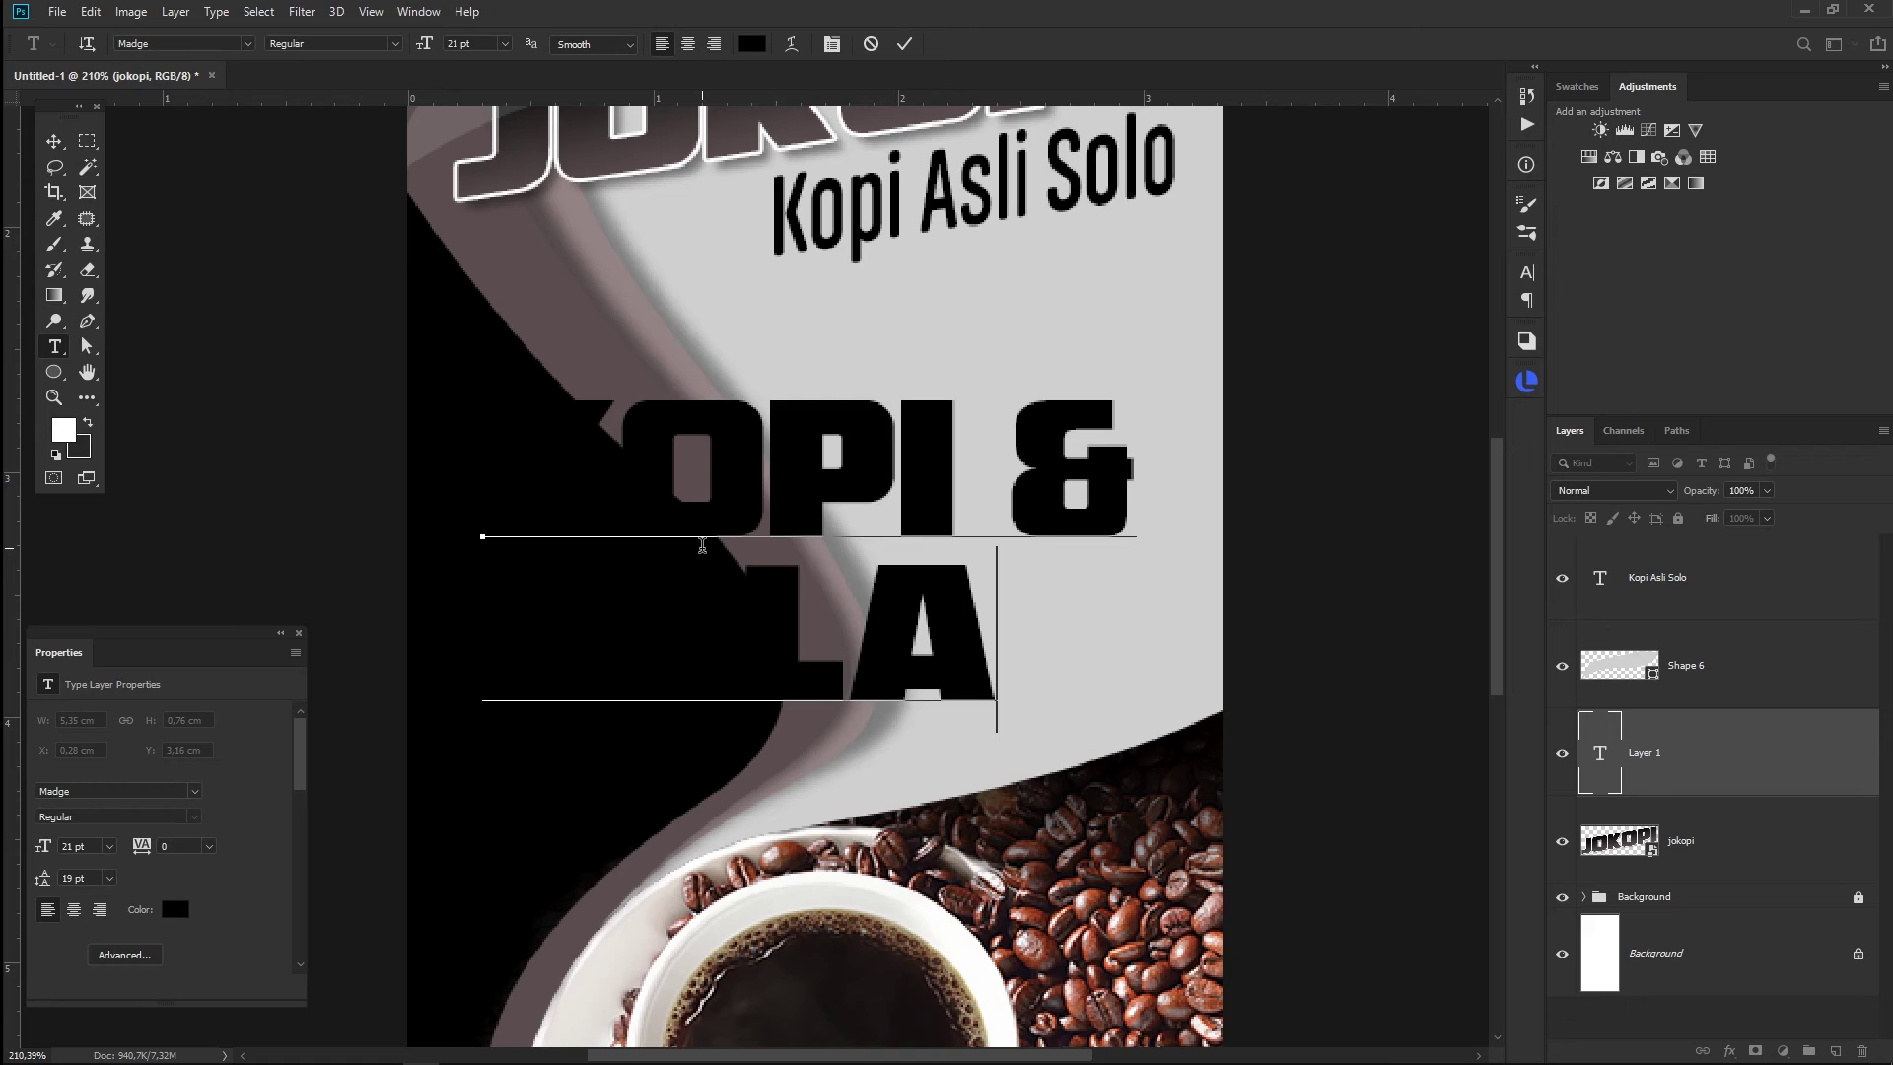
type("+")
key("BackSpace")
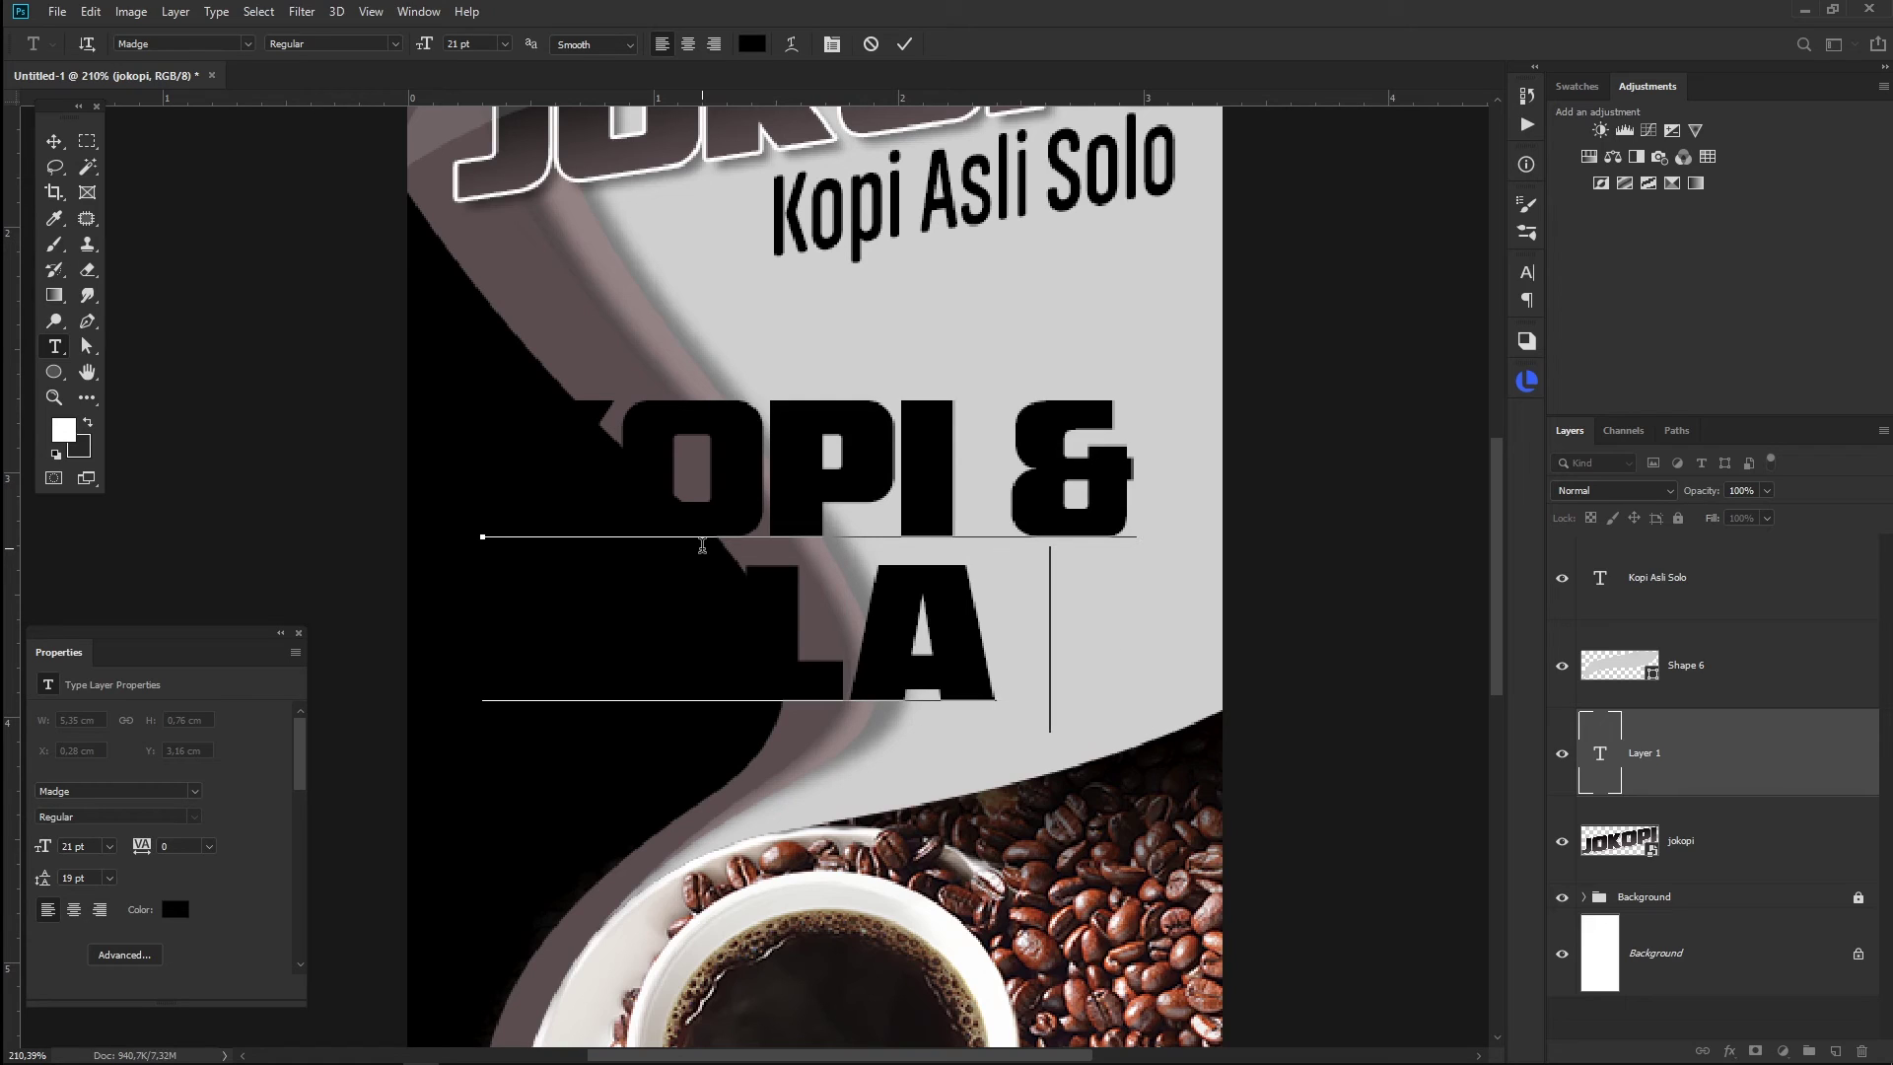
key("Return")
type("+")
key("Return")
type("SUSU")
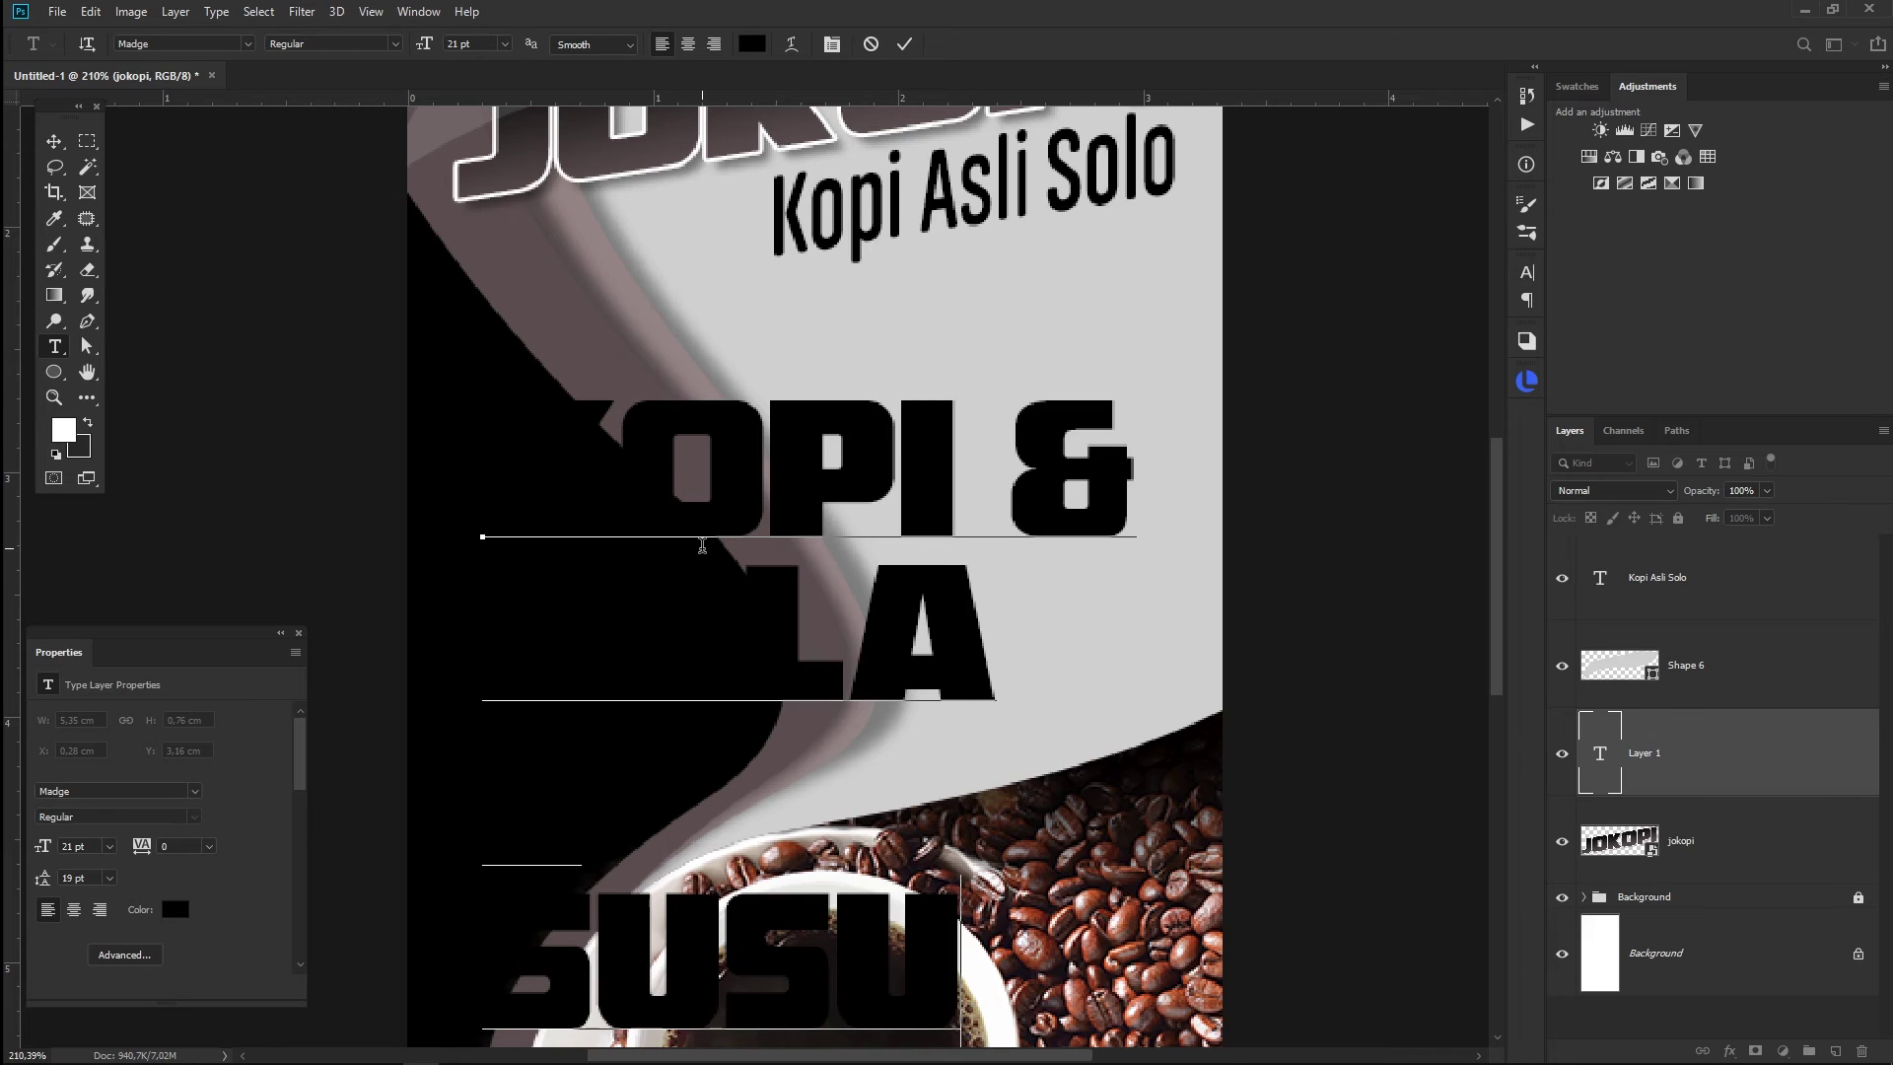
- Colour the whole text light grey sampled from the flyer
key("ctrl+a")
left_click(752, 43)
left_click(927, 304)
left_click(1821, 243)
- Scale the text block to about 37% and move it up under the title
key("ctrl+t")
scroll(1139, 917, "down", 2)
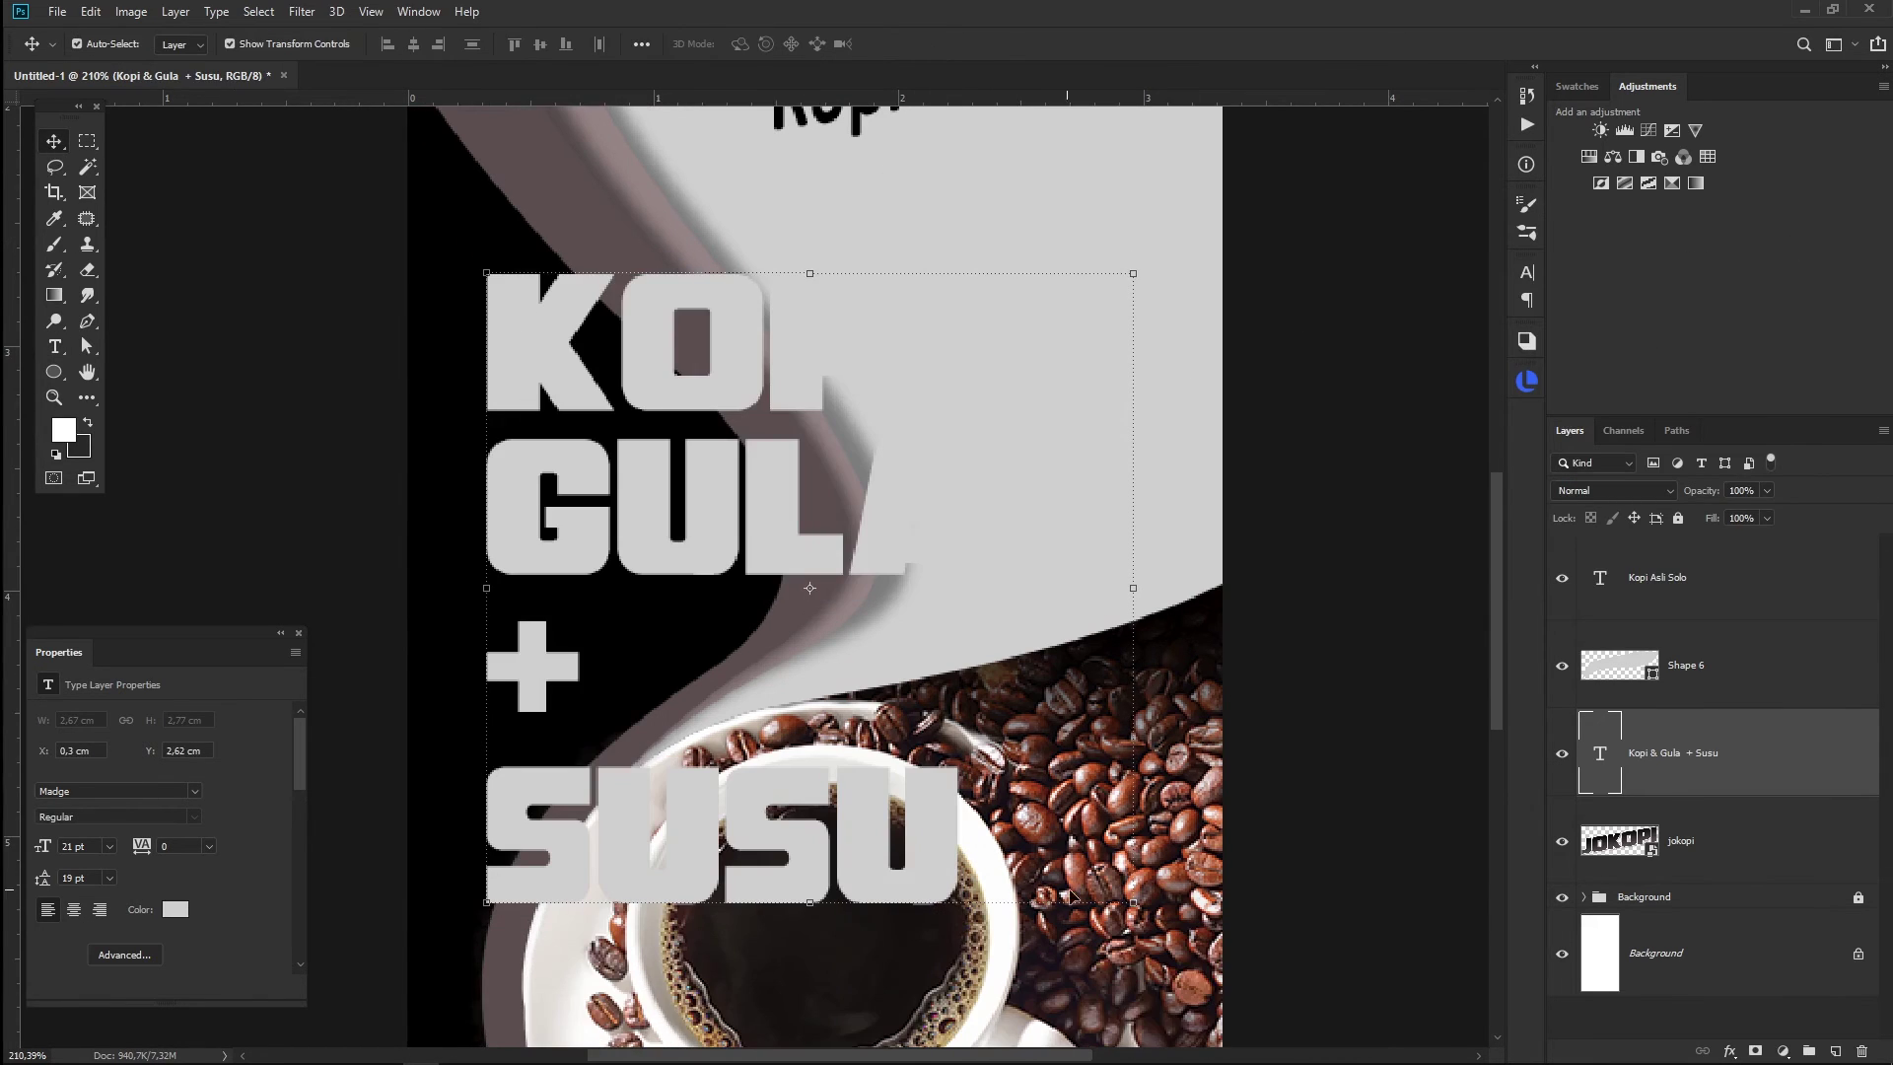
left_click_drag(1139, 919, 663, 496)
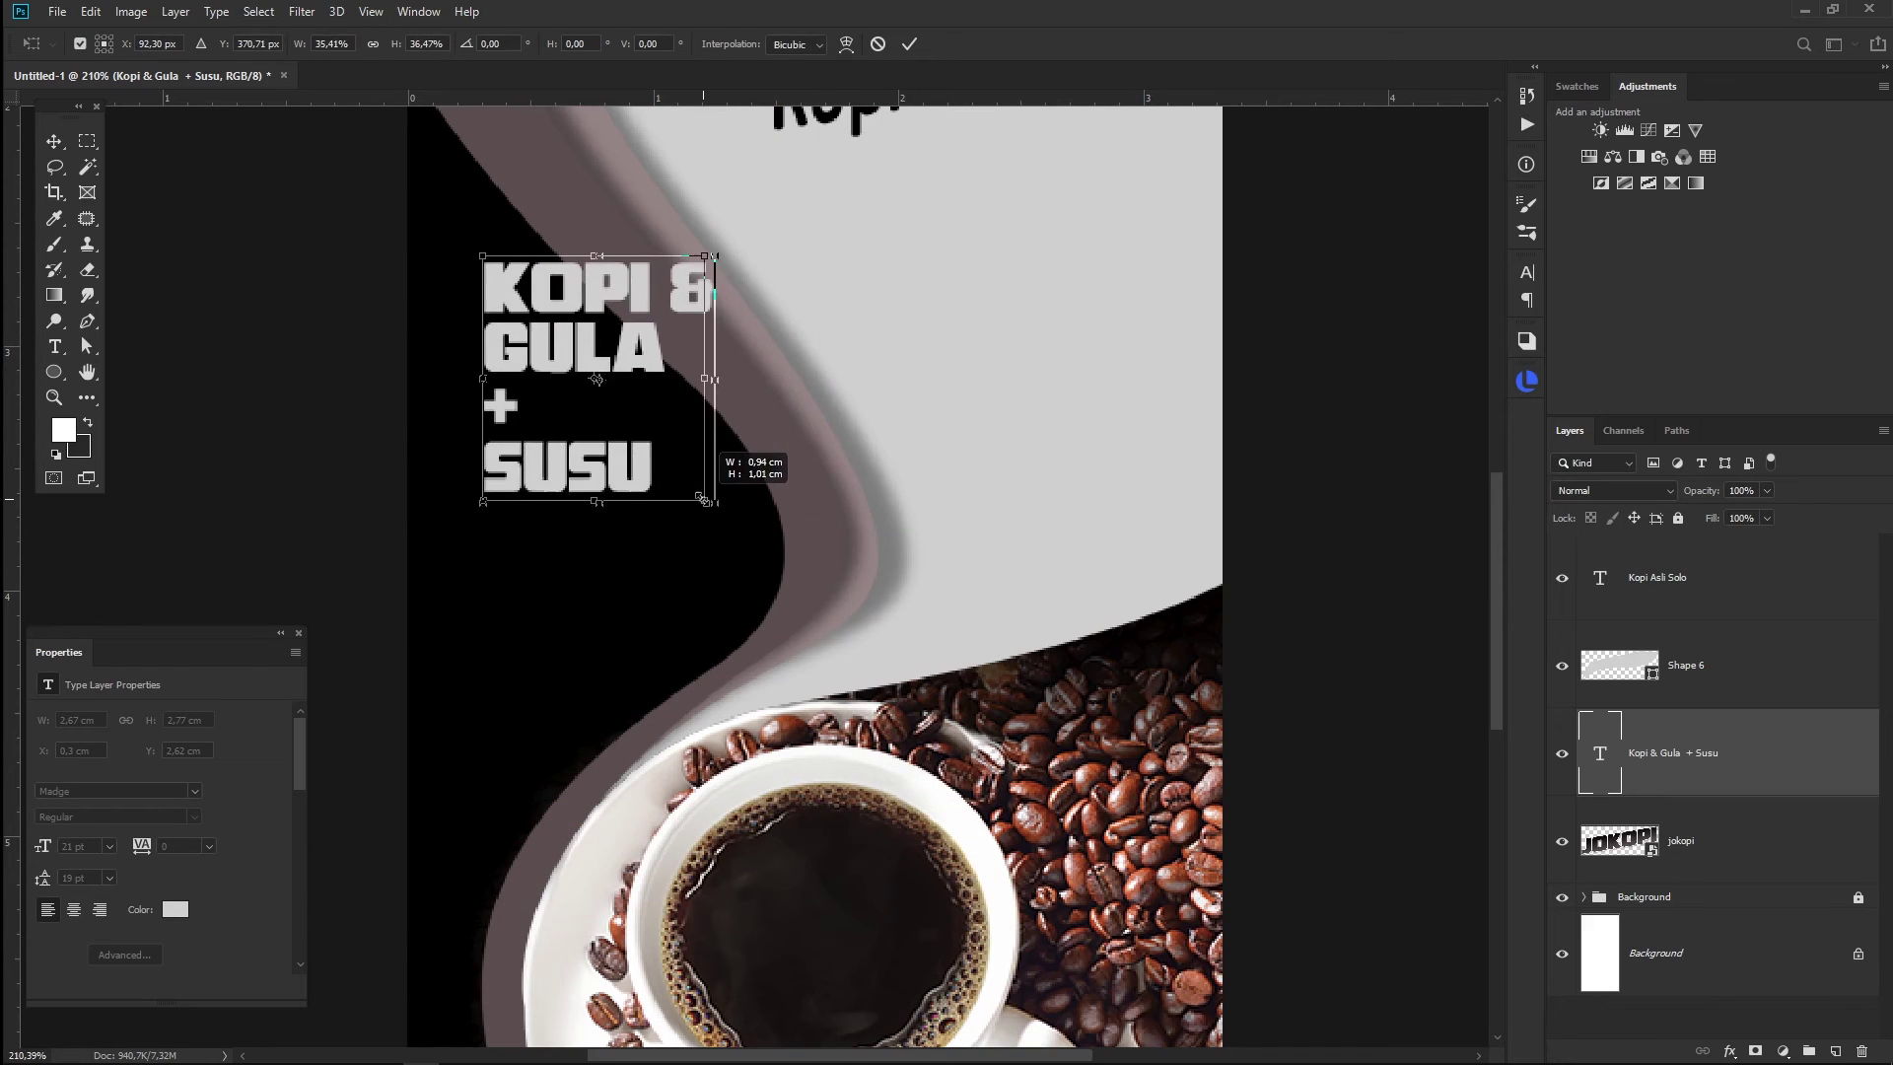
mouse_move(664, 496)
left_mouse_down()
mouse_move(727, 527)
mouse_move(631, 507)
mouse_move(627, 662)
left_mouse_up()
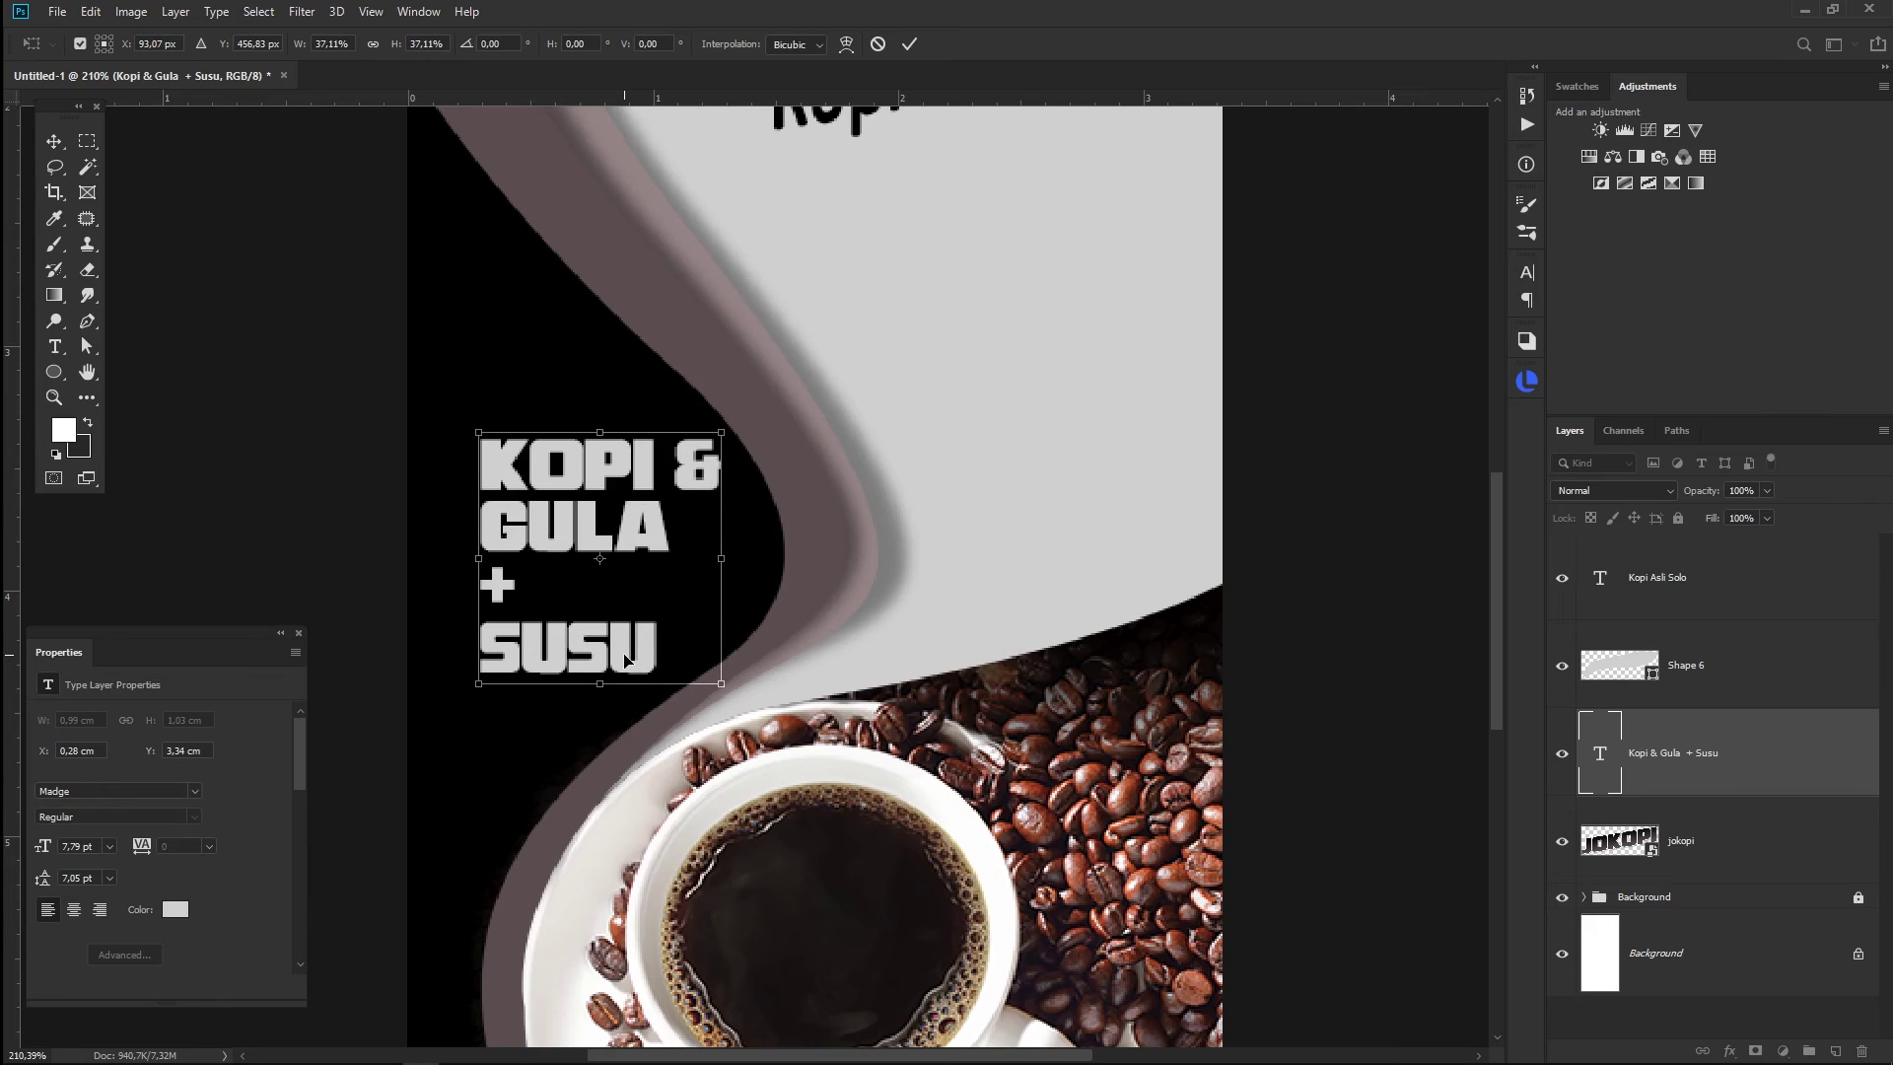
scroll(627, 662, "down", 1)
scroll(627, 663, "down", 3)
left_click_drag(627, 662, 627, 417)
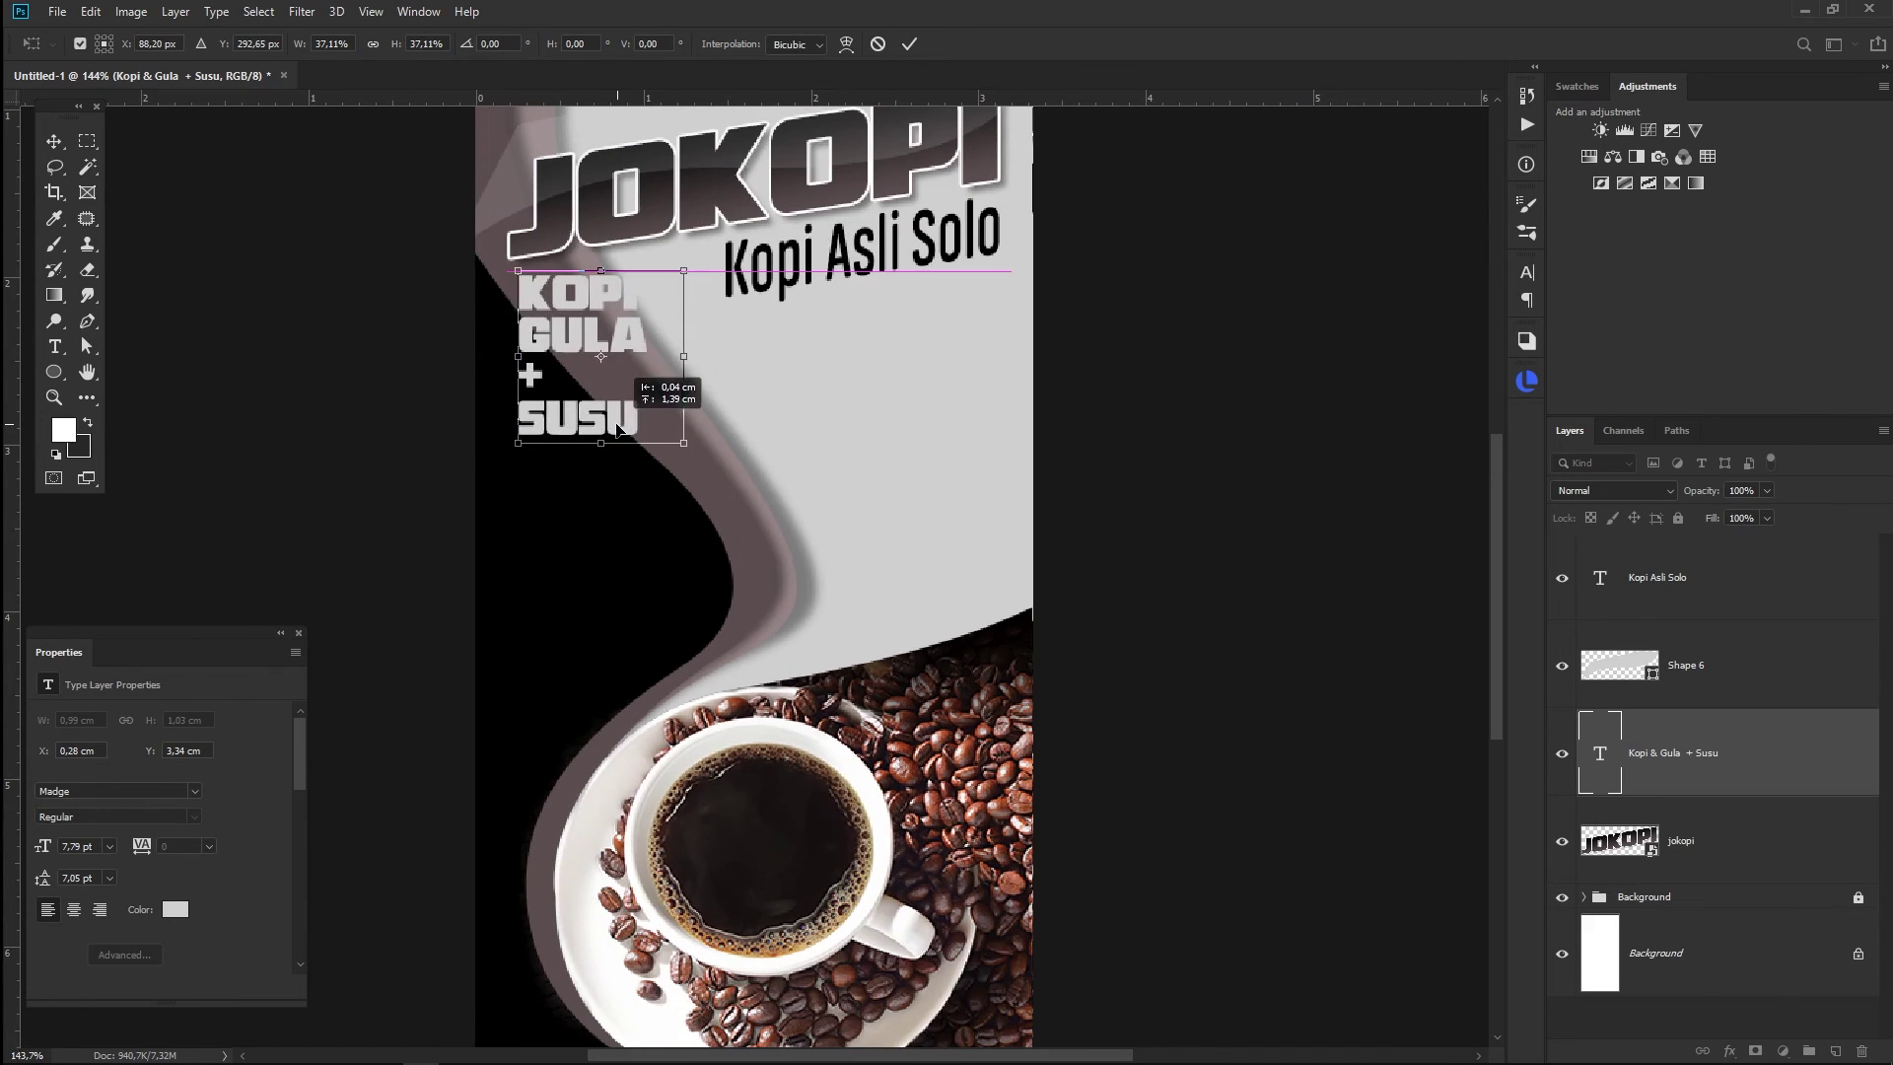
- Skew the text block to match the tagline's slant
right_click(614, 347)
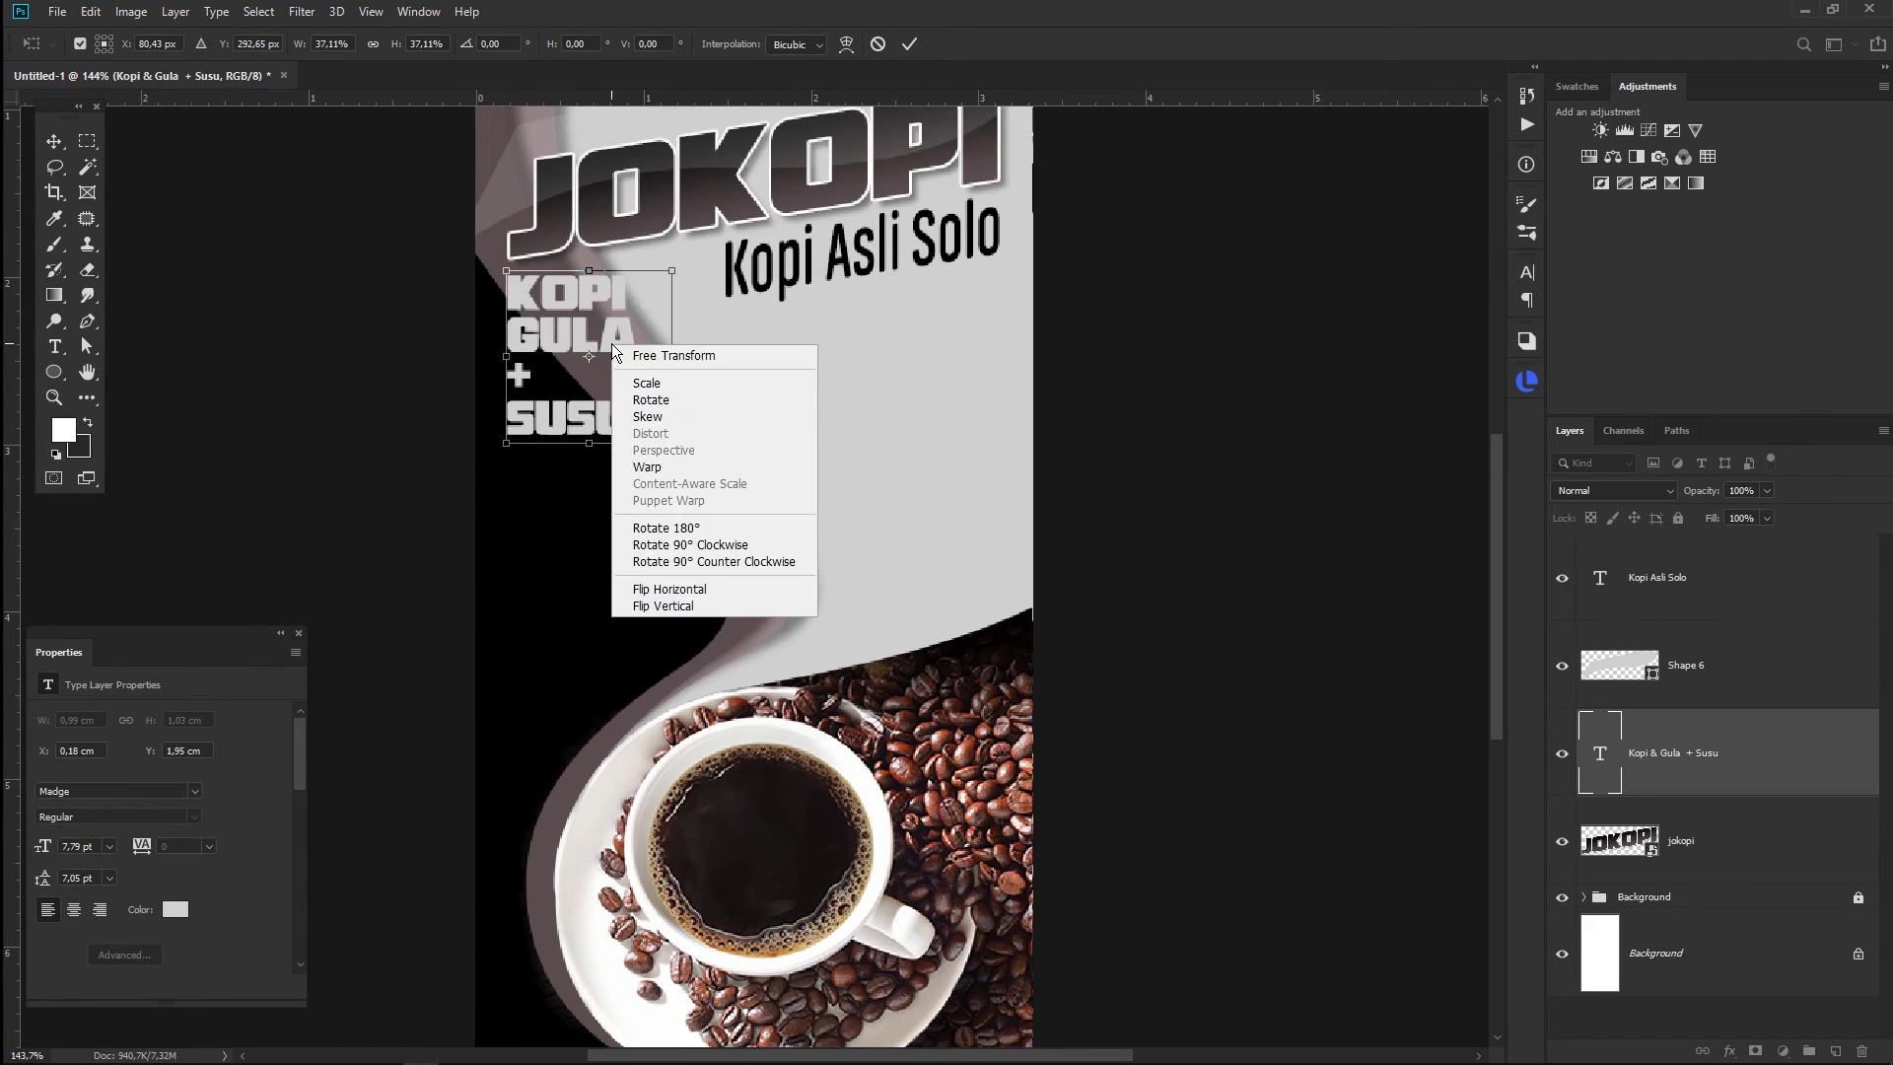
left_click(691, 423)
mouse_move(672, 355)
left_mouse_down()
mouse_move(673, 338)
mouse_move(646, 572)
left_mouse_up()
key("Return")
- Put the ampersand on its own line, indent the & and + lines, and nudge the block up
key("t")
left_click(656, 519)
key("Return")
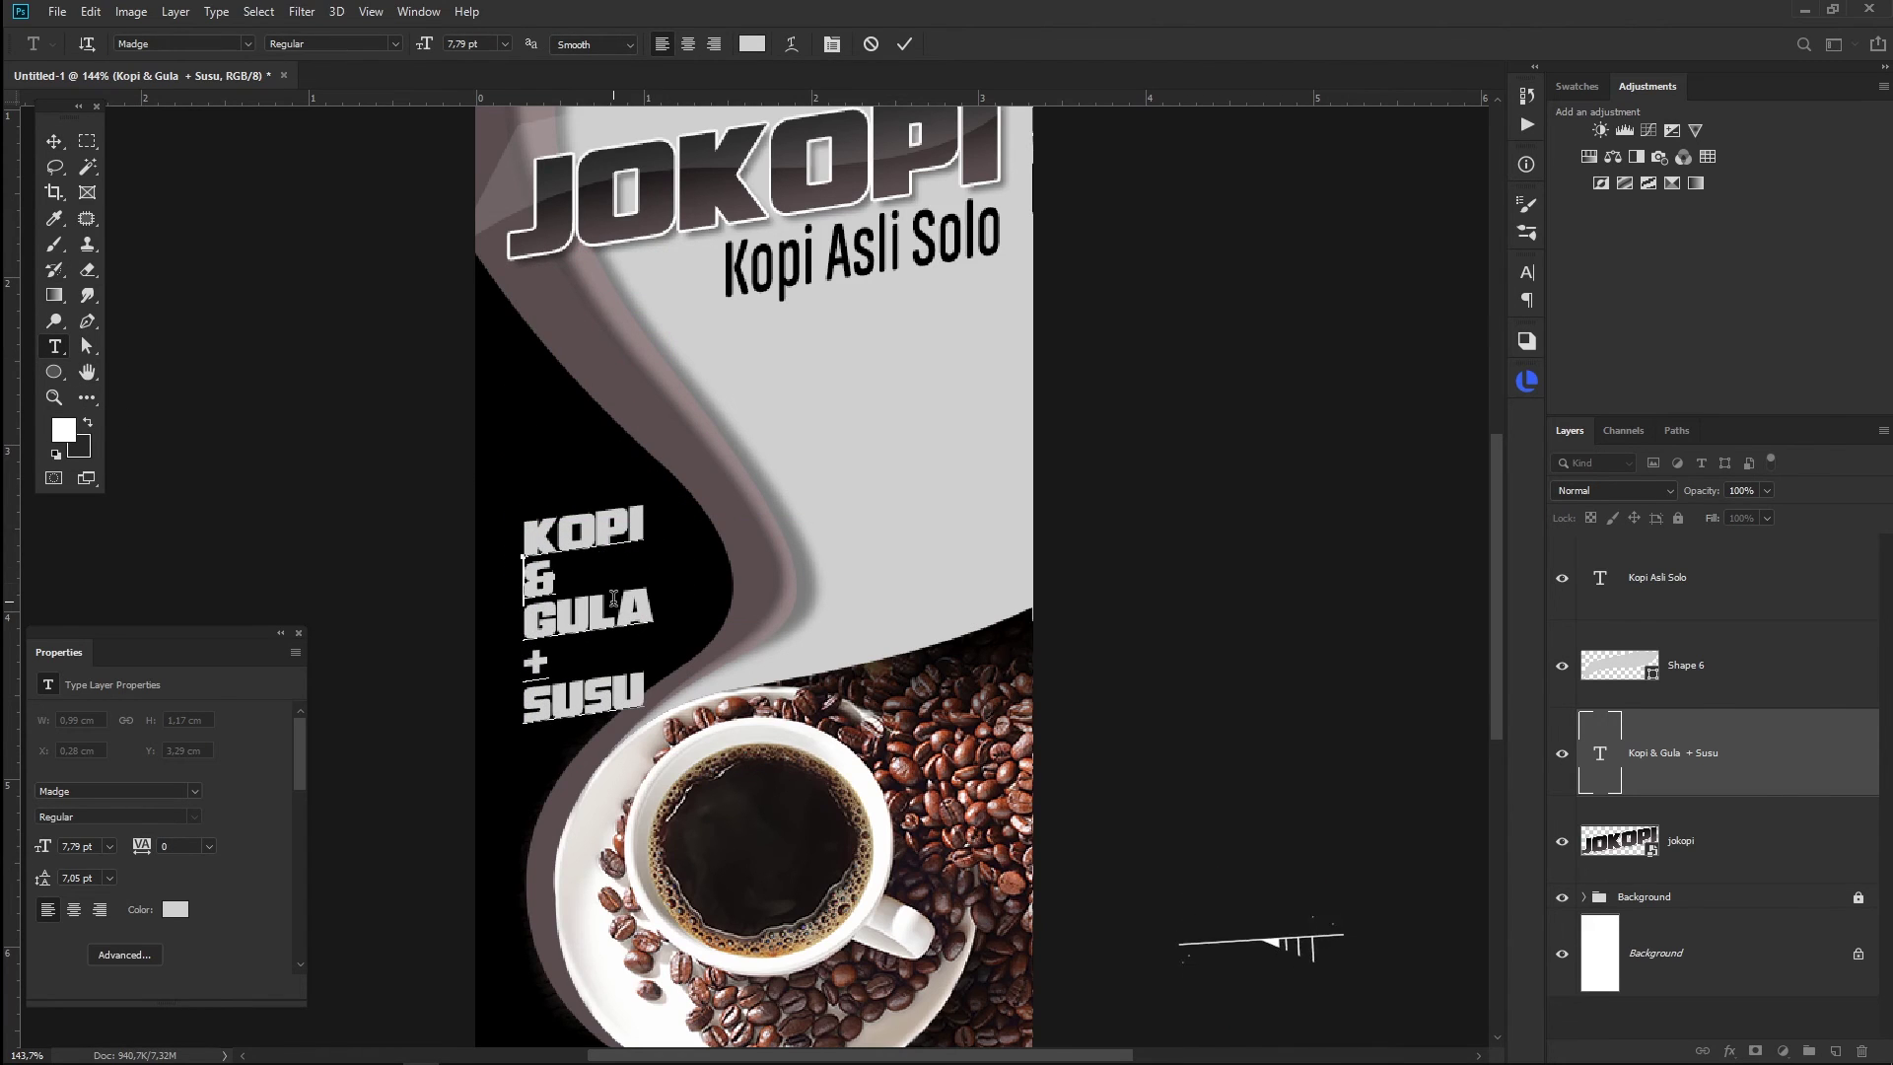
left_click(528, 661)
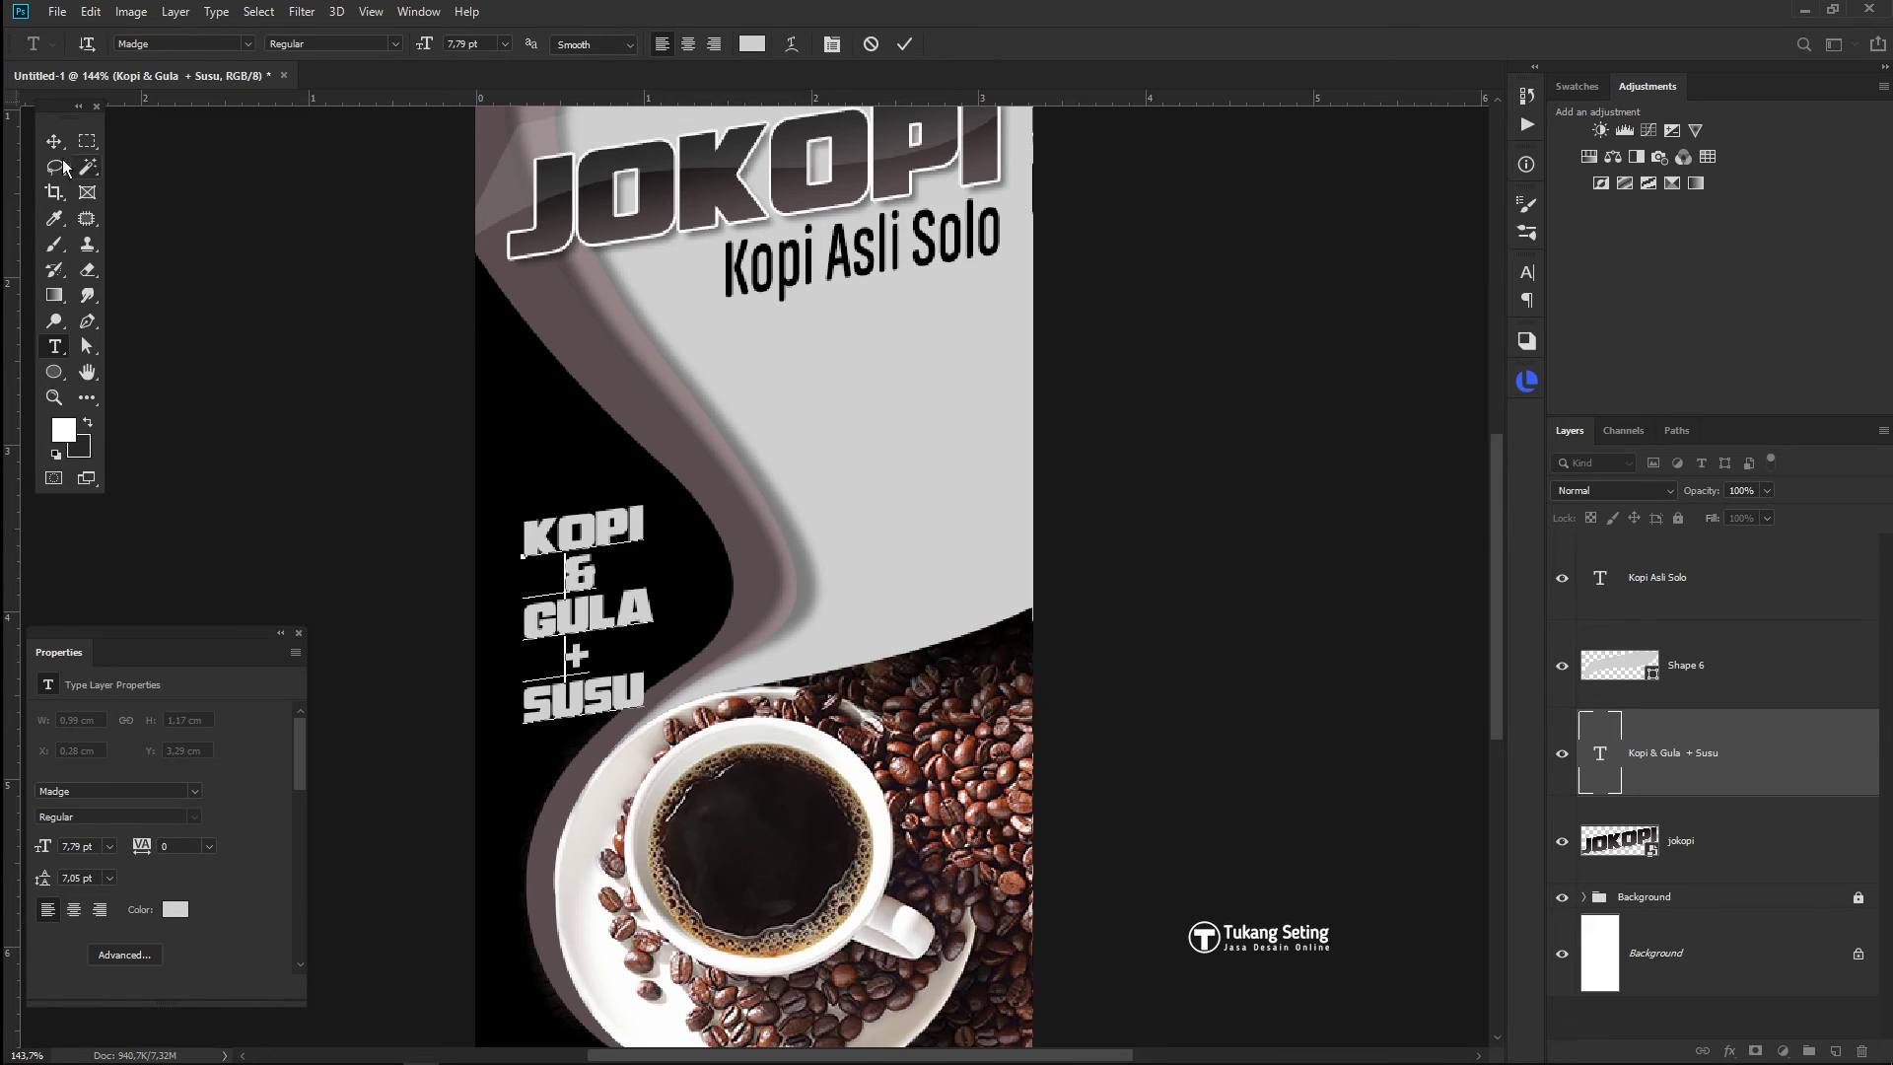
key("ctrl+Return")
key("v")
left_click_drag(618, 709, 618, 671)
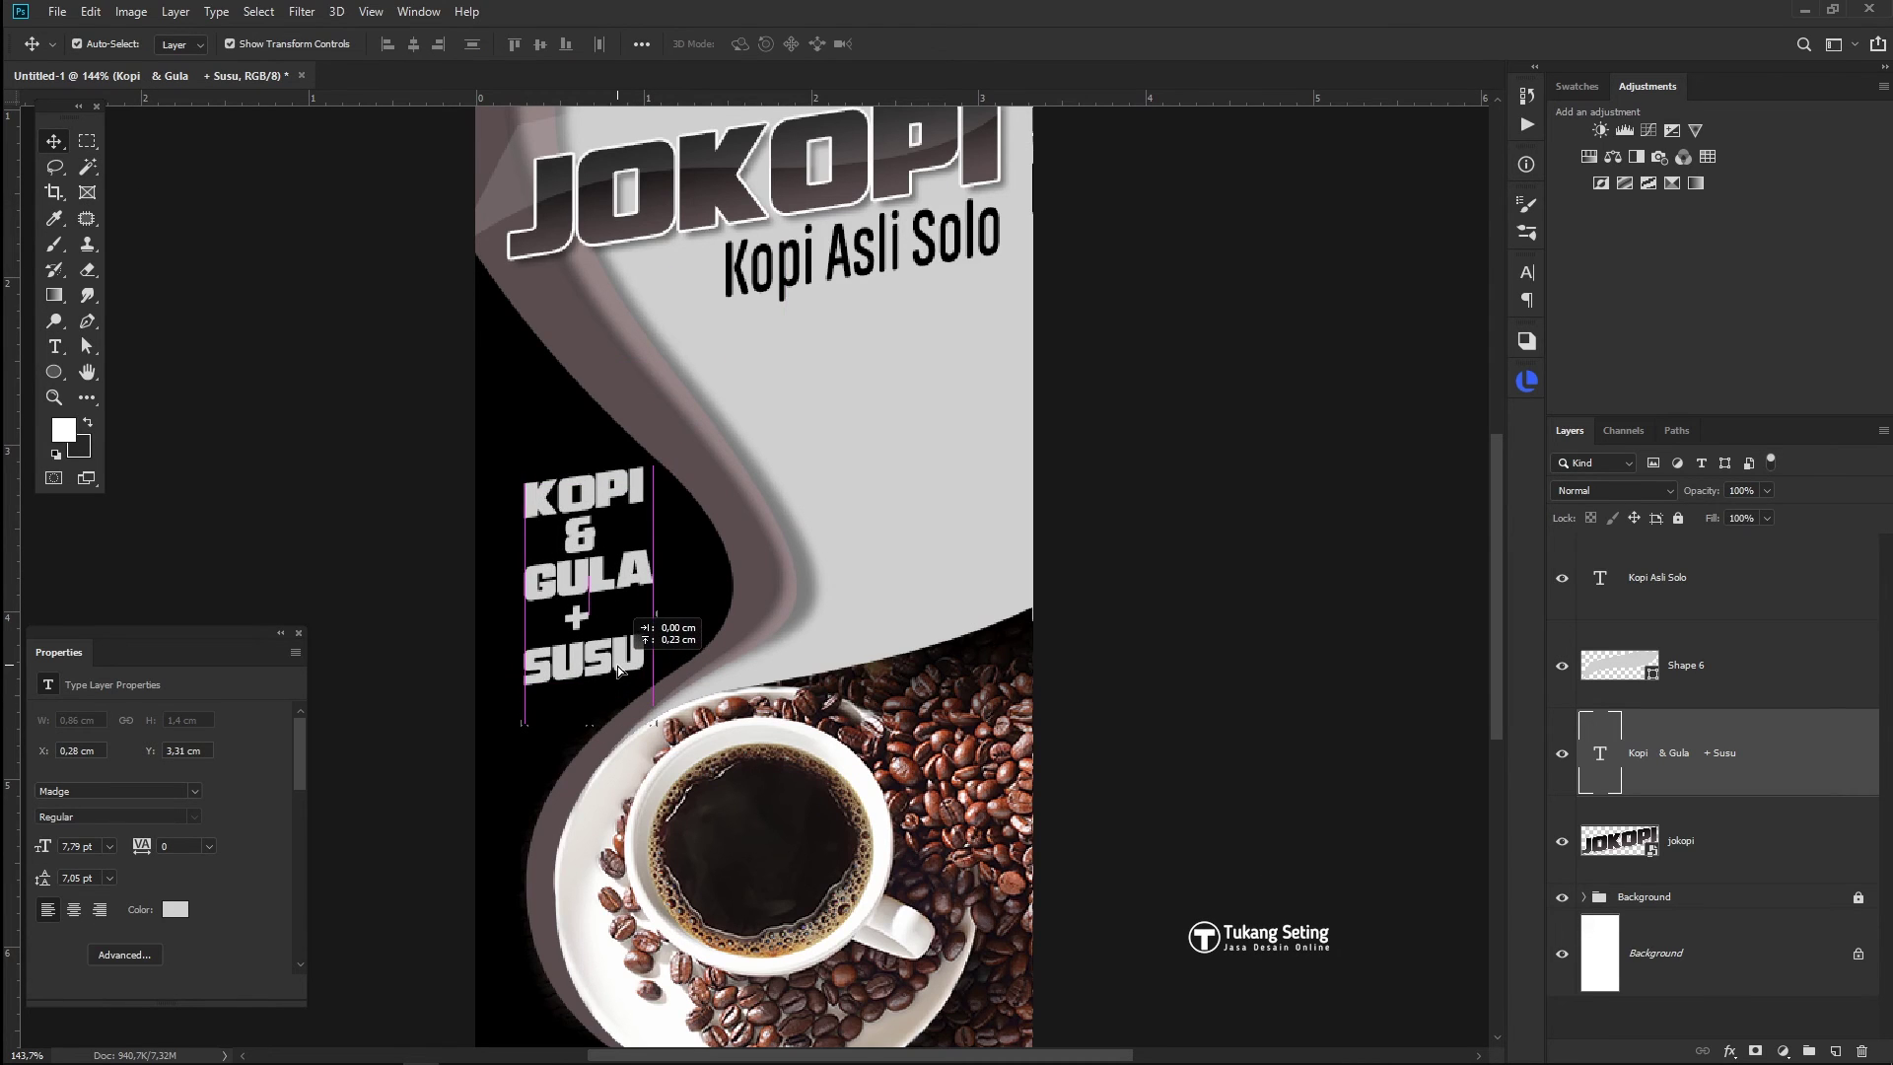
left_click(1240, 589)
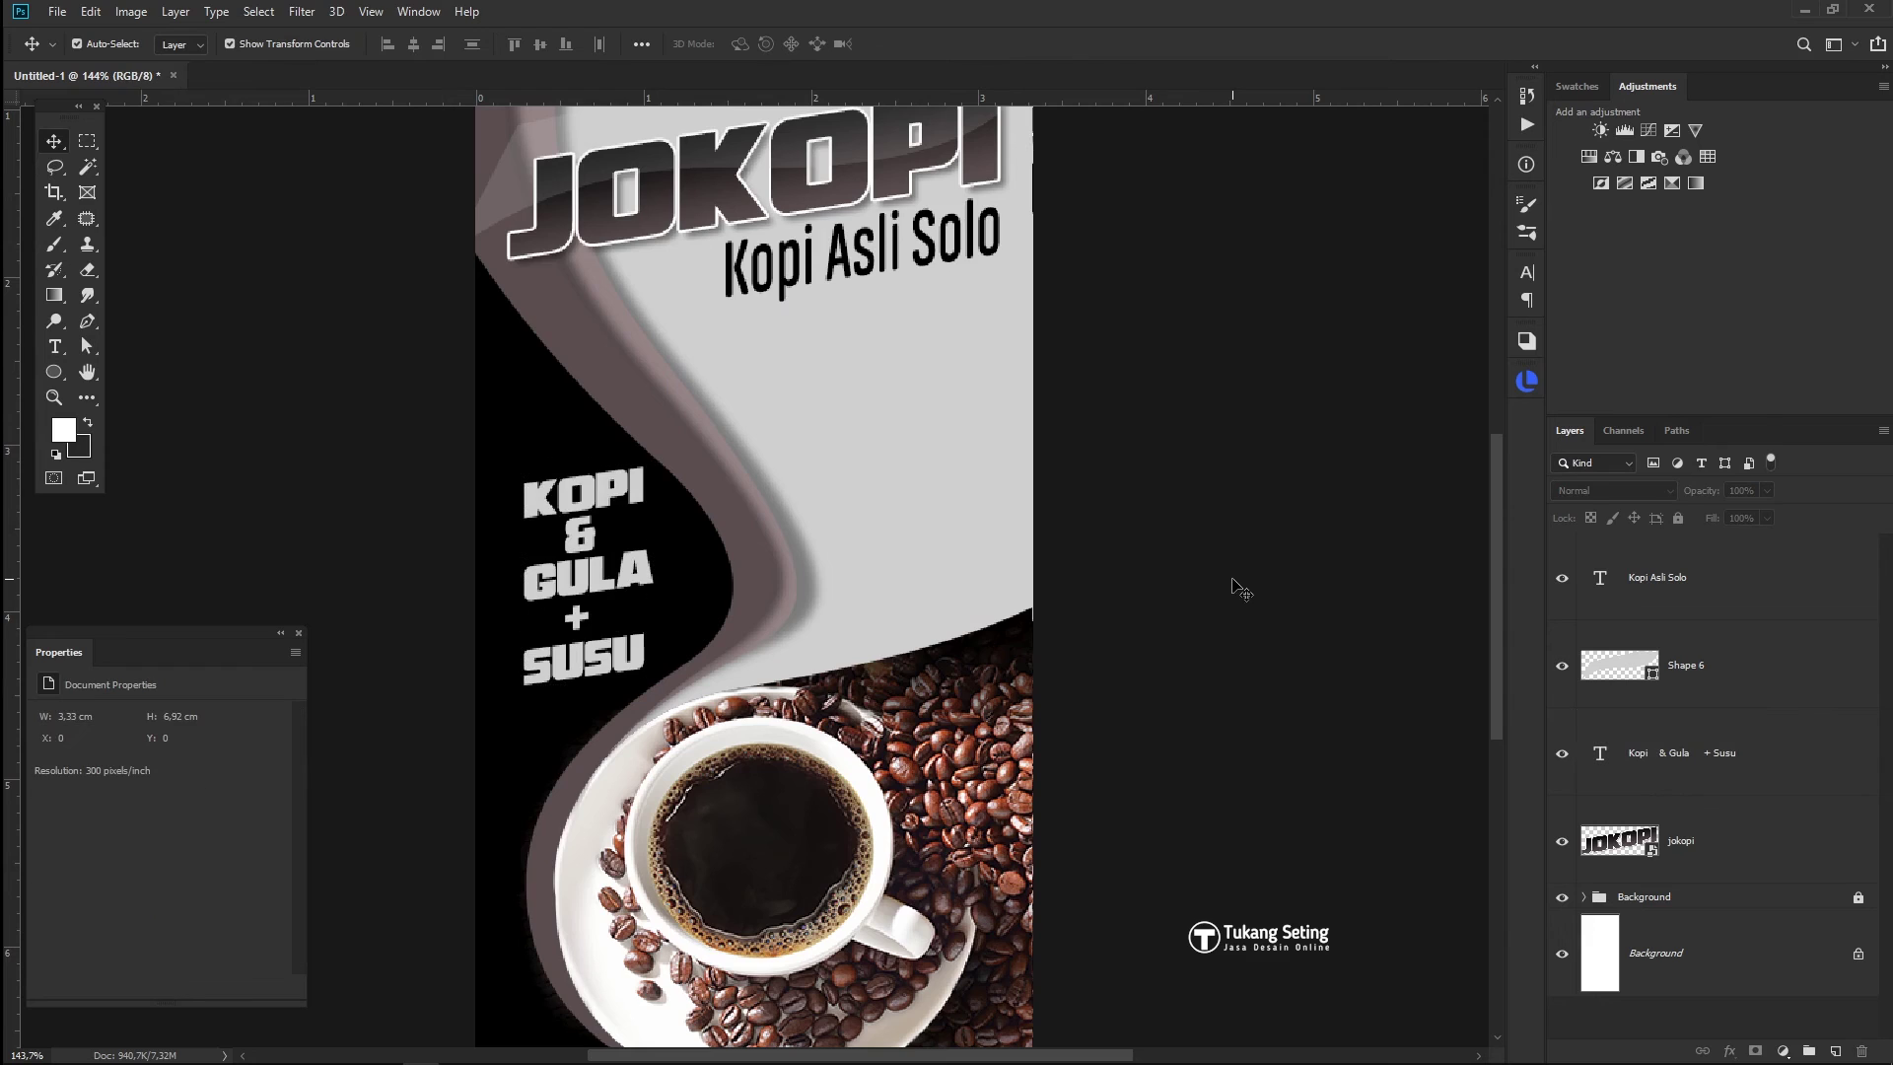
scroll(986, 631, "down", 3)
scroll(926, 641, "down", 2)
- Place batik.jpg from the coffee folder as an embedded image, enlarged over the flyer's top area
key("ctrl+1")
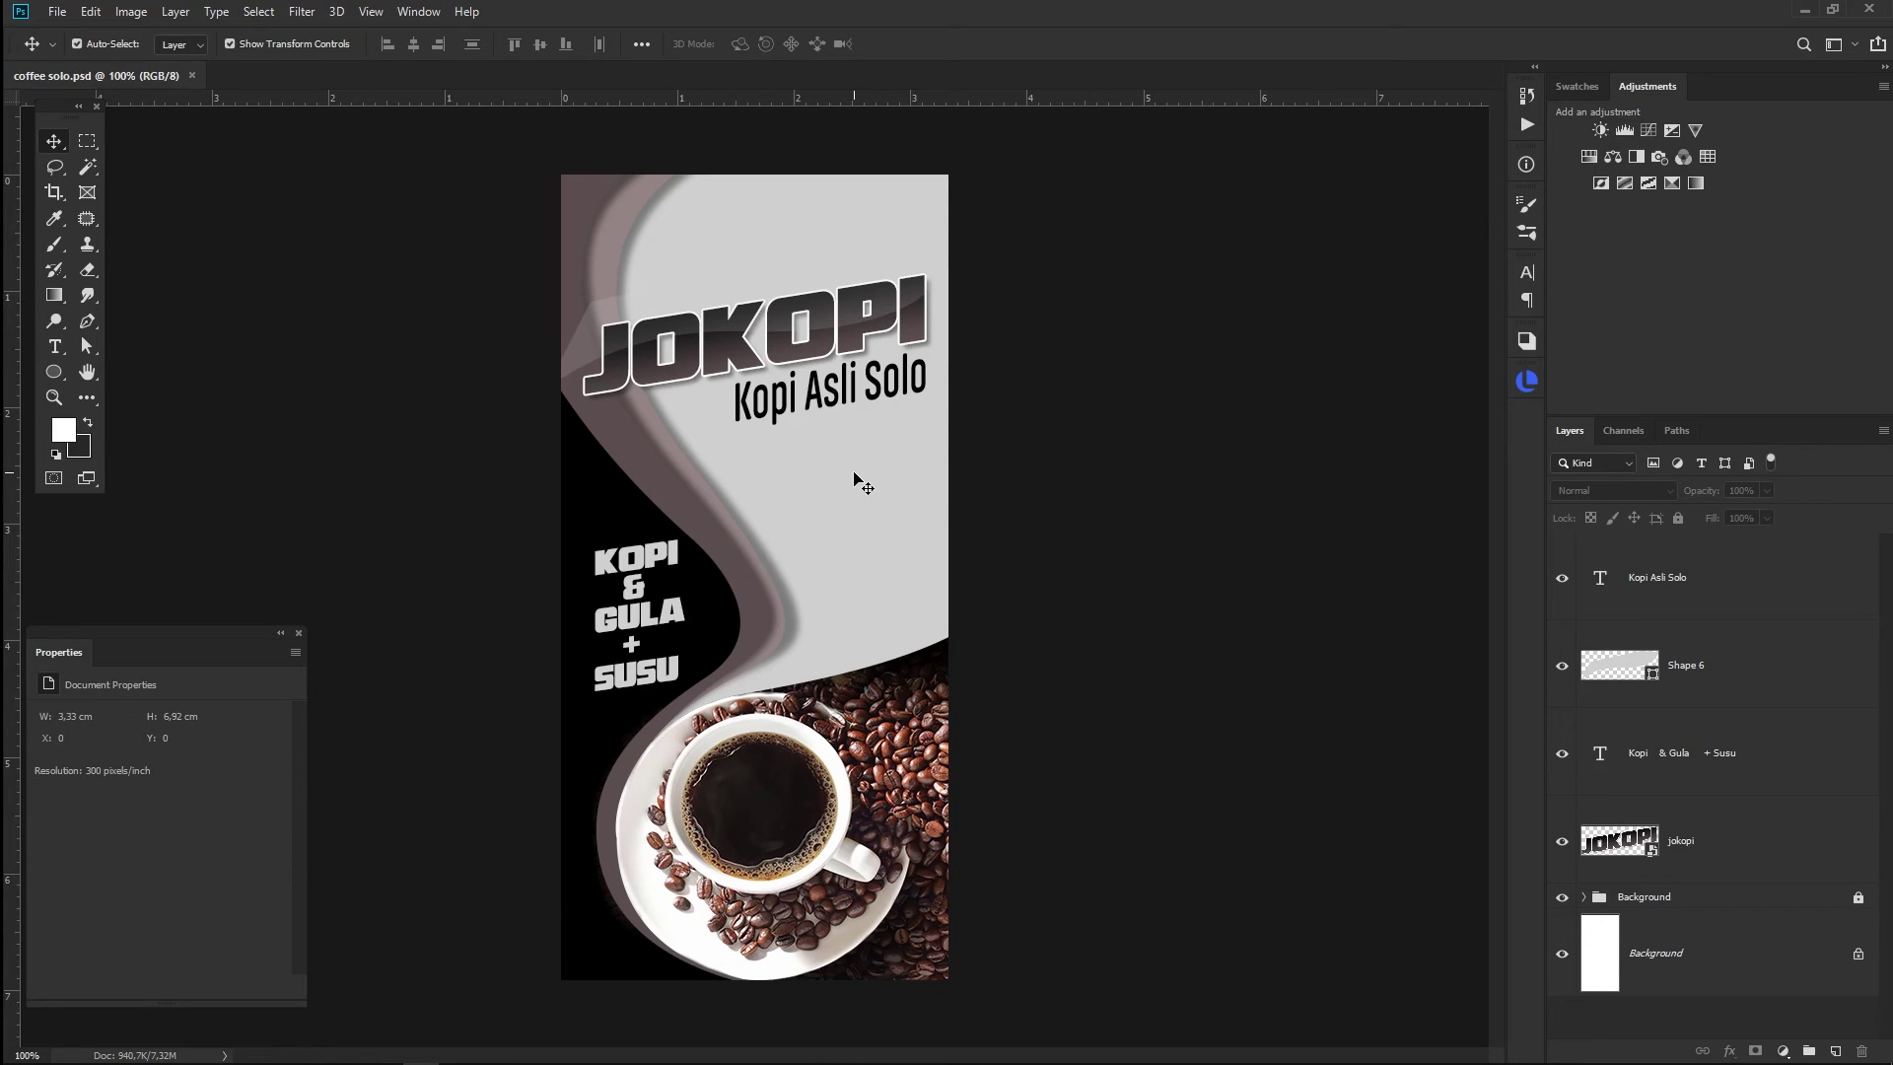
left_click(56, 14)
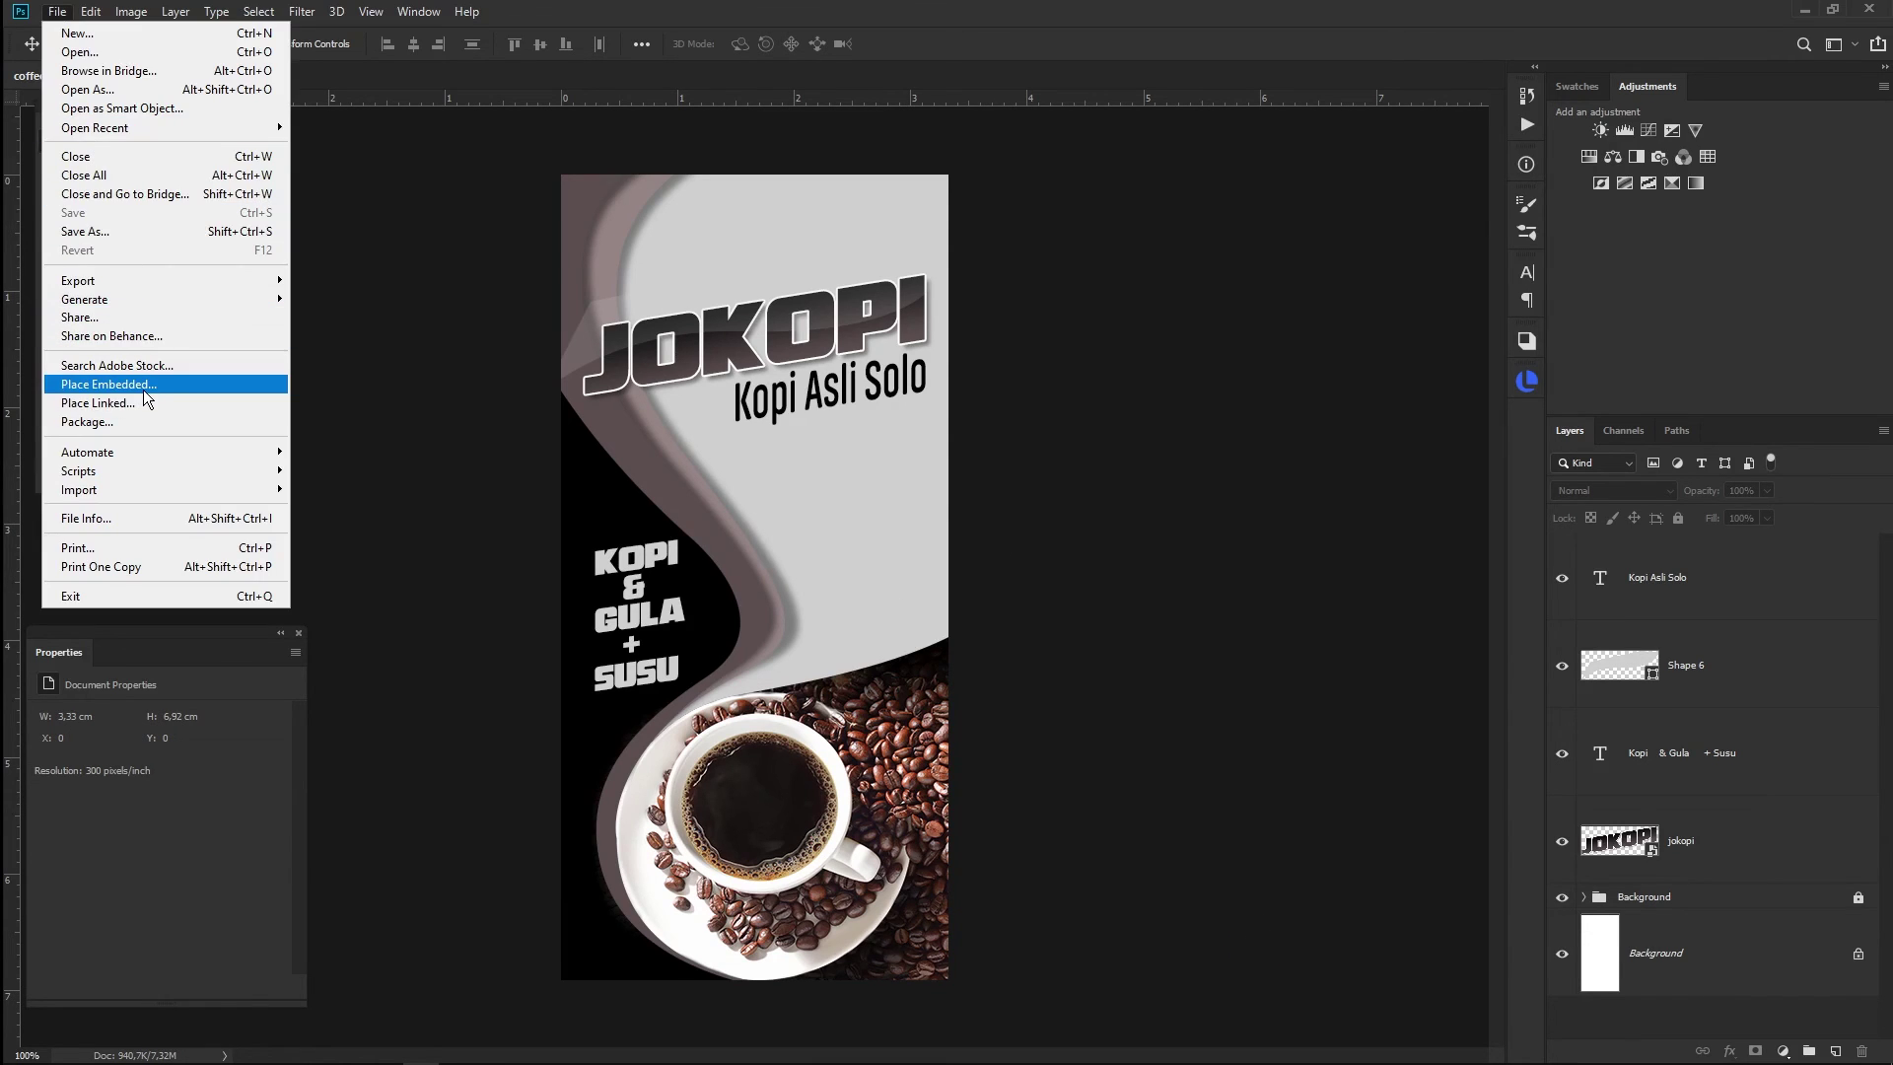
left_click(109, 385)
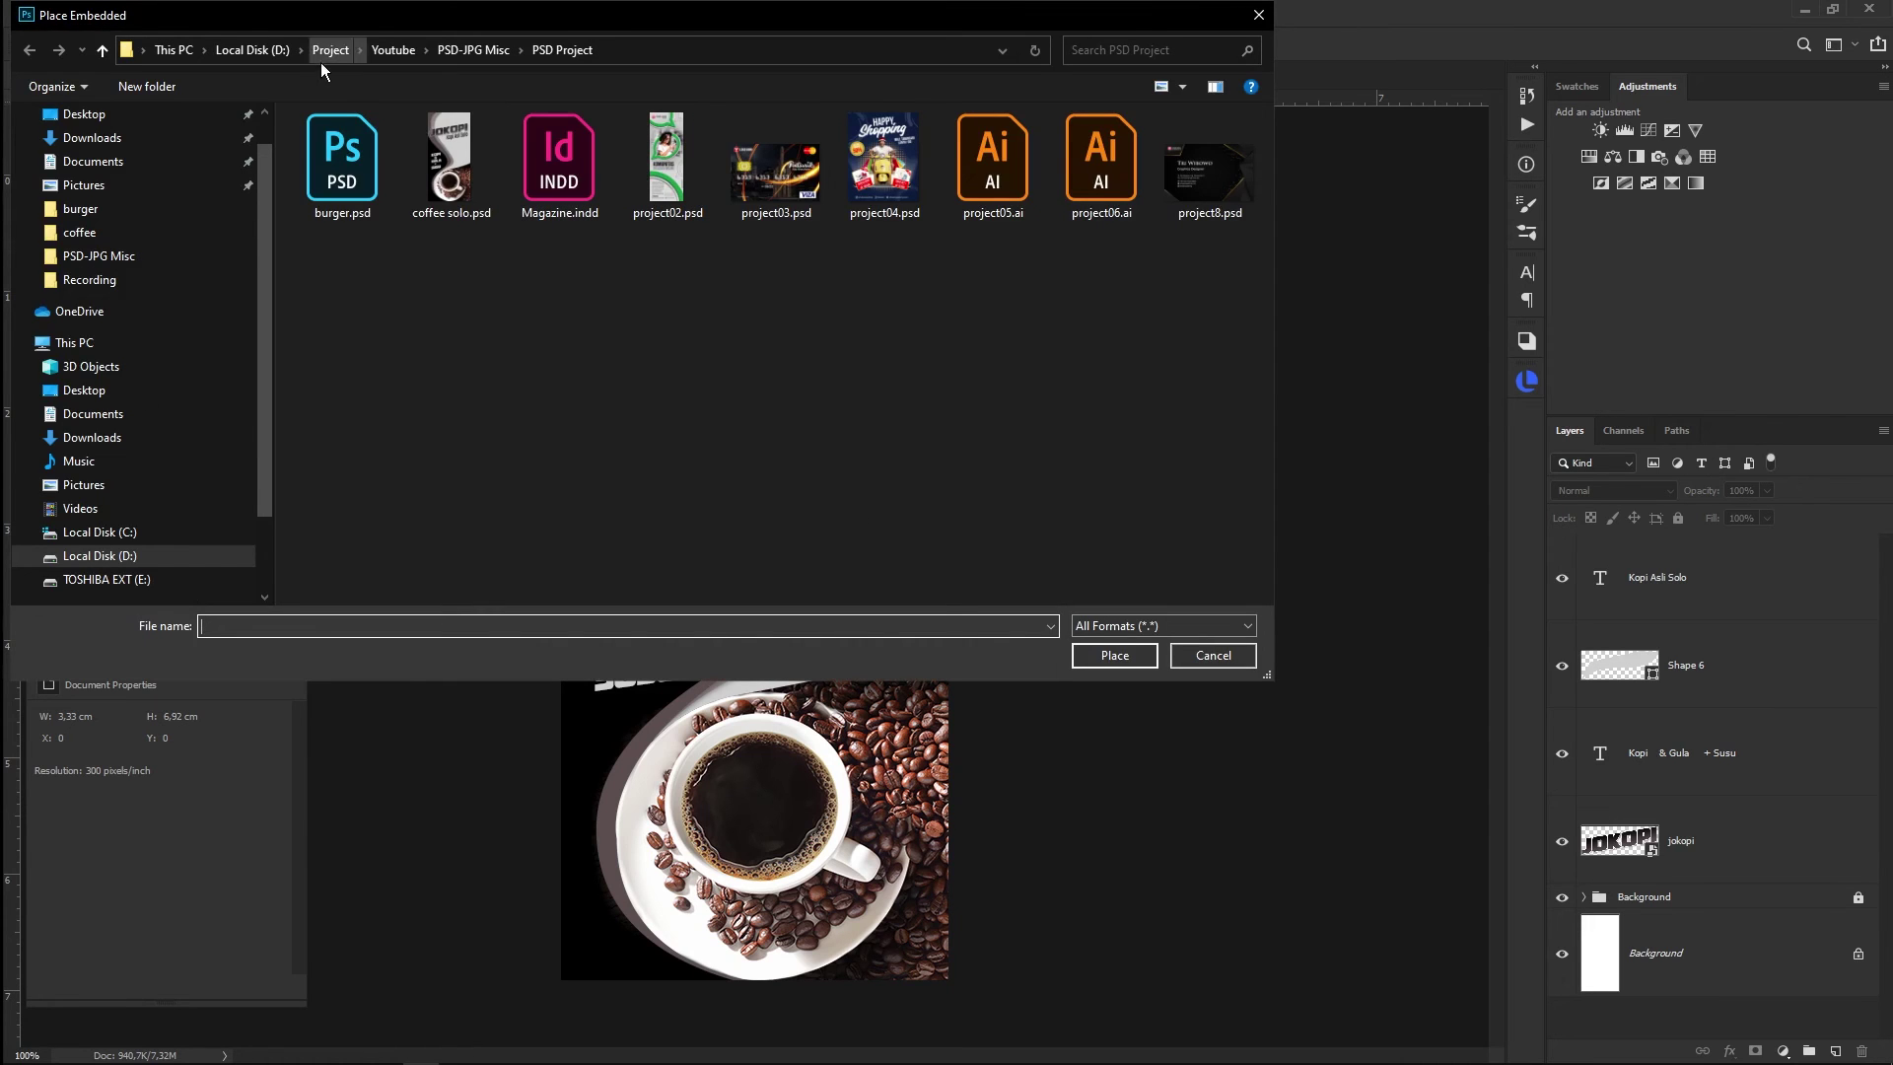
left_click(84, 114)
double_click(342, 158)
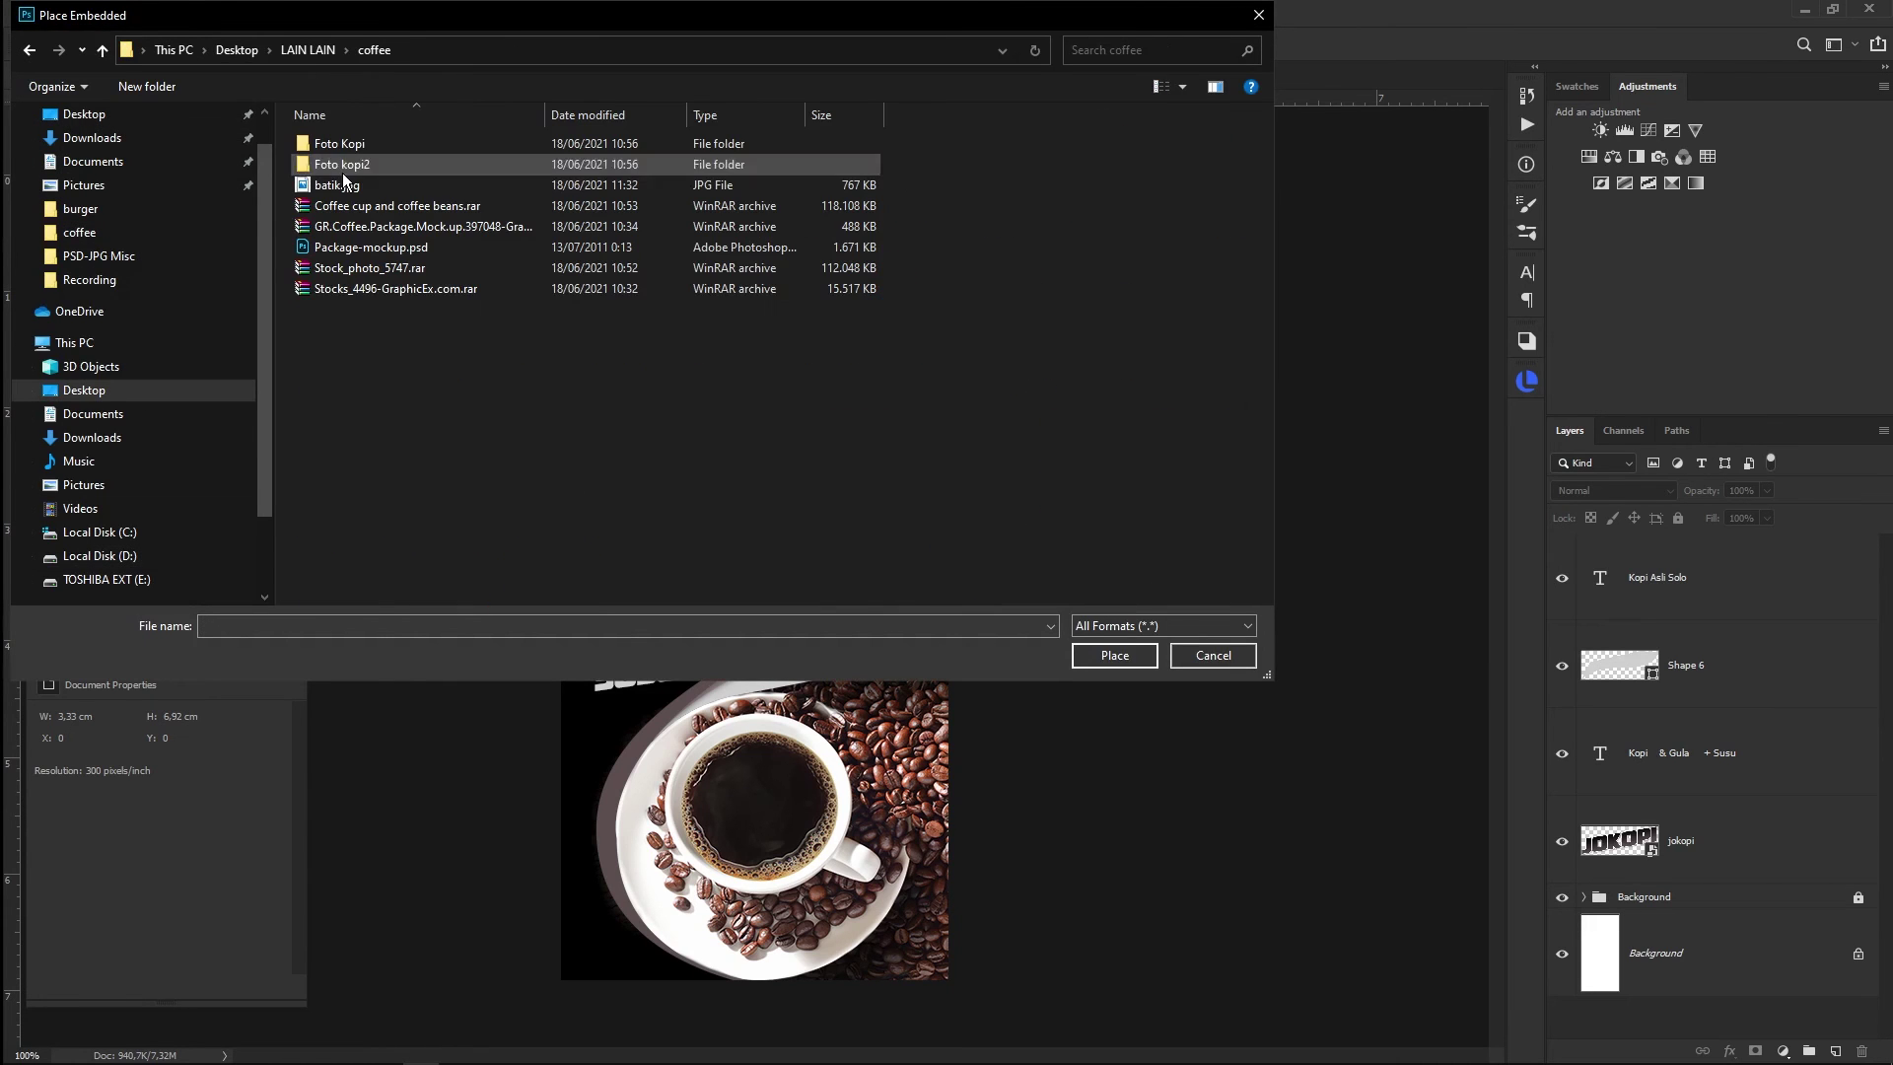
double_click(345, 186)
left_click_drag(841, 540, 884, 319)
mouse_move(991, 548)
left_mouse_down()
mouse_move(1062, 593)
mouse_move(1174, 727)
left_mouse_up()
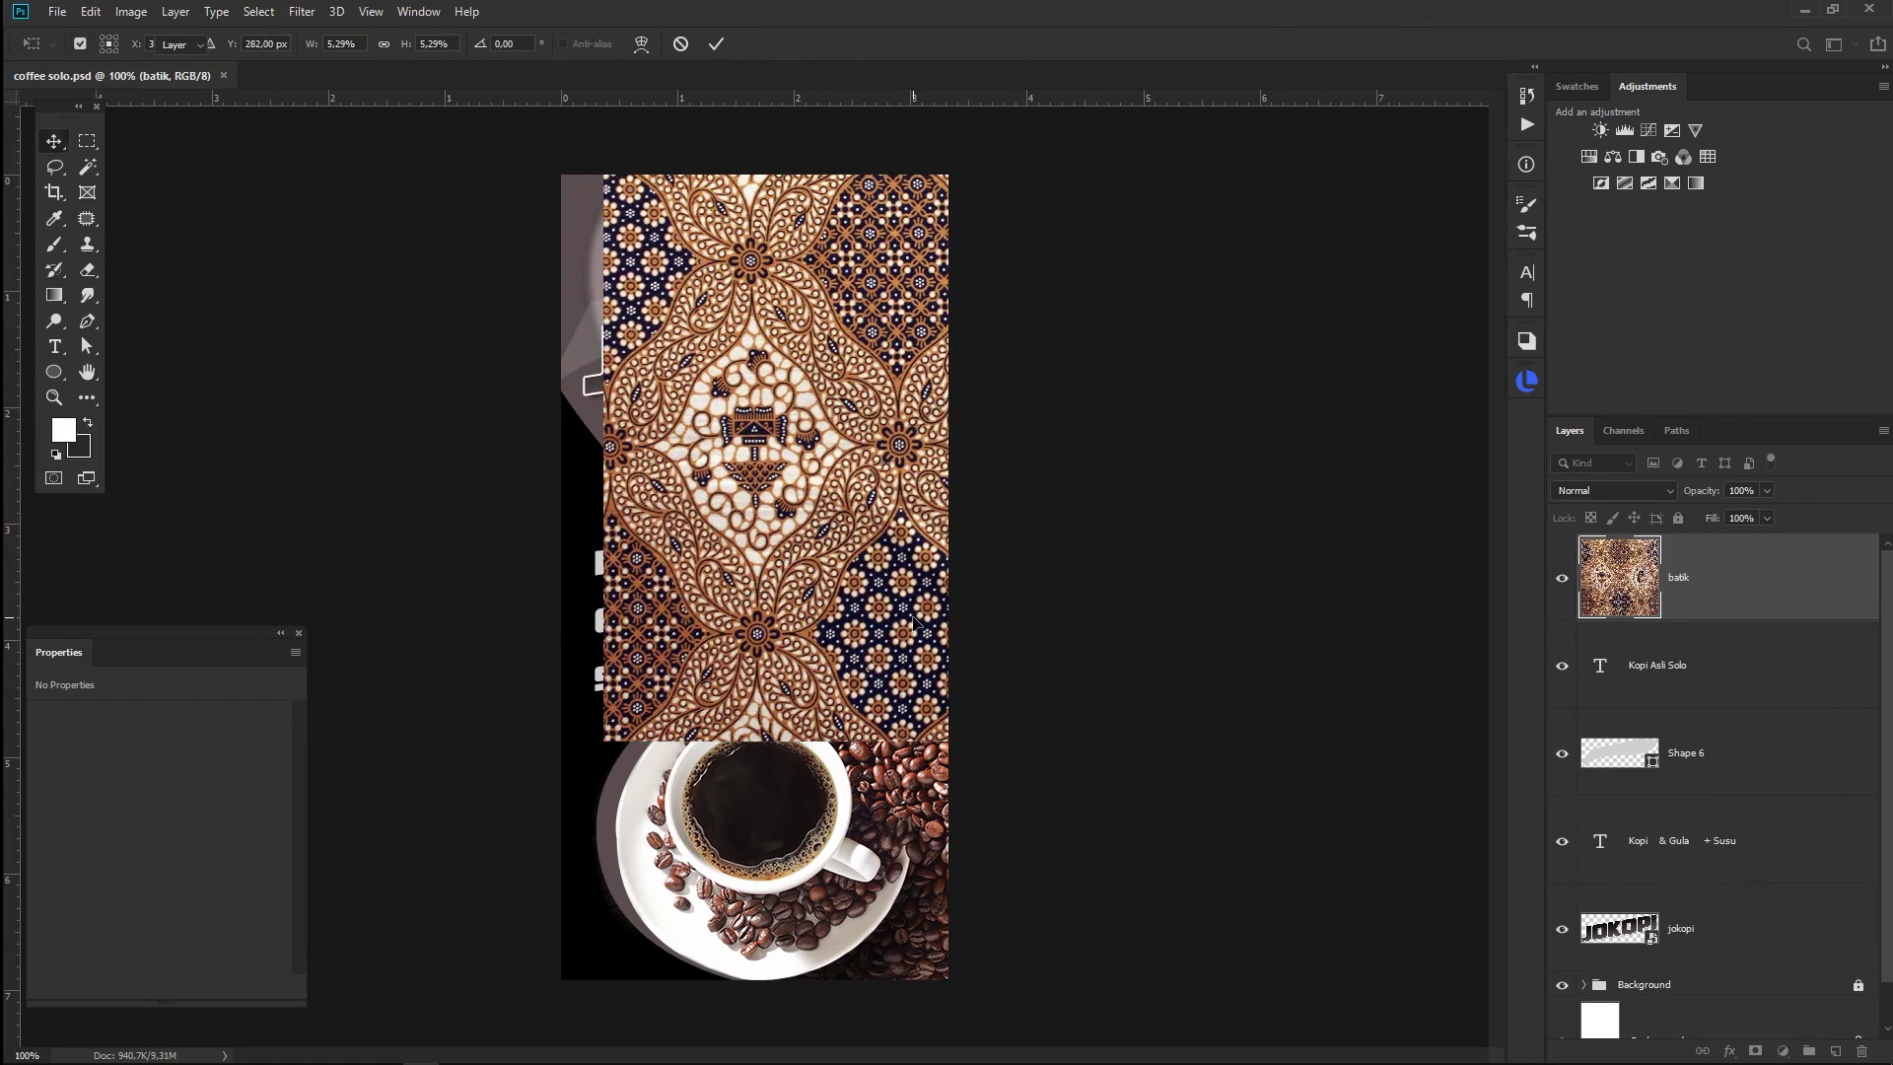
key("Return")
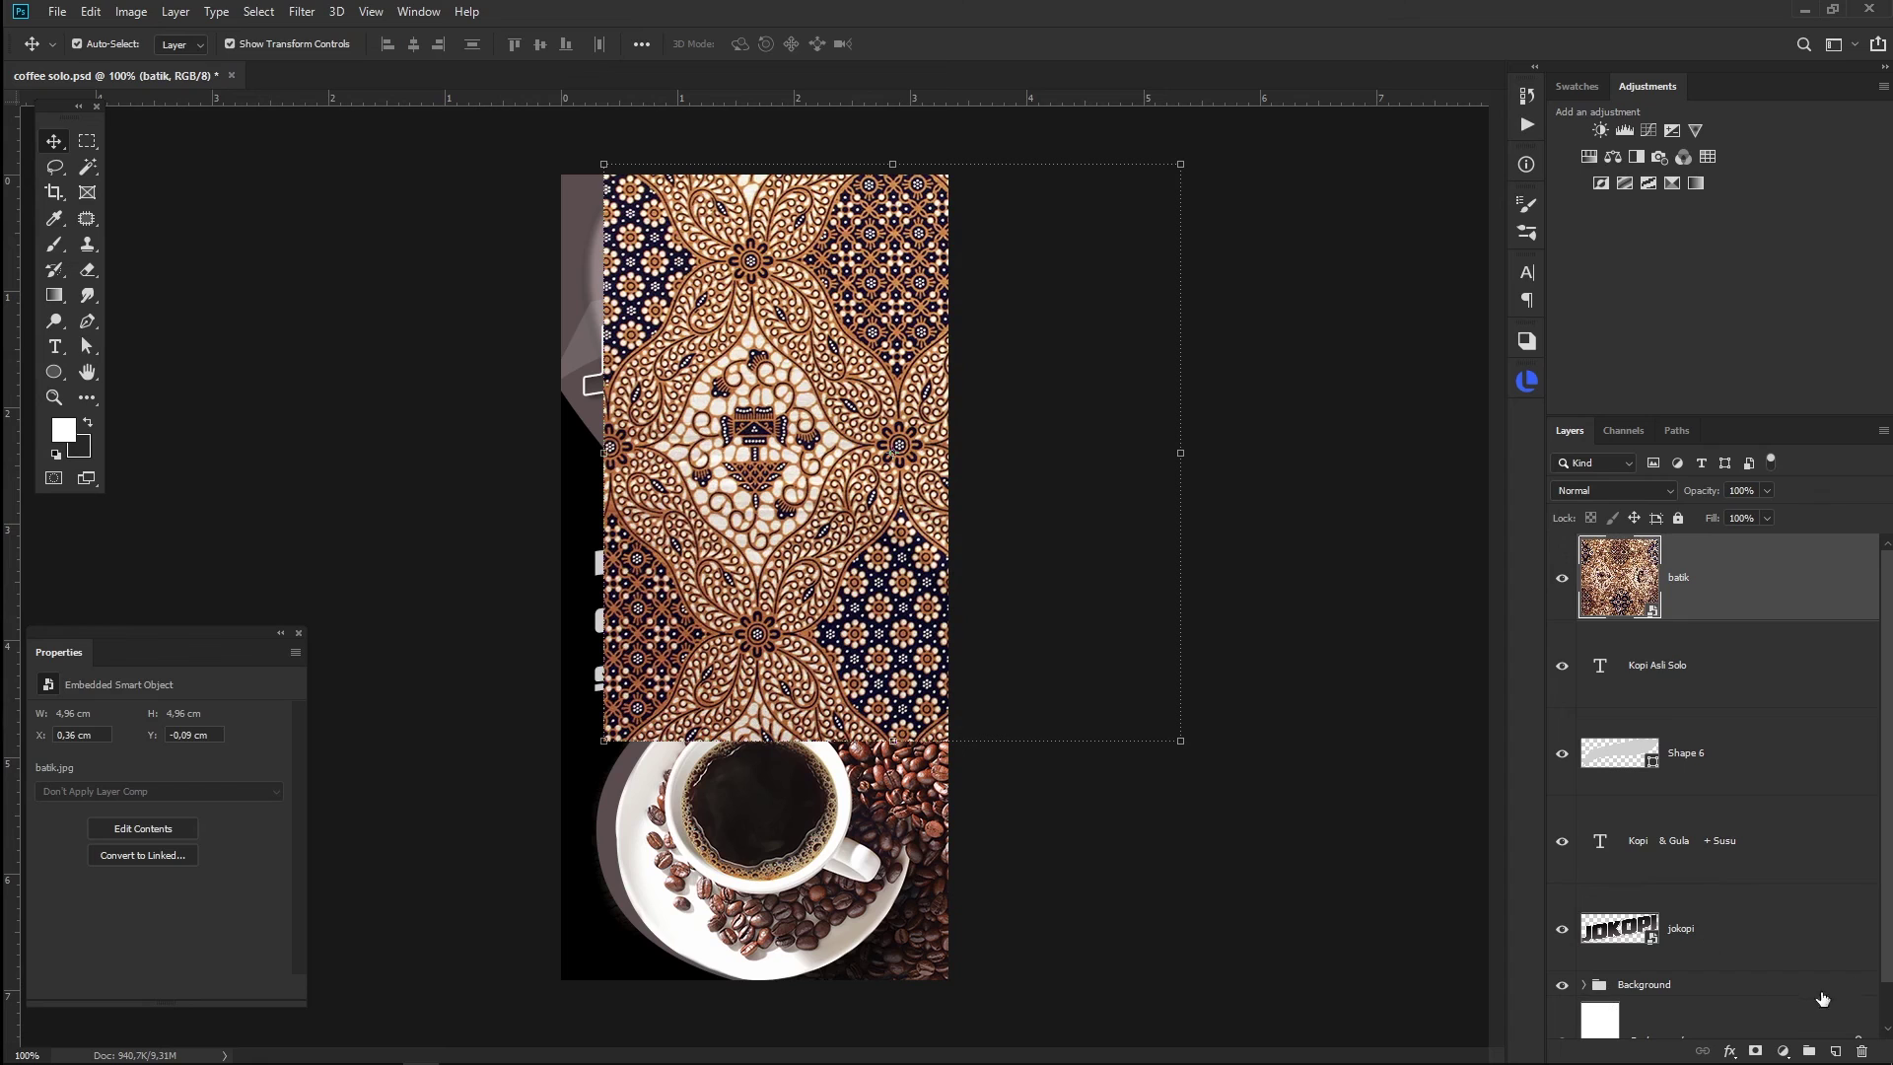
- Move the batik layer above Shape 3 and mask it to the panel's shape
mouse_move(1726, 597)
left_mouse_down()
mouse_move(1716, 930)
mouse_move(1722, 885)
left_mouse_up()
left_click(1652, 897, "ctrl")
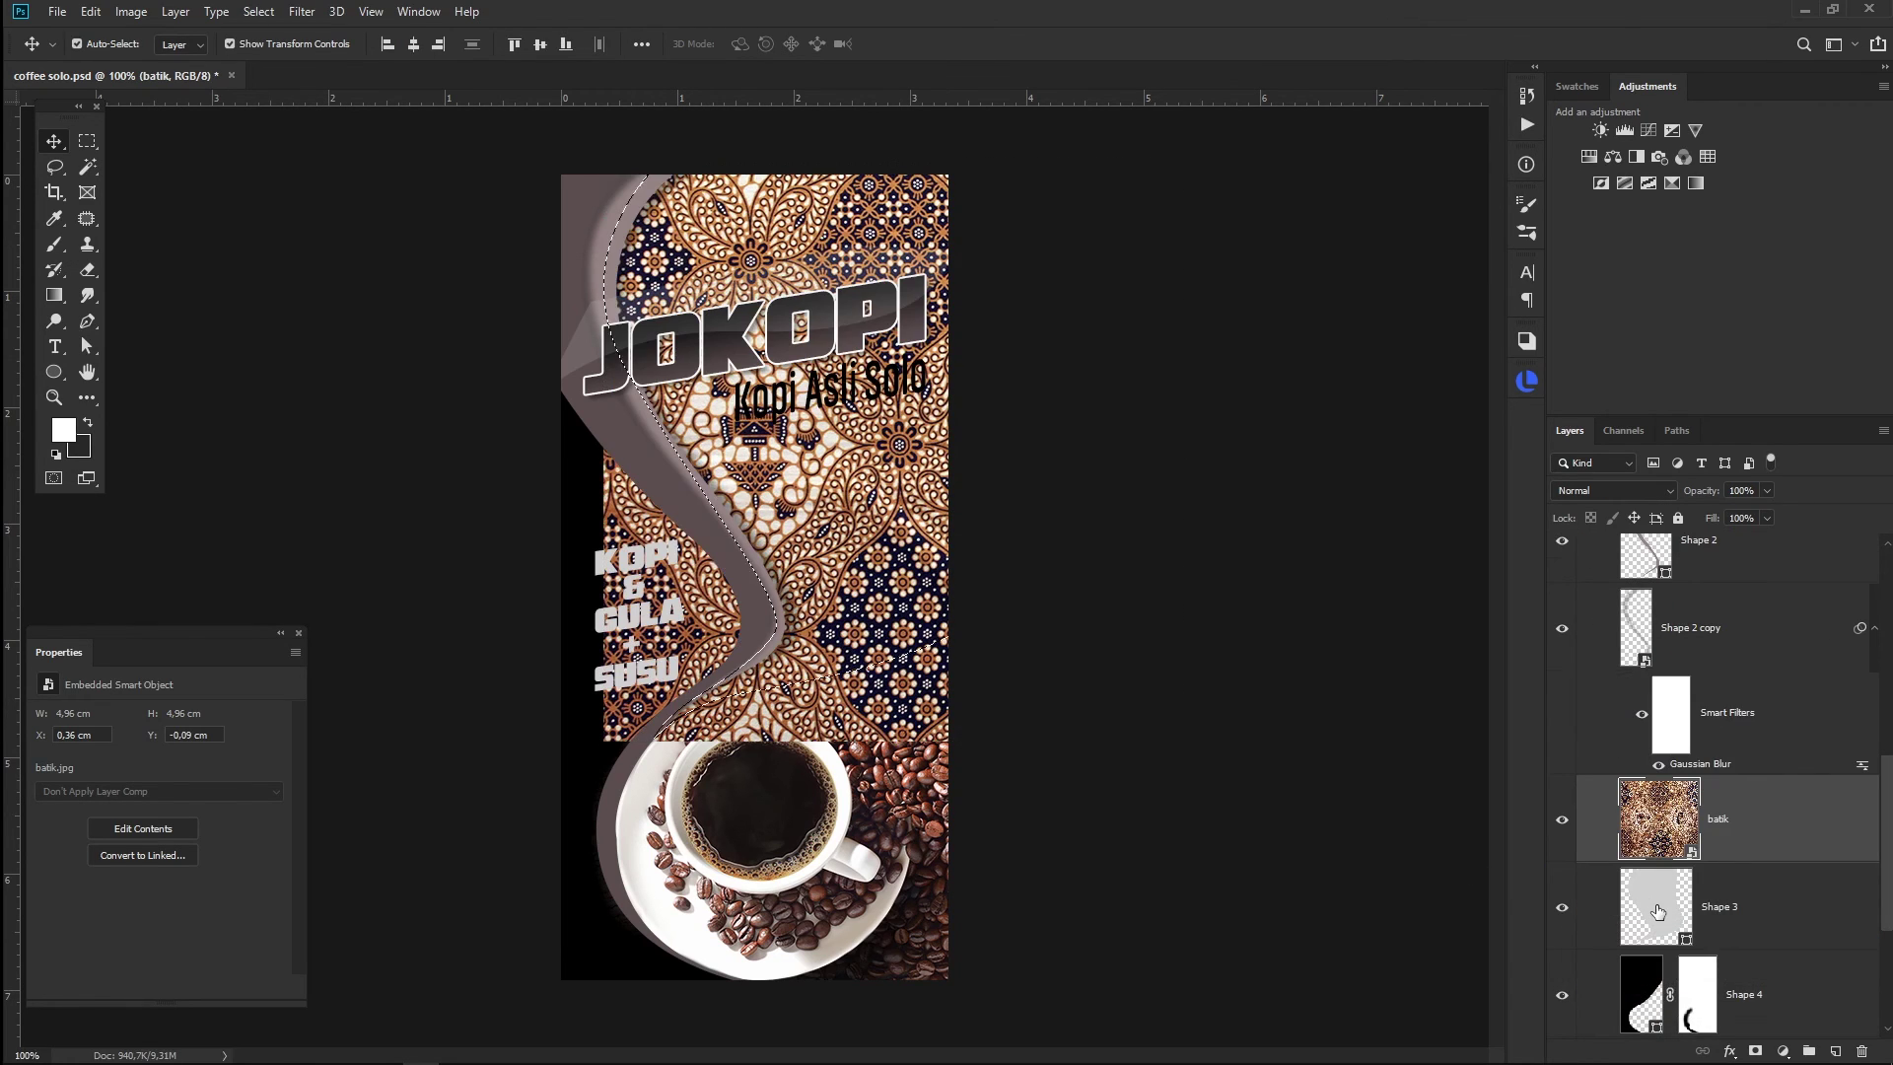
left_click(1755, 1051)
left_click(1686, 833)
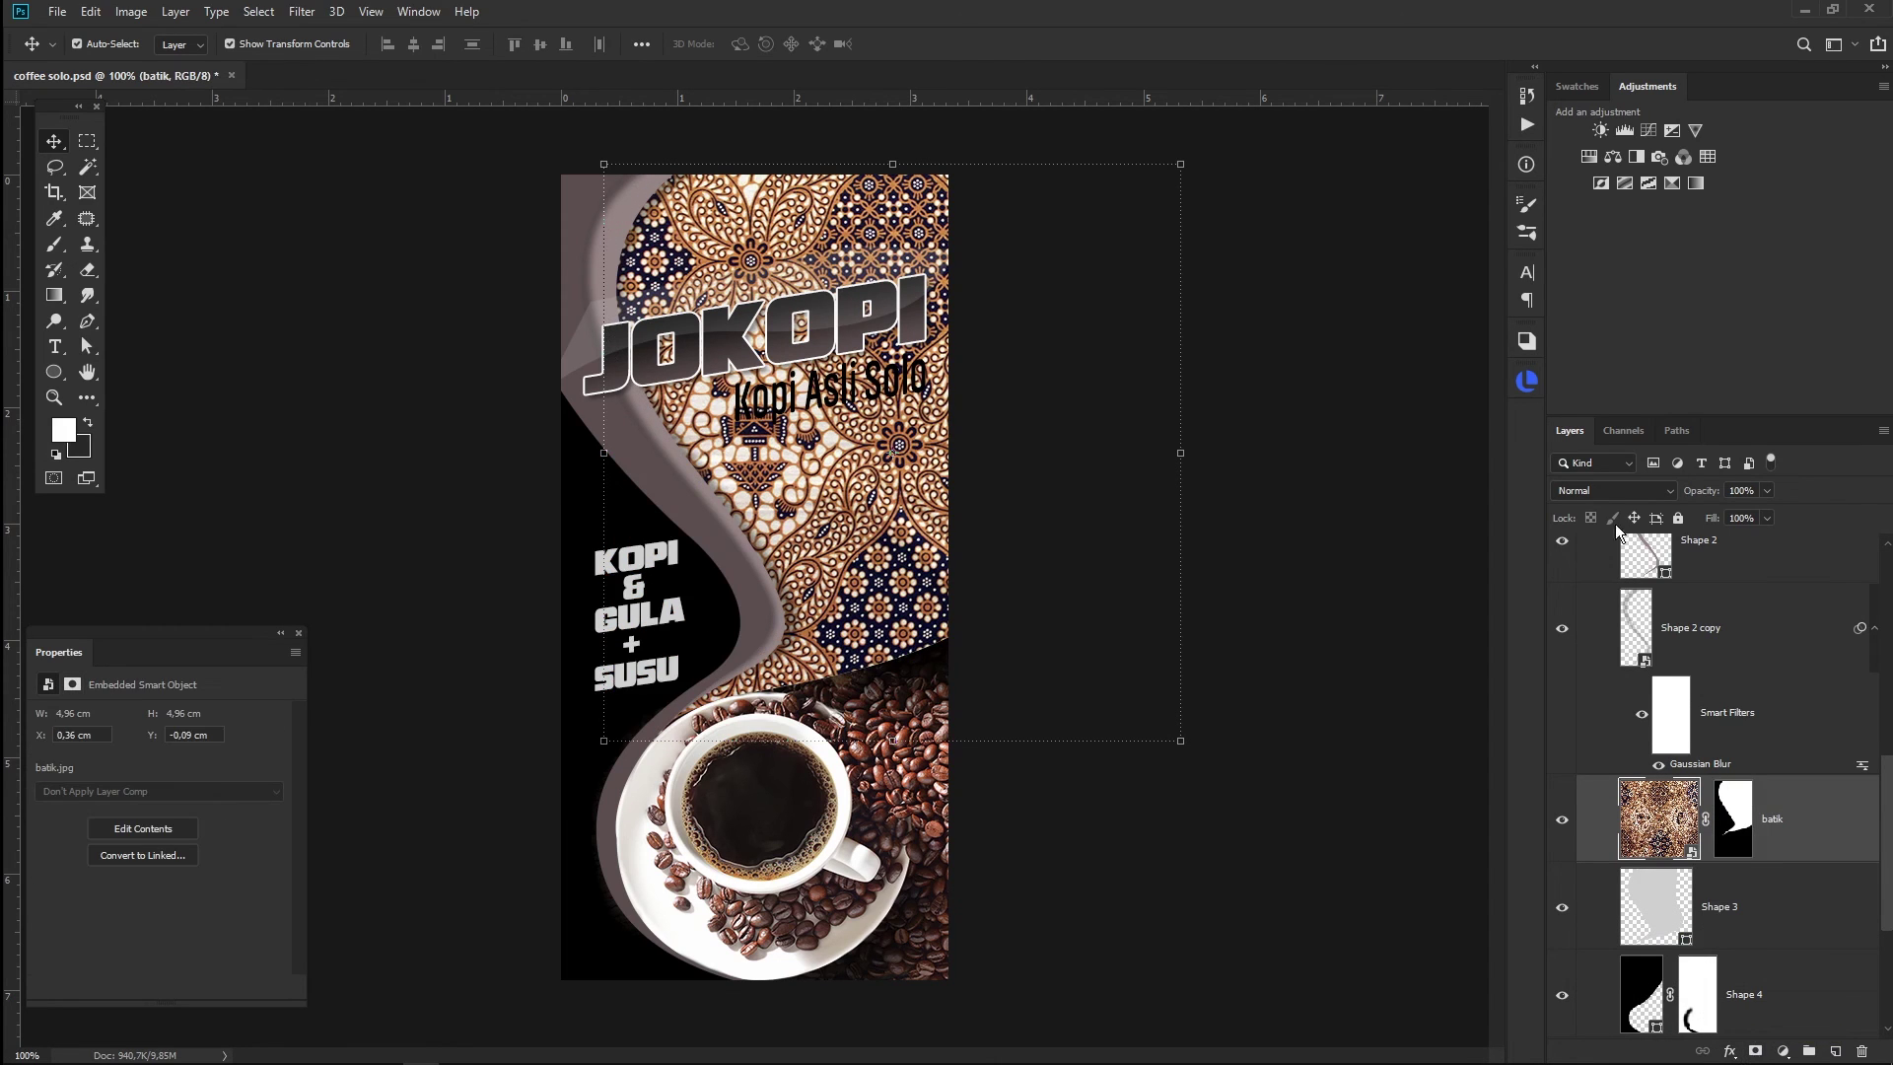
double_click(1660, 819)
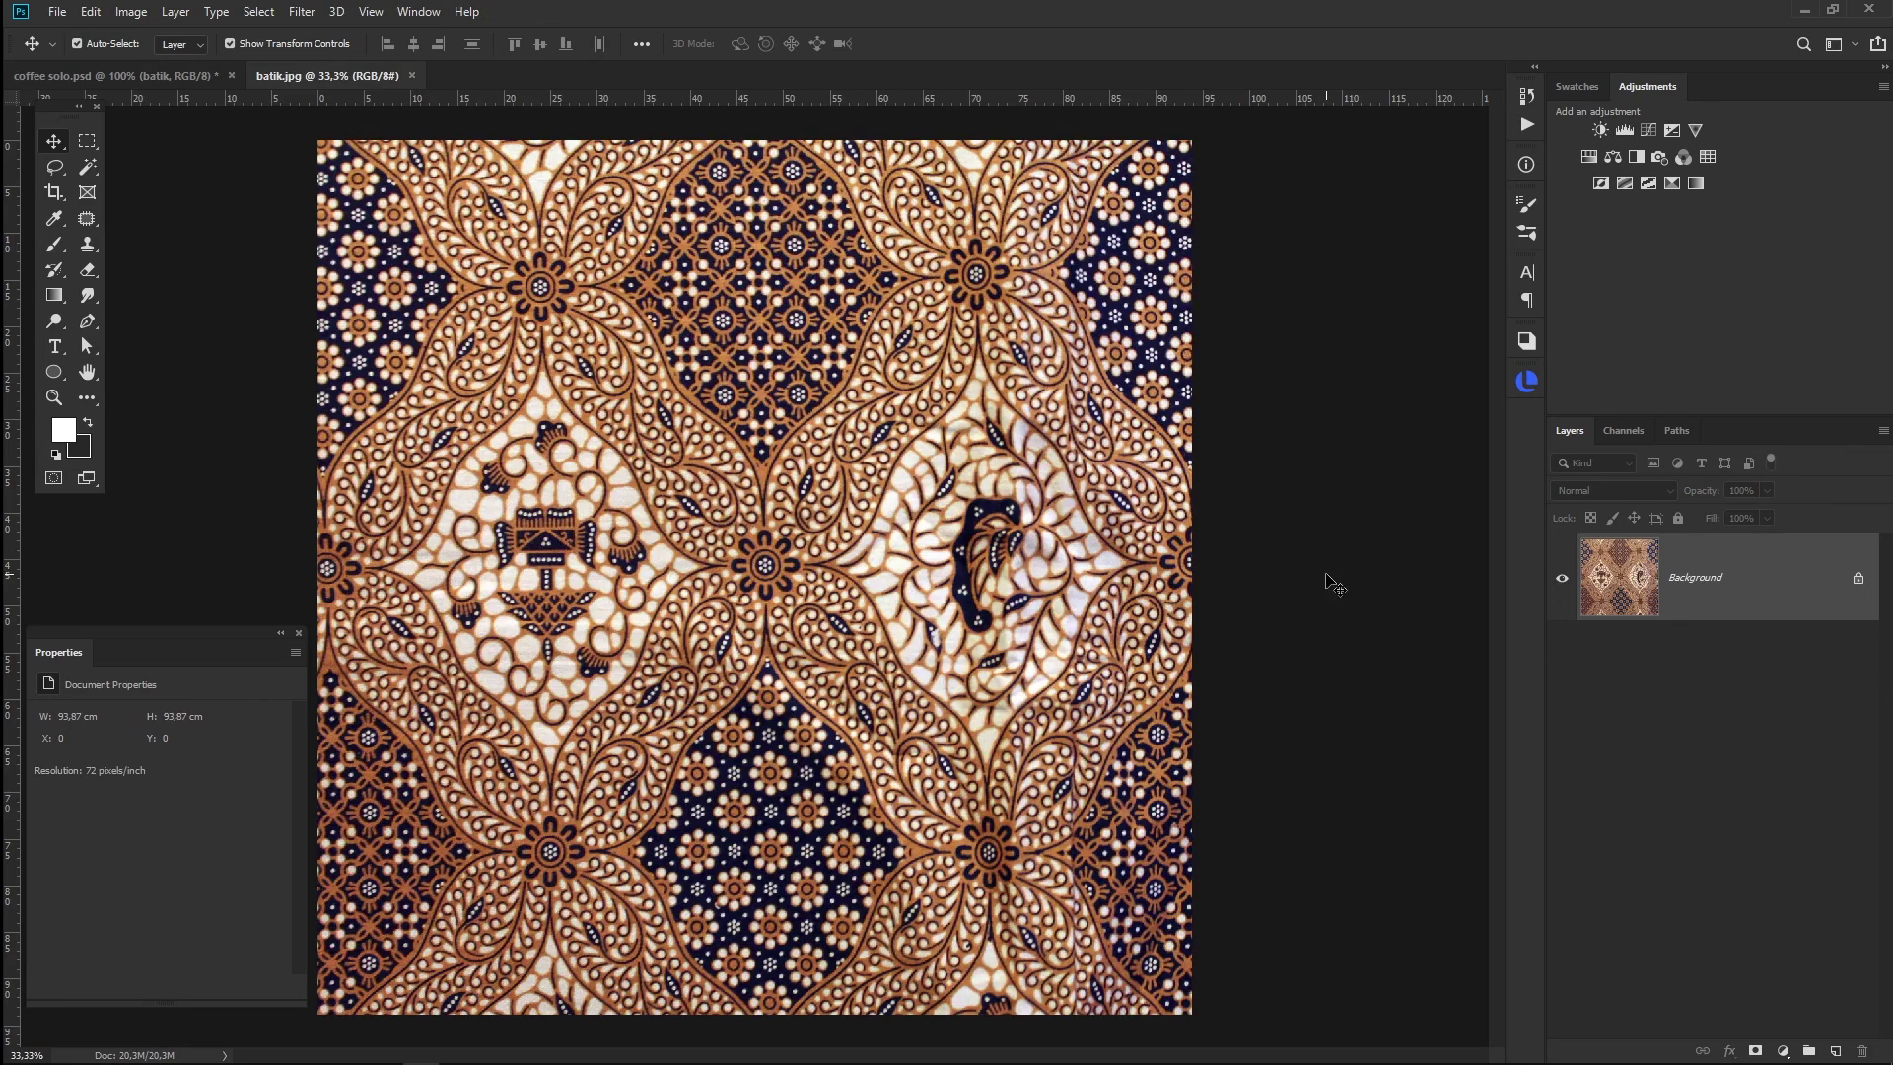
left_click(412, 76)
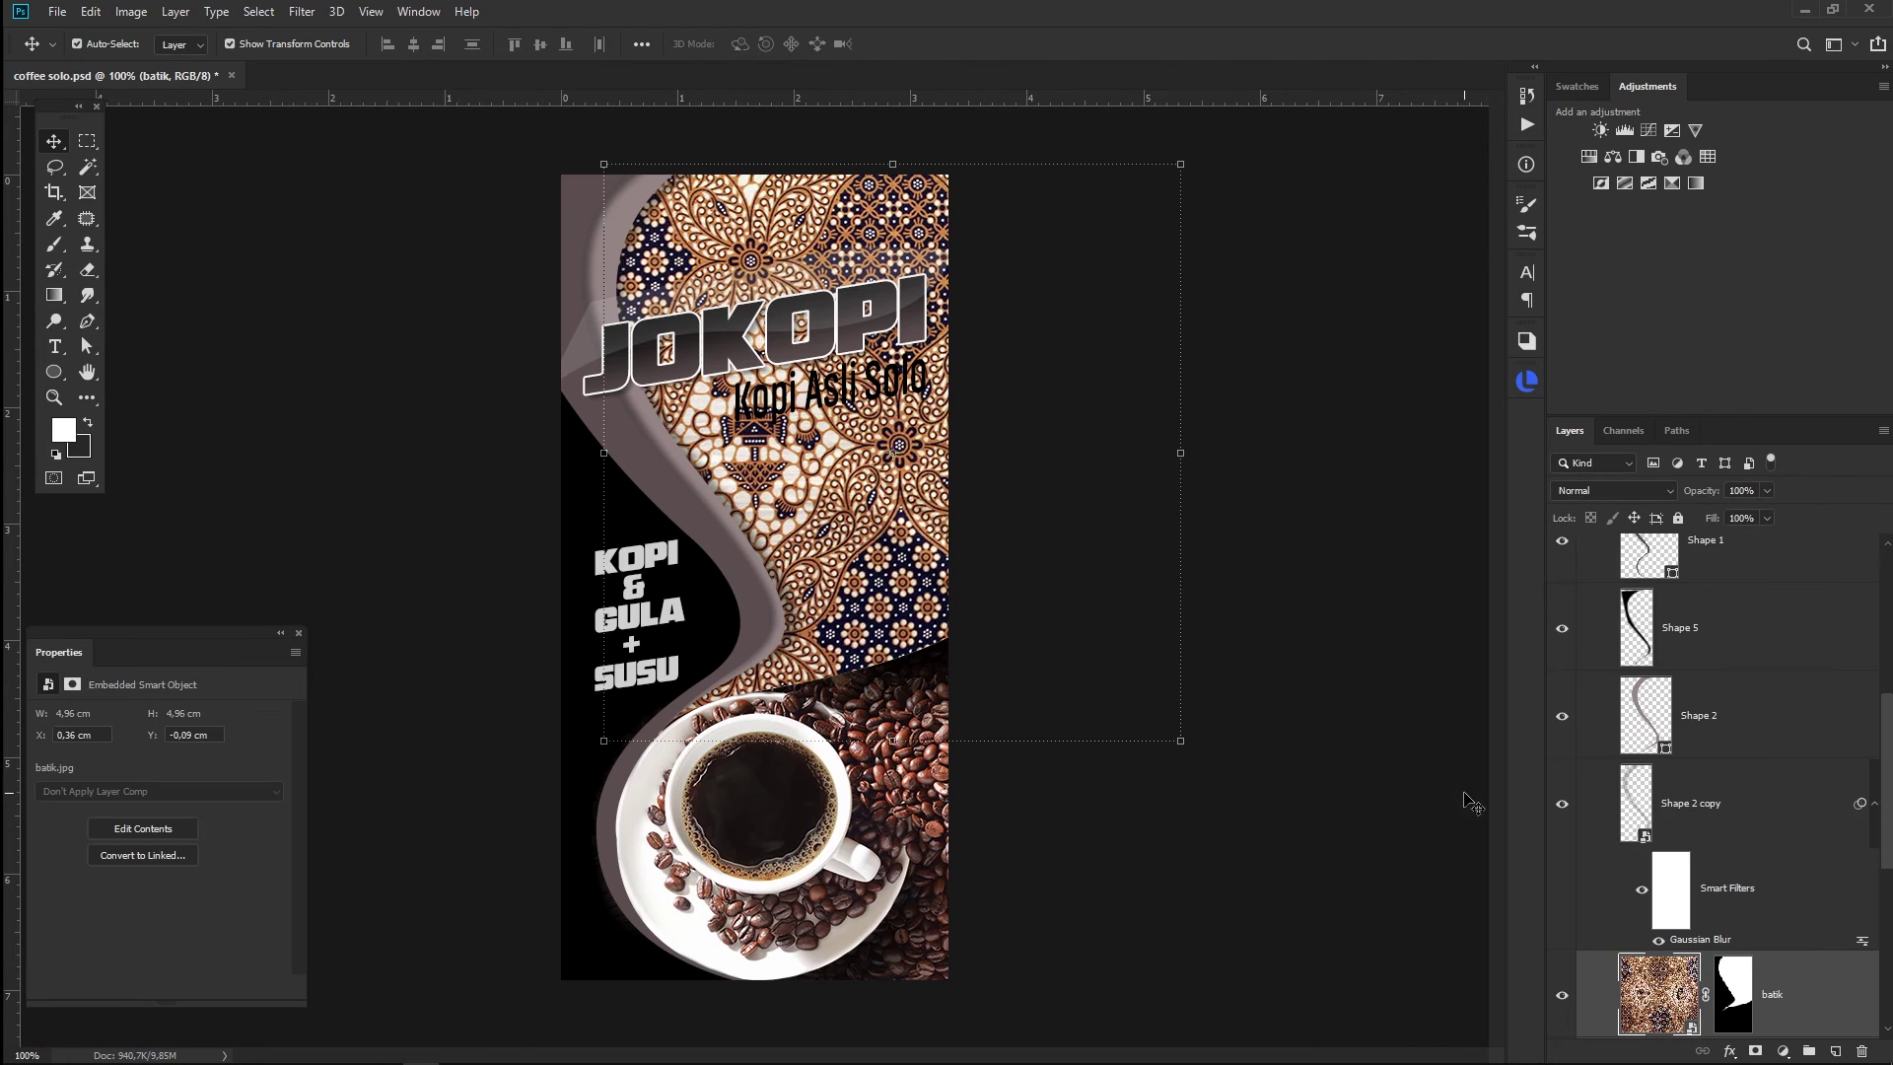
- Lower the batik layer's opacity to 13% for a faint texture
left_click_drag(1704, 491, 1619, 493)
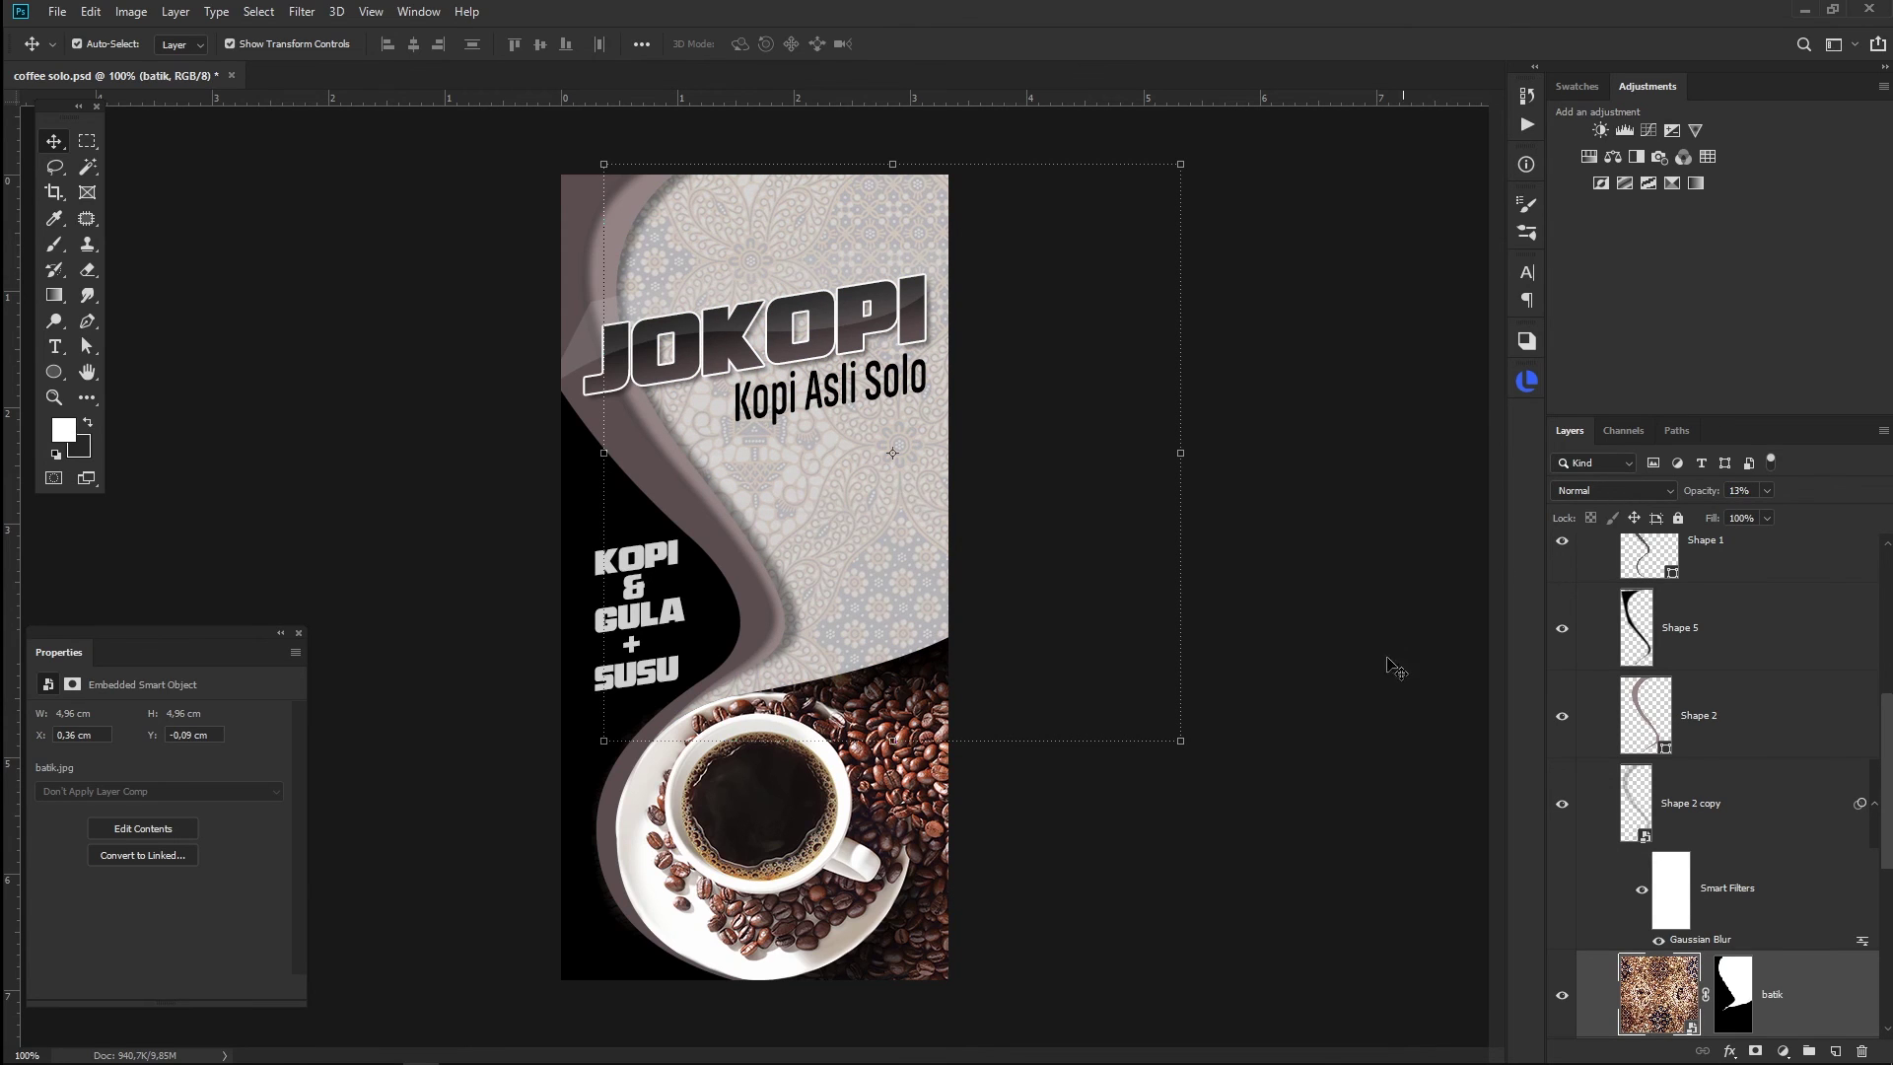
left_click(1343, 680)
scroll(581, 668, "up", 3)
scroll(582, 667, "up", 3)
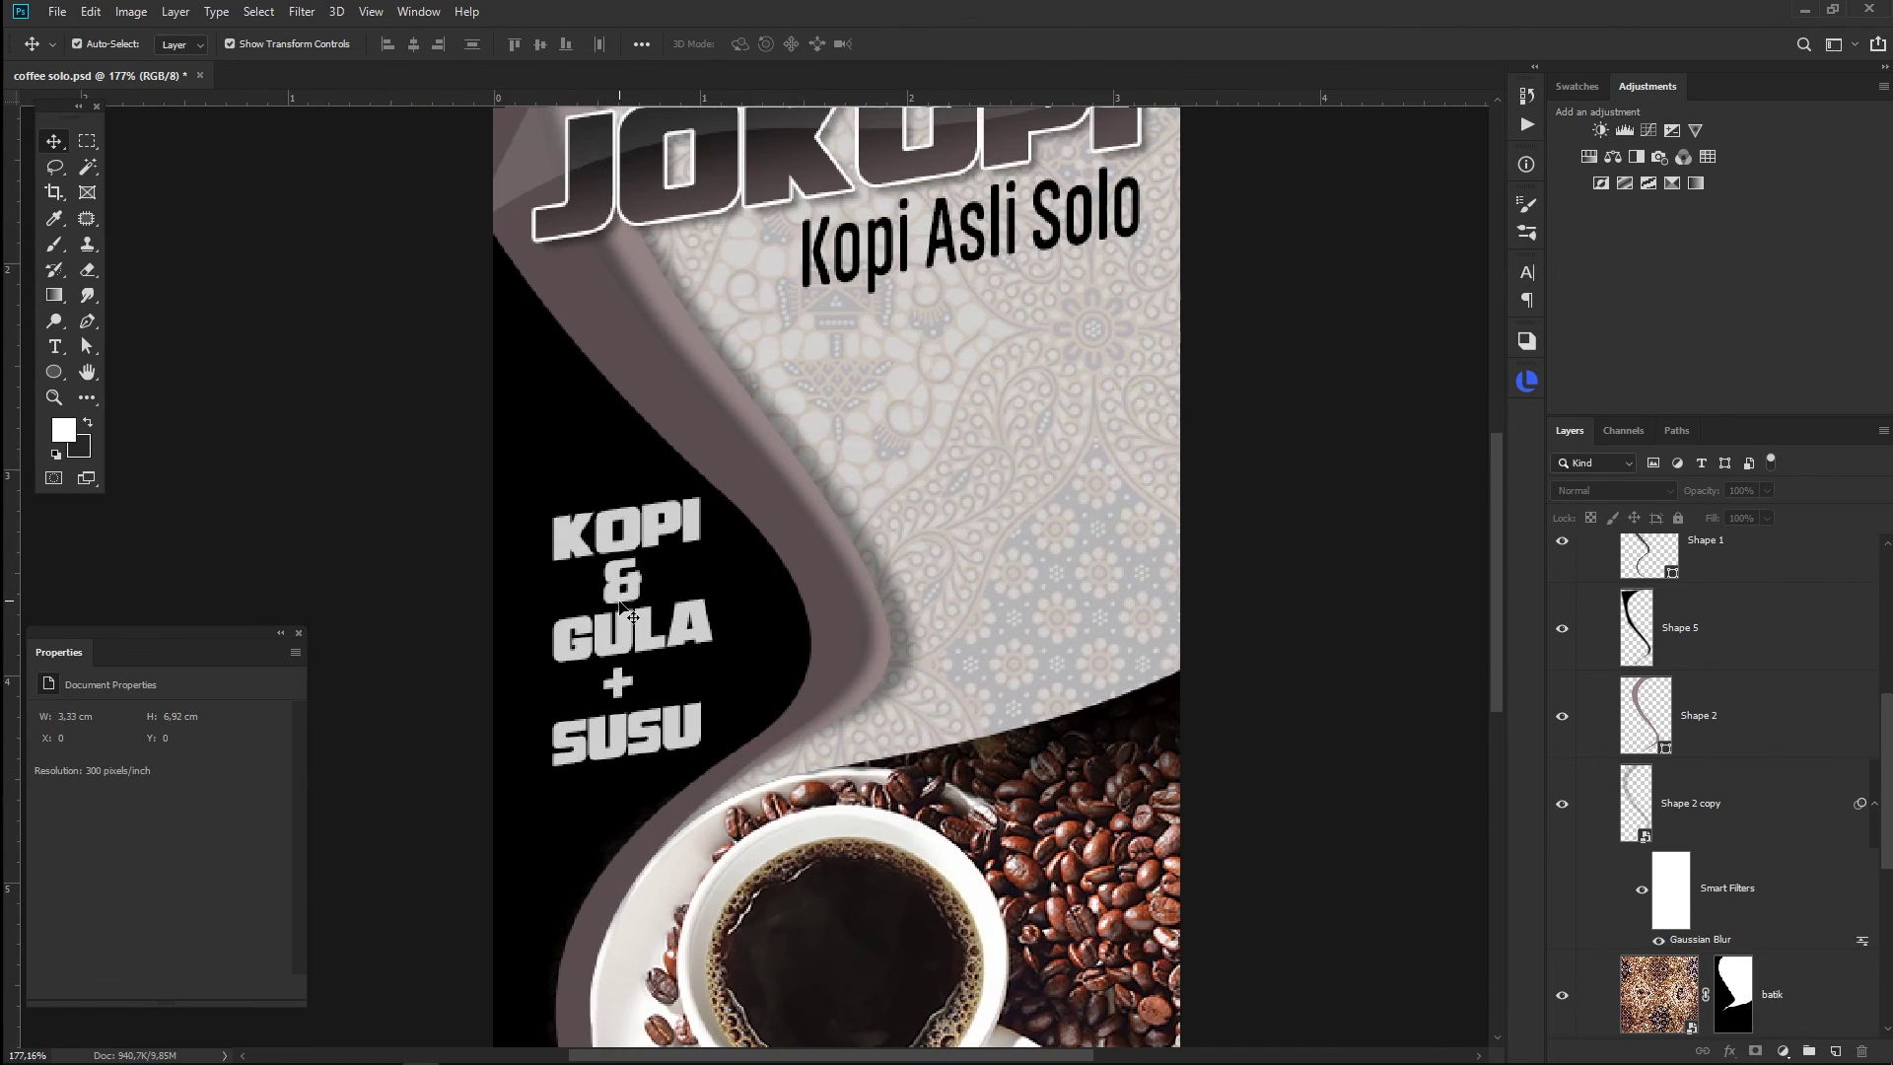
- Give the KOPI & GULA + SUSU text a brownish-grey Stroke layer effect
left_click(631, 621)
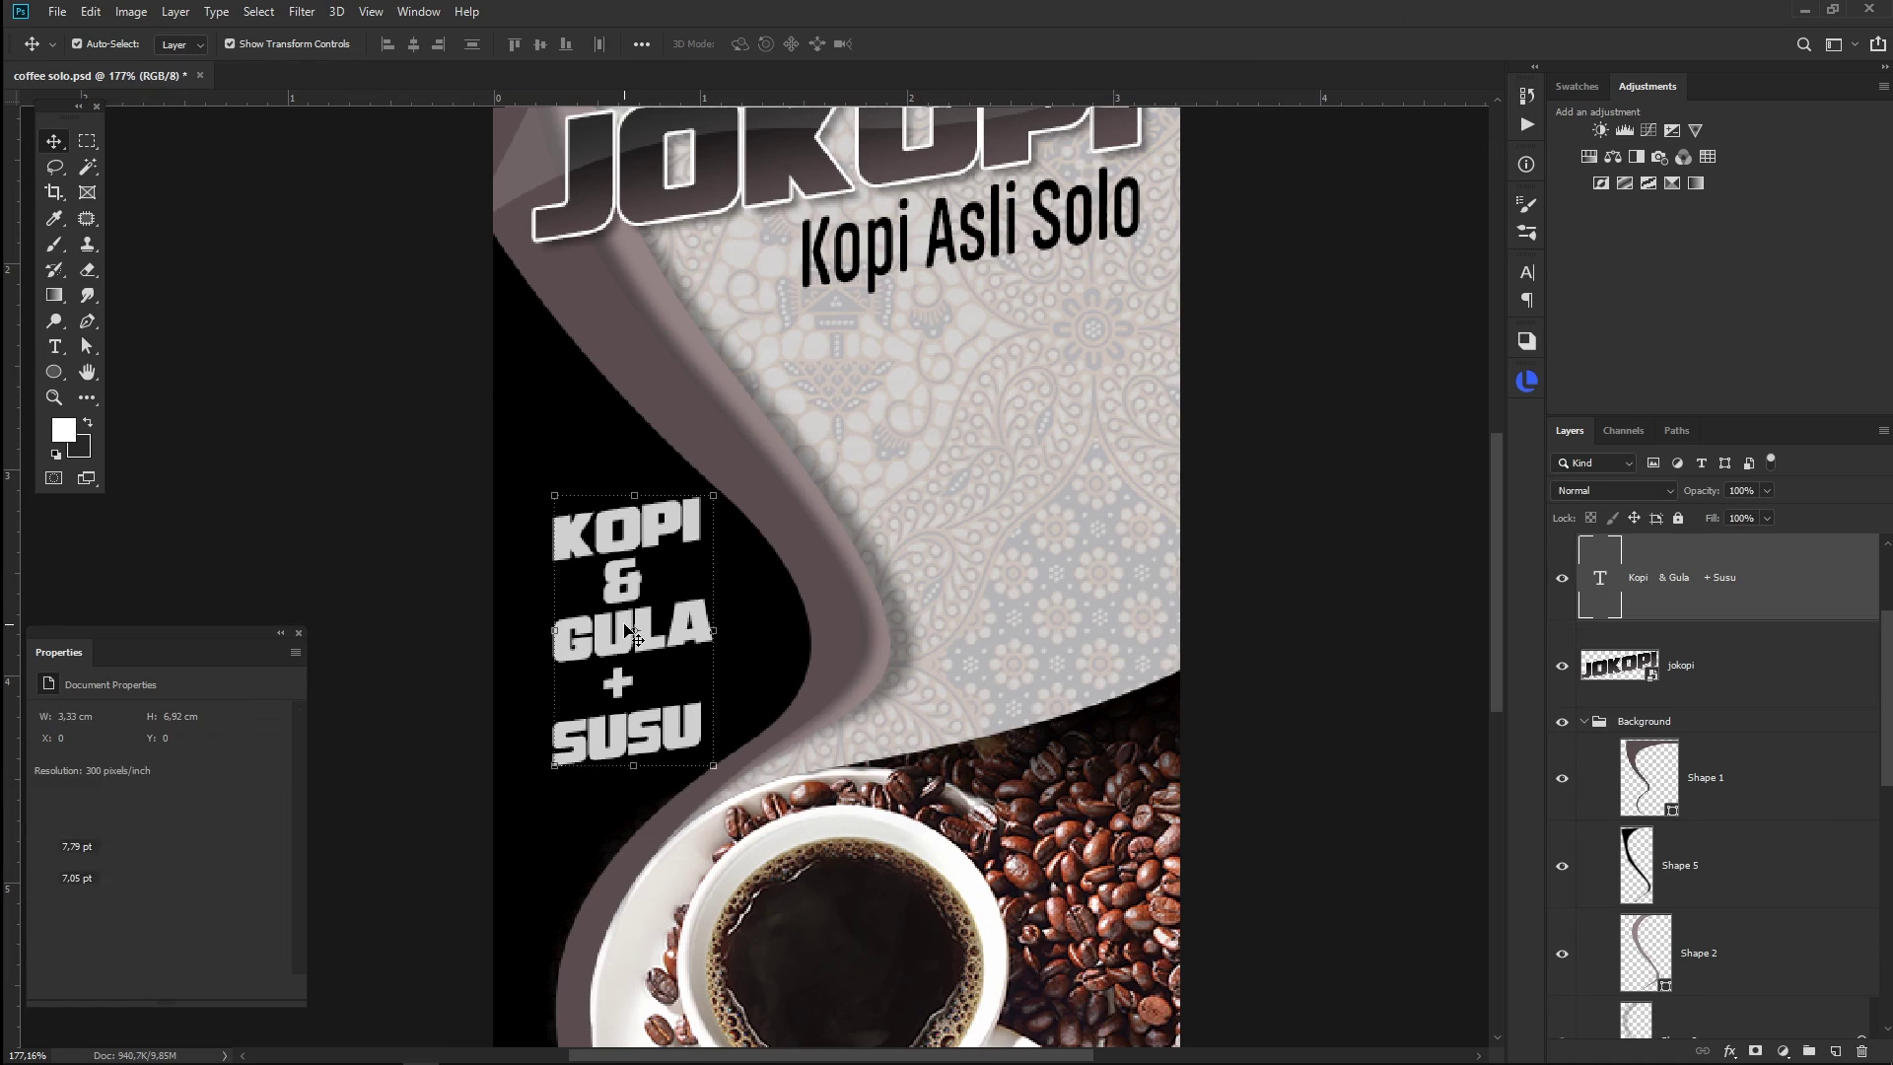
left_click(1732, 1053)
left_click(1751, 927)
left_click(1437, 486)
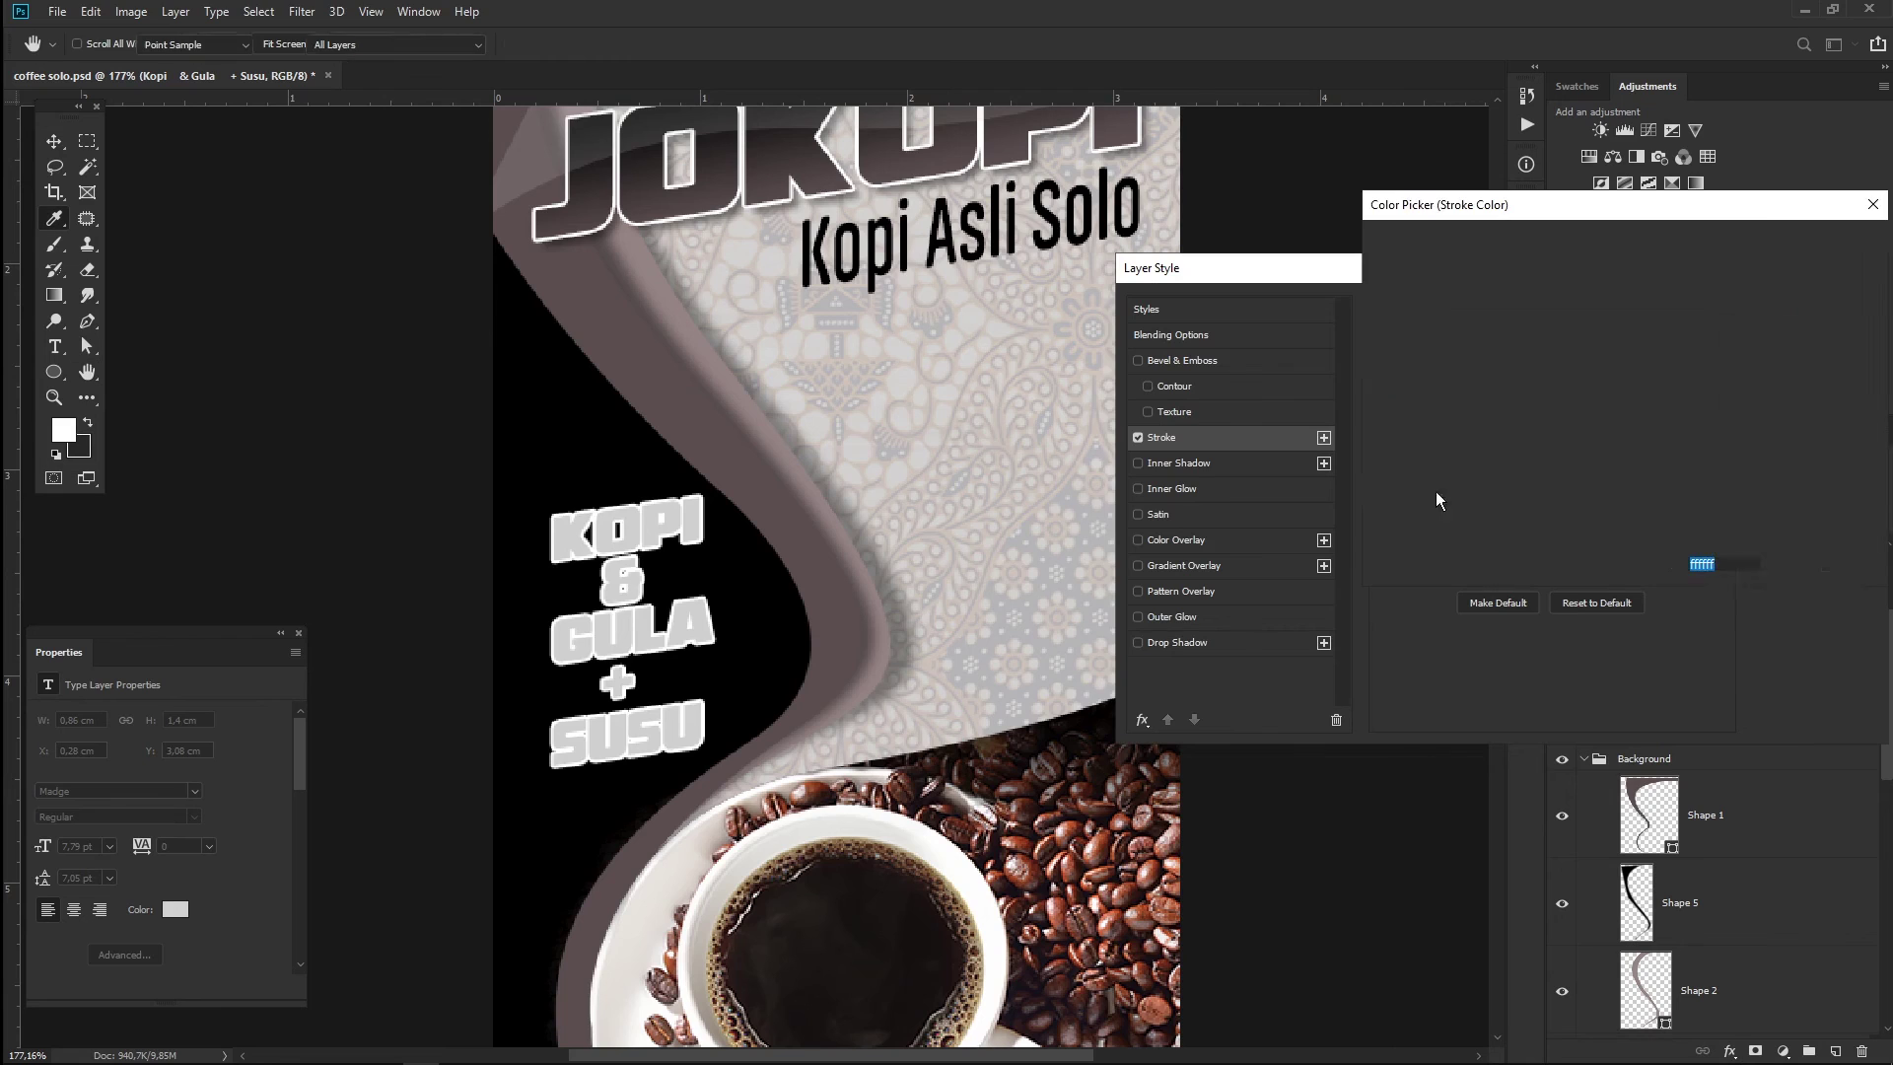
left_click(731, 436)
left_click(1793, 249)
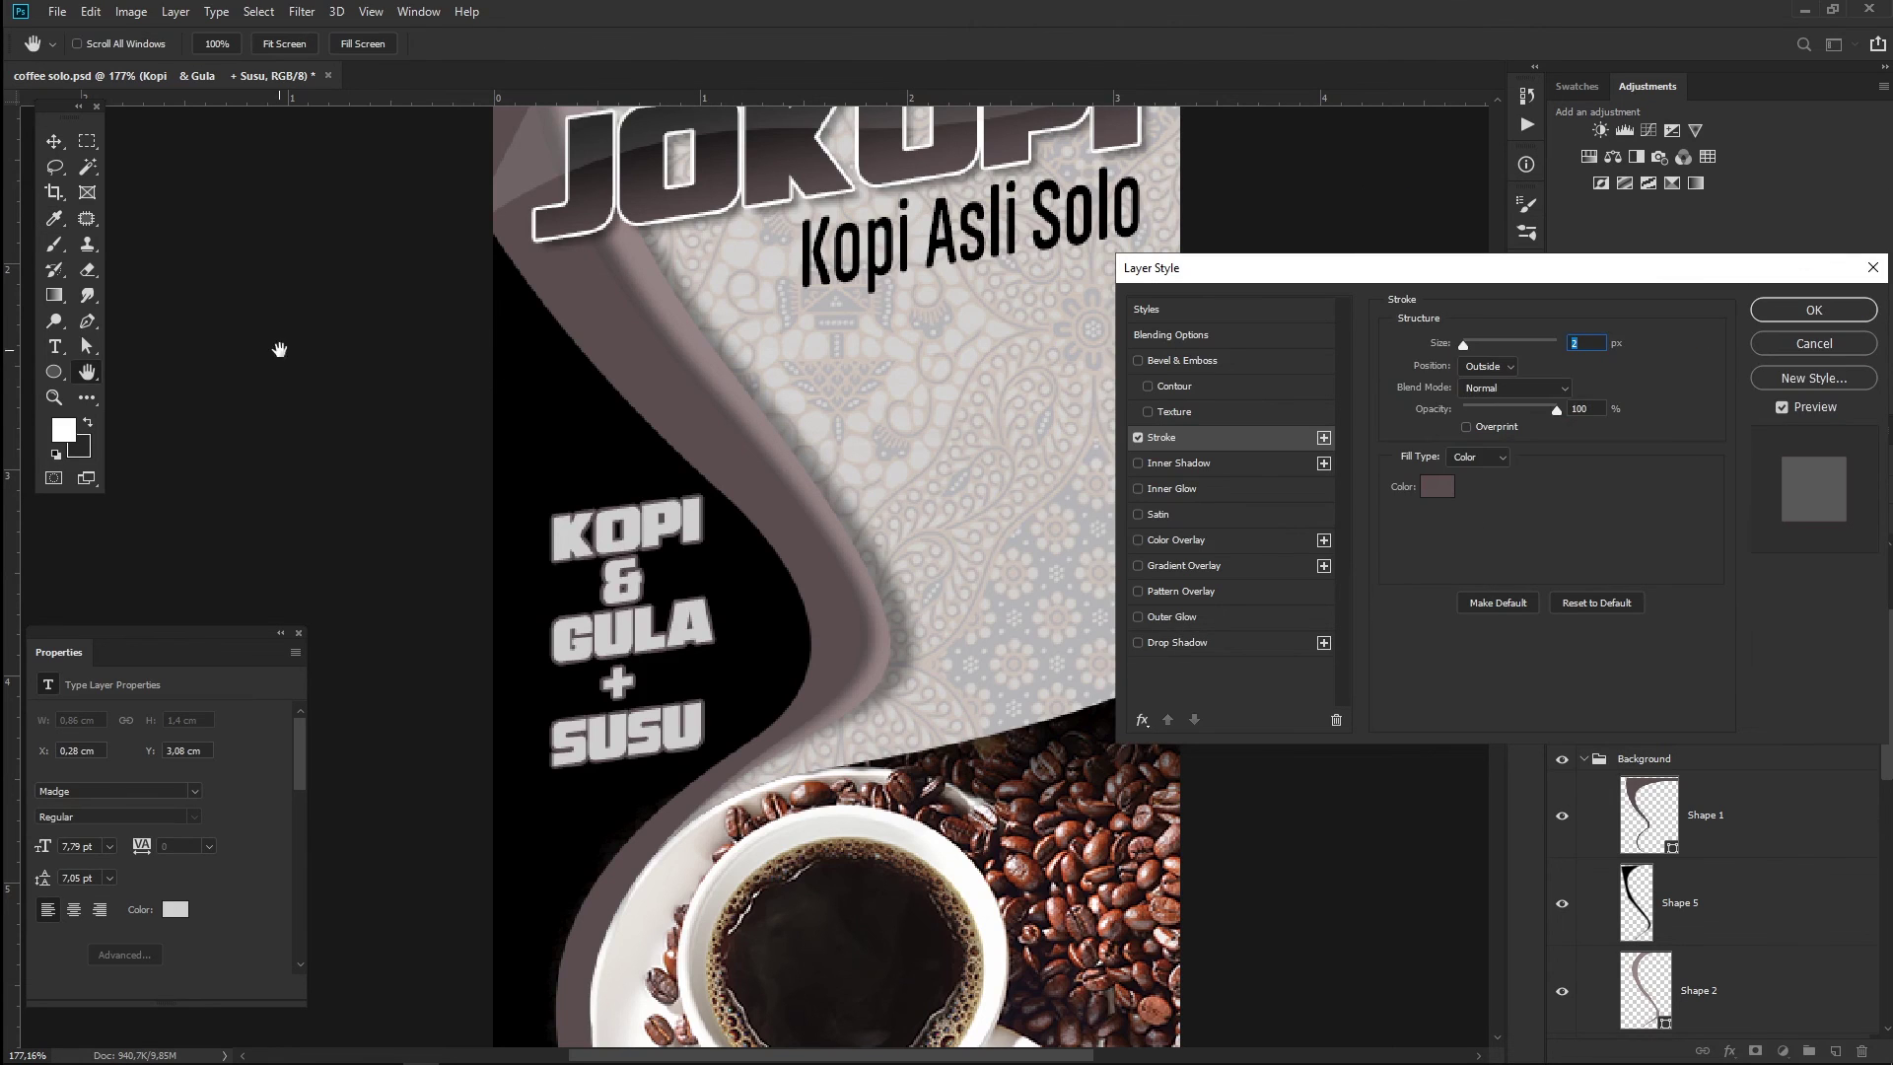
left_click(1761, 325)
- Bring the top of the flyer into view and select the Kopi Asli Solo text
left_click(1278, 330)
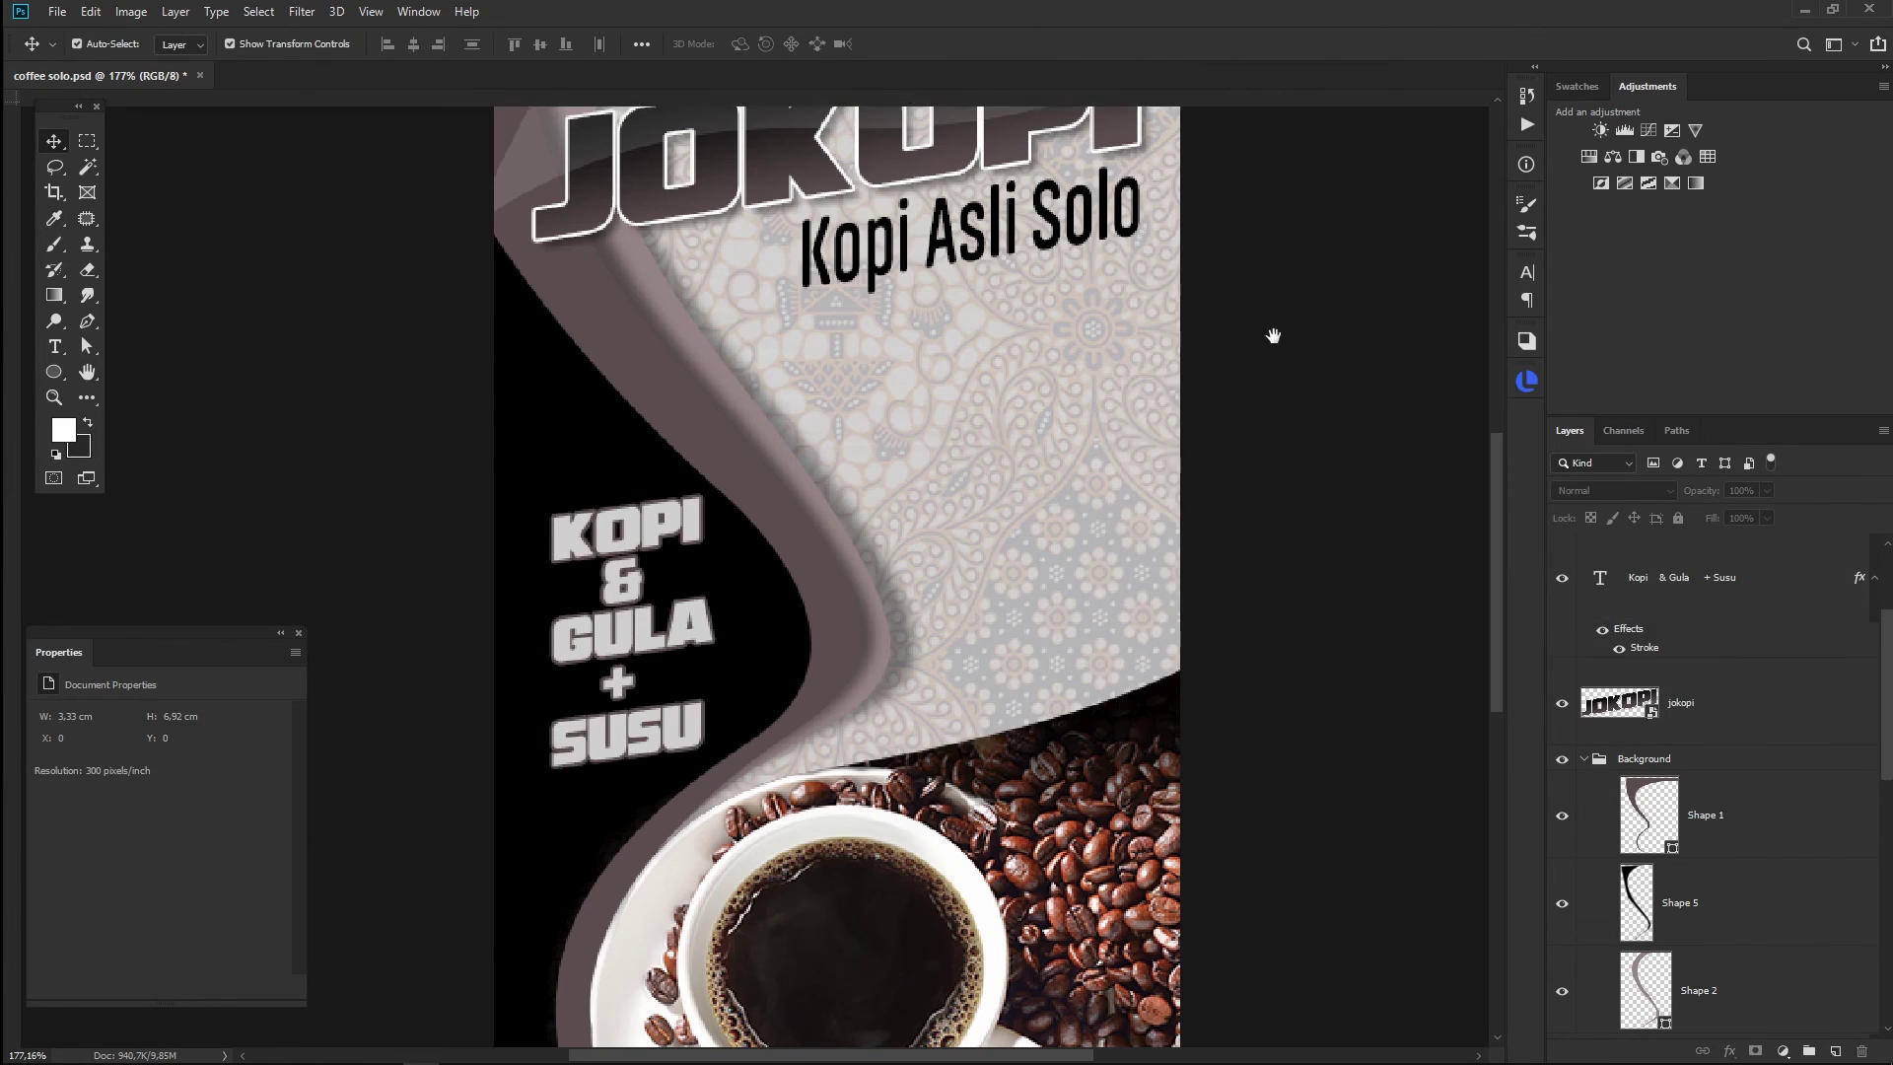
left_click_drag(1272, 330, 1352, 656)
left_click(1074, 586)
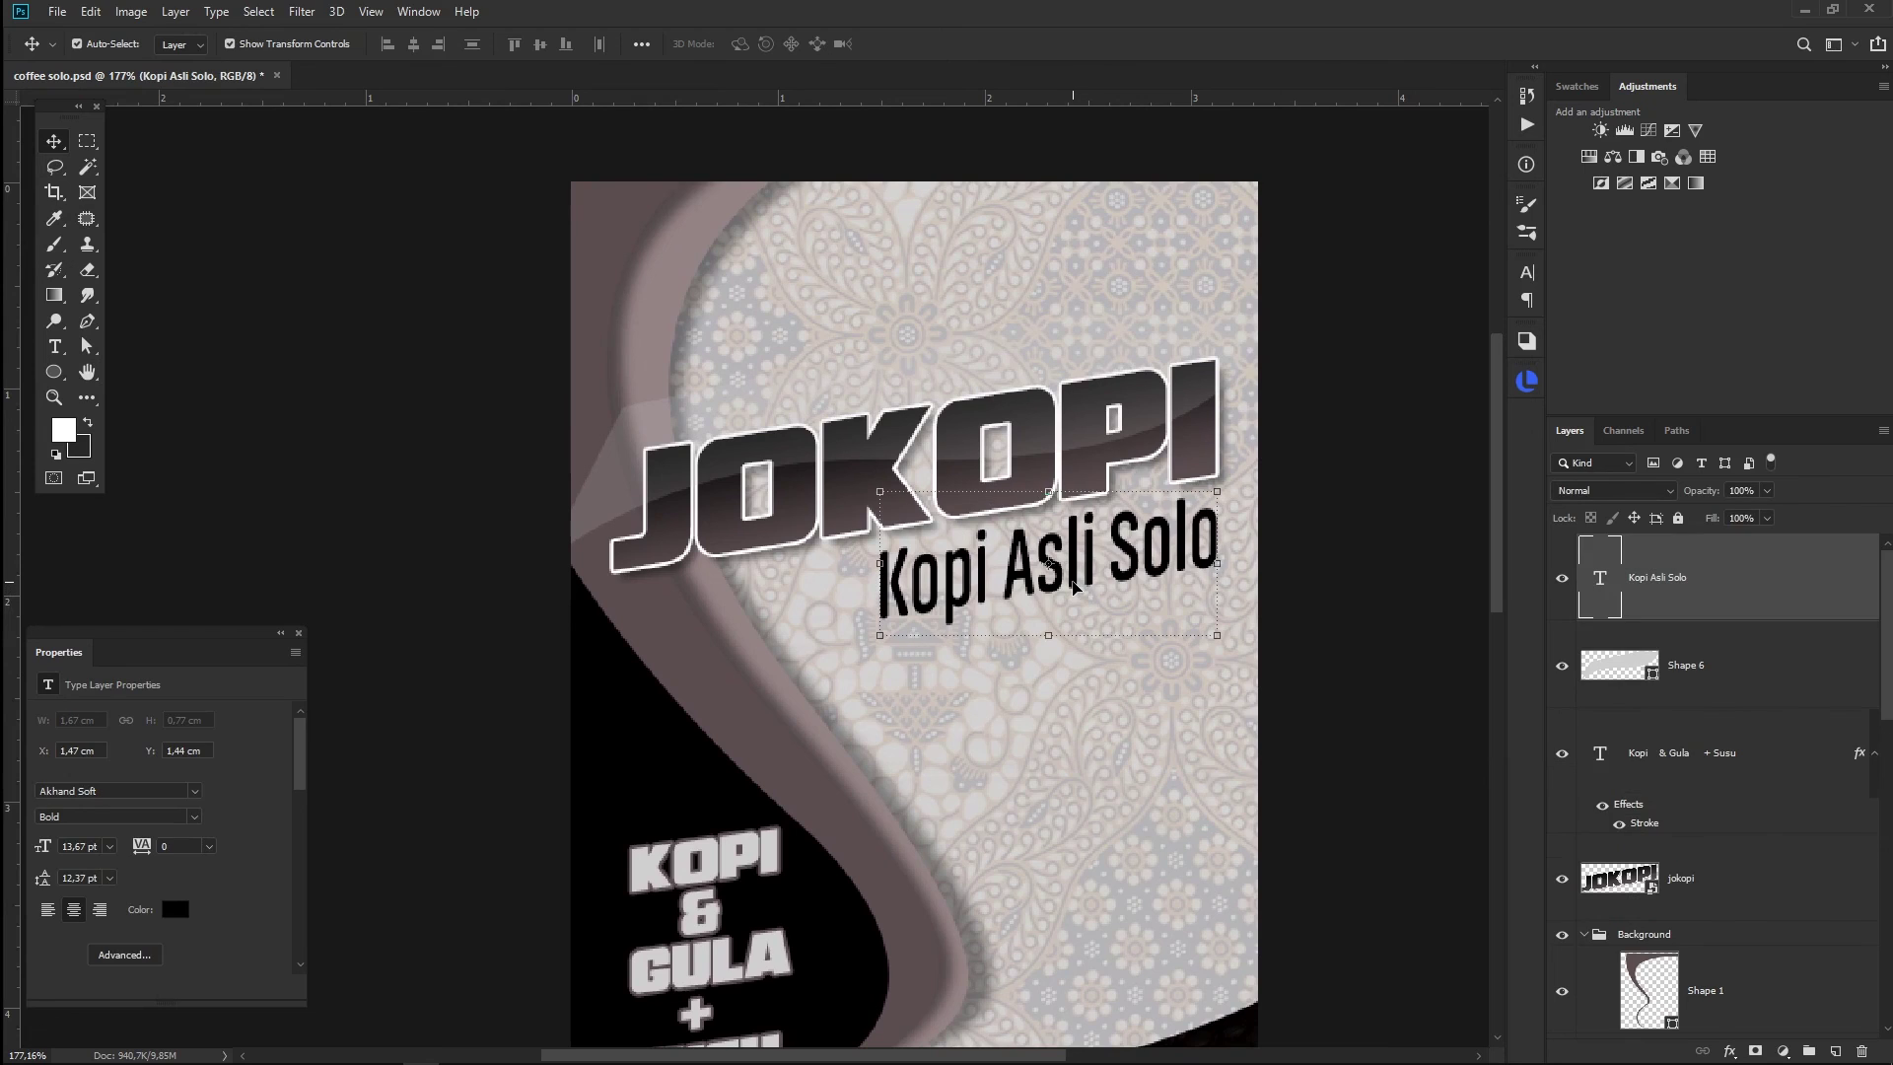
- Duplicate Kopi Asli Solo above JOKOPI; move the original lower, right-aligned at the flyer edge
left_click_drag(1075, 587, 1074, 361)
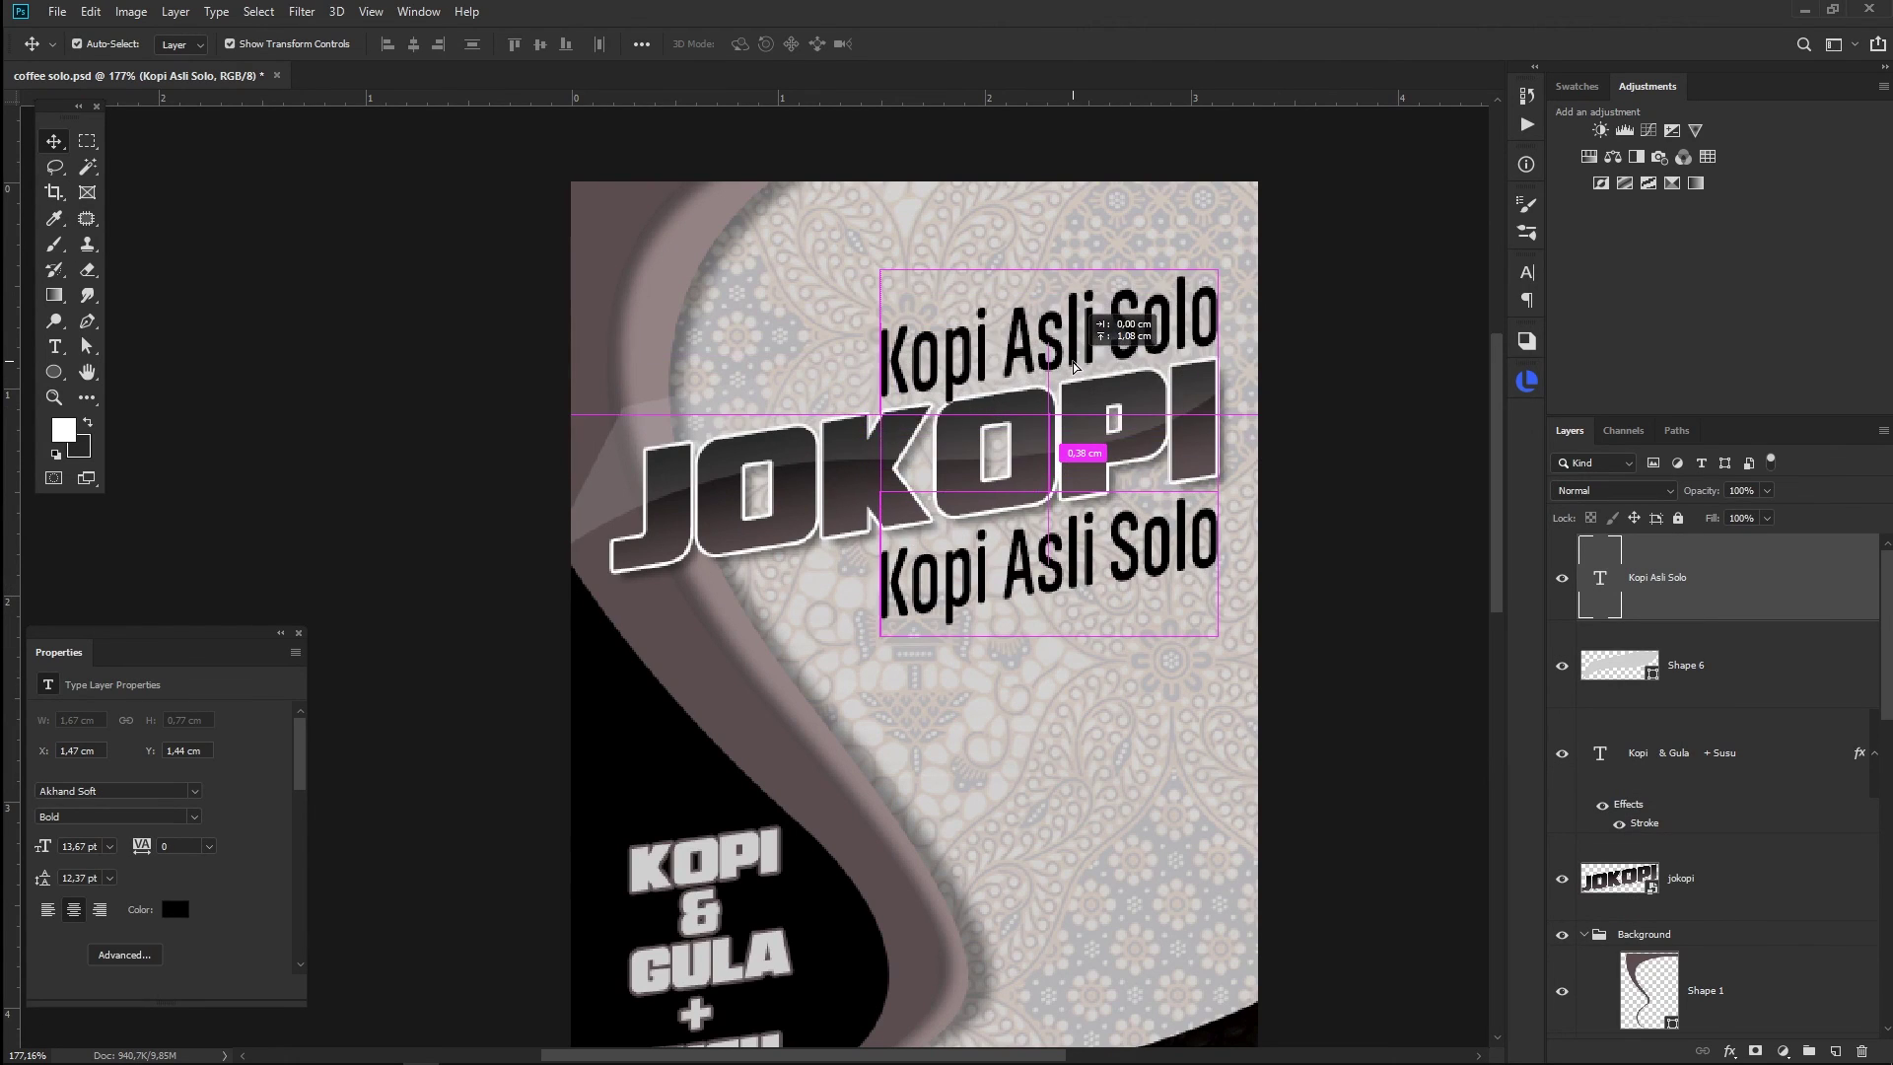
left_click_drag(1095, 560, 1082, 682)
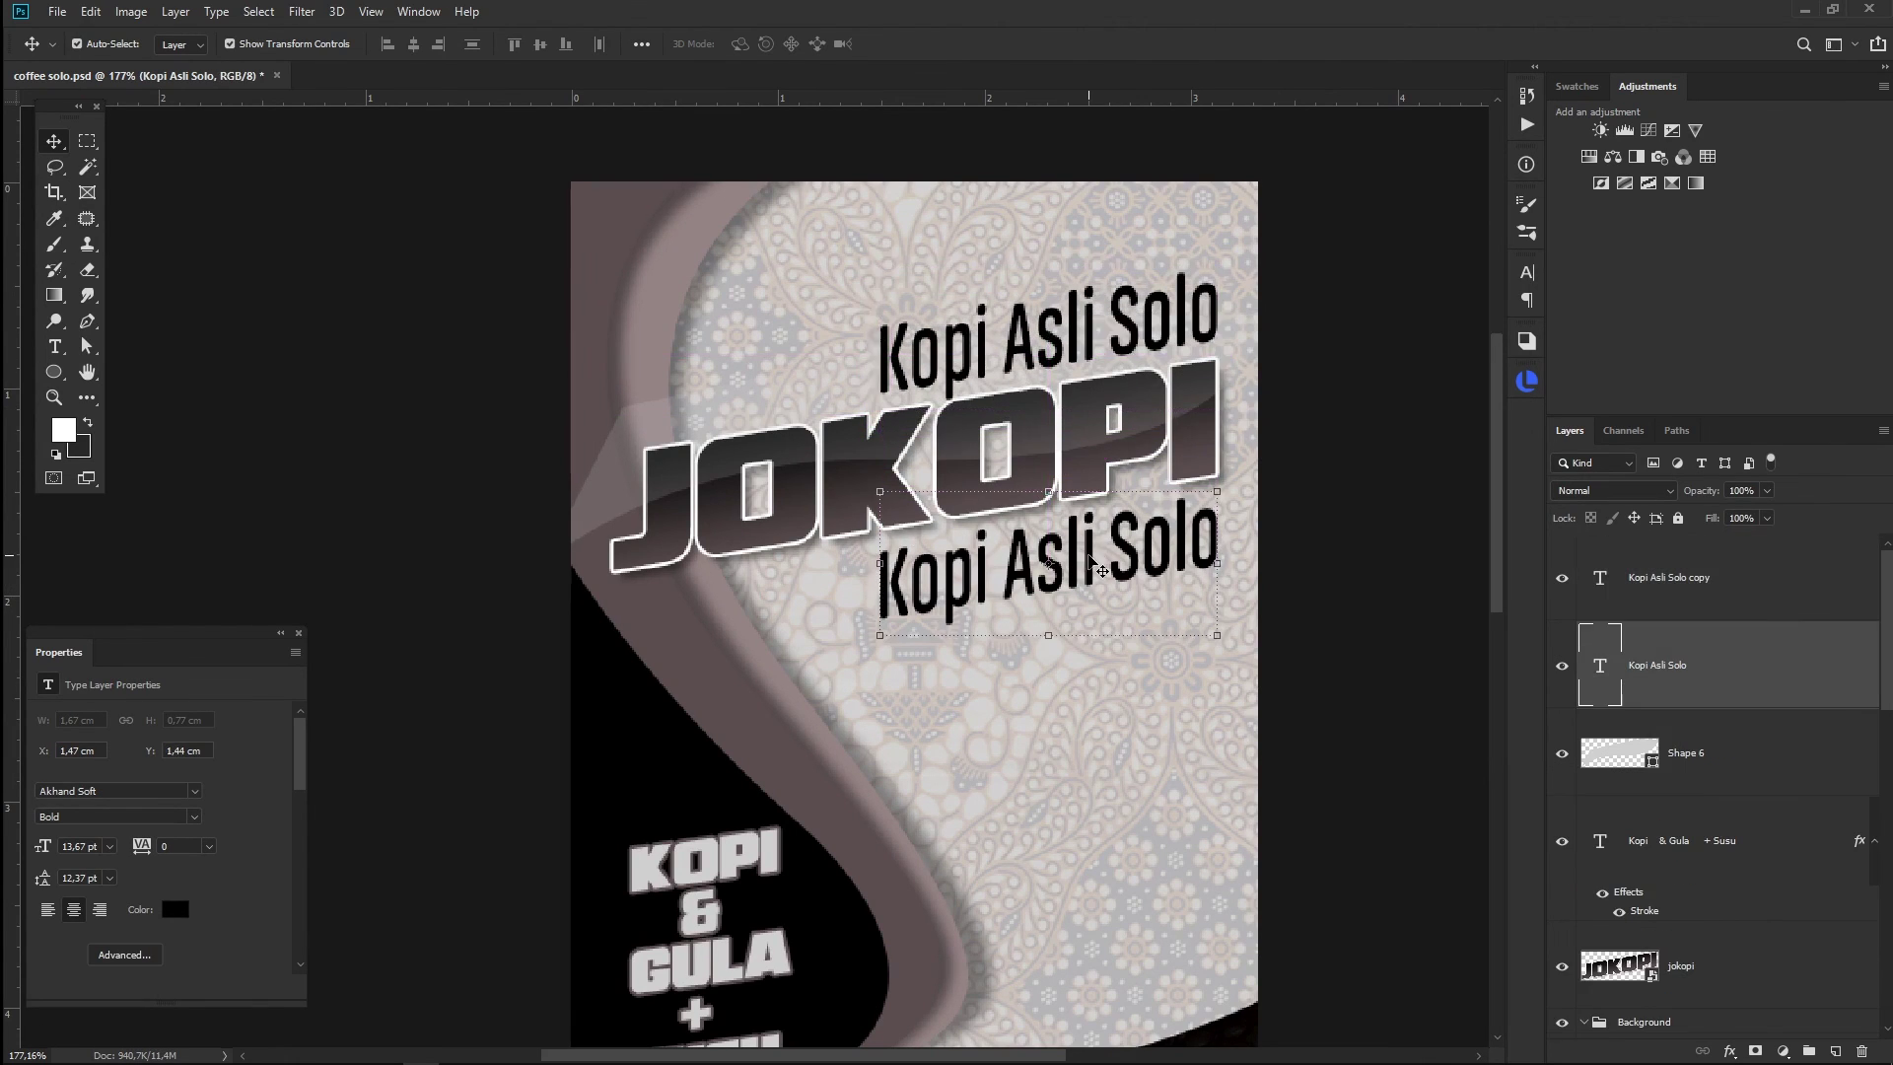
double_click(1083, 682)
left_click(713, 45)
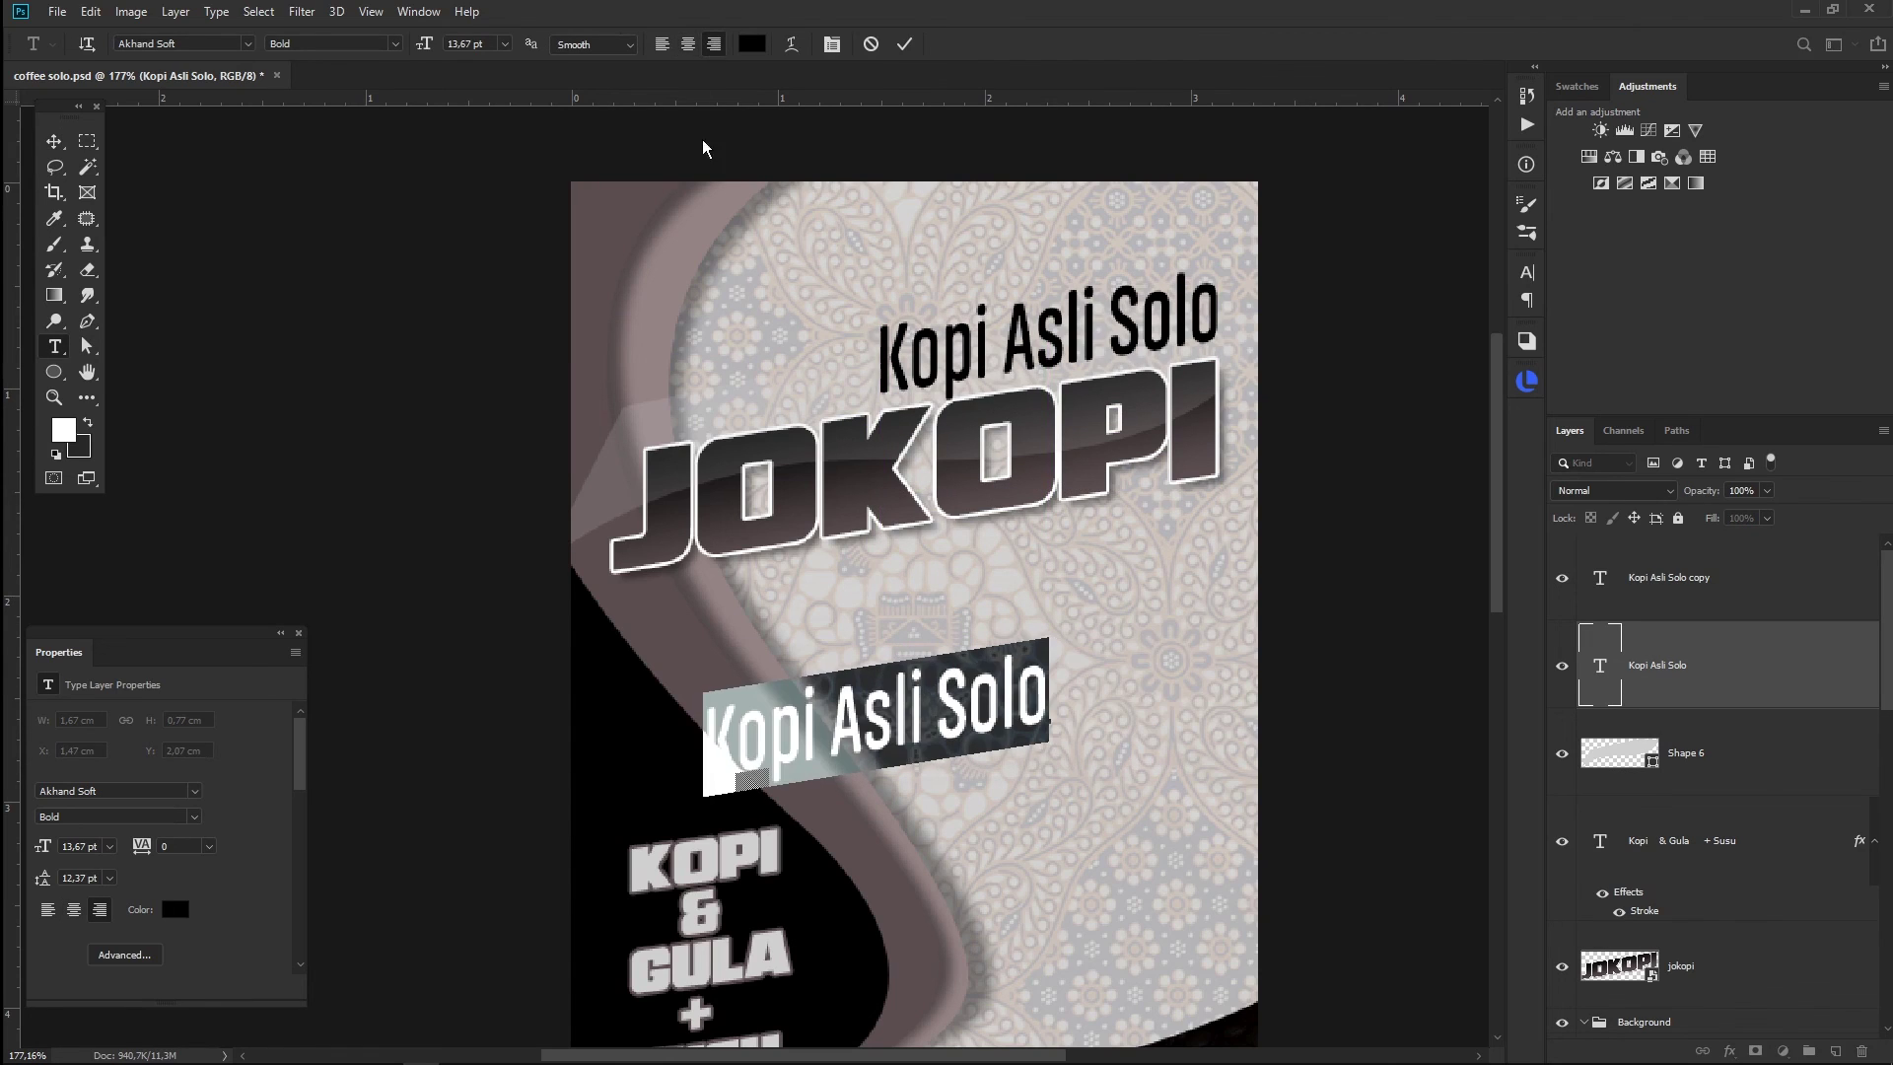
left_click(54, 143)
left_click_drag(922, 719, 1089, 683)
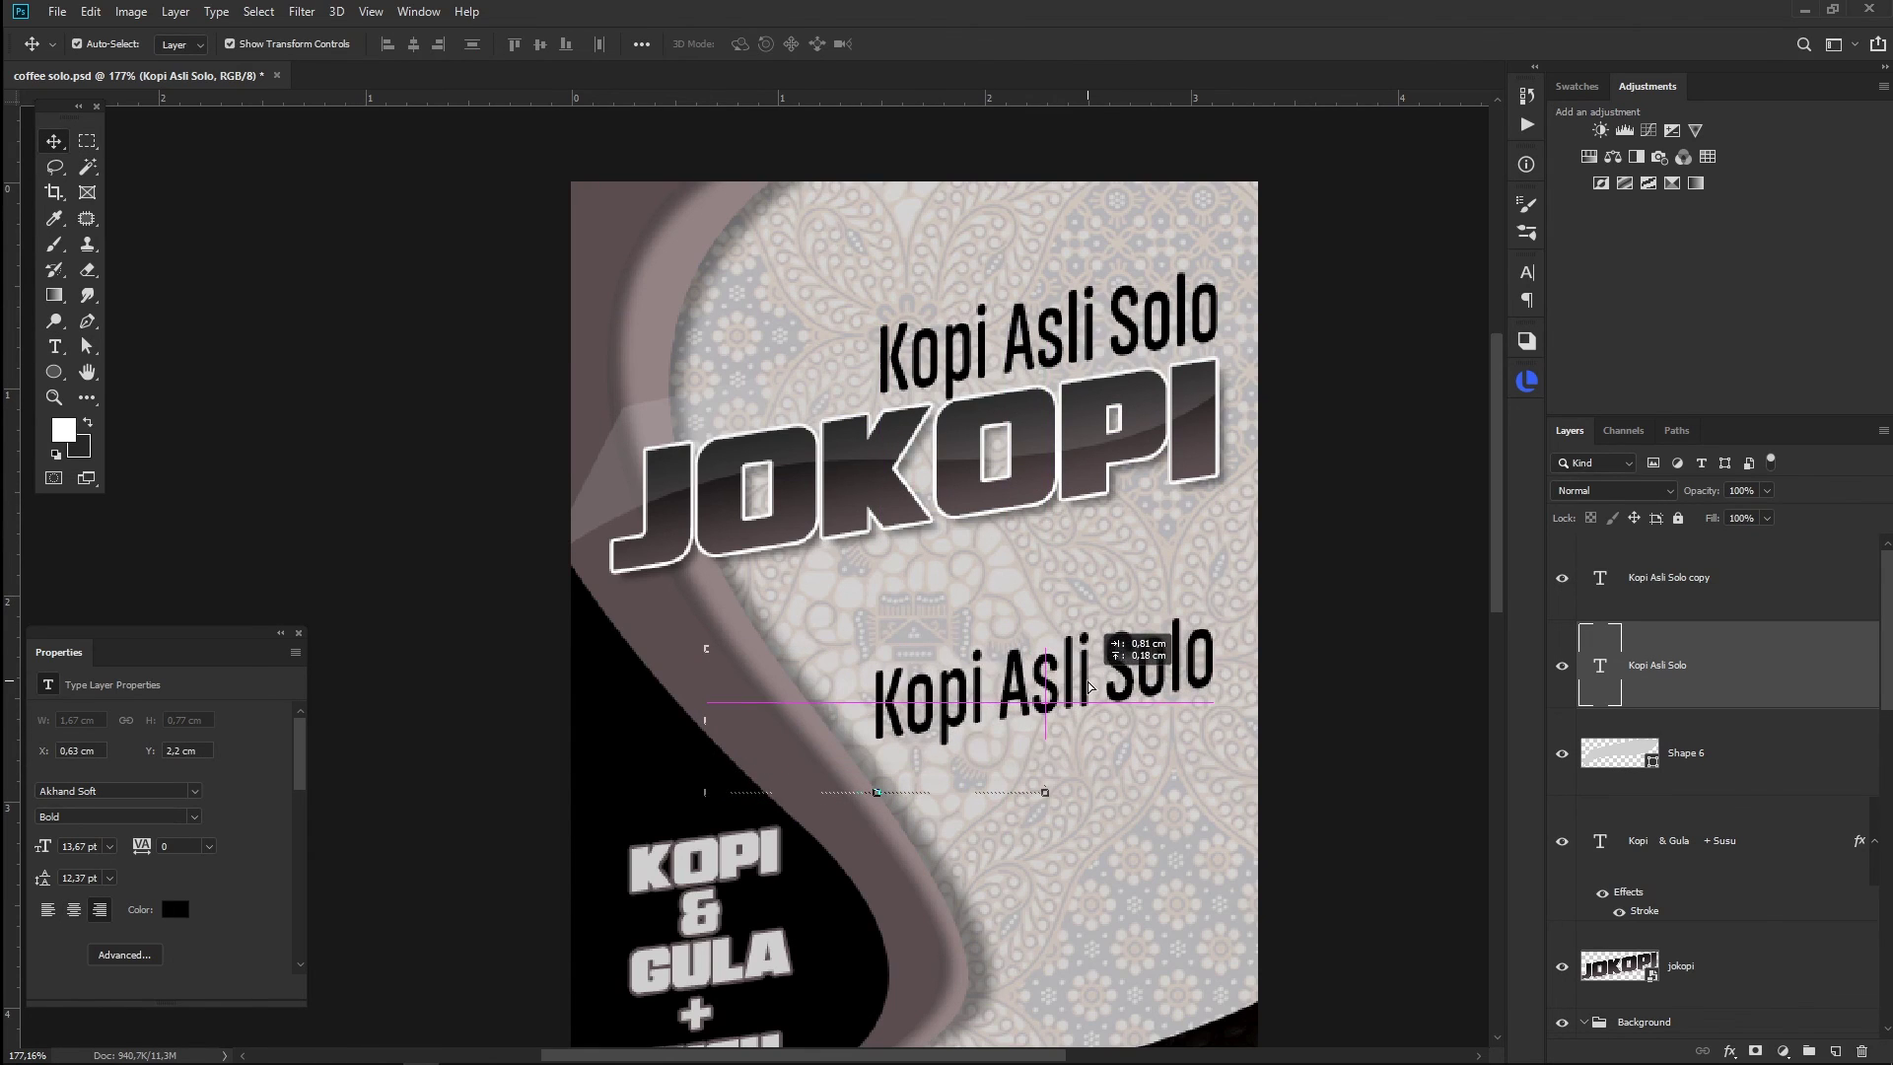
- Retype the lower tagline as 'Kopi Sang Pemimpin' and select all its text
double_click(1089, 683)
type("Kopi")
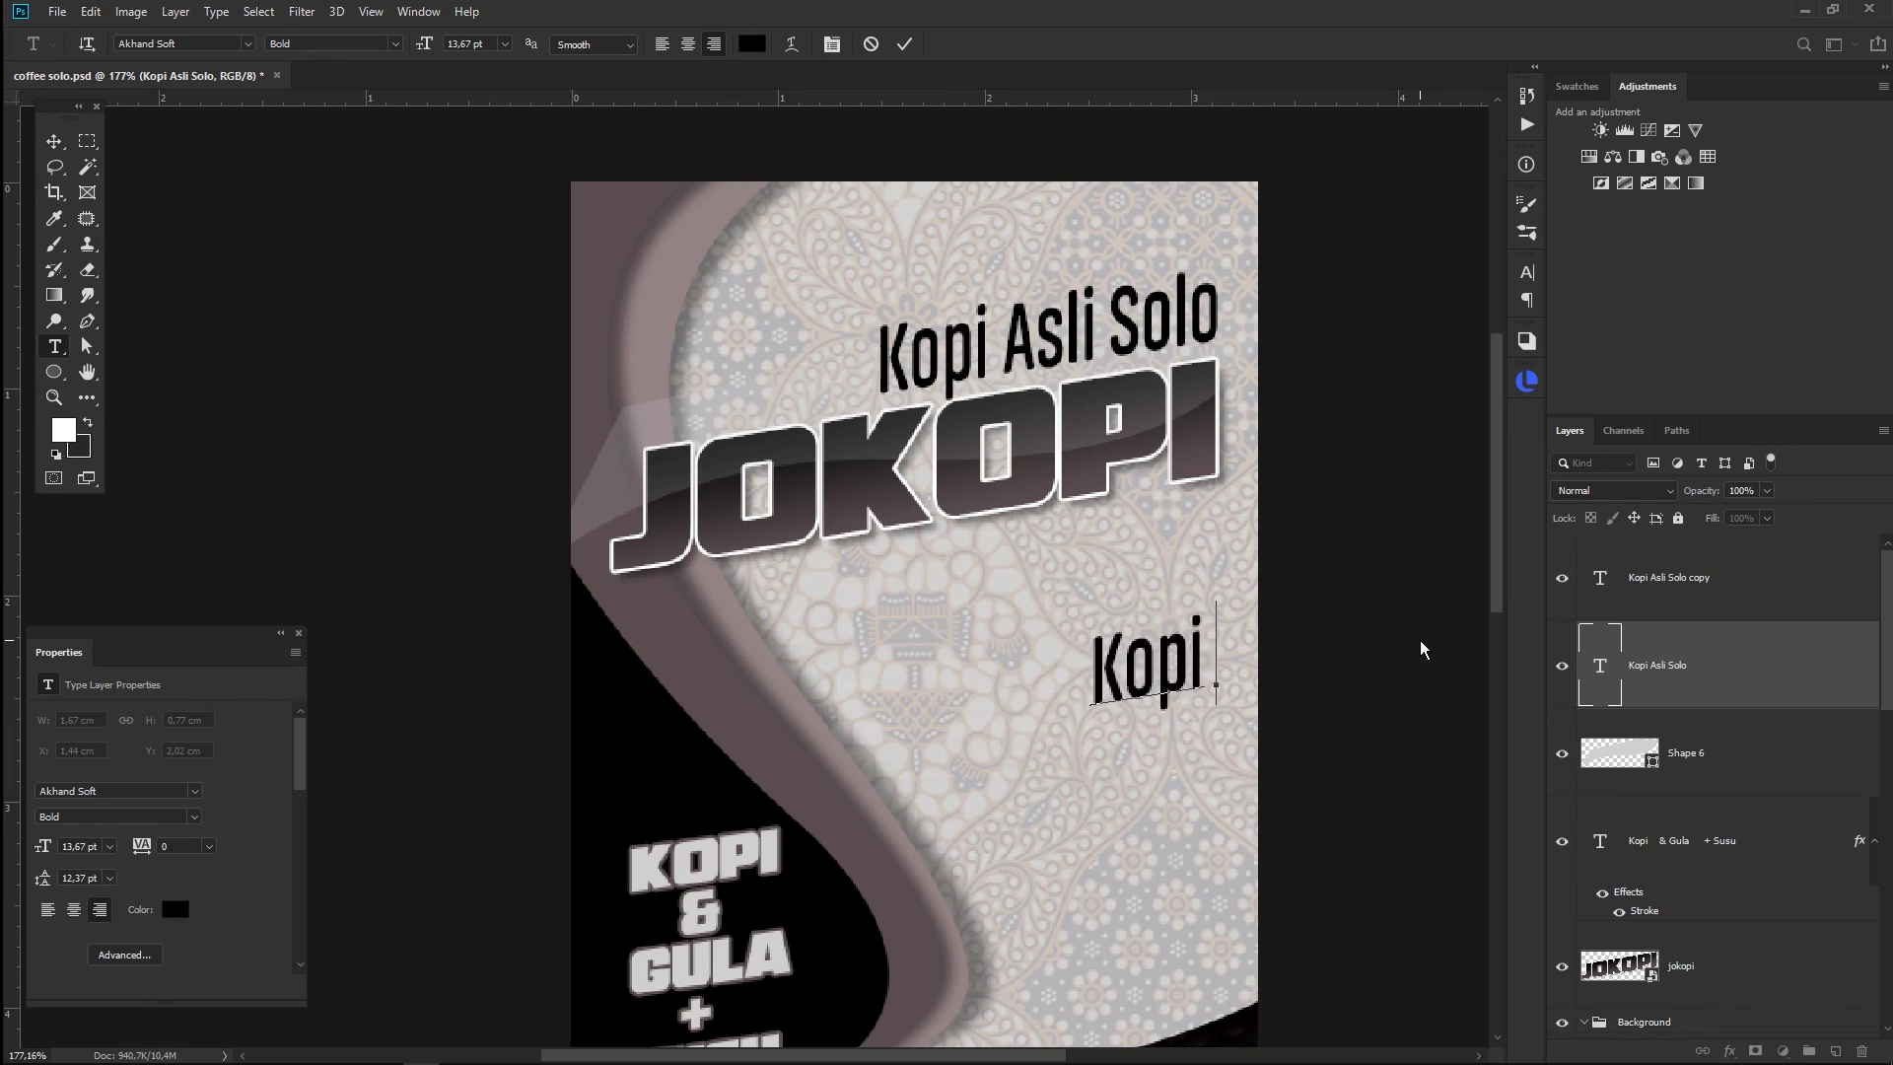
type(" Sang ")
type("Pemimpin")
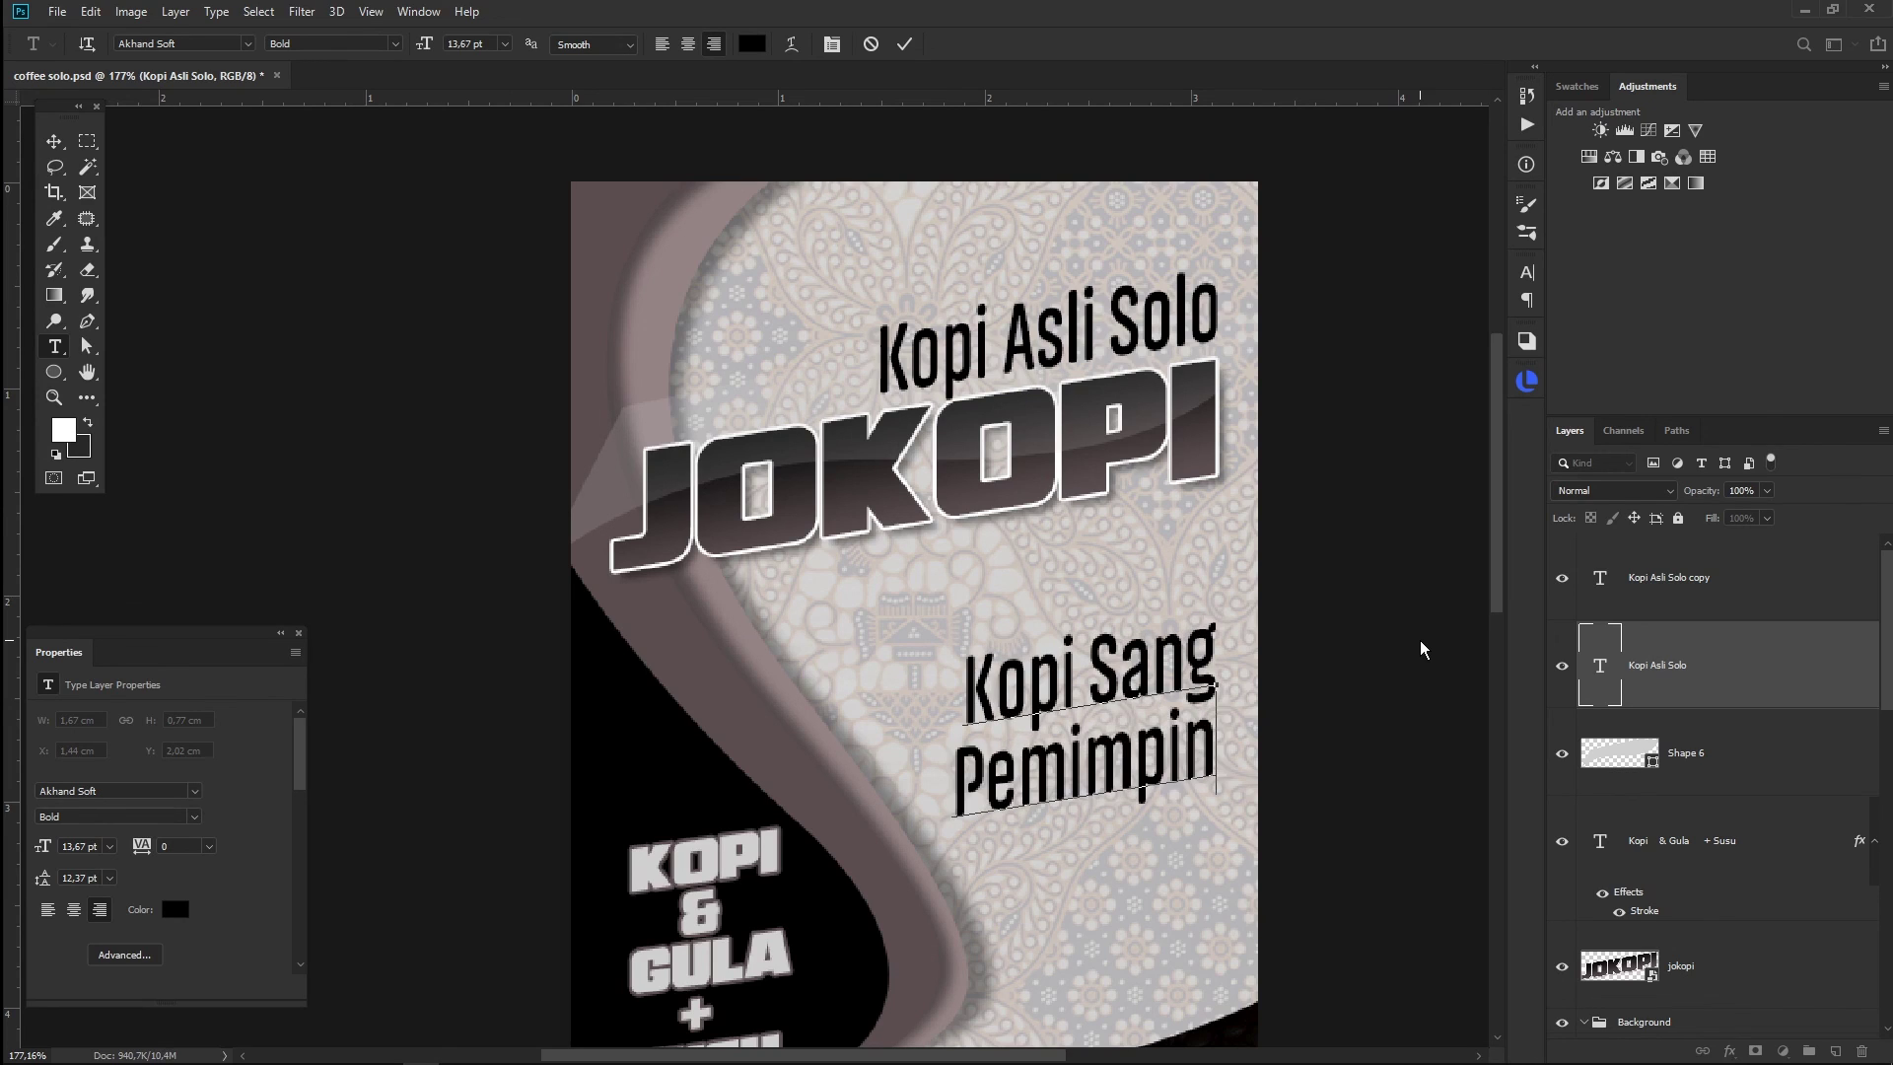
key("ctrl+a")
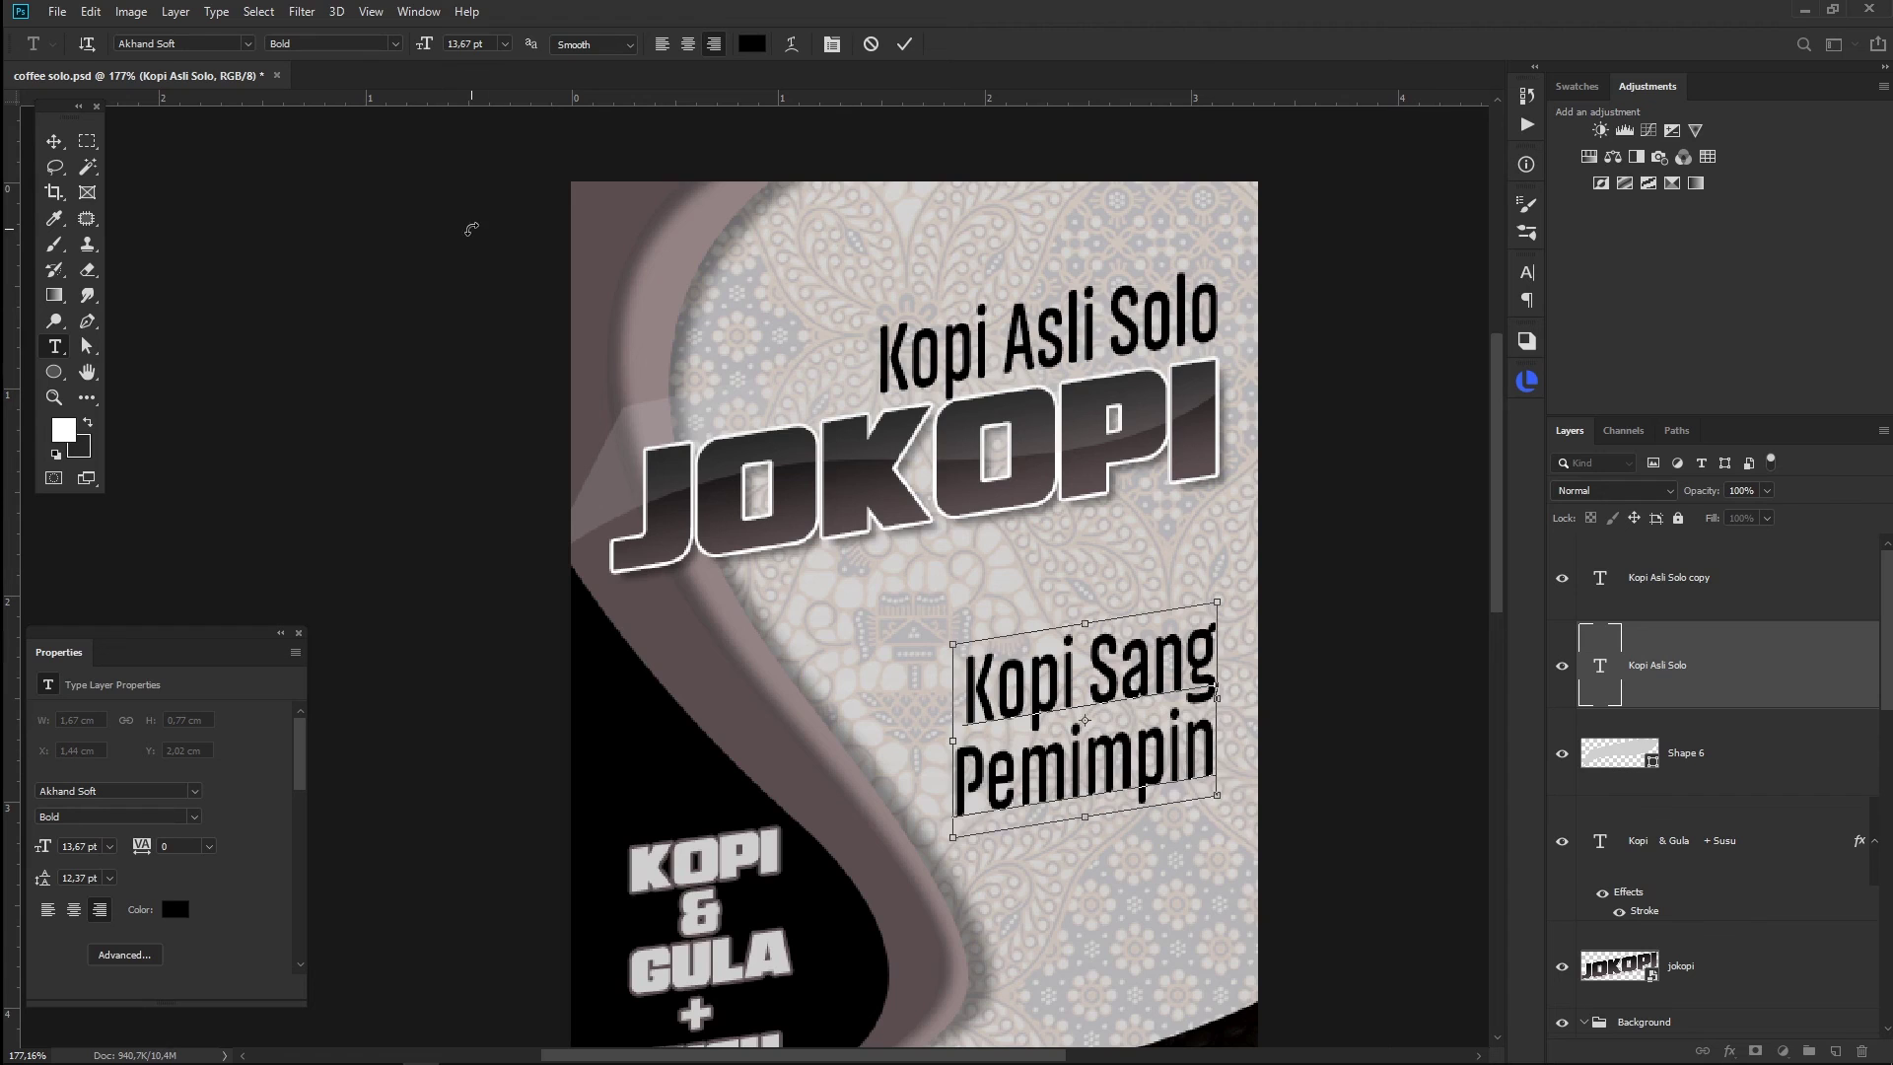
left_click(247, 44)
- Browse the font list down to Barthez and apply it to the Kopi Sang Pemimpin tagline
scroll(314, 843, "down", 3)
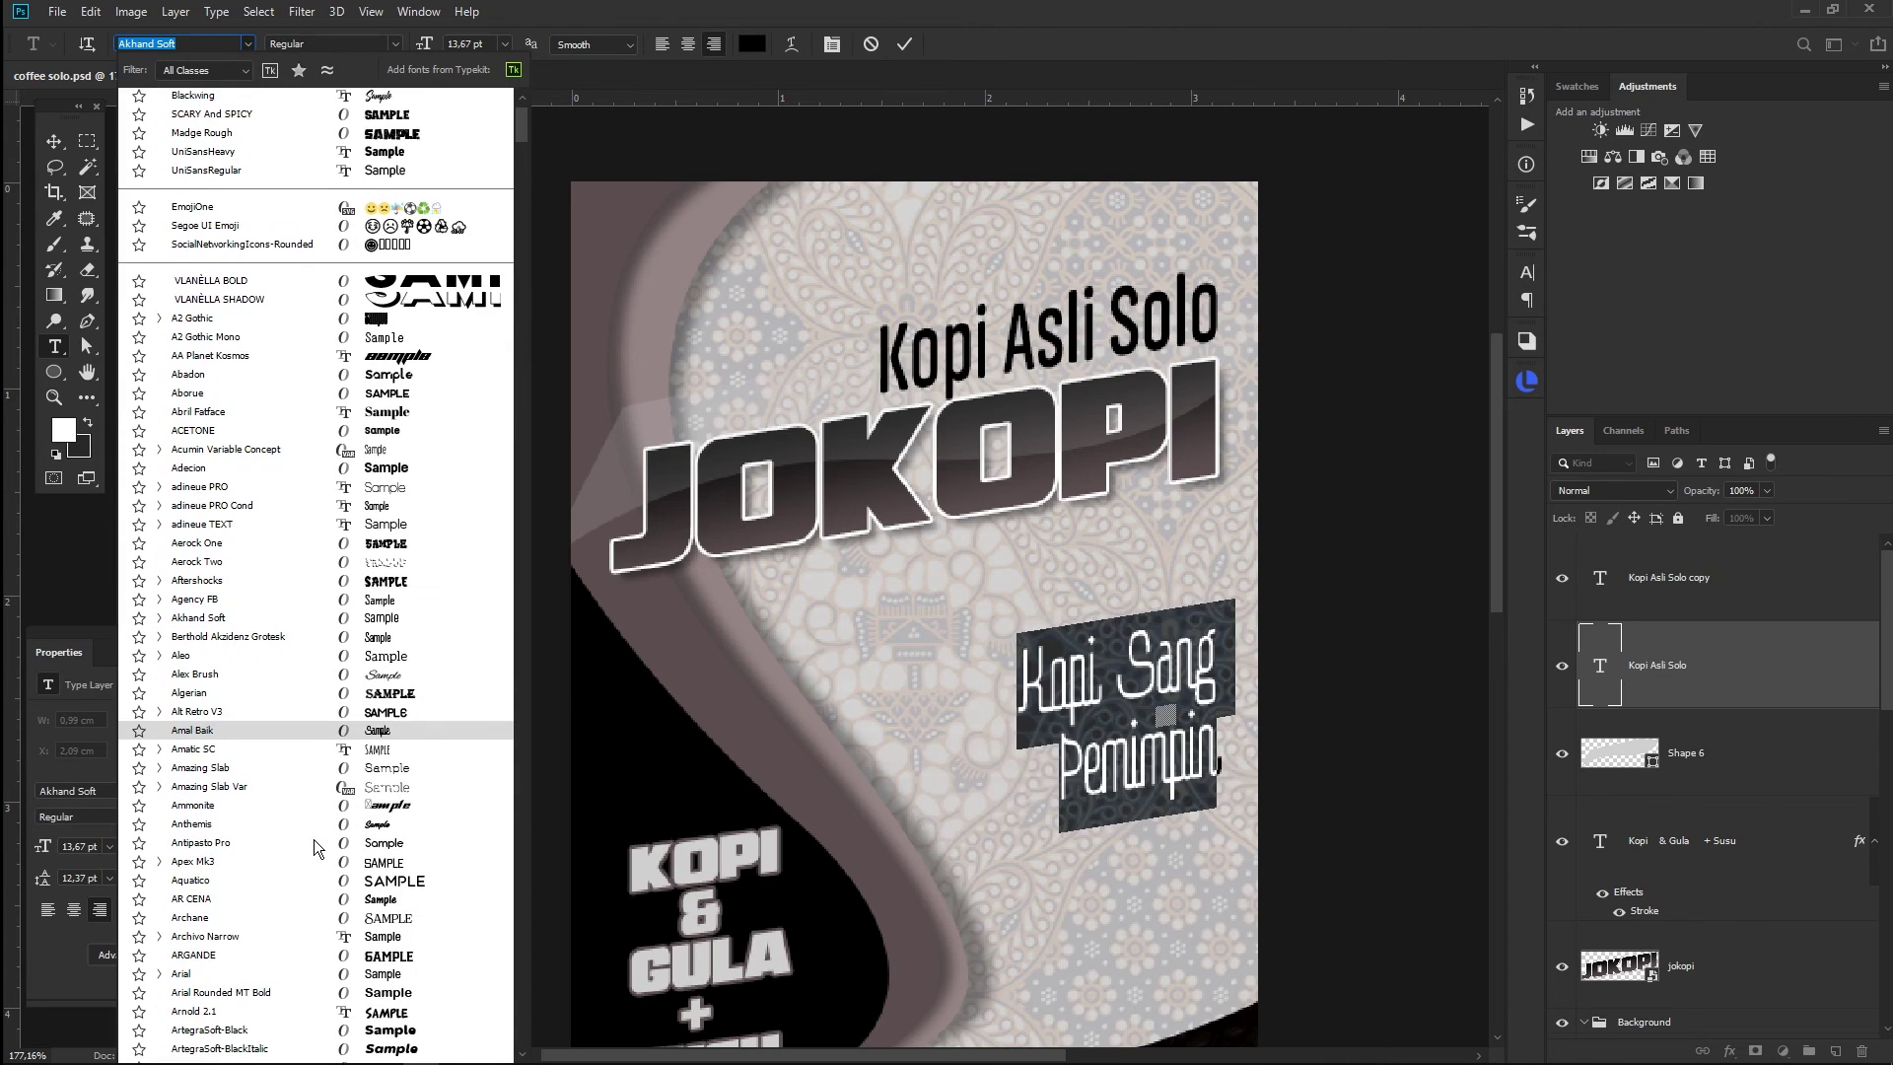
scroll(268, 931, "down", 1)
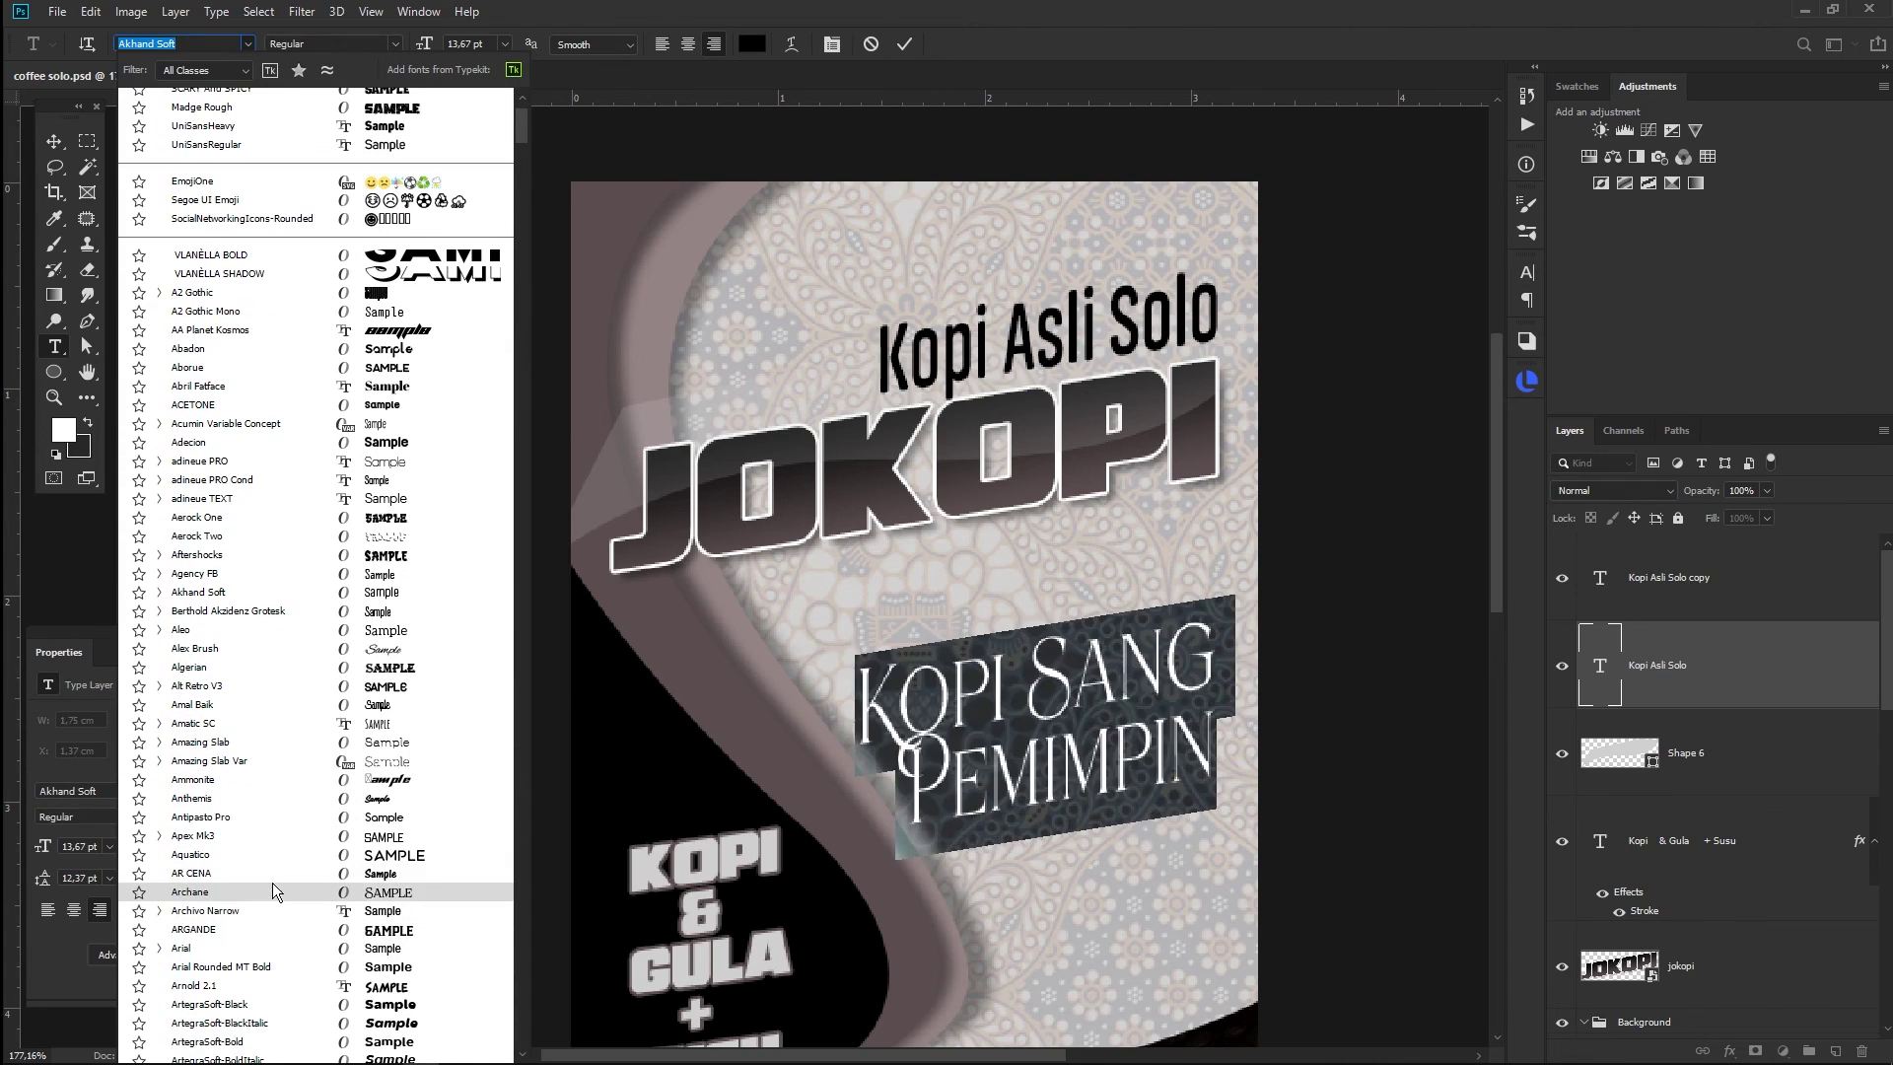
scroll(274, 880, "down", 3)
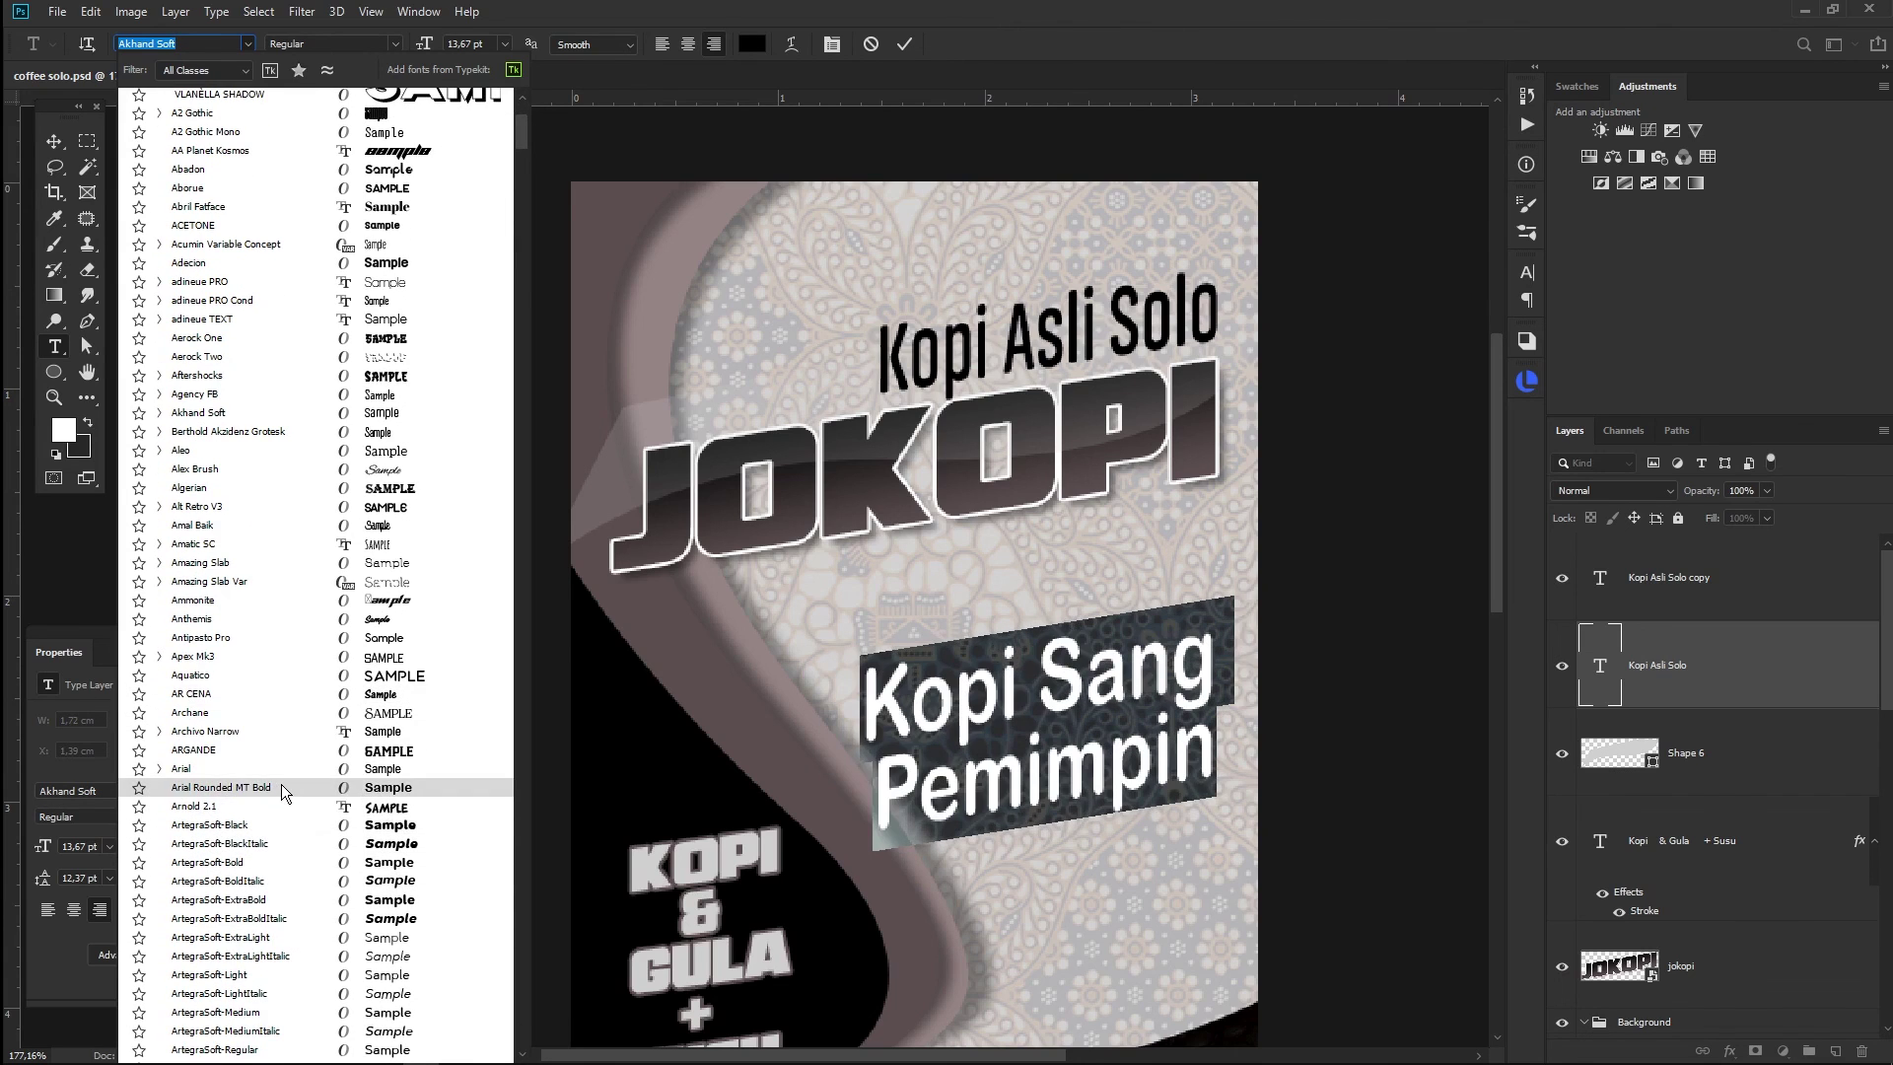
scroll(281, 783, "down", 4)
scroll(281, 784, "down", 2)
scroll(278, 868, "down", 4)
scroll(278, 873, "down", 4)
scroll(279, 878, "down", 6)
scroll(279, 887, "down", 2)
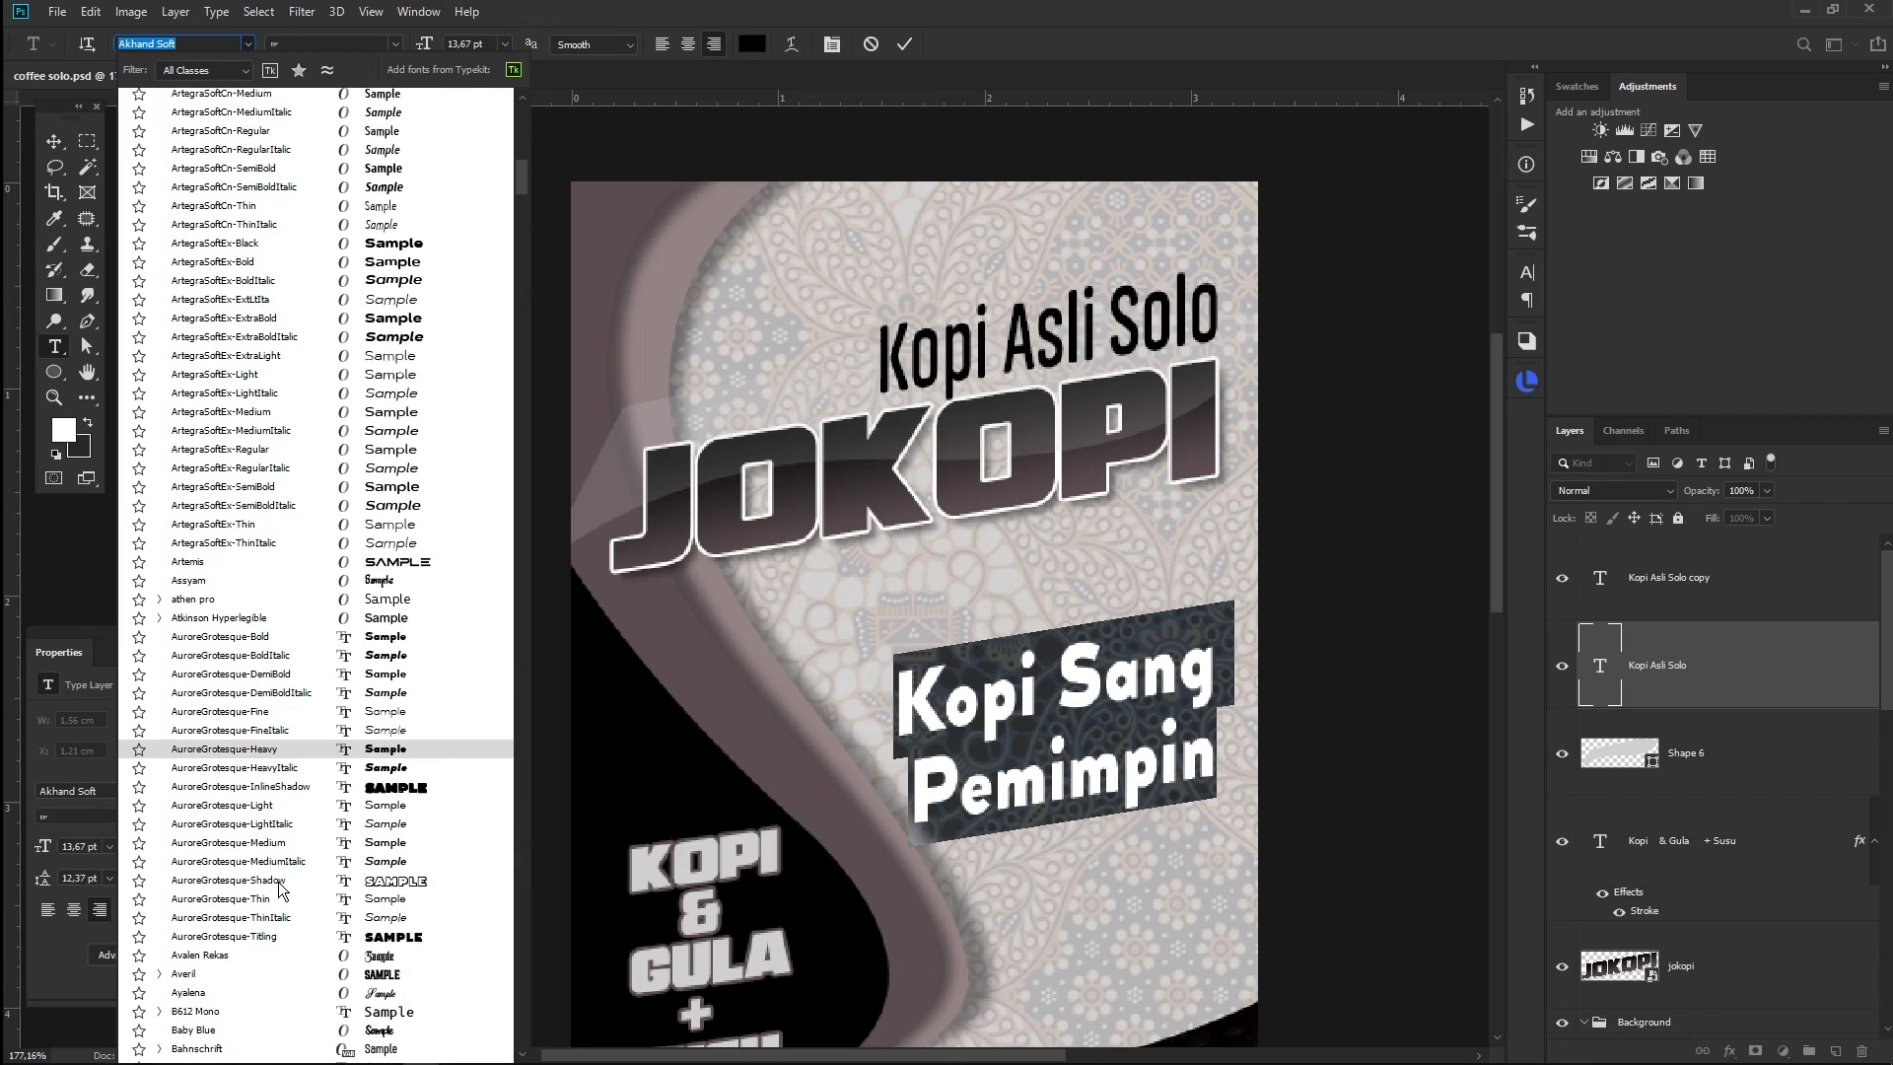
scroll(281, 890, "down", 2)
scroll(202, 933, "down", 2)
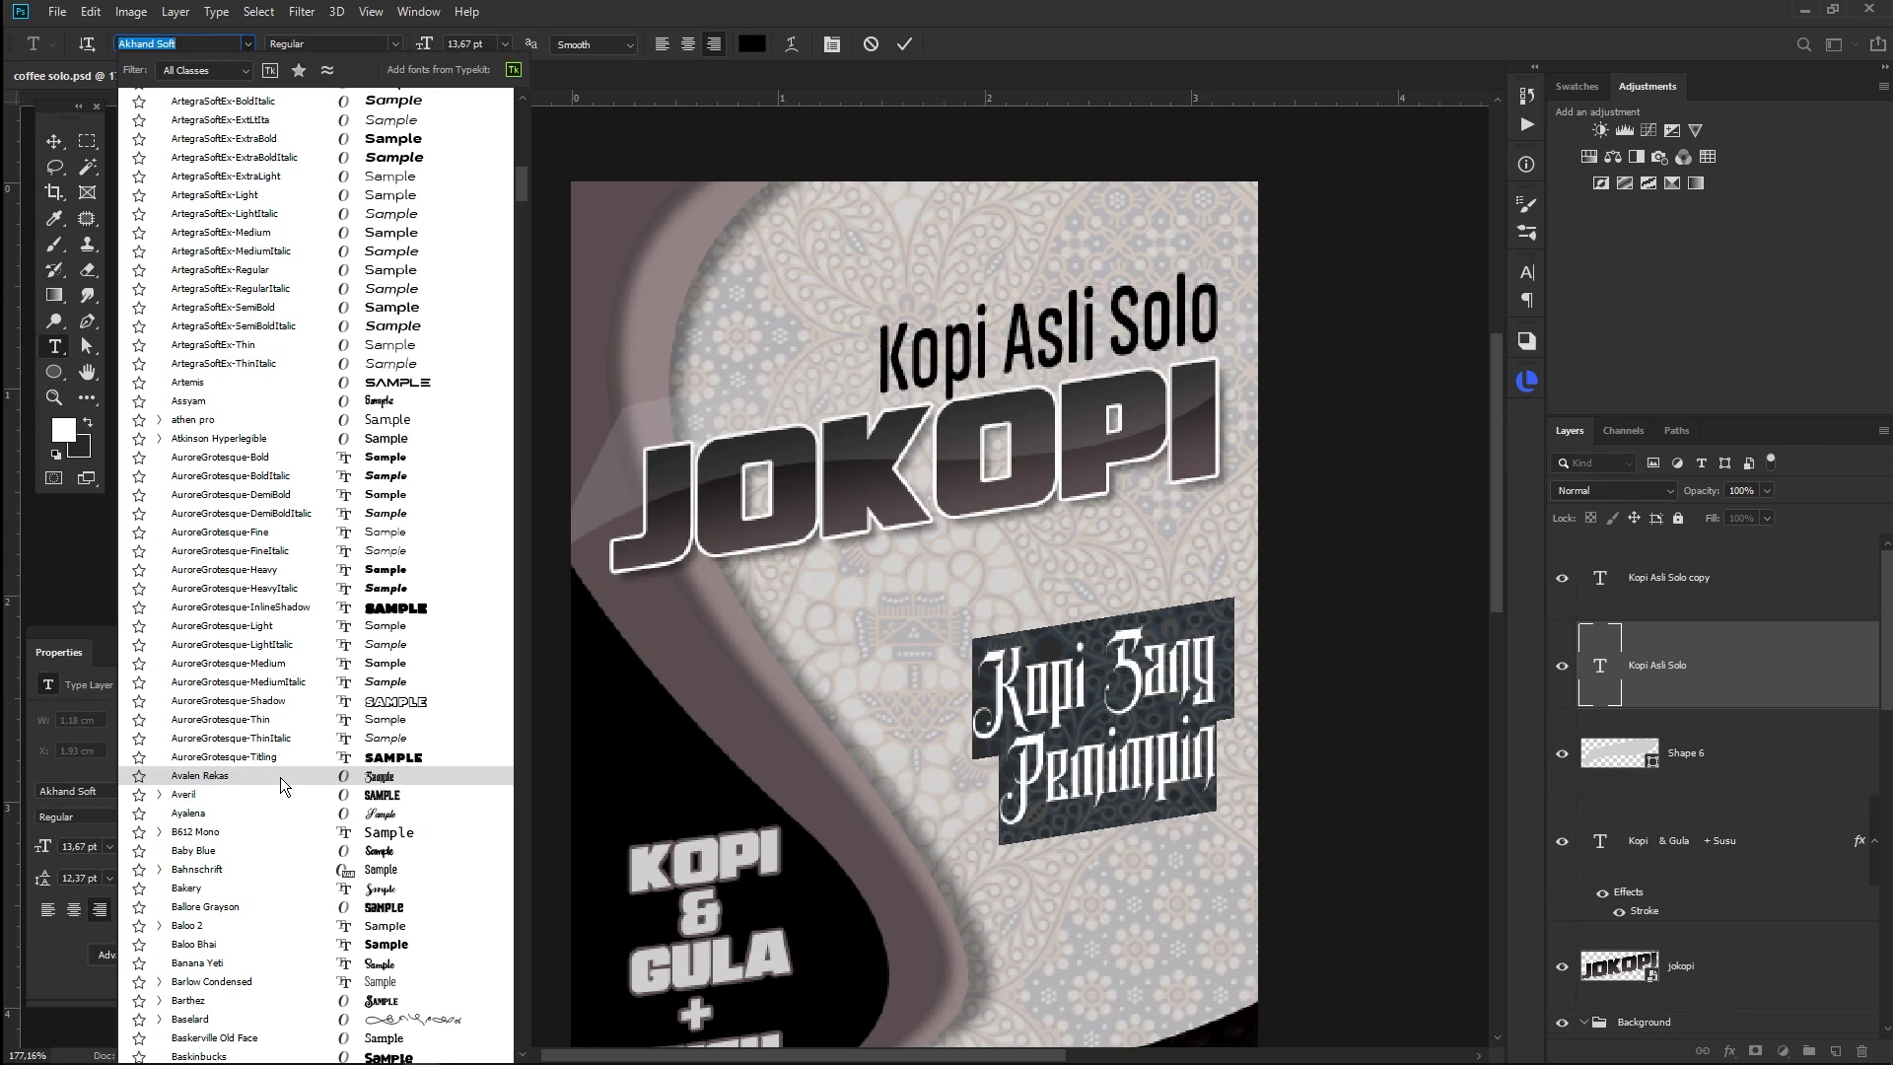
scroll(276, 915, "down", 2)
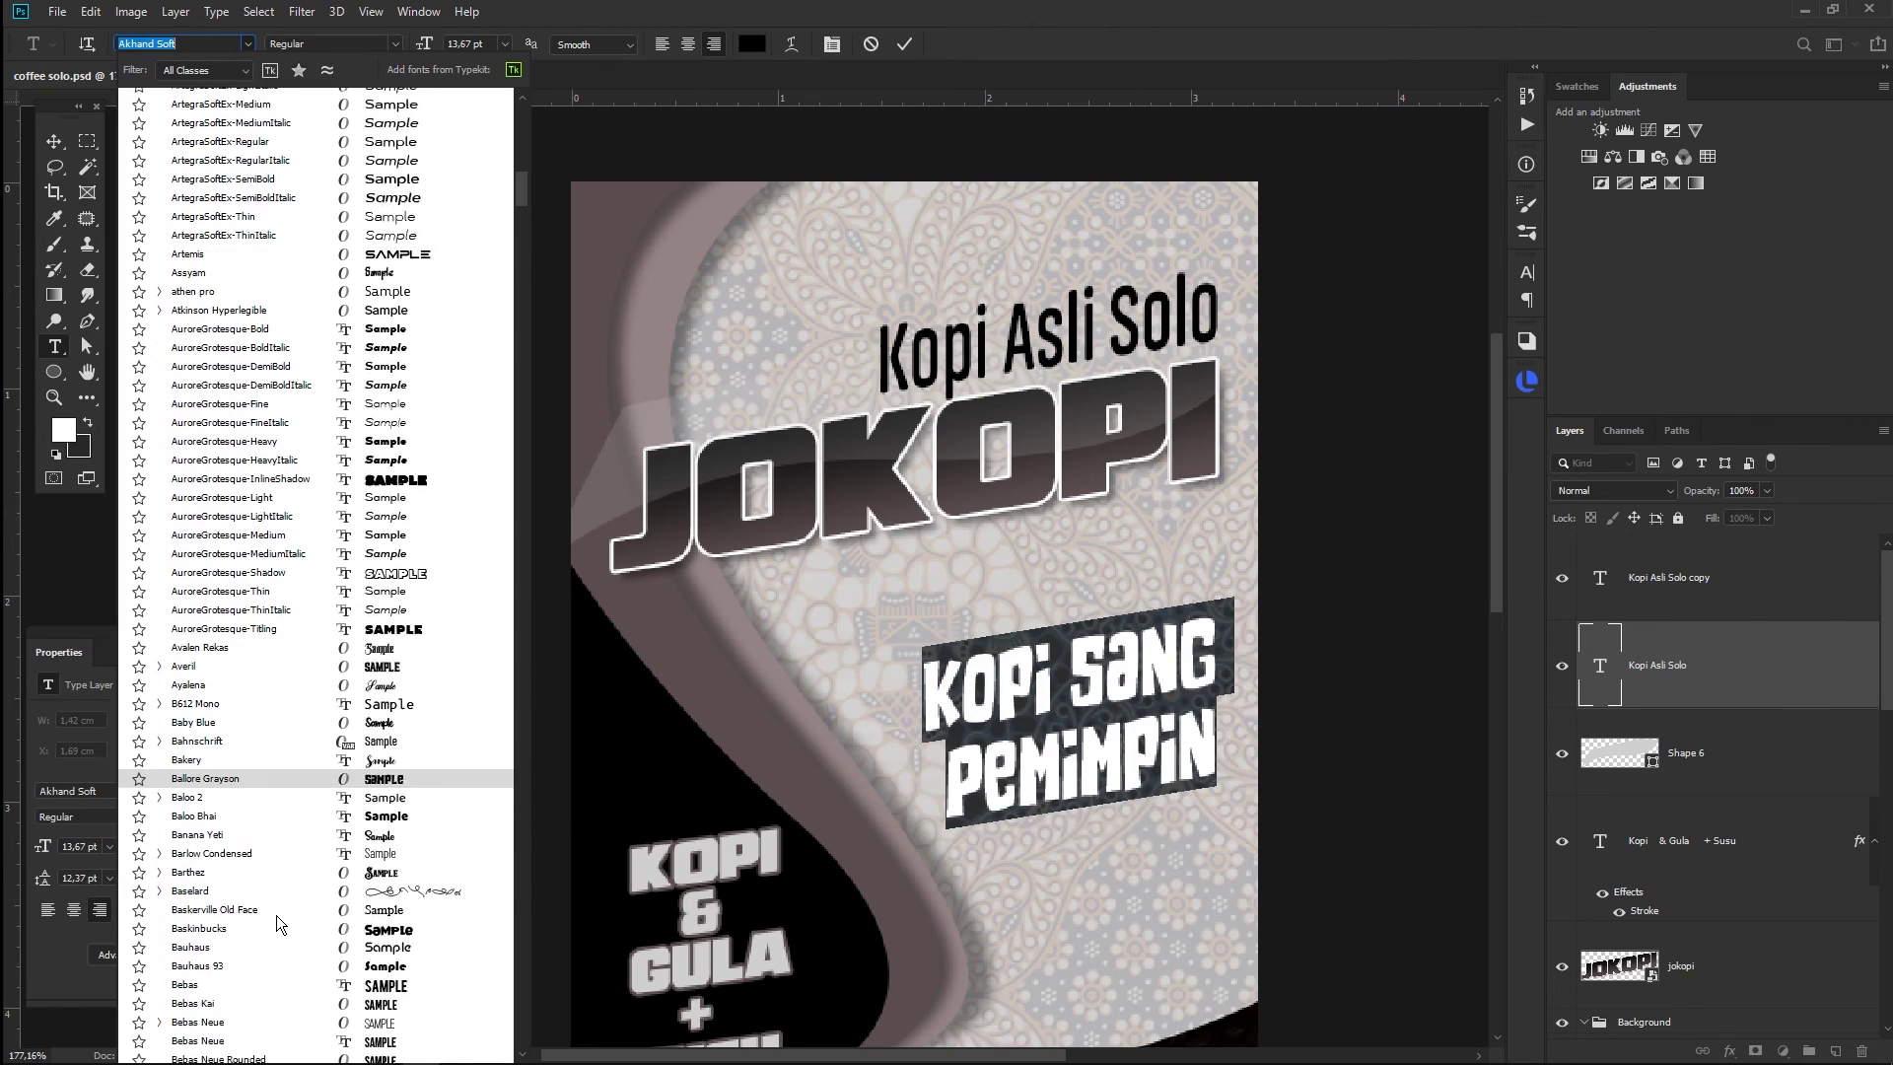
scroll(276, 915, "down", 1)
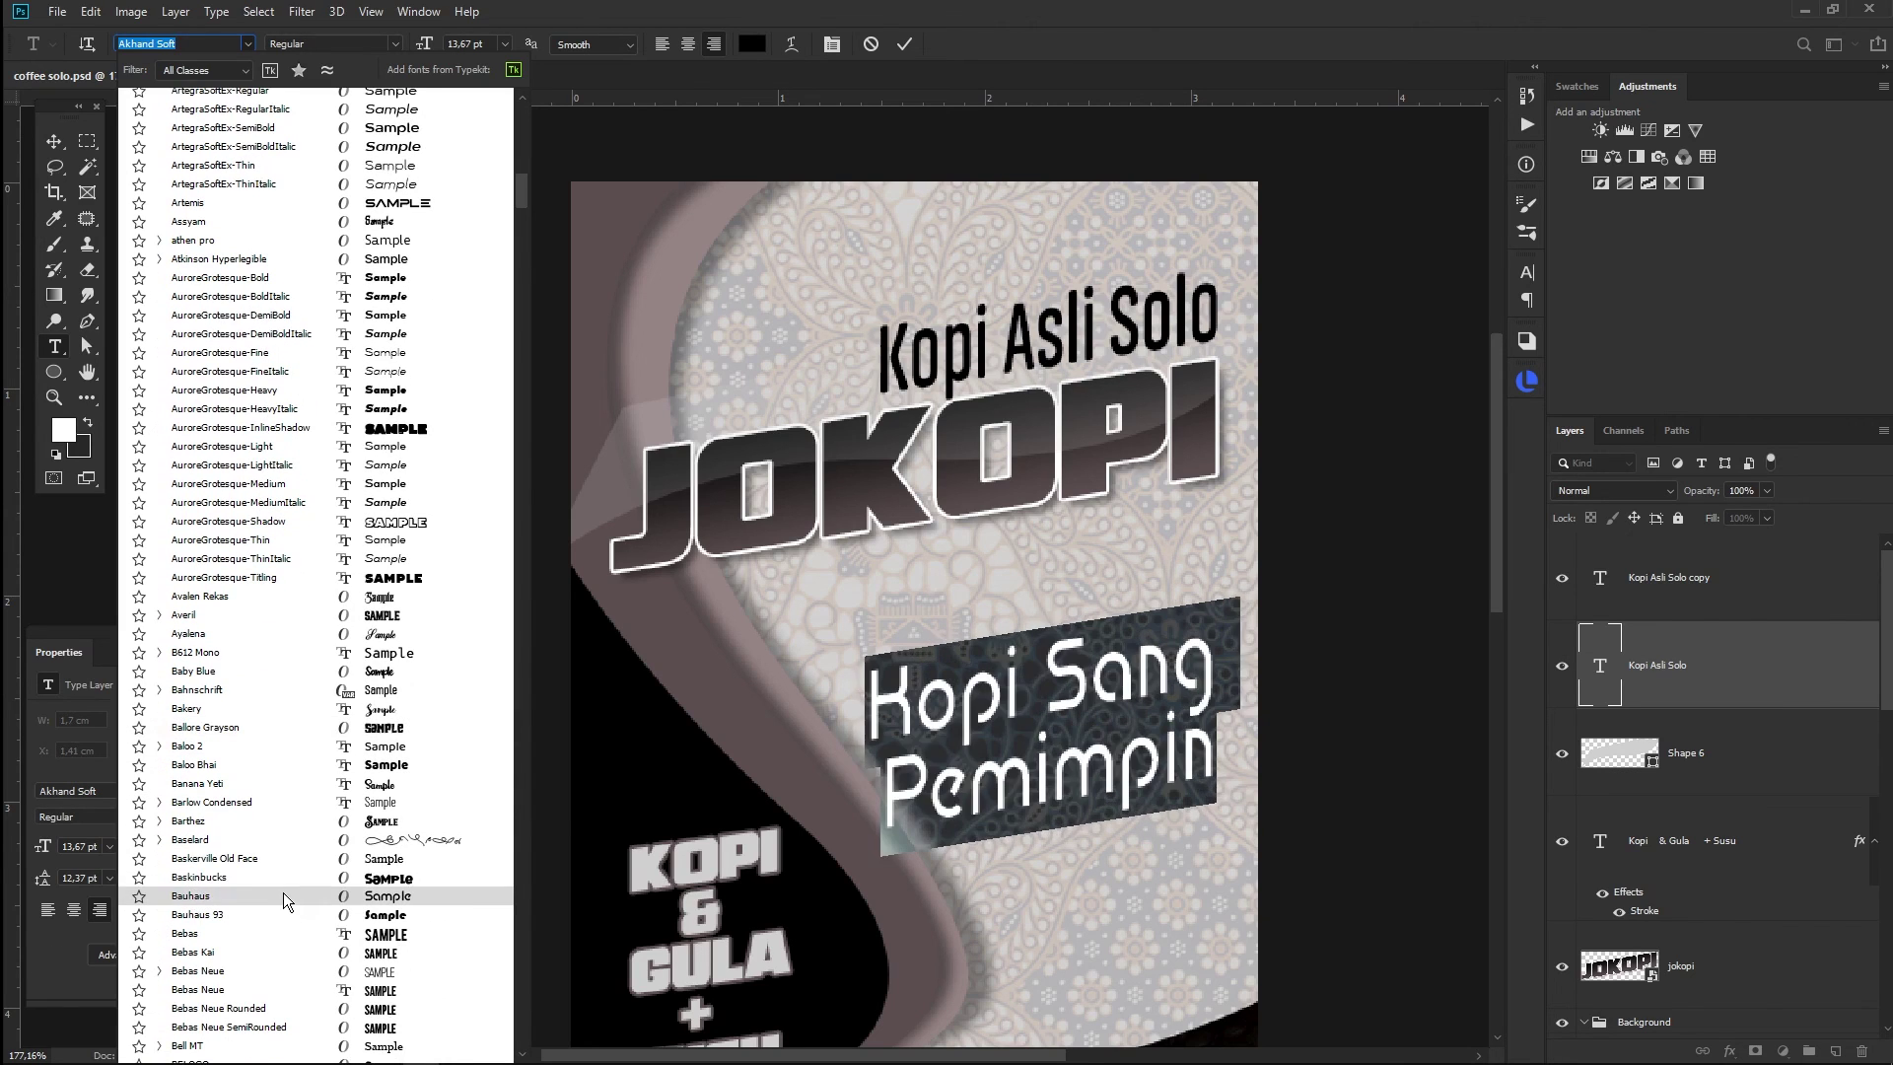
left_click(286, 822)
left_click(54, 141)
- Scale the Kopi Sang Pemimpin tagline to about 136% and place it just under JOKOPI
left_click_drag(963, 838, 897, 909)
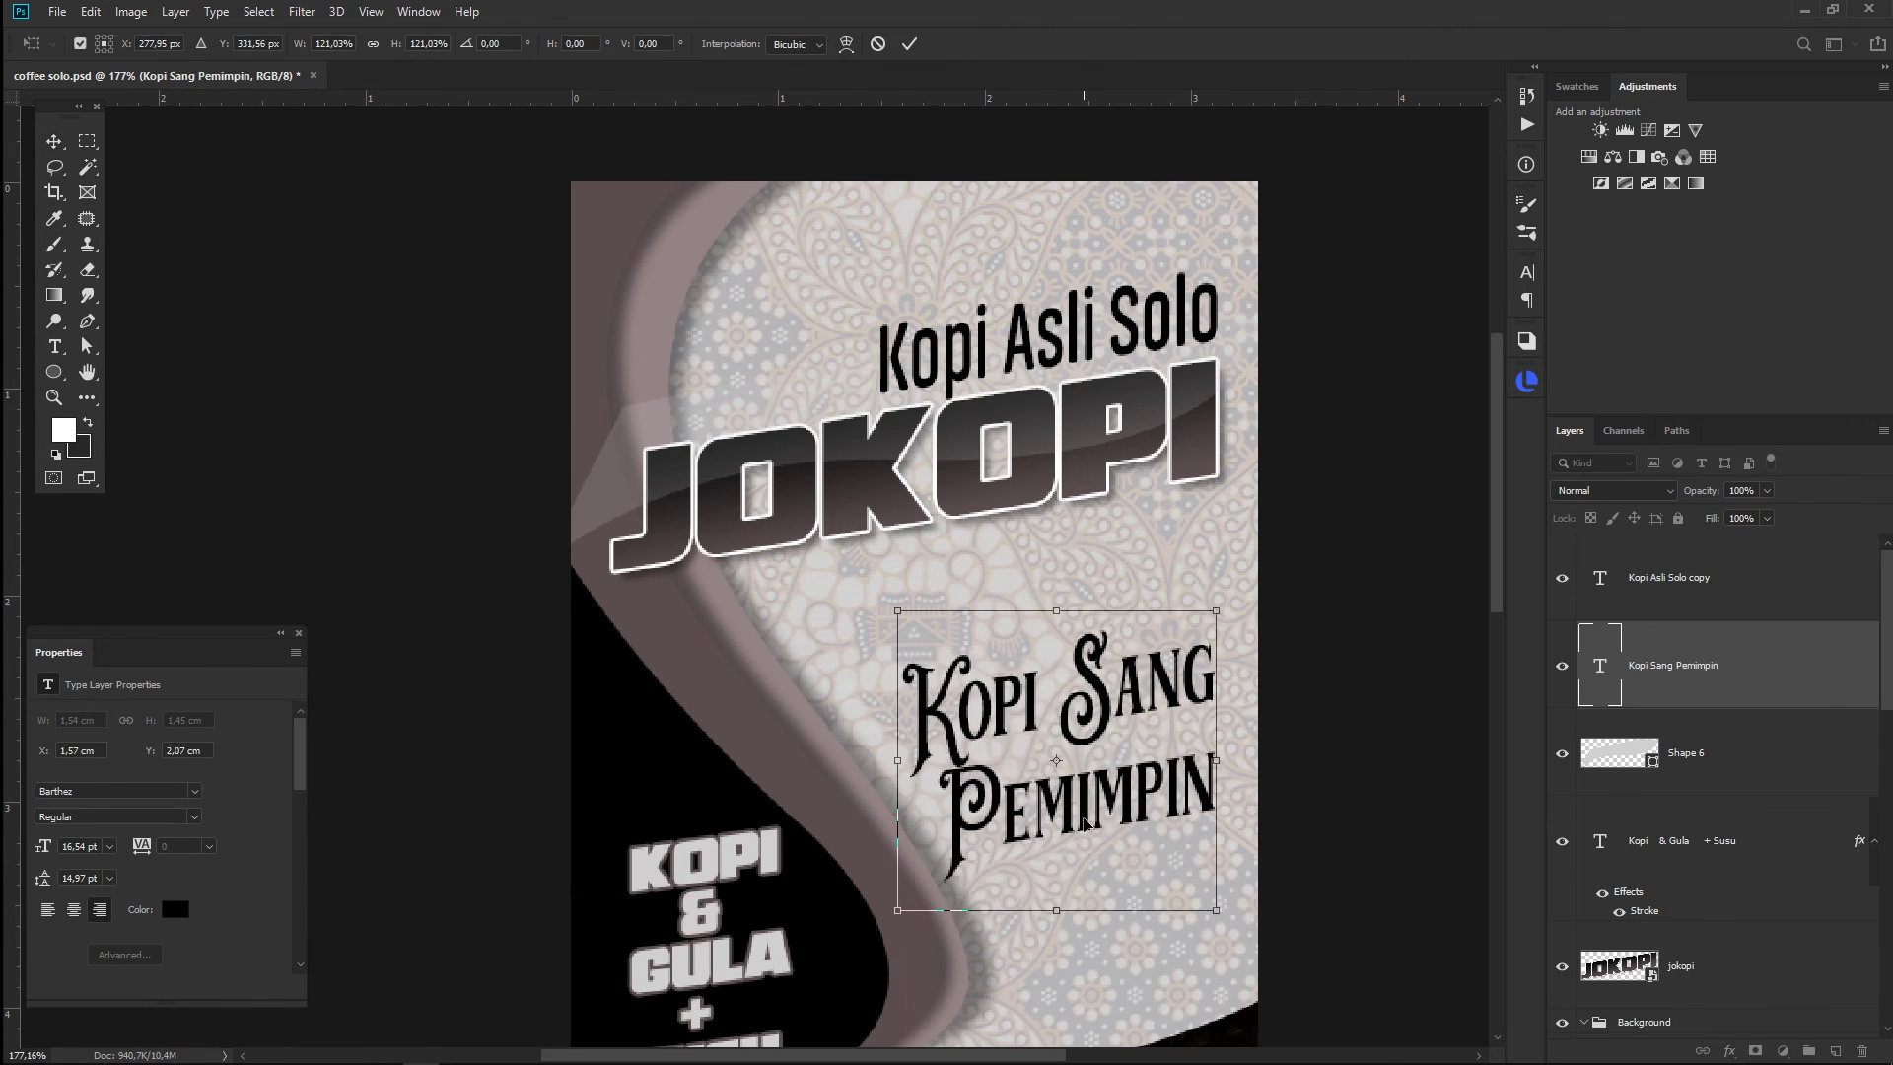
left_click_drag(1083, 825, 1094, 701)
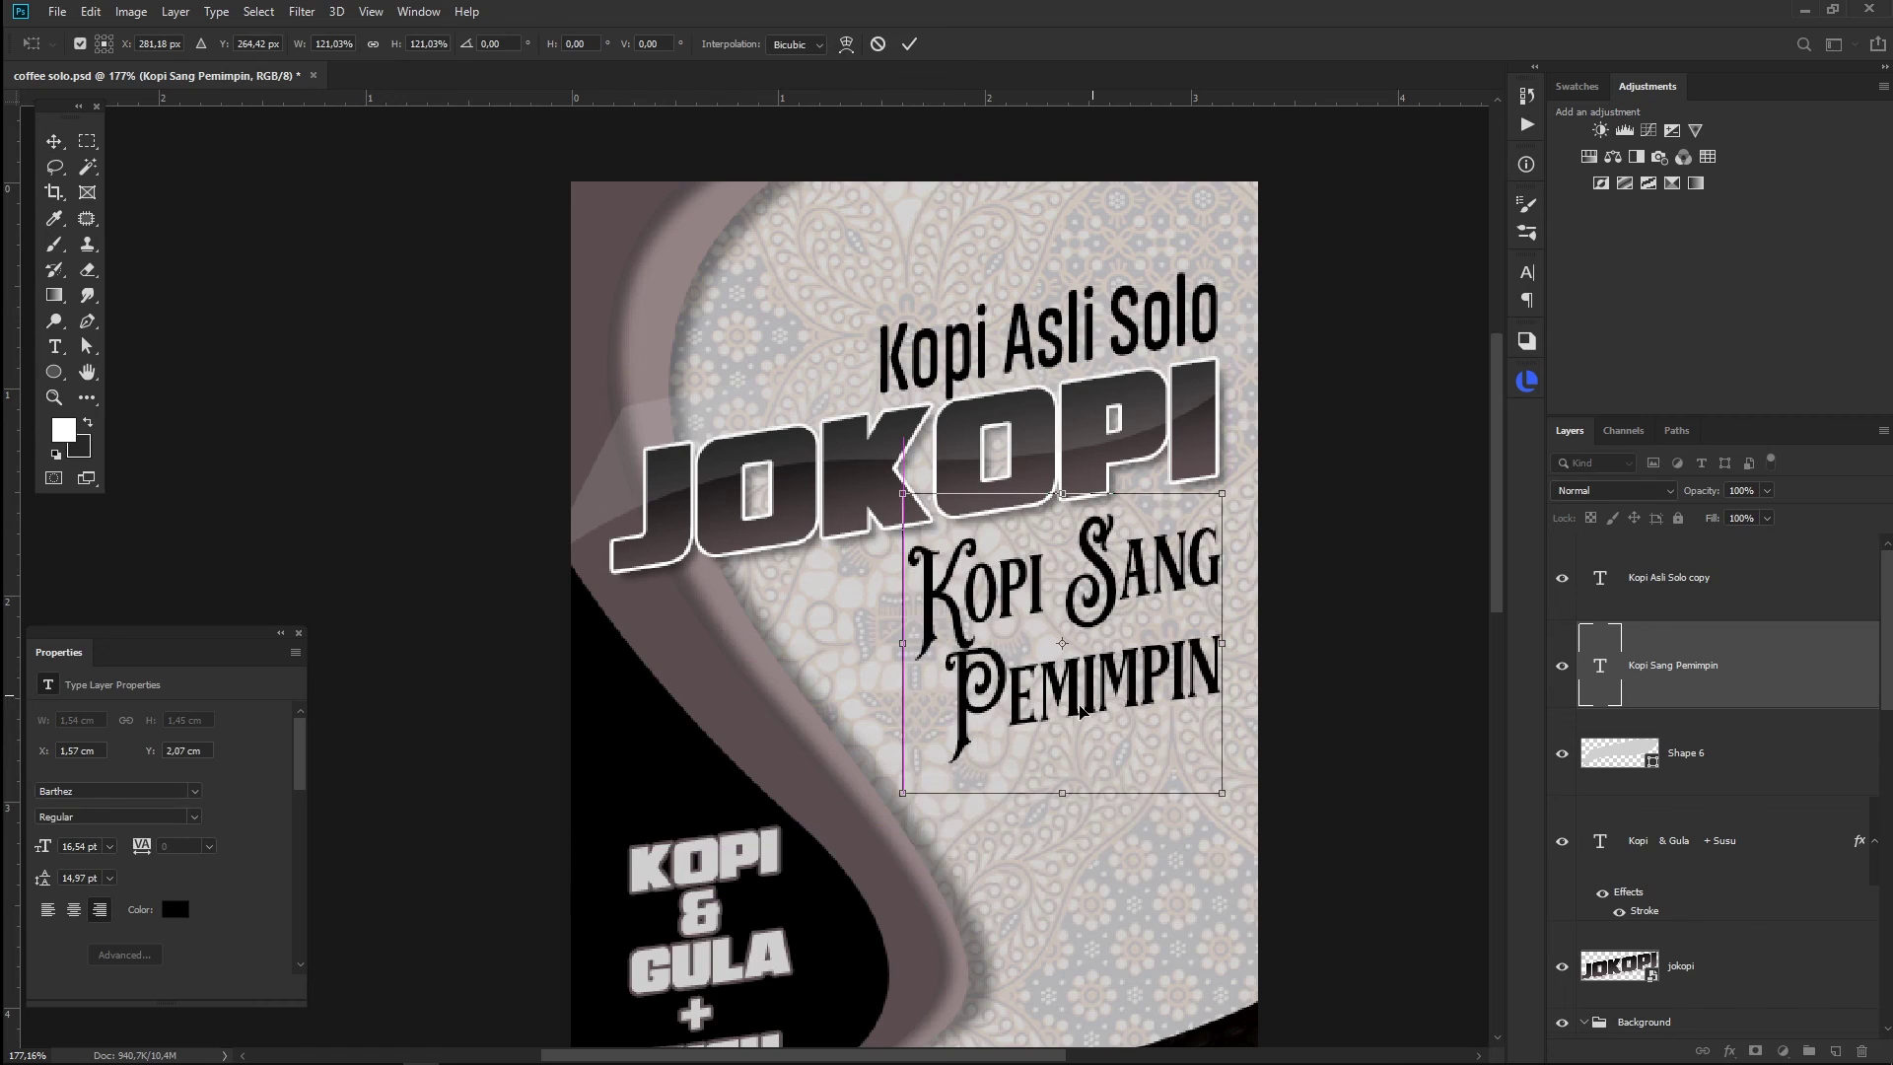
left_click_drag(900, 797, 878, 801)
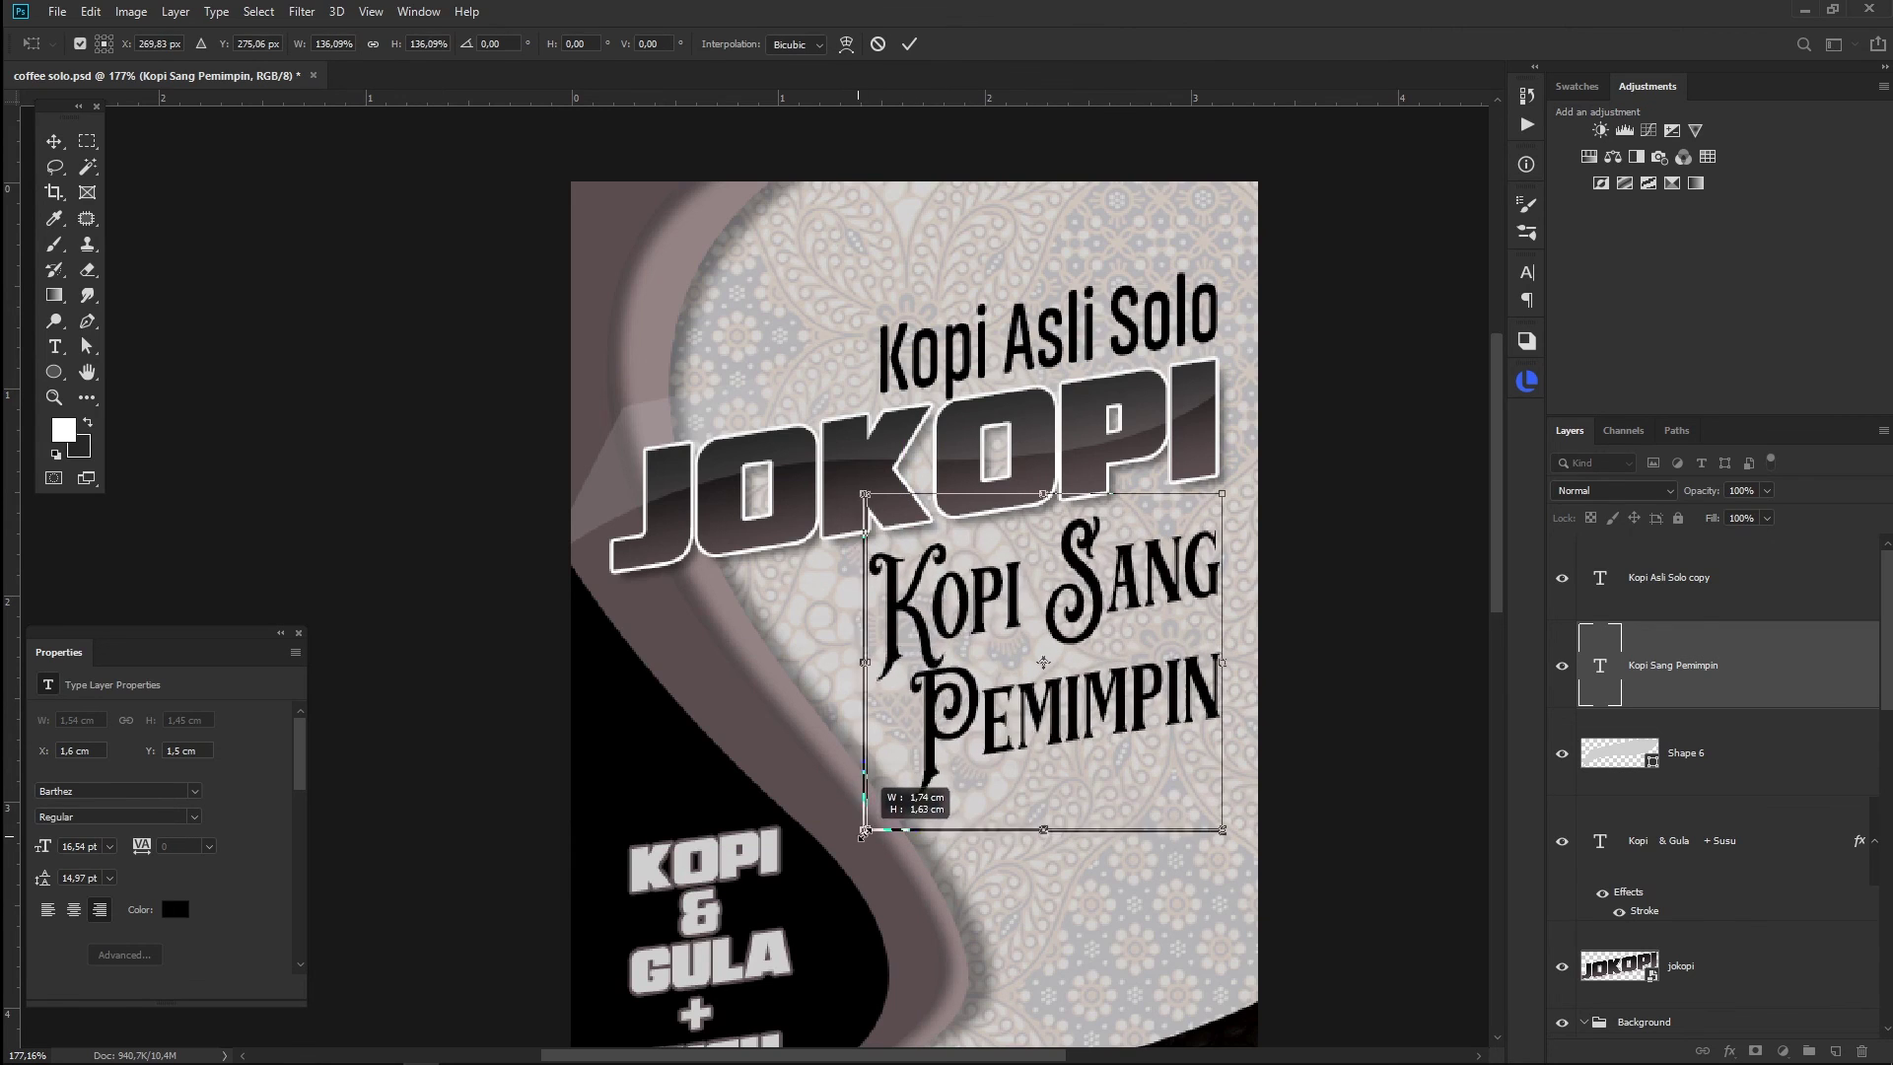
key("Return")
- Delete the Kopi Asli Solo copy above JOKOPI and fit the whole flyer in the window
left_click(1026, 321)
key("Delete")
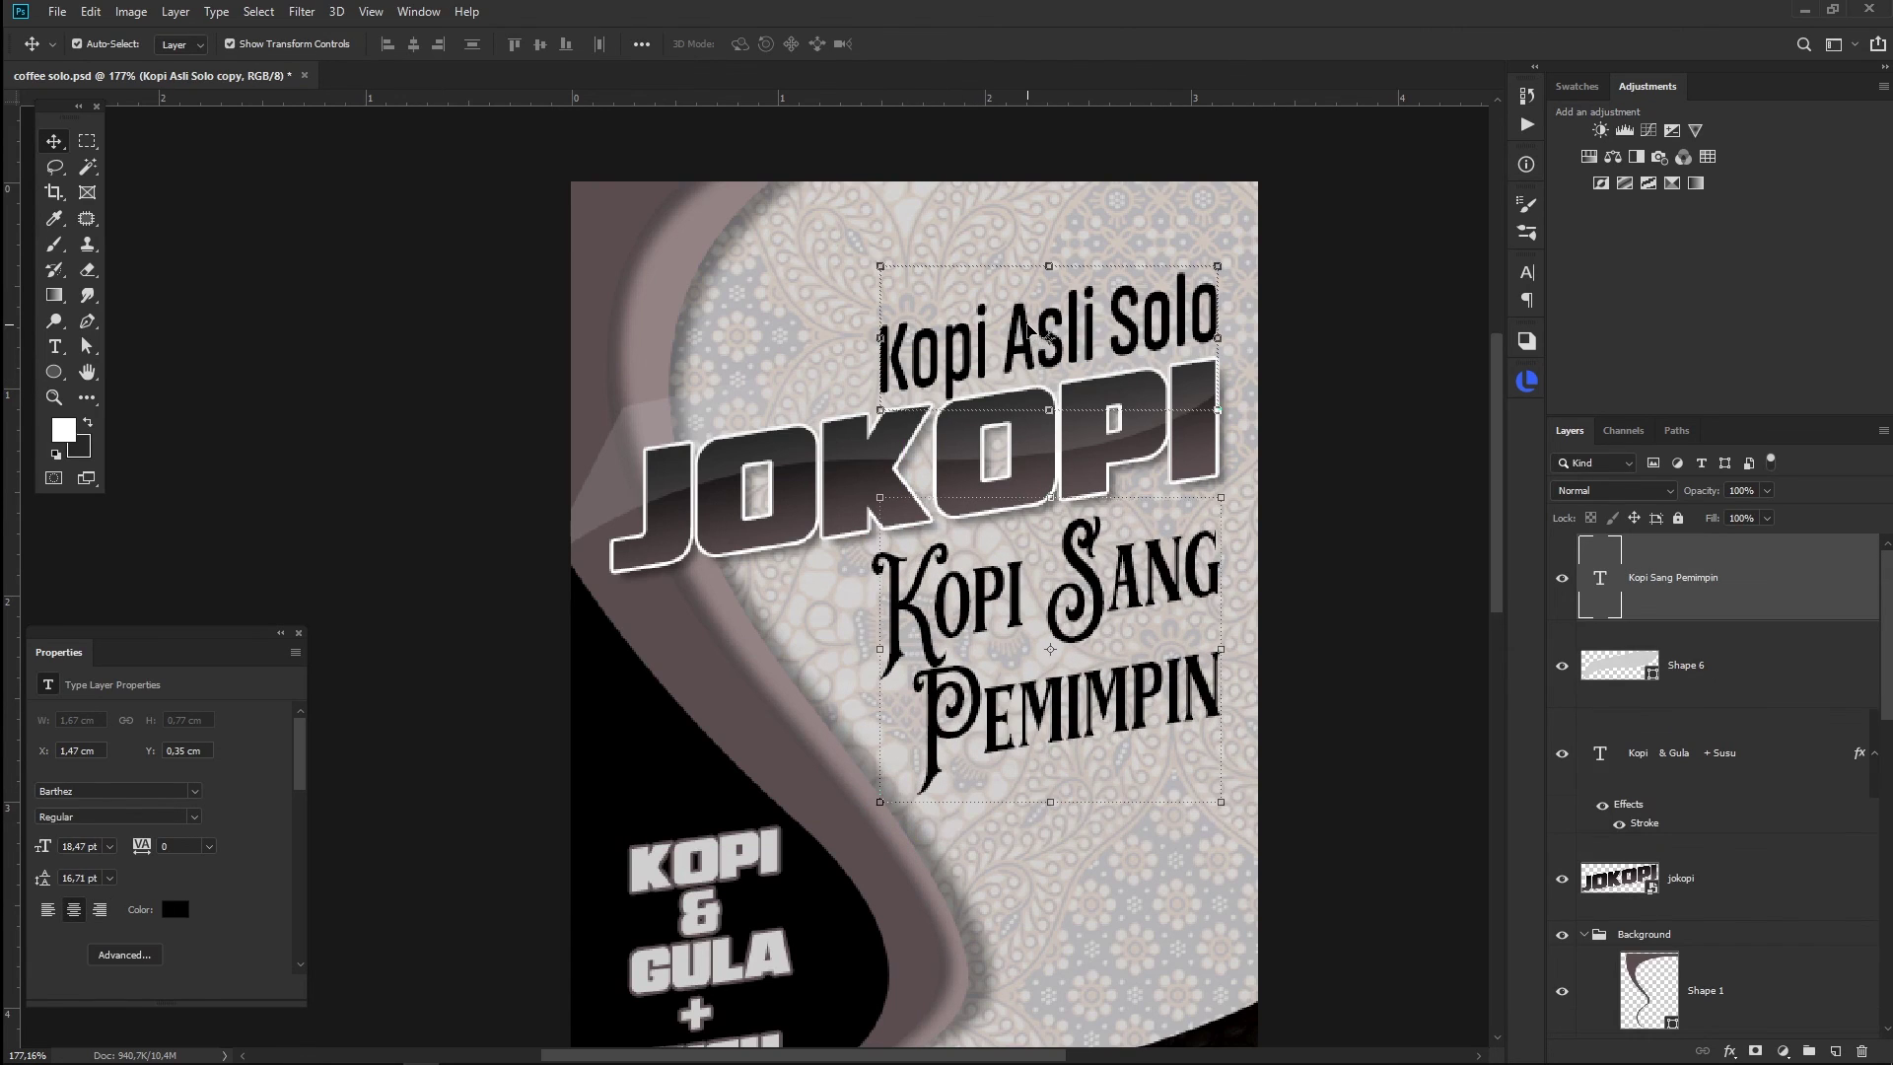
left_click(1326, 606)
key("ctrl+0")
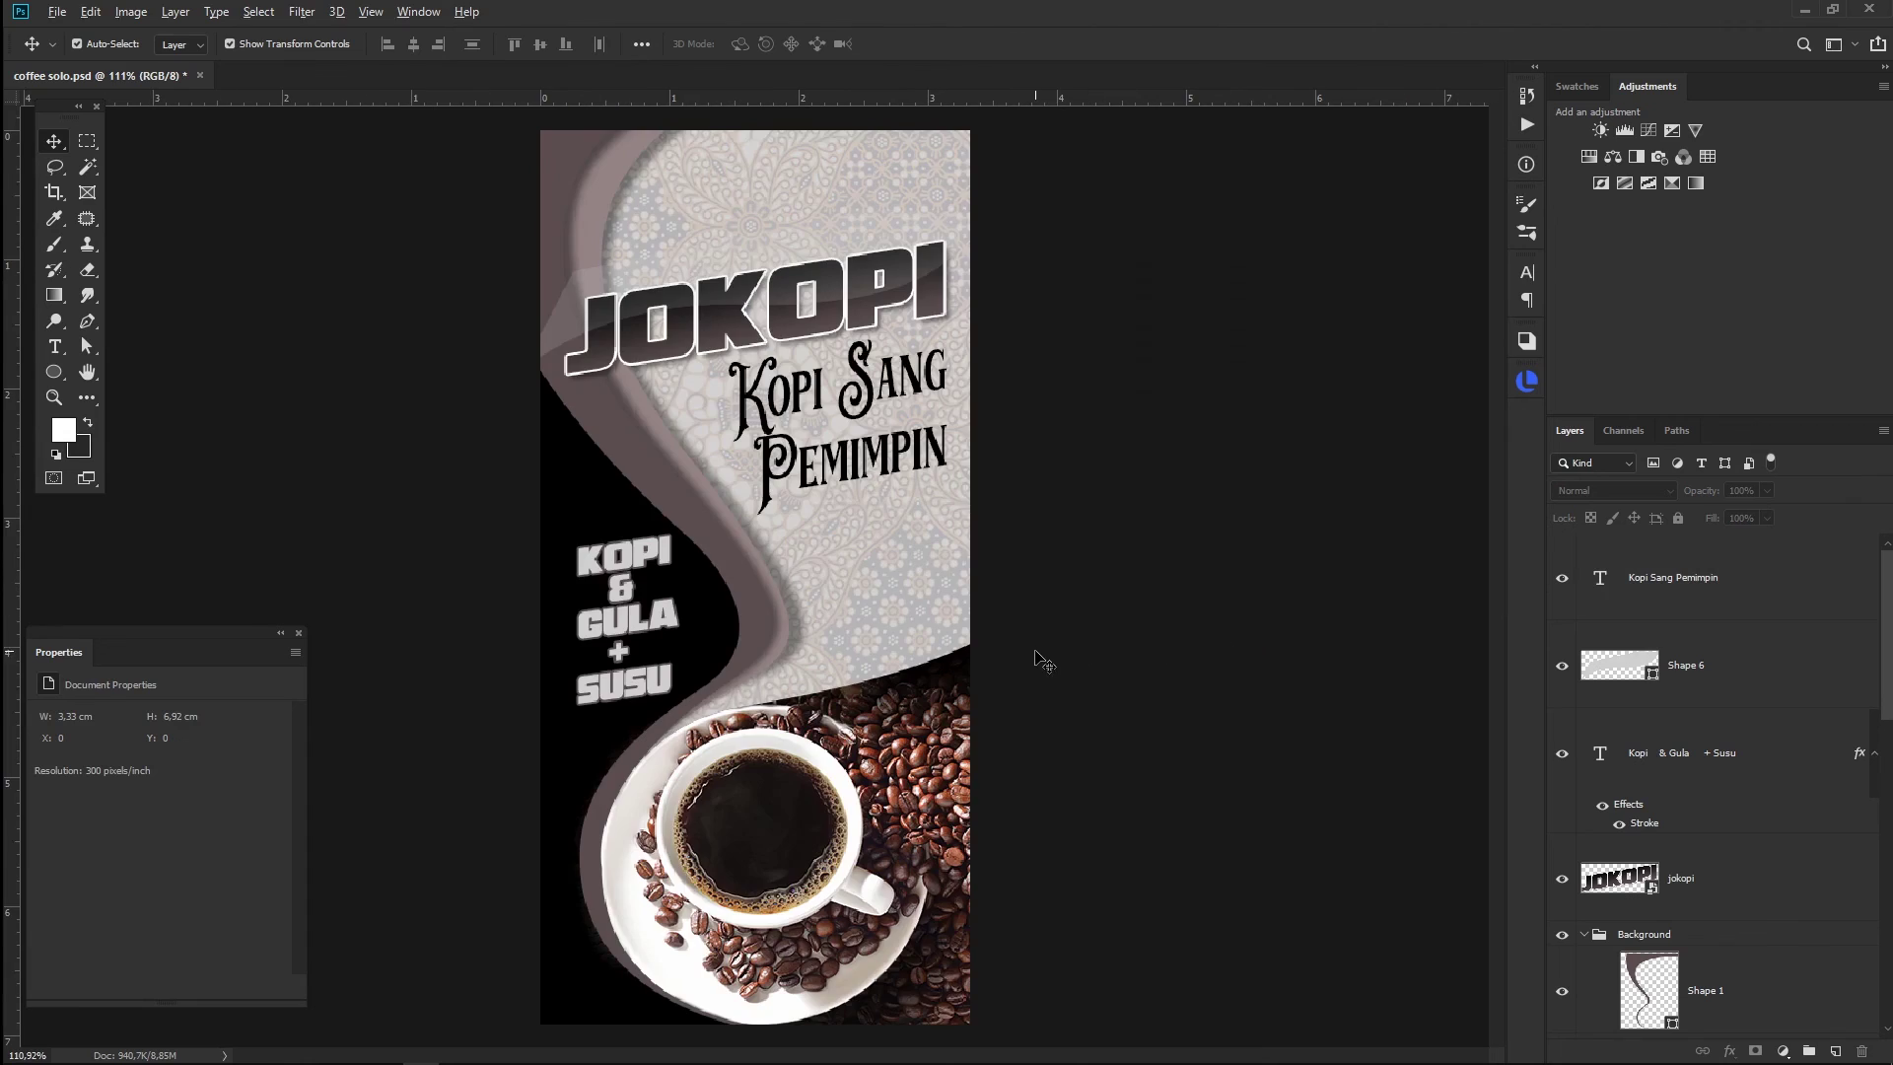
scroll(706, 676, "up", 2)
- Review the flyer fitted and at 100% zoom, then hide all tools and panels
key("ctrl+0")
scroll(699, 856, "up", 3)
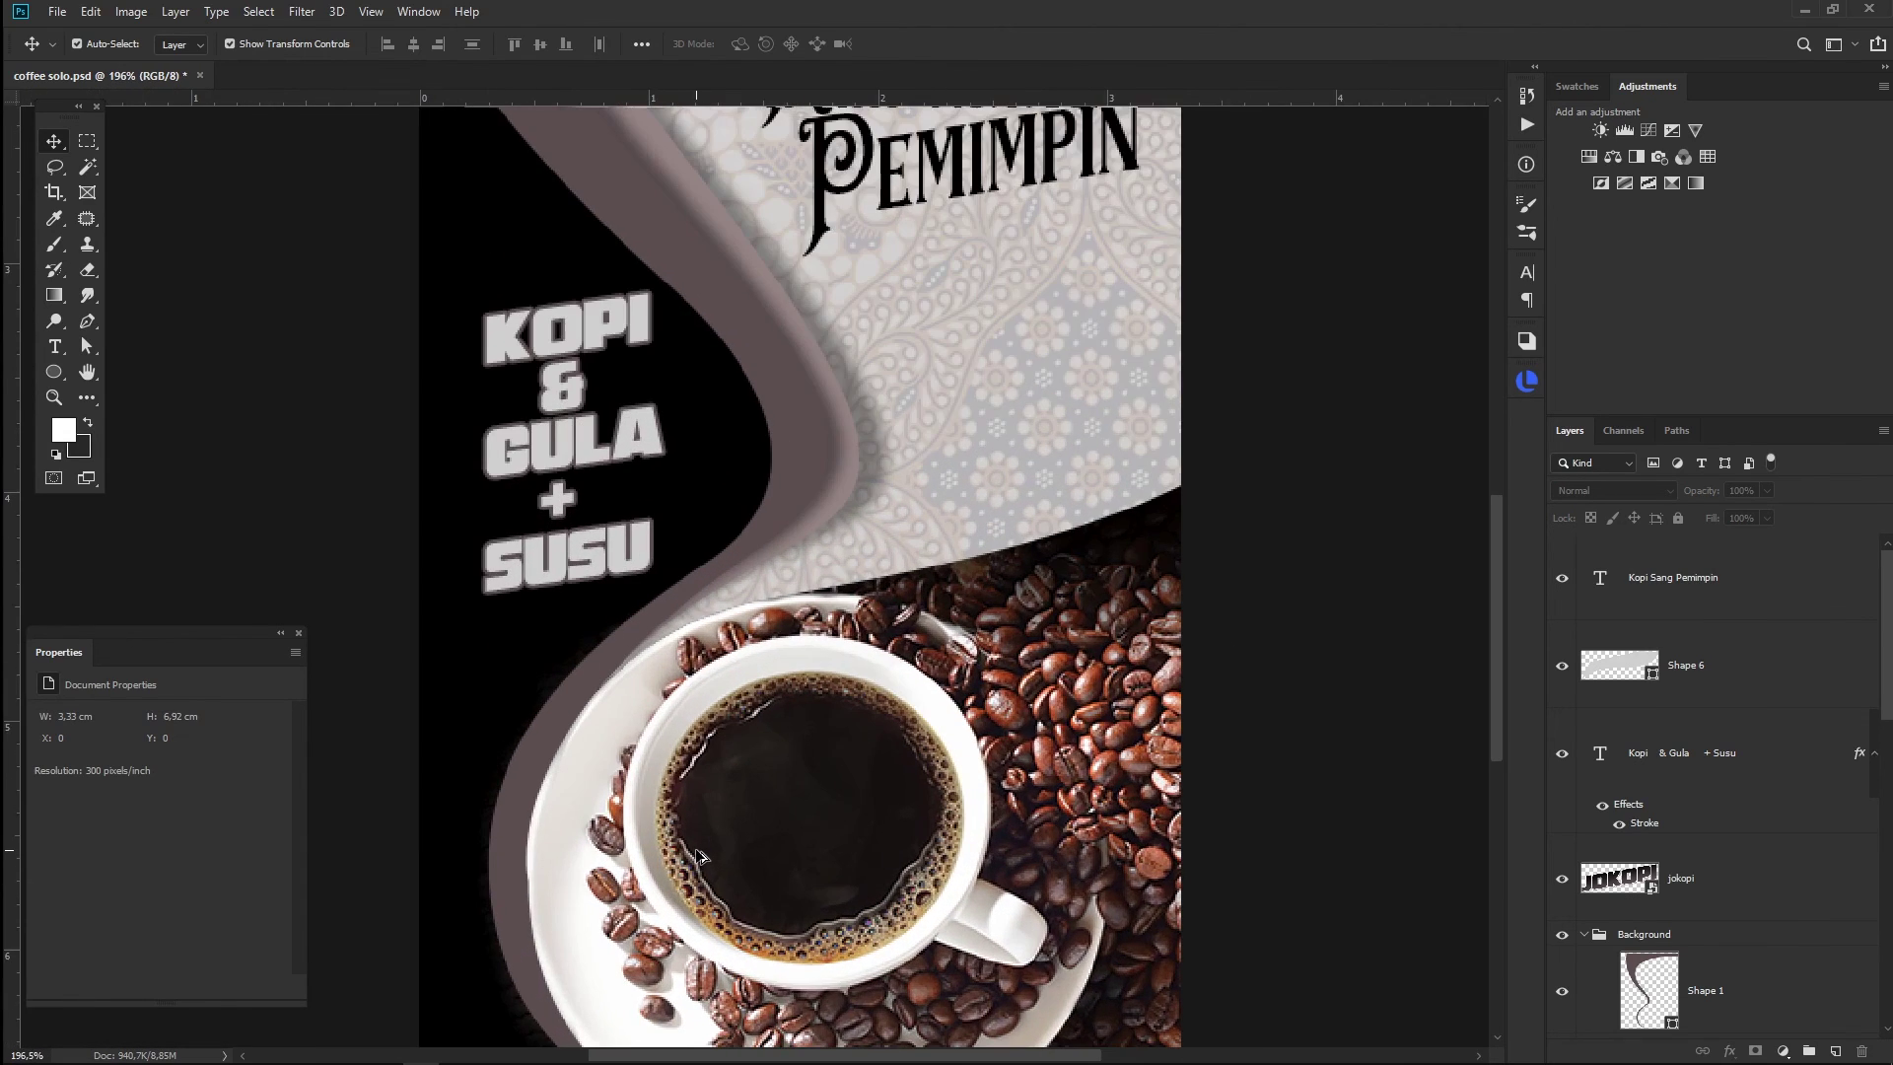
scroll(1143, 680, "down", 2)
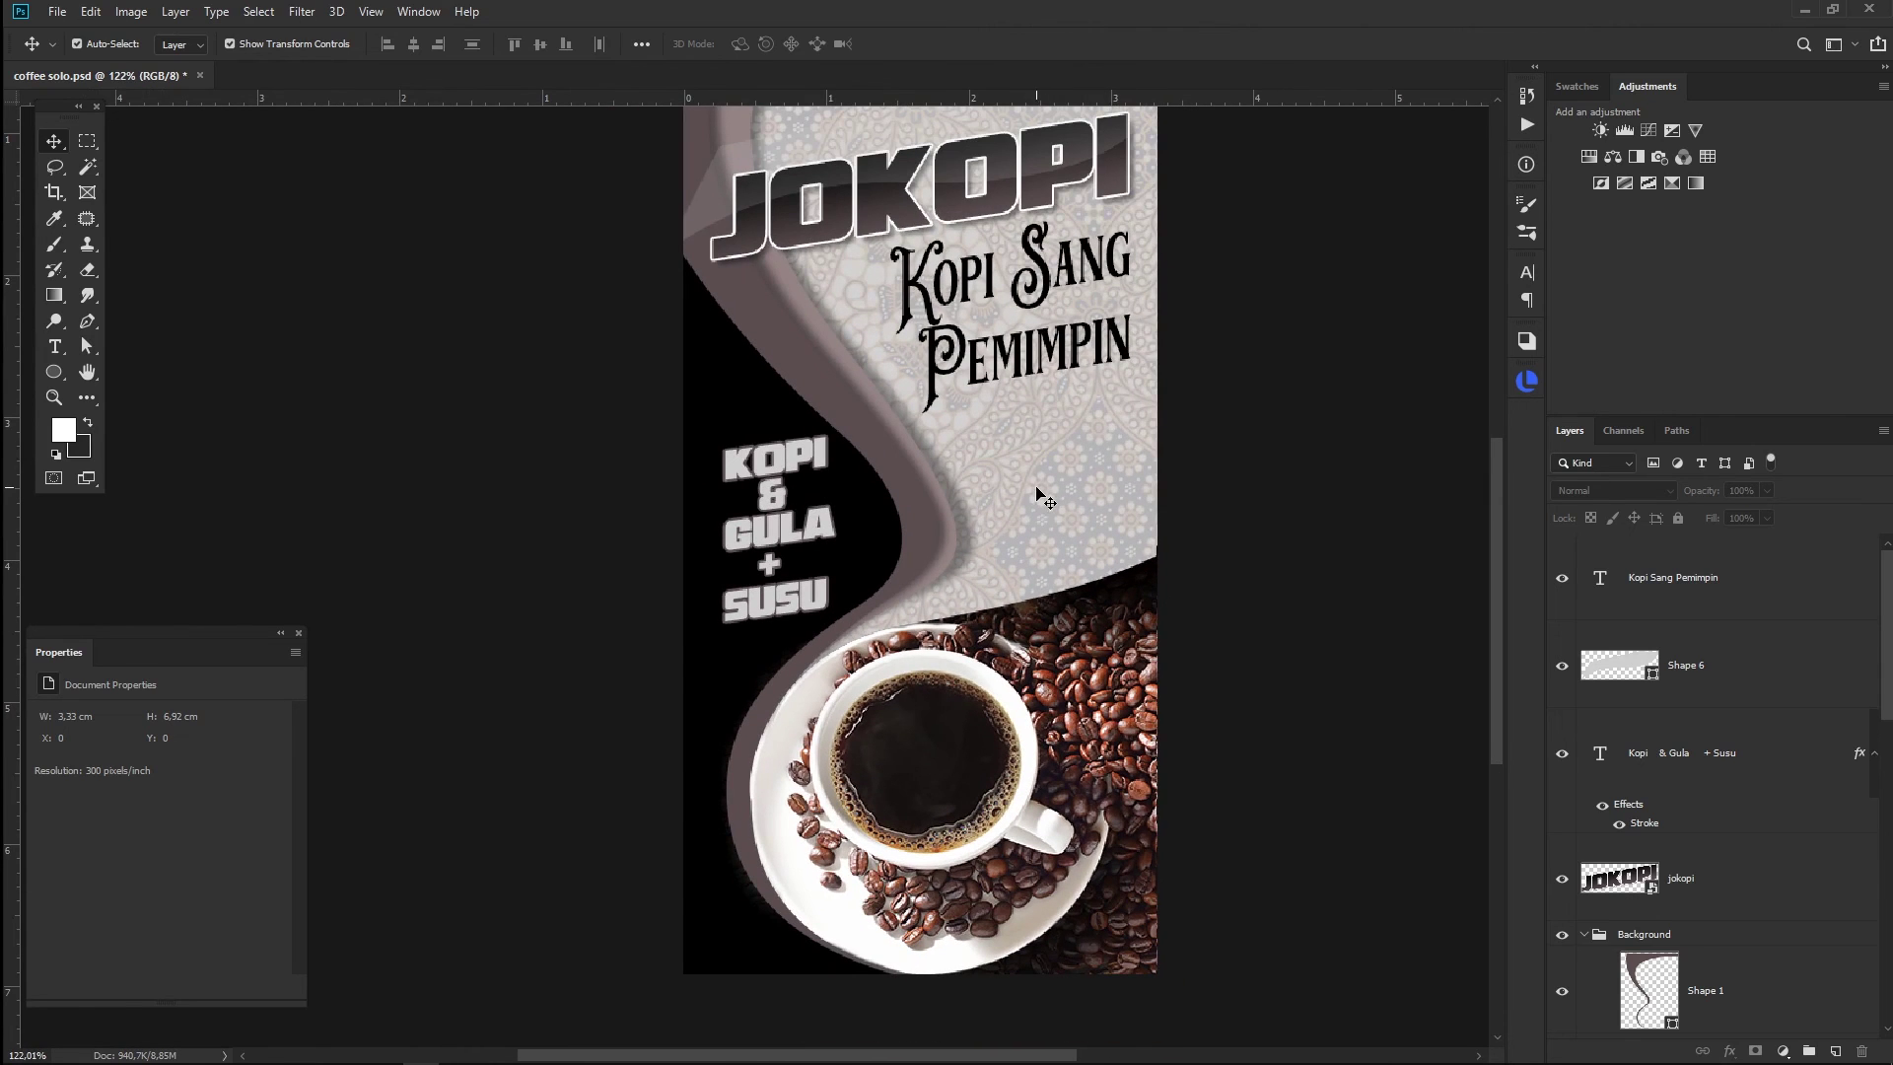
scroll(1042, 503, "down", 2)
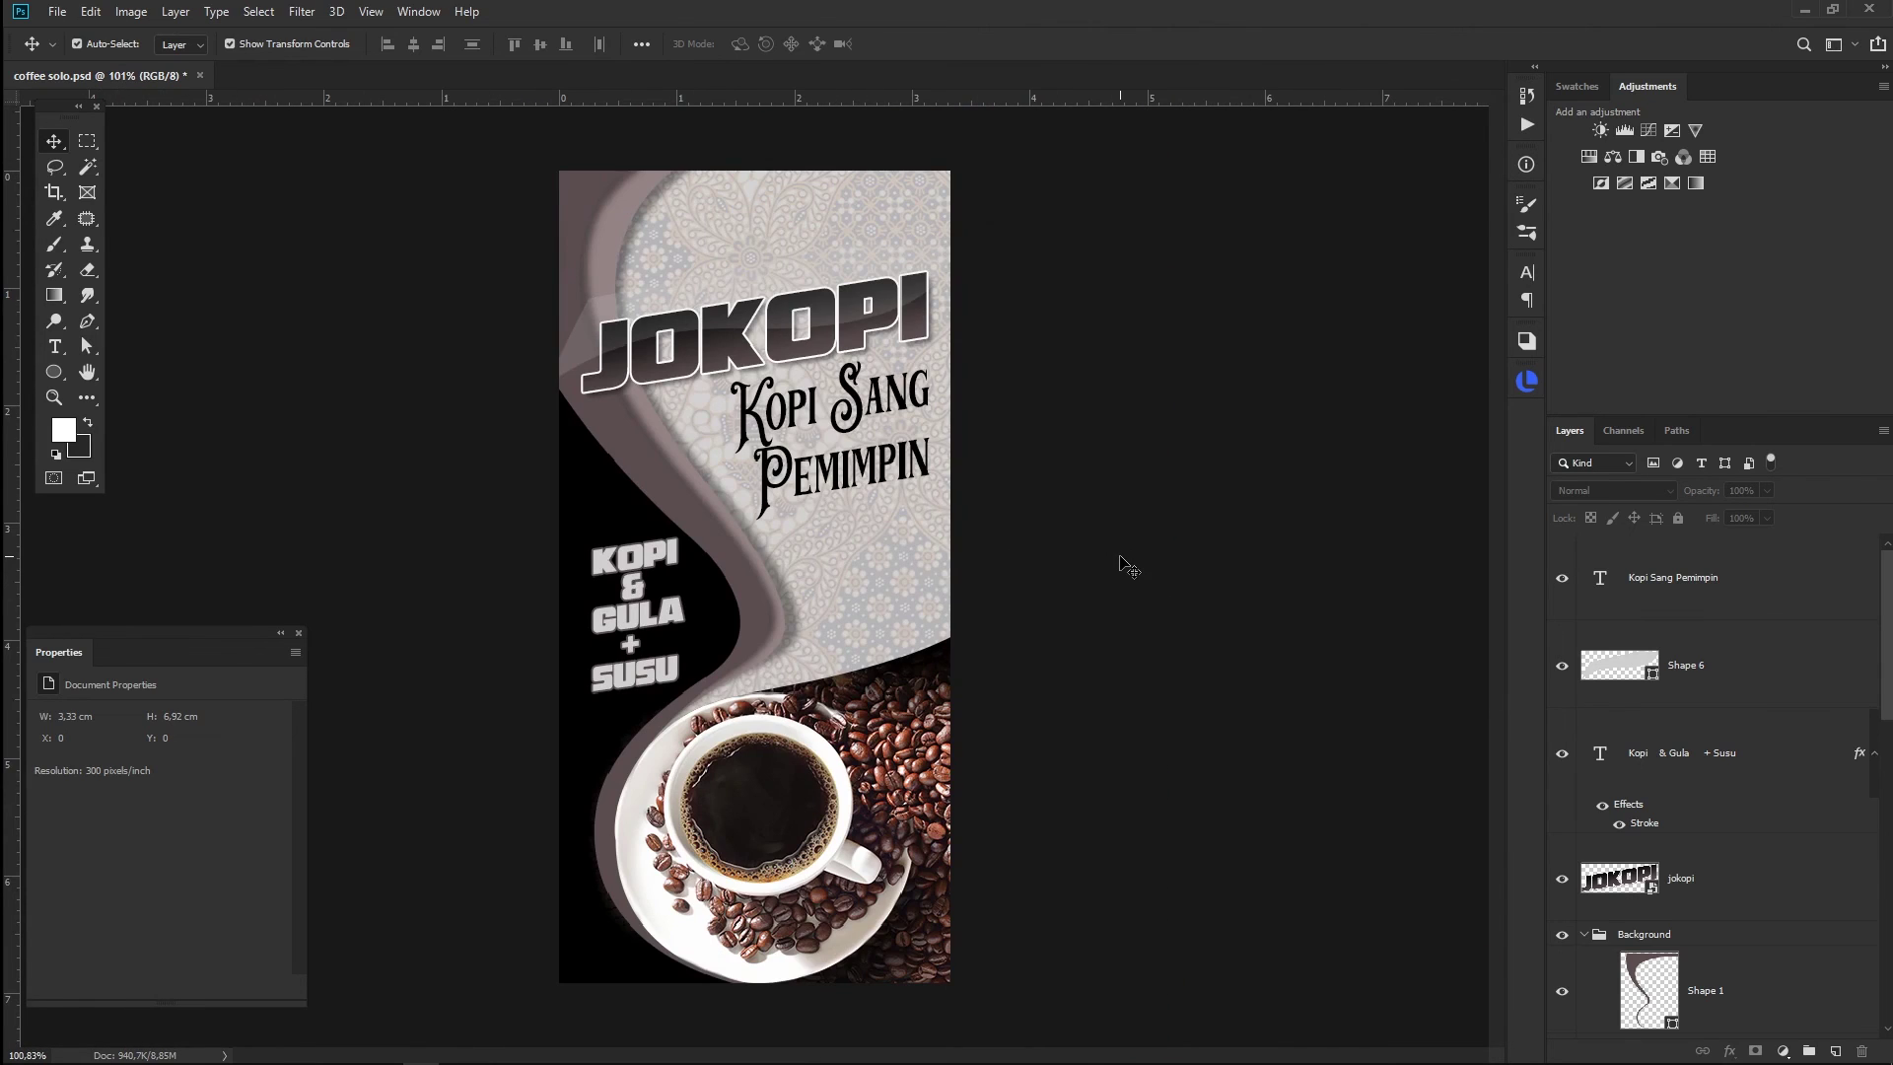
key("ctrl+1")
key("Tab")
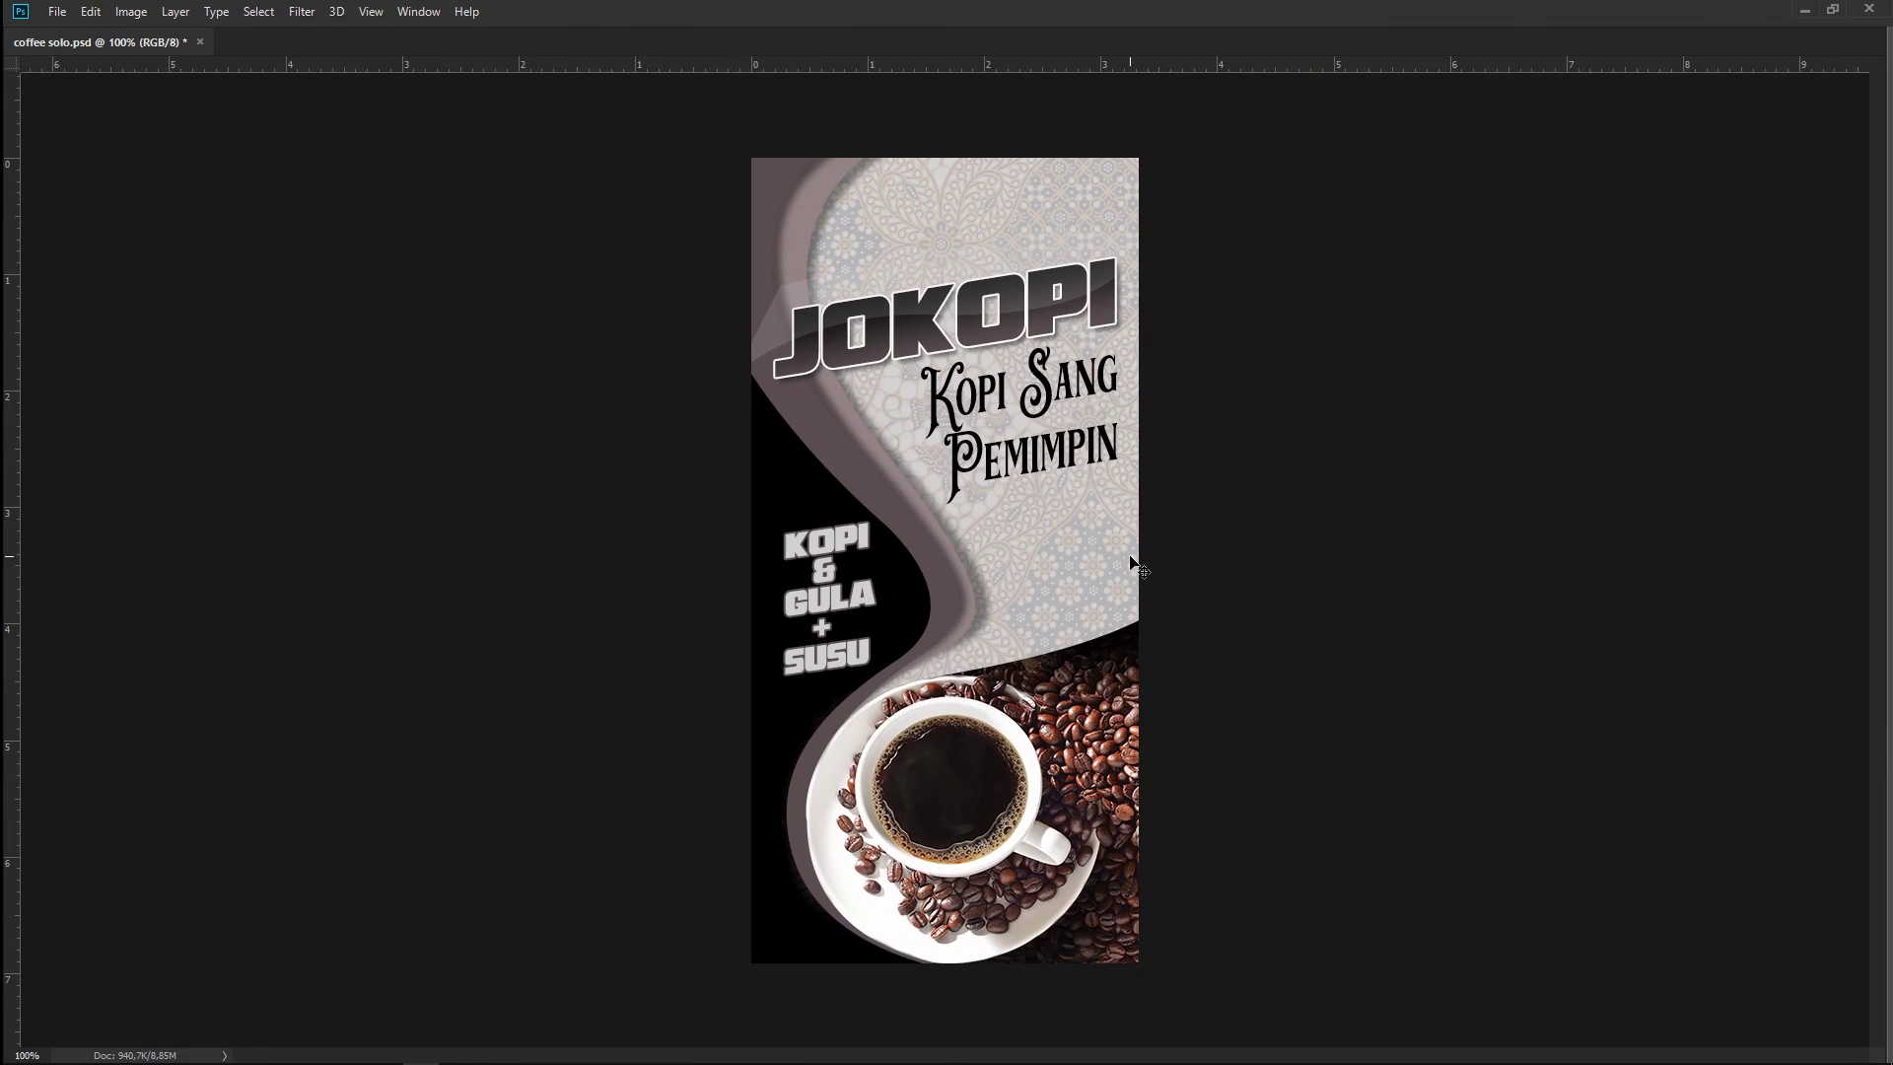